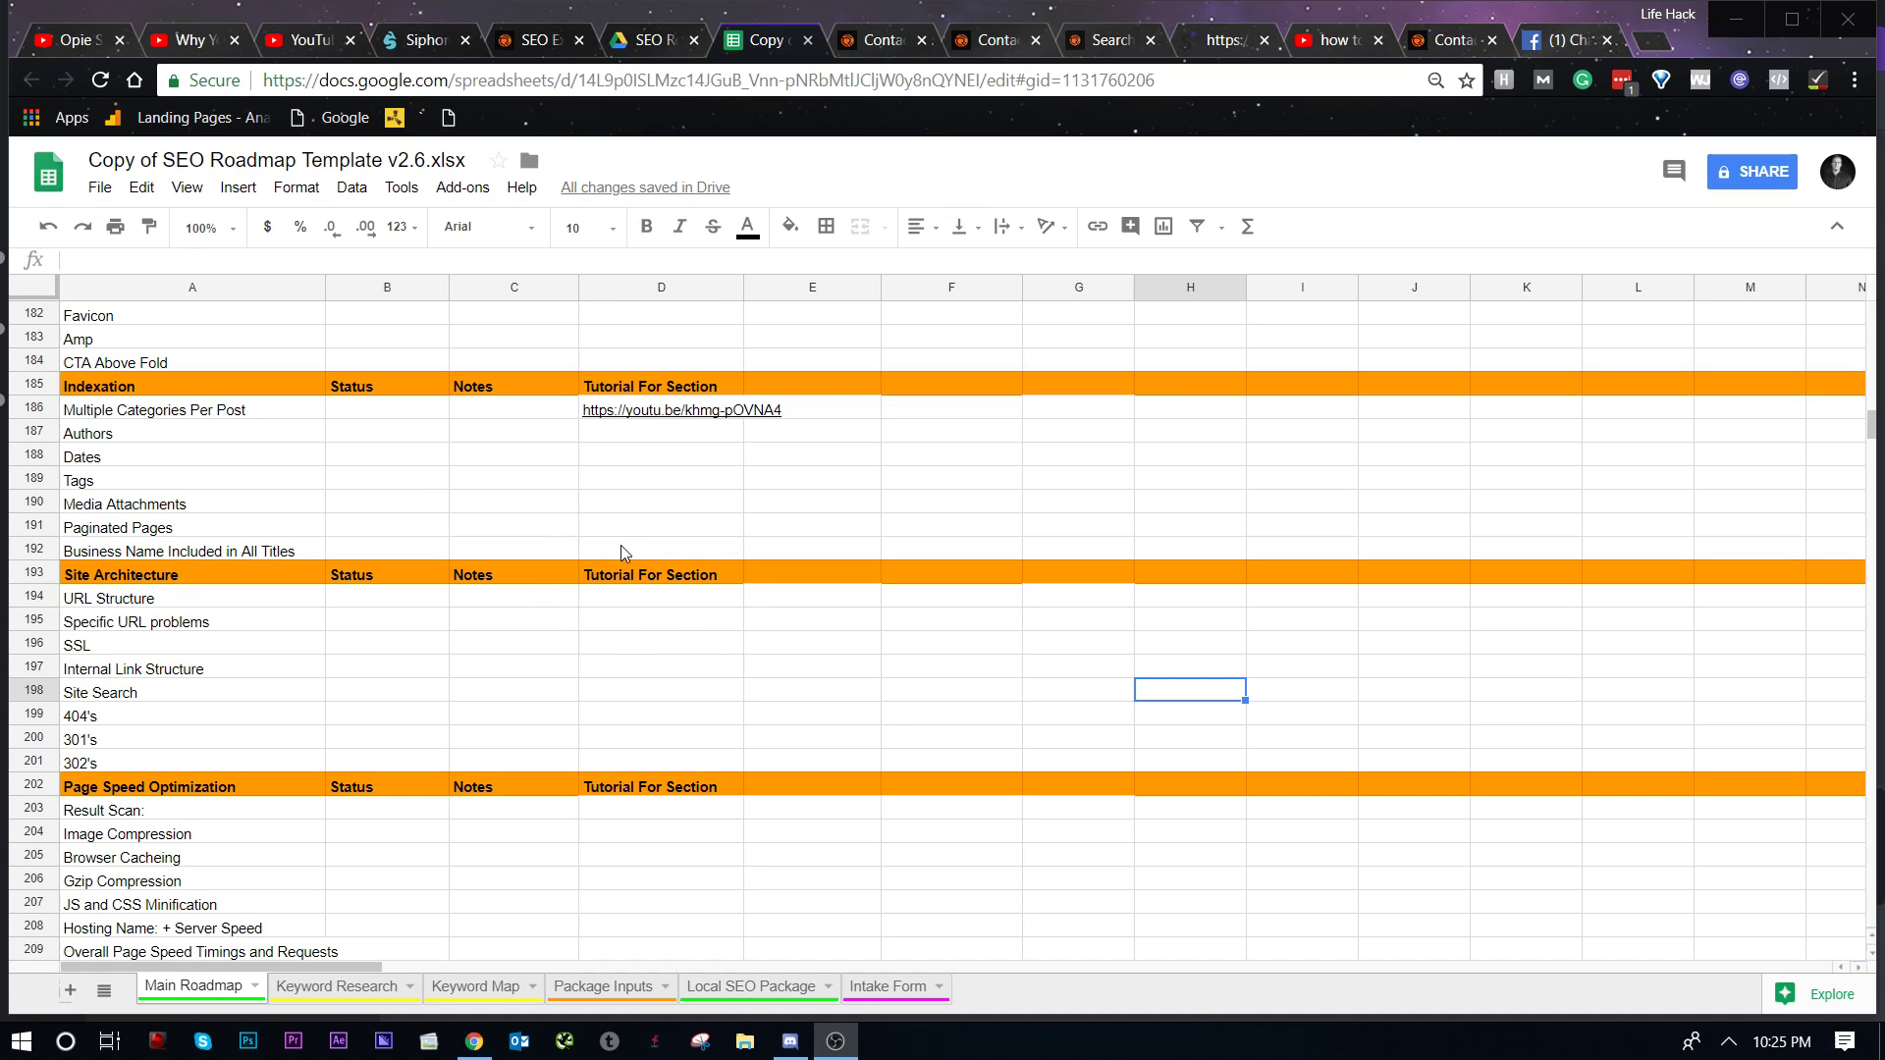
# Step: Dismiss the Facebook notification popup while browsing the chasereiner.com page
pyautogui.scroll(2, 619, 555)
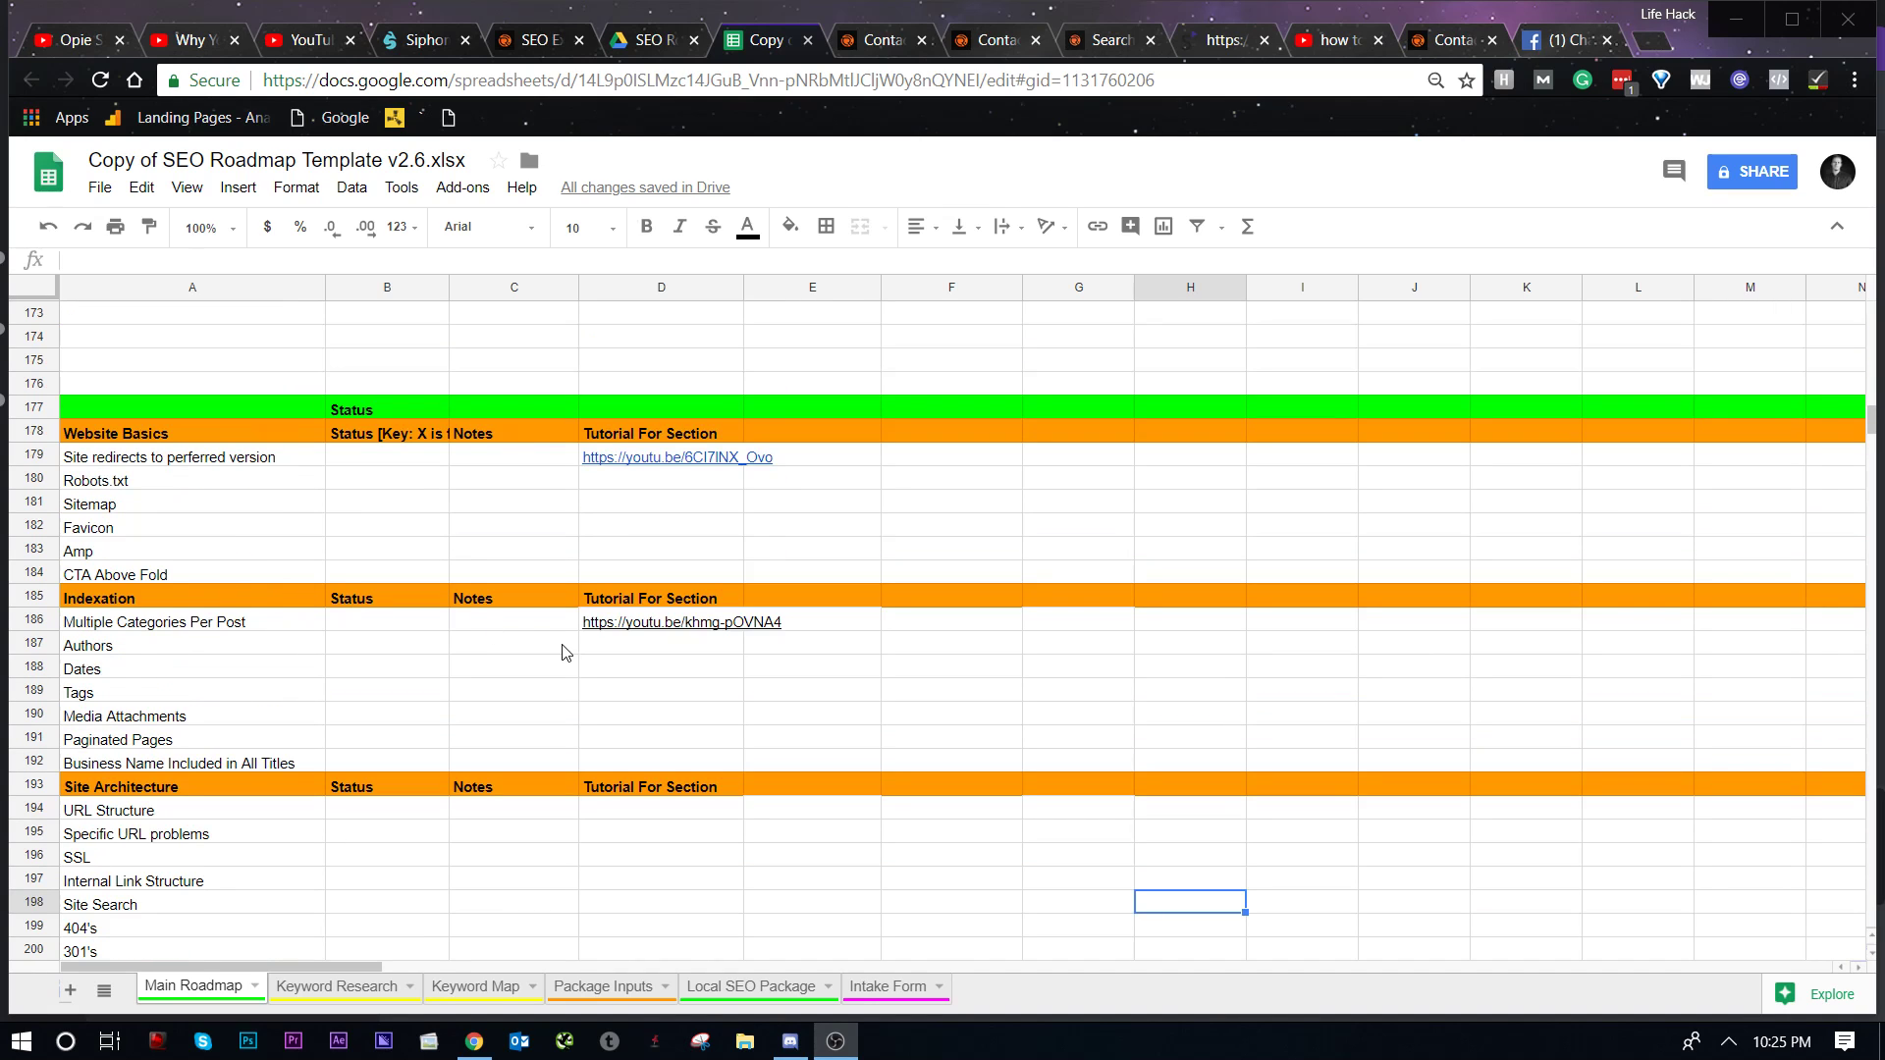
pyautogui.scroll(-2, 564, 653)
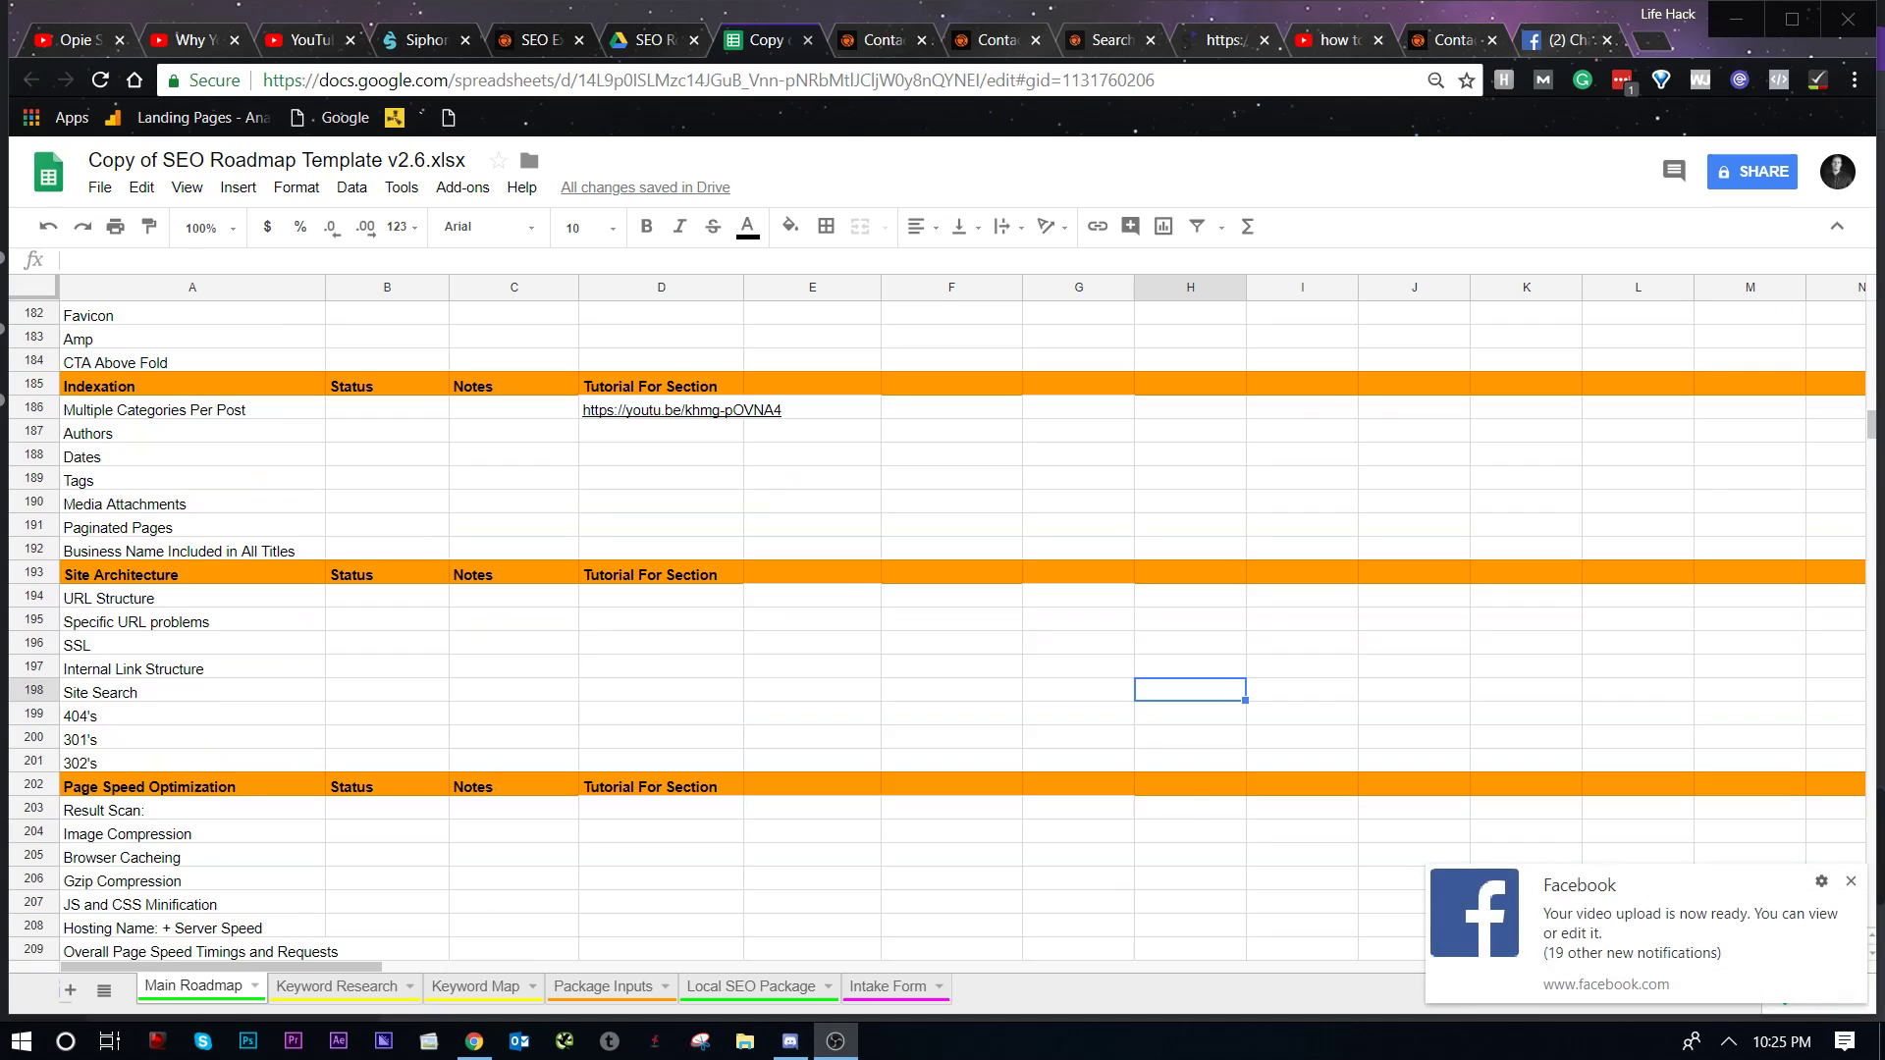
pyautogui.click(1850, 883)
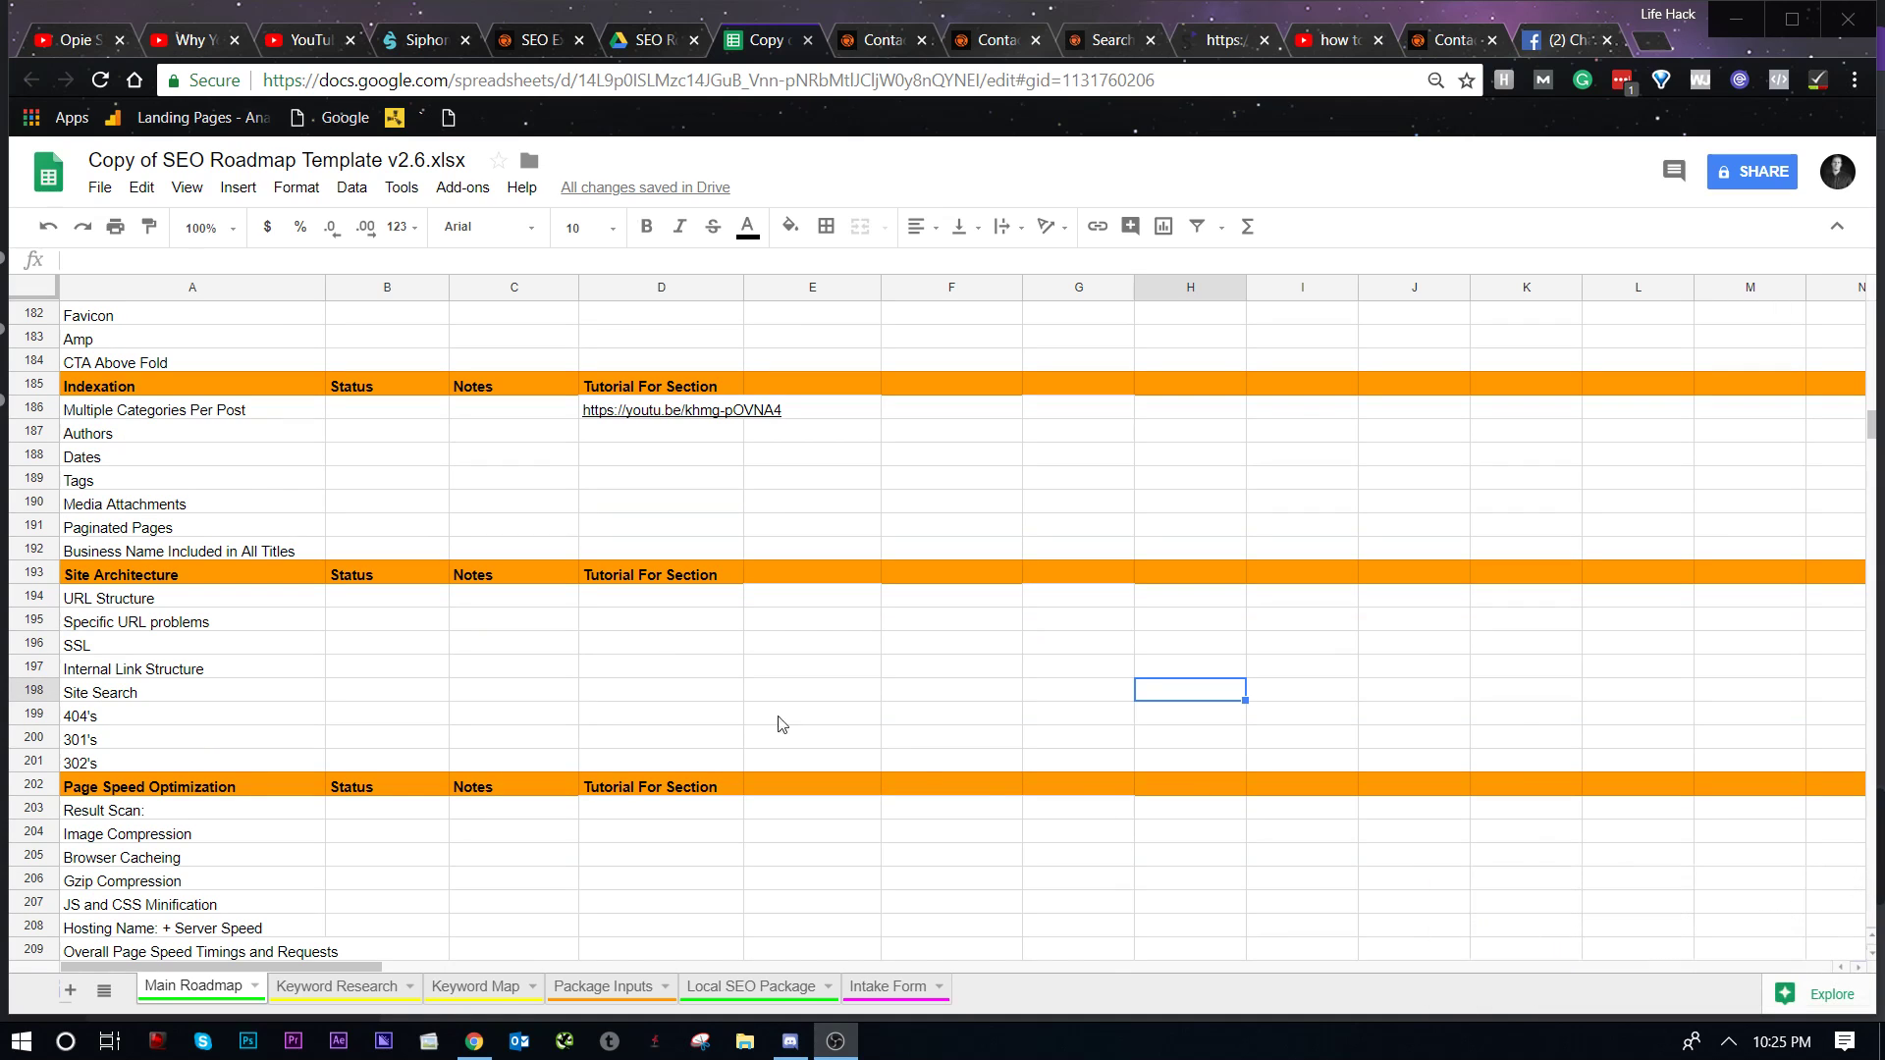
pyautogui.scroll(2, 596, 574)
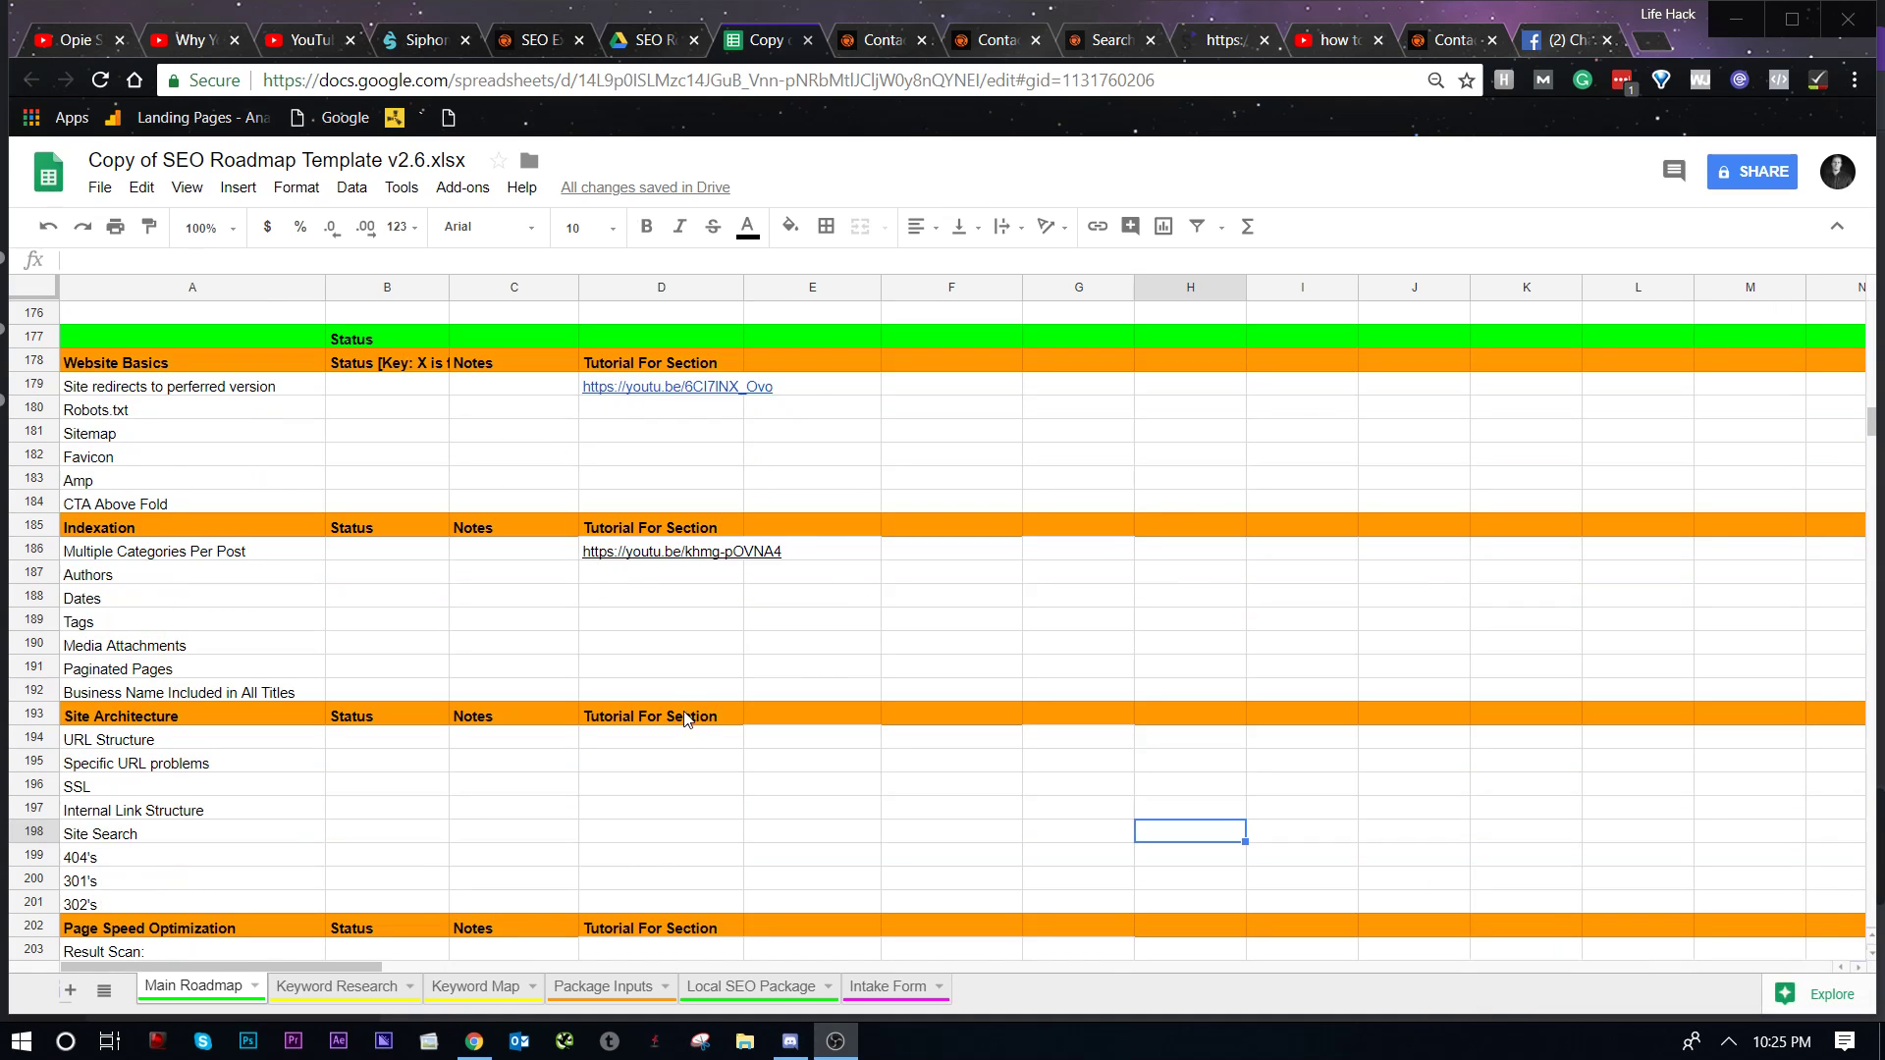
pyautogui.scroll(7, 678, 628)
pyautogui.scroll(-8, 589, 624)
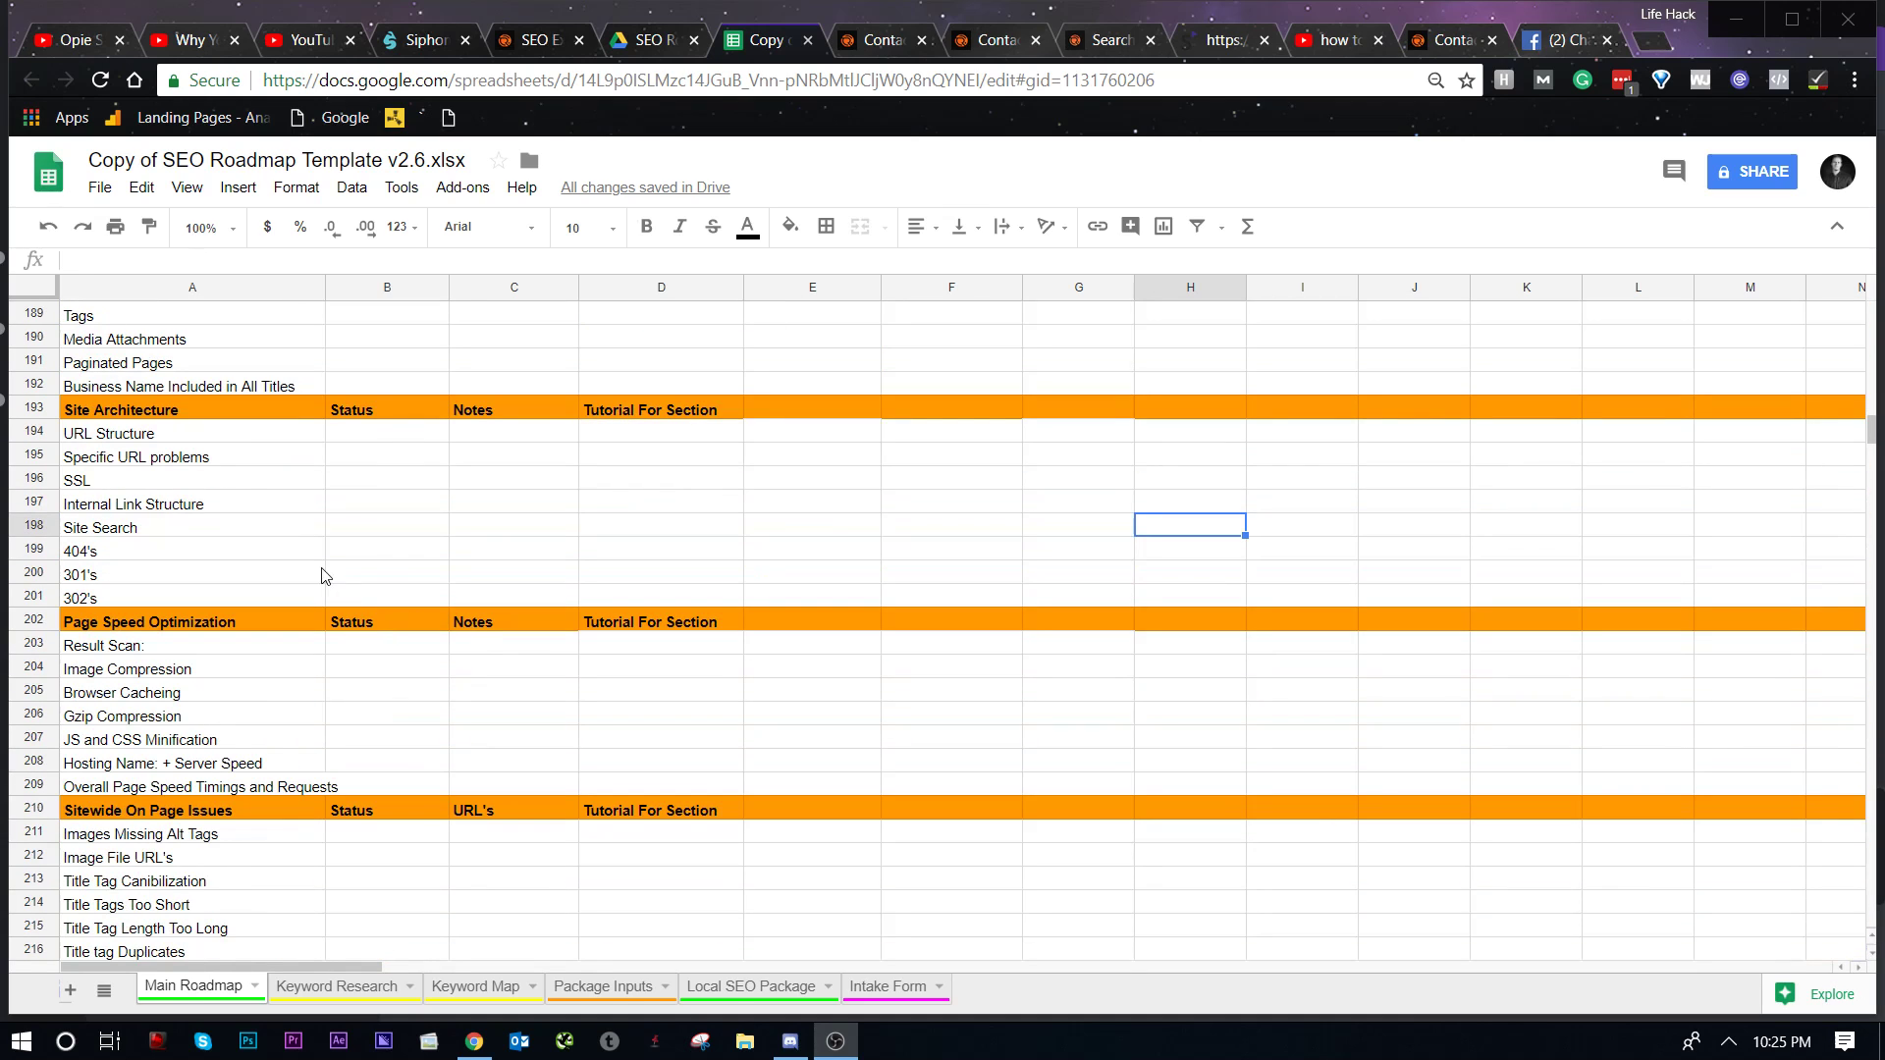
pyautogui.scroll(1, 285, 500)
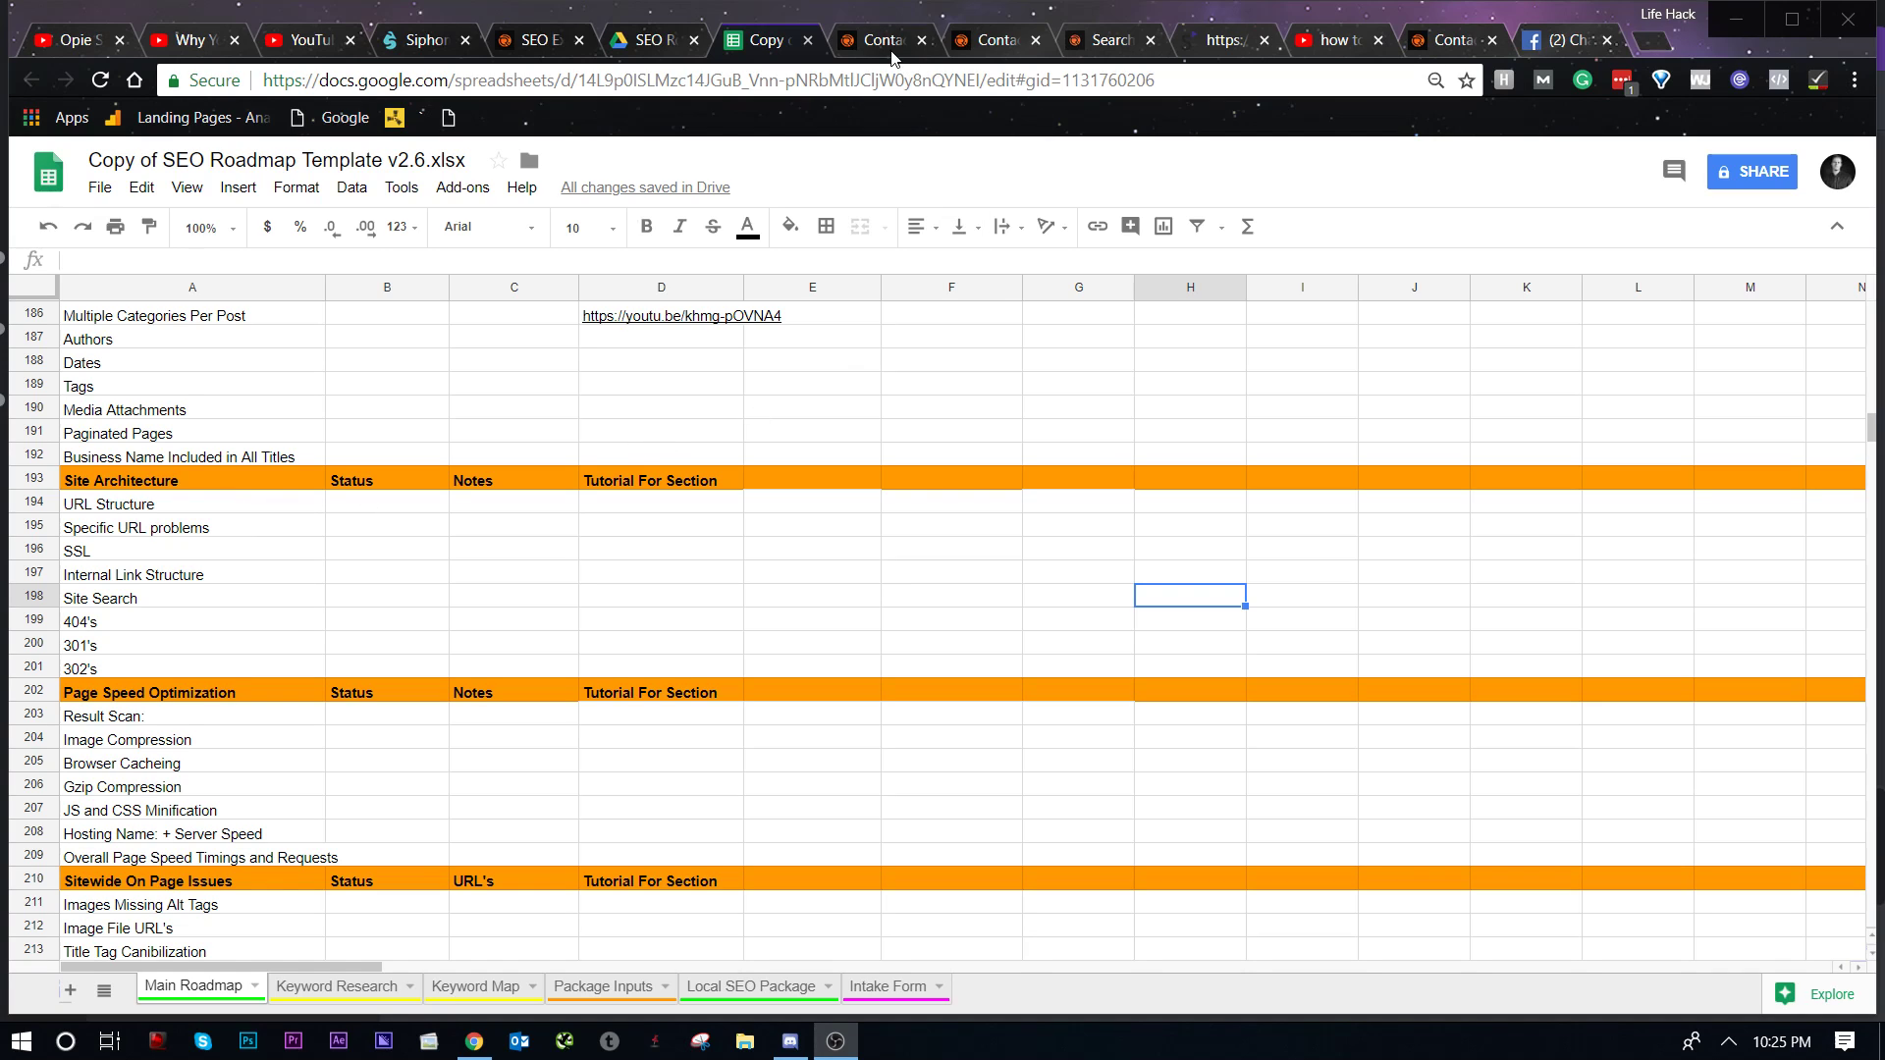
pyautogui.click(888, 41)
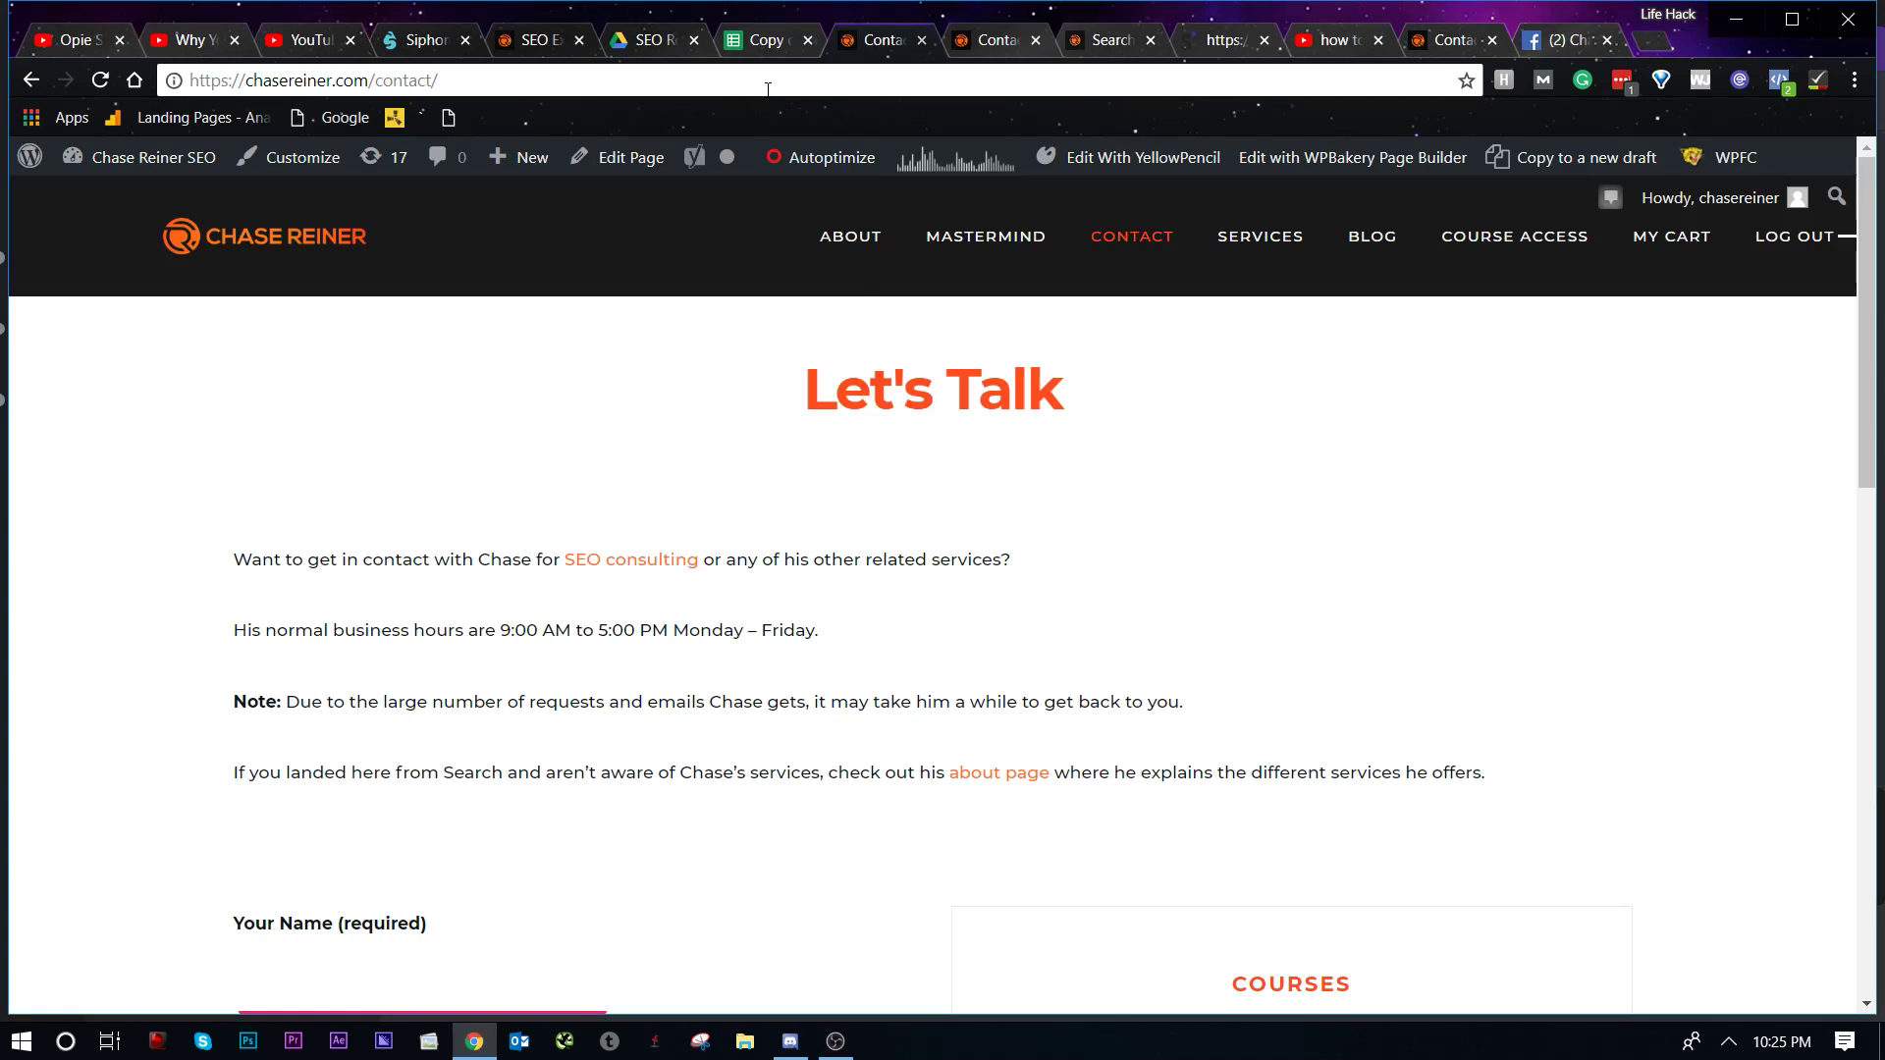
pyautogui.moveTo(439, 81); pyautogui.dragTo(366, 86)
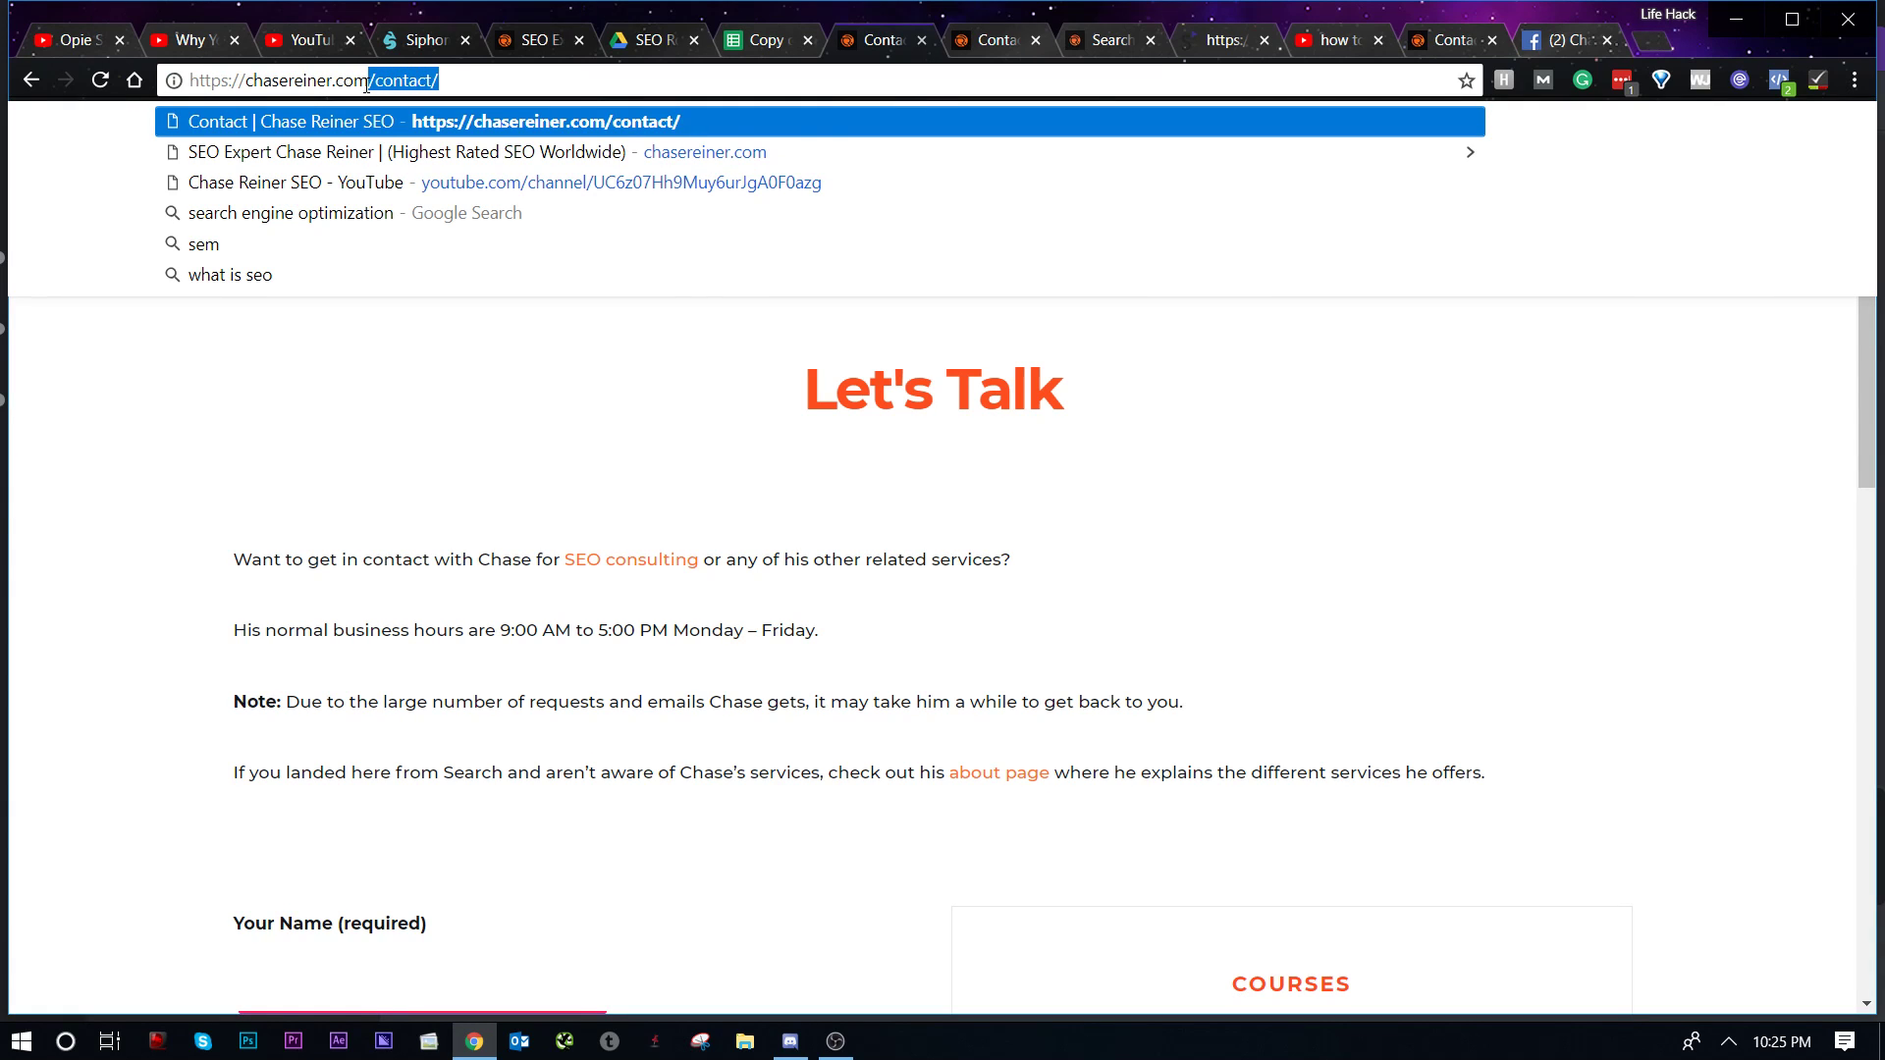
pyautogui.press('BackSpace')
pyautogui.hotkey('ctrl', 'a')
pyautogui.hotkey('ctrl', 'c')
pyautogui.press('Return')
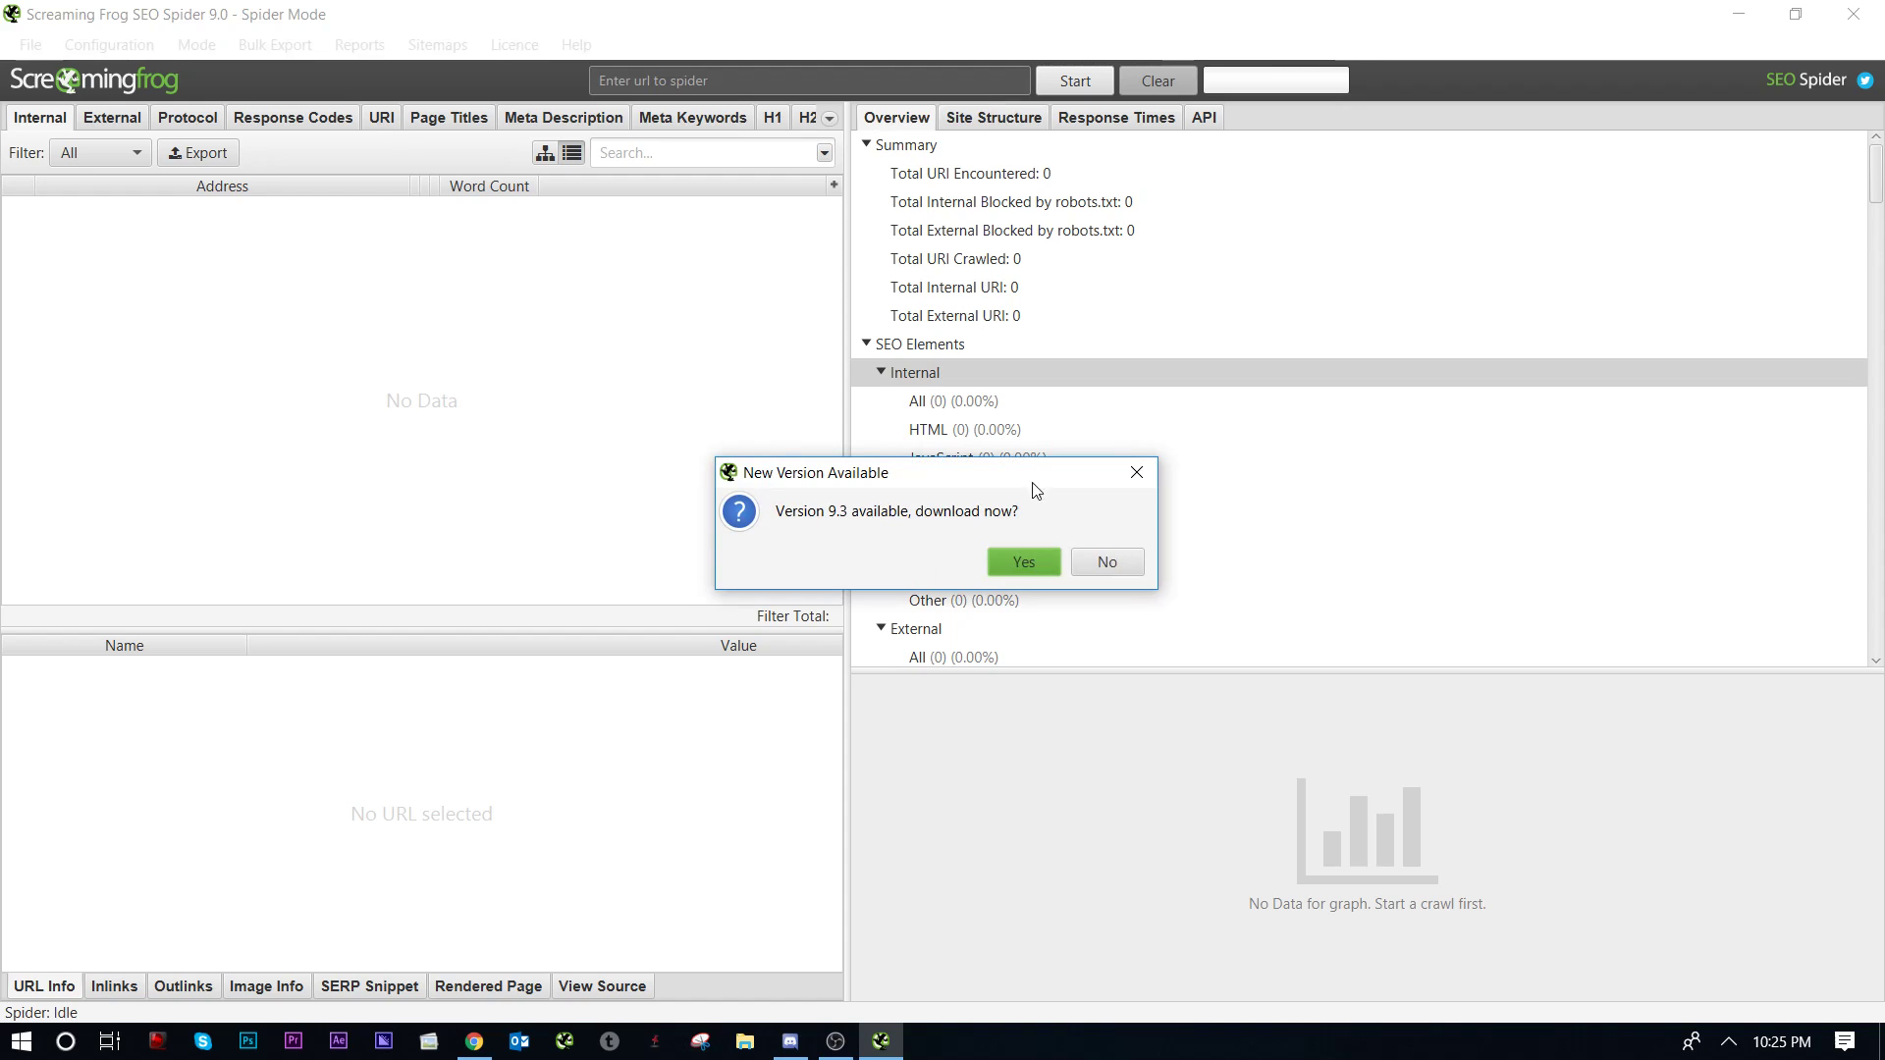
pyautogui.click(1136, 472)
pyautogui.click(1028, 78)
pyautogui.hotkey('ctrl', 'v')
pyautogui.click(1072, 80)
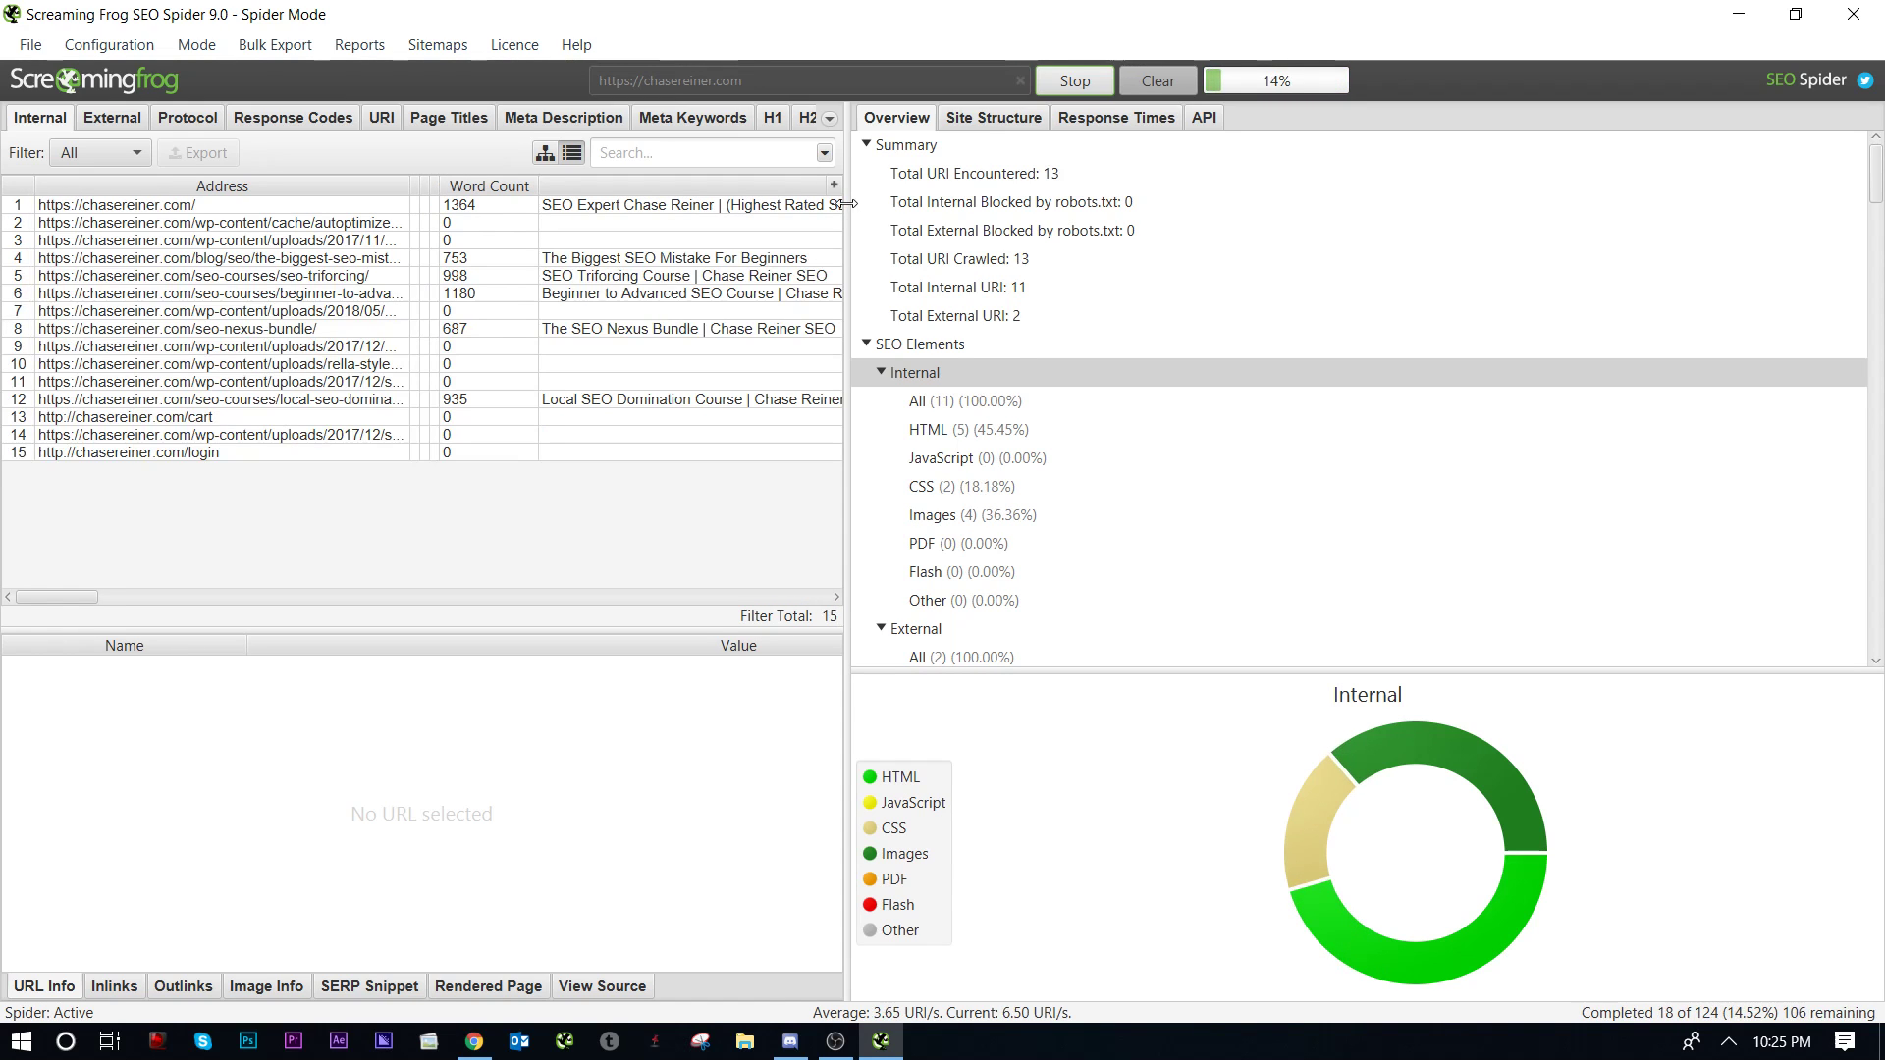
# Step: Widen the results table and filter the Internal results to HTML only
pyautogui.moveTo(850, 203); pyautogui.dragTo(1170, 206)
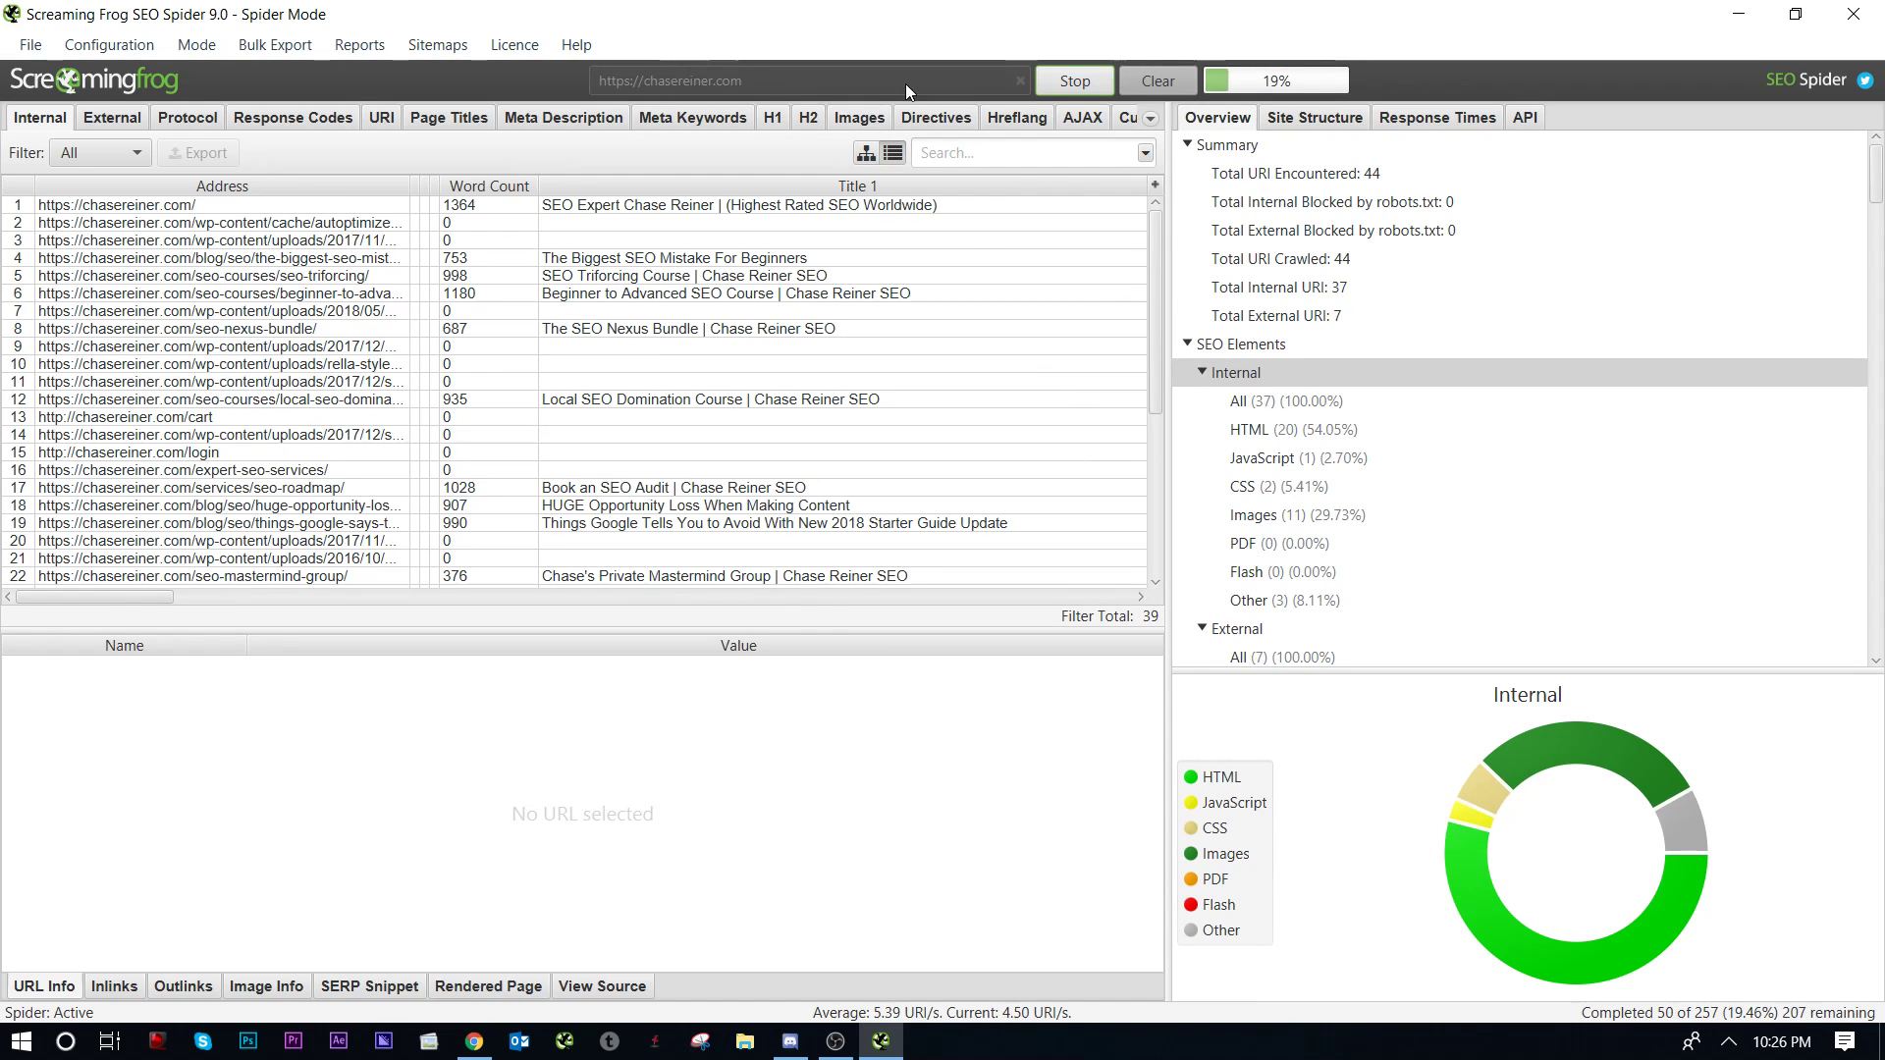
pyautogui.click(138, 153)
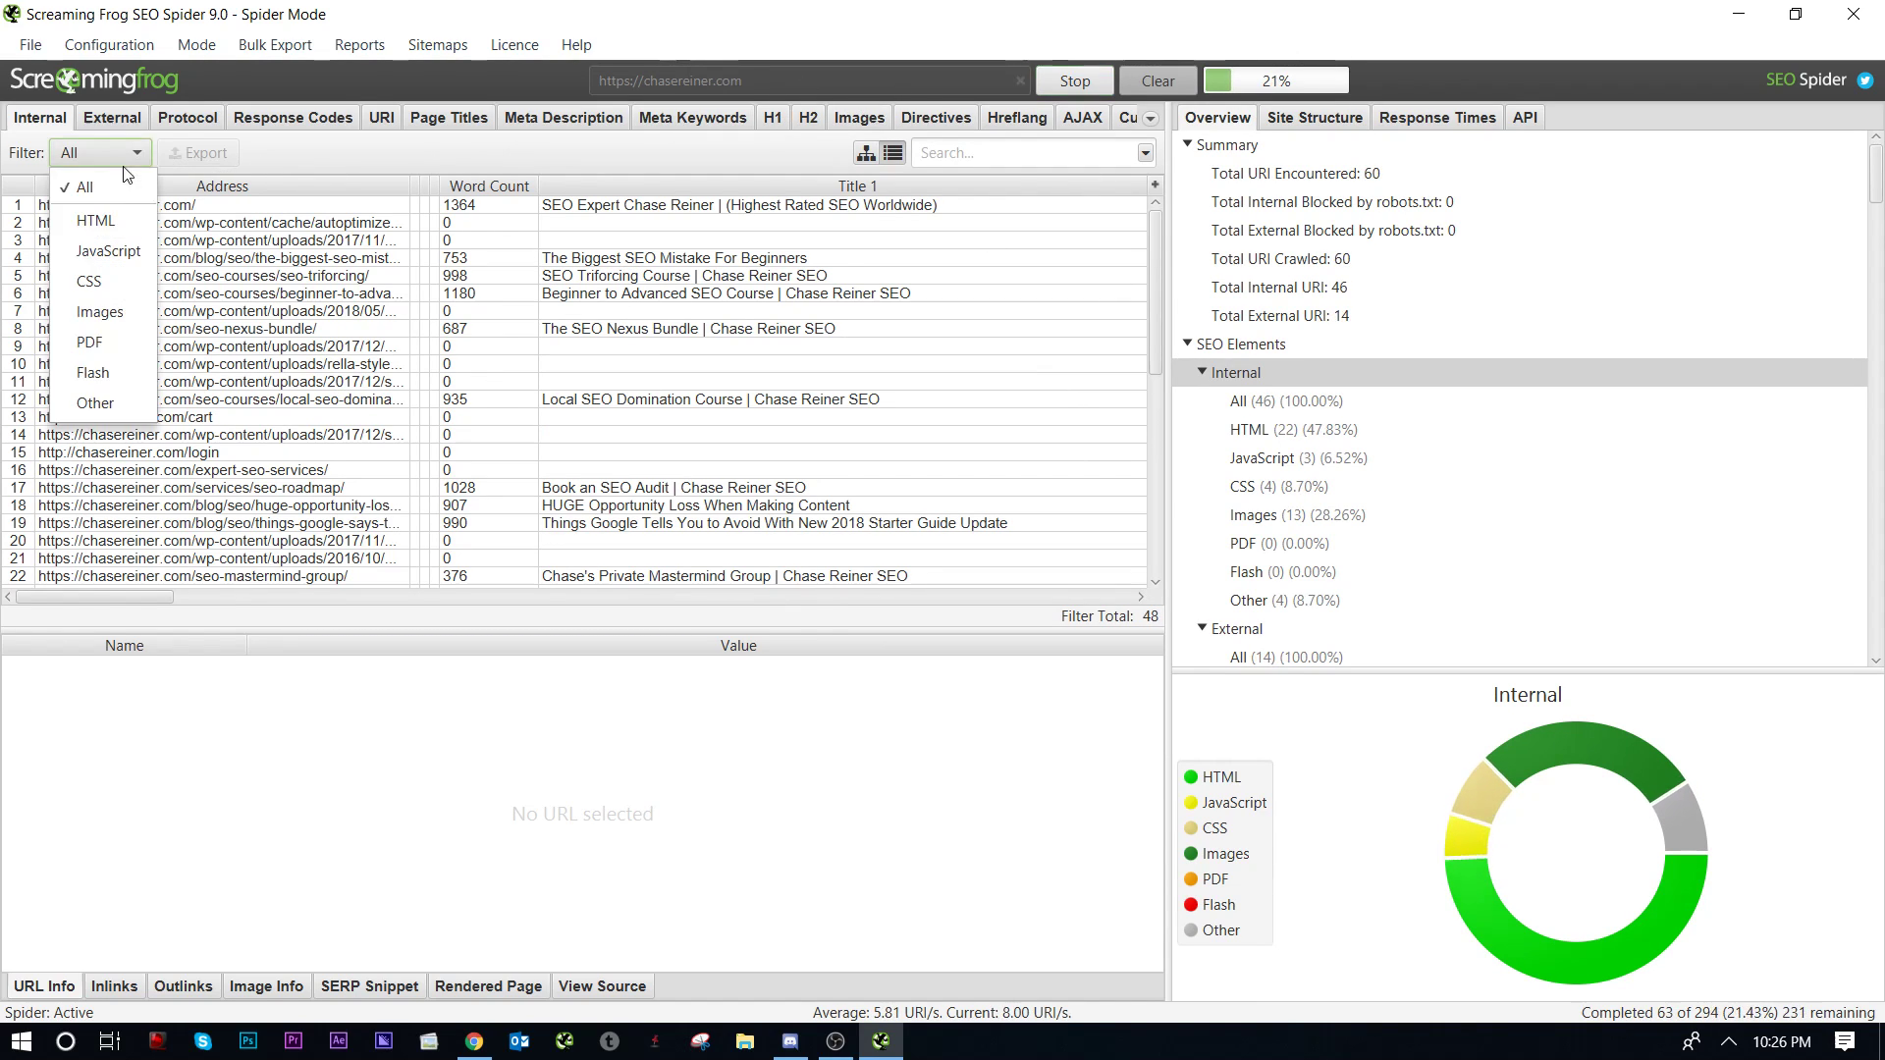
pyautogui.click(120, 216)
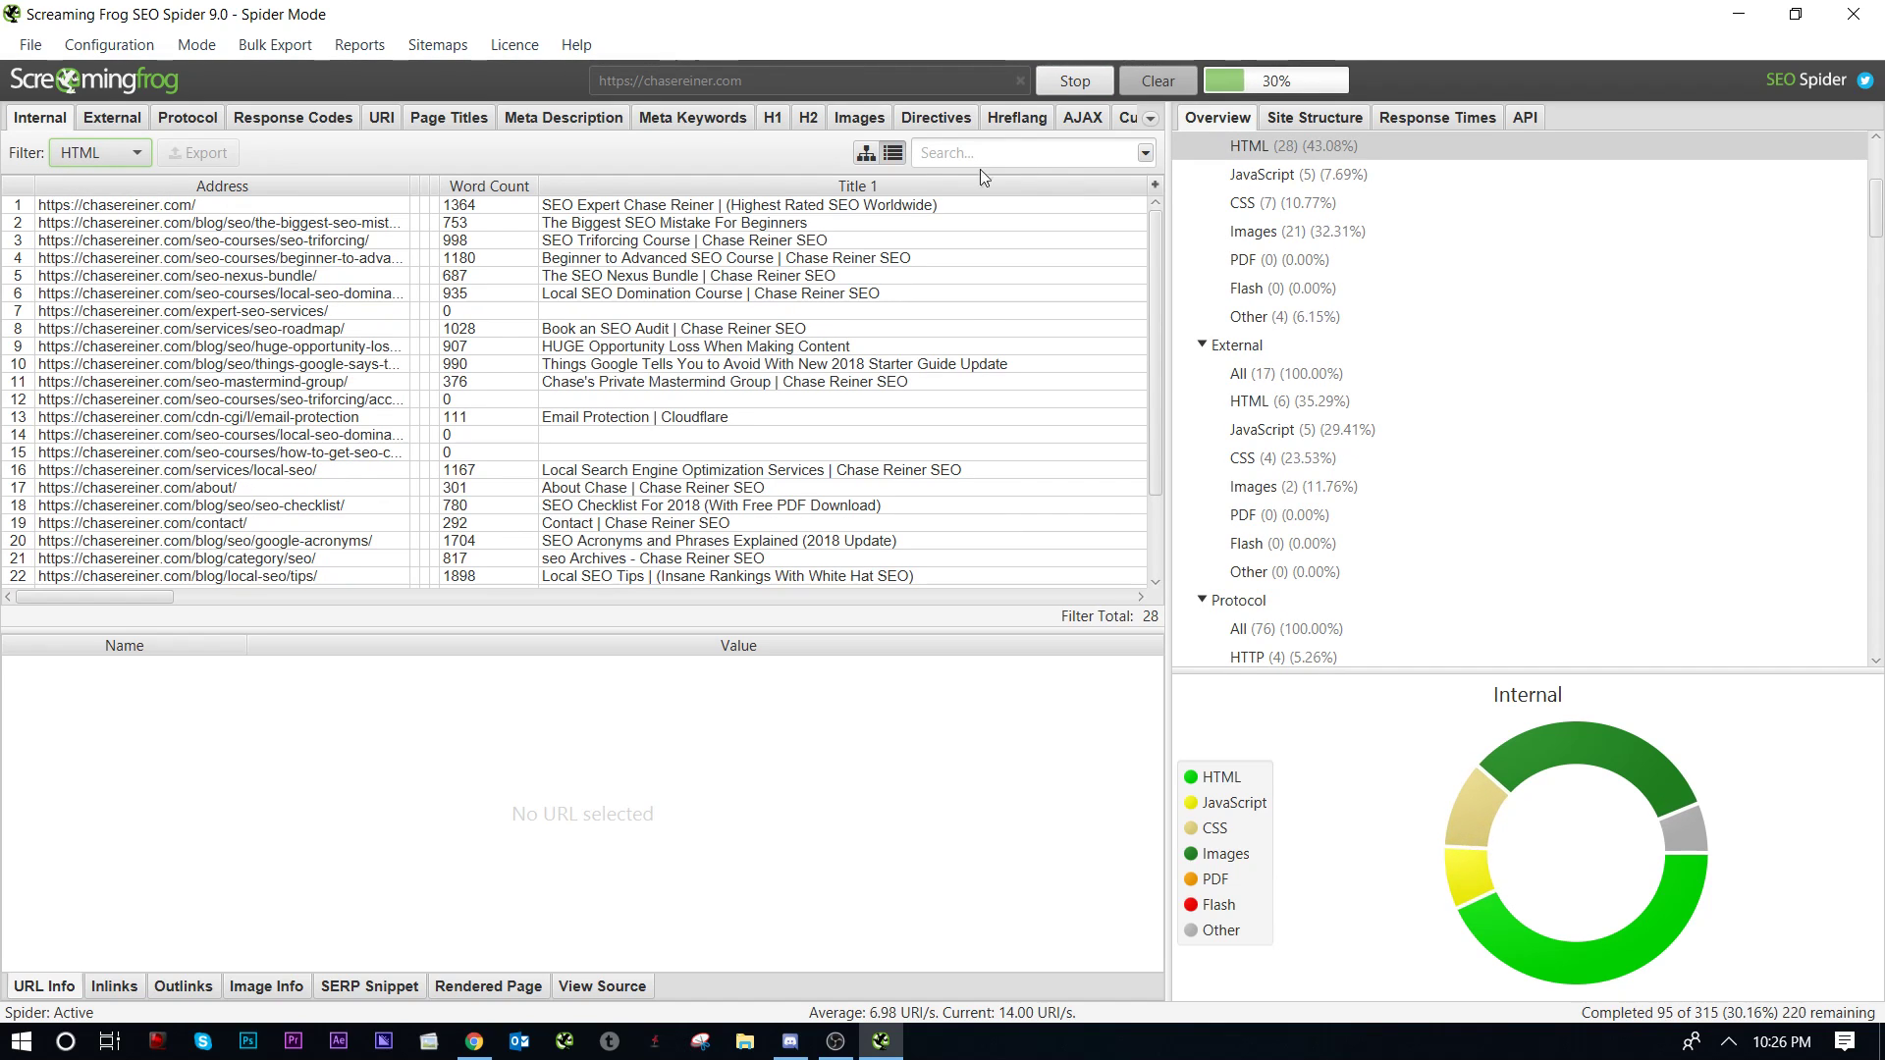
# Step: Show results as a folder tree, dismiss the crawl limit notice, and inspect the biggest-SEO-mistake post's address
pyautogui.click(865, 154)
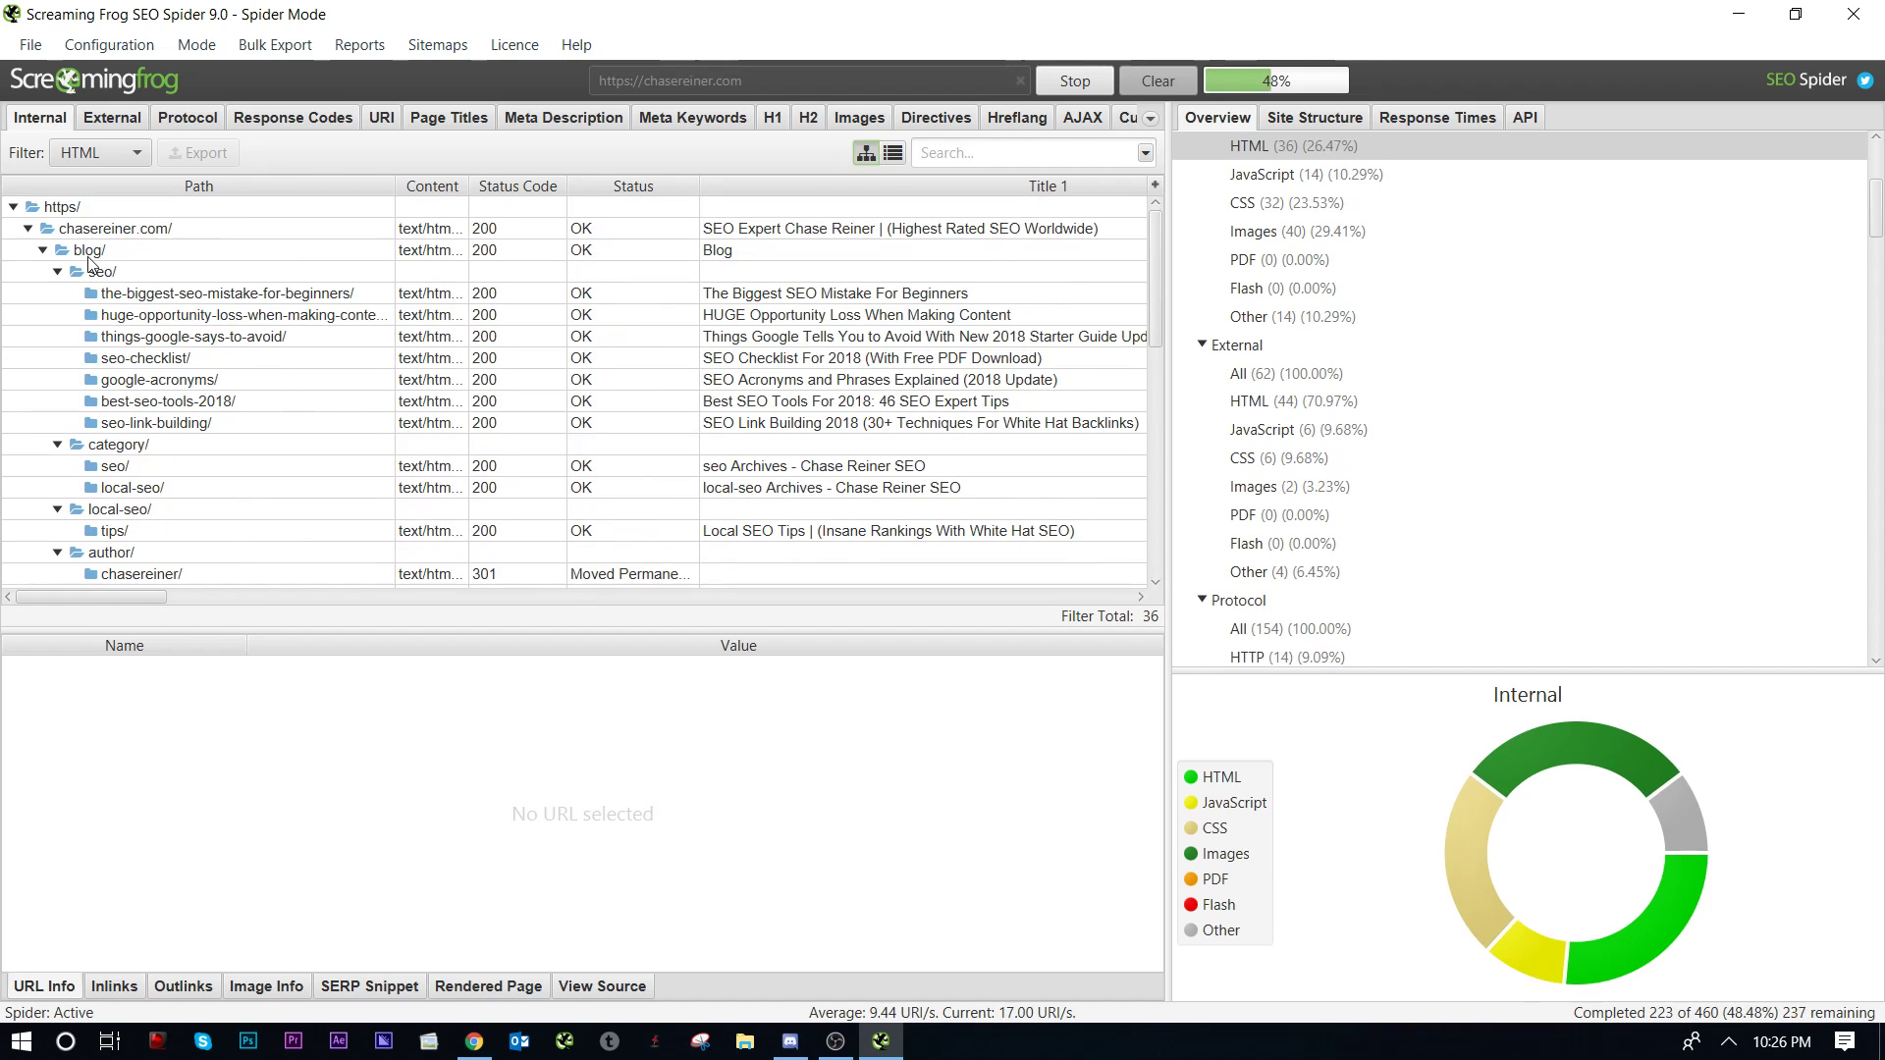
pyautogui.click(90, 229)
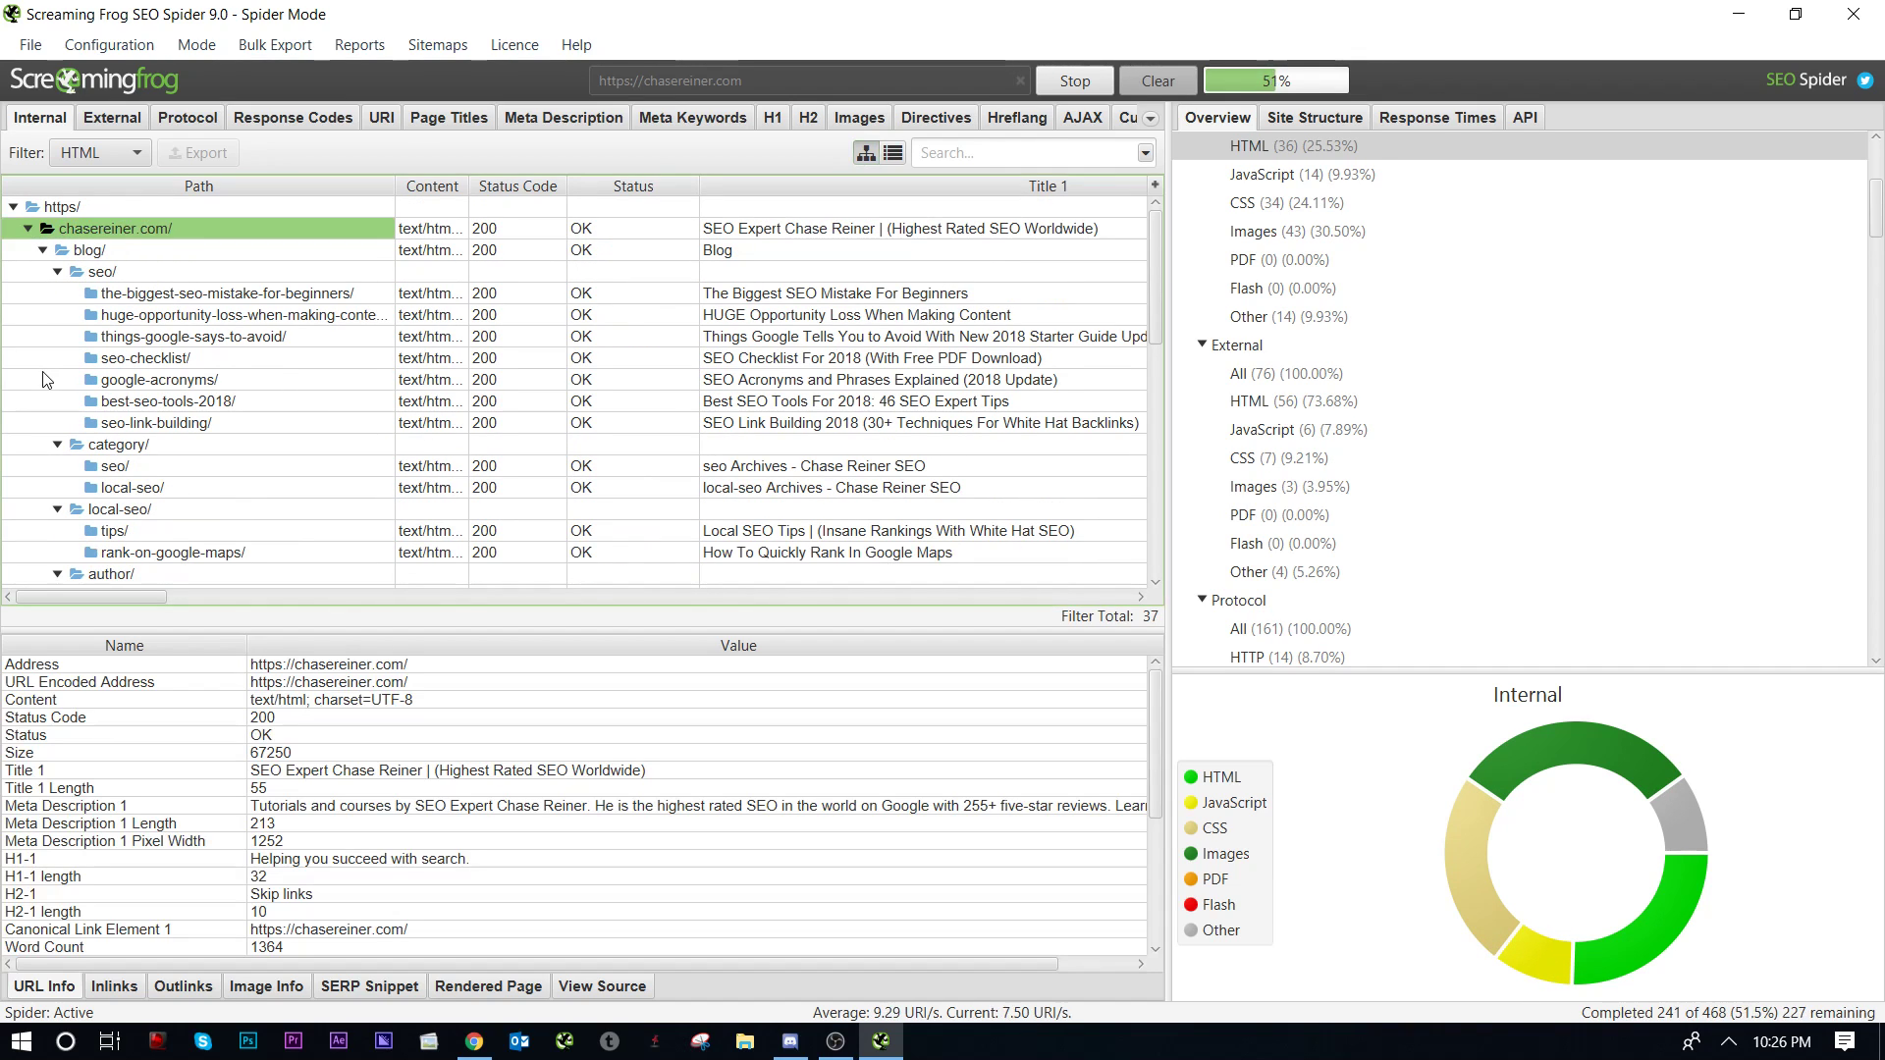
pyautogui.click(108, 250)
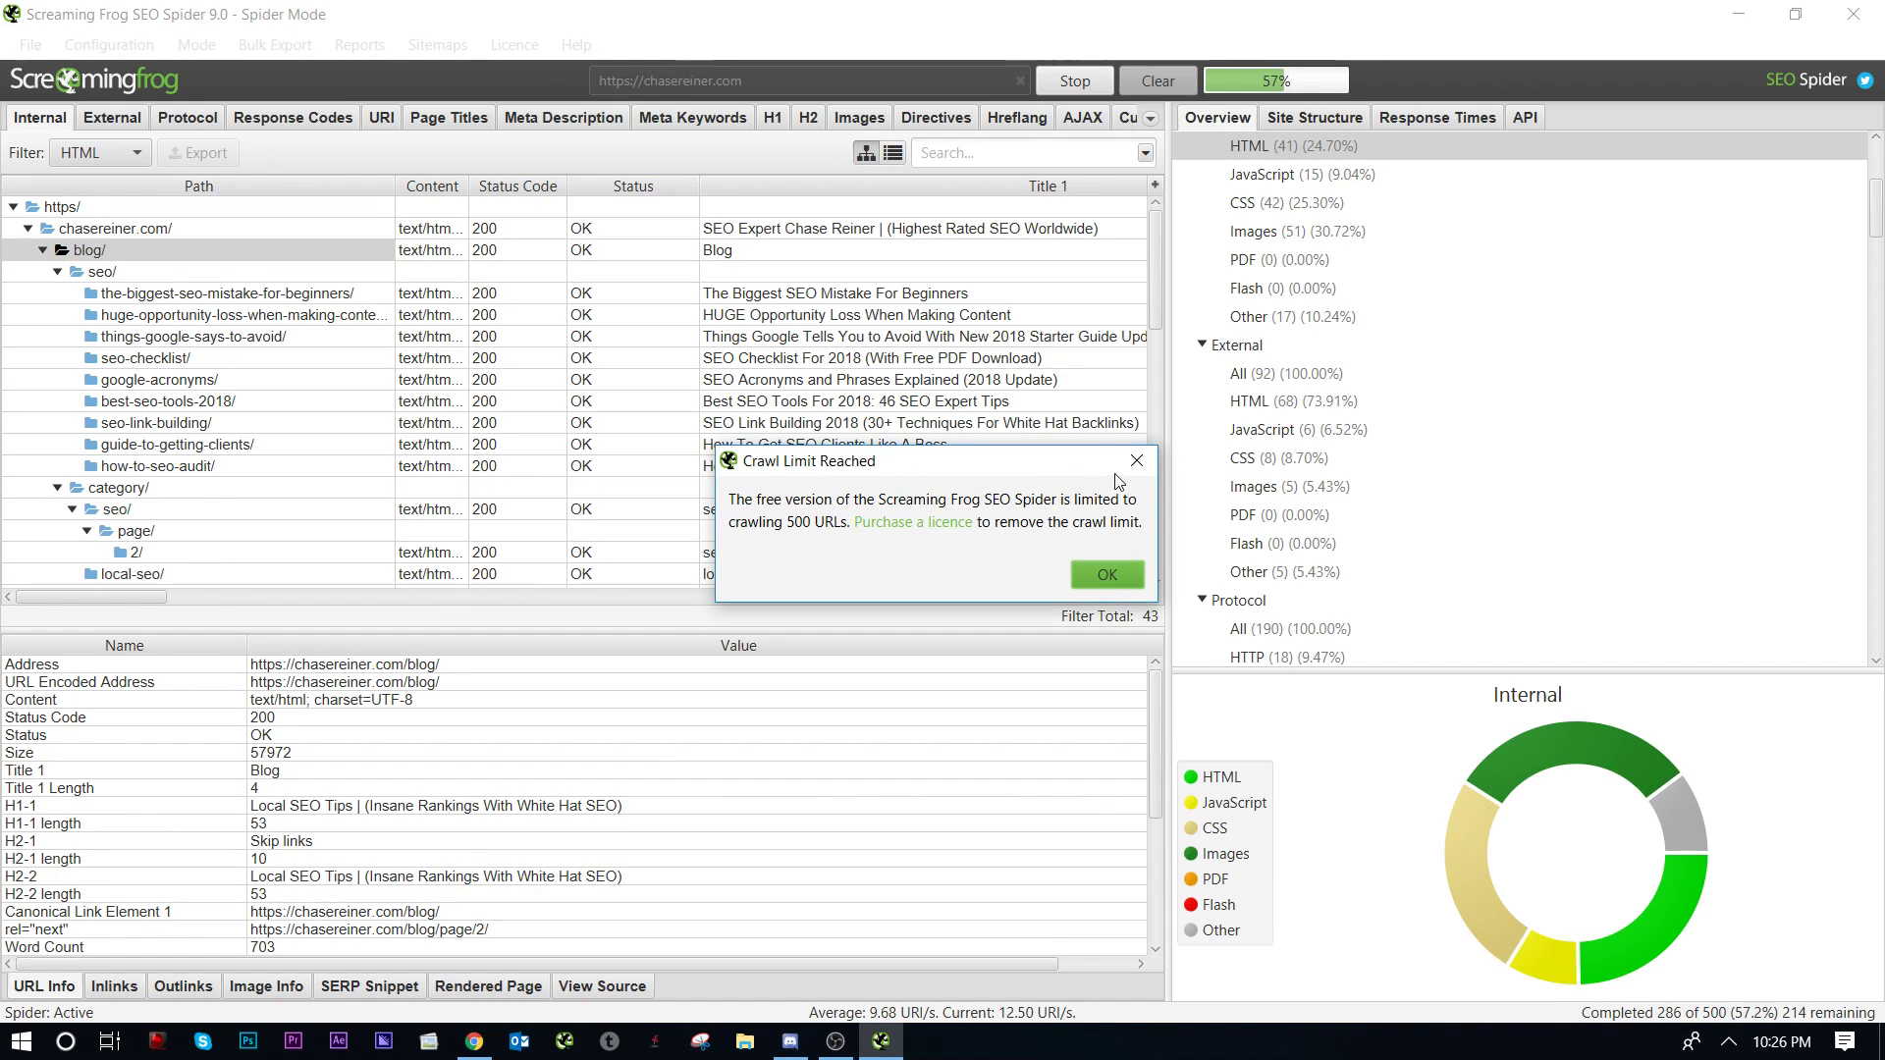
pyautogui.press('Return')
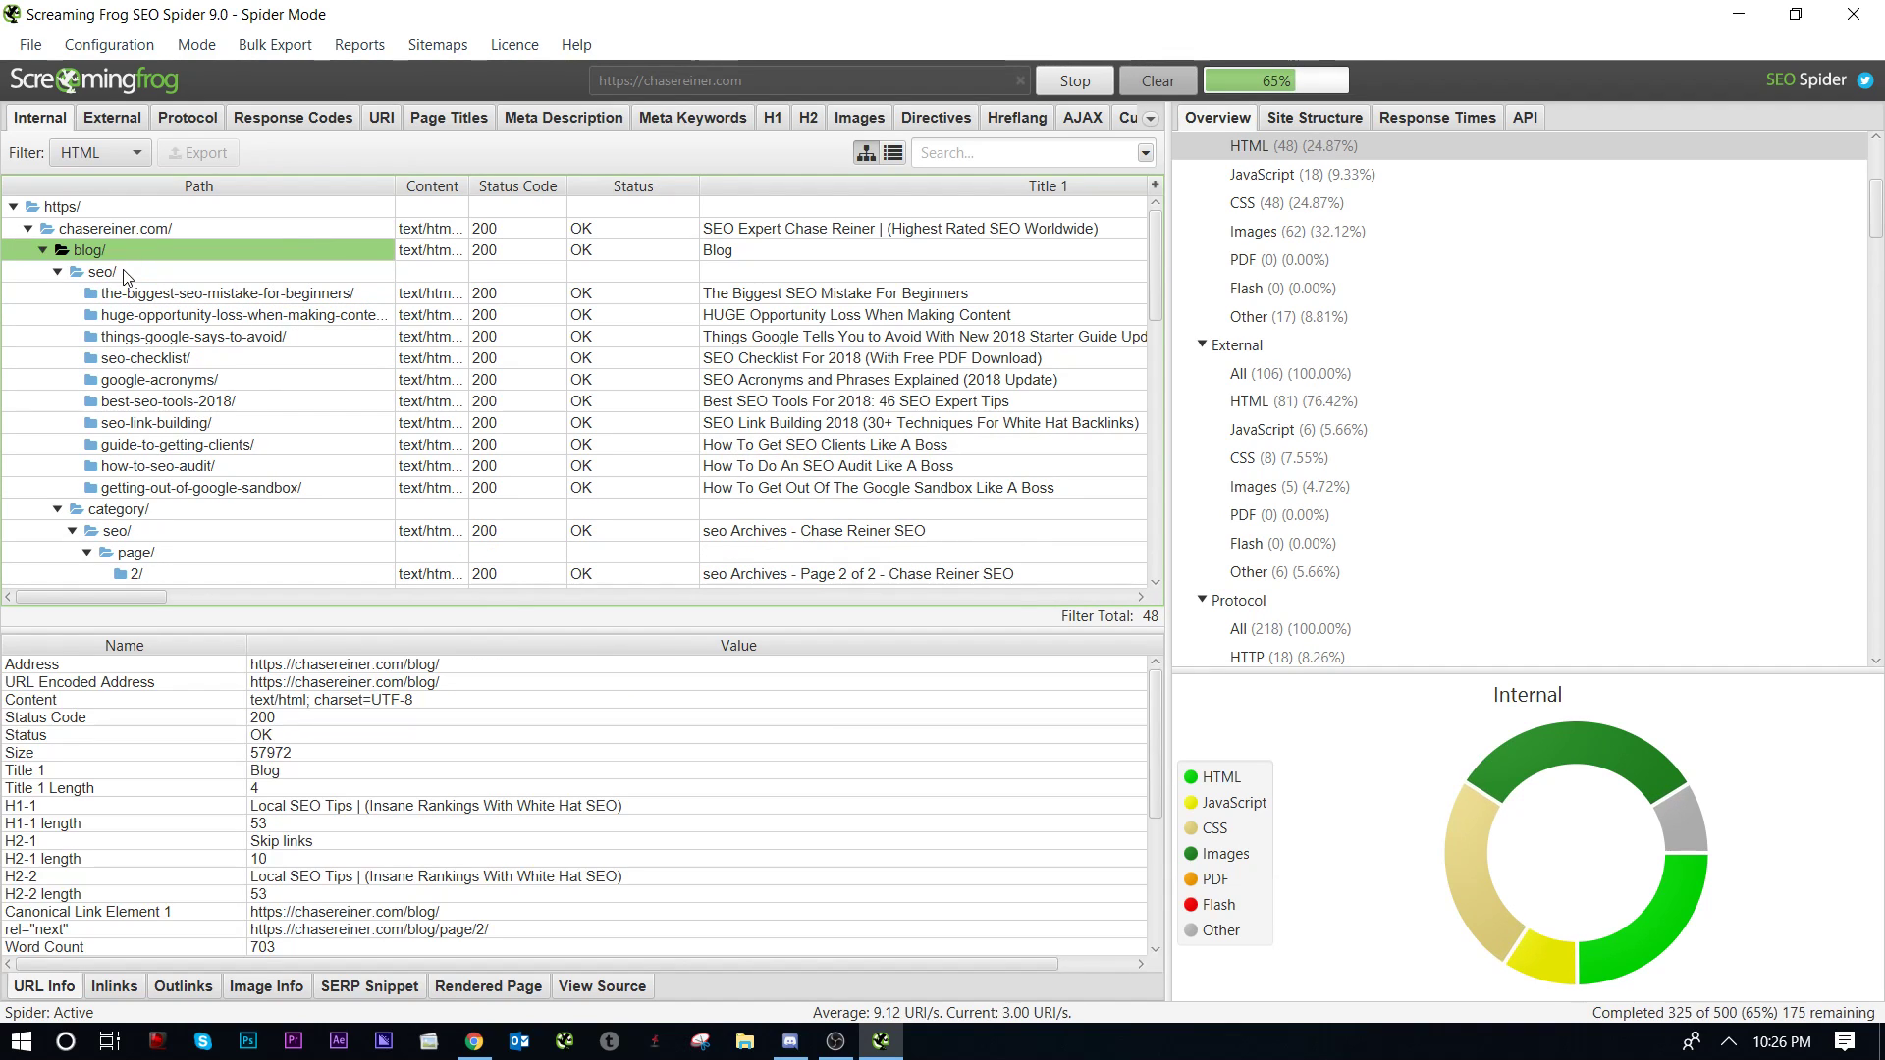
pyautogui.click(335, 664)
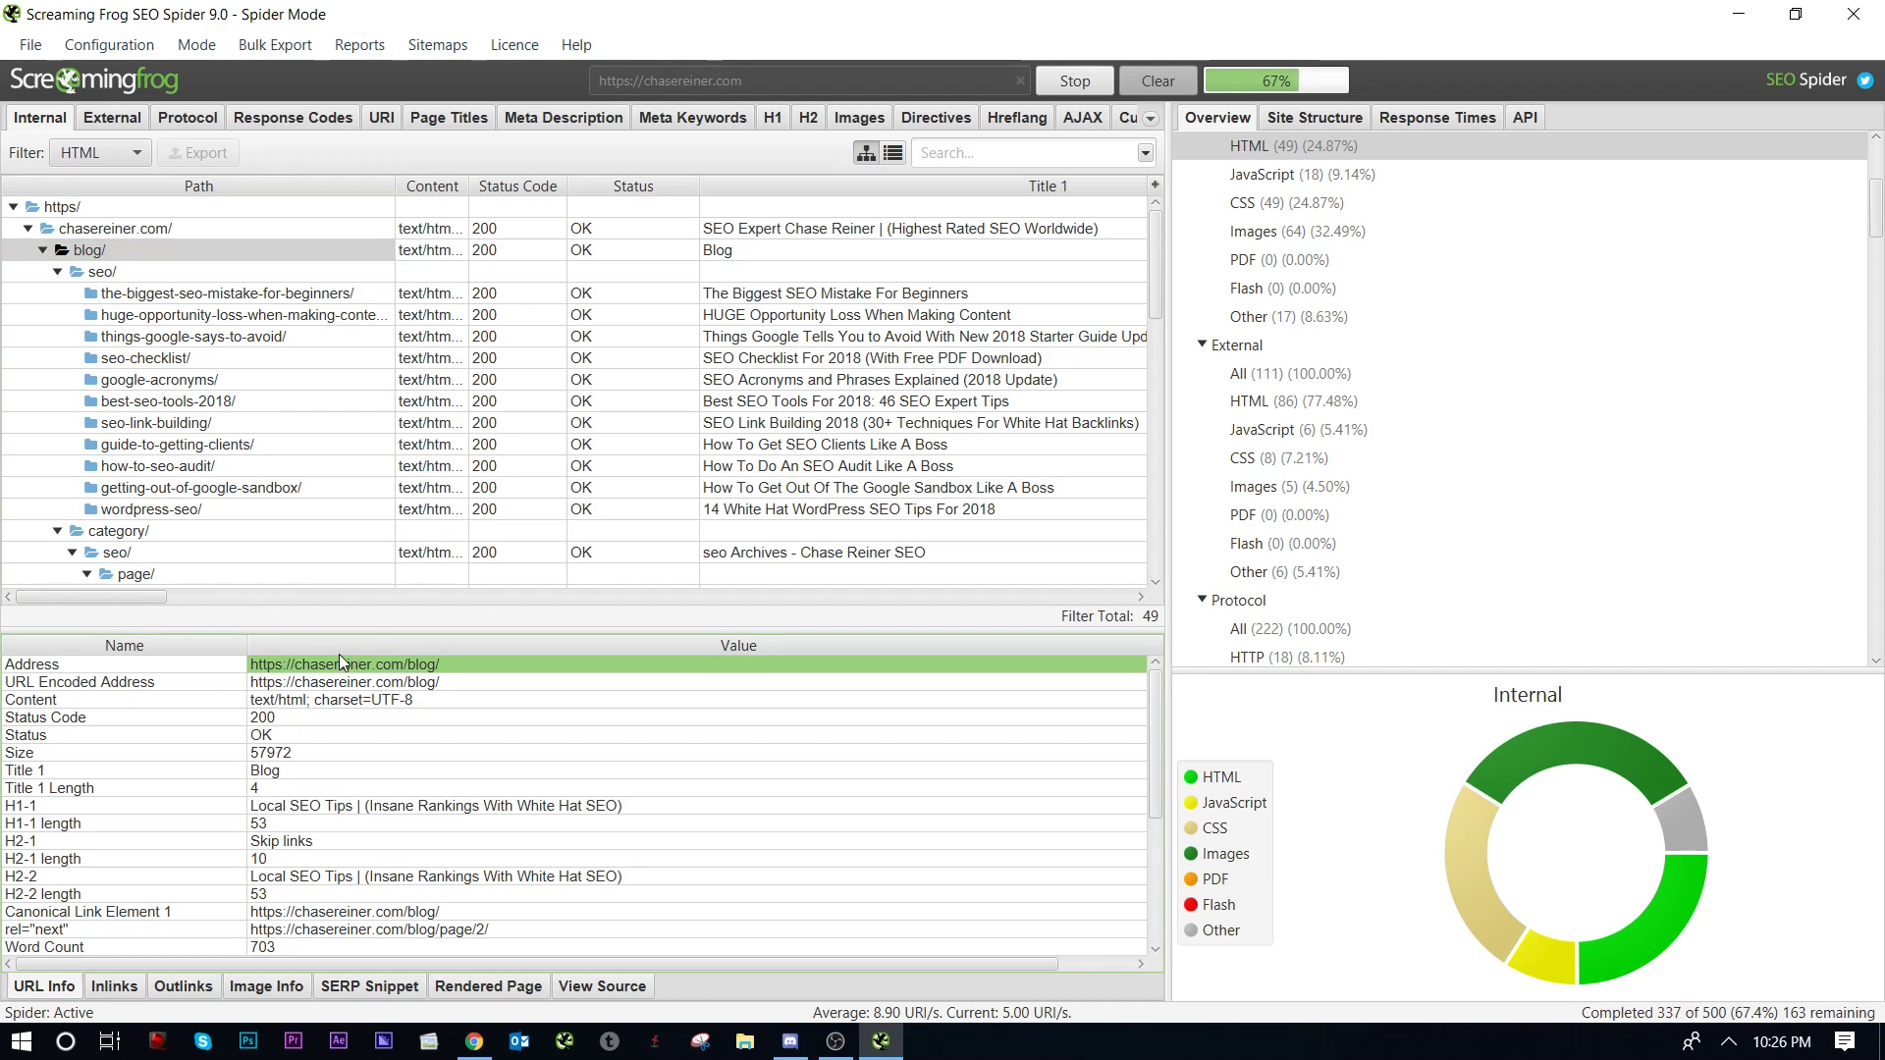
pyautogui.click(99, 270)
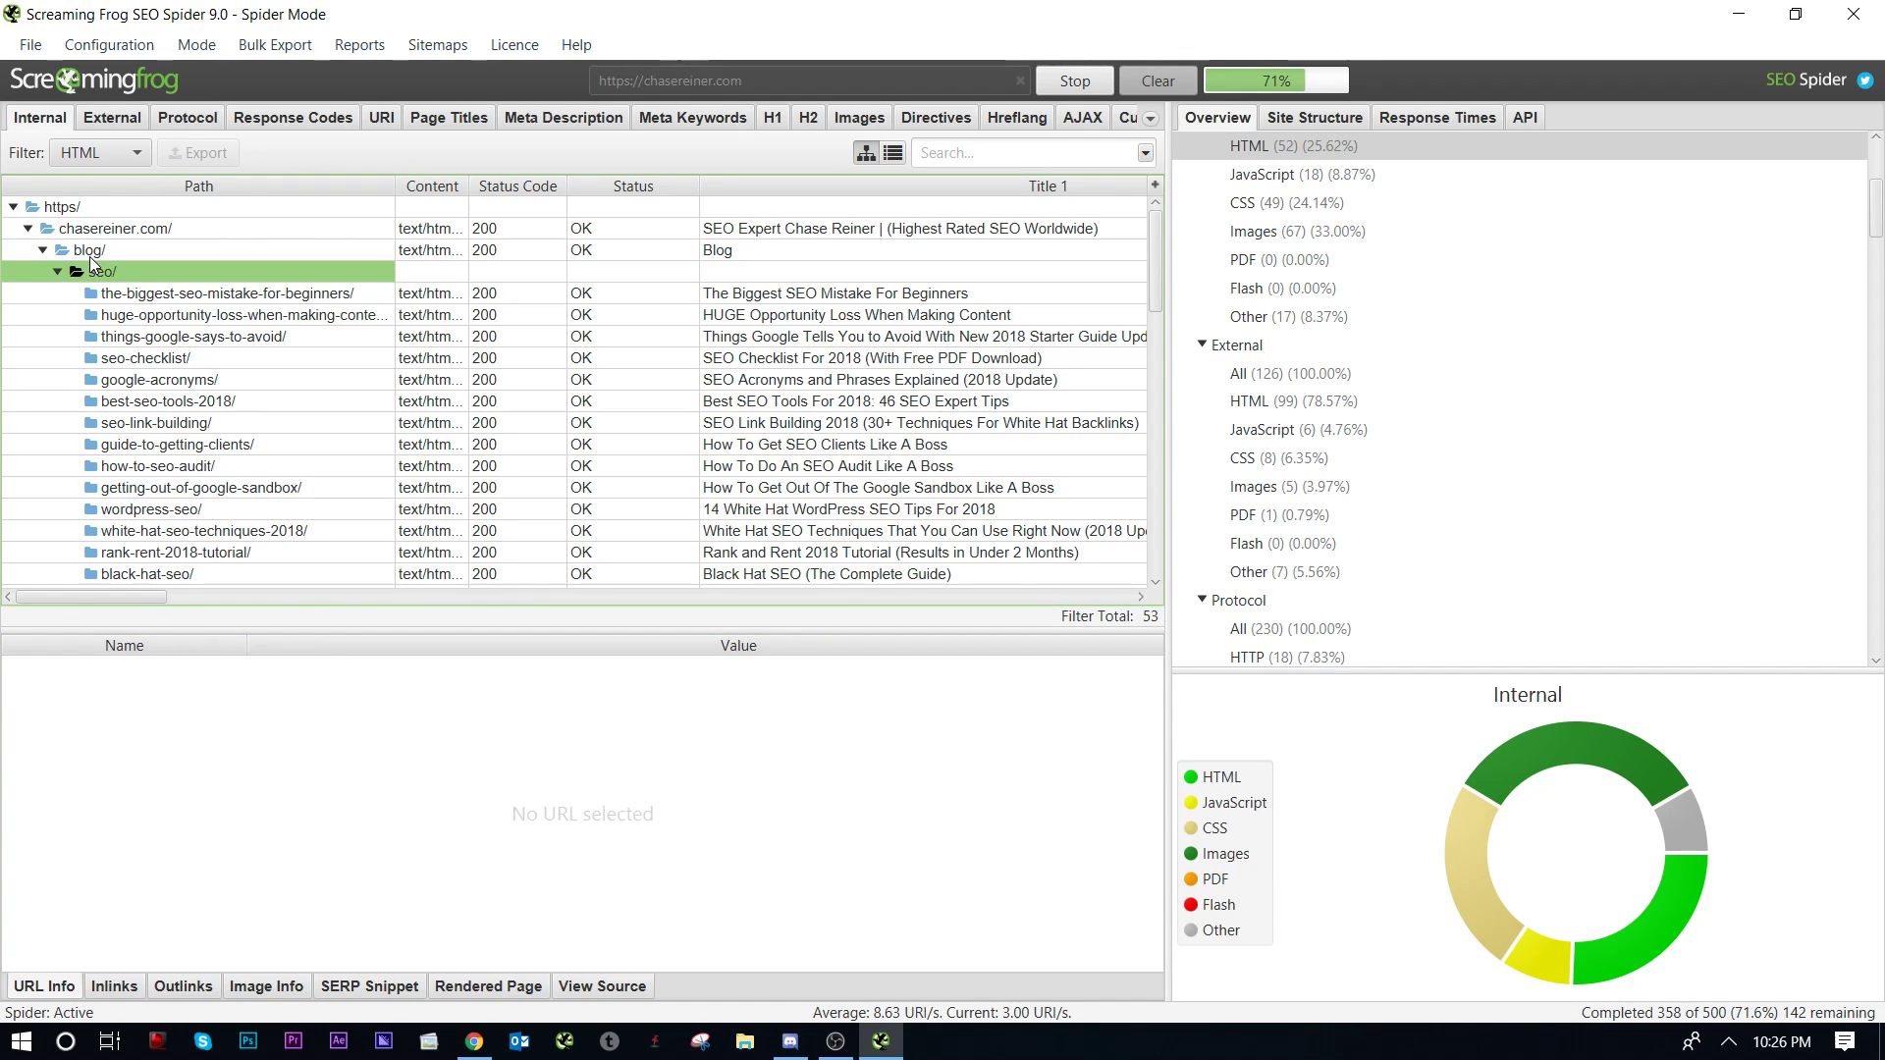
pyautogui.click(133, 294)
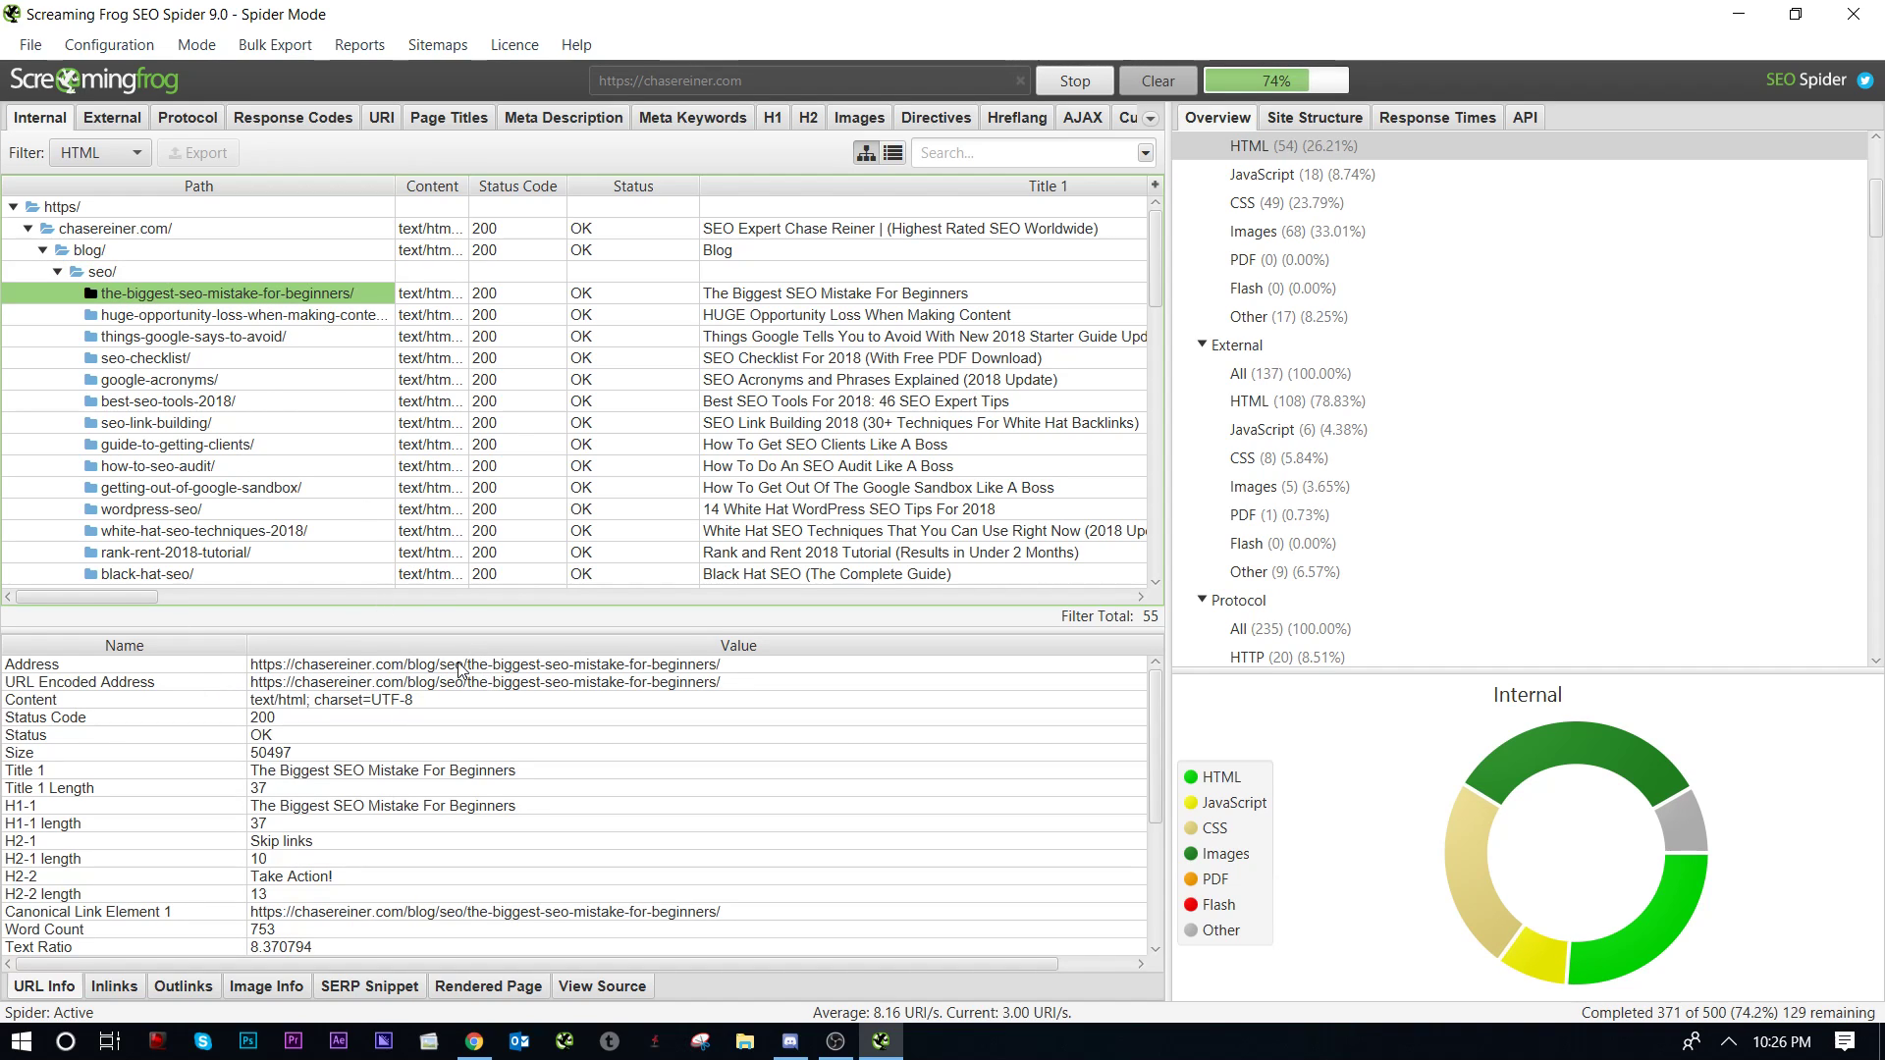
pyautogui.click(684, 667)
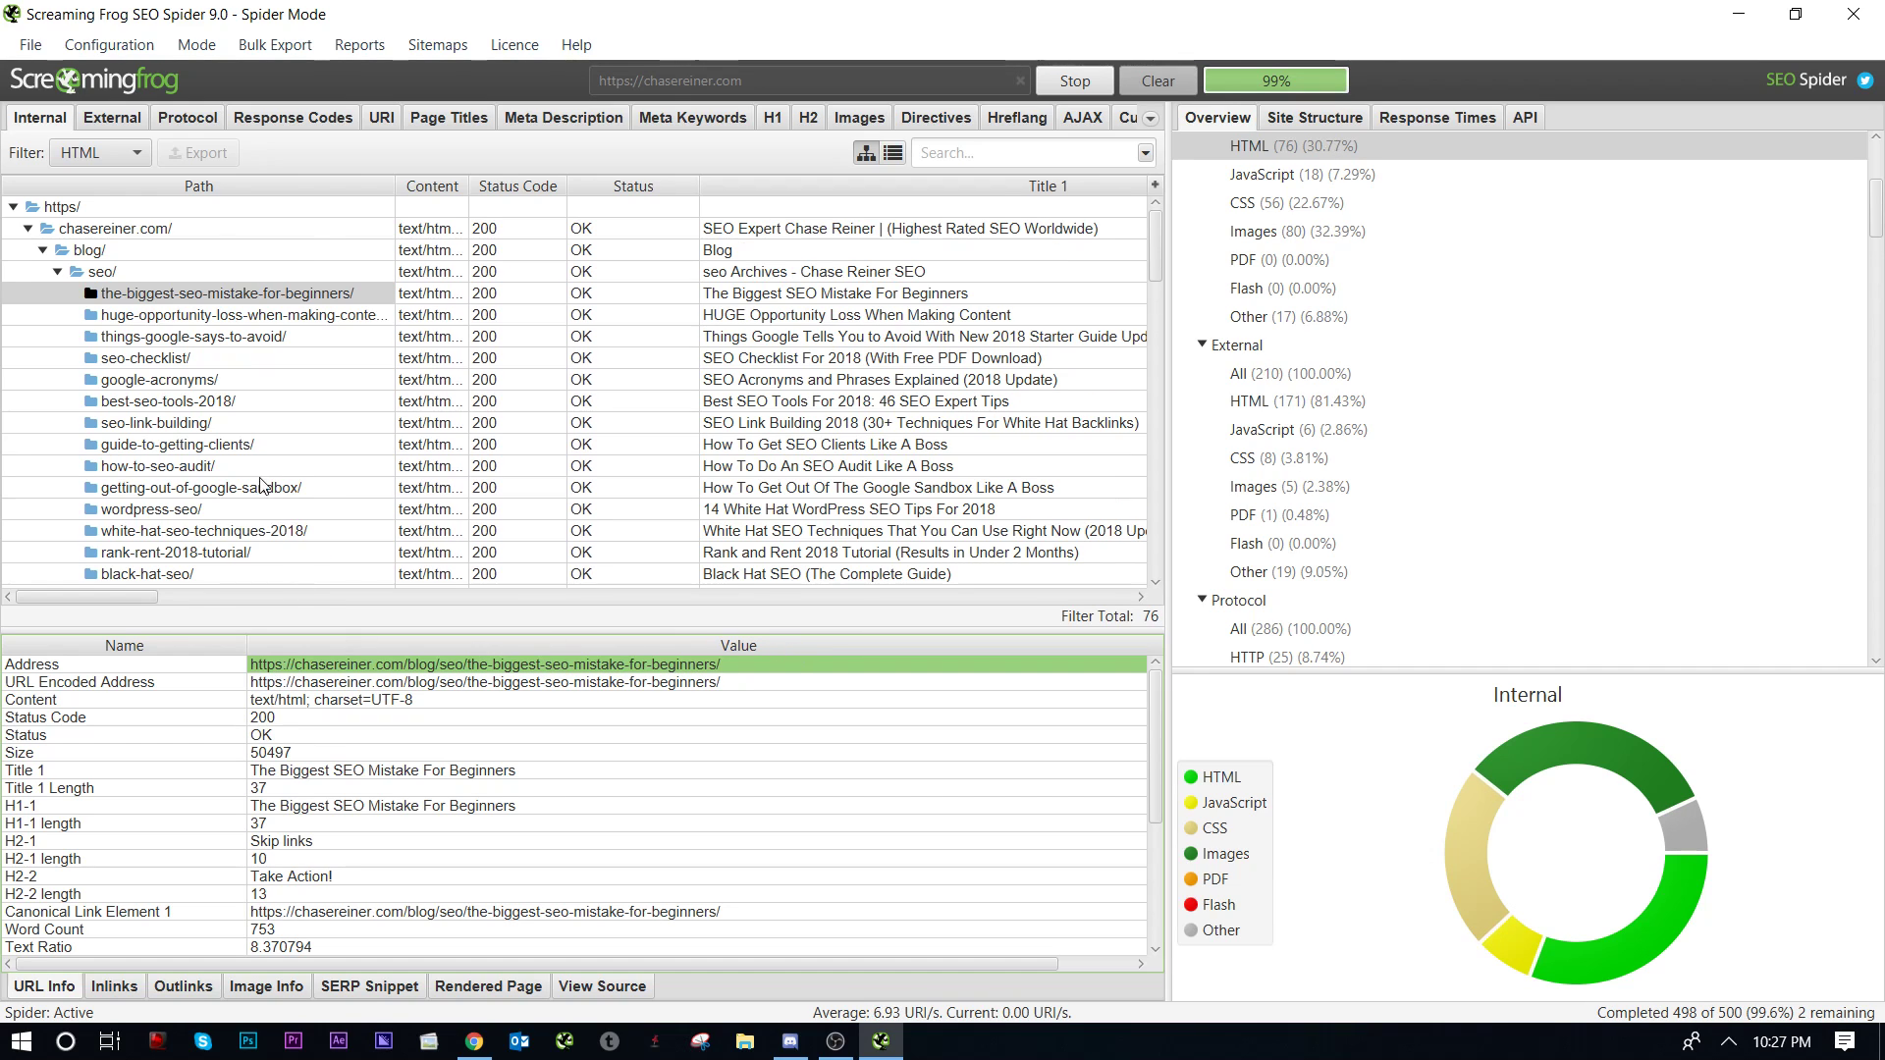
# Step: Revisit the homepage, blog/ and seo/ rows and reselect the-biggest-seo-mistake-for-beginners/ post's address
pyautogui.scroll(-2, 264, 484)
pyautogui.scroll(2, 263, 485)
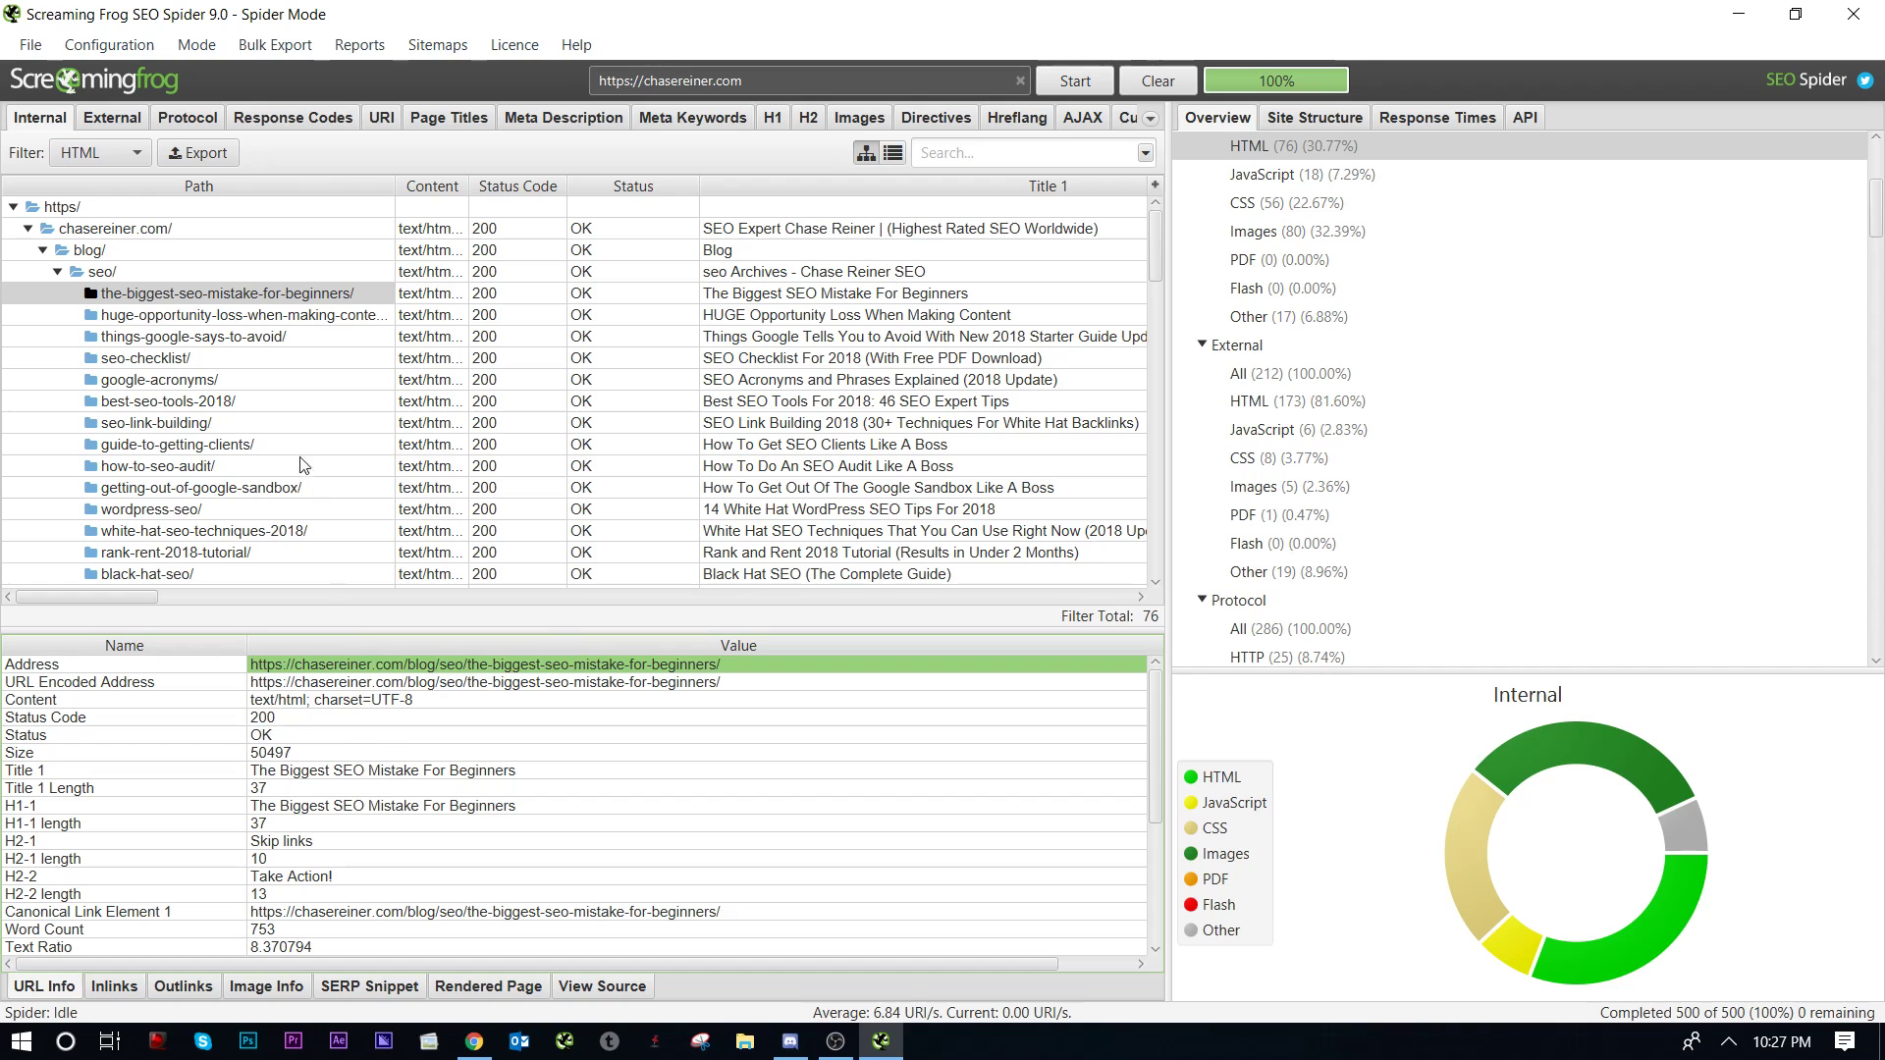
pyautogui.click(129, 228)
pyautogui.click(134, 250)
pyautogui.click(150, 234)
pyautogui.click(151, 251)
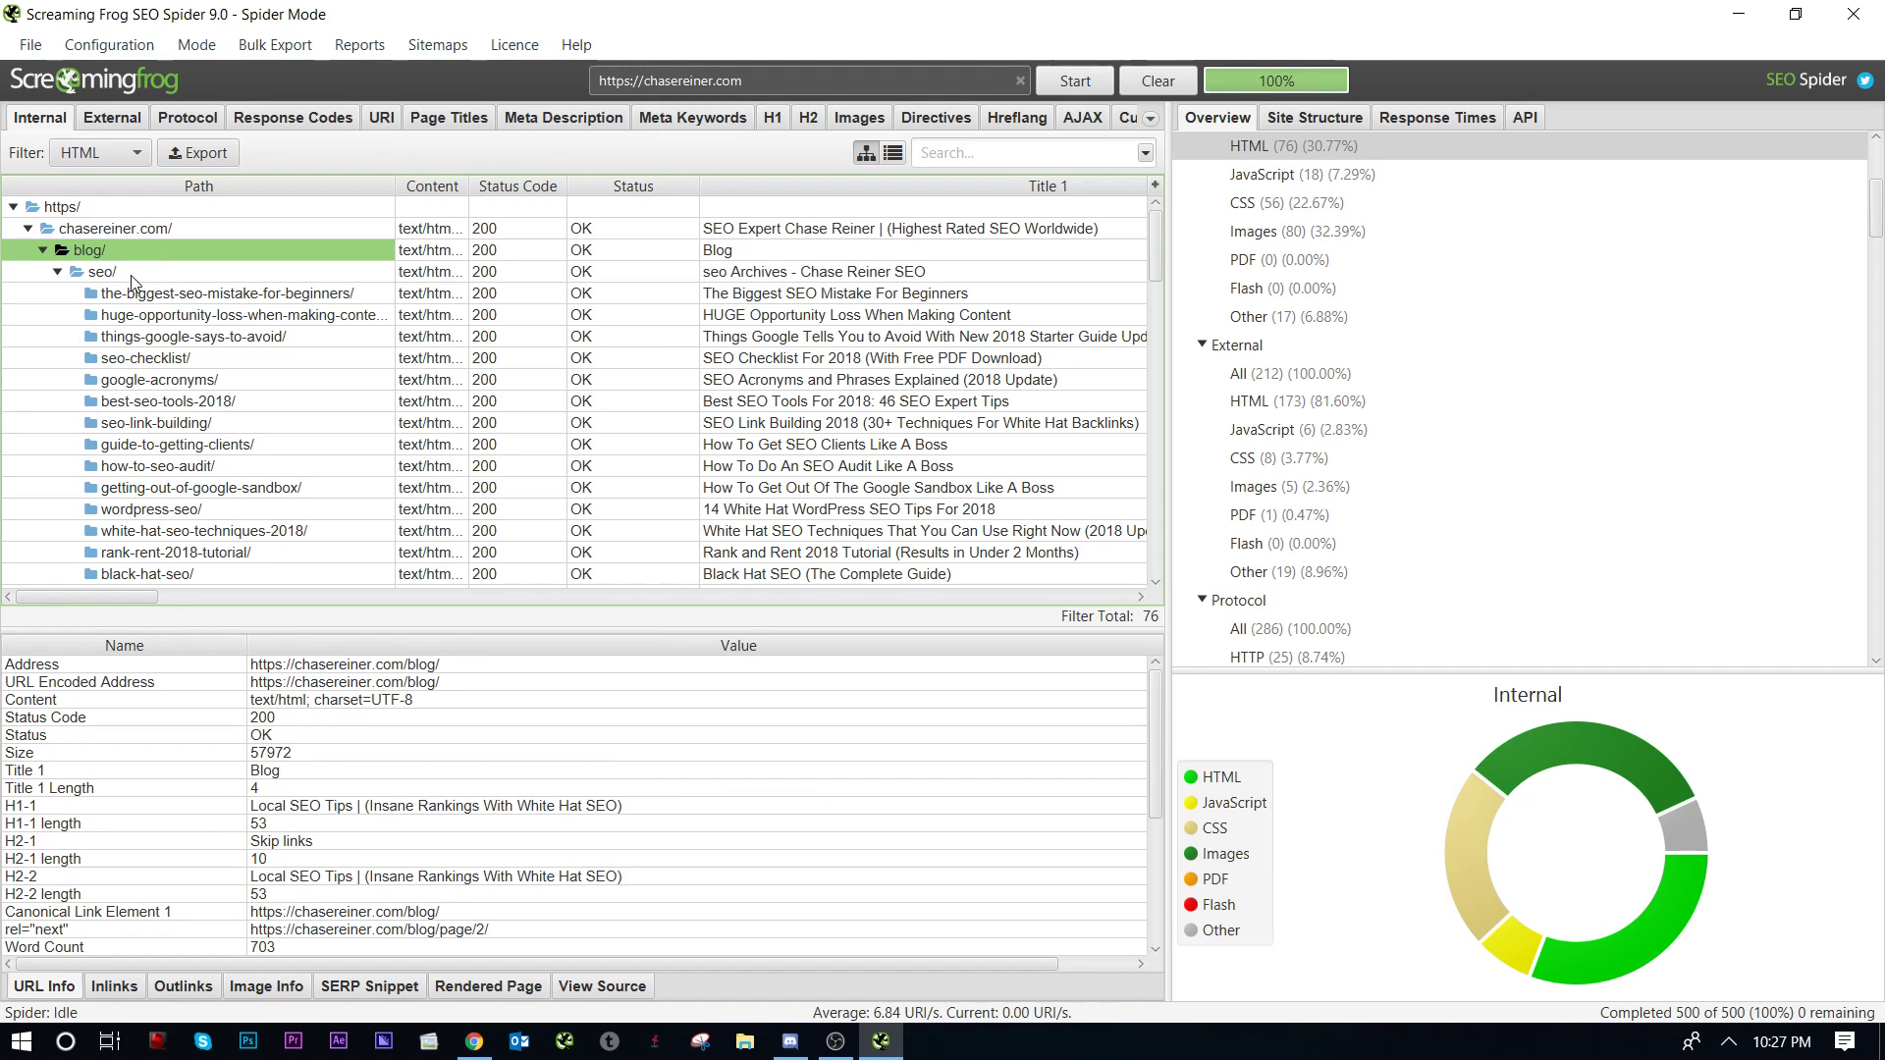
pyautogui.click(138, 267)
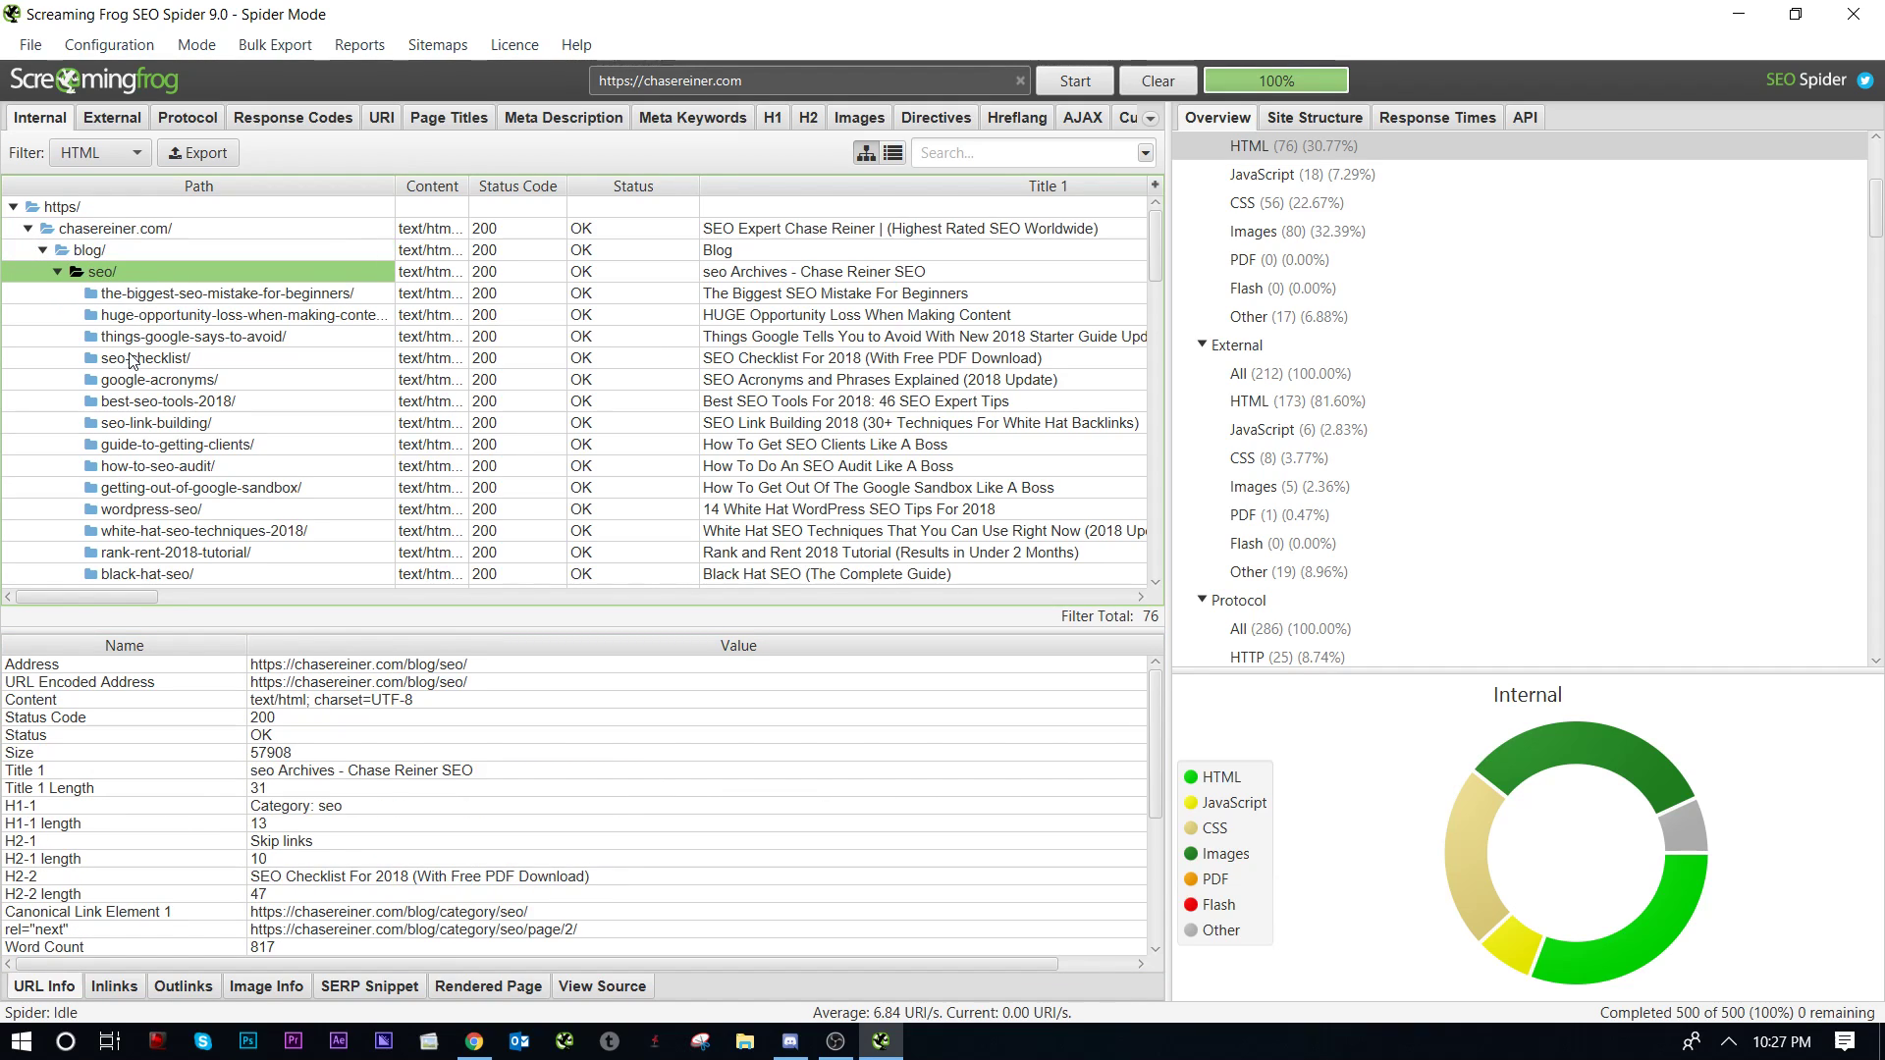
pyautogui.click(232, 294)
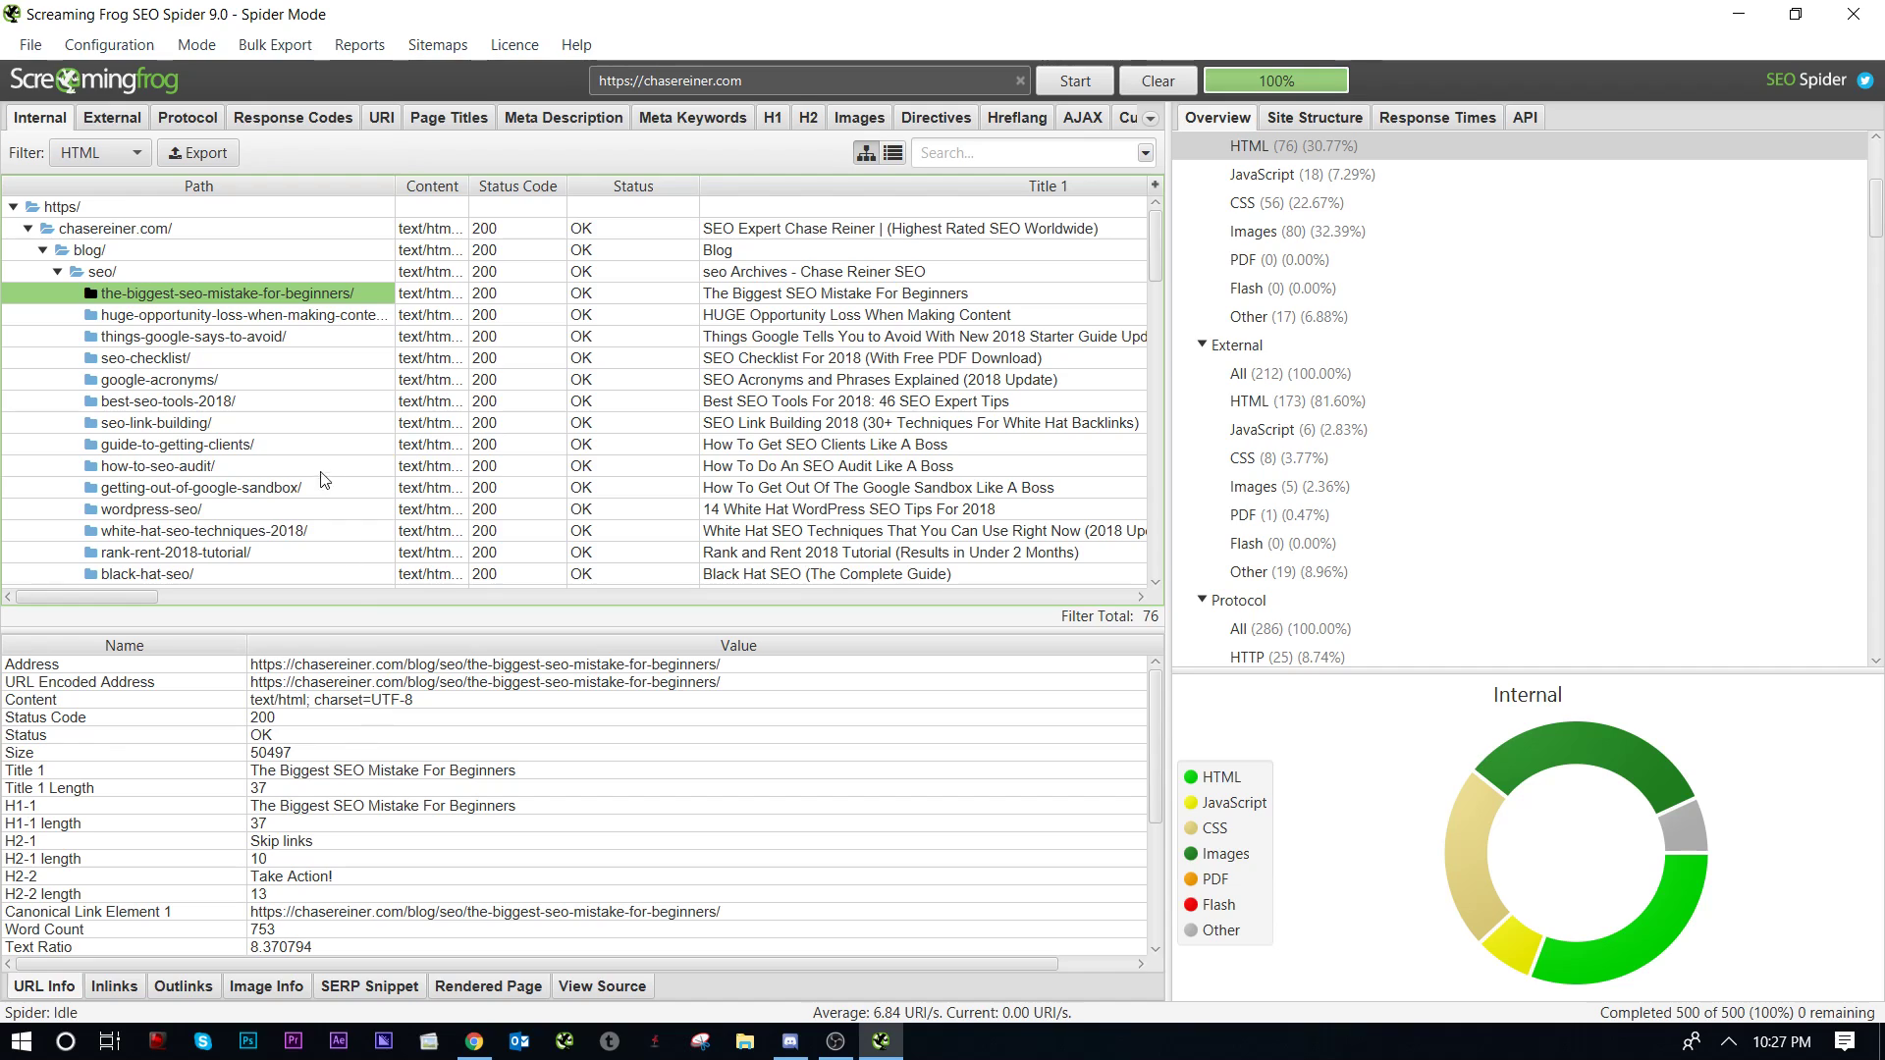
pyautogui.click(430, 667)
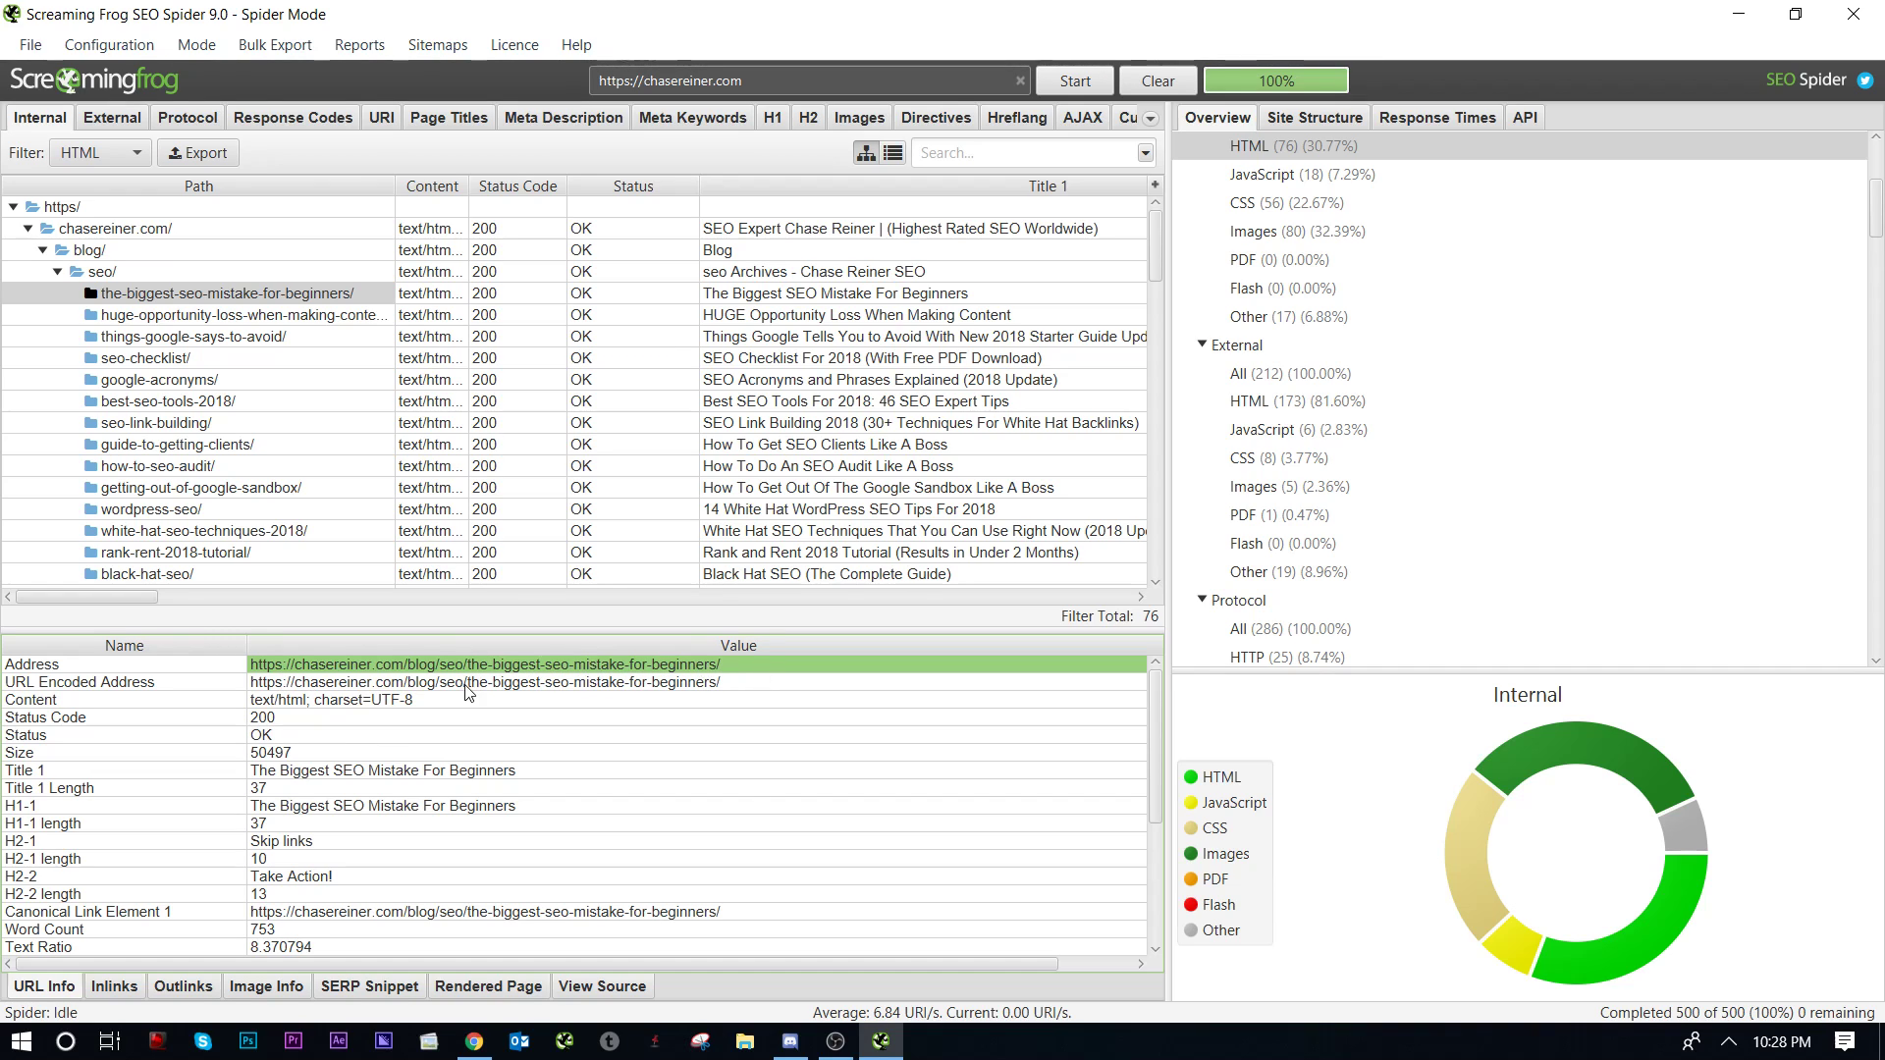
# Step: Browse crawl details for wordpress-seo/, free-seo-reporting-template/, seo-tutorial-beginners-2018/ and things-google-says-to-avoid/
pyautogui.scroll(-2, 329, 443)
pyautogui.click(204, 379)
pyautogui.scroll(-2, 226, 496)
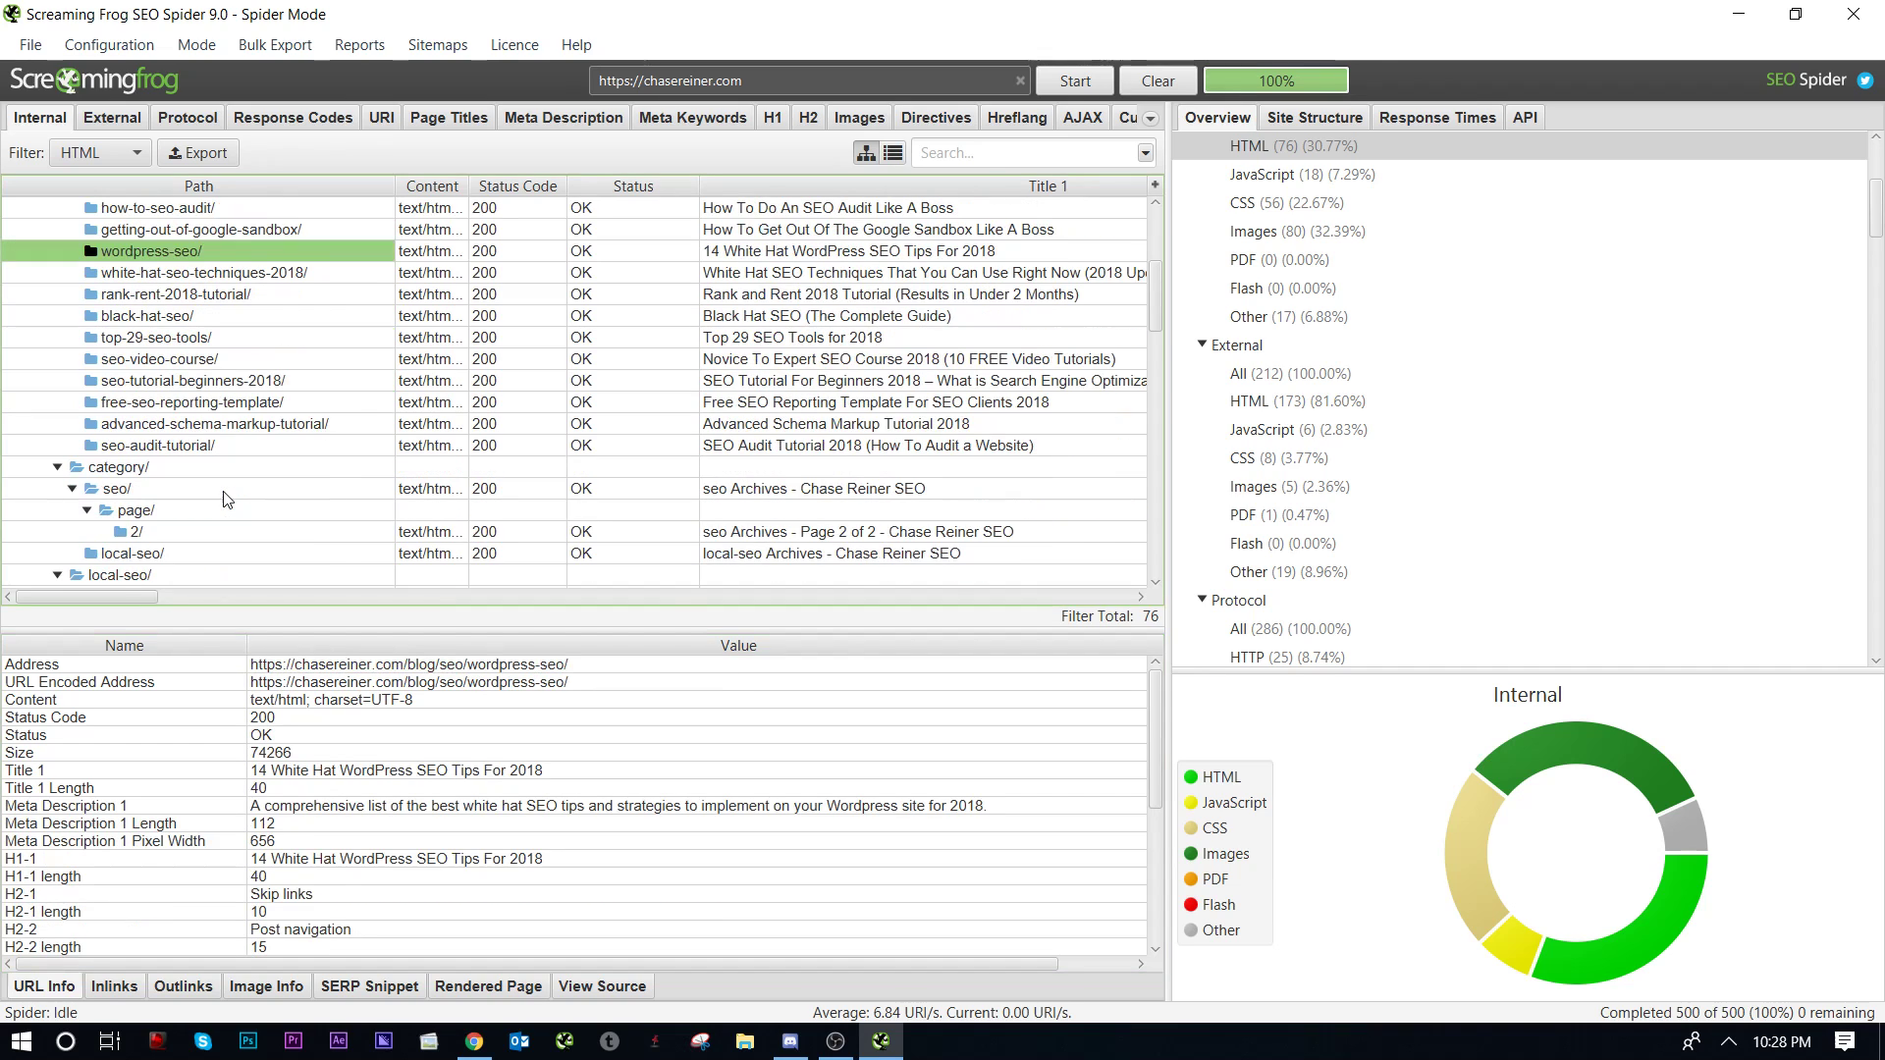
pyautogui.click(197, 404)
pyautogui.click(197, 379)
pyautogui.scroll(2, 196, 412)
pyautogui.scroll(2, 196, 393)
pyautogui.click(177, 336)
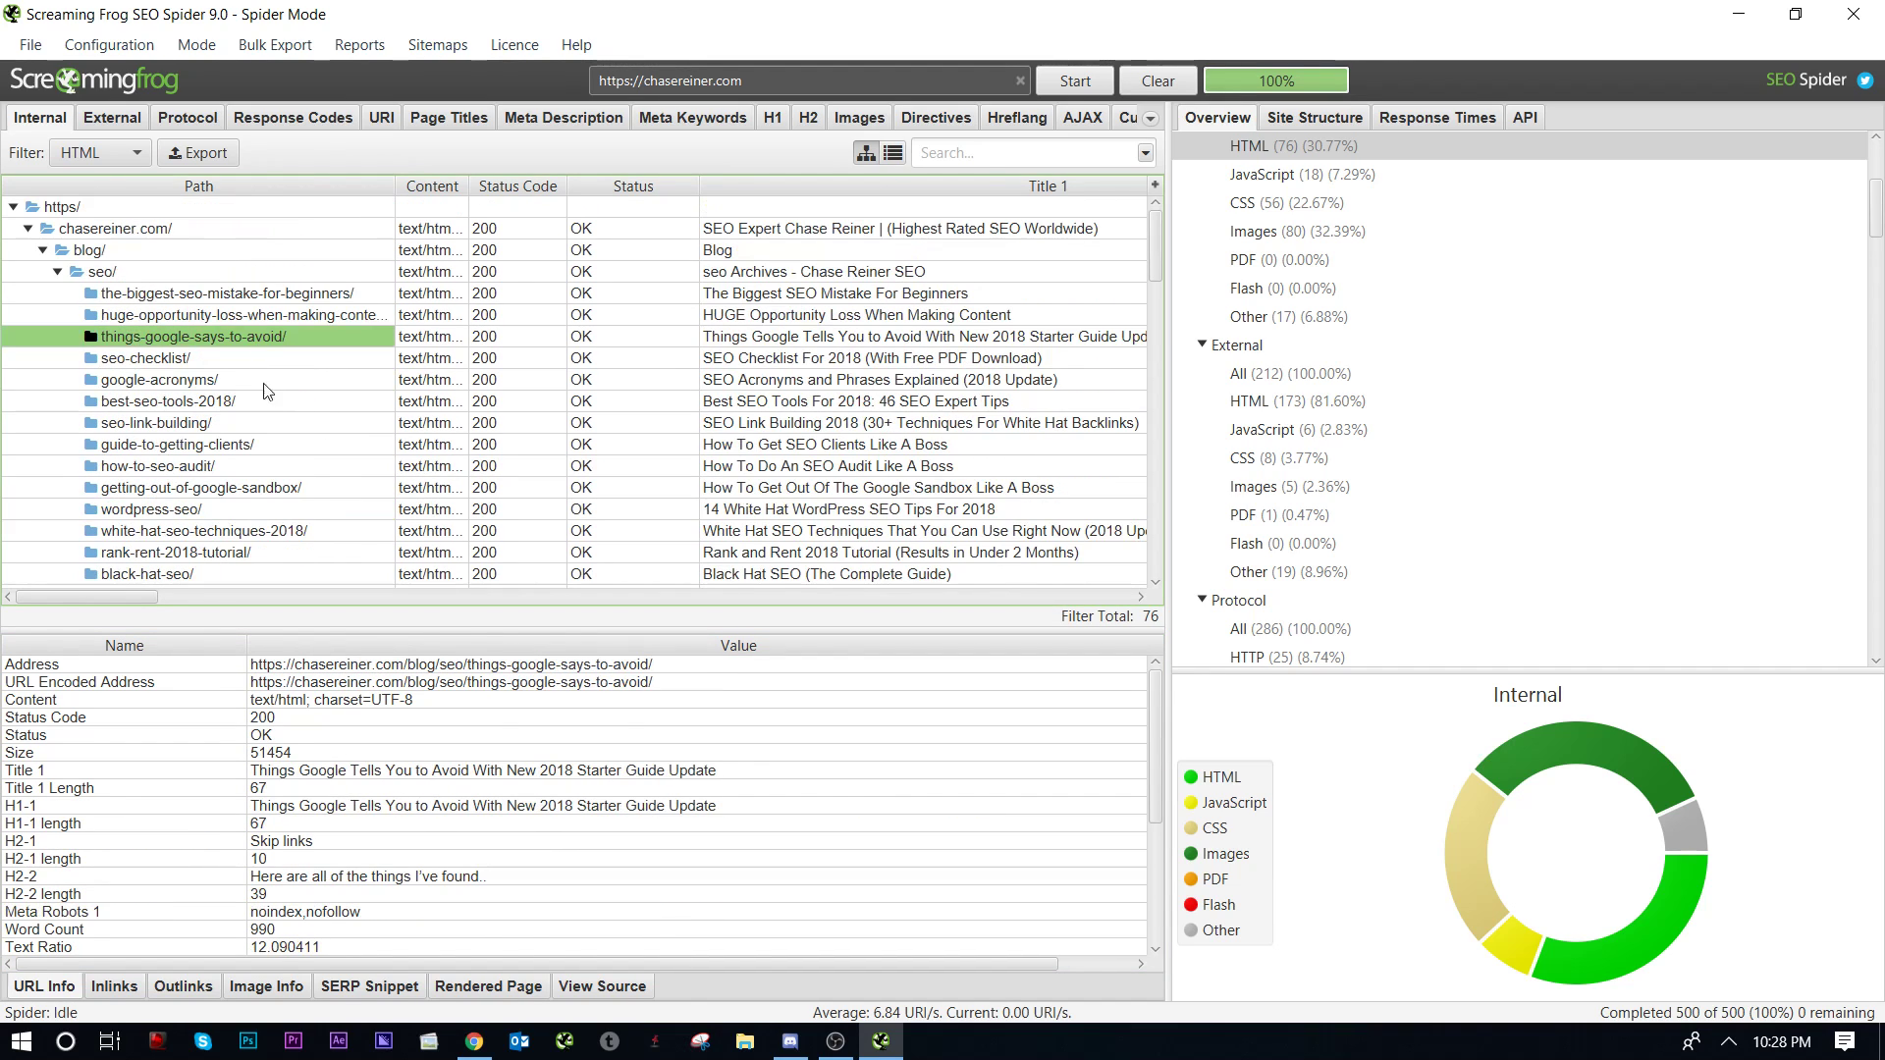
# Step: Check the tips/ page details and the local-seo/ folder in the Path tree
pyautogui.scroll(-7, 256, 432)
pyautogui.scroll(-1, 263, 435)
pyautogui.click(210, 340)
pyautogui.click(207, 318)
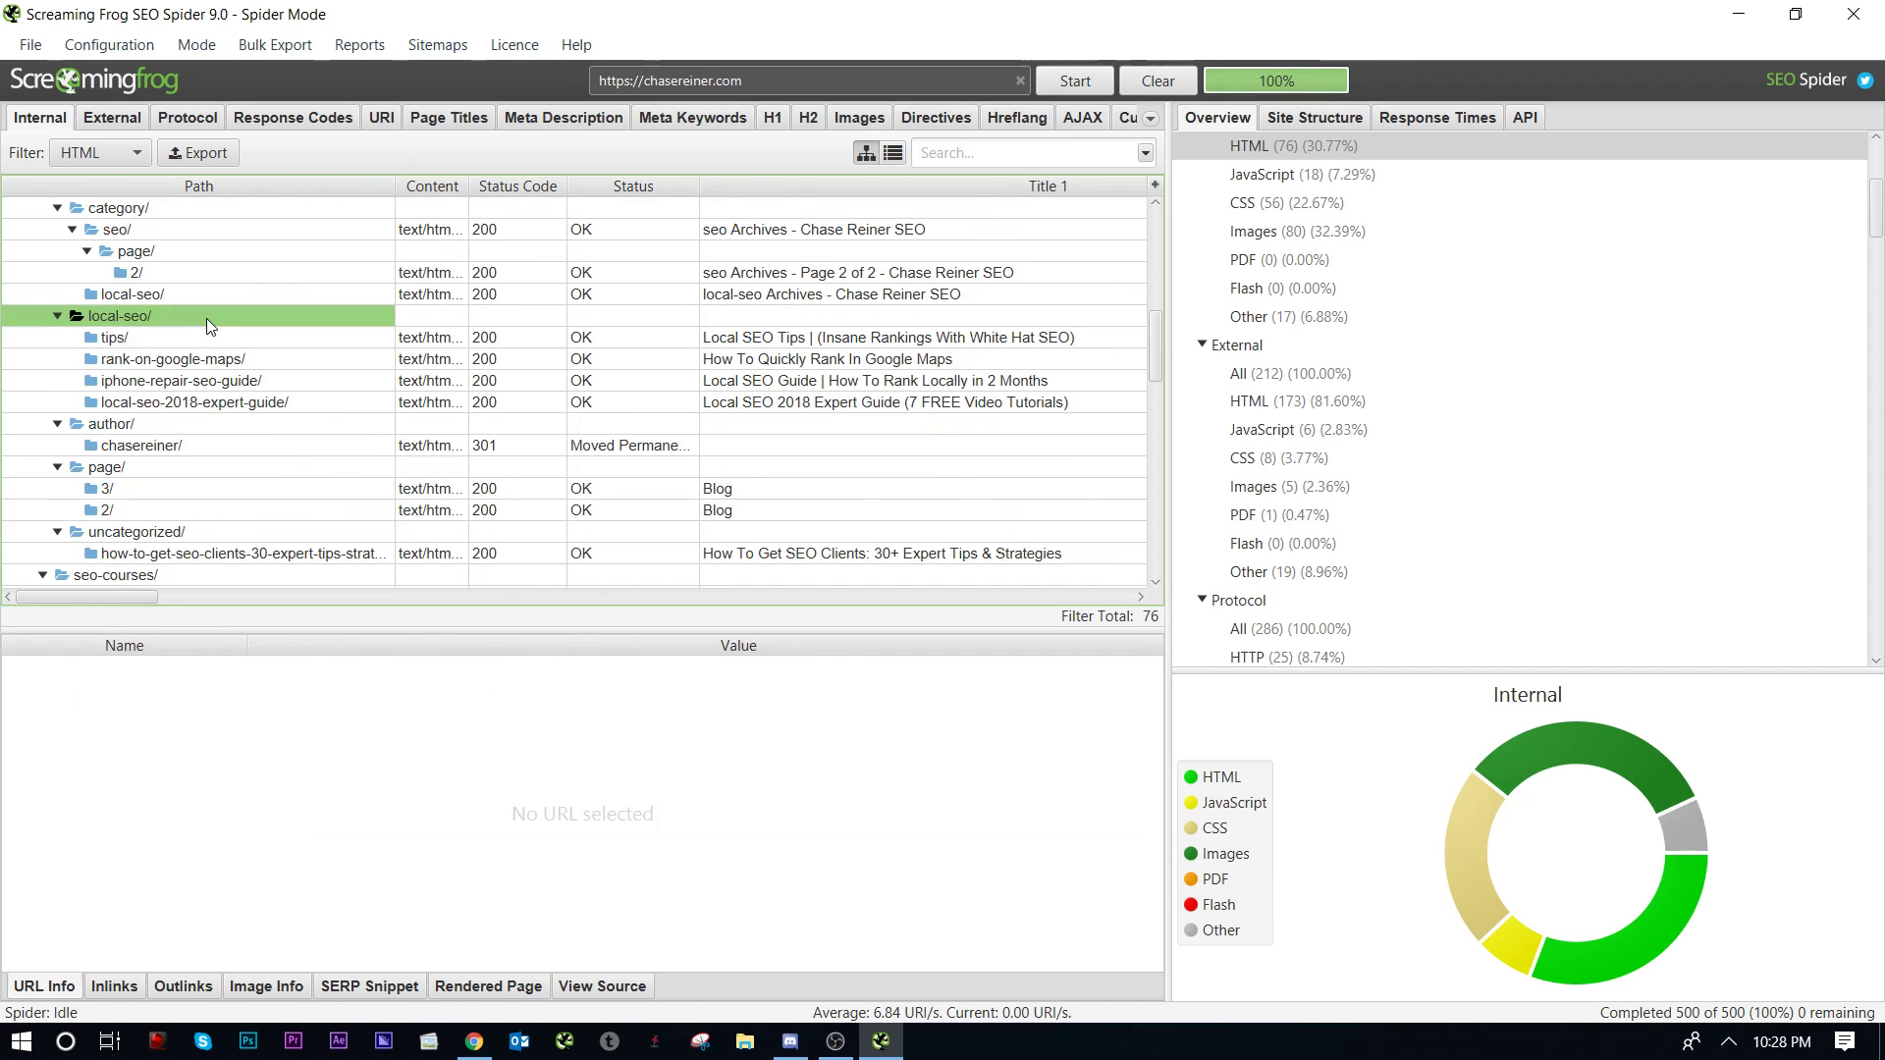
pyautogui.click(191, 336)
pyautogui.scroll(2, 261, 439)
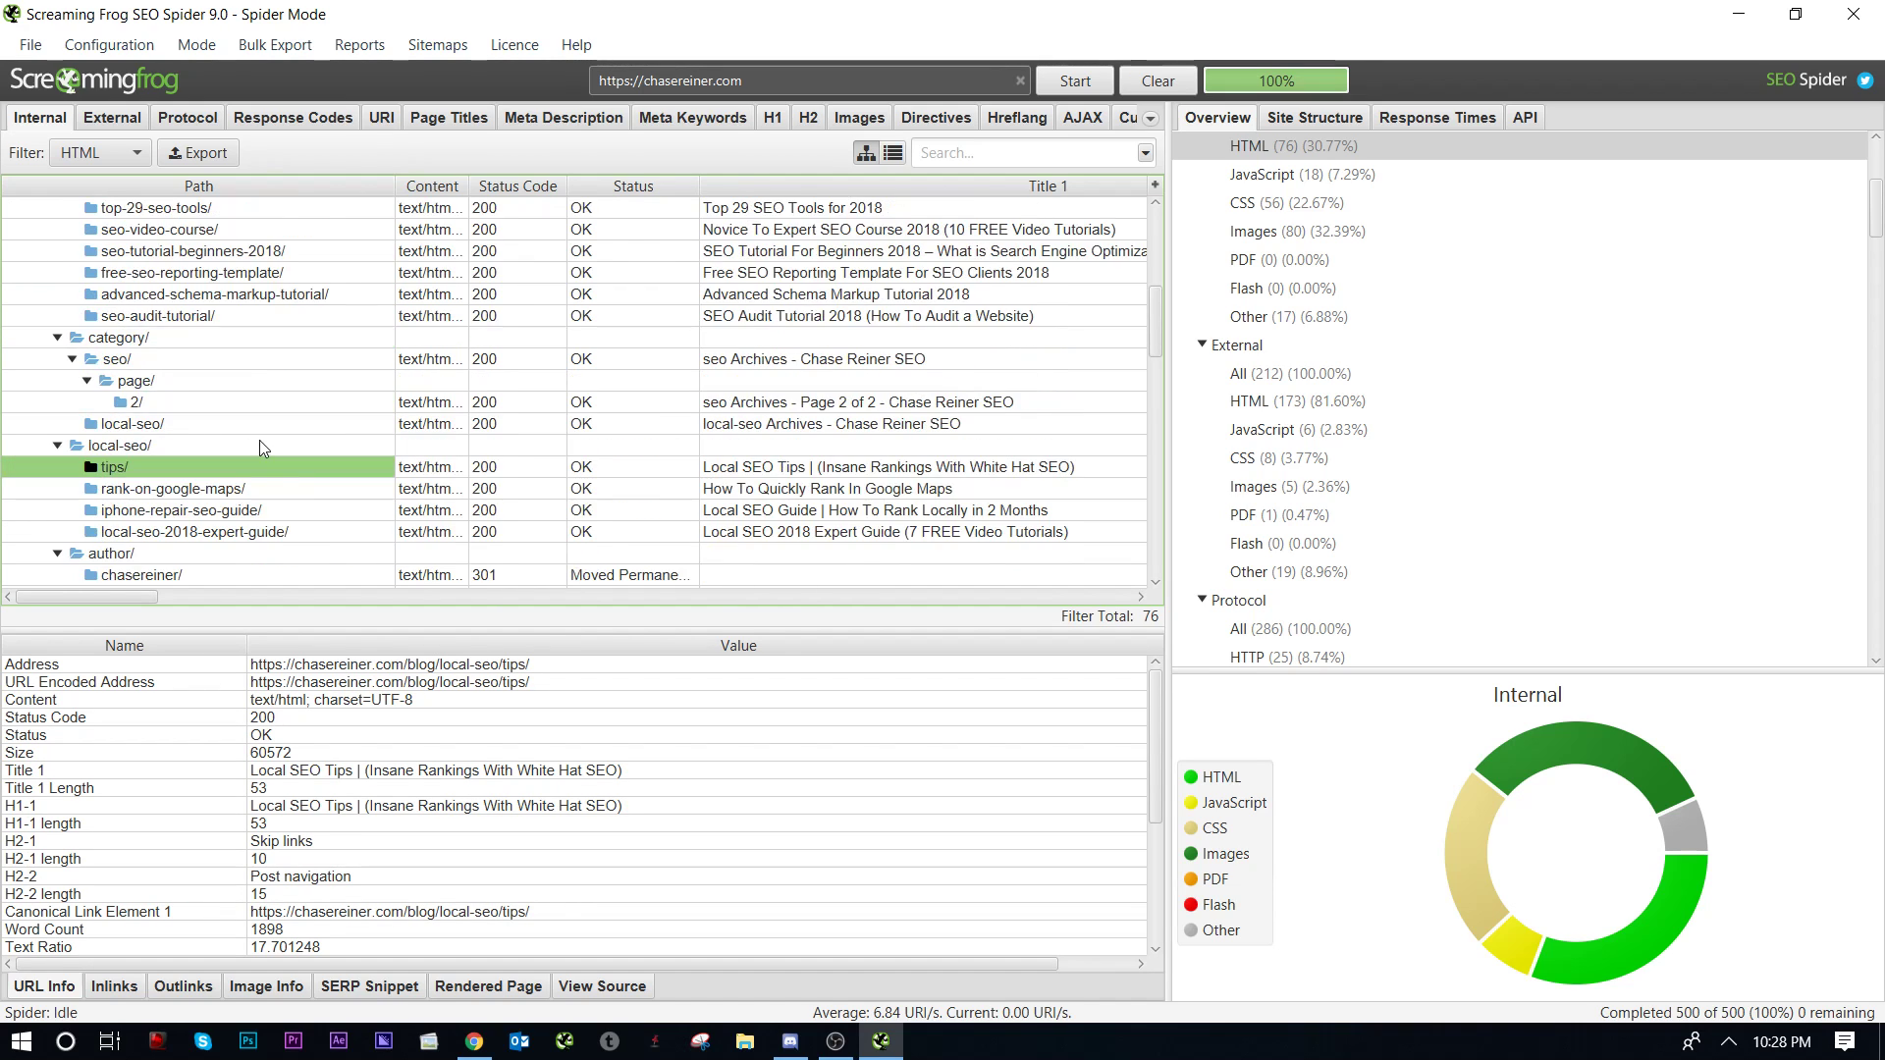
pyautogui.scroll(-4, 263, 444)
pyautogui.scroll(-3, 263, 450)
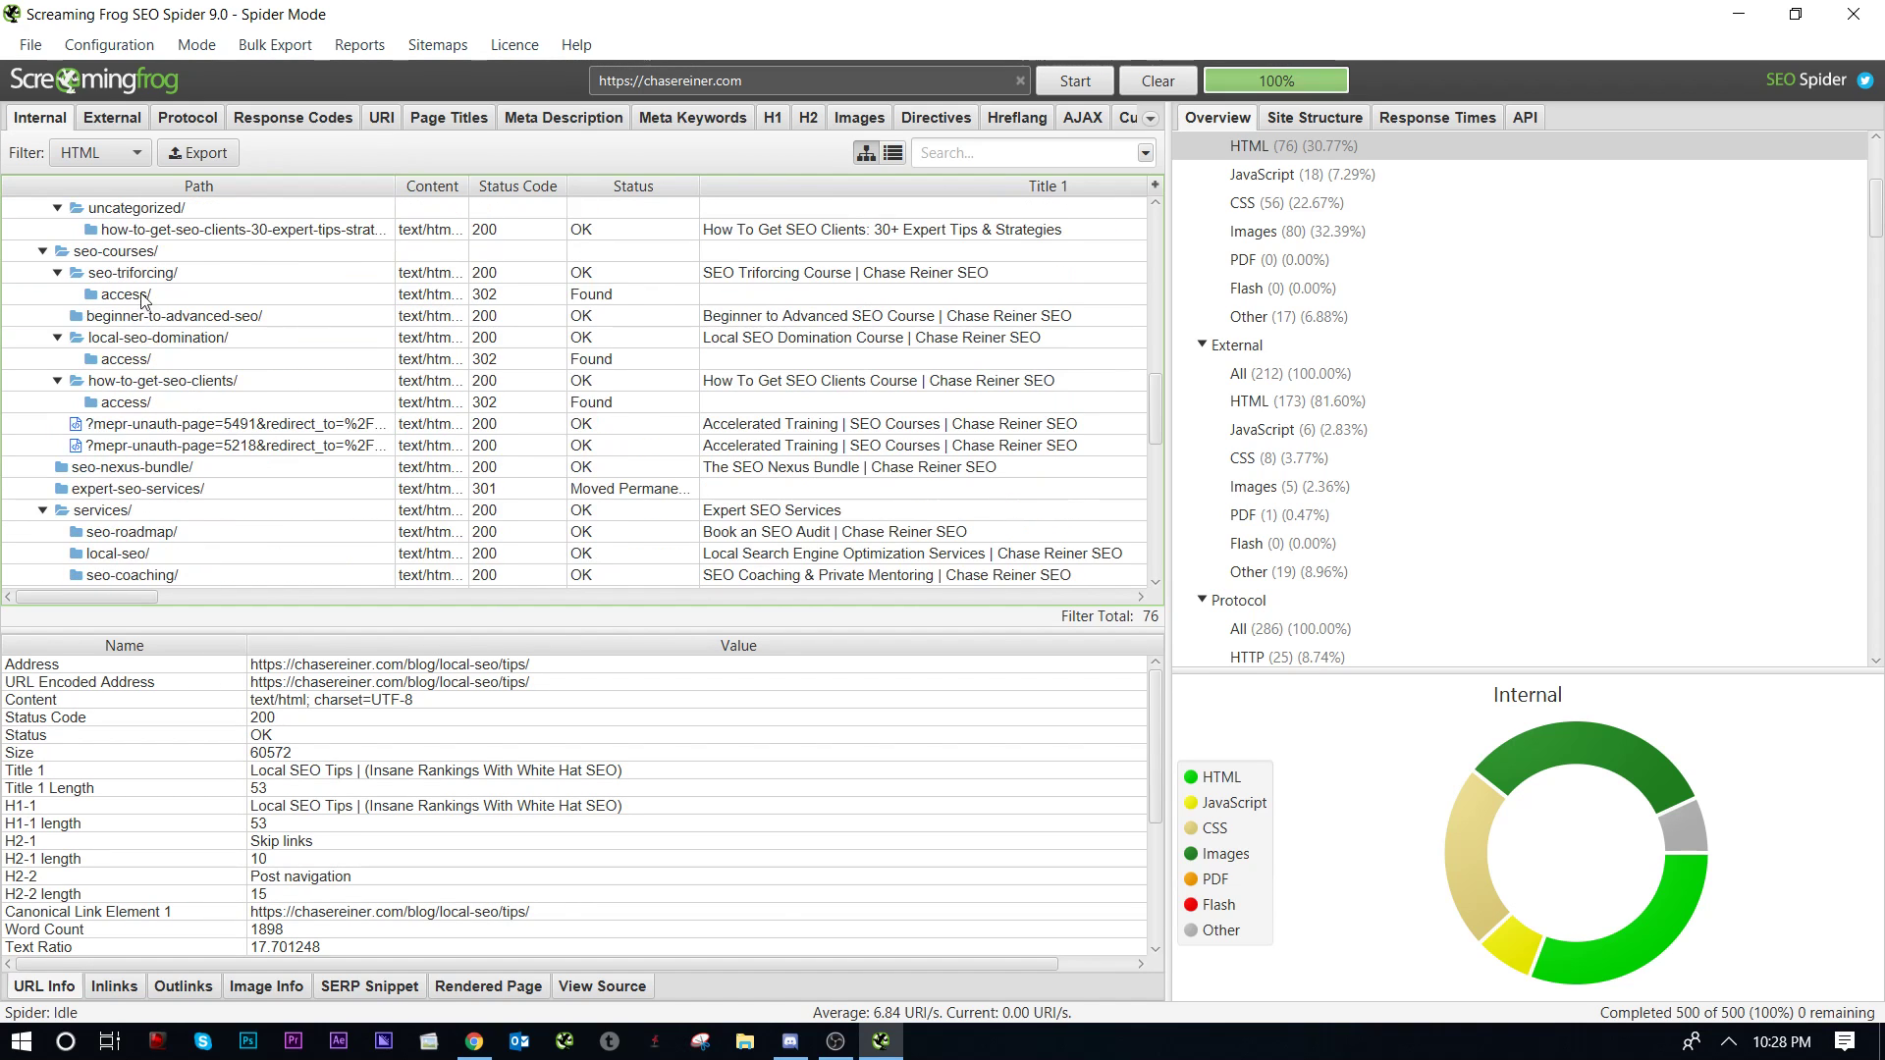
pyautogui.scroll(2, 193, 316)
# Step: Show the how-to-get-seo-clients post under uncategorized/: 200 OK, 4415 words
pyautogui.click(149, 340)
pyautogui.press('Down')
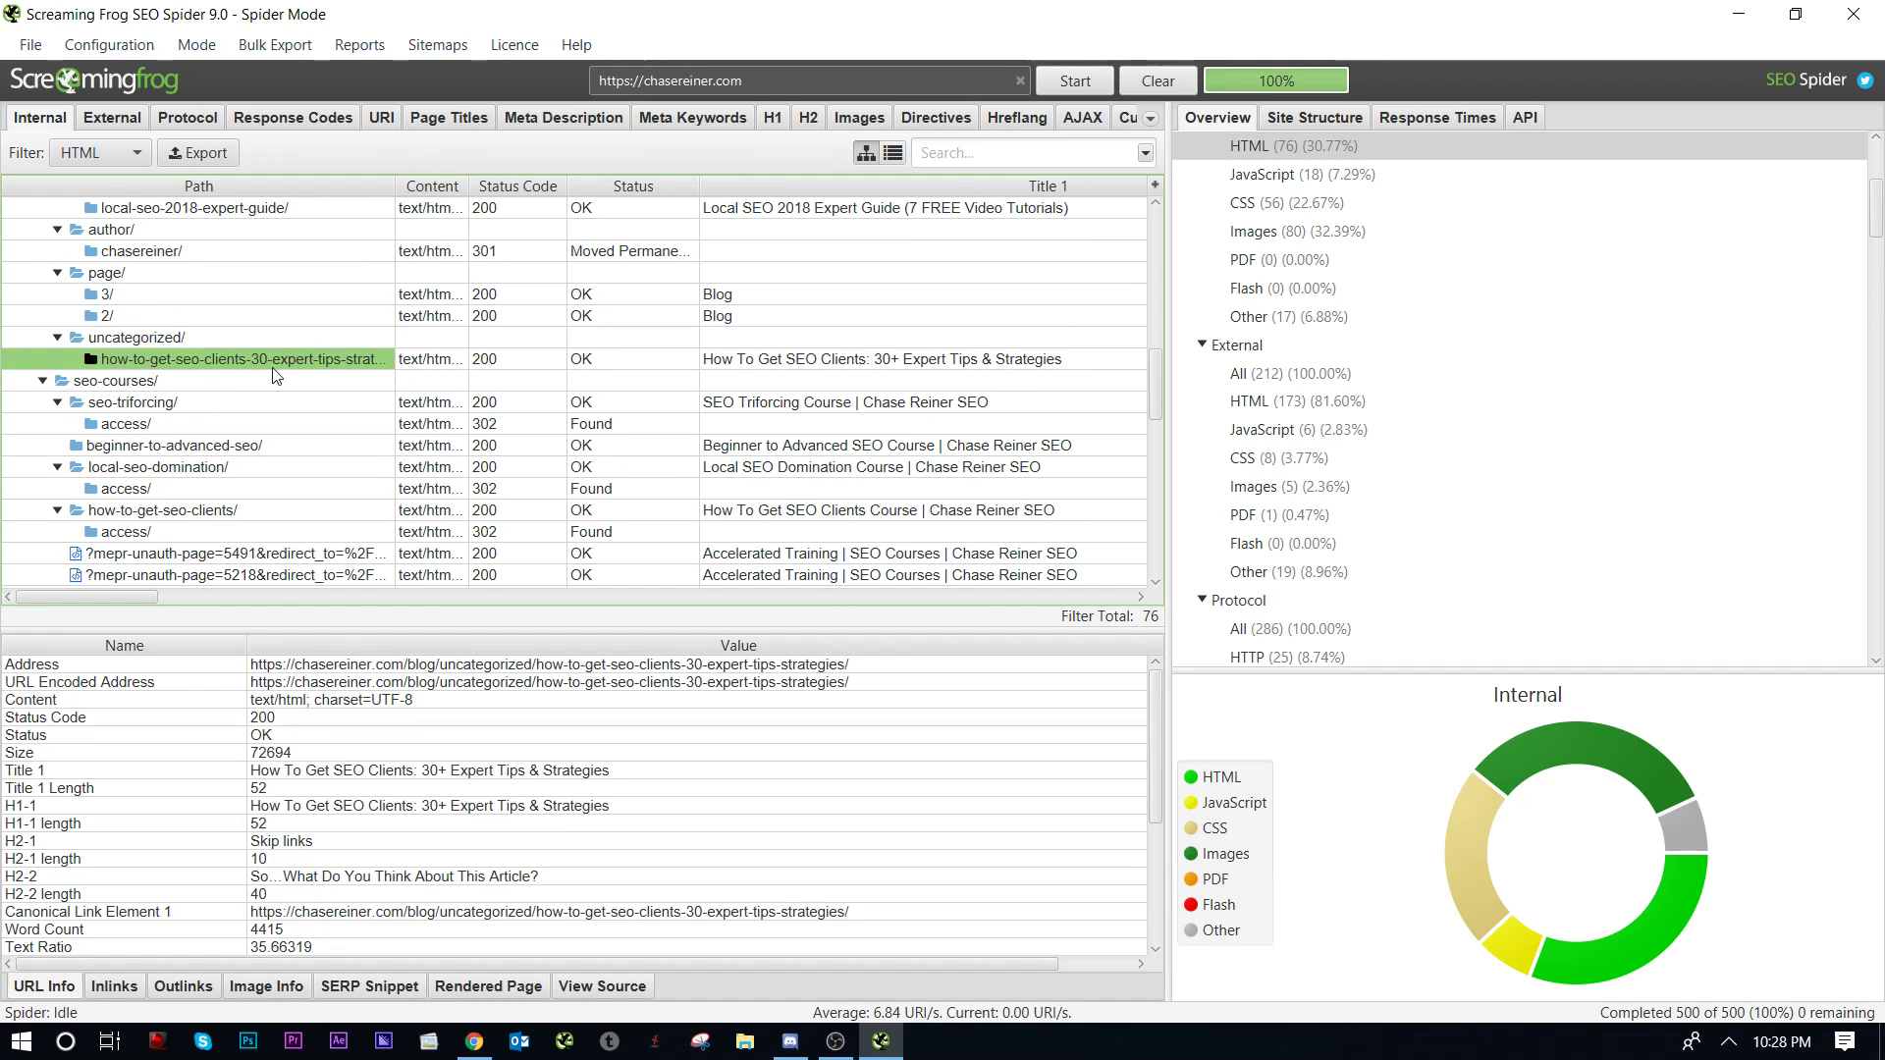
pyautogui.press('Up')
pyautogui.press('Down')
pyautogui.press('Up')
pyautogui.press('Down')
# Step: Dismiss the Facebook notification and select the current page's Address value
pyautogui.click(1848, 861)
pyautogui.scroll(-4, 700, 579)
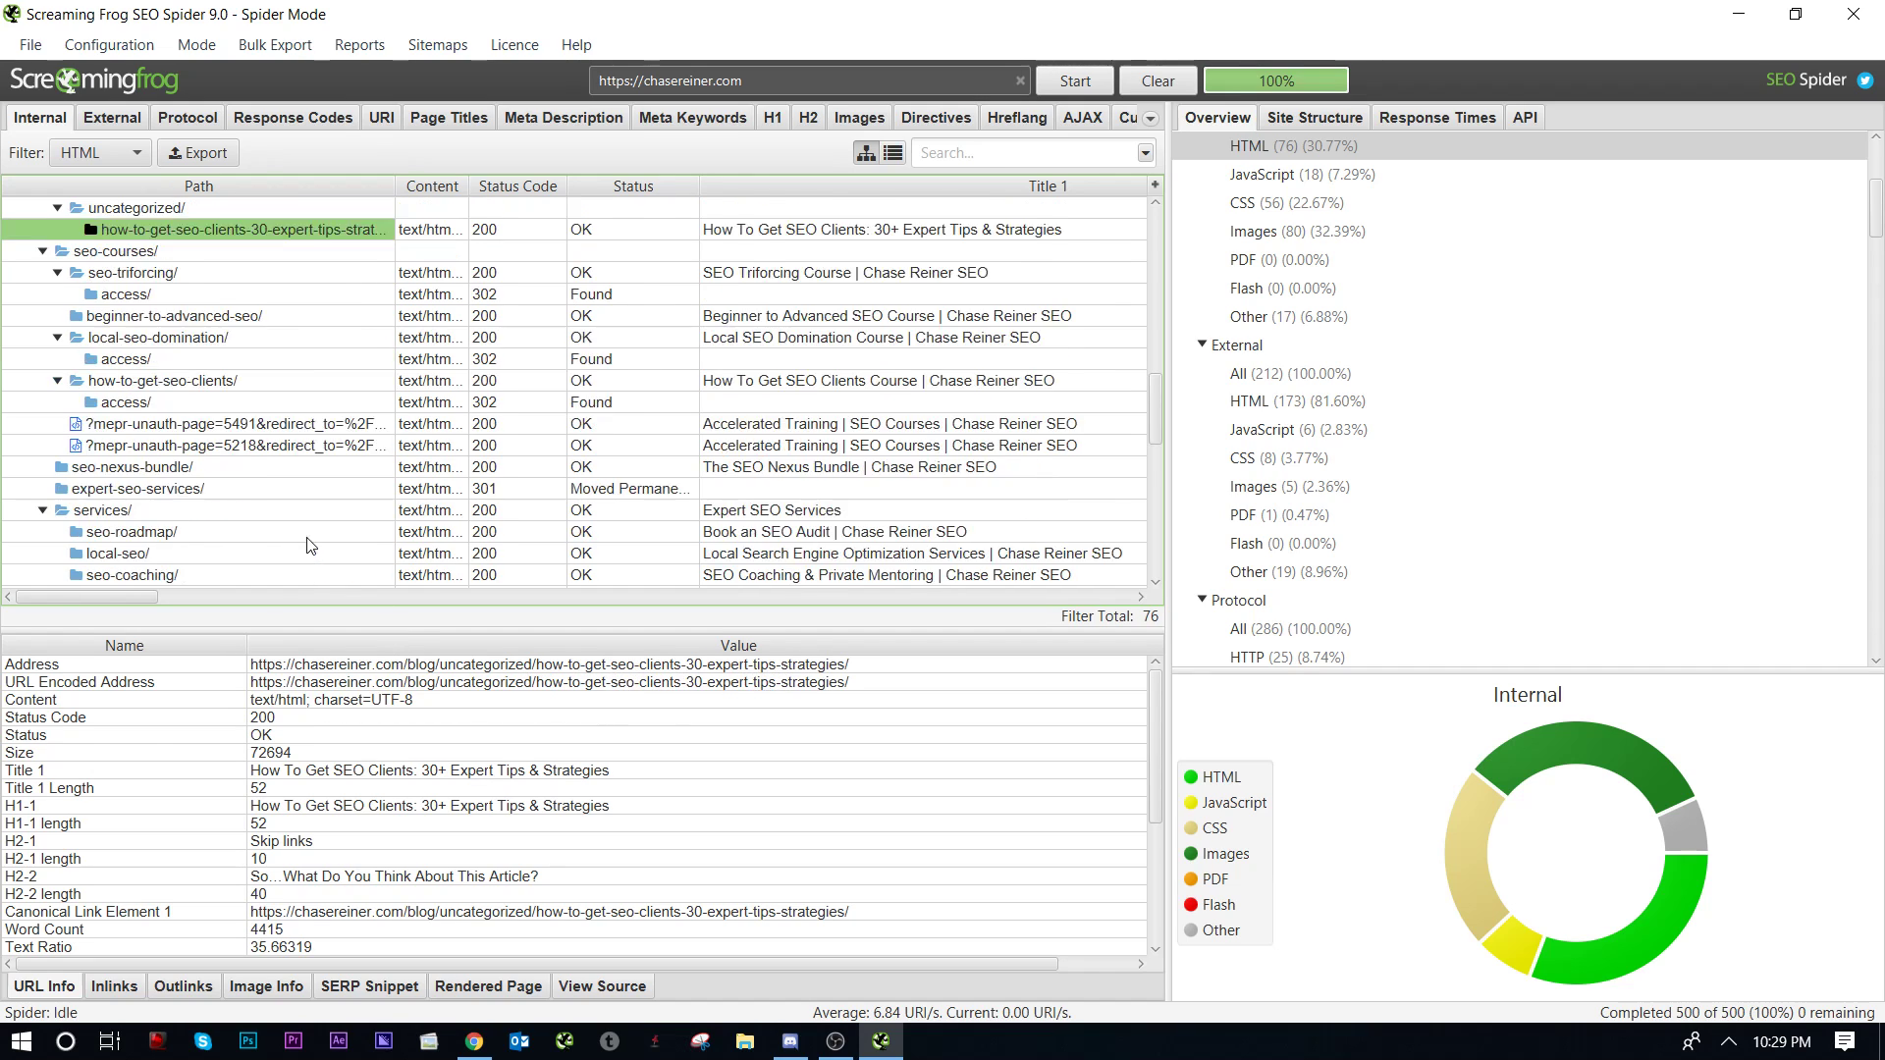
pyautogui.click(745, 668)
pyautogui.scroll(-7, 320, 493)
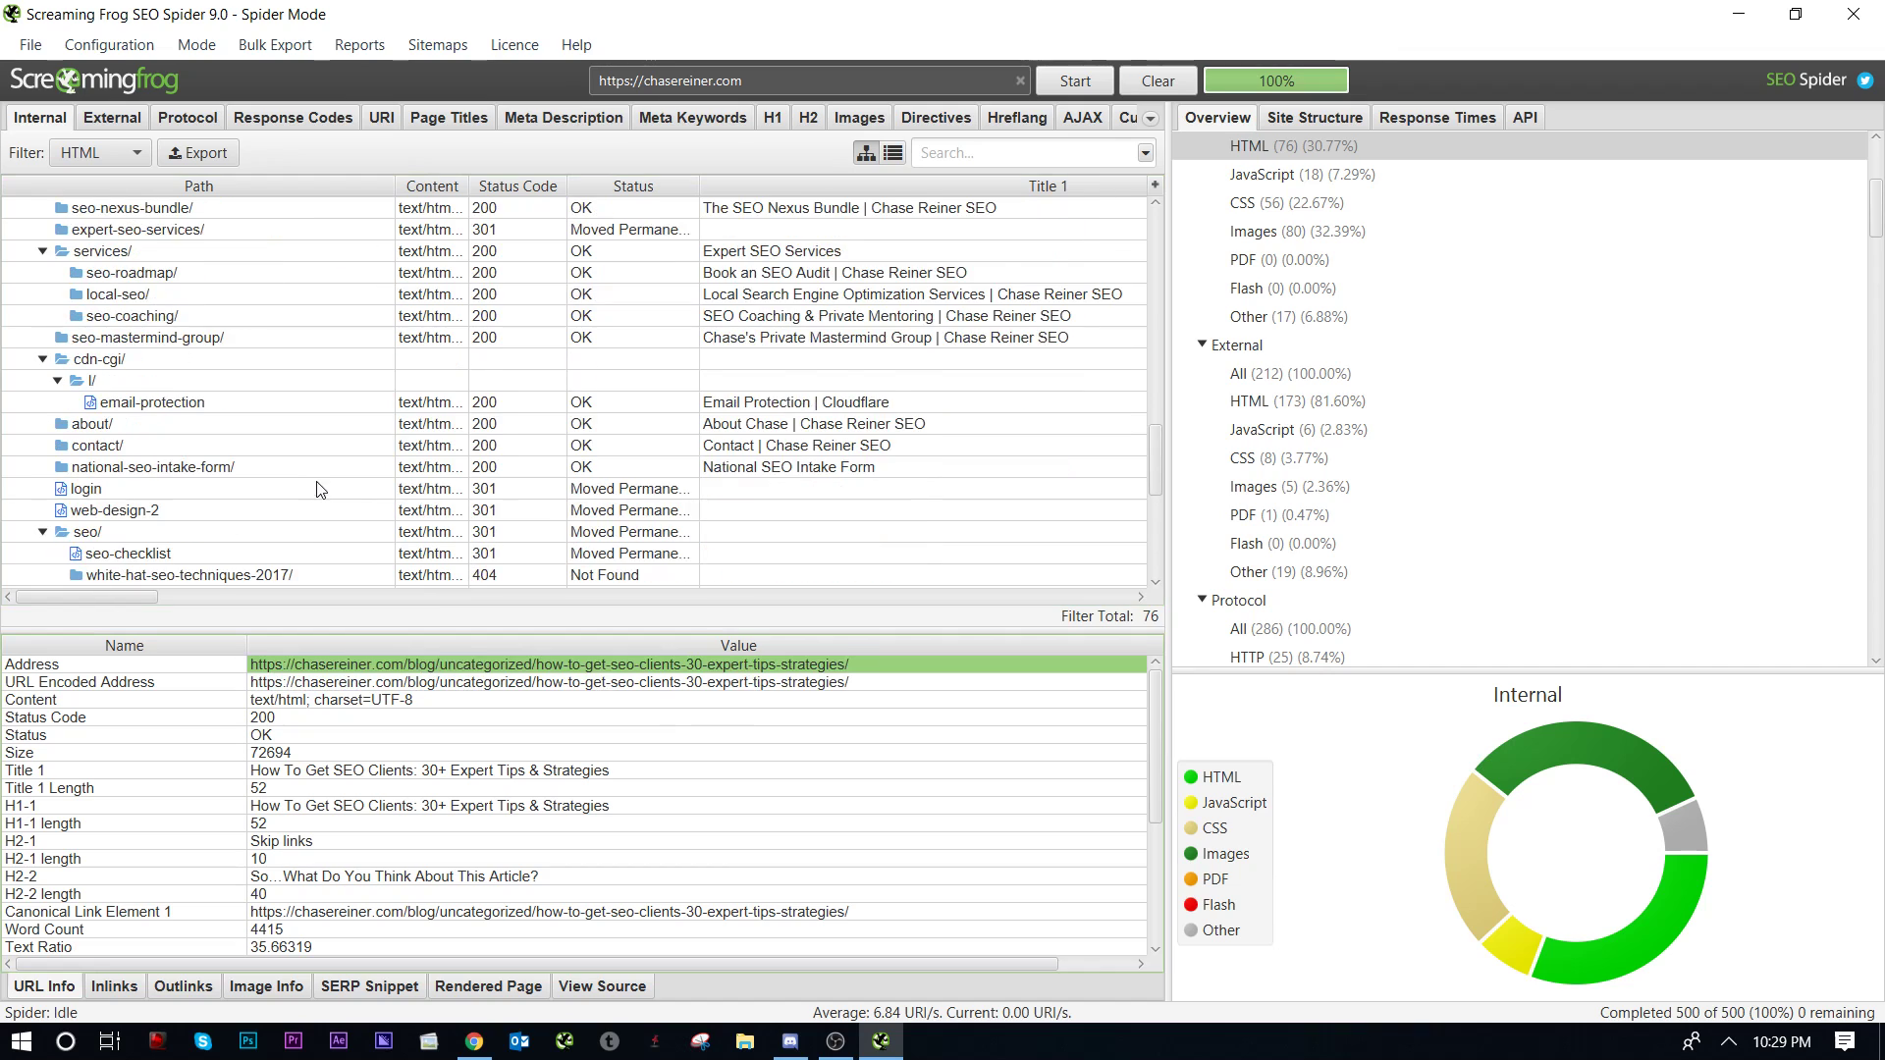
pyautogui.scroll(-1, 316, 335)
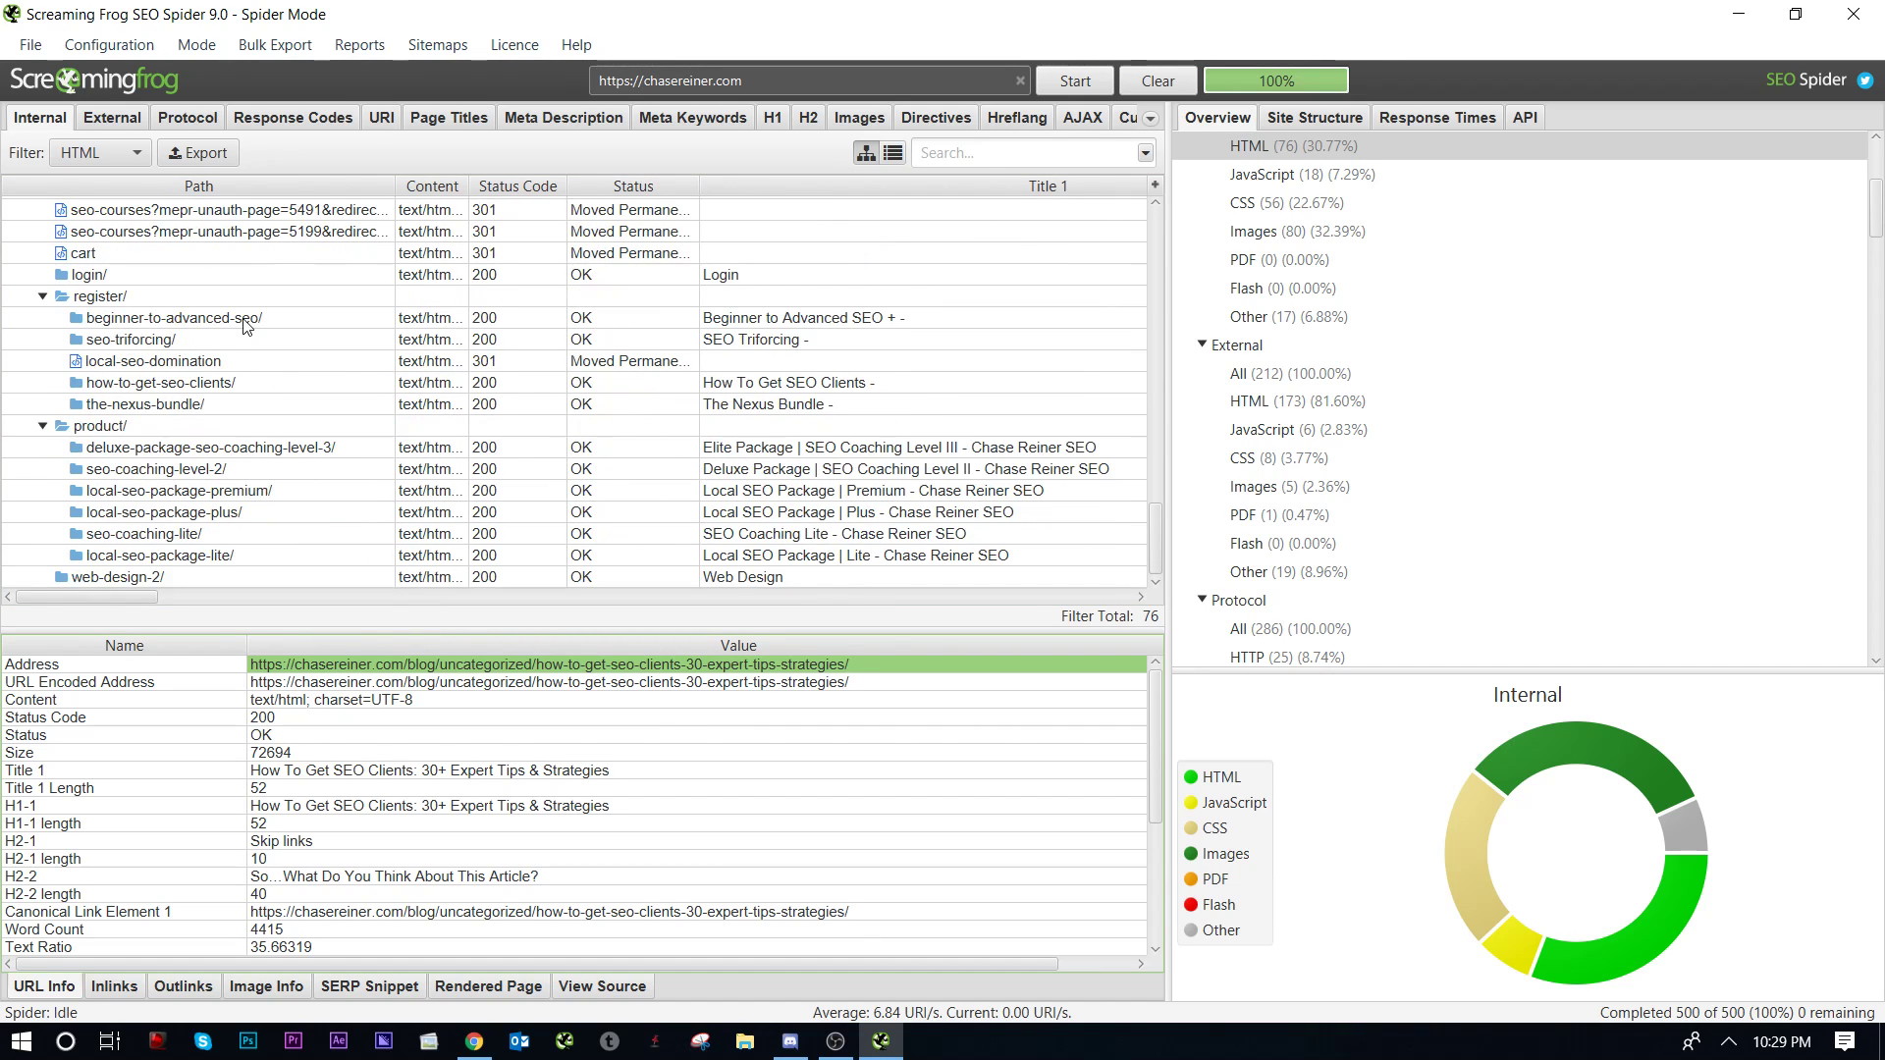
# Step: Inspect the product pages seo-coaching-level-2, web-design-2 and seo-coaching-lite
pyautogui.click(92, 428)
pyautogui.moveTo(115, 469); pyautogui.dragTo(145, 548)
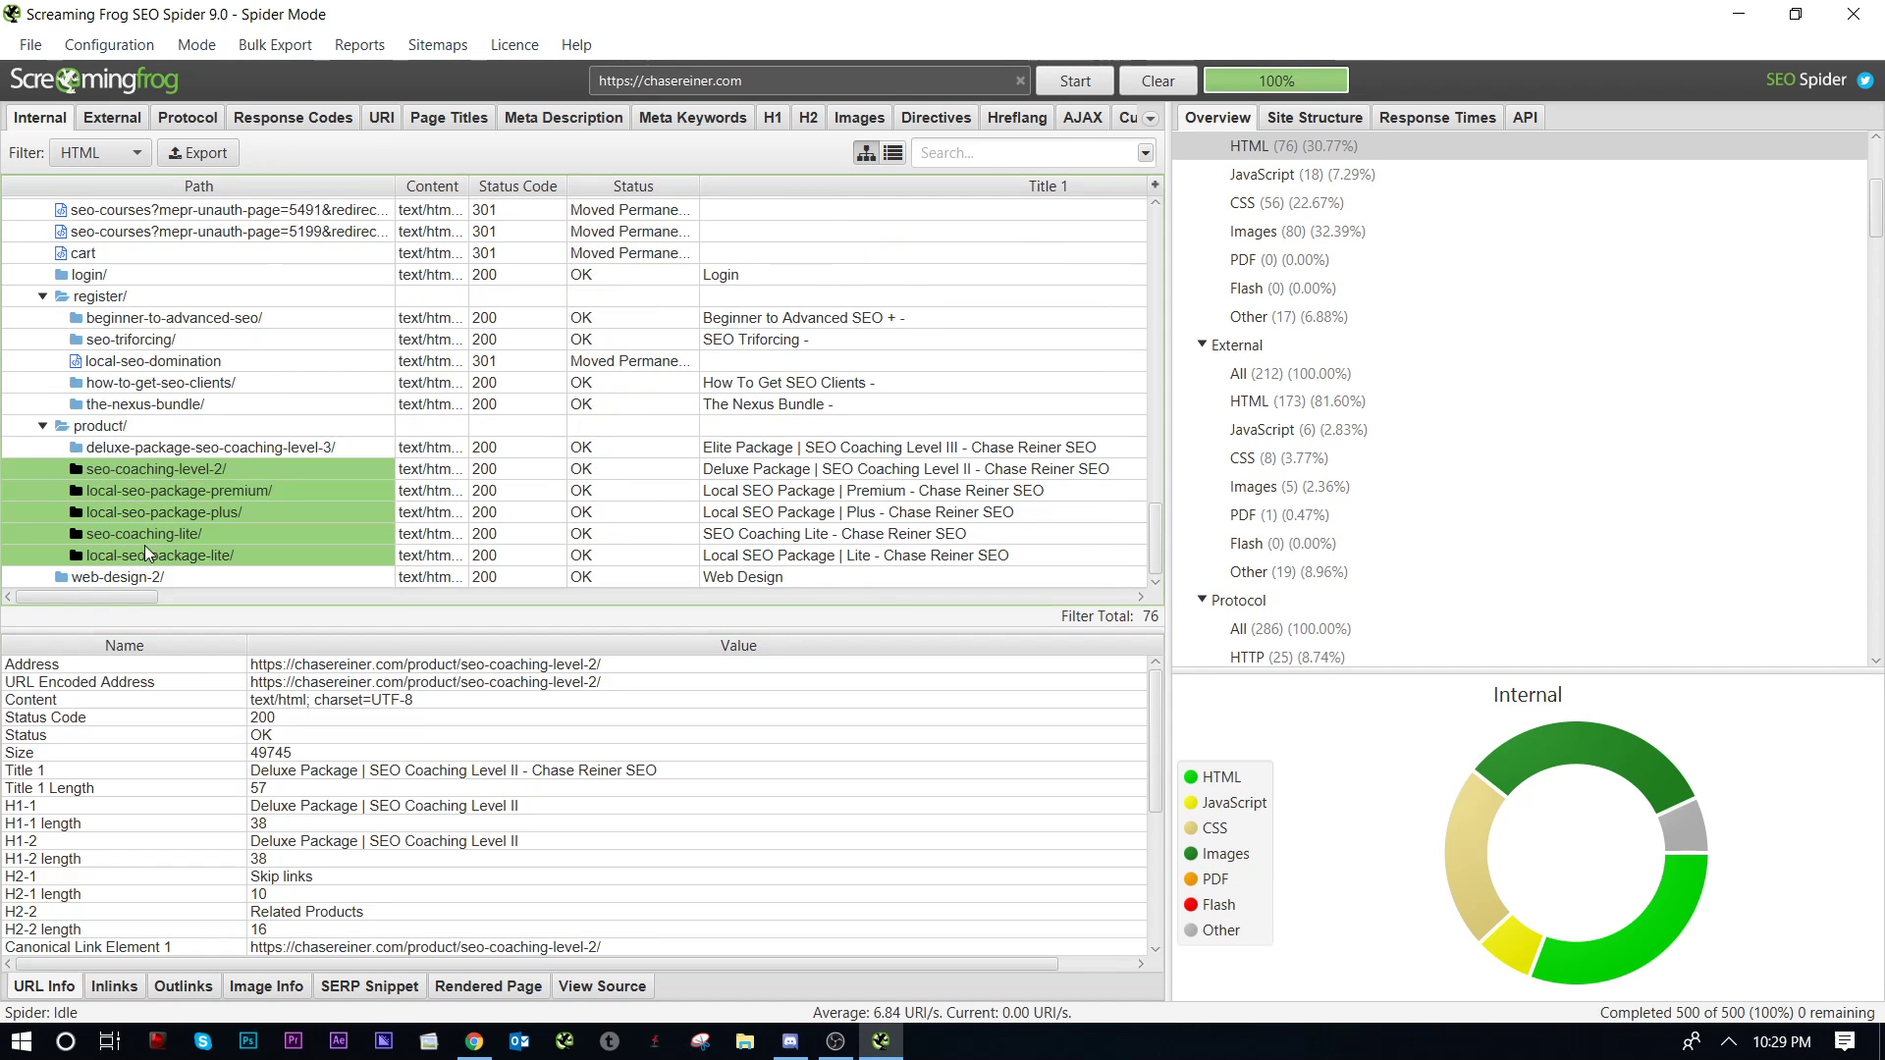
pyautogui.click(203, 477)
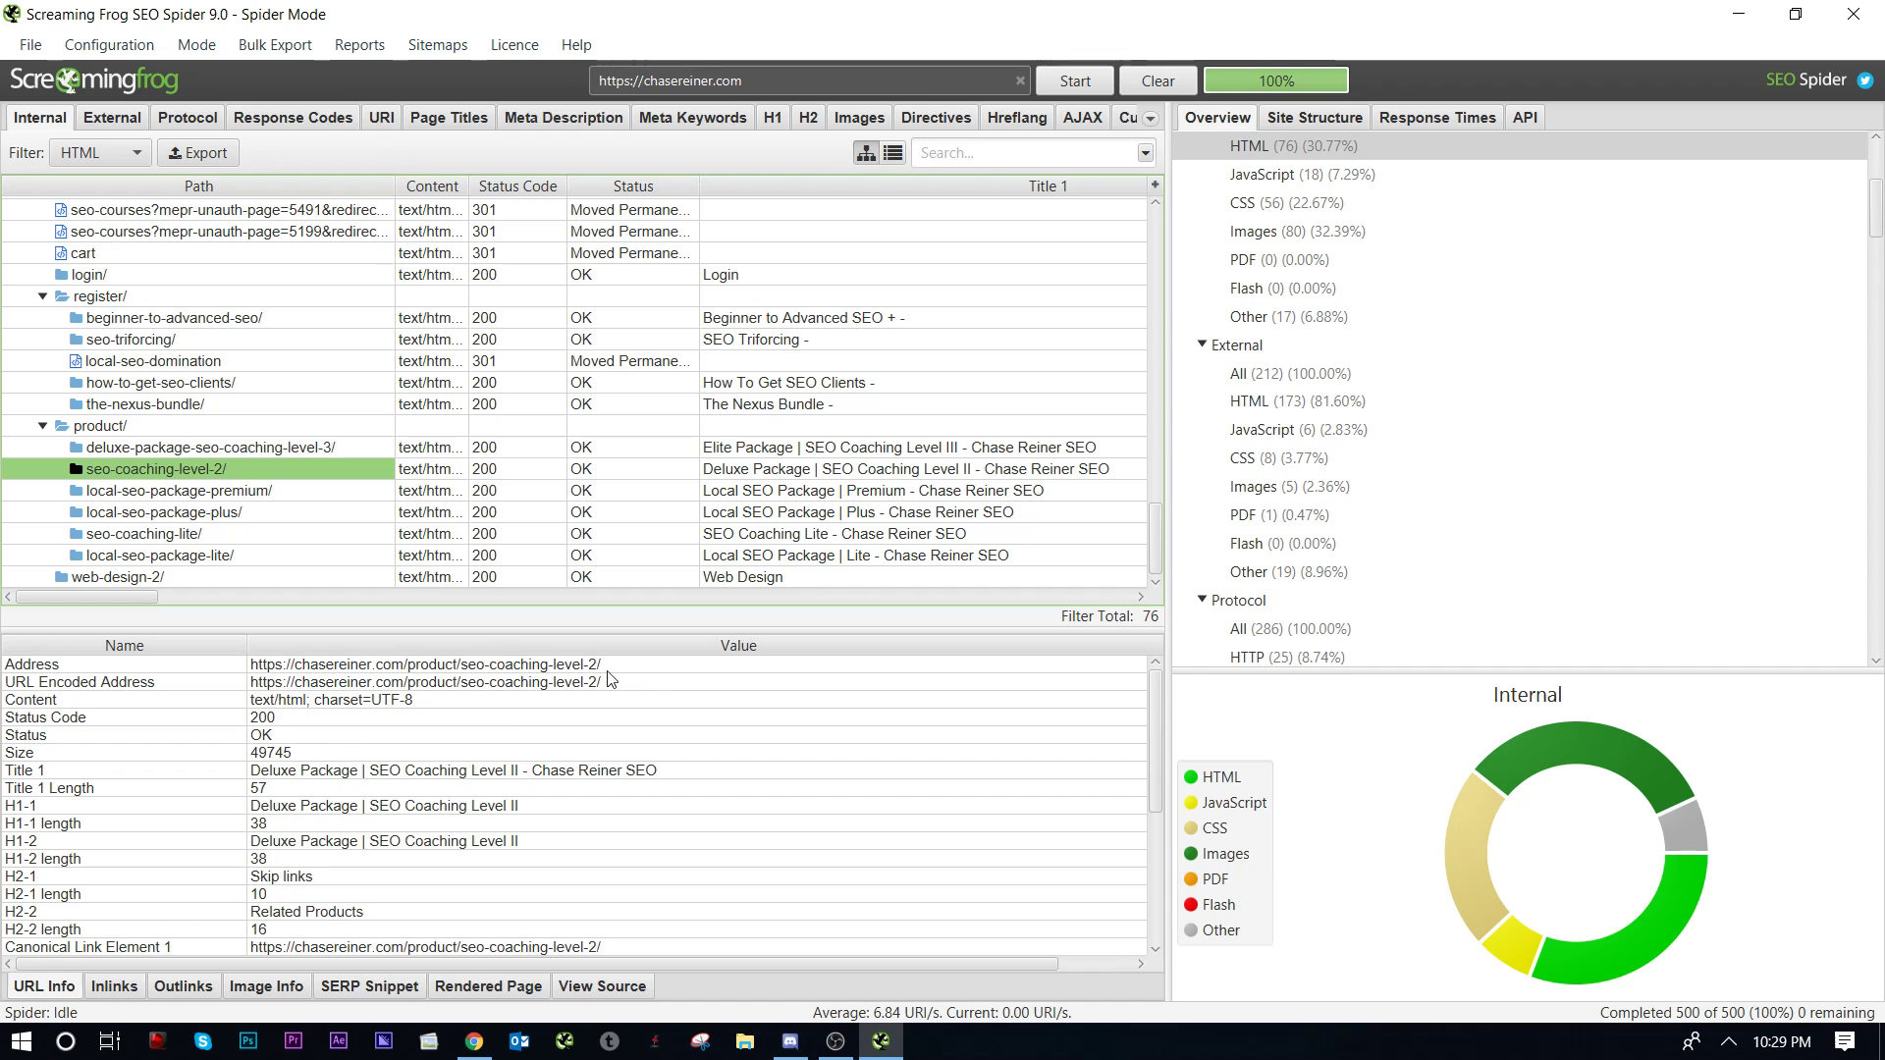
pyautogui.click(180, 579)
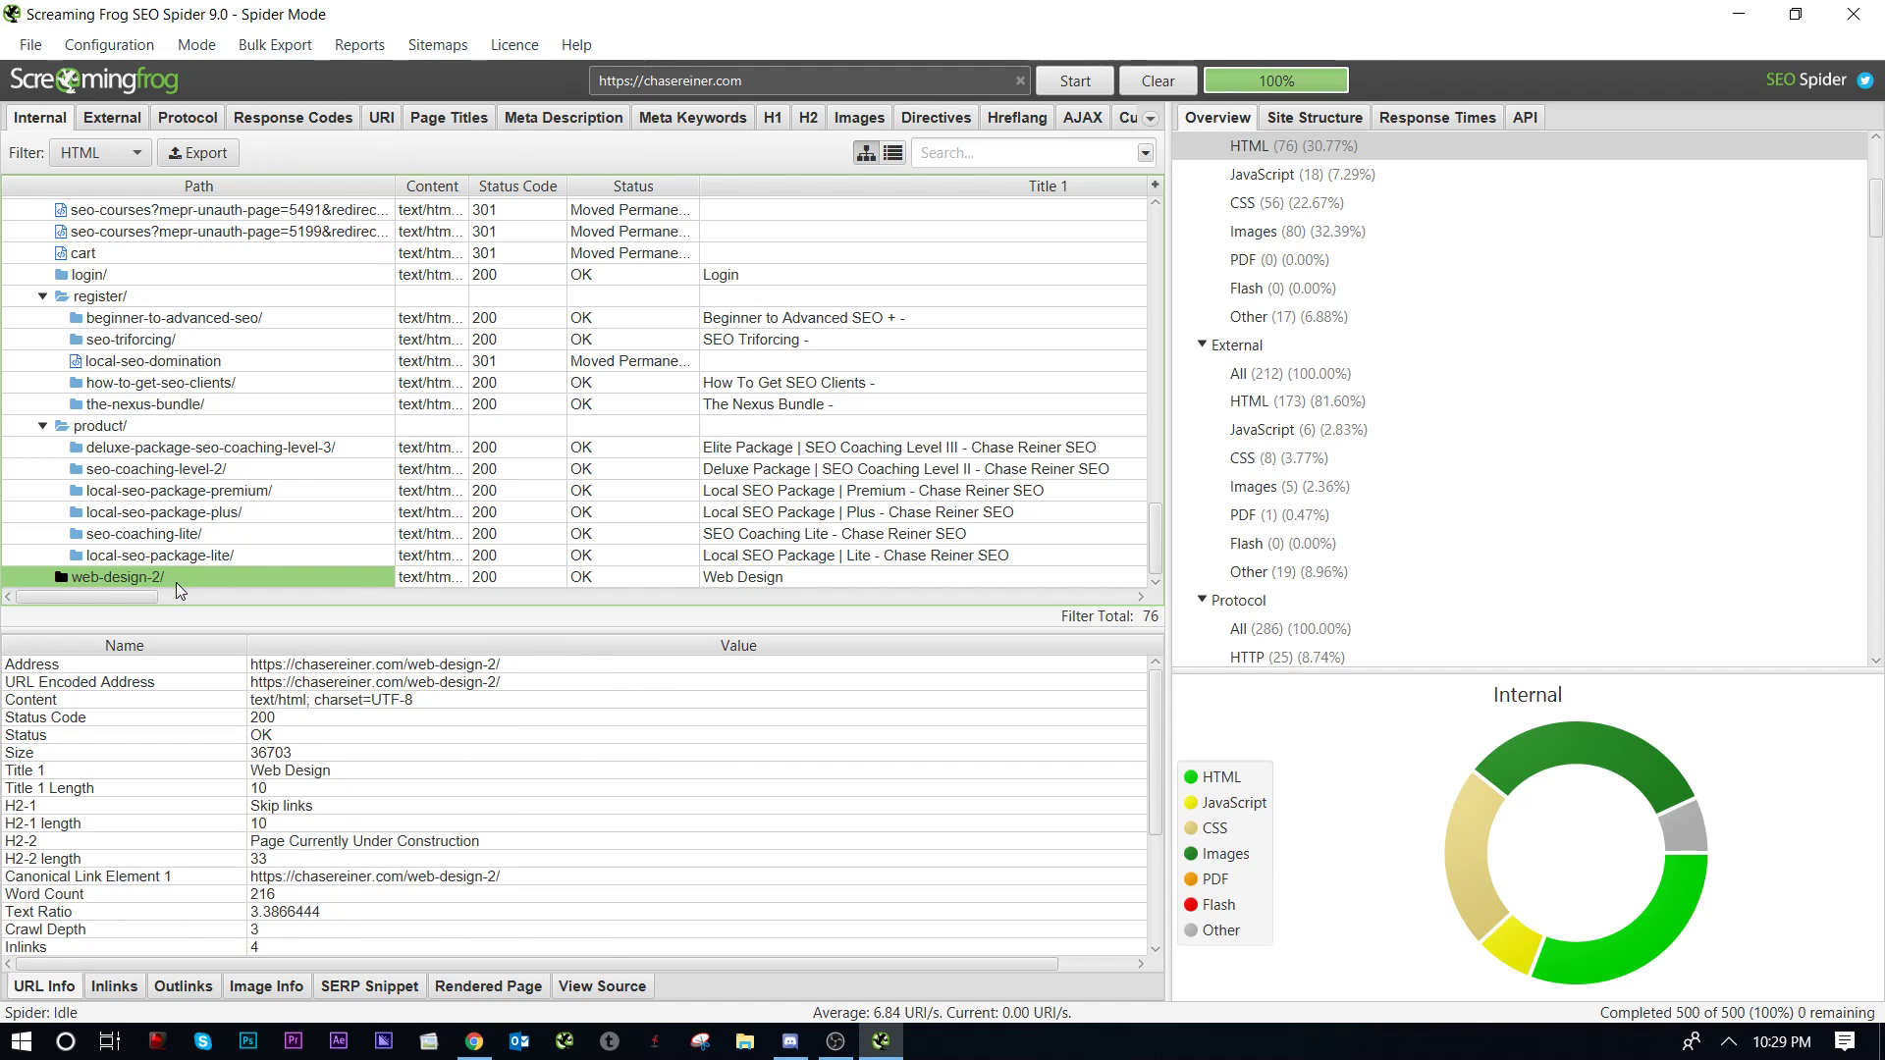
pyautogui.click(206, 535)
pyautogui.scroll(15, 244, 435)
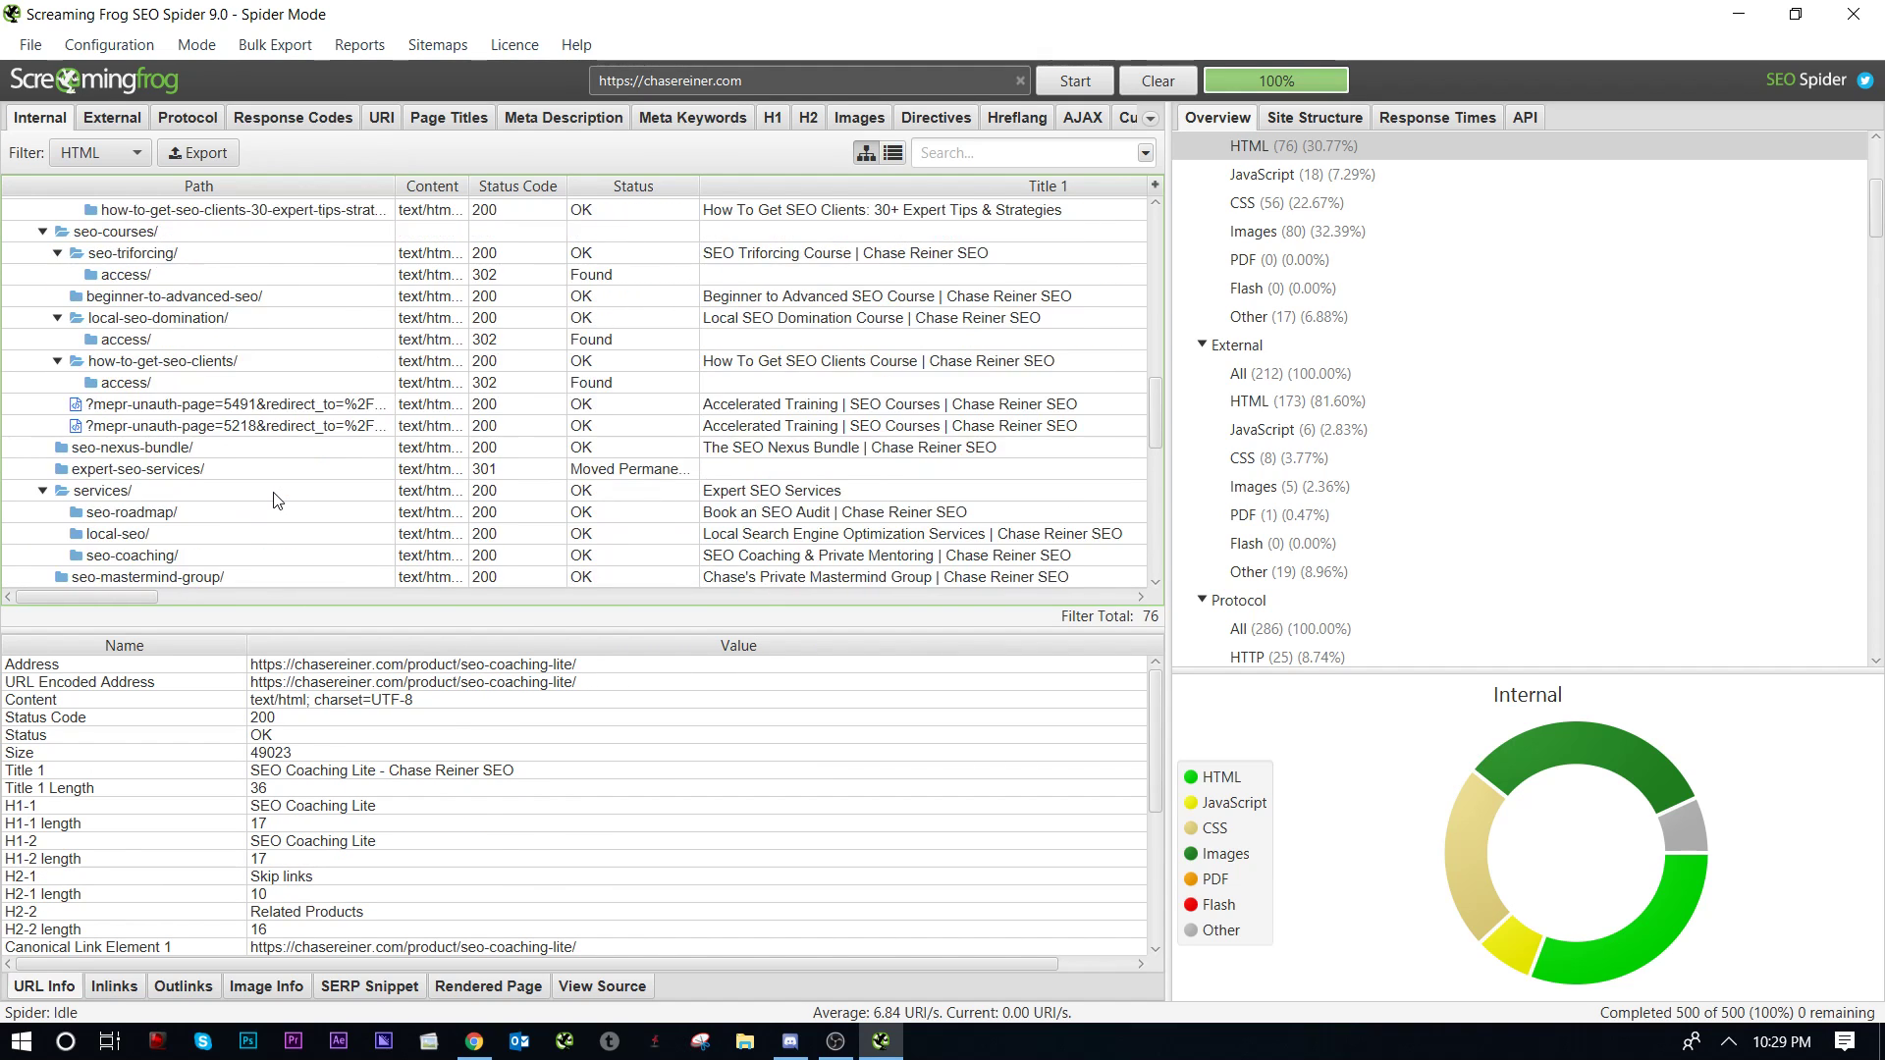
# Step: Inspect blog posts: best-seo-tools-2018, things-google-says-to-avoid, top-29-seo-tools, guide-to-getting-clients, getting-out-of-google-sandbox
pyautogui.click(224, 383)
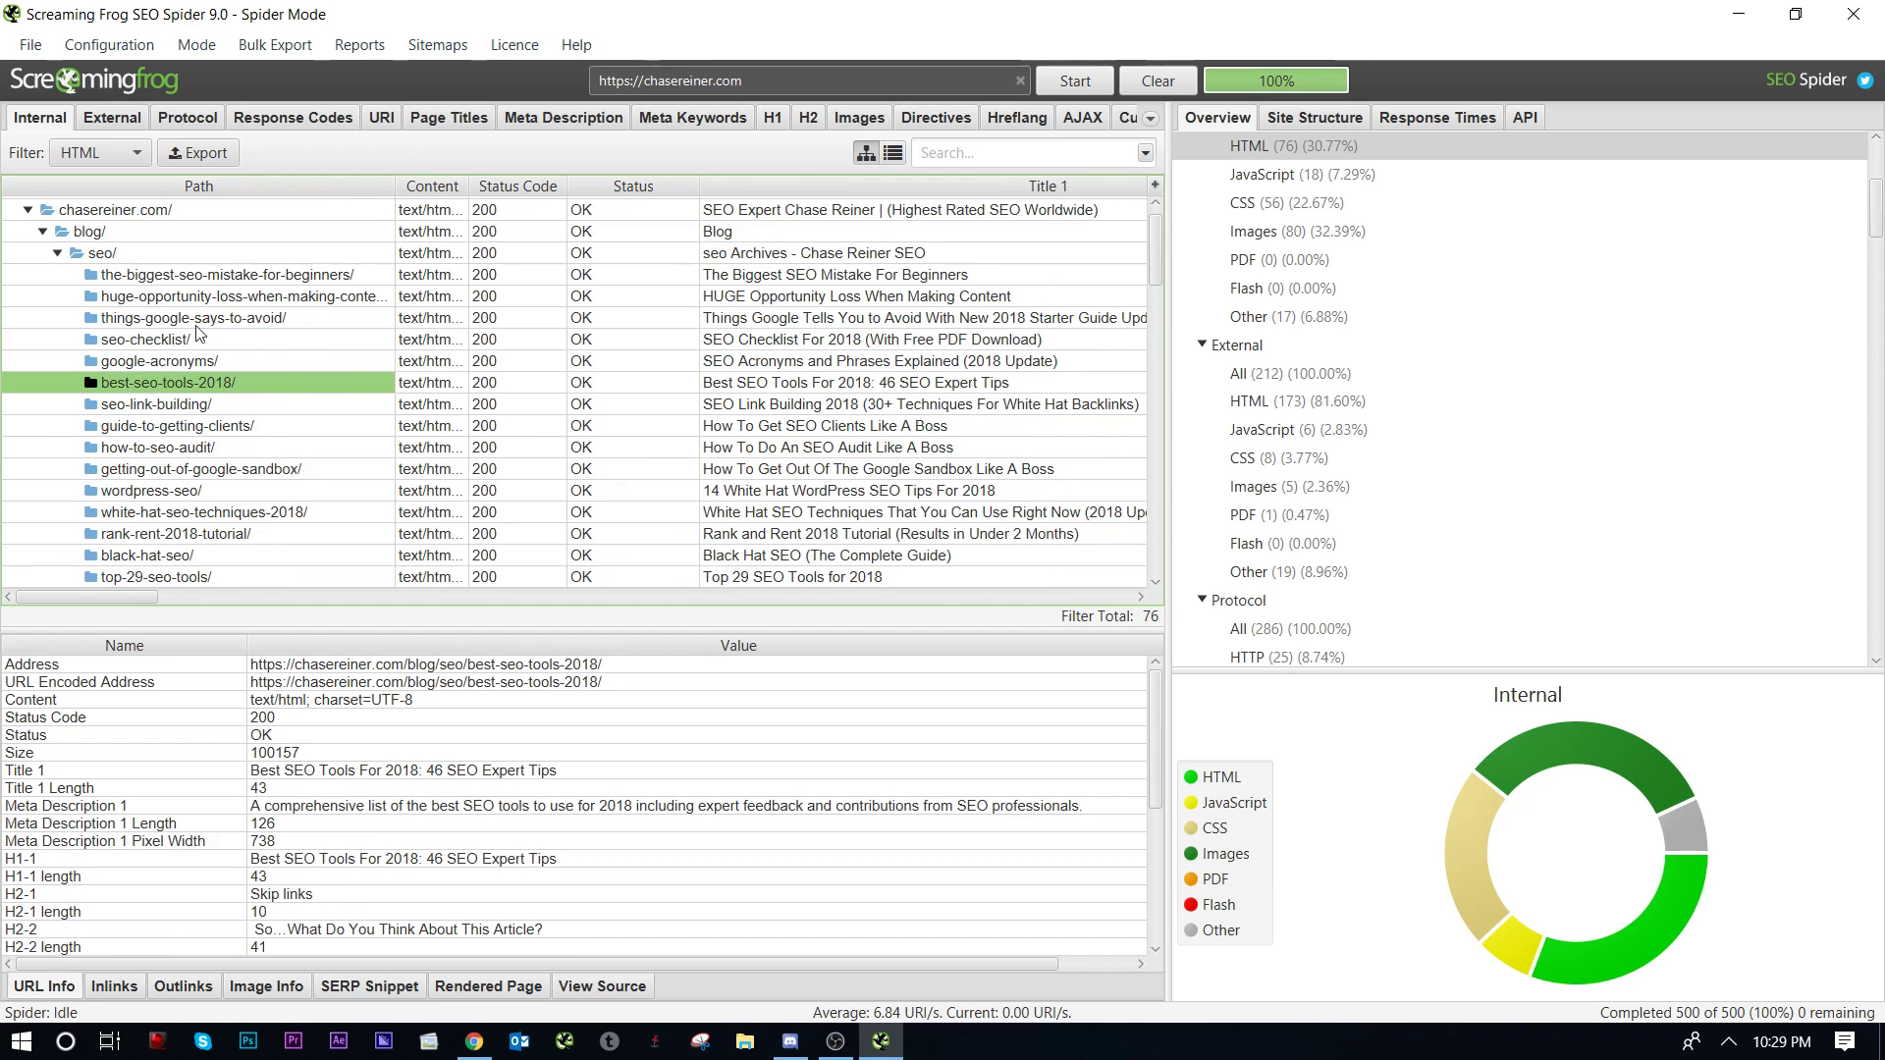
pyautogui.click(322, 317)
pyautogui.click(334, 574)
pyautogui.scroll(1, 333, 569)
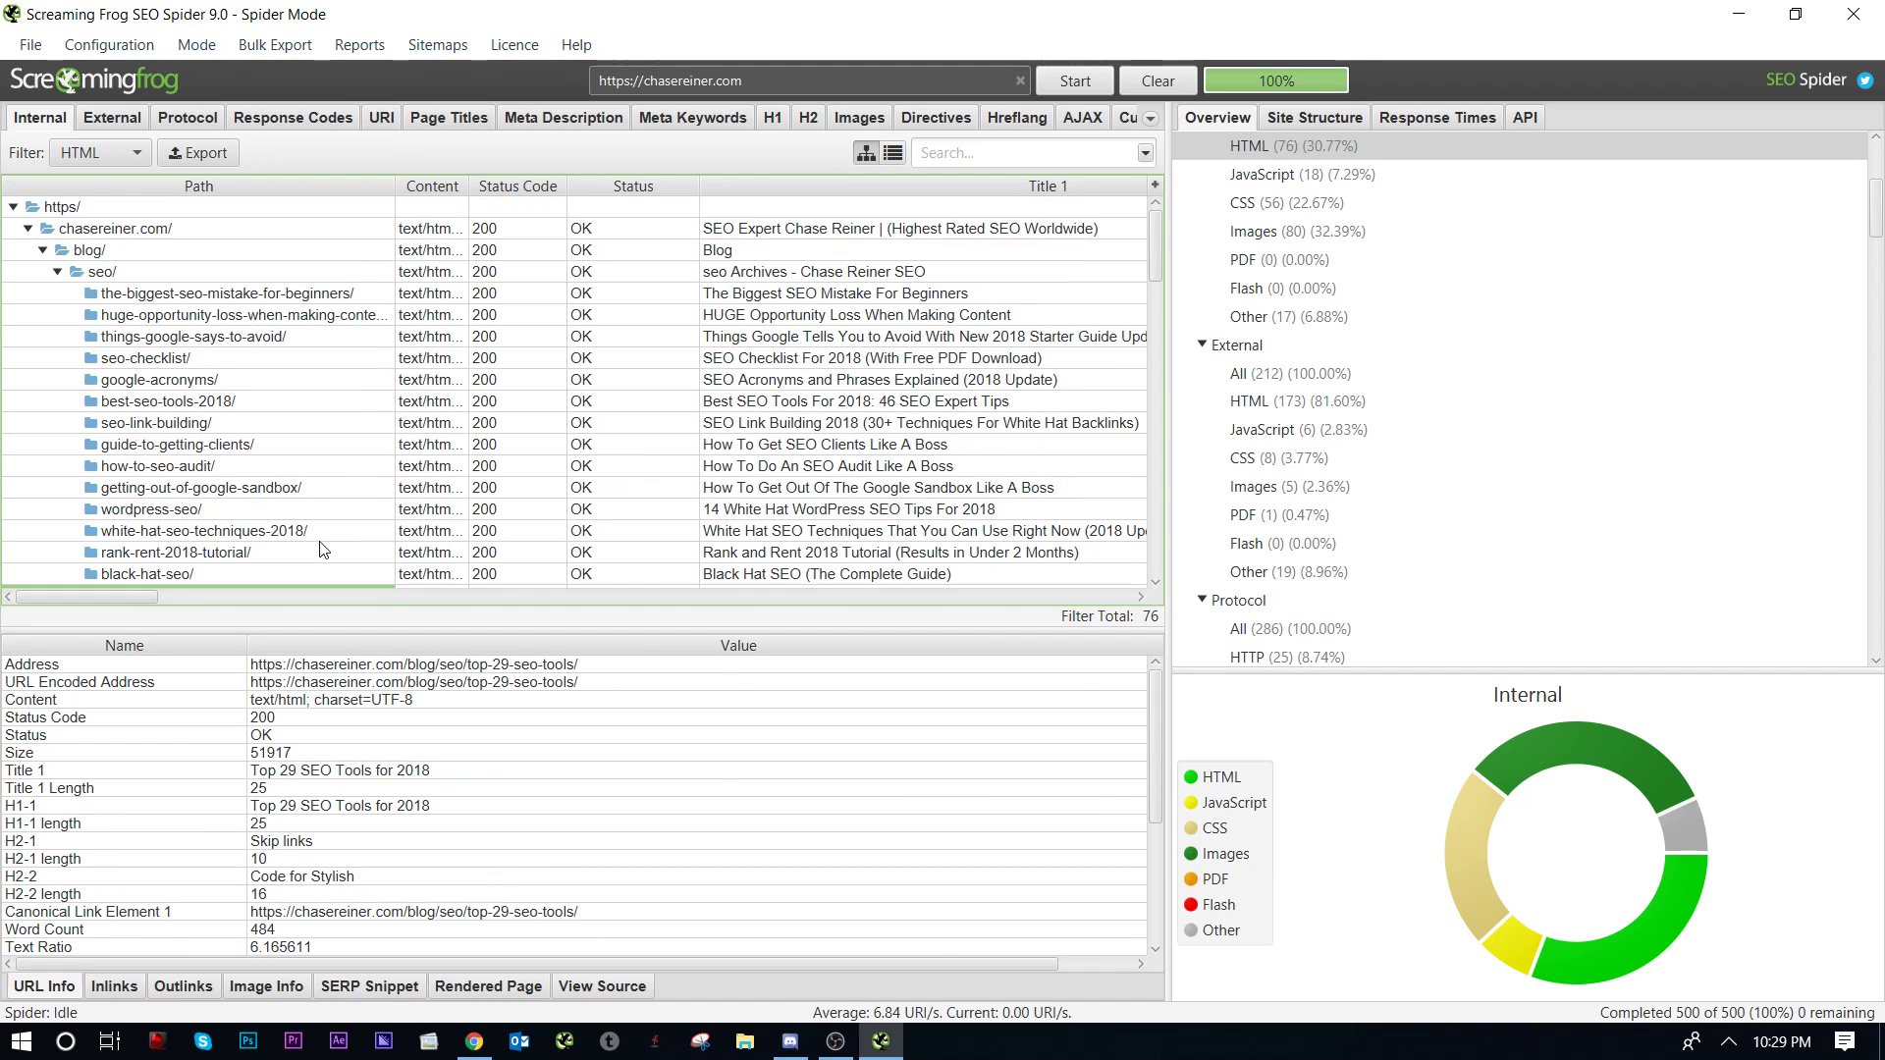
pyautogui.click(177, 444)
pyautogui.click(272, 294)
pyautogui.click(294, 489)
pyautogui.scroll(-6, 289, 496)
pyautogui.scroll(5, 275, 486)
pyautogui.scroll(-3, 246, 481)
# Step: Inspect the local-seo and expert-seo-services pages, ending on services/seo-roadmap/ details
pyautogui.click(147, 466)
pyautogui.scroll(-4, 157, 422)
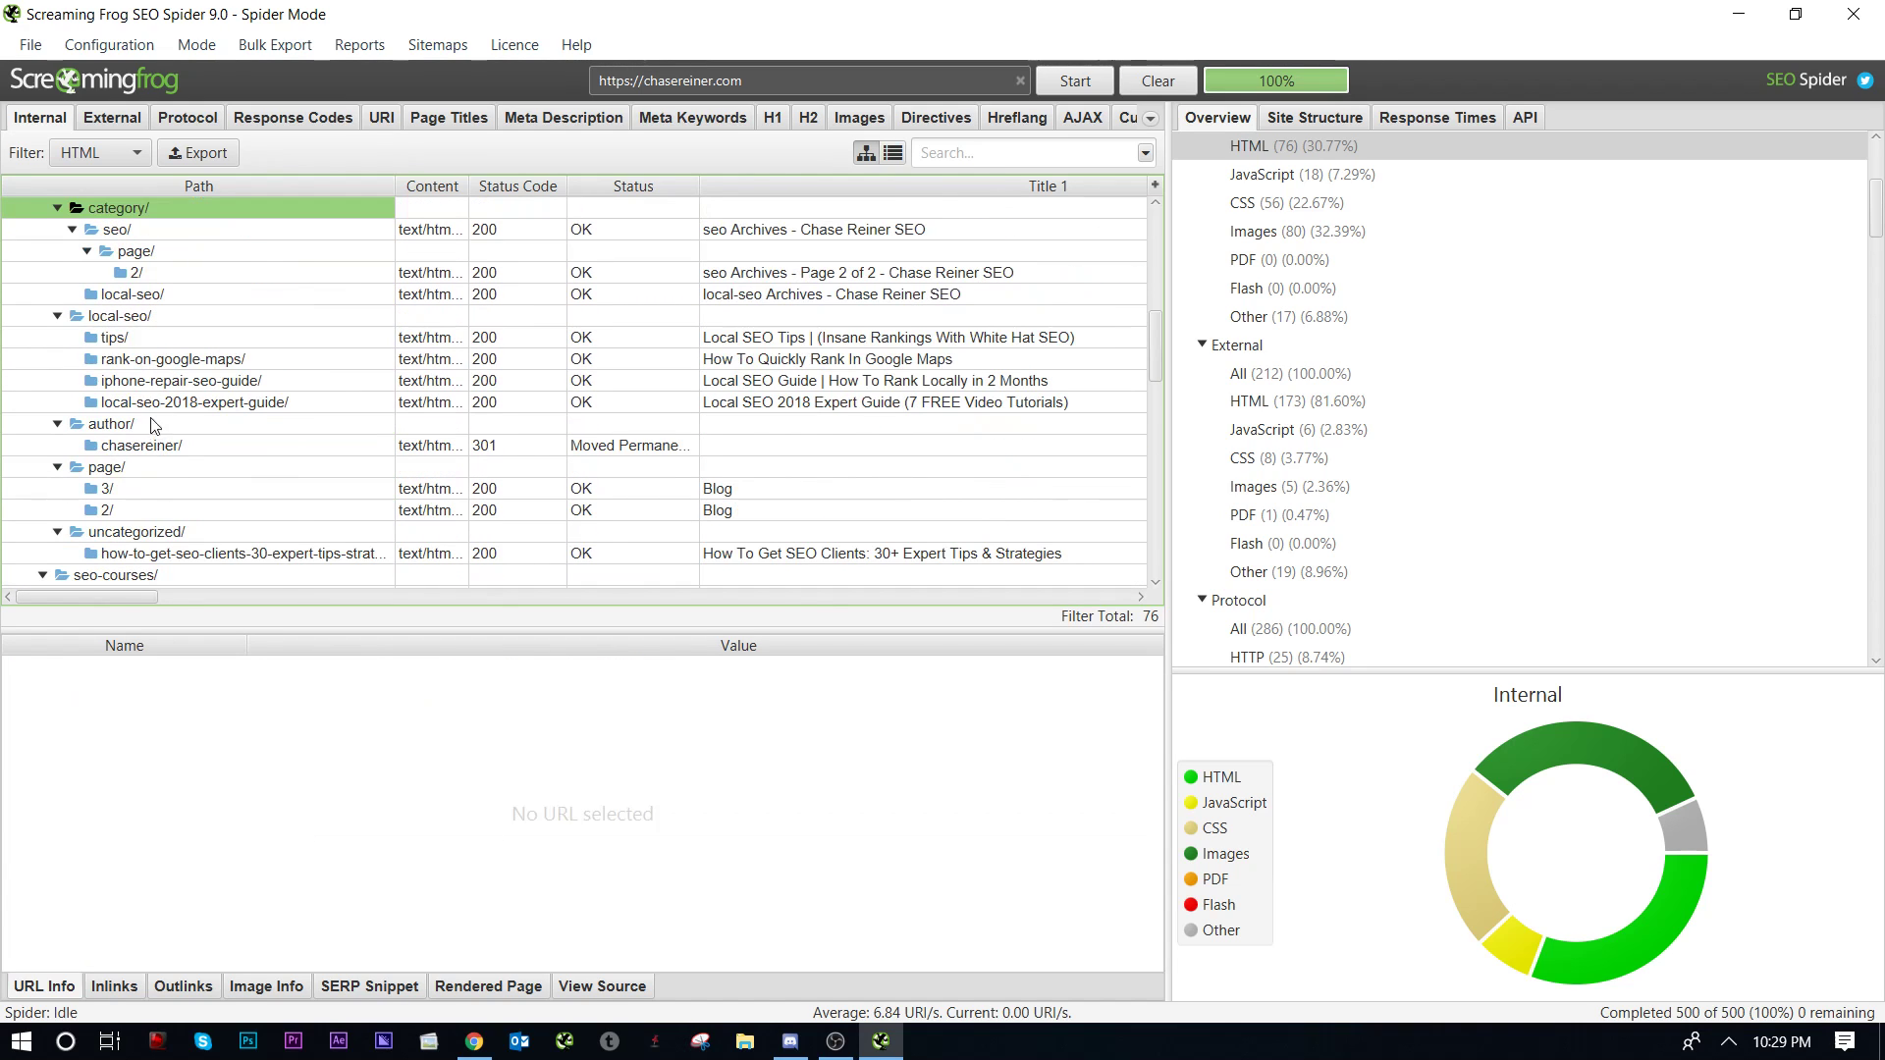
pyautogui.scroll(-5, 196, 388)
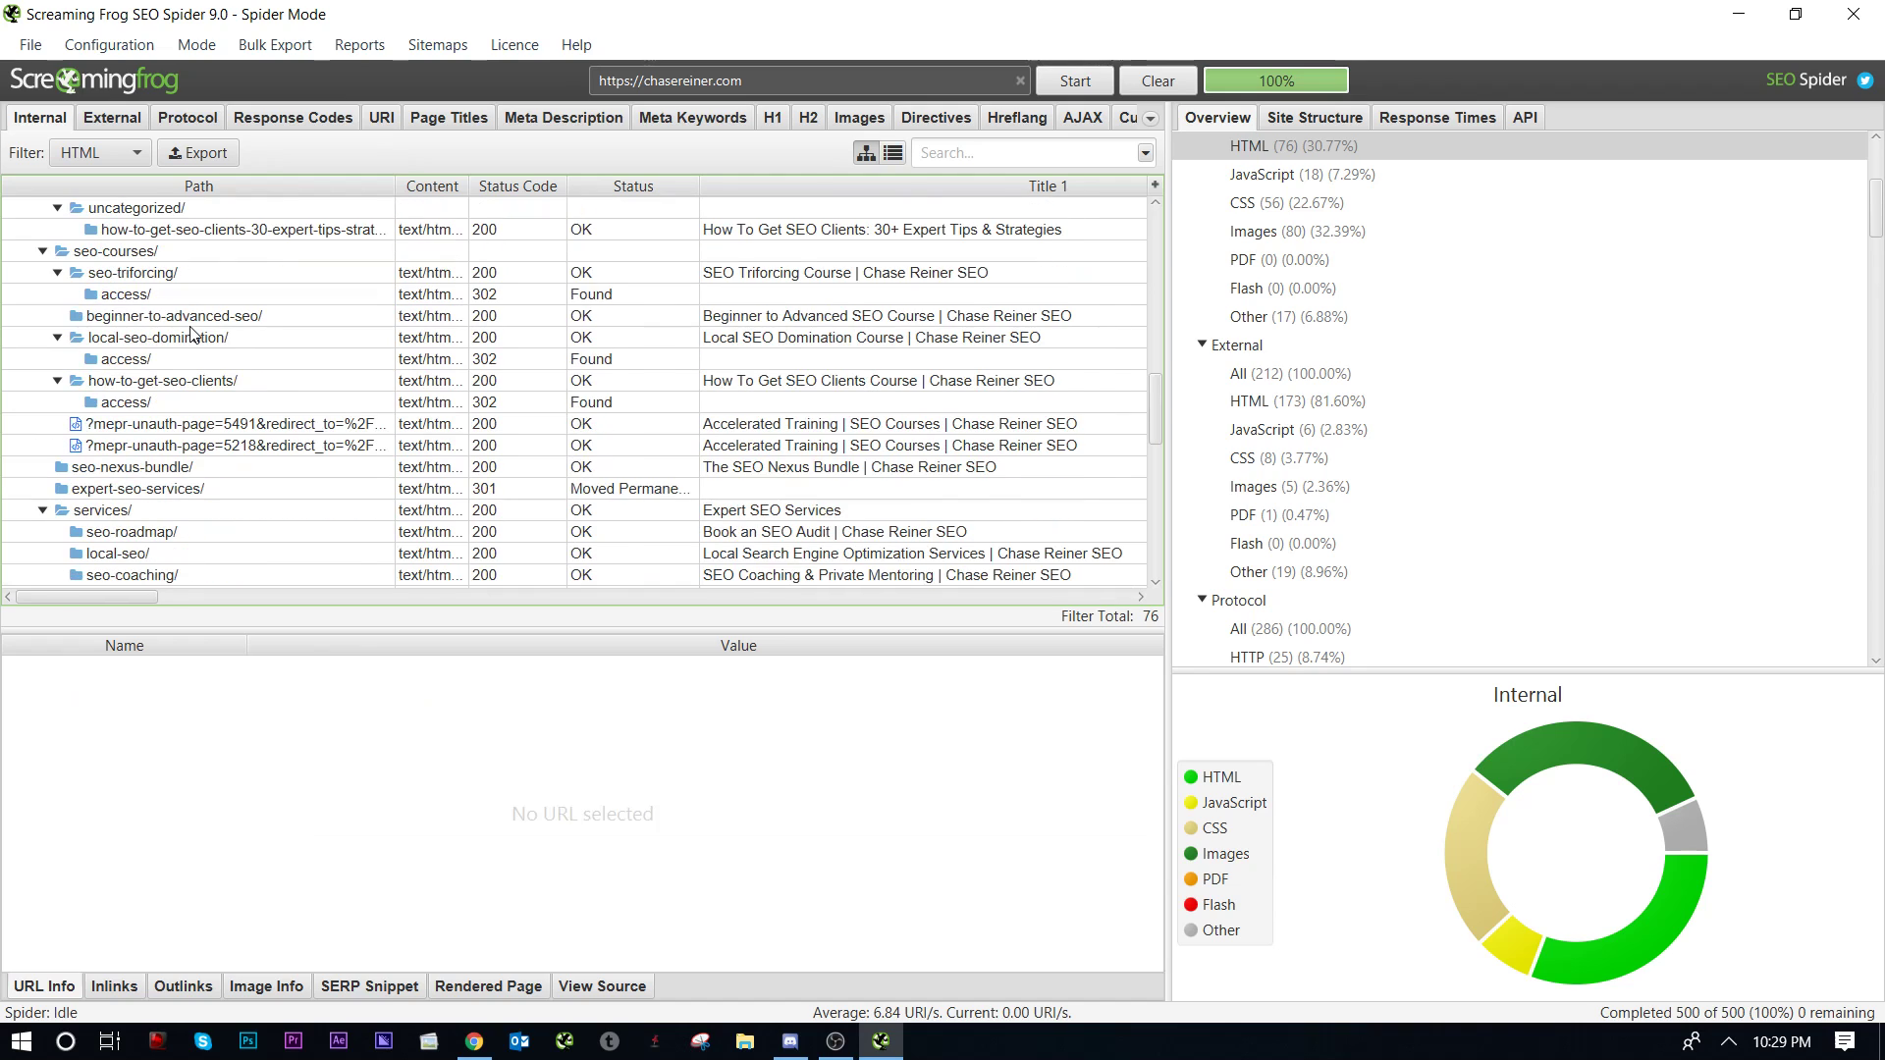
pyautogui.scroll(-2, 579, 424)
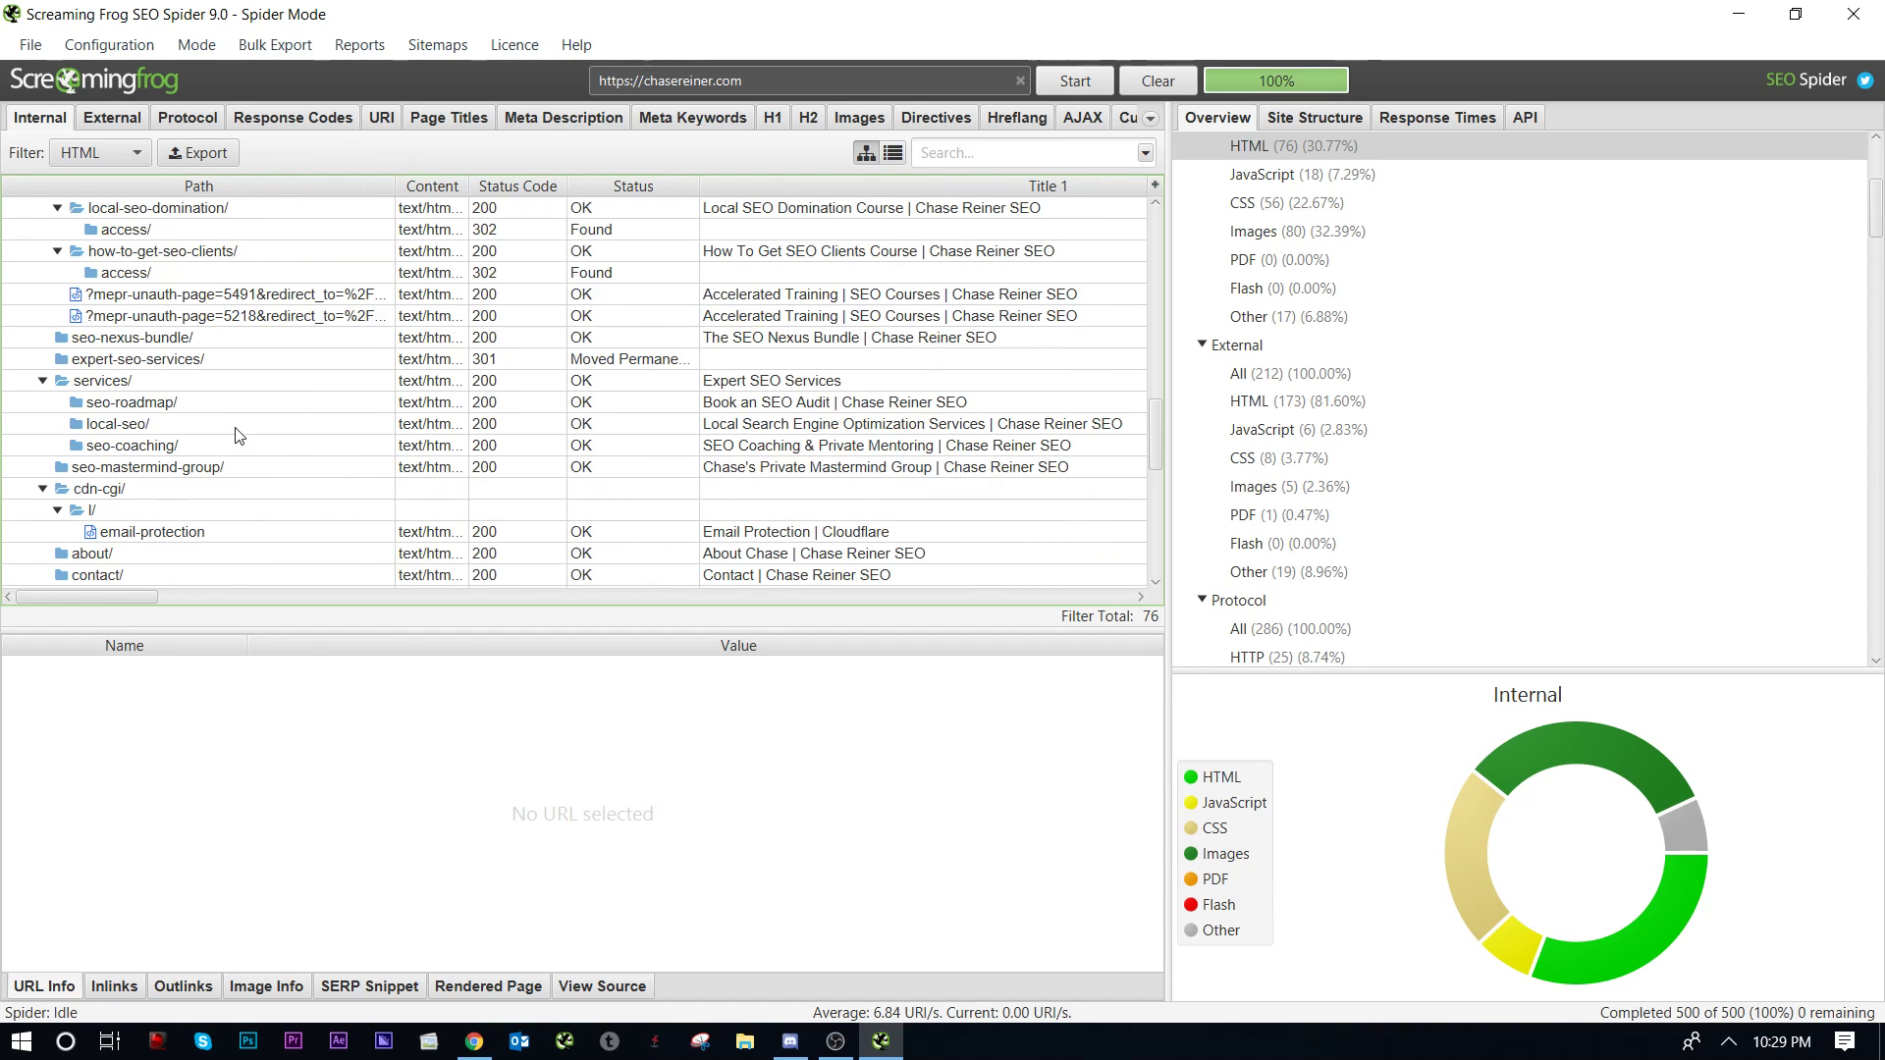
pyautogui.click(236, 432)
pyautogui.click(137, 369)
pyautogui.click(253, 403)
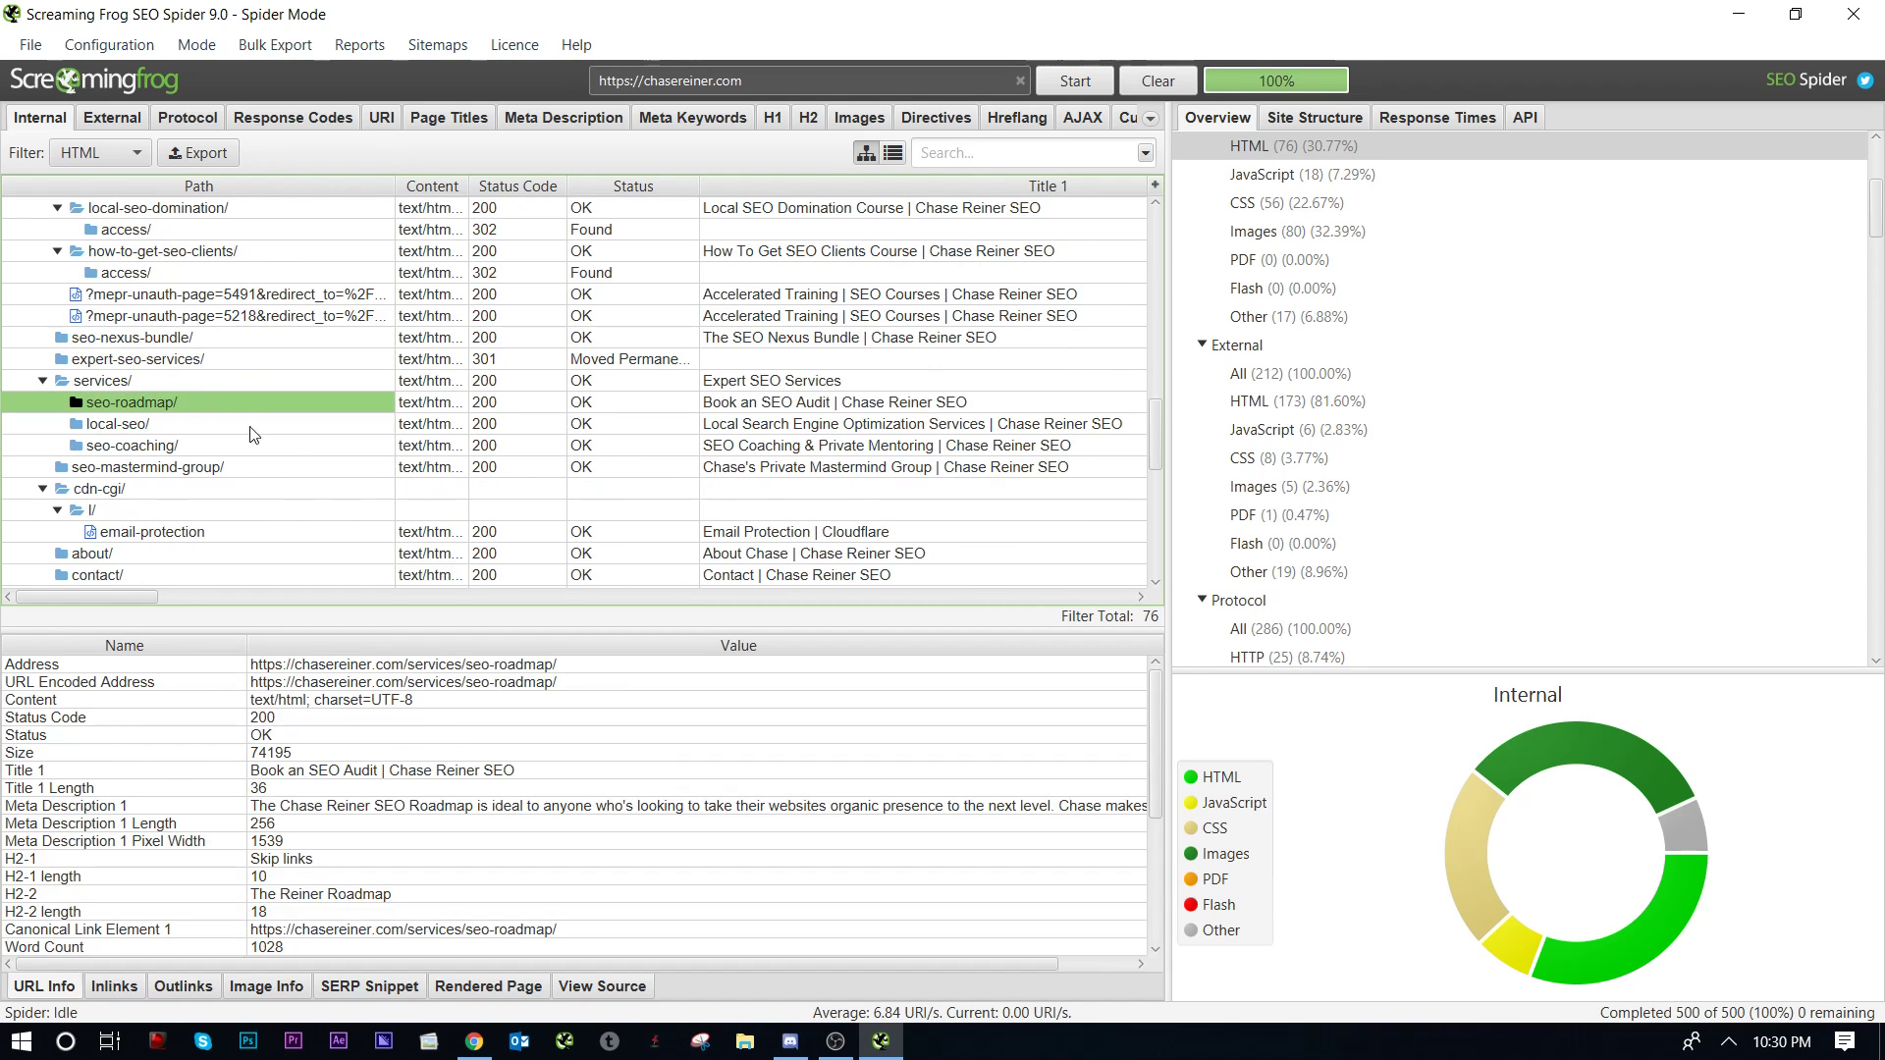
# Step: Minimize Screaming Frog and open the Services > SEO Roadmaps page on the live site
pyautogui.click(1739, 14)
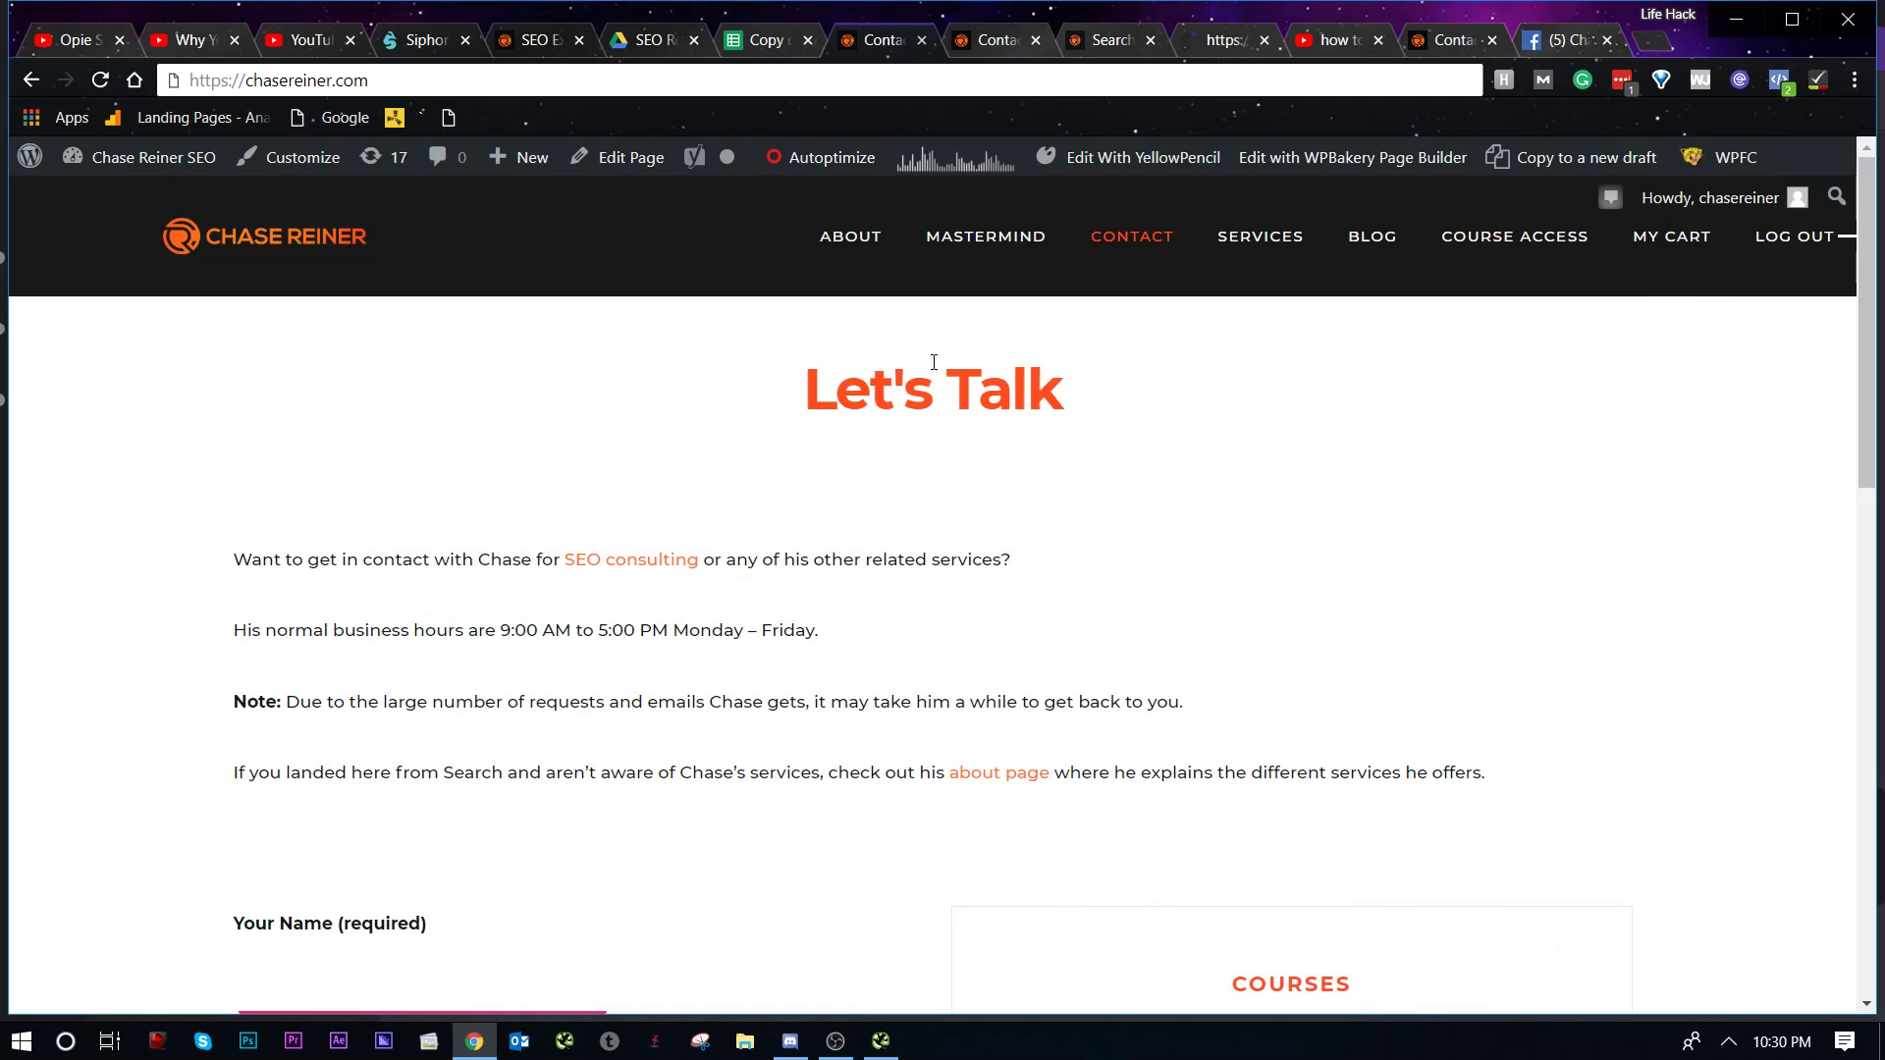
pyautogui.moveTo(1276, 238)
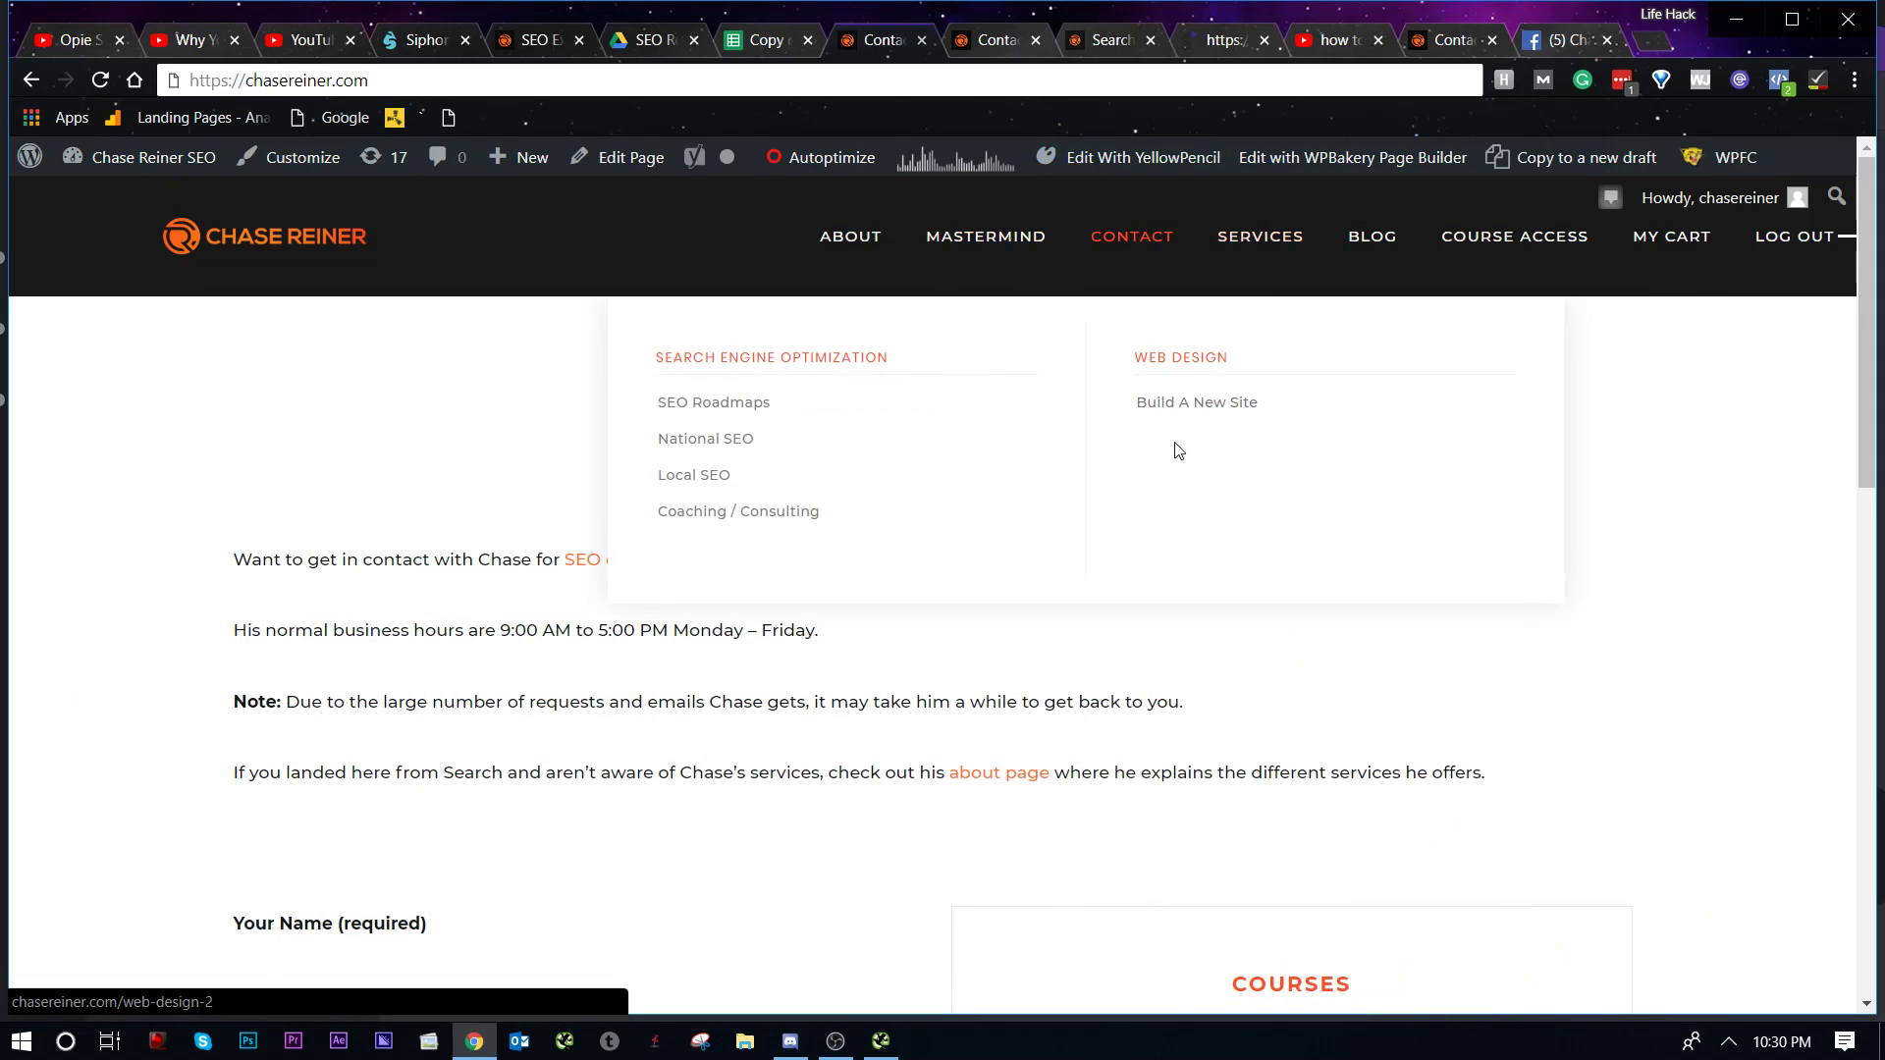
pyautogui.click(713, 410)
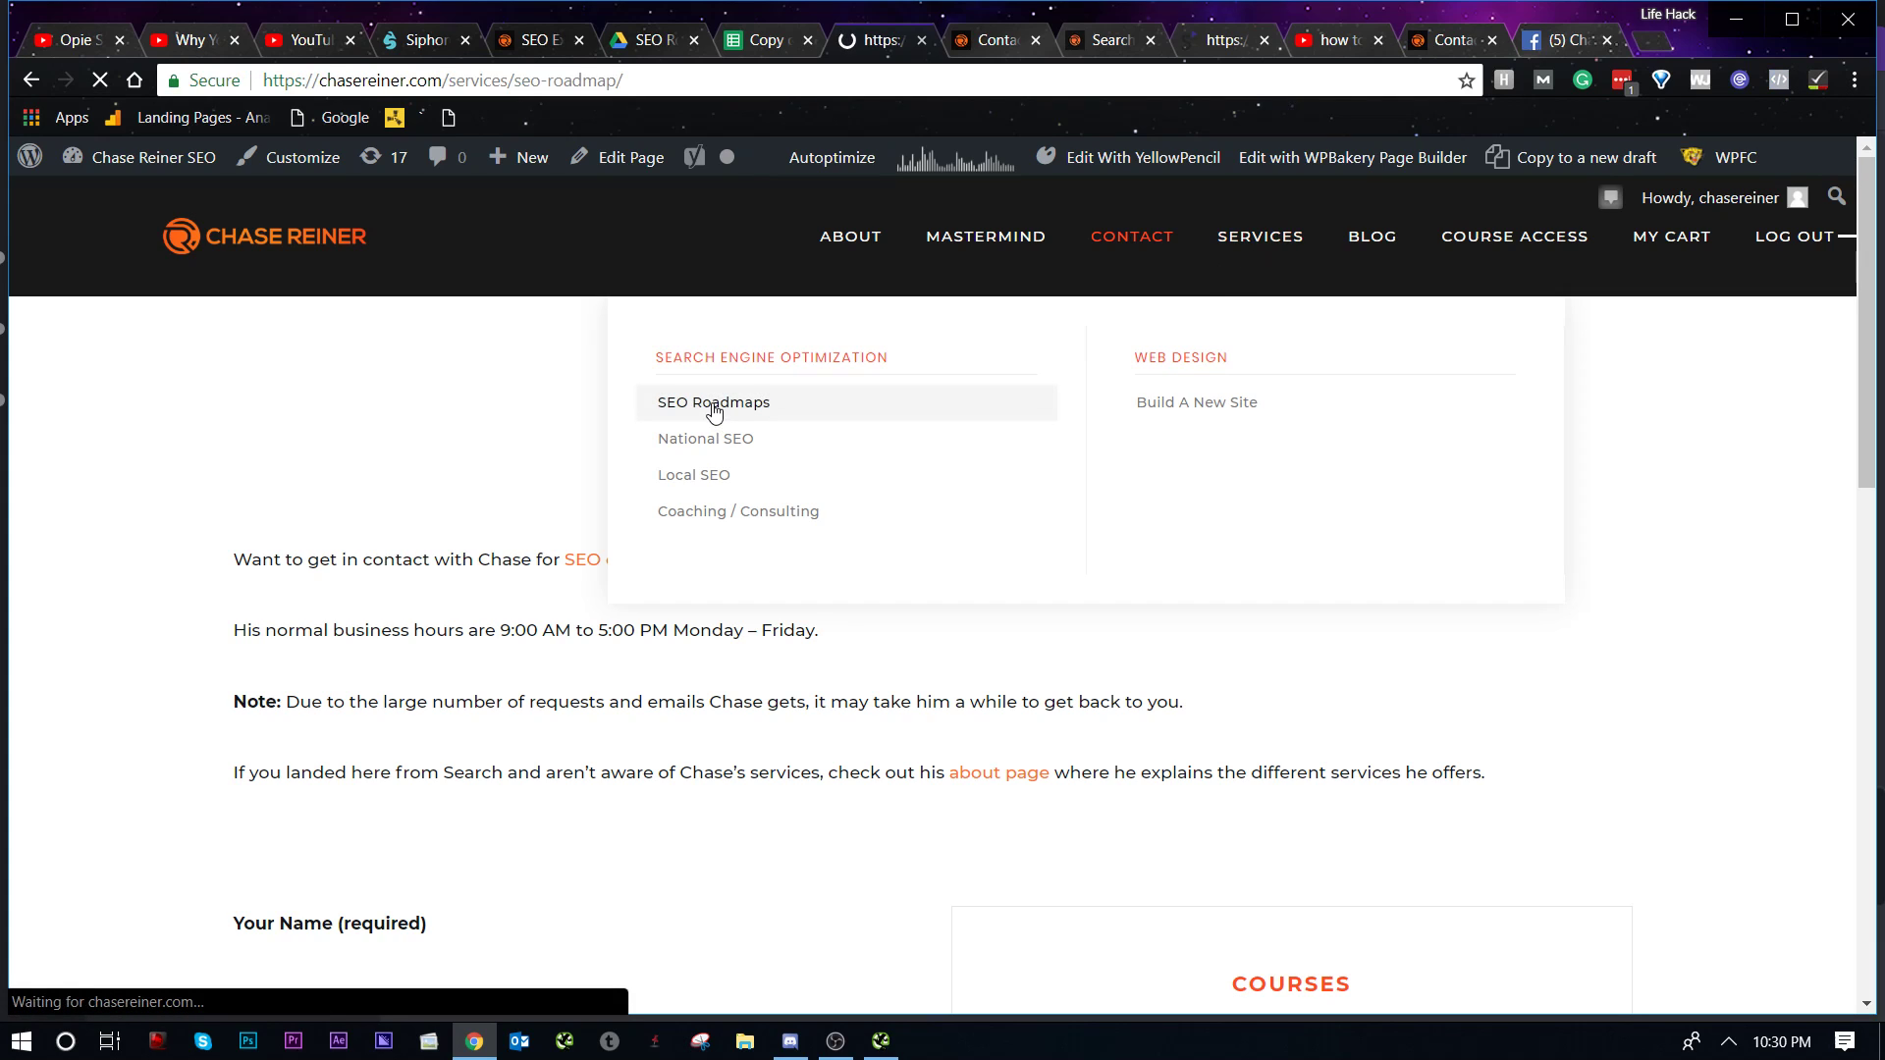
pyautogui.click(551, 83)
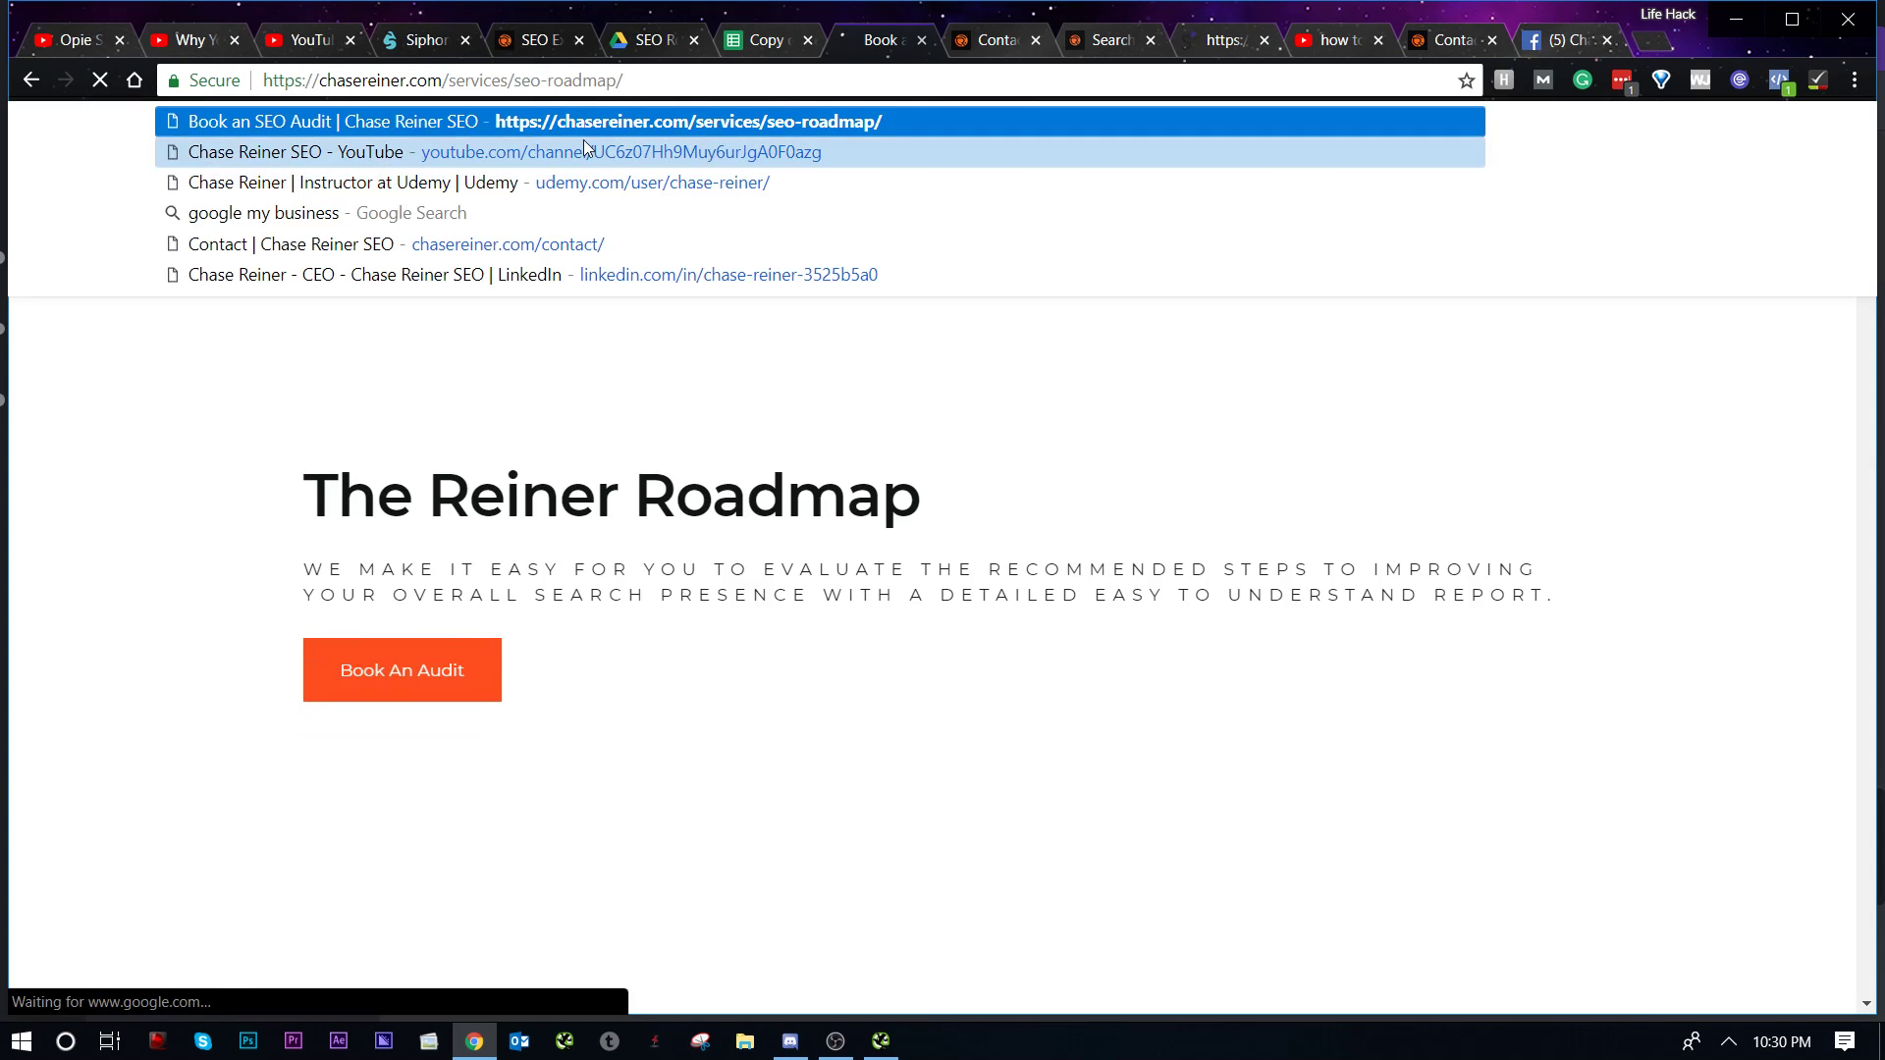
pyautogui.click(231, 412)
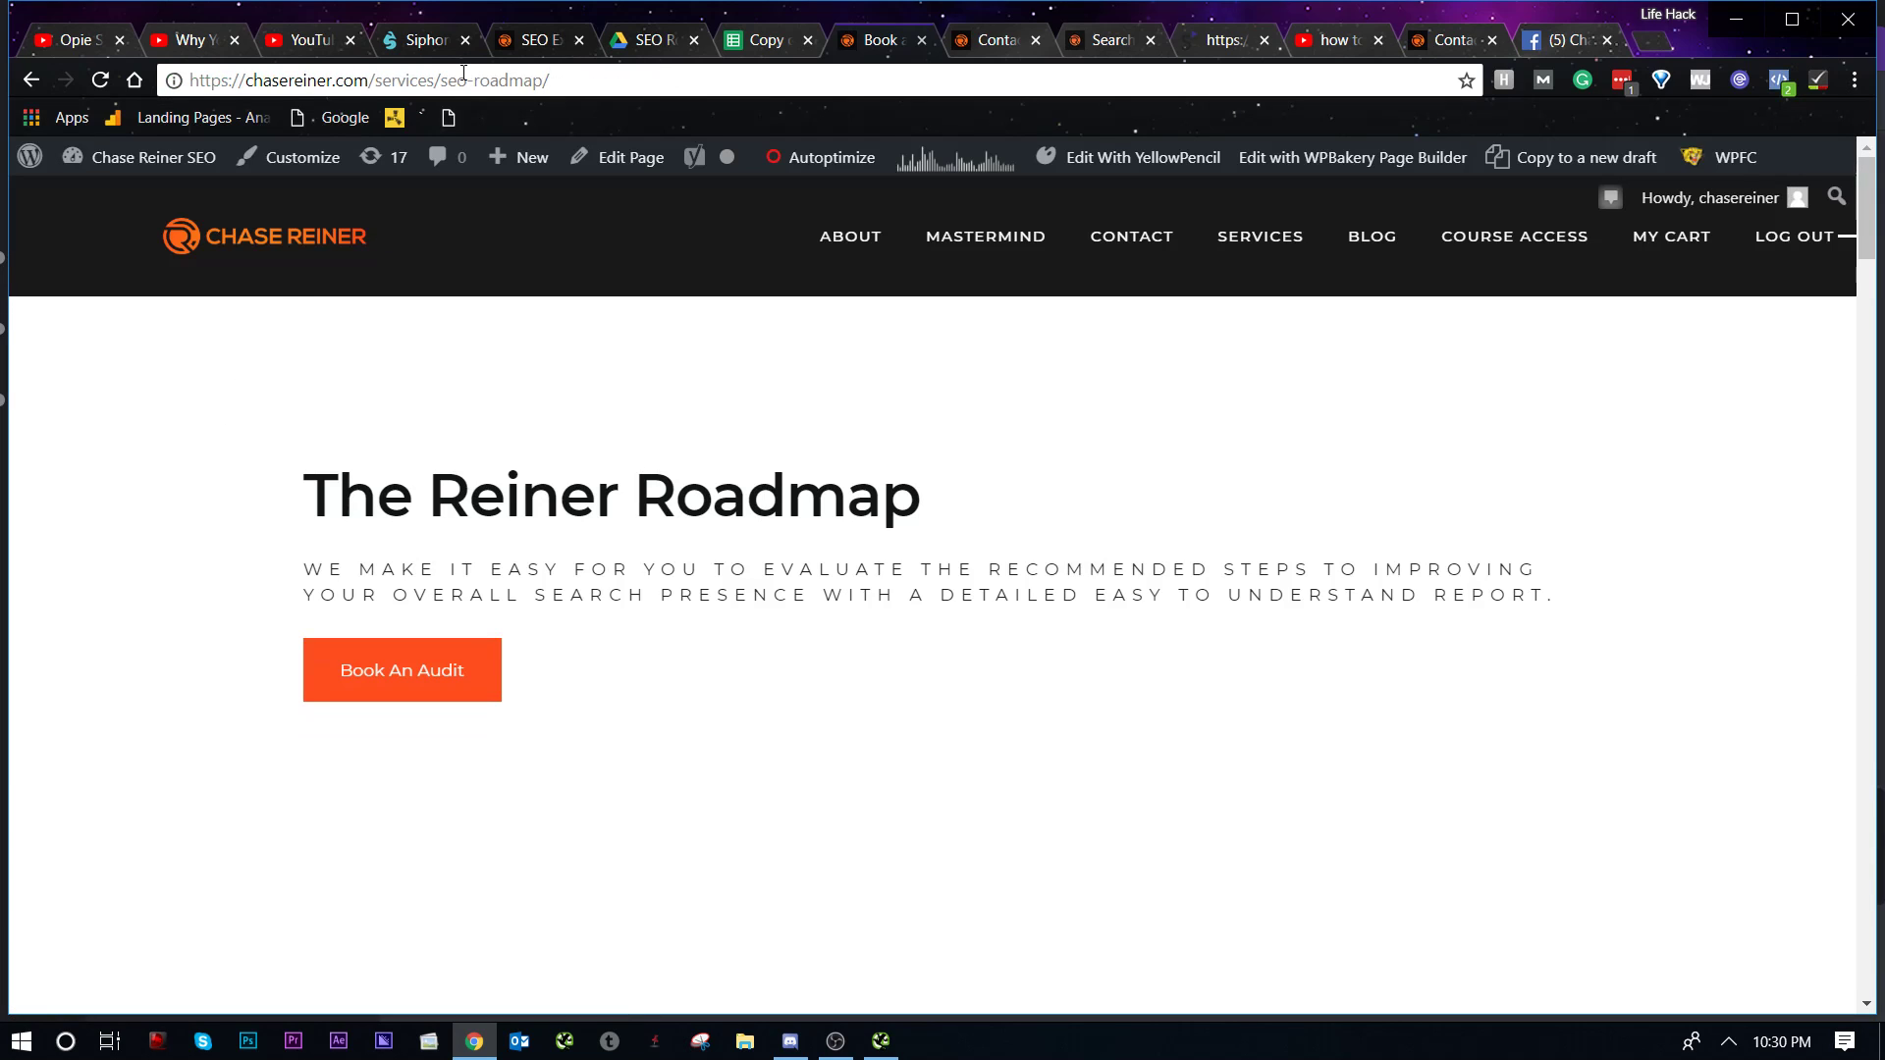
# Step: Change the URL path to santa-barbara-services, load it, and return to the roadmap spreadsheet
pyautogui.click(397, 83)
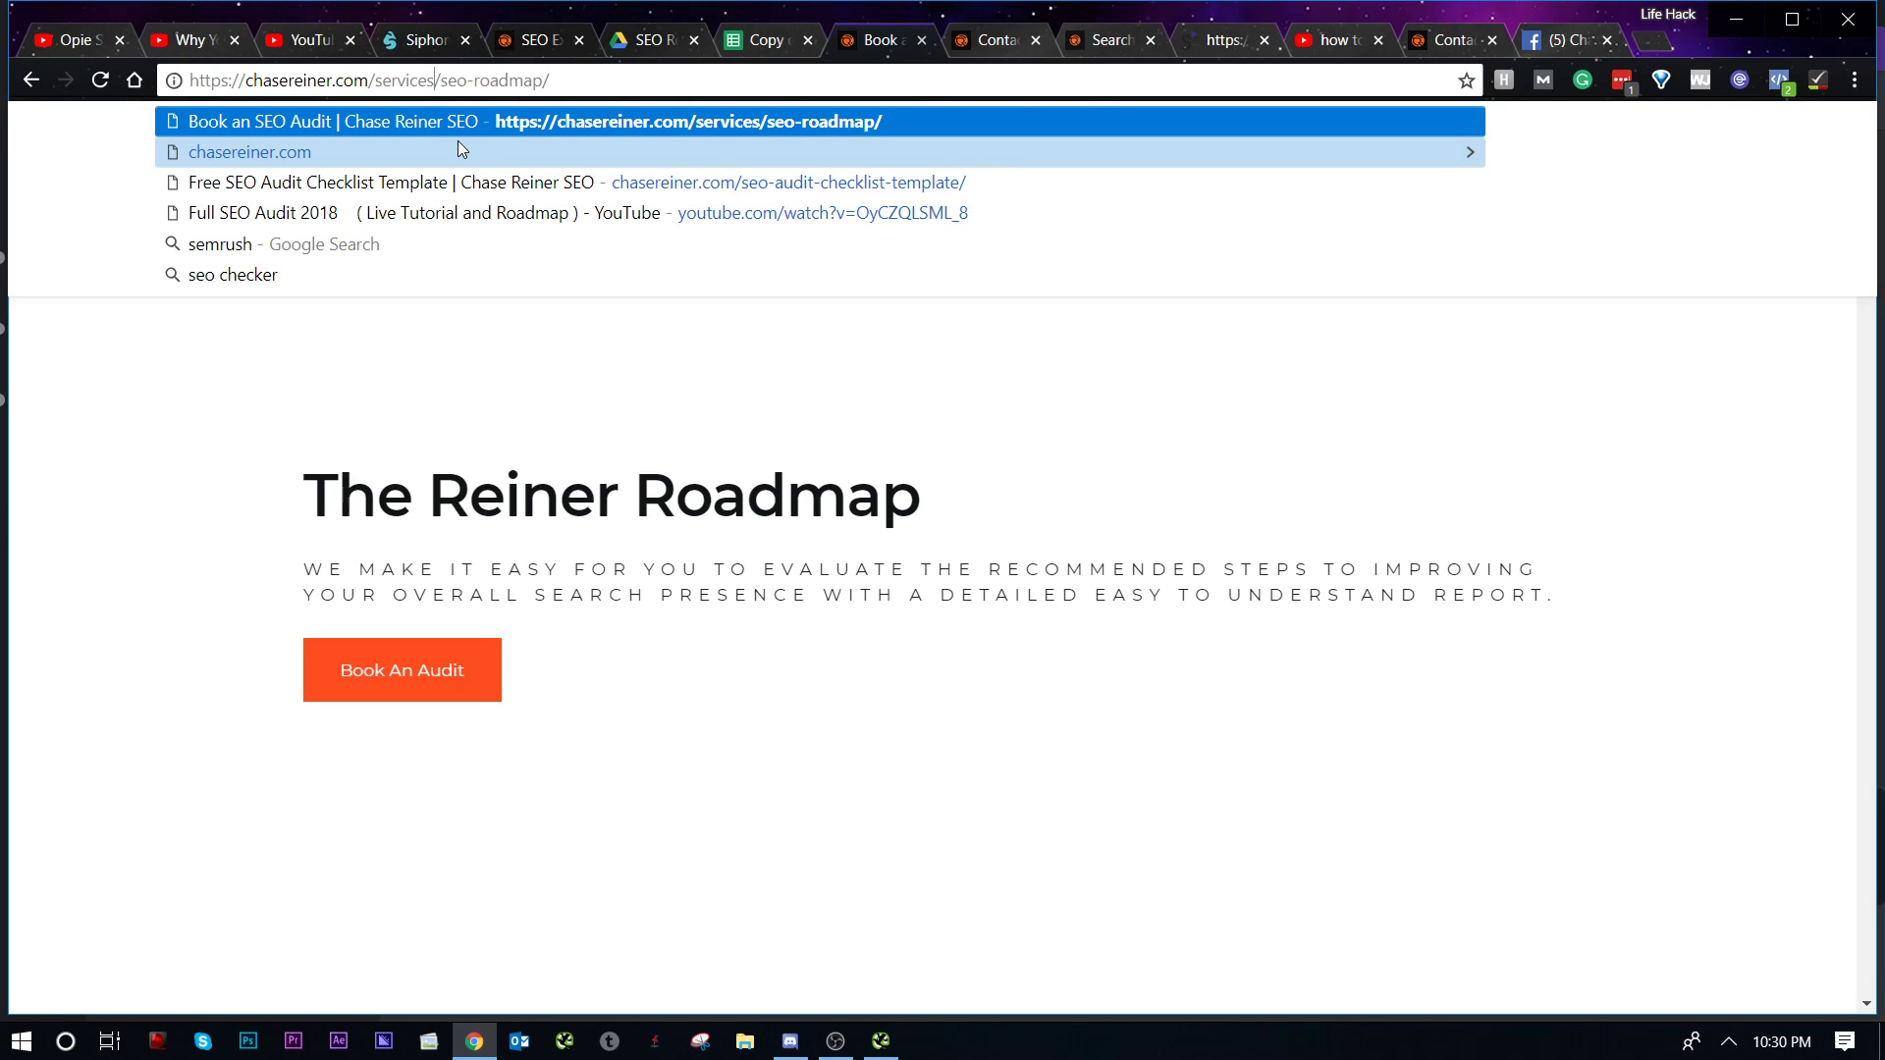
pyautogui.write('o-se')
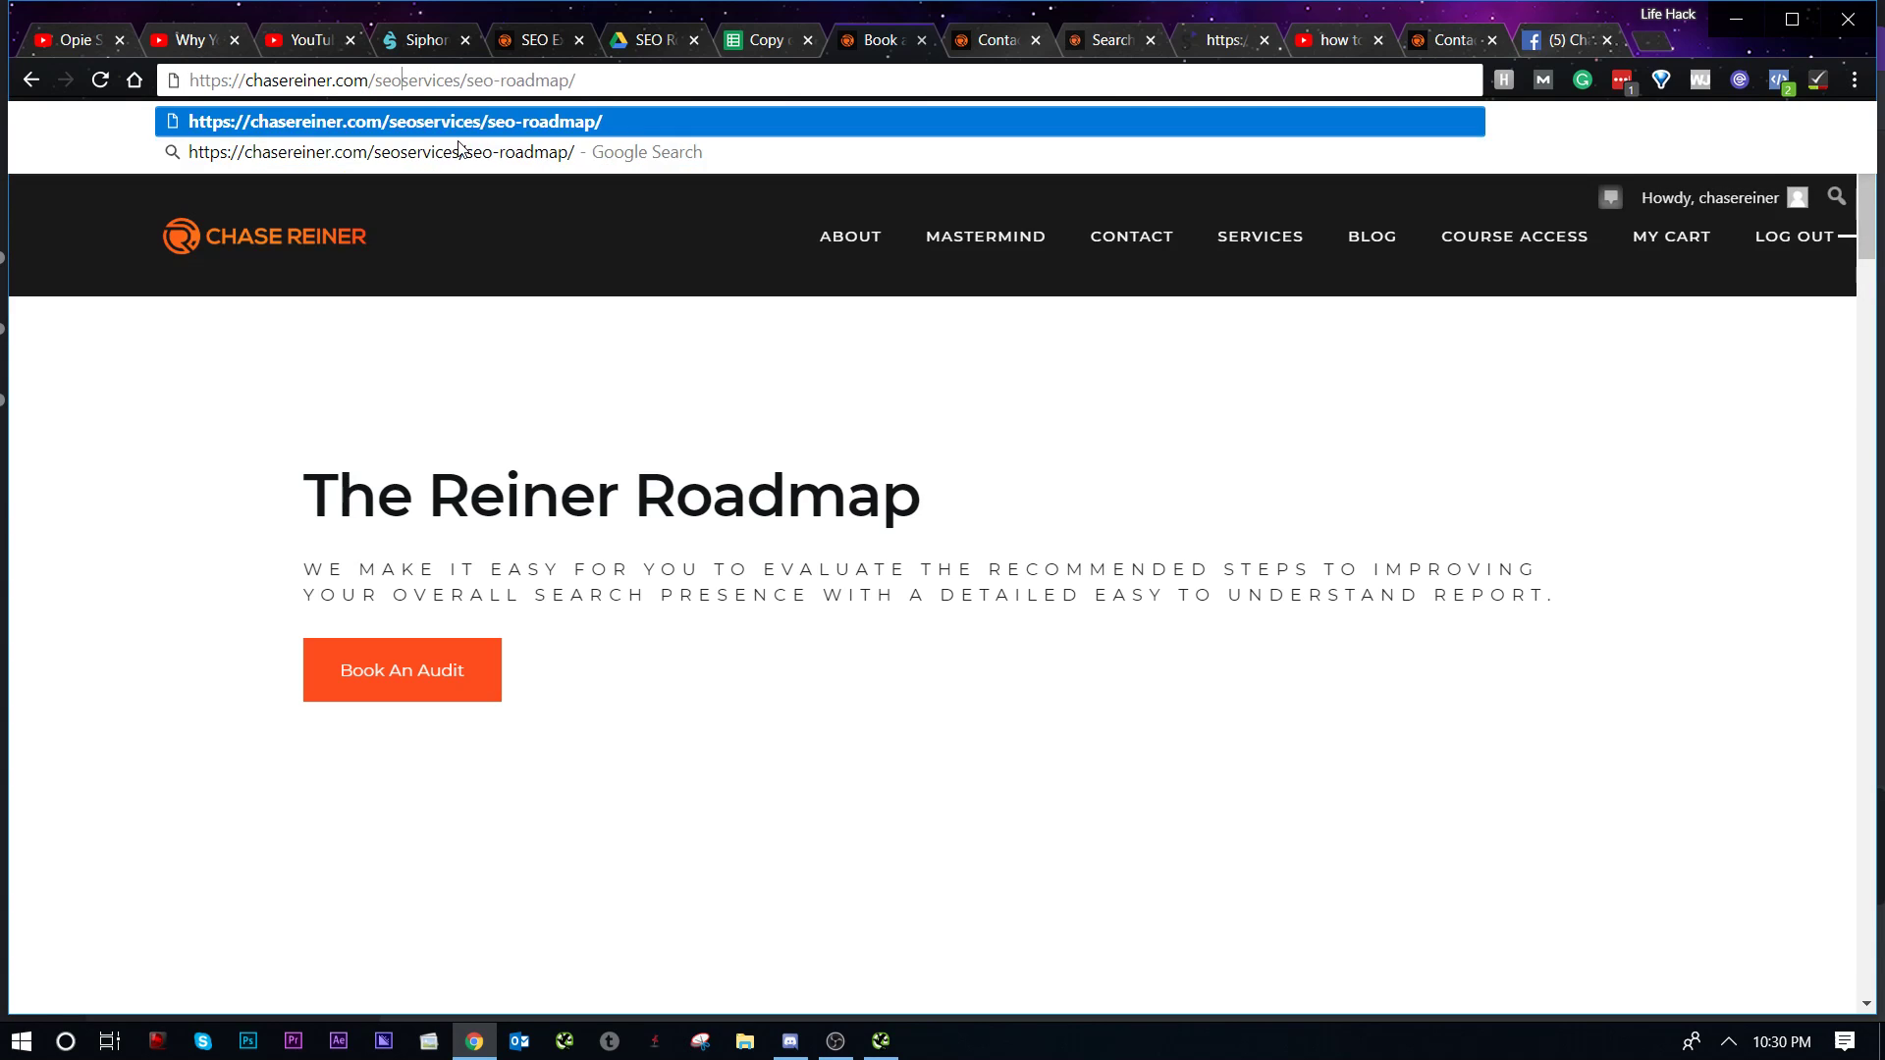
pyautogui.press('BackSpace')
pyautogui.press('BackSpace')
pyautogui.press('BackSpace')
pyautogui.press('BackSpace')
pyautogui.press('Escape')
pyautogui.click(422, 80)
pyautogui.press('Escape')
pyautogui.hotkey('ctrl', 'Left')
pyautogui.press('Down')
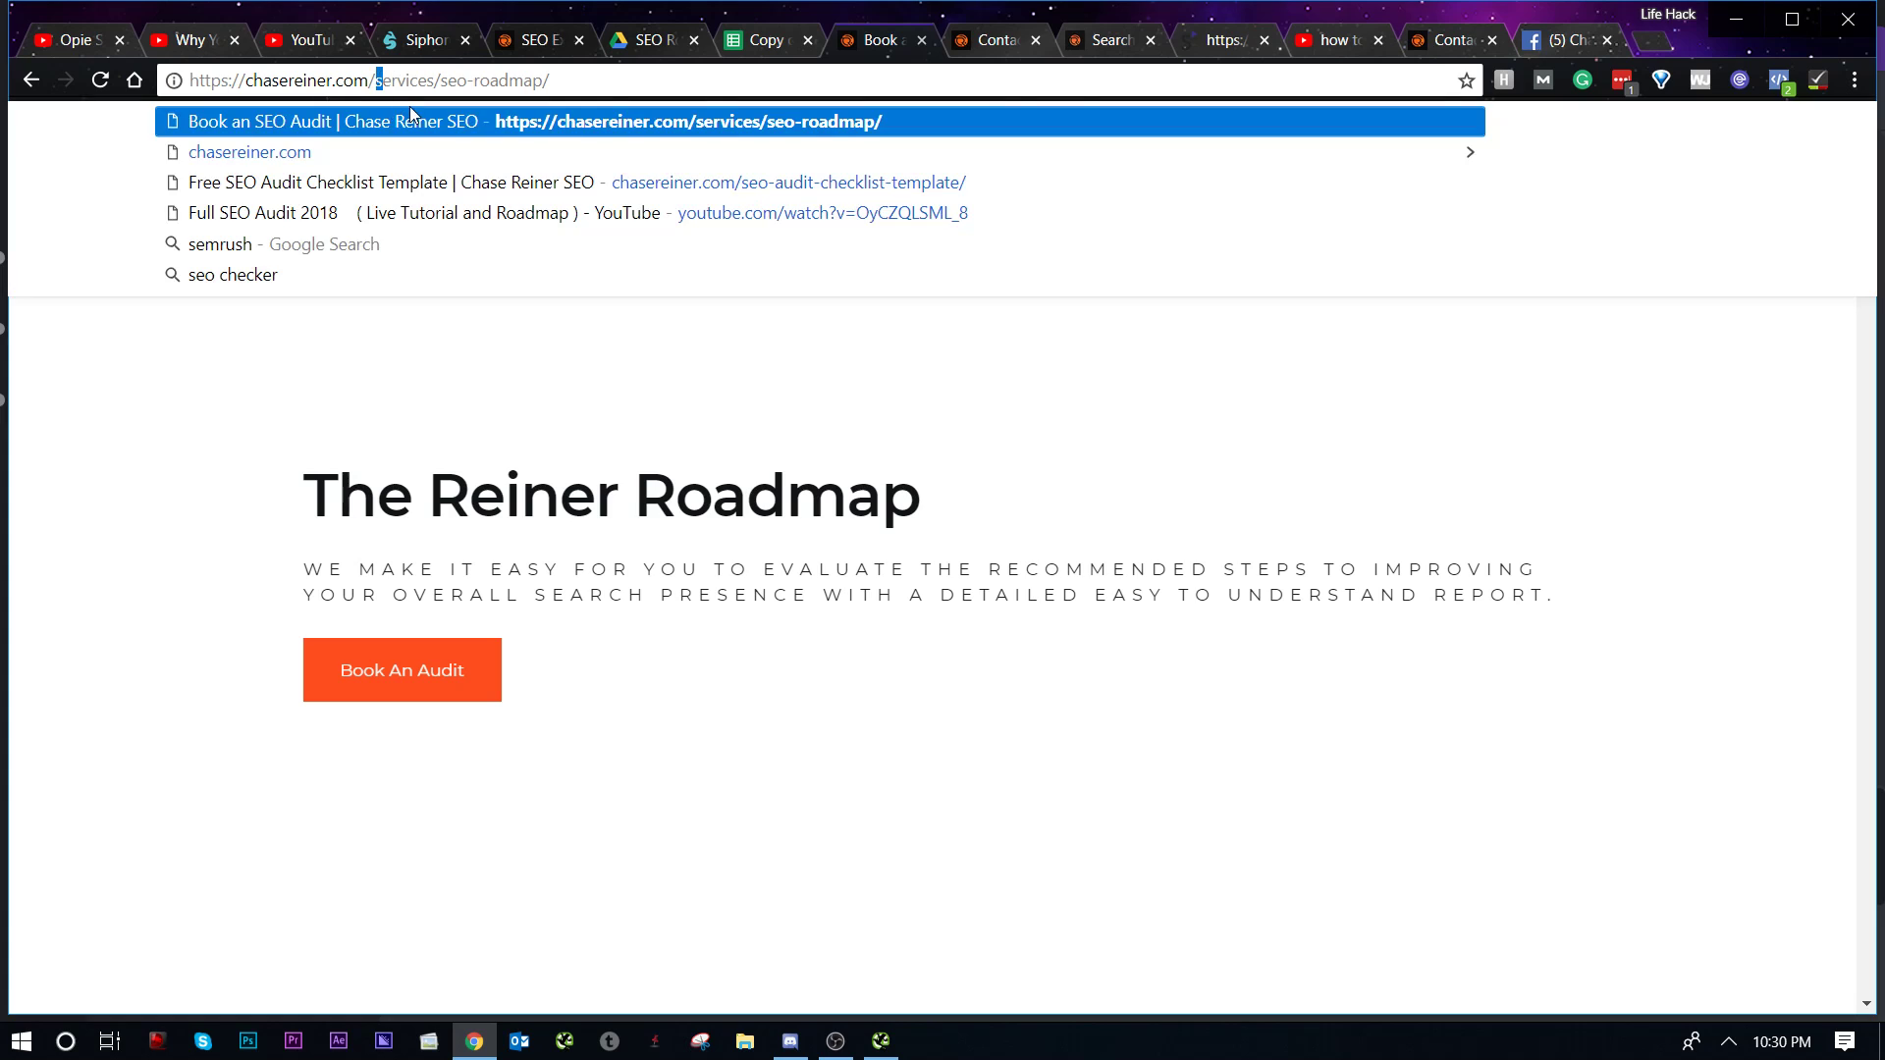
pyautogui.write('santa-barb')
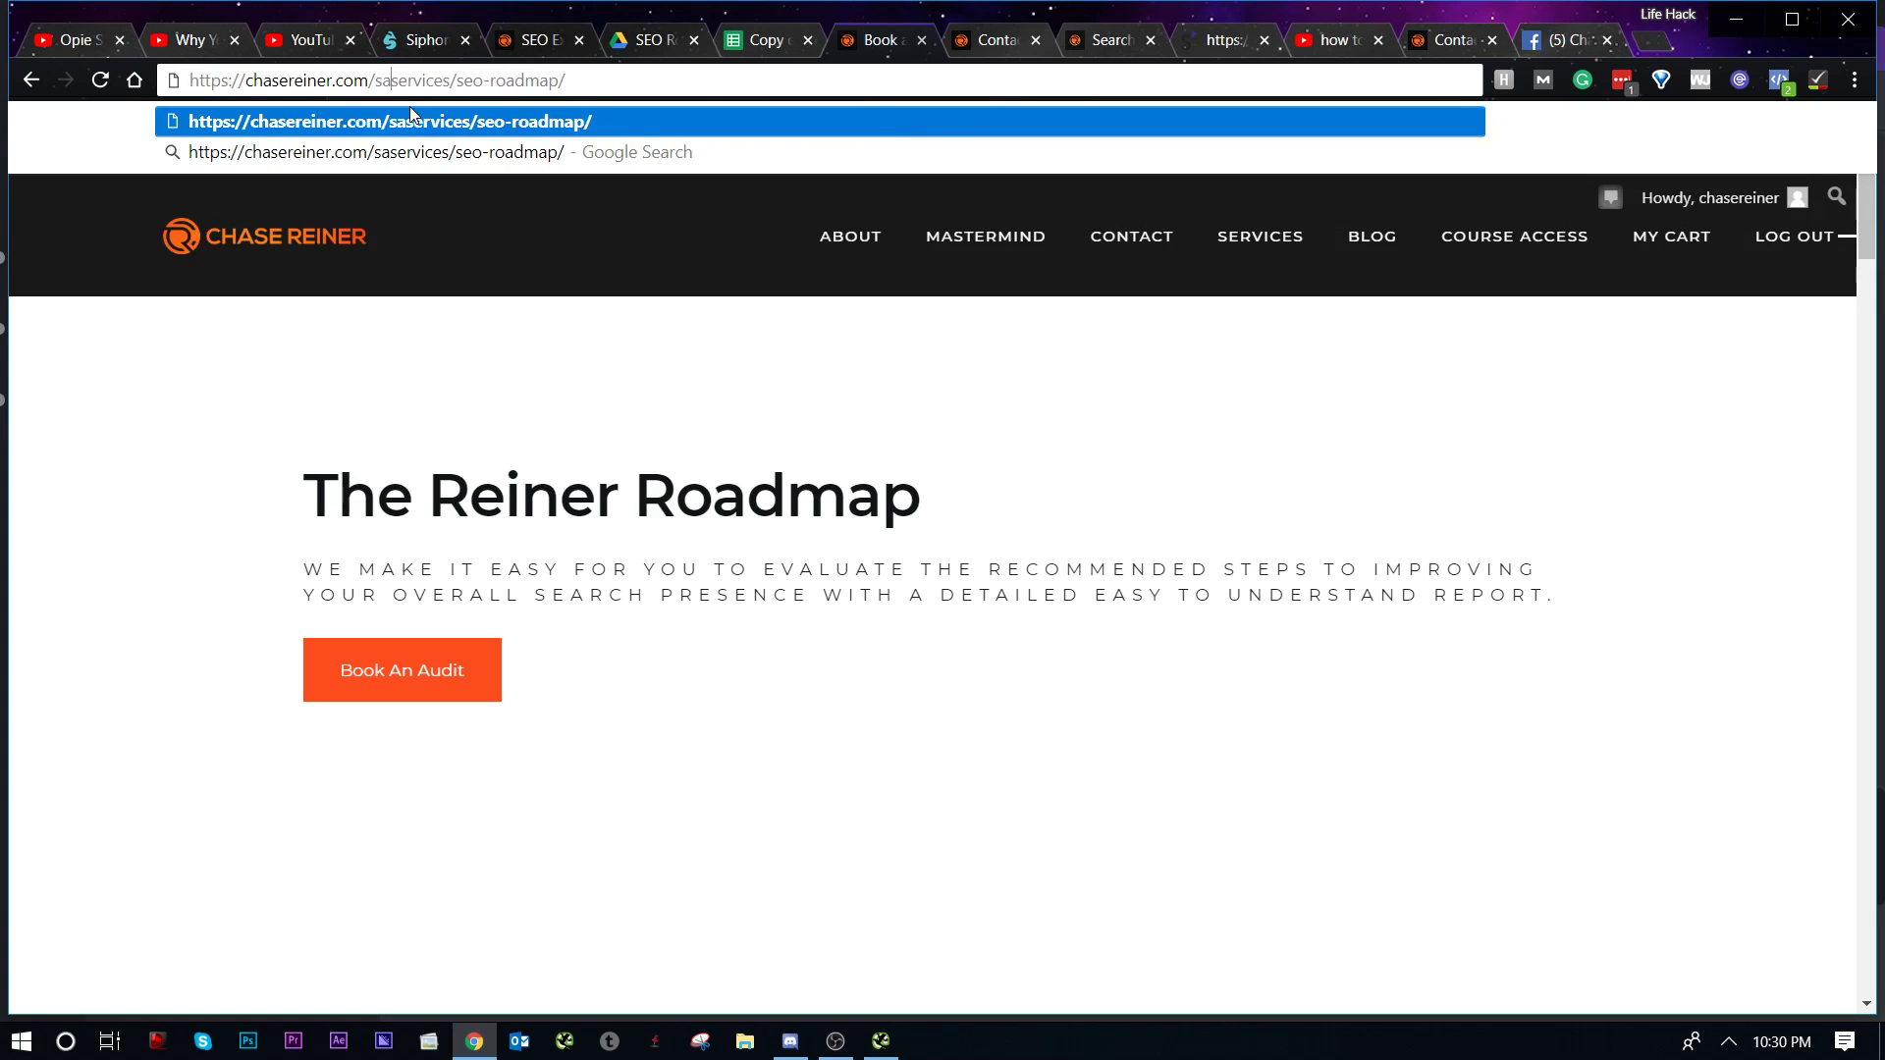
pyautogui.write('ara-')
pyautogui.press('Return')
pyautogui.click(772, 44)
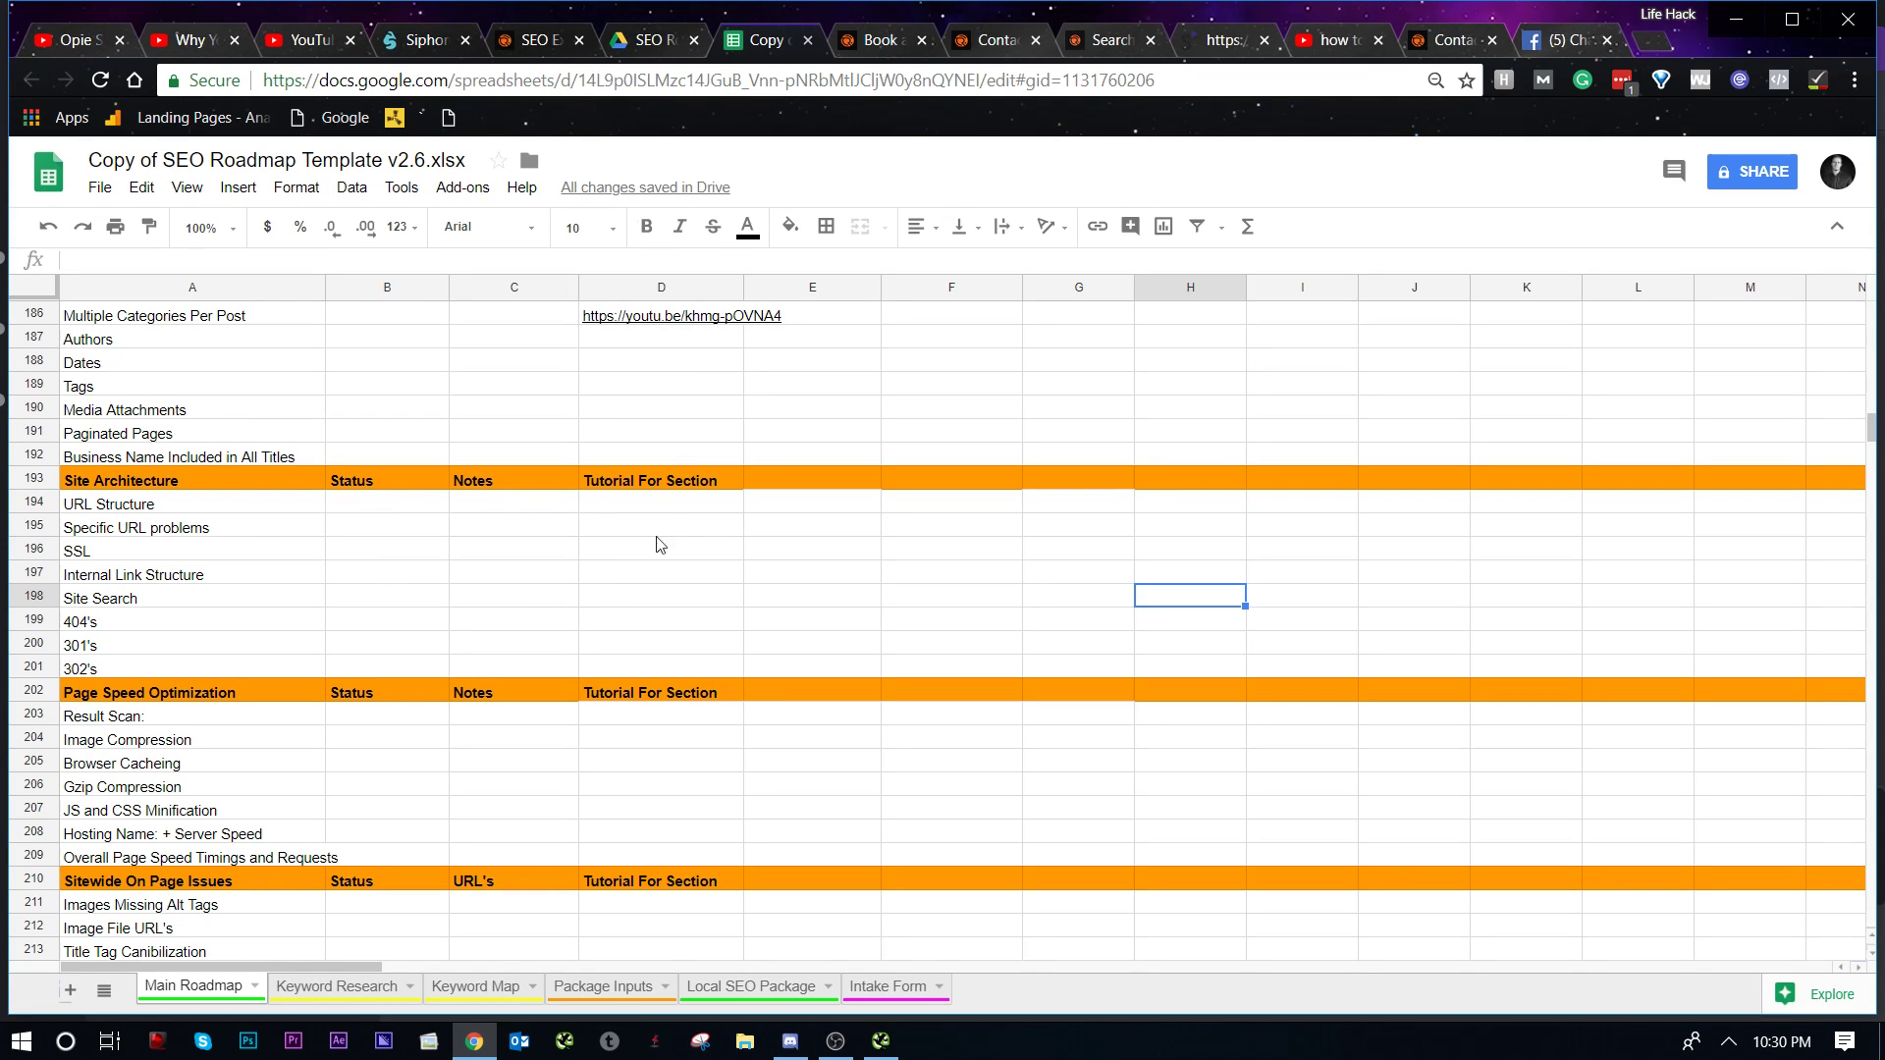
# Step: Select the URL Structure status cell, then cycle through the Contact and Reiner Roadmap tabs
pyautogui.click(383, 504)
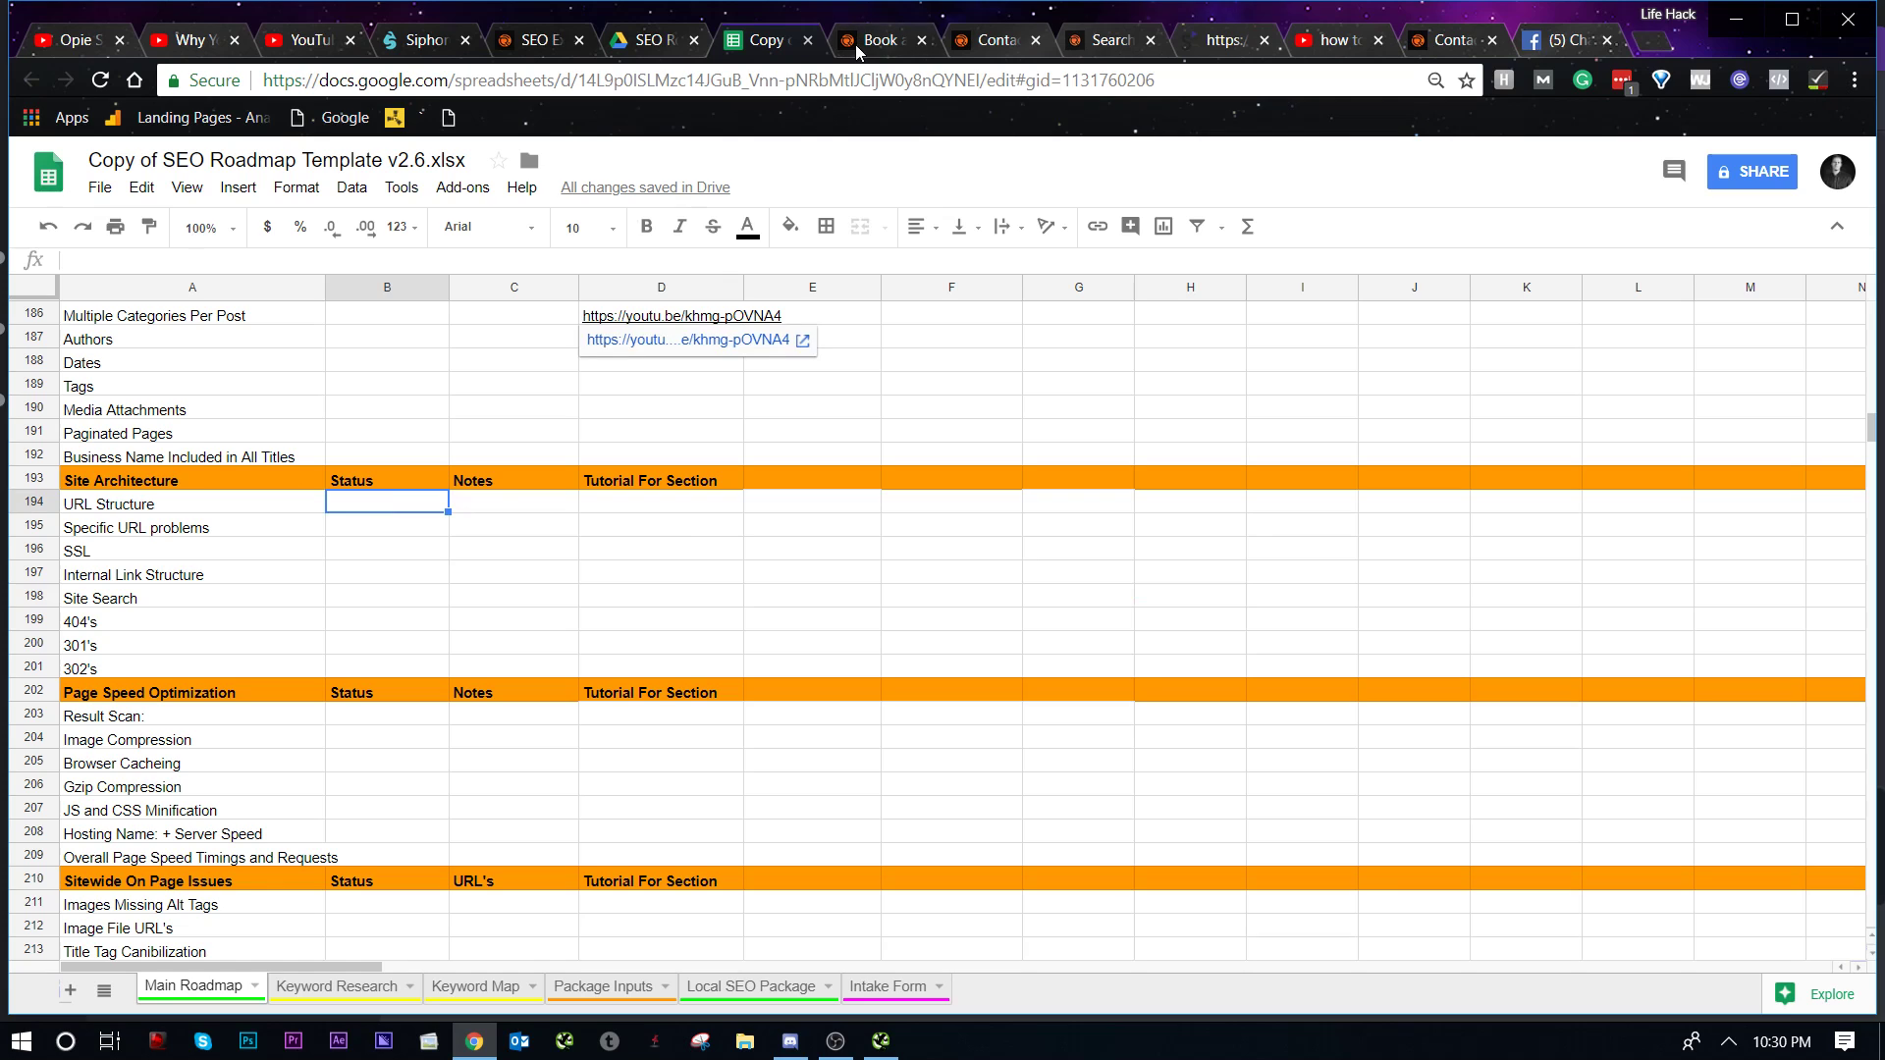
pyautogui.click(991, 41)
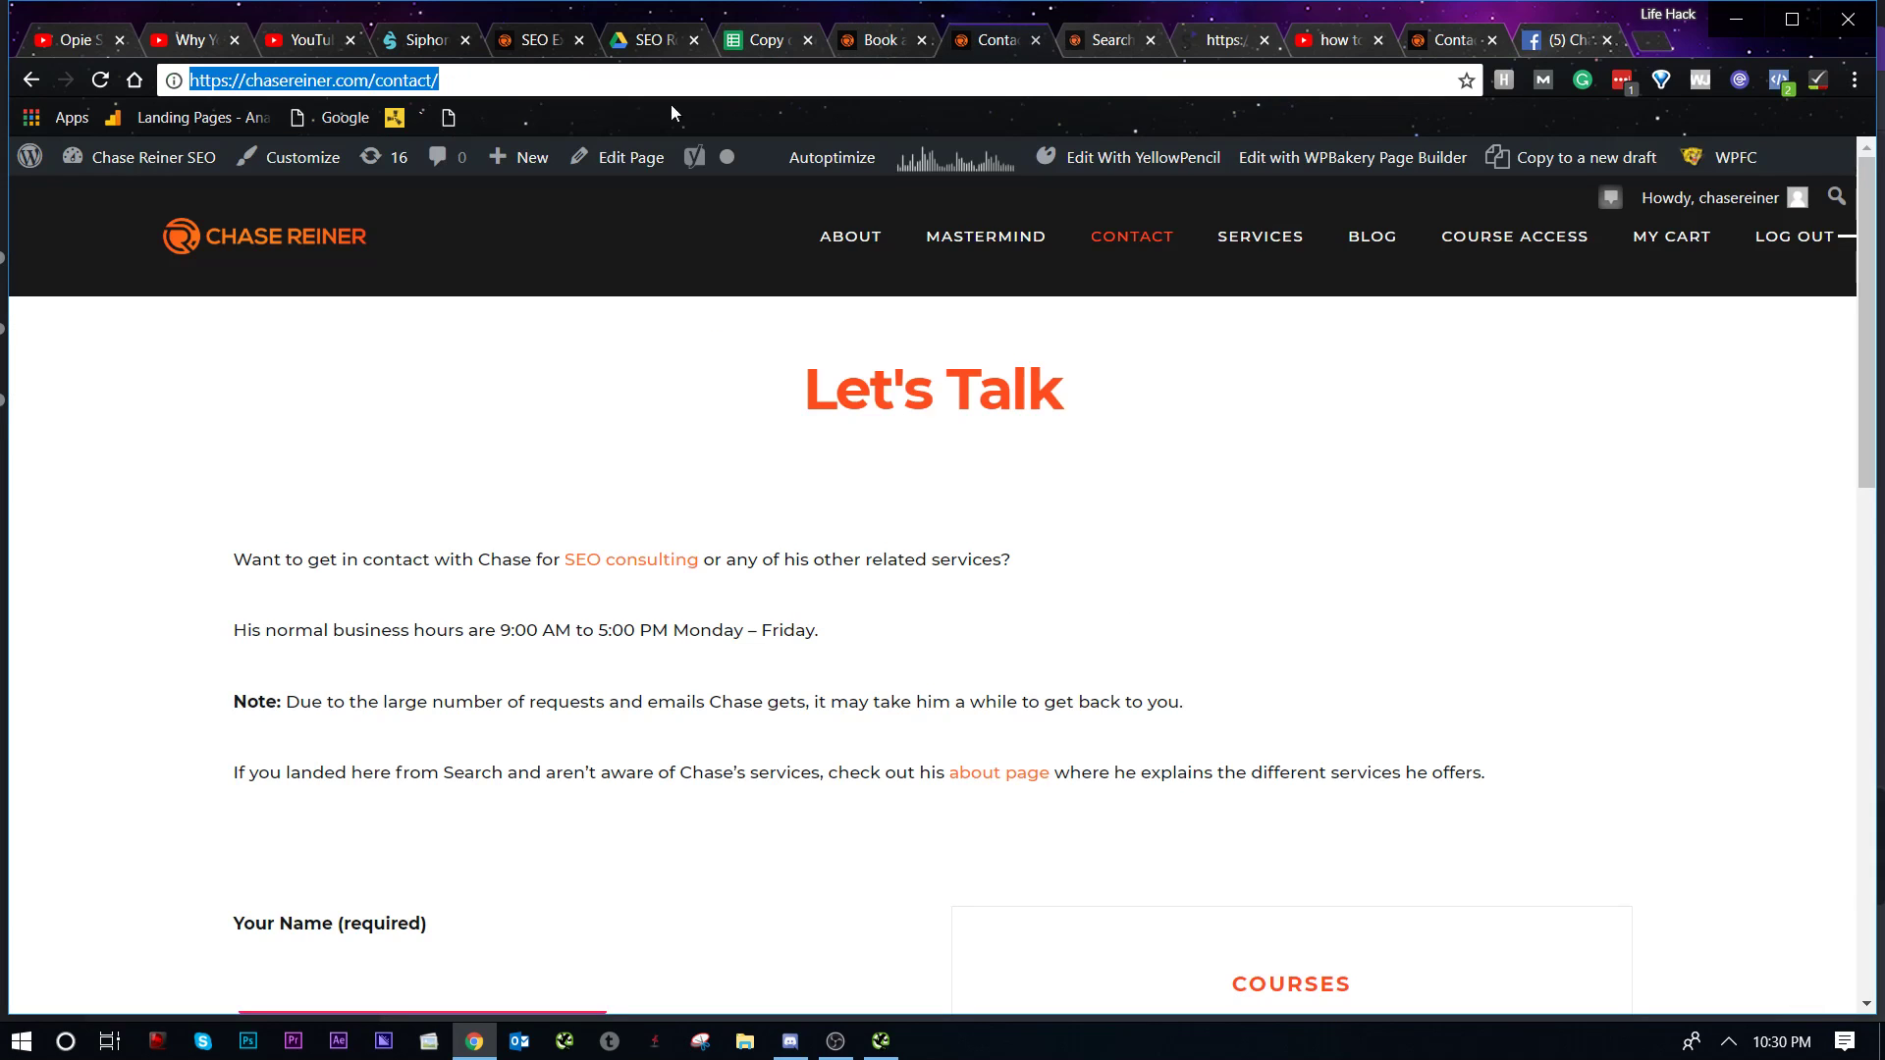
pyautogui.hotkey('ctrl', 'Tab')
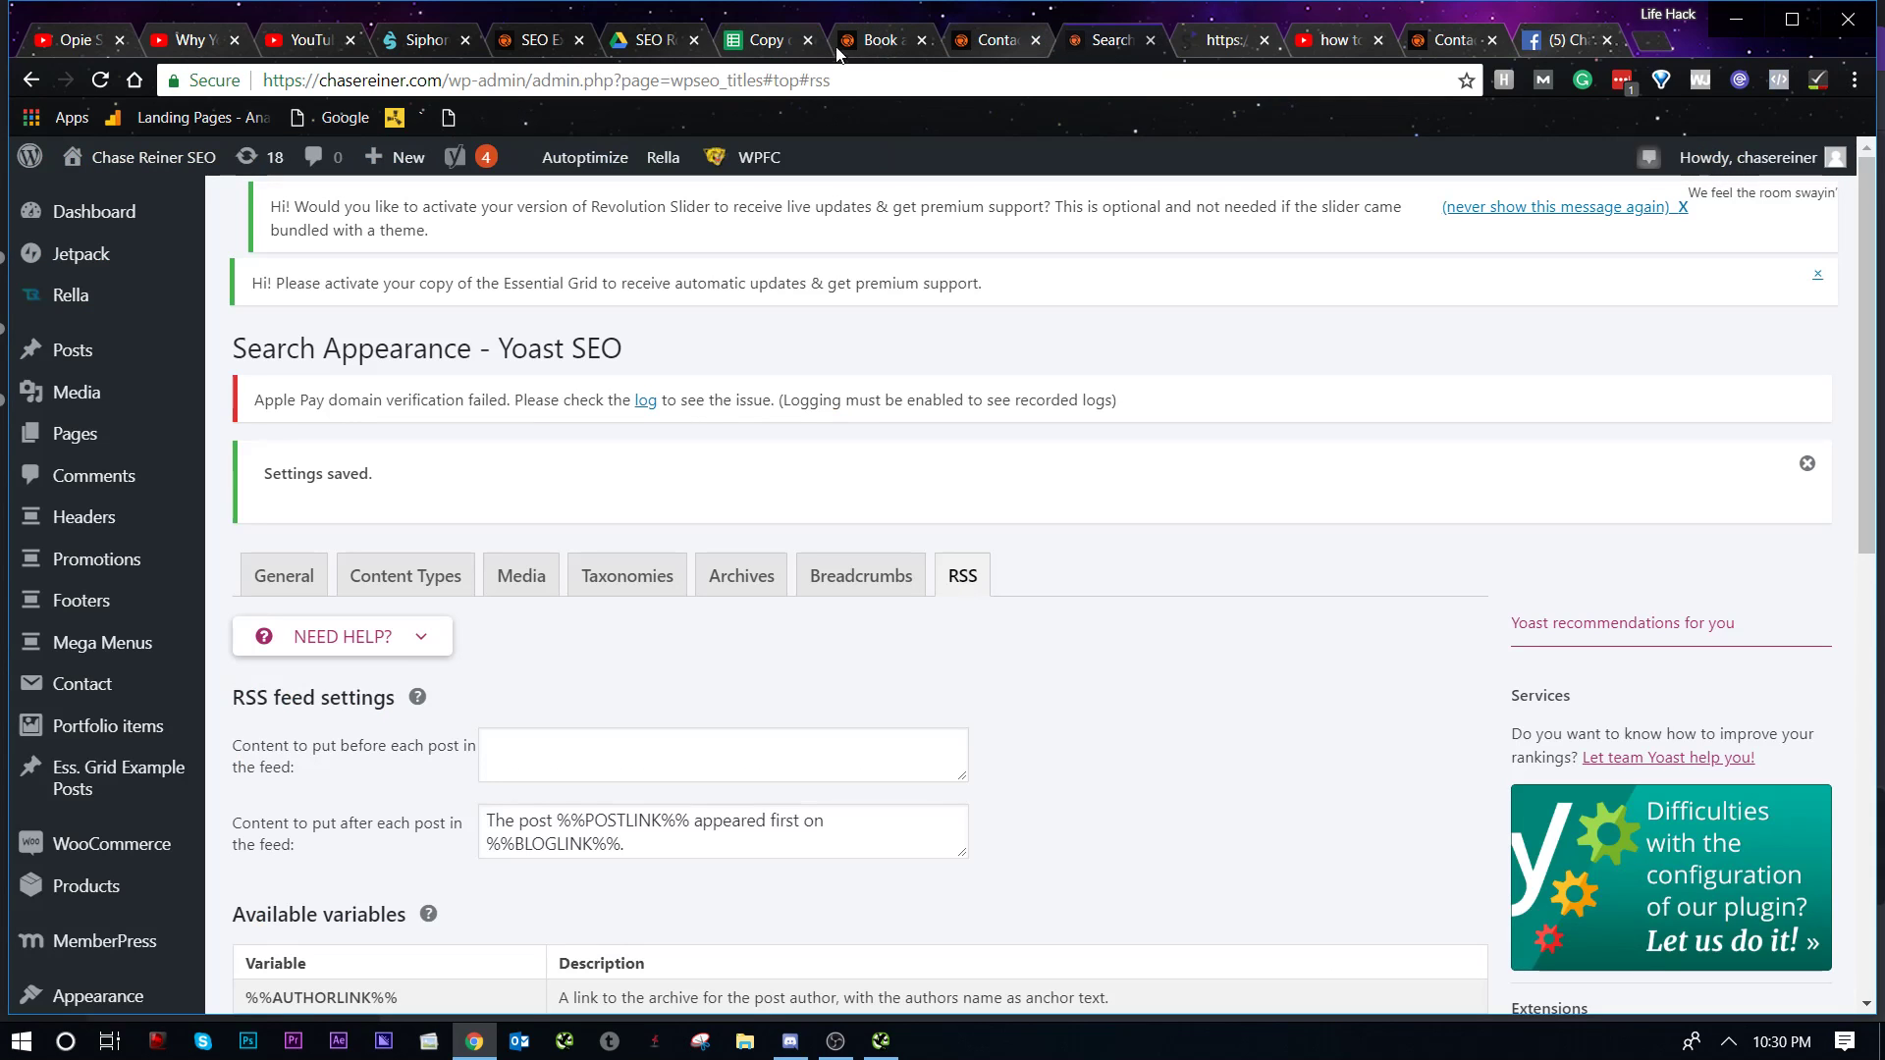
pyautogui.click(846, 42)
# Step: Select parts of the seo-roadmap URL, then move via the sheet to the live chasereiner.com site
pyautogui.moveTo(550, 85); pyautogui.dragTo(663, 81)
pyautogui.click(662, 81)
pyautogui.moveTo(335, 80); pyautogui.dragTo(392, 80)
pyautogui.click(560, 82)
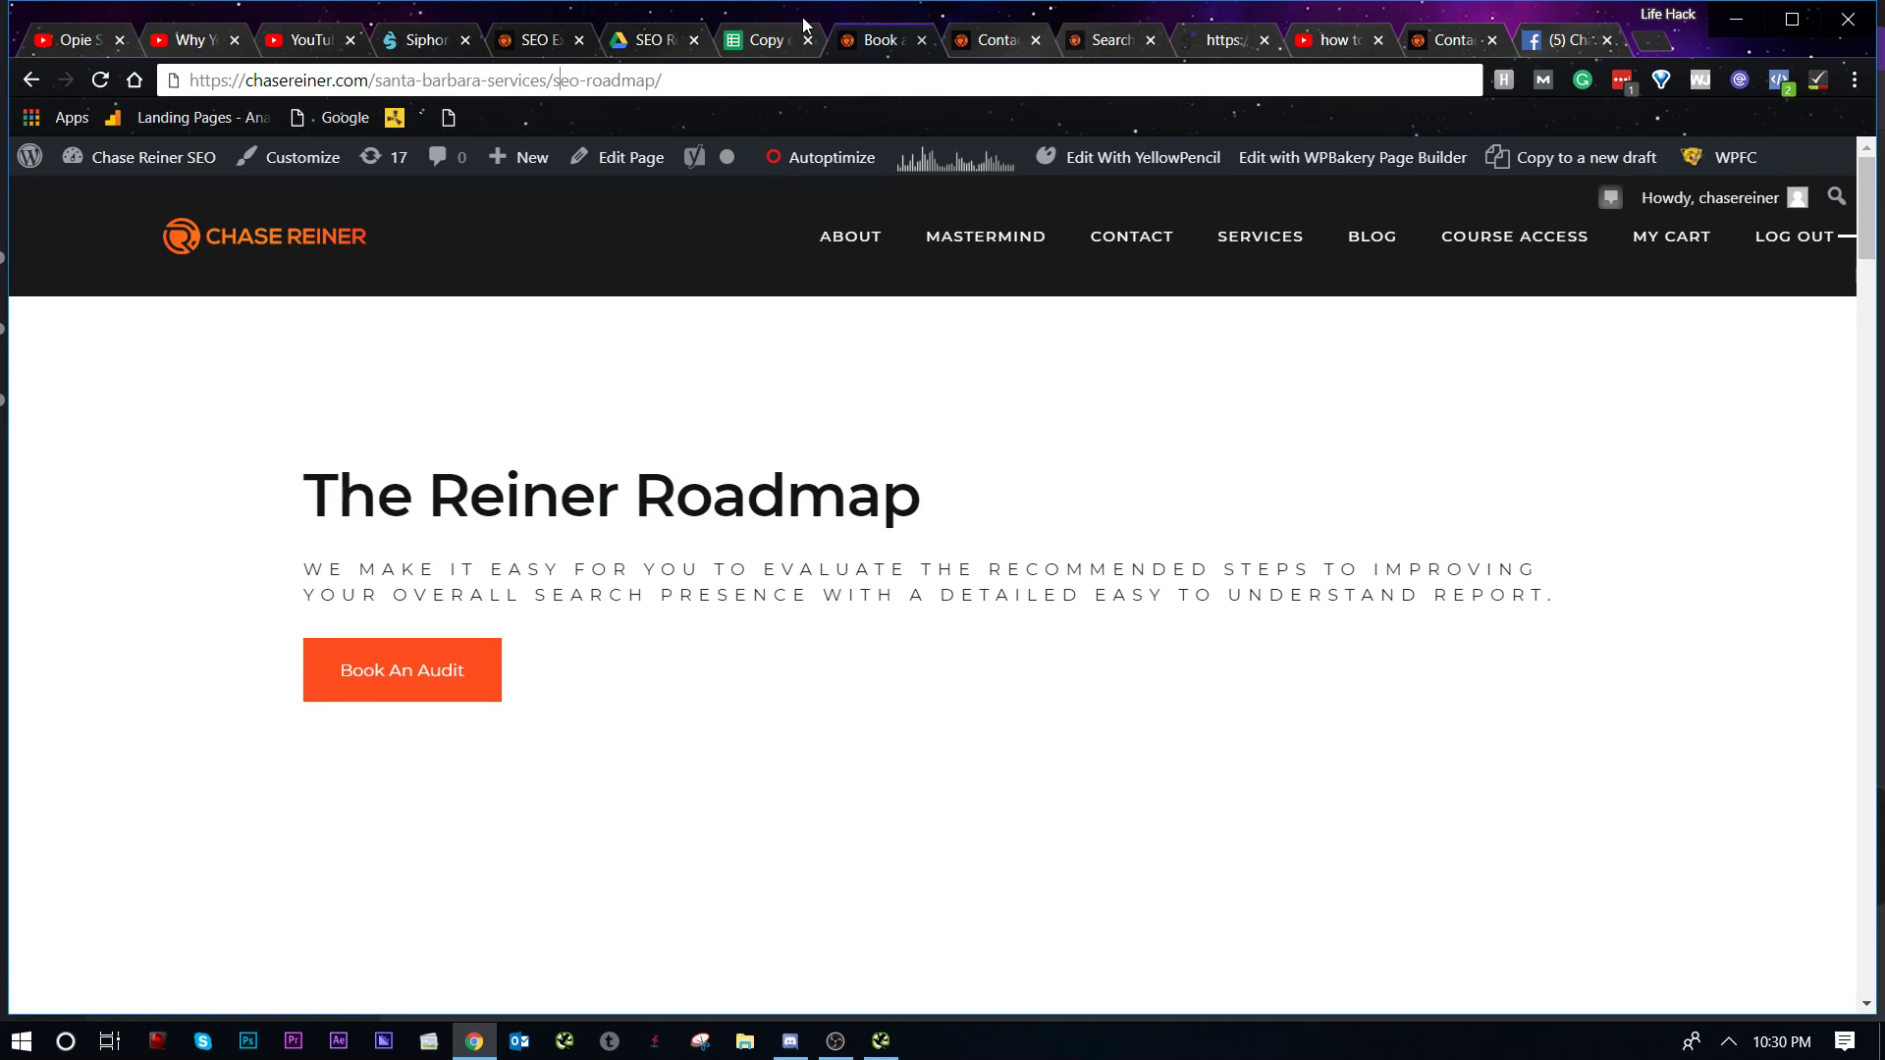
pyautogui.click(771, 41)
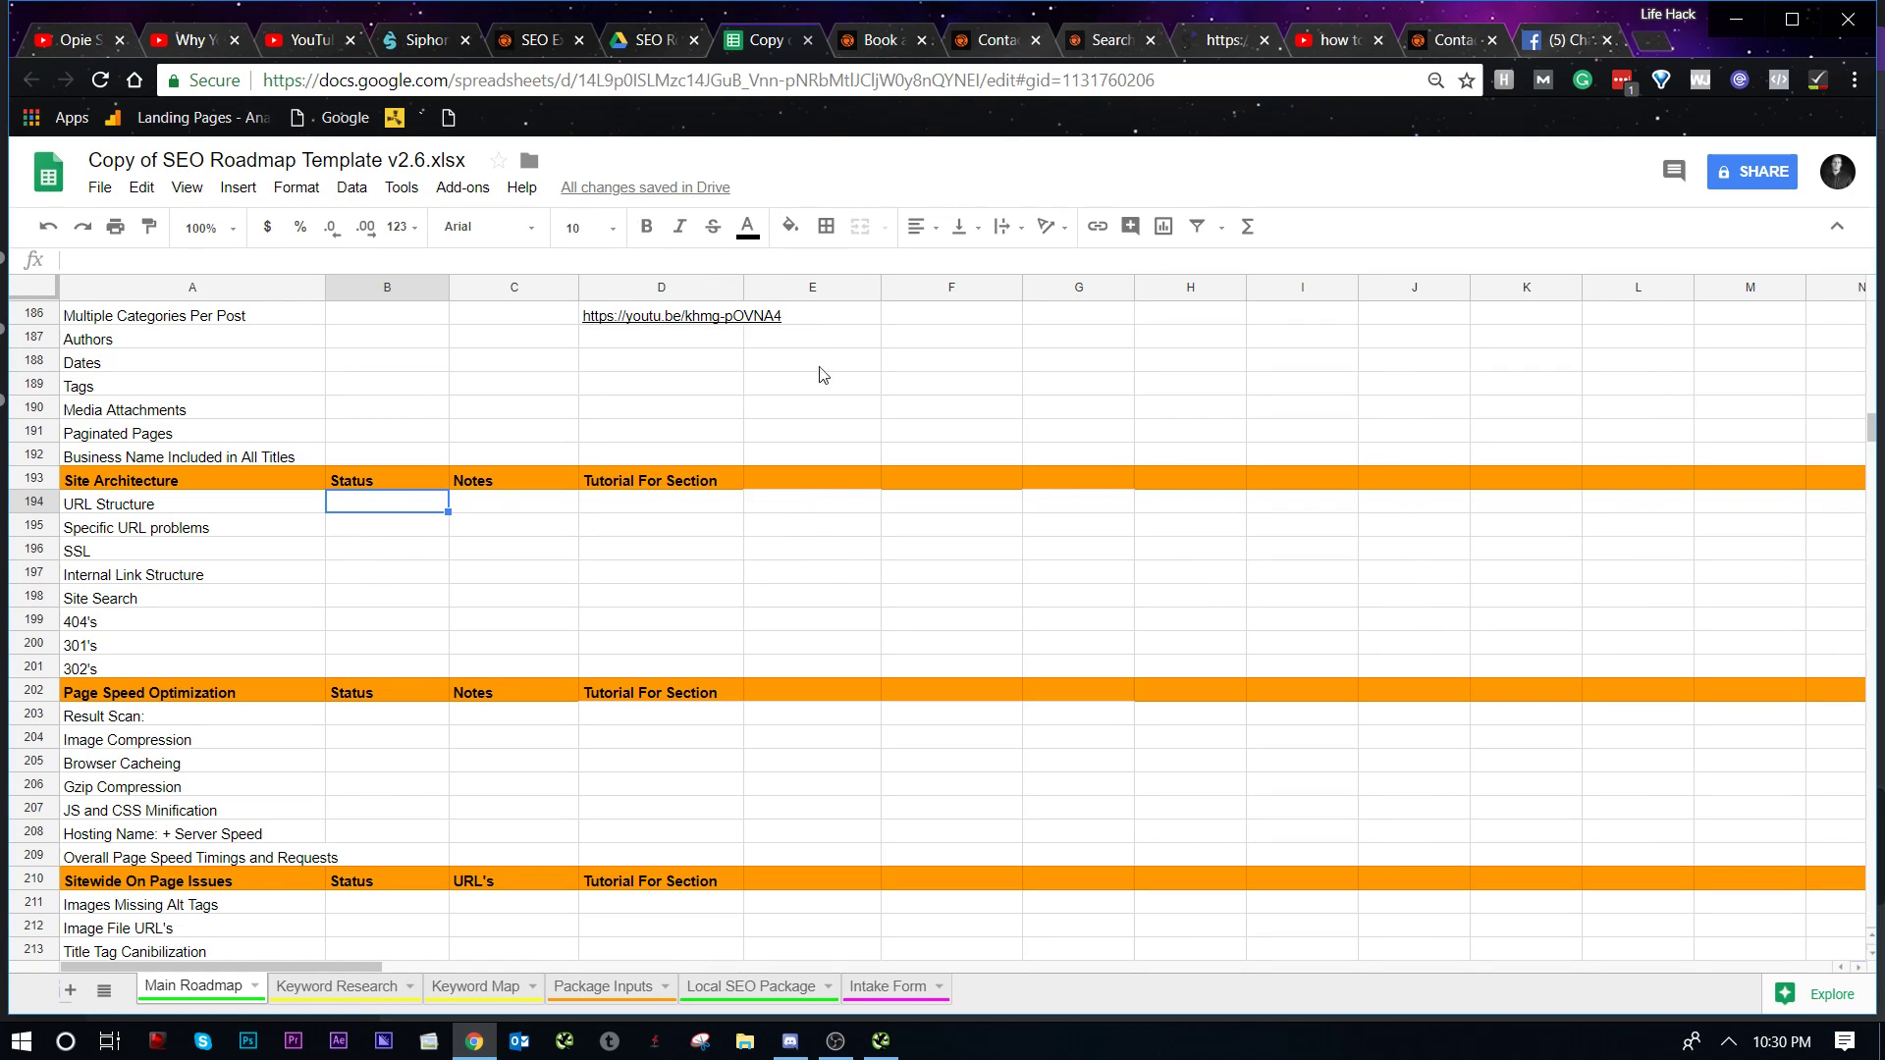
pyautogui.click(543, 45)
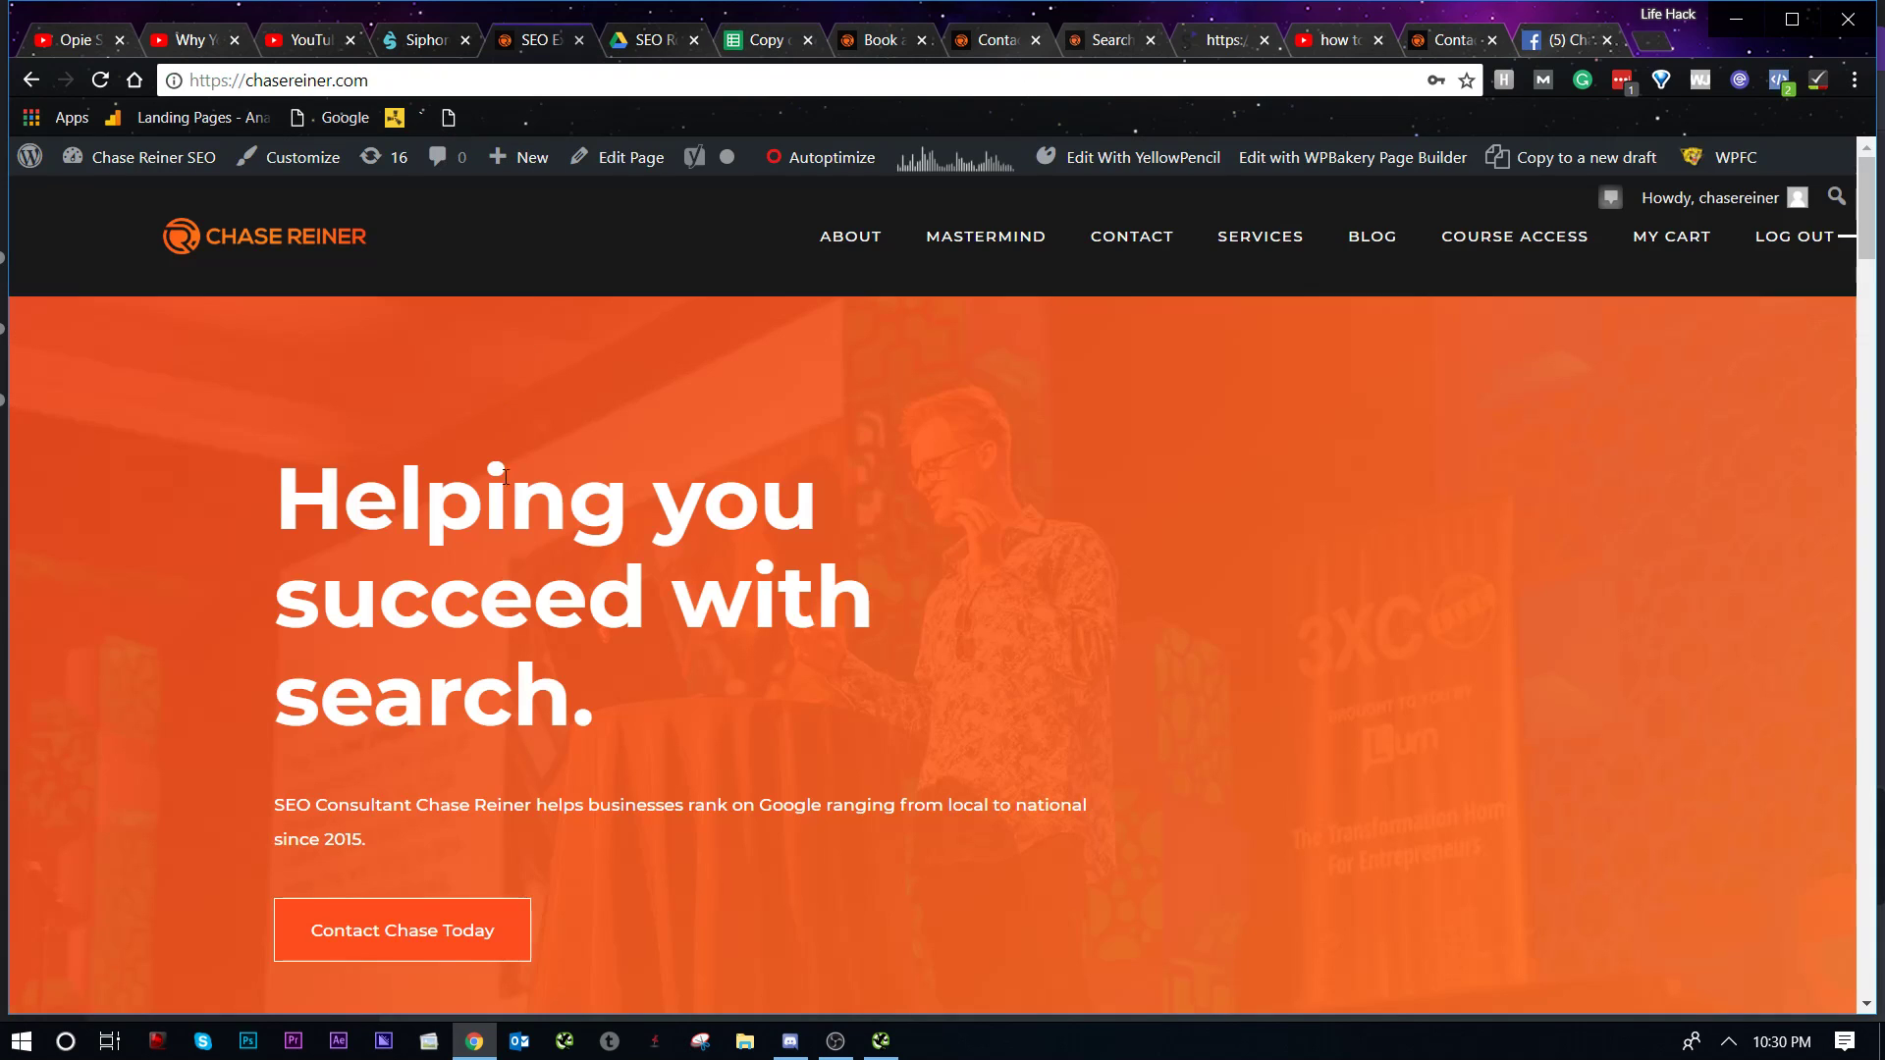
# Step: Search Plugins > Add New for 'eggplant redir', finding Eggplant 301 Redirects already active
pyautogui.click(143, 160)
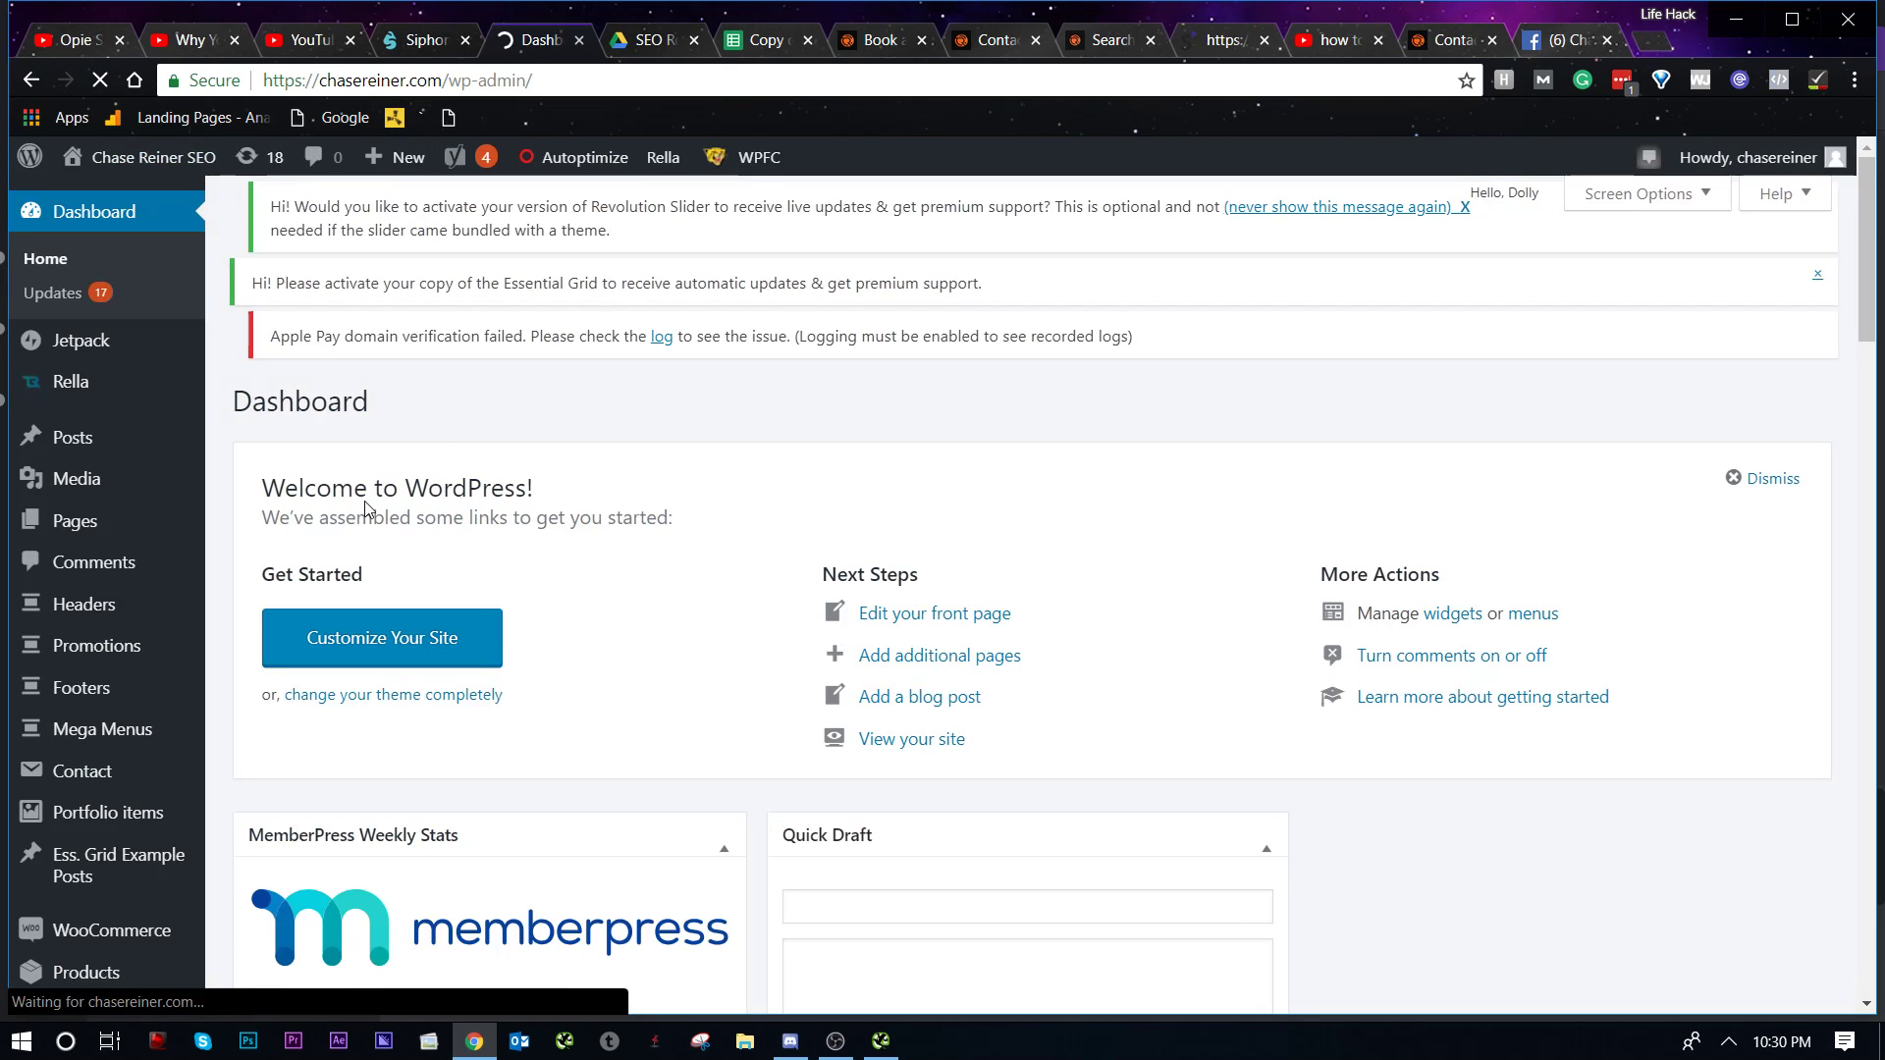
pyautogui.scroll(-1, 218, 548)
pyautogui.scroll(-6, 218, 548)
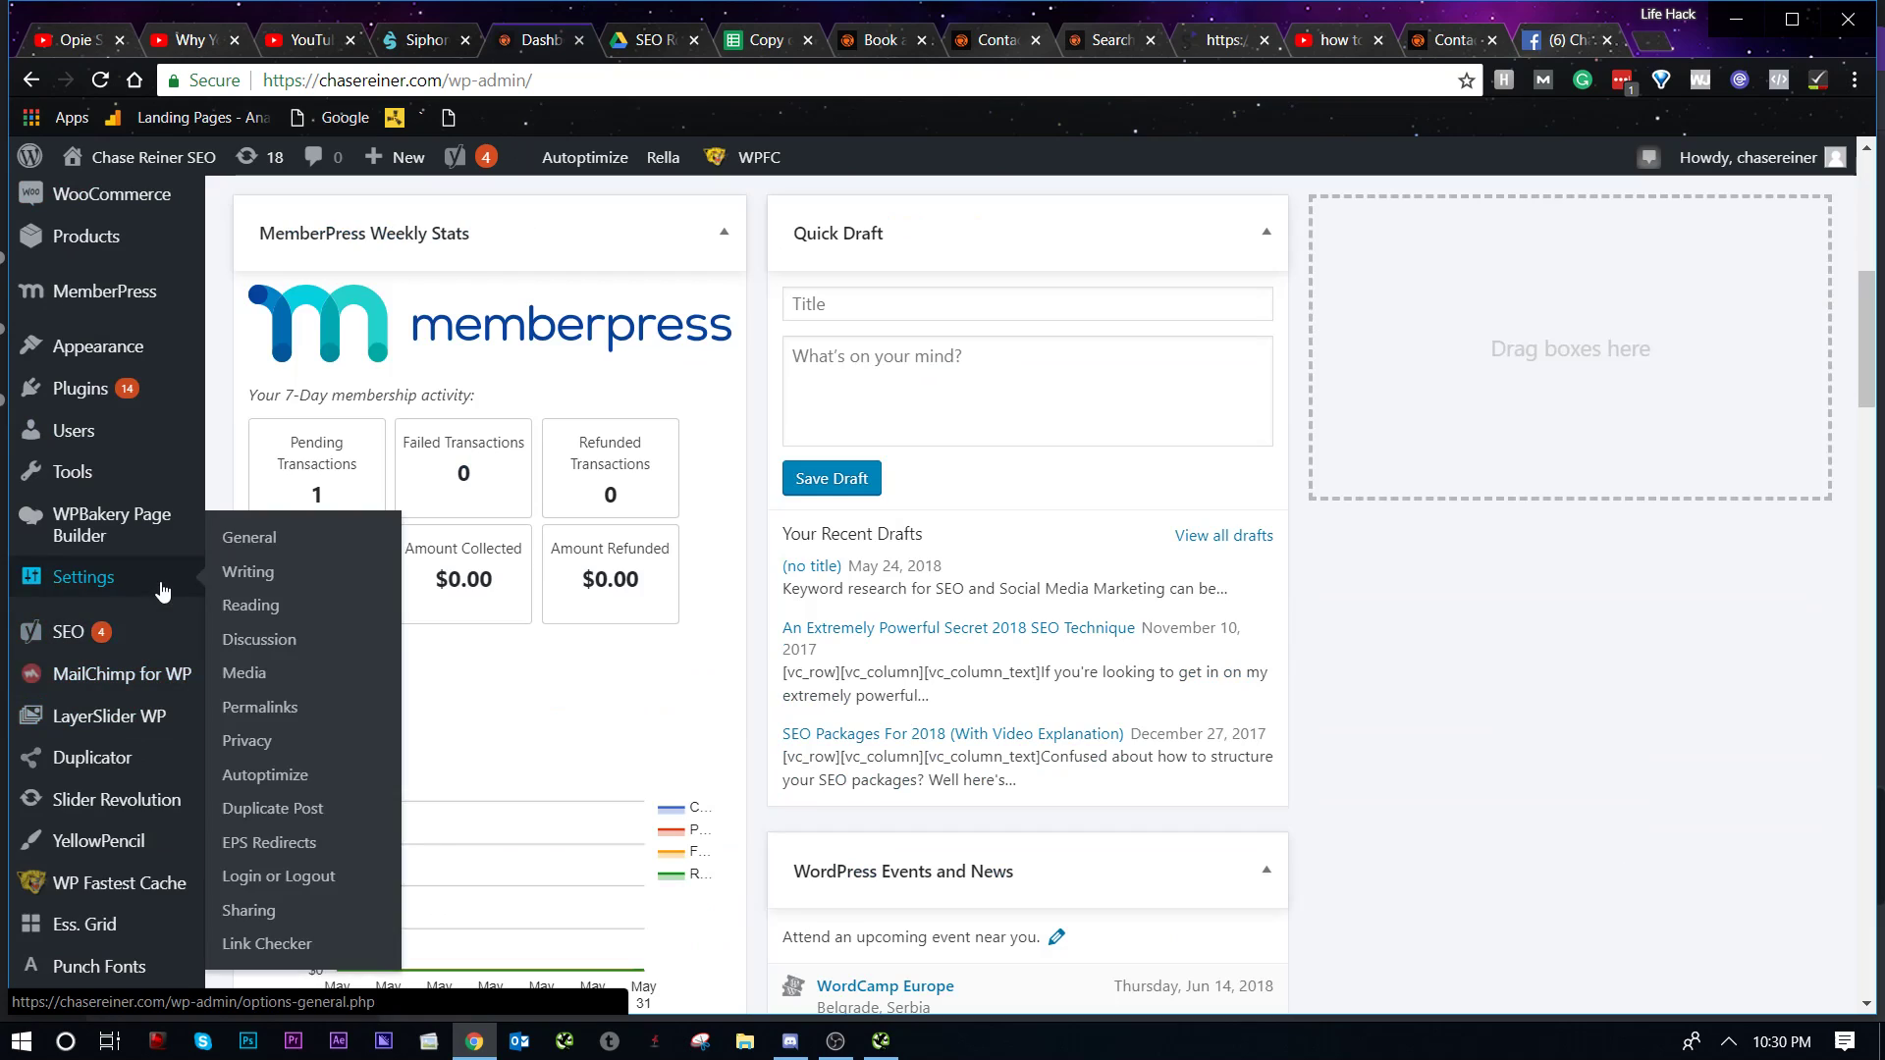
pyautogui.click(110, 385)
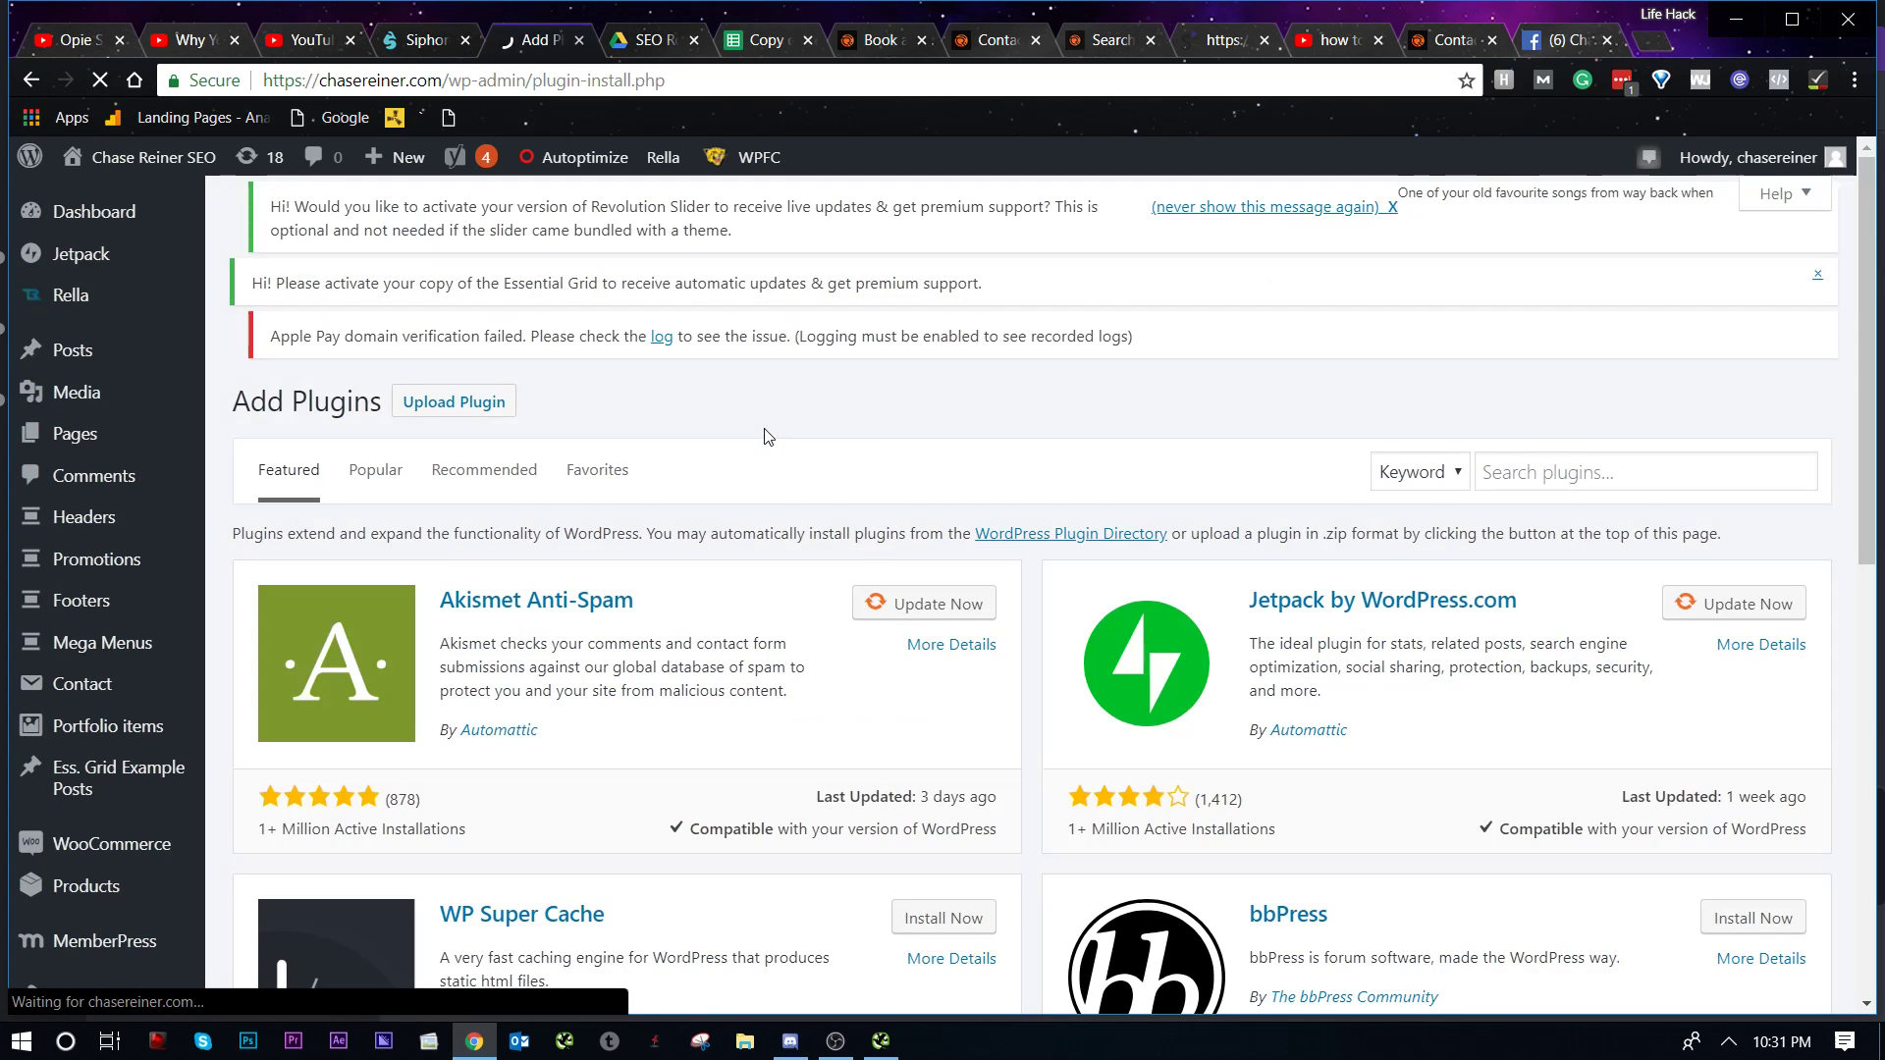
pyautogui.click(1504, 520)
pyautogui.write('e')
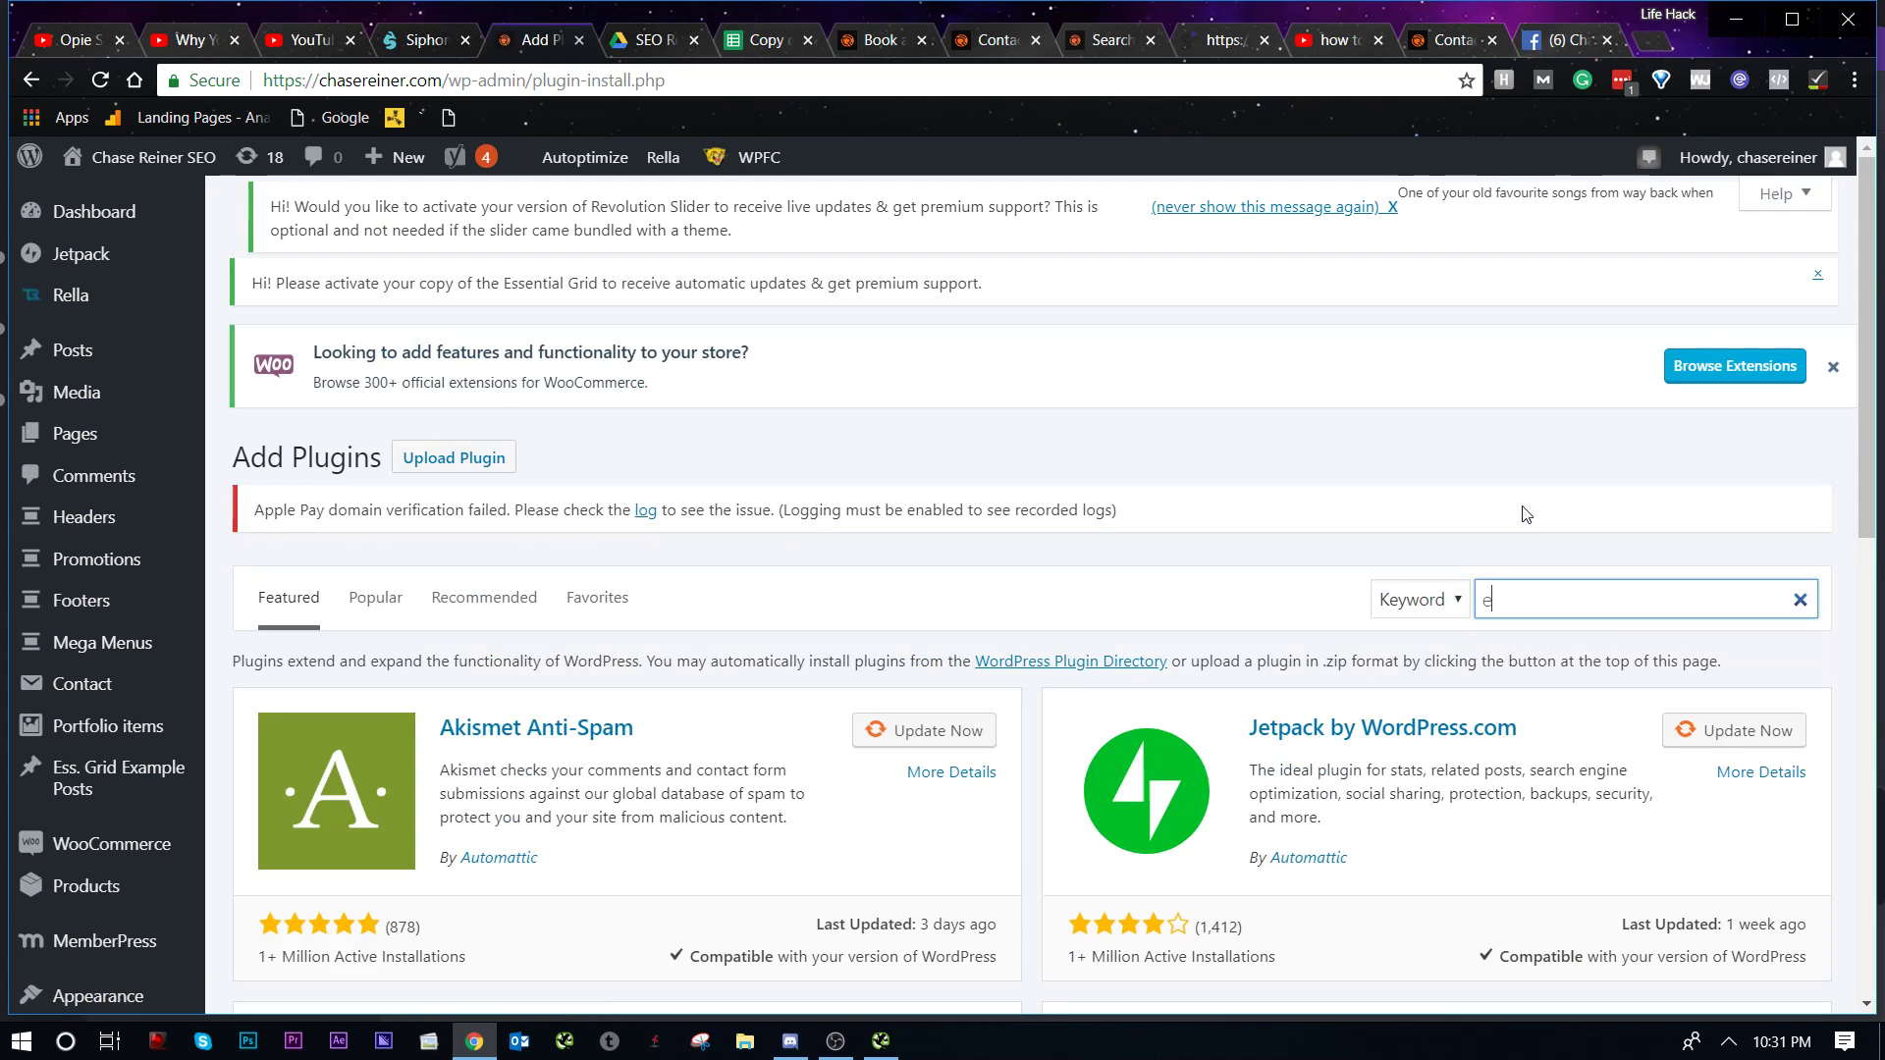
pyautogui.write('ggplant redirects')
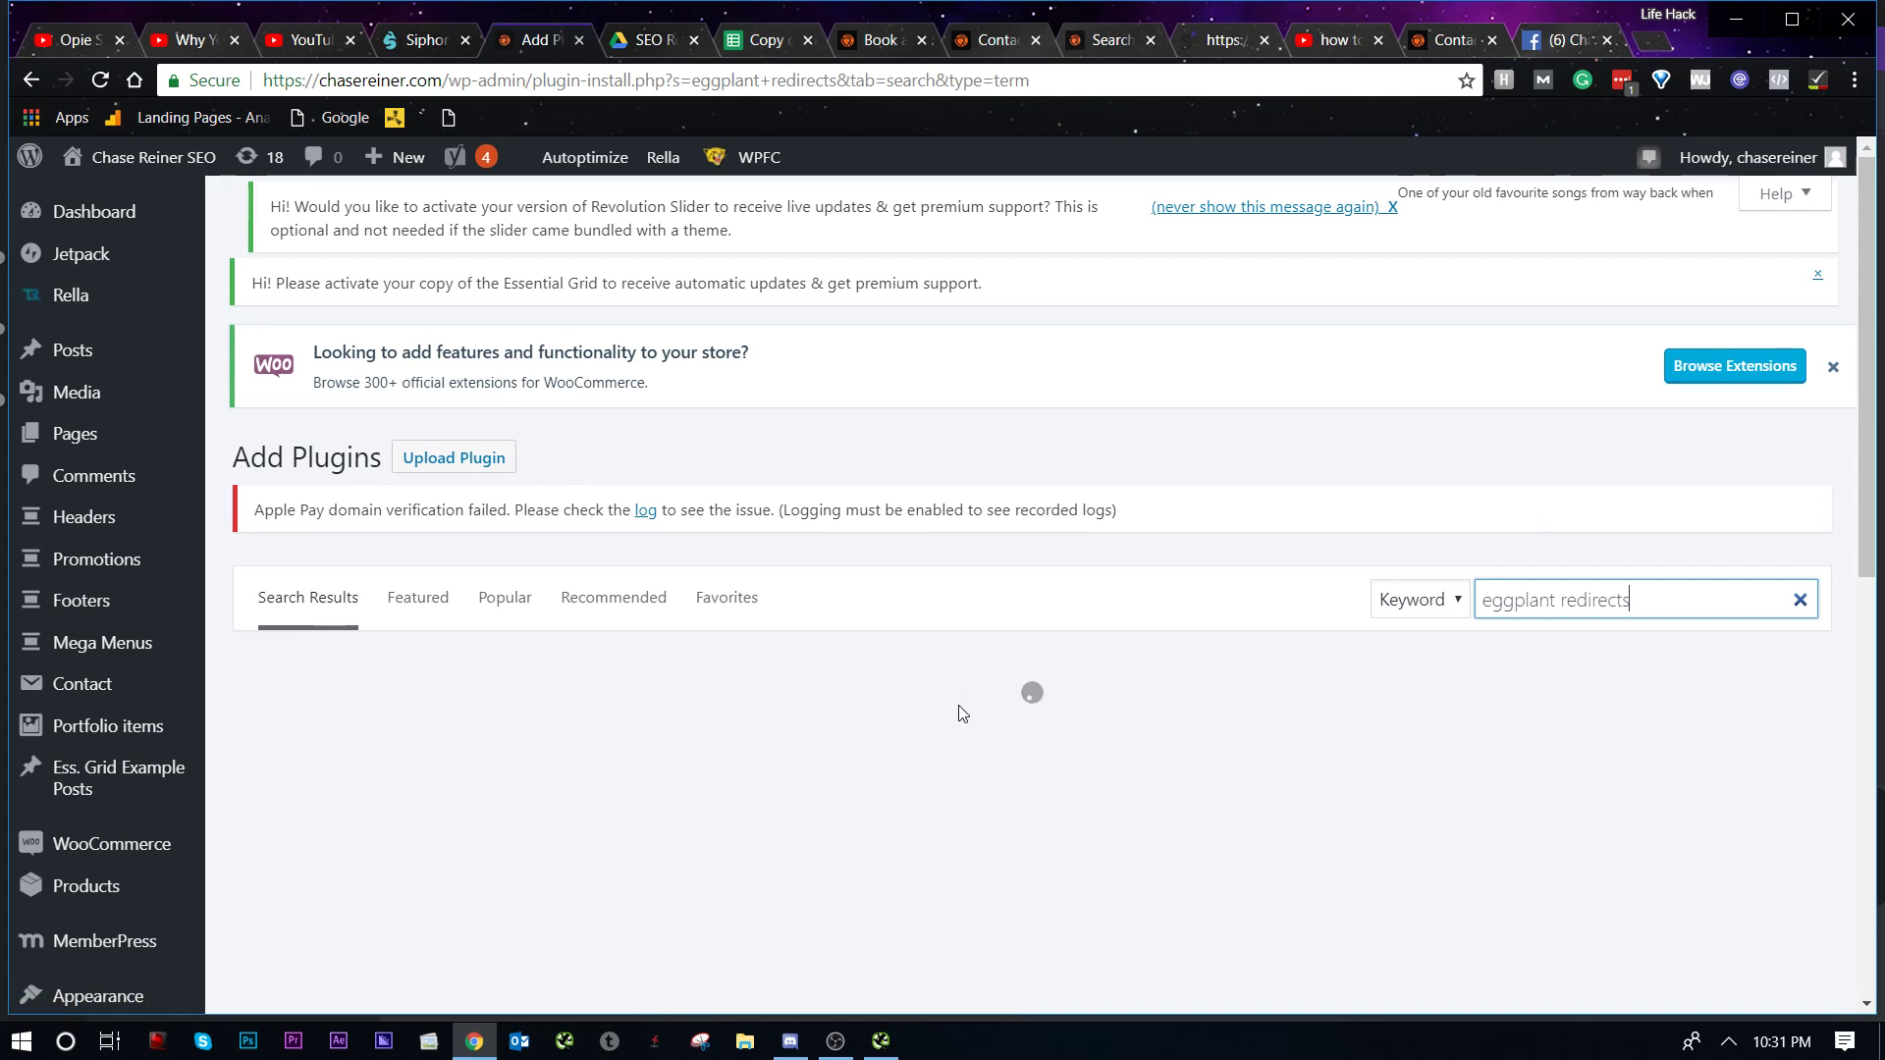
pyautogui.scroll(-4, 884, 677)
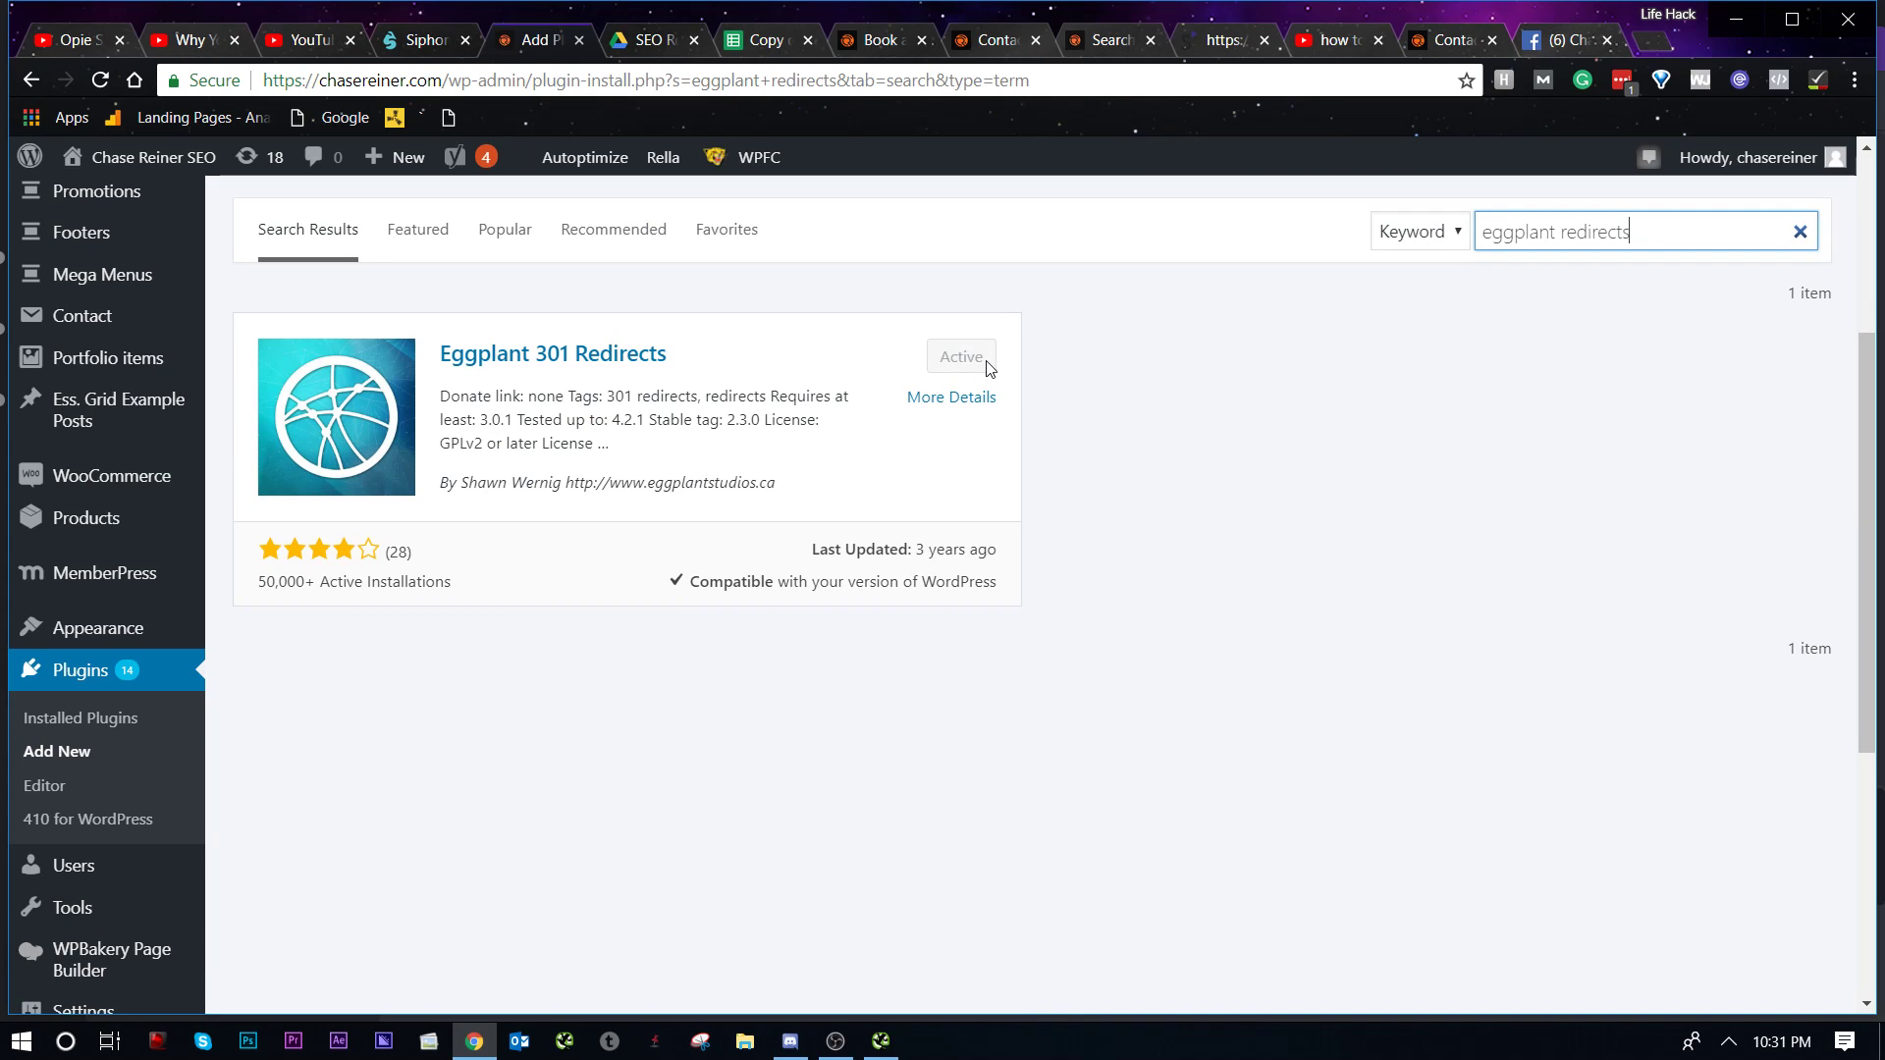
pyautogui.scroll(-5, 673, 463)
# Step: Open EPS Redirects settings and review redirect 30's target address without saving
pyautogui.moveTo(149, 546)
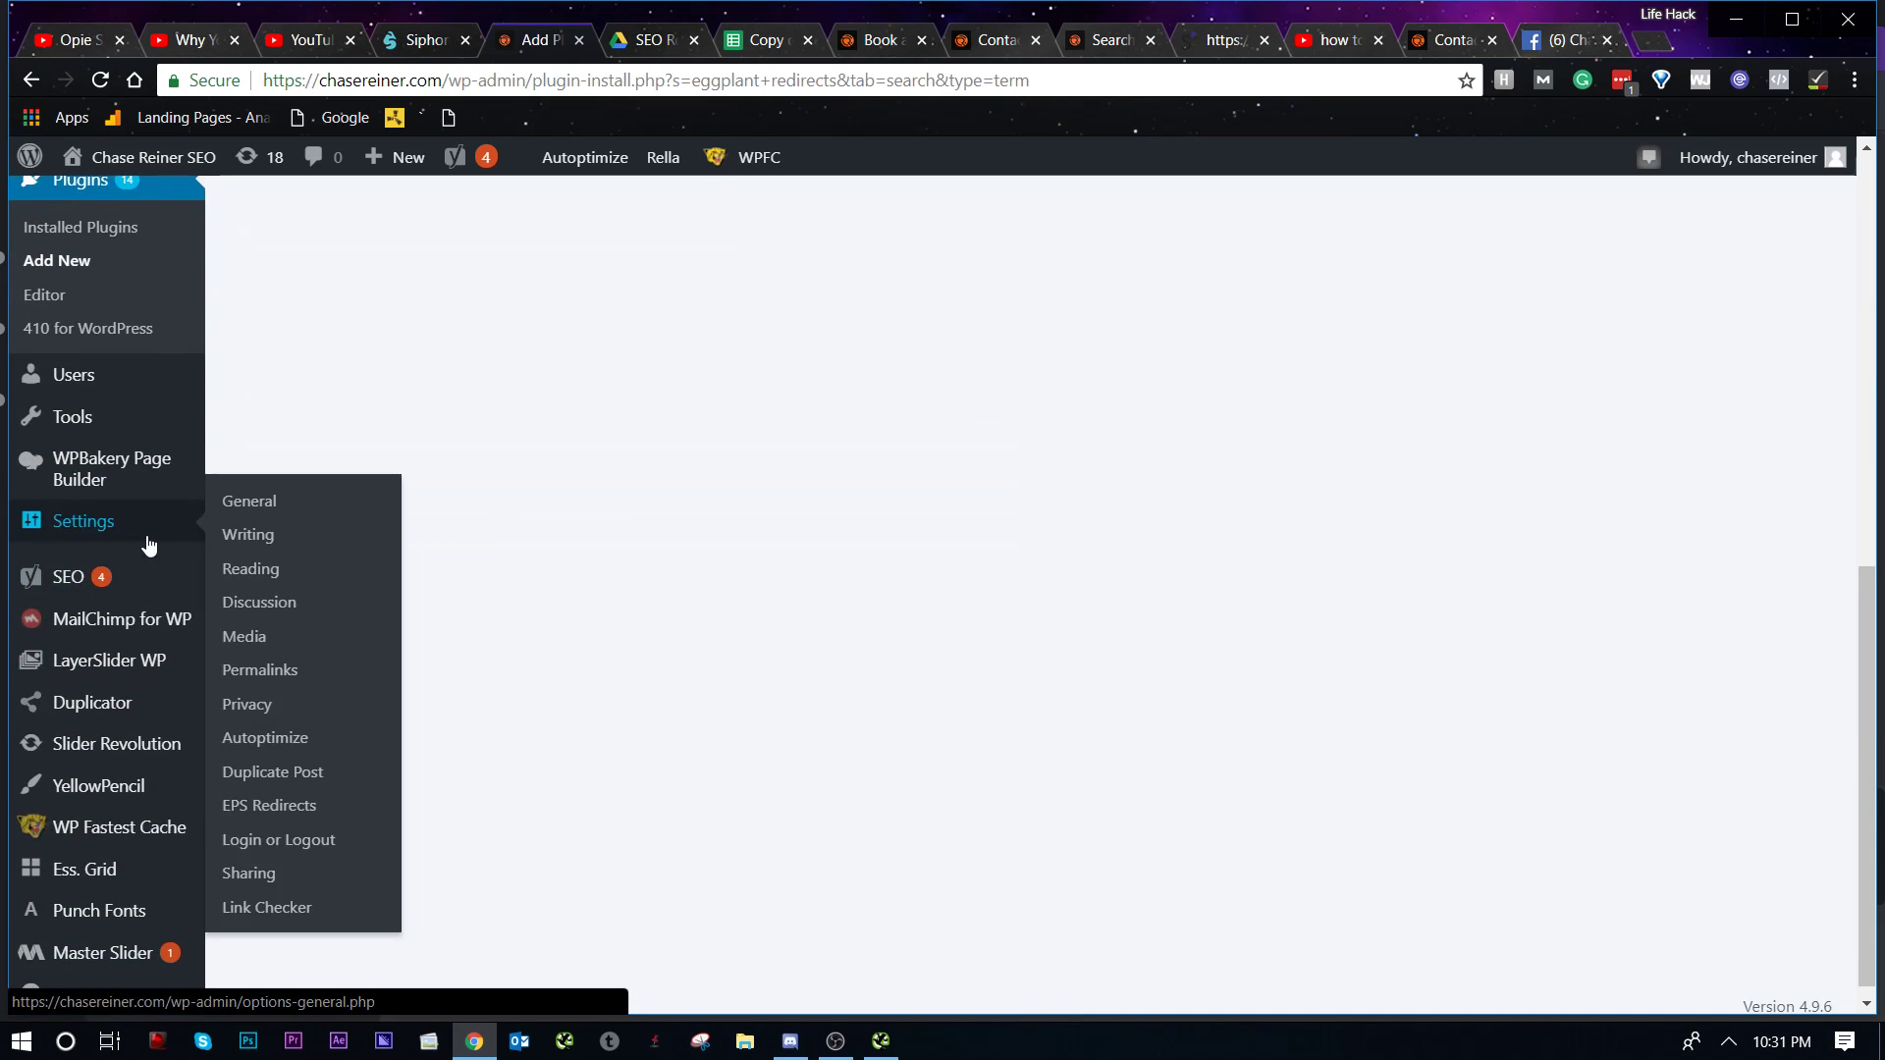
pyautogui.click(356, 813)
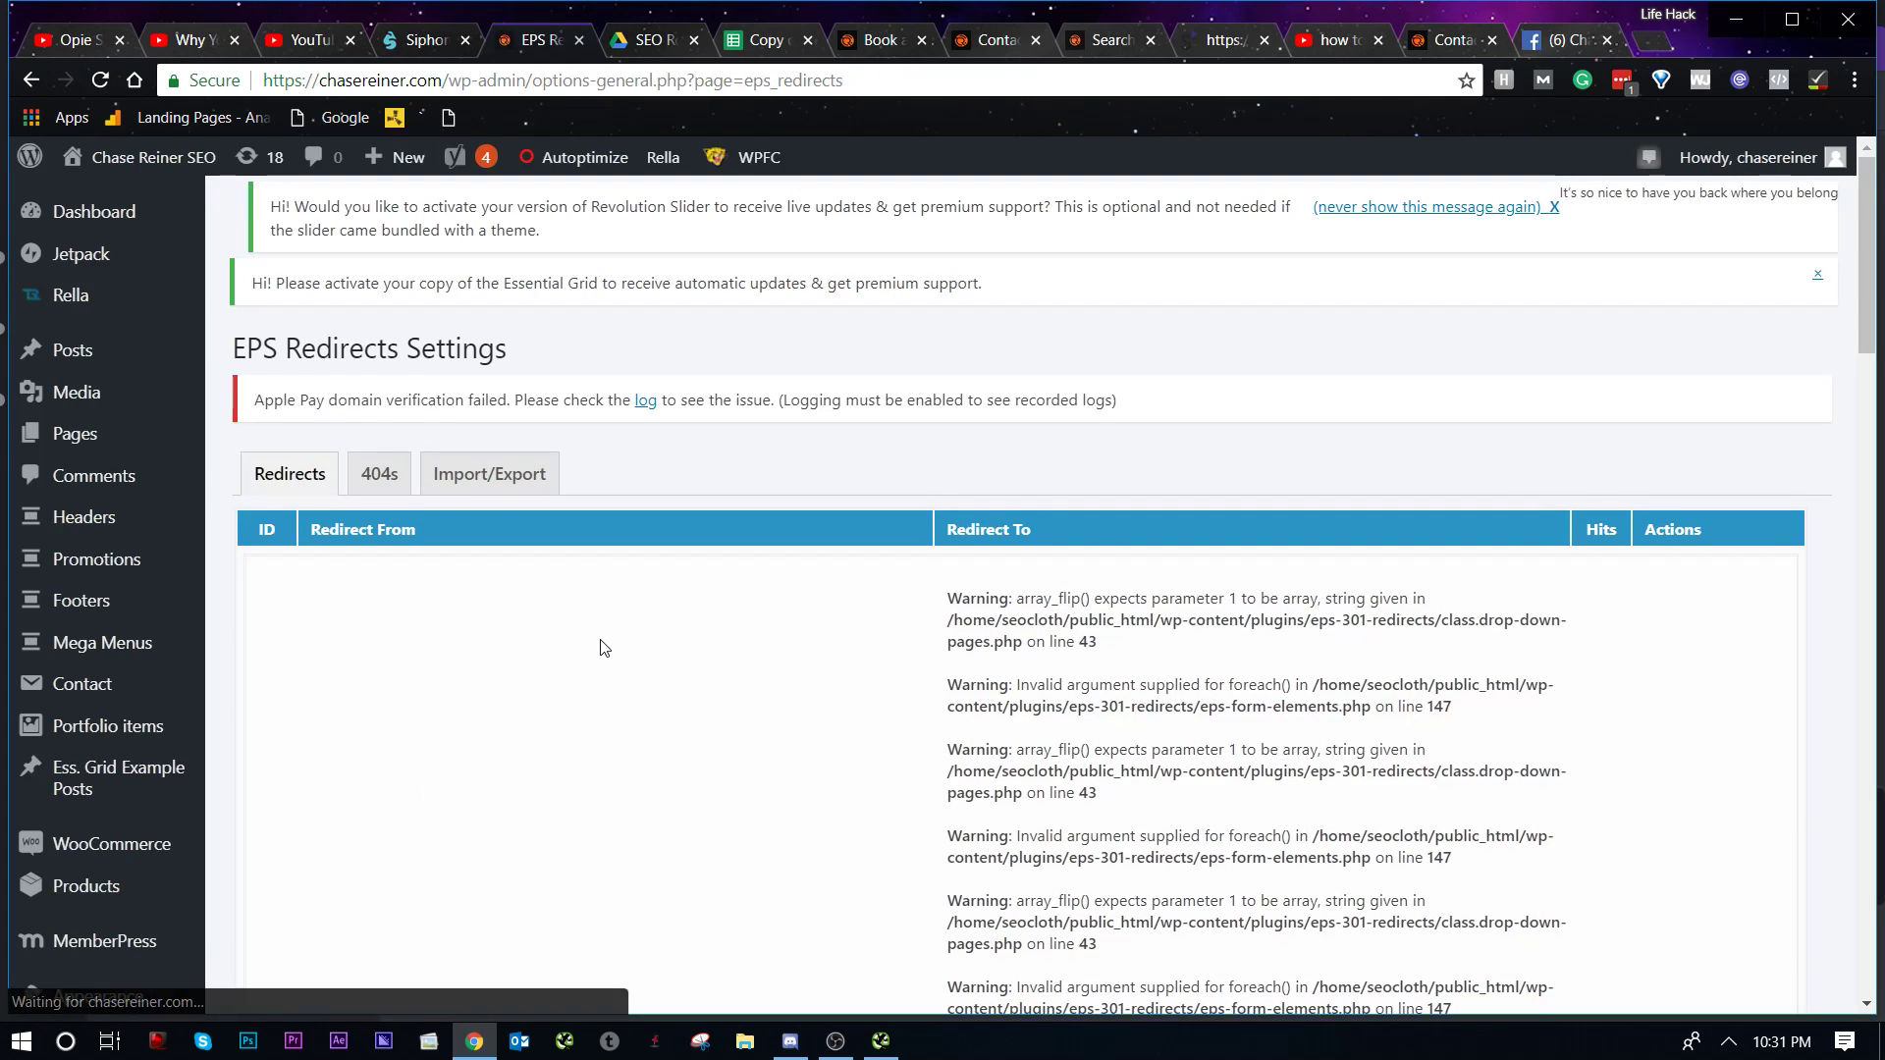
pyautogui.scroll(-5, 1111, 507)
pyautogui.scroll(-10, 1111, 507)
pyautogui.scroll(1, 1060, 608)
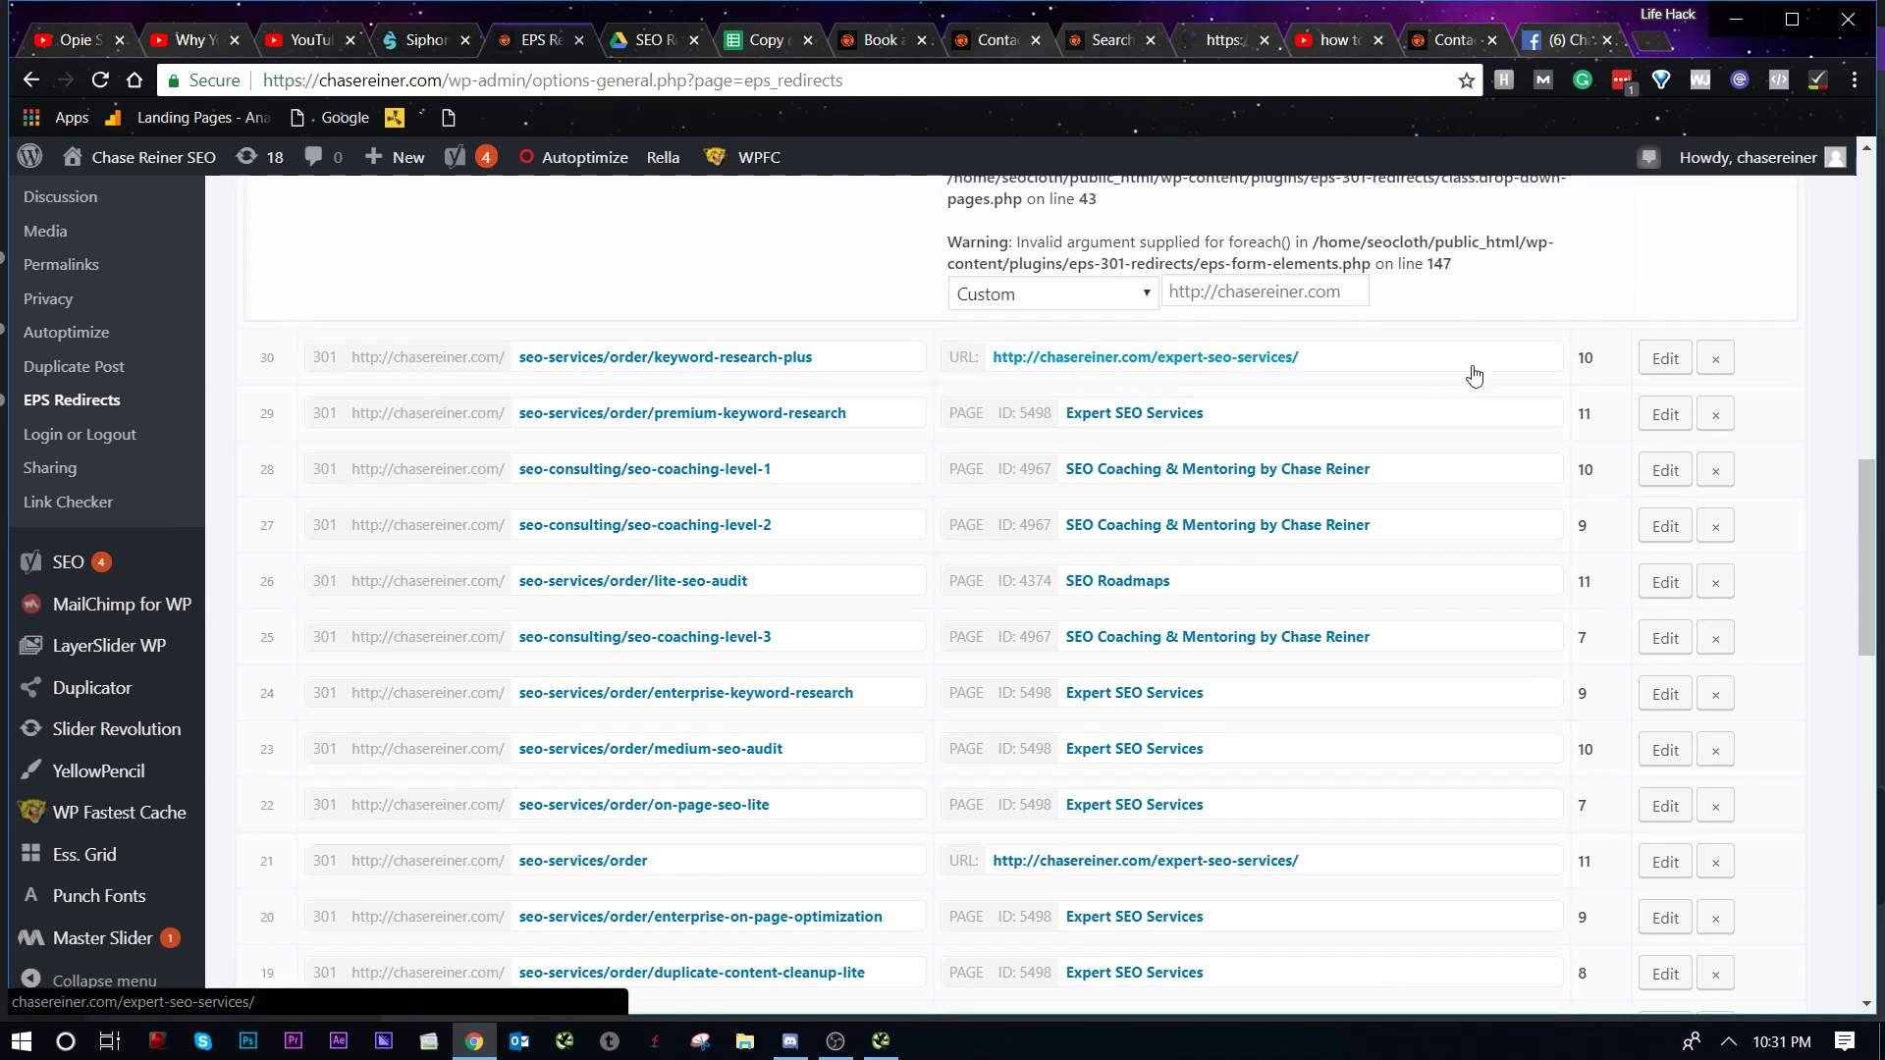
pyautogui.click(1666, 358)
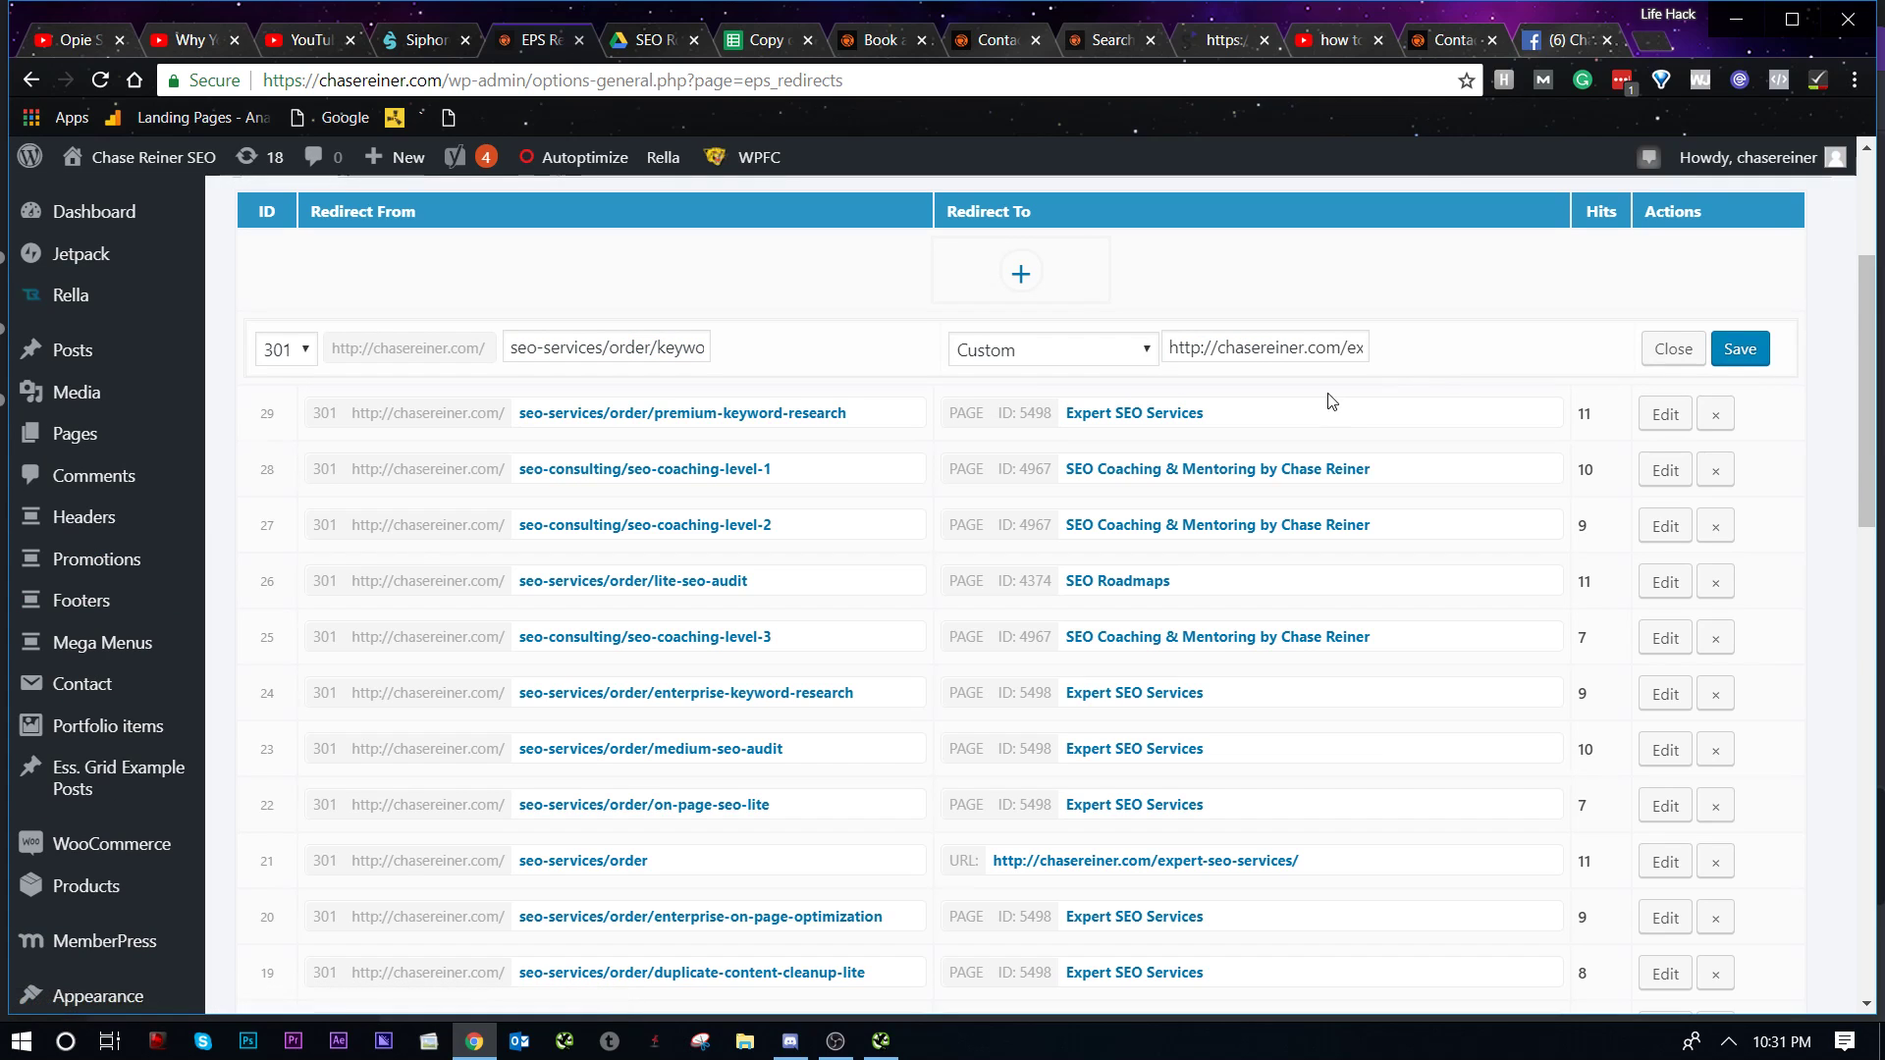
pyautogui.tripleClick(1332, 353)
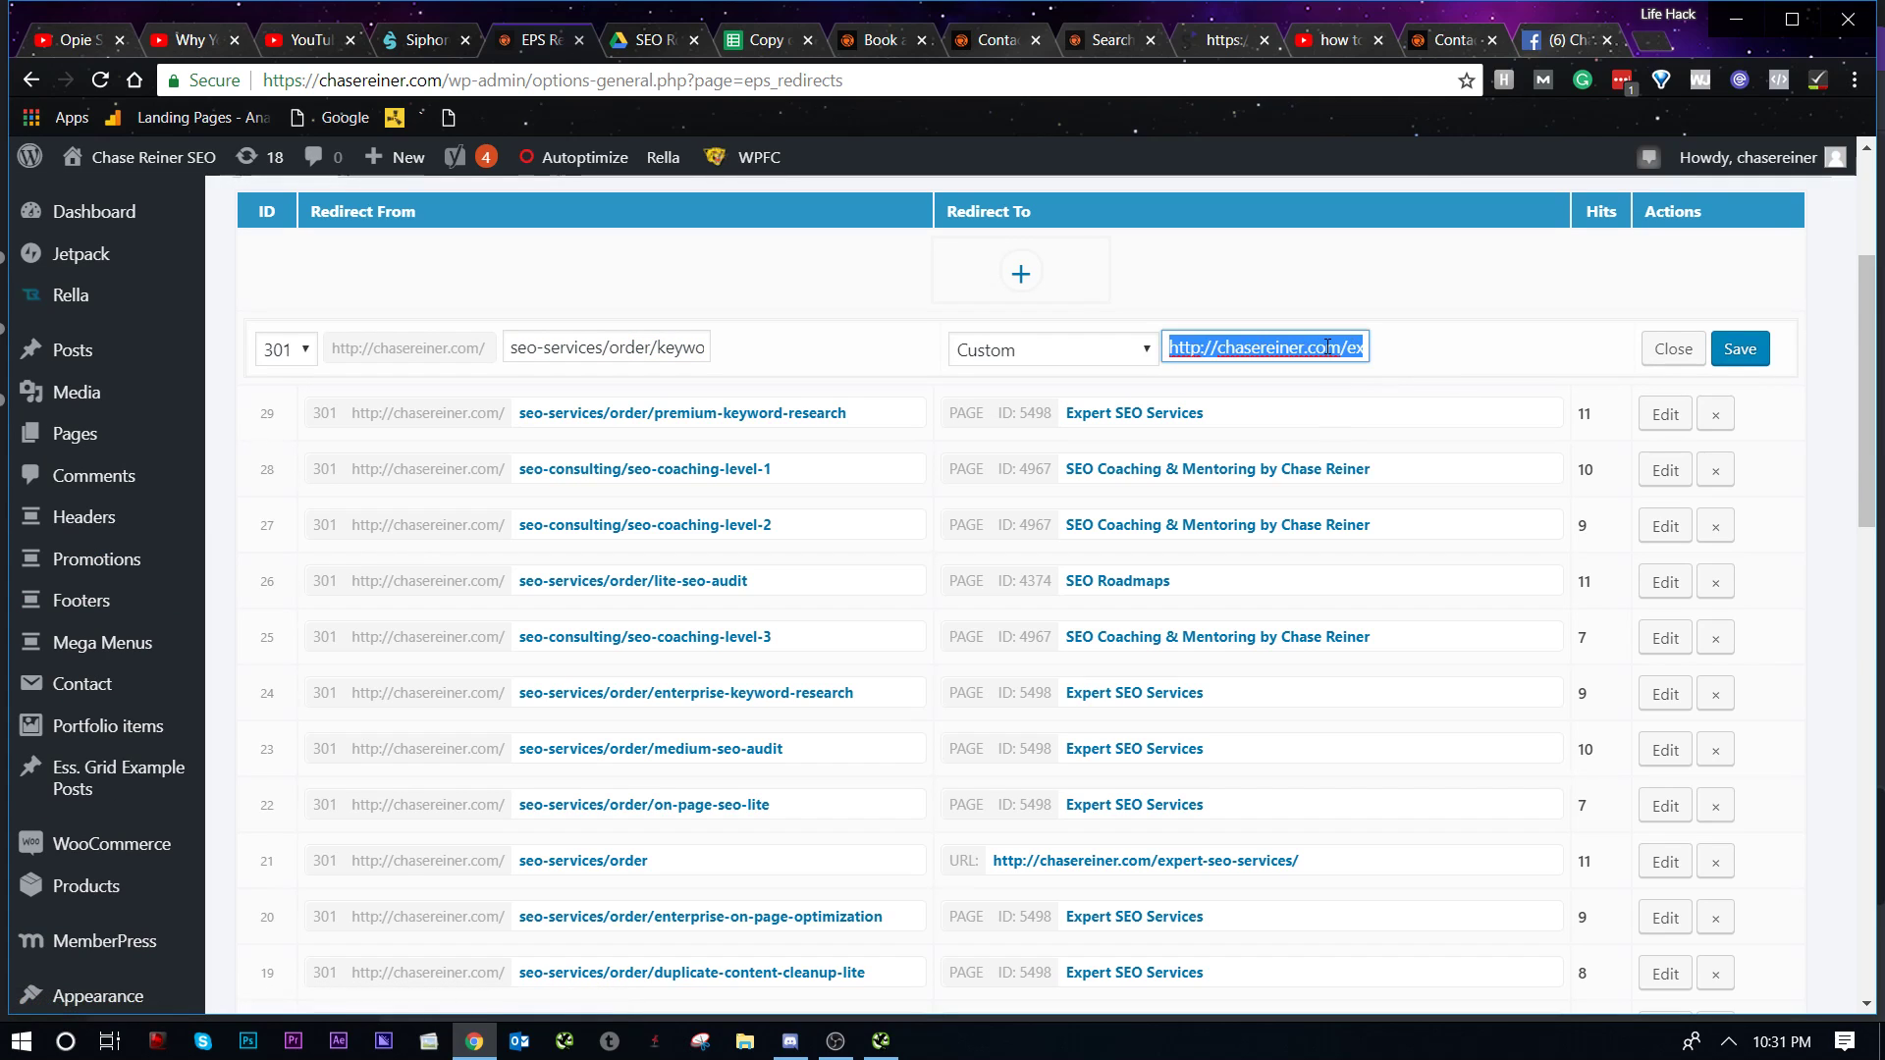
pyautogui.click(1673, 350)
# Step: Clear the Autoptimize cache and return to the SEO Roadmap spreadsheet
pyautogui.scroll(3, 1122, 520)
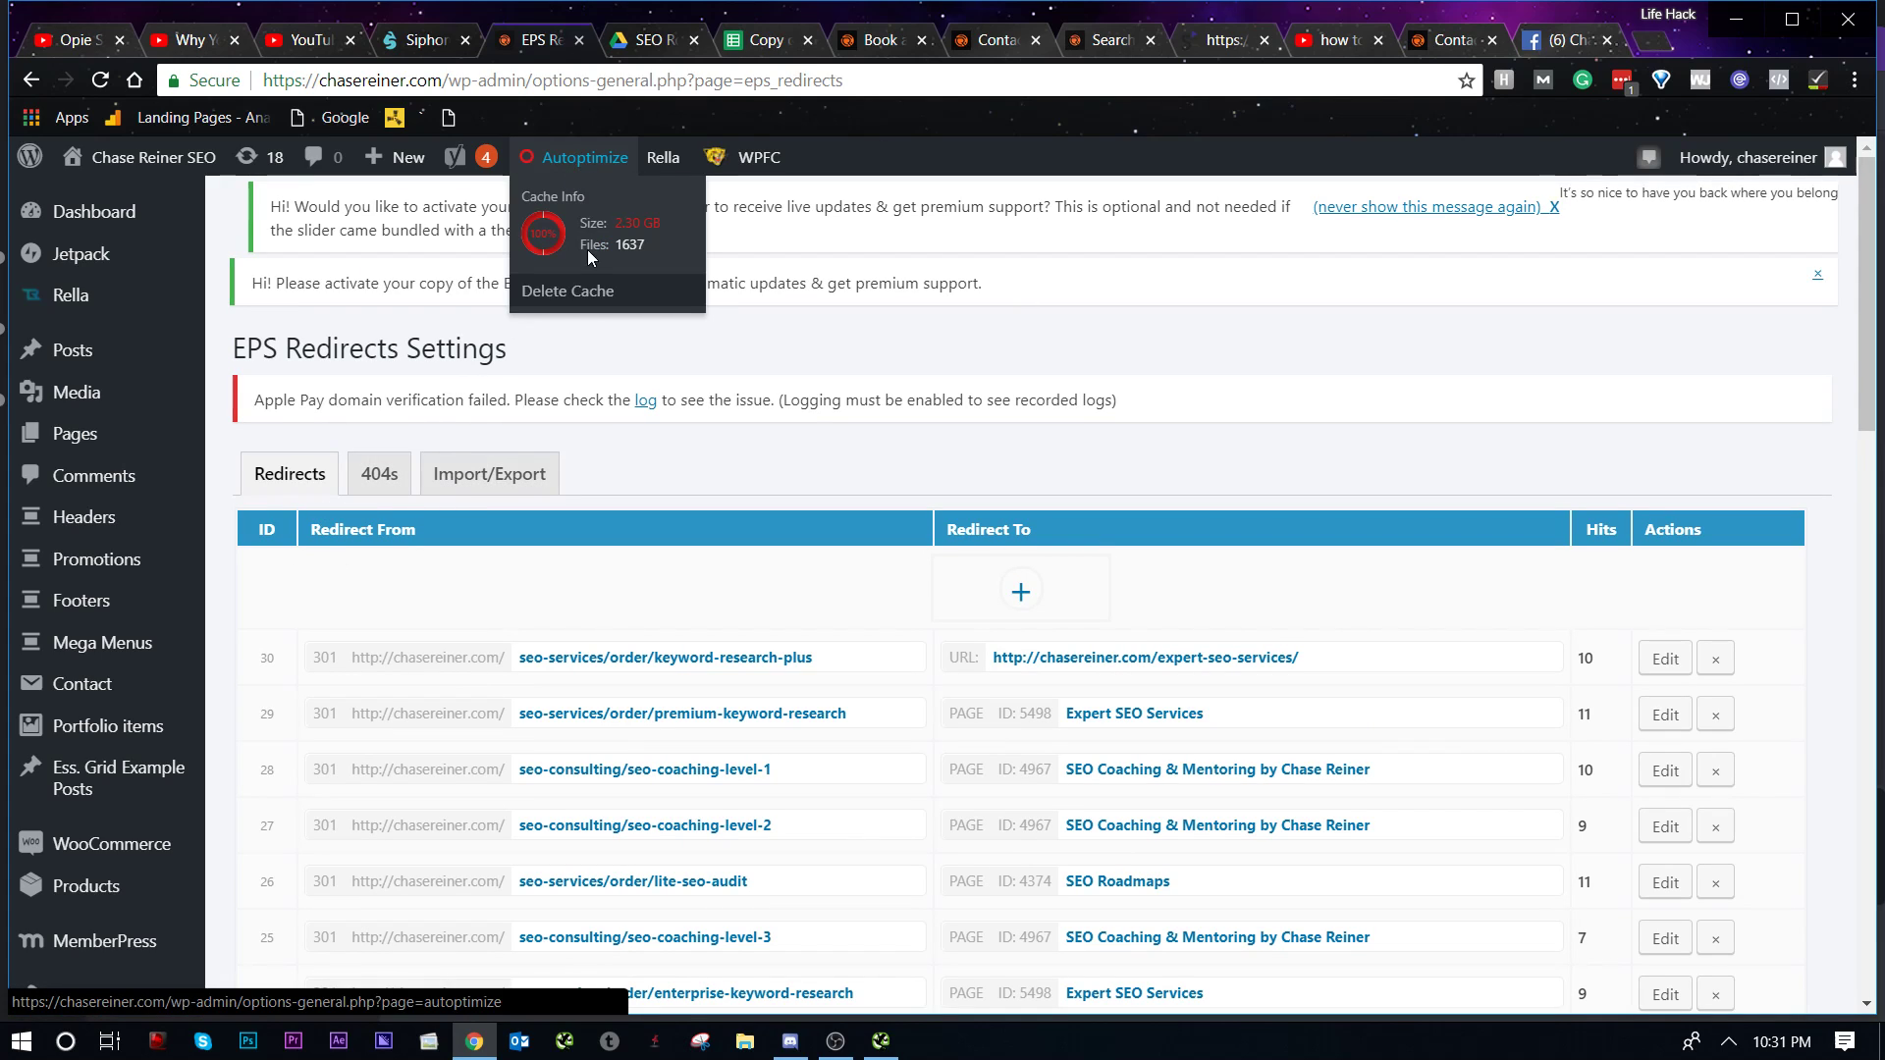
pyautogui.click(593, 291)
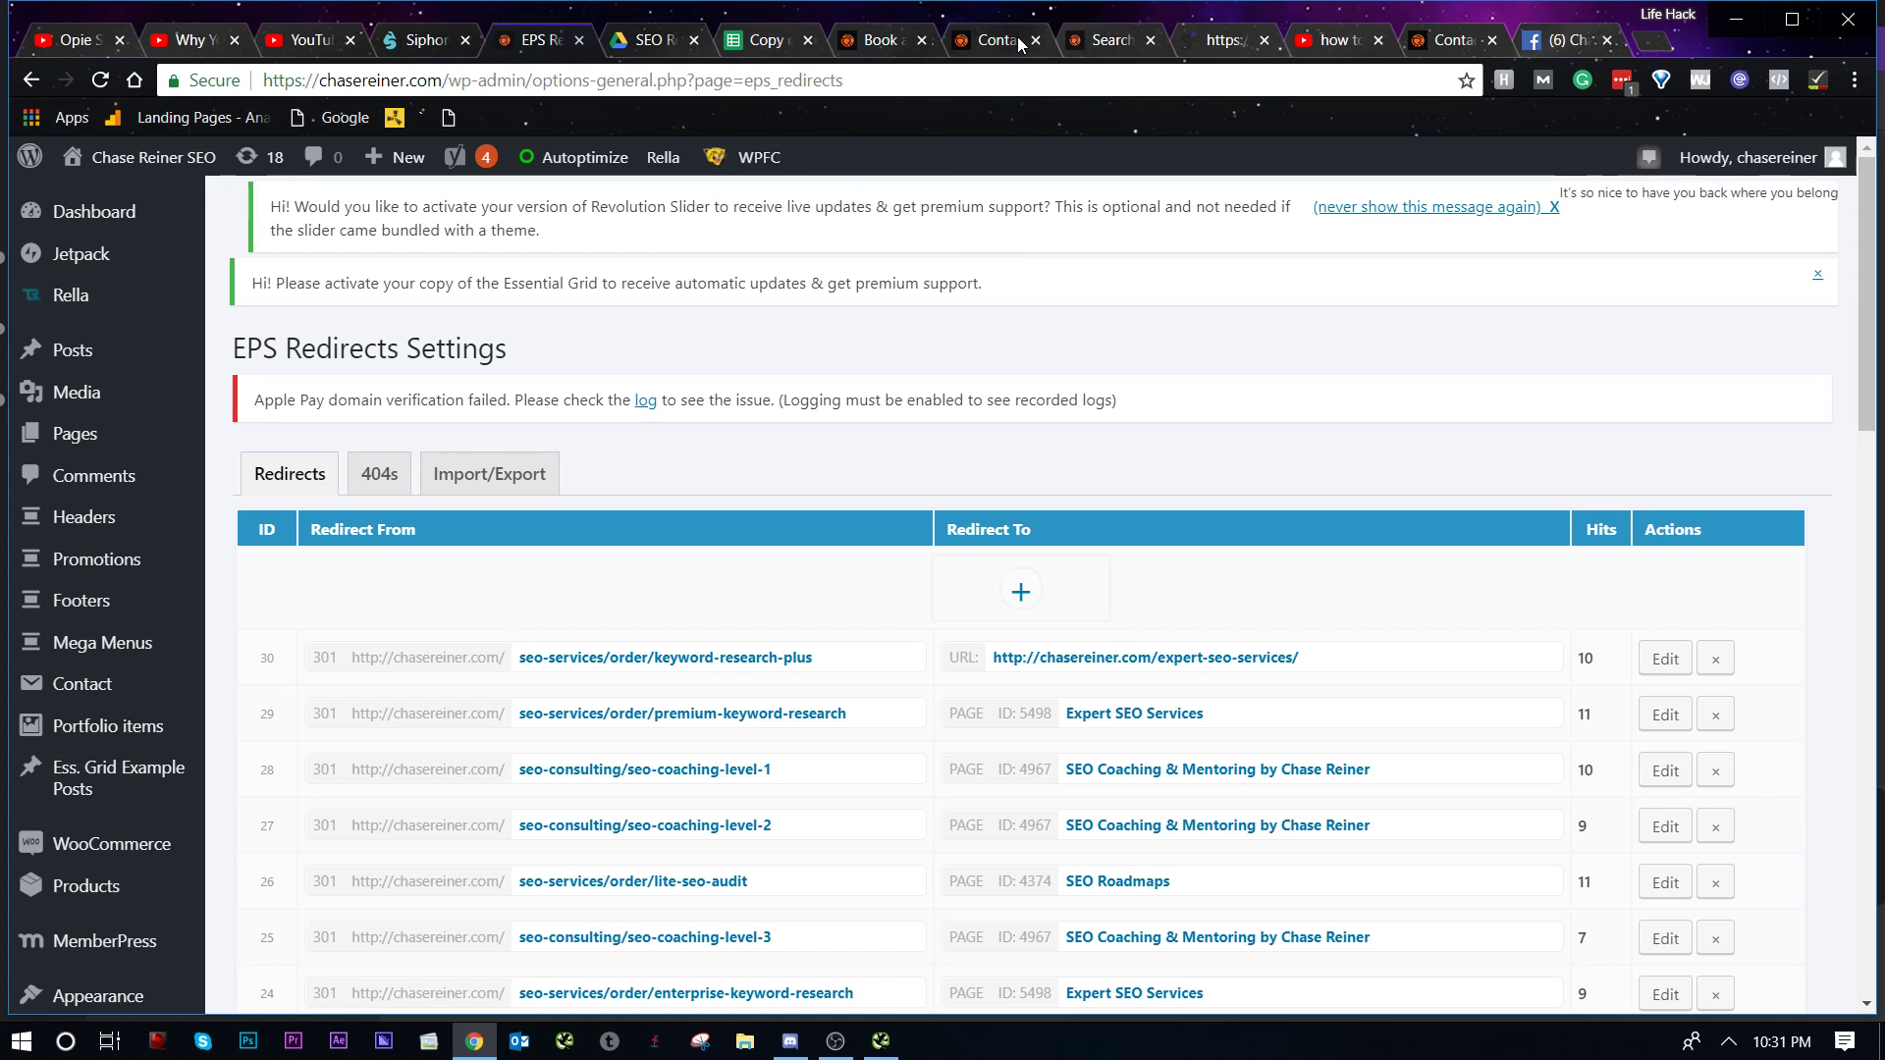
pyautogui.click(791, 40)
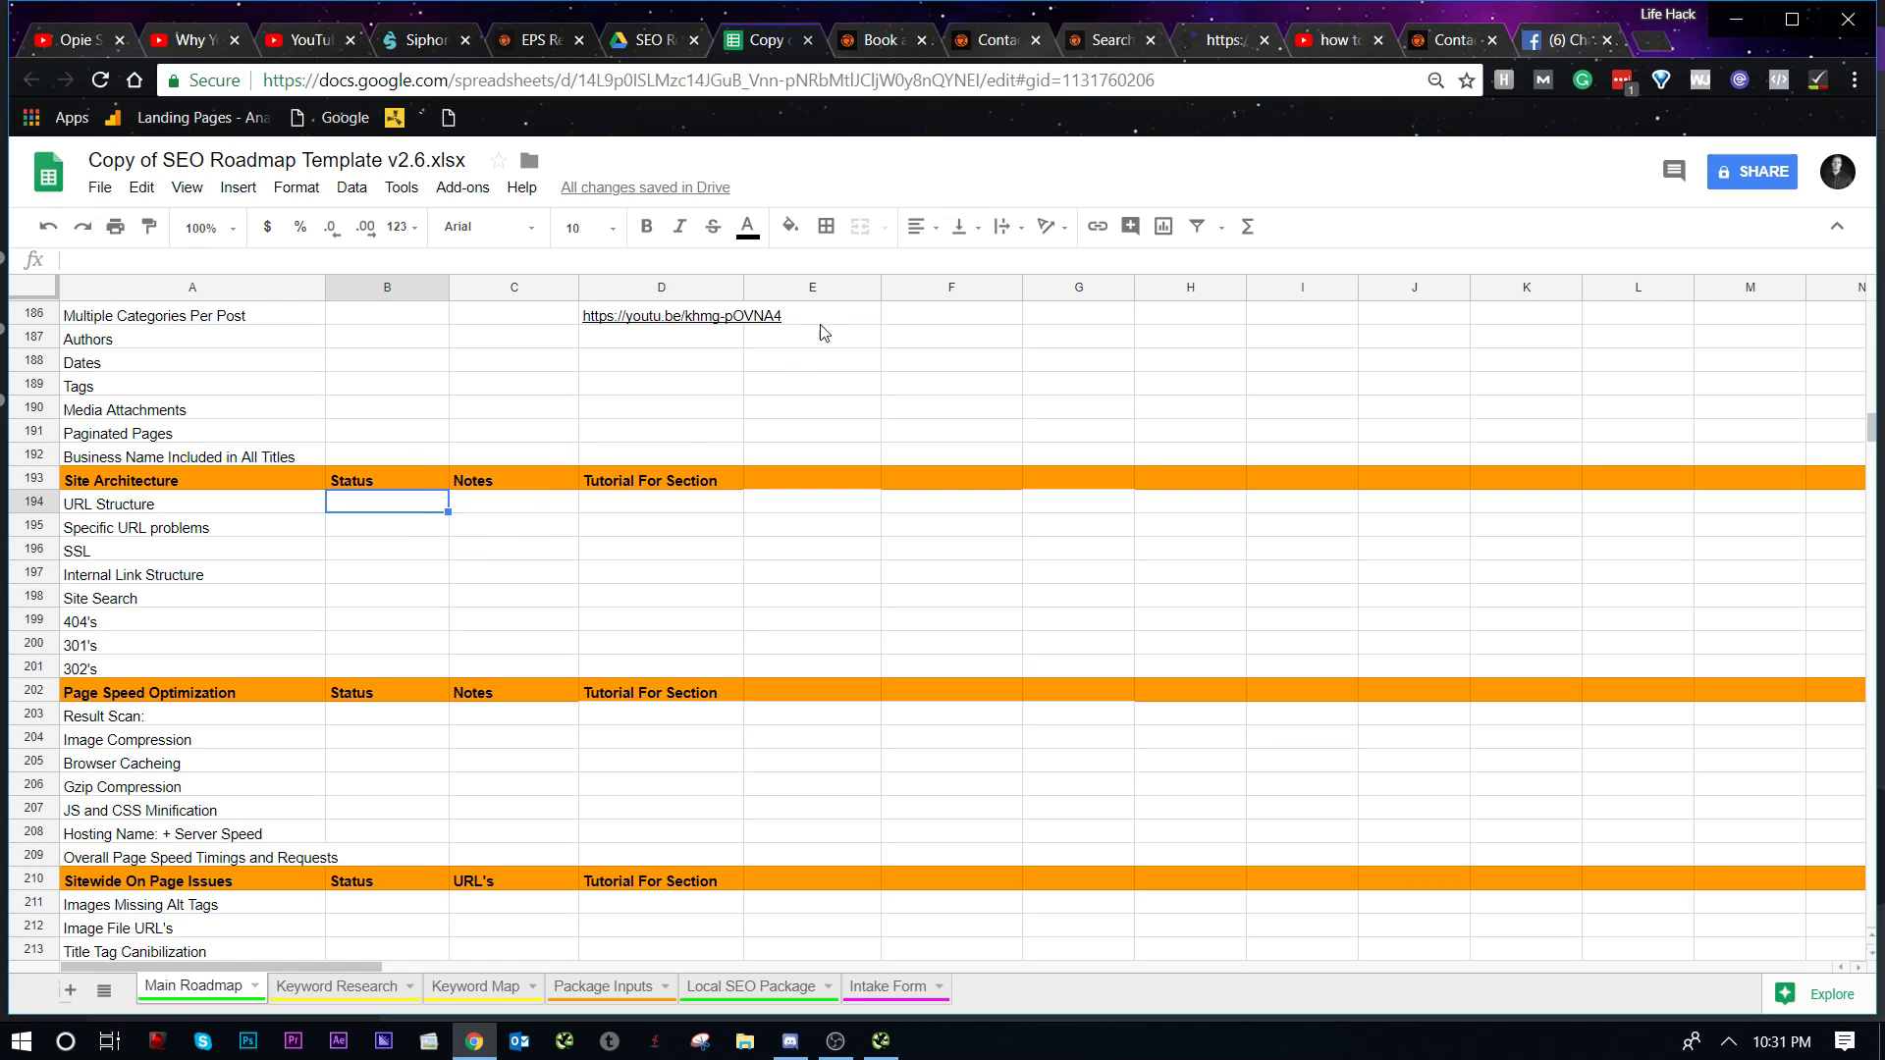
# Step: Step through the roadmap rows 404's, 302's, SSL, Internal Link Structure and Specific URL problems
pyautogui.click(251, 624)
pyautogui.keyDown('shift'); pyautogui.click(464, 665); pyautogui.keyUp('shift')
pyautogui.click(463, 666)
pyautogui.click(316, 668)
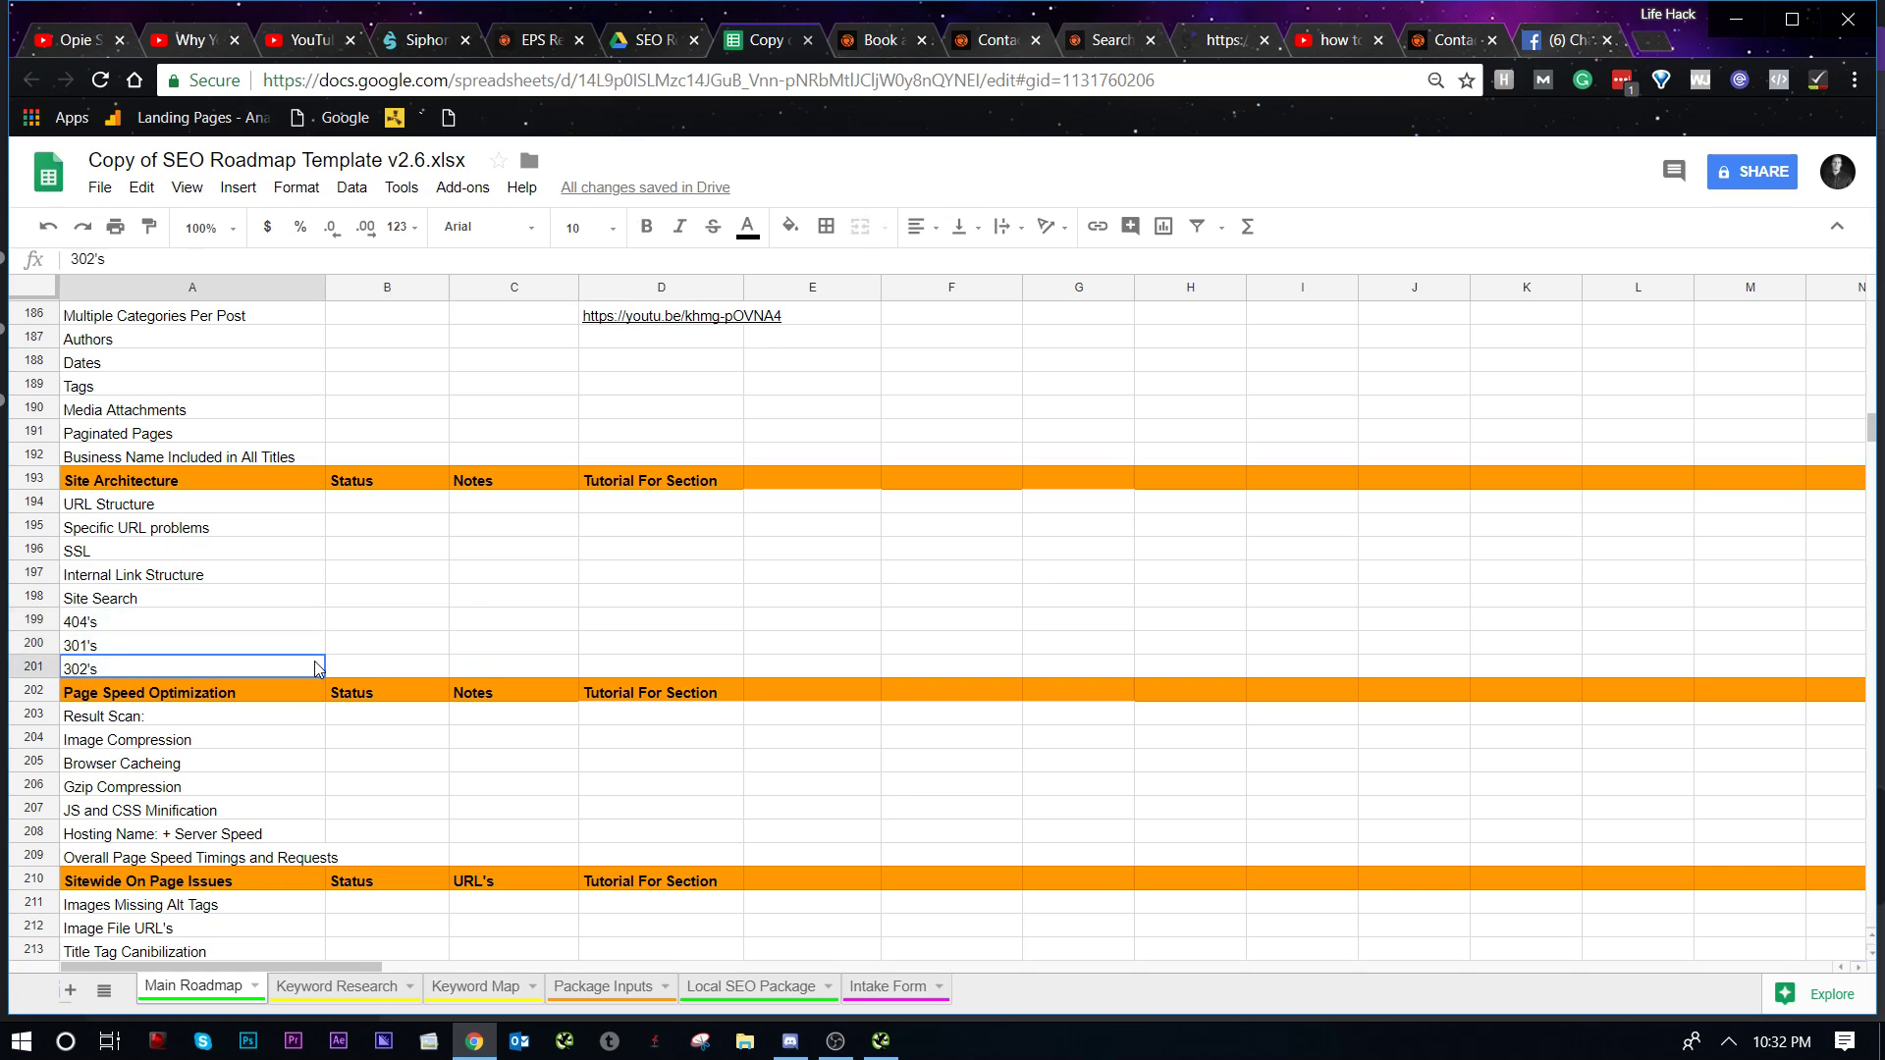
pyautogui.click(324, 553)
pyautogui.press('Down')
pyautogui.click(322, 530)
pyautogui.click(398, 533)
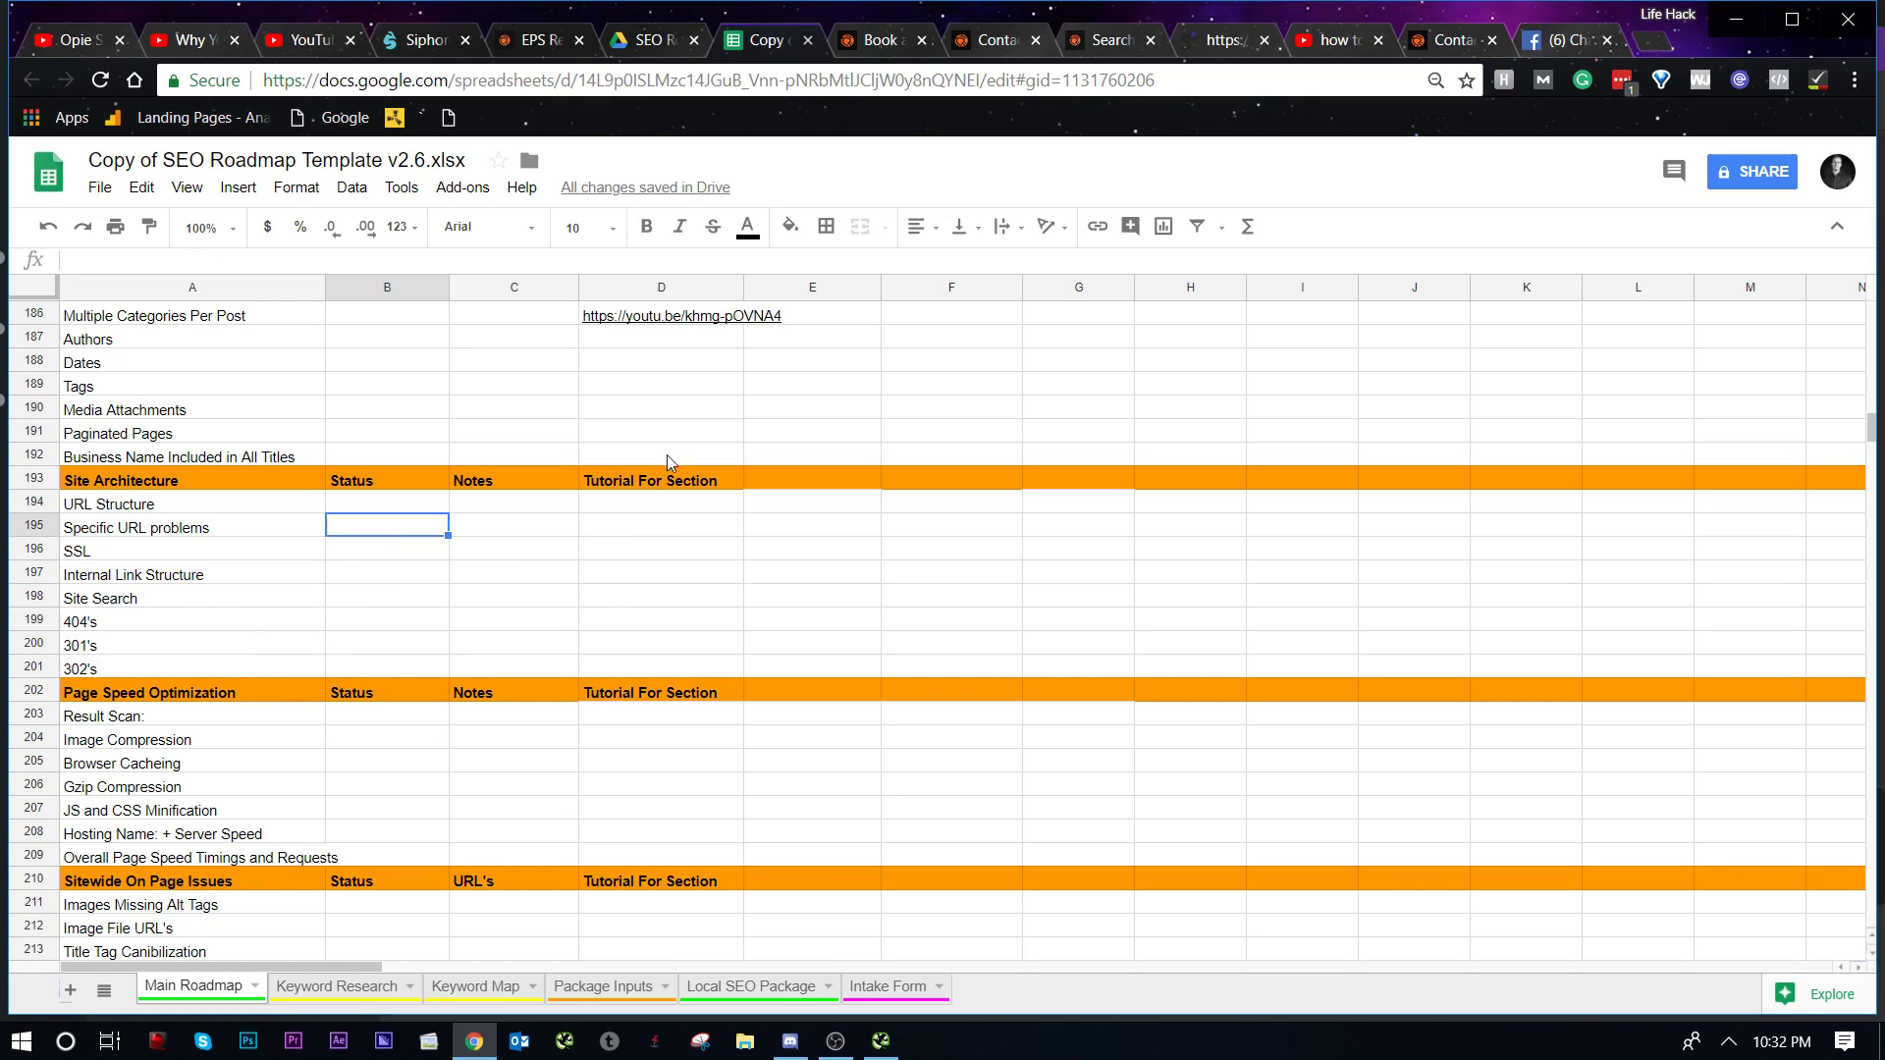
# Step: Load chasereiner.com/Contact-3/ in Chrome to confirm it shows the Let's Talk page
pyautogui.click(951, 35)
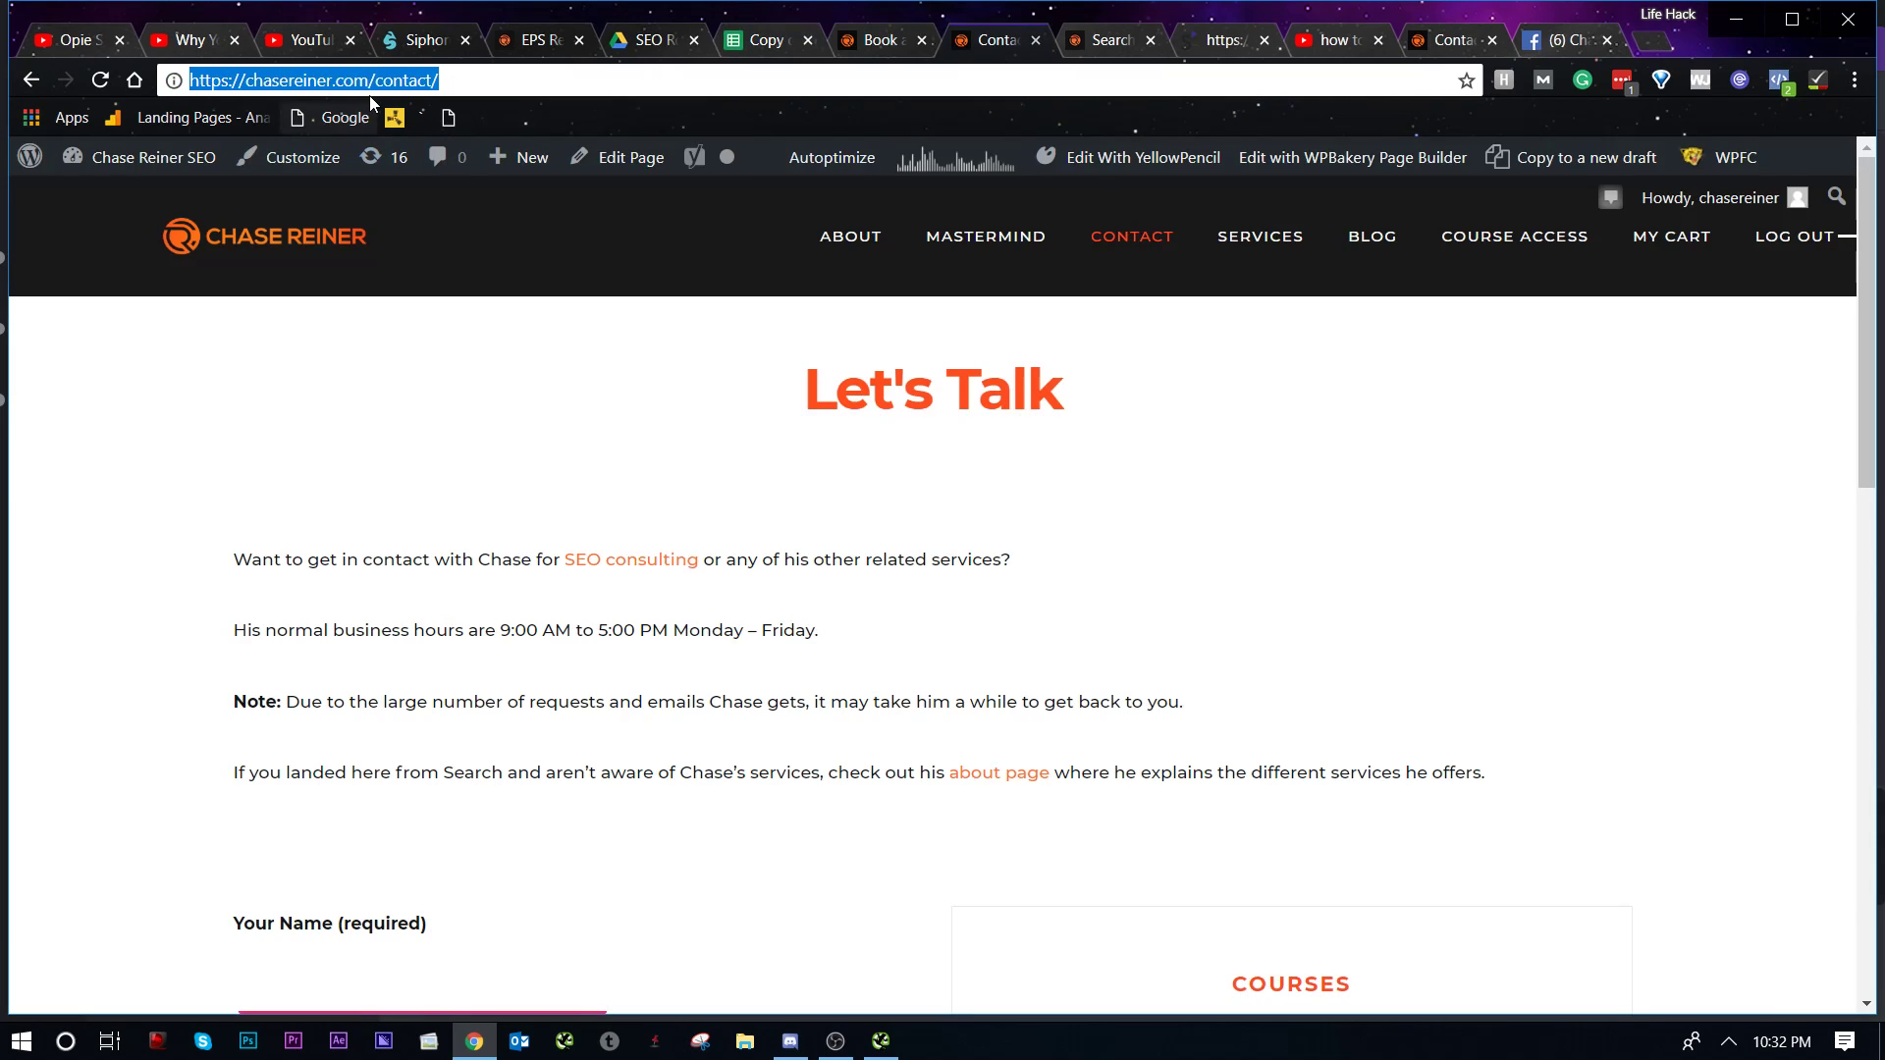
pyautogui.click(393, 77)
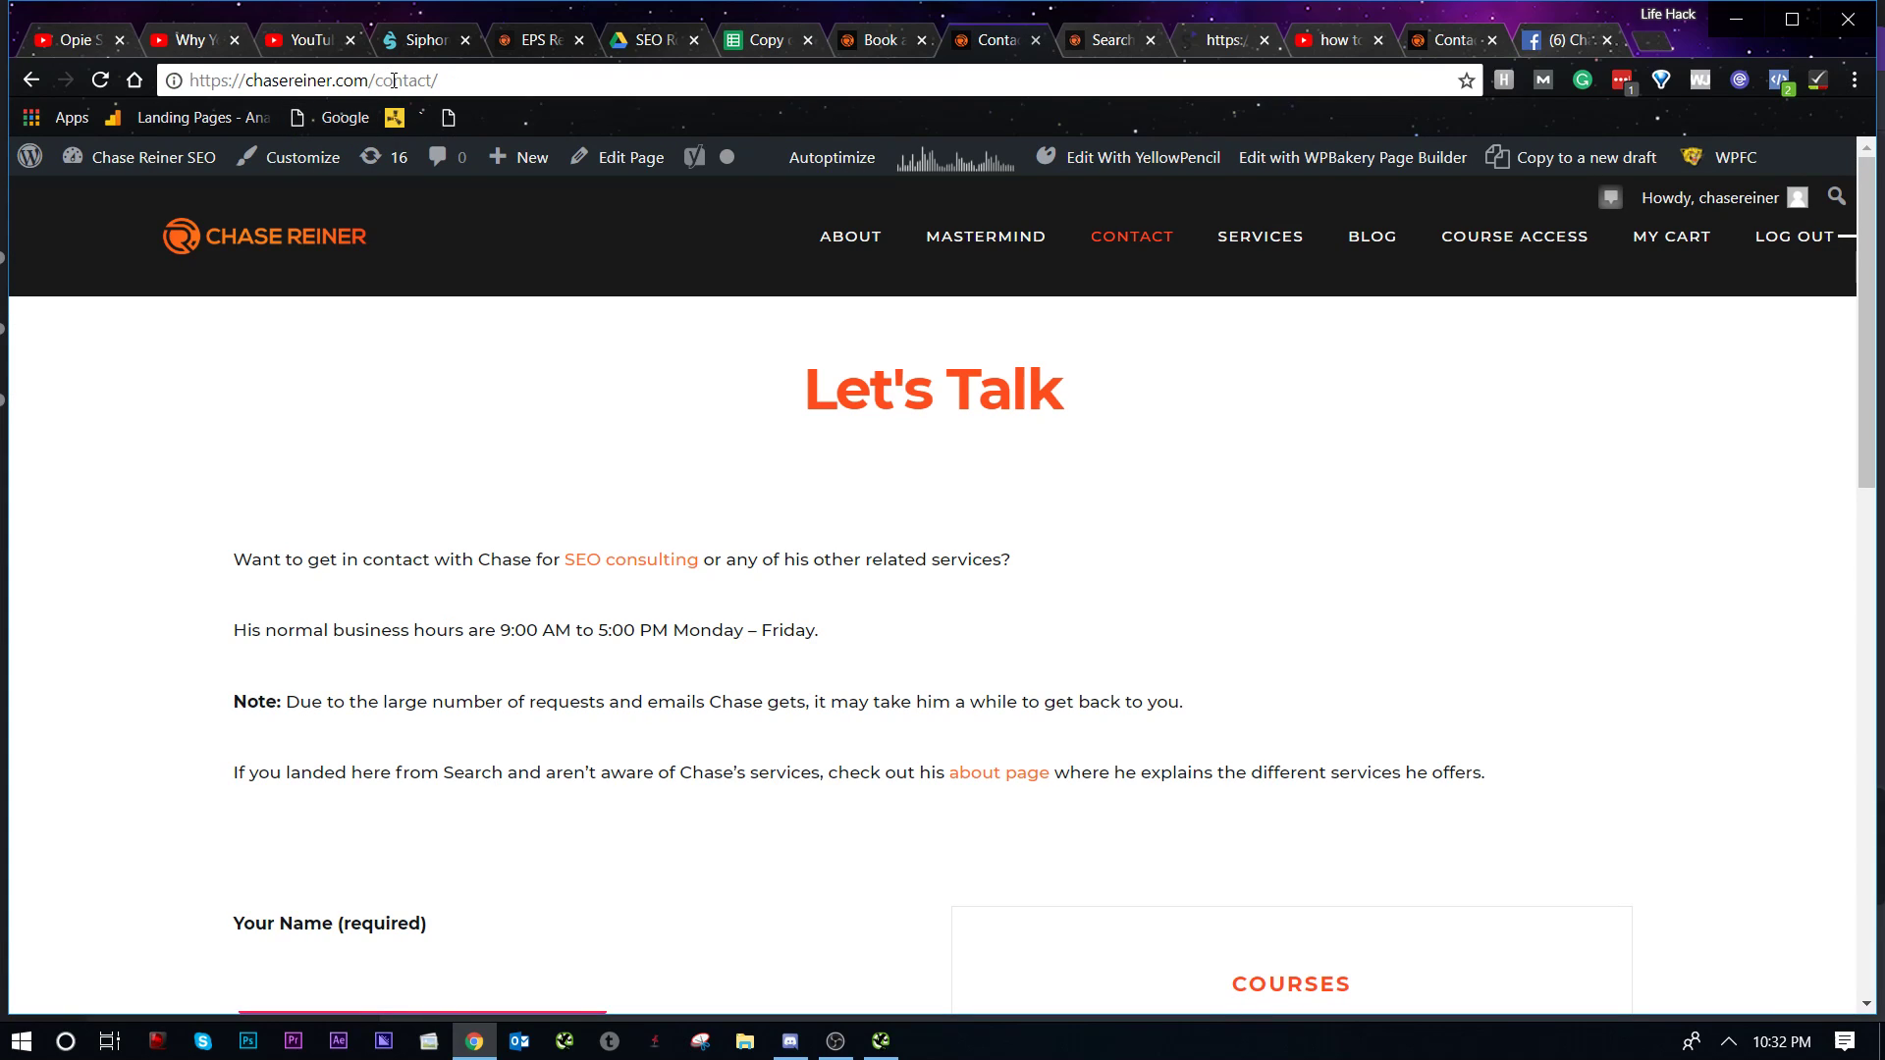
pyautogui.press('BackSpace')
pyautogui.write('C')
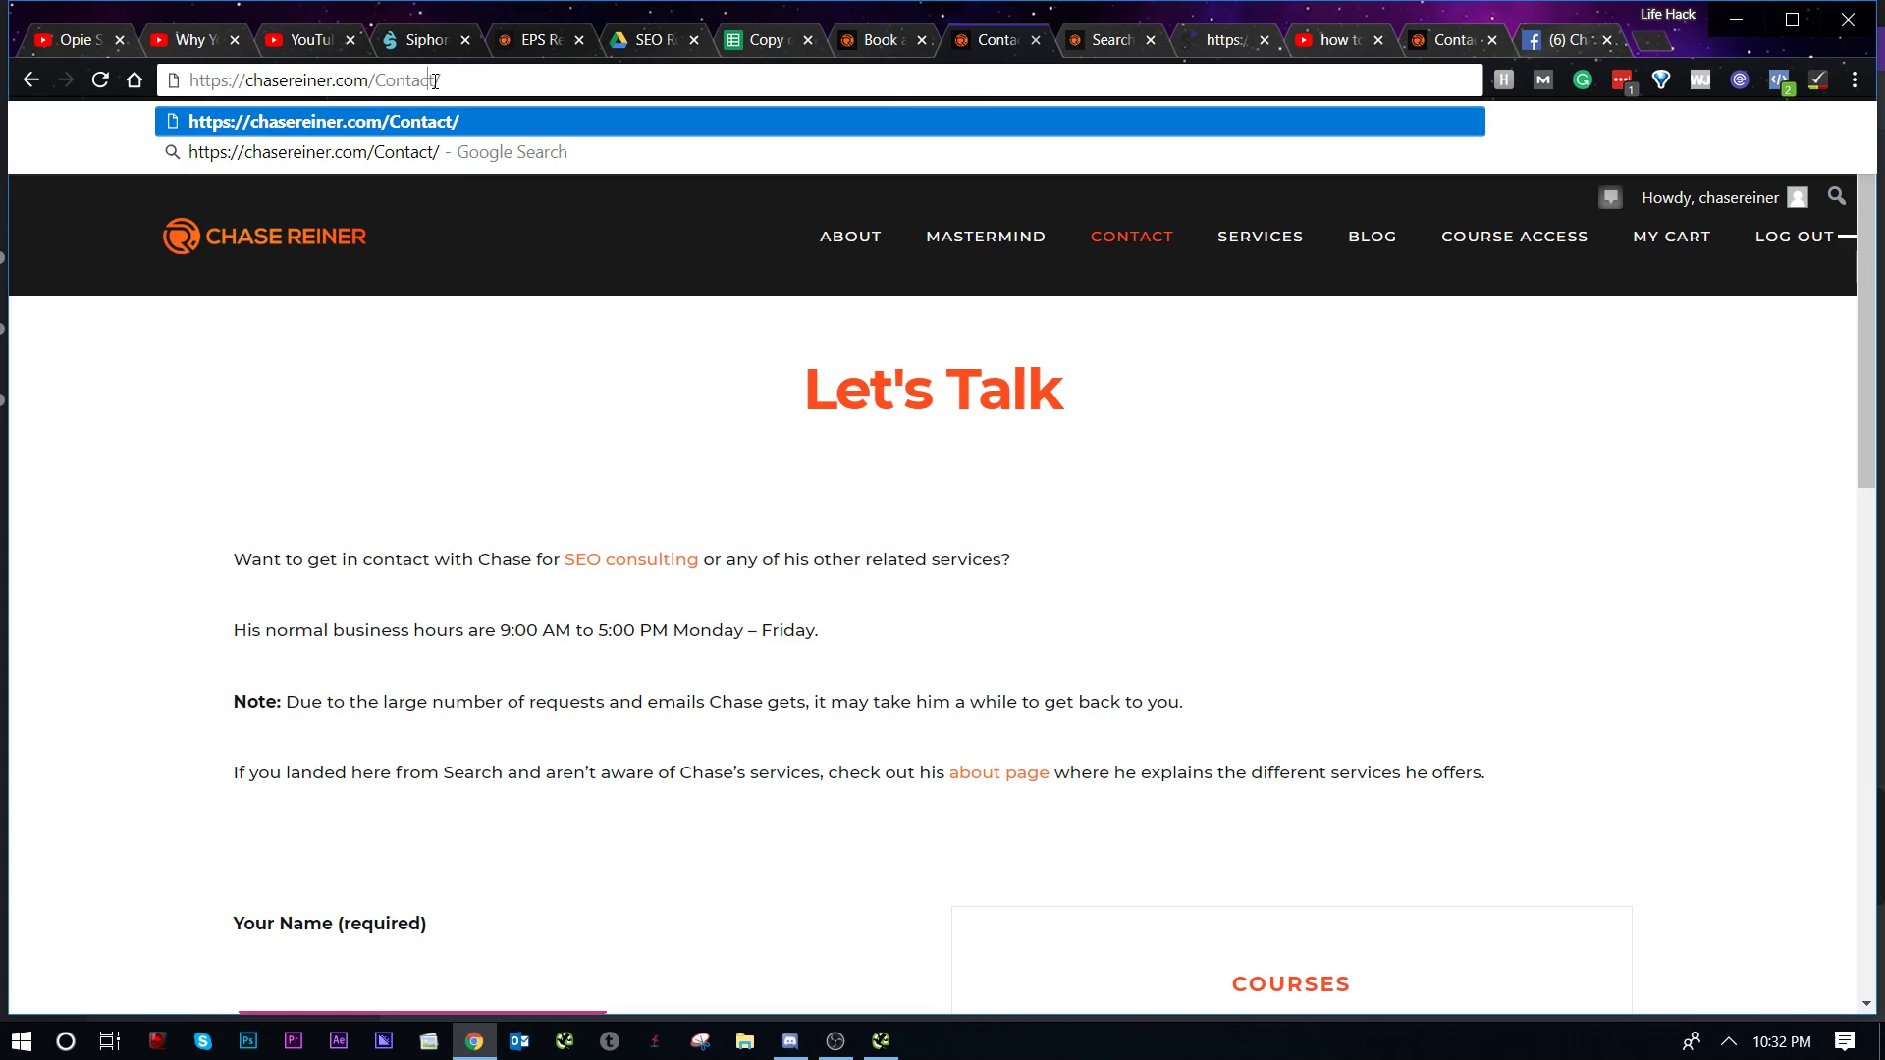
pyautogui.write('-3')
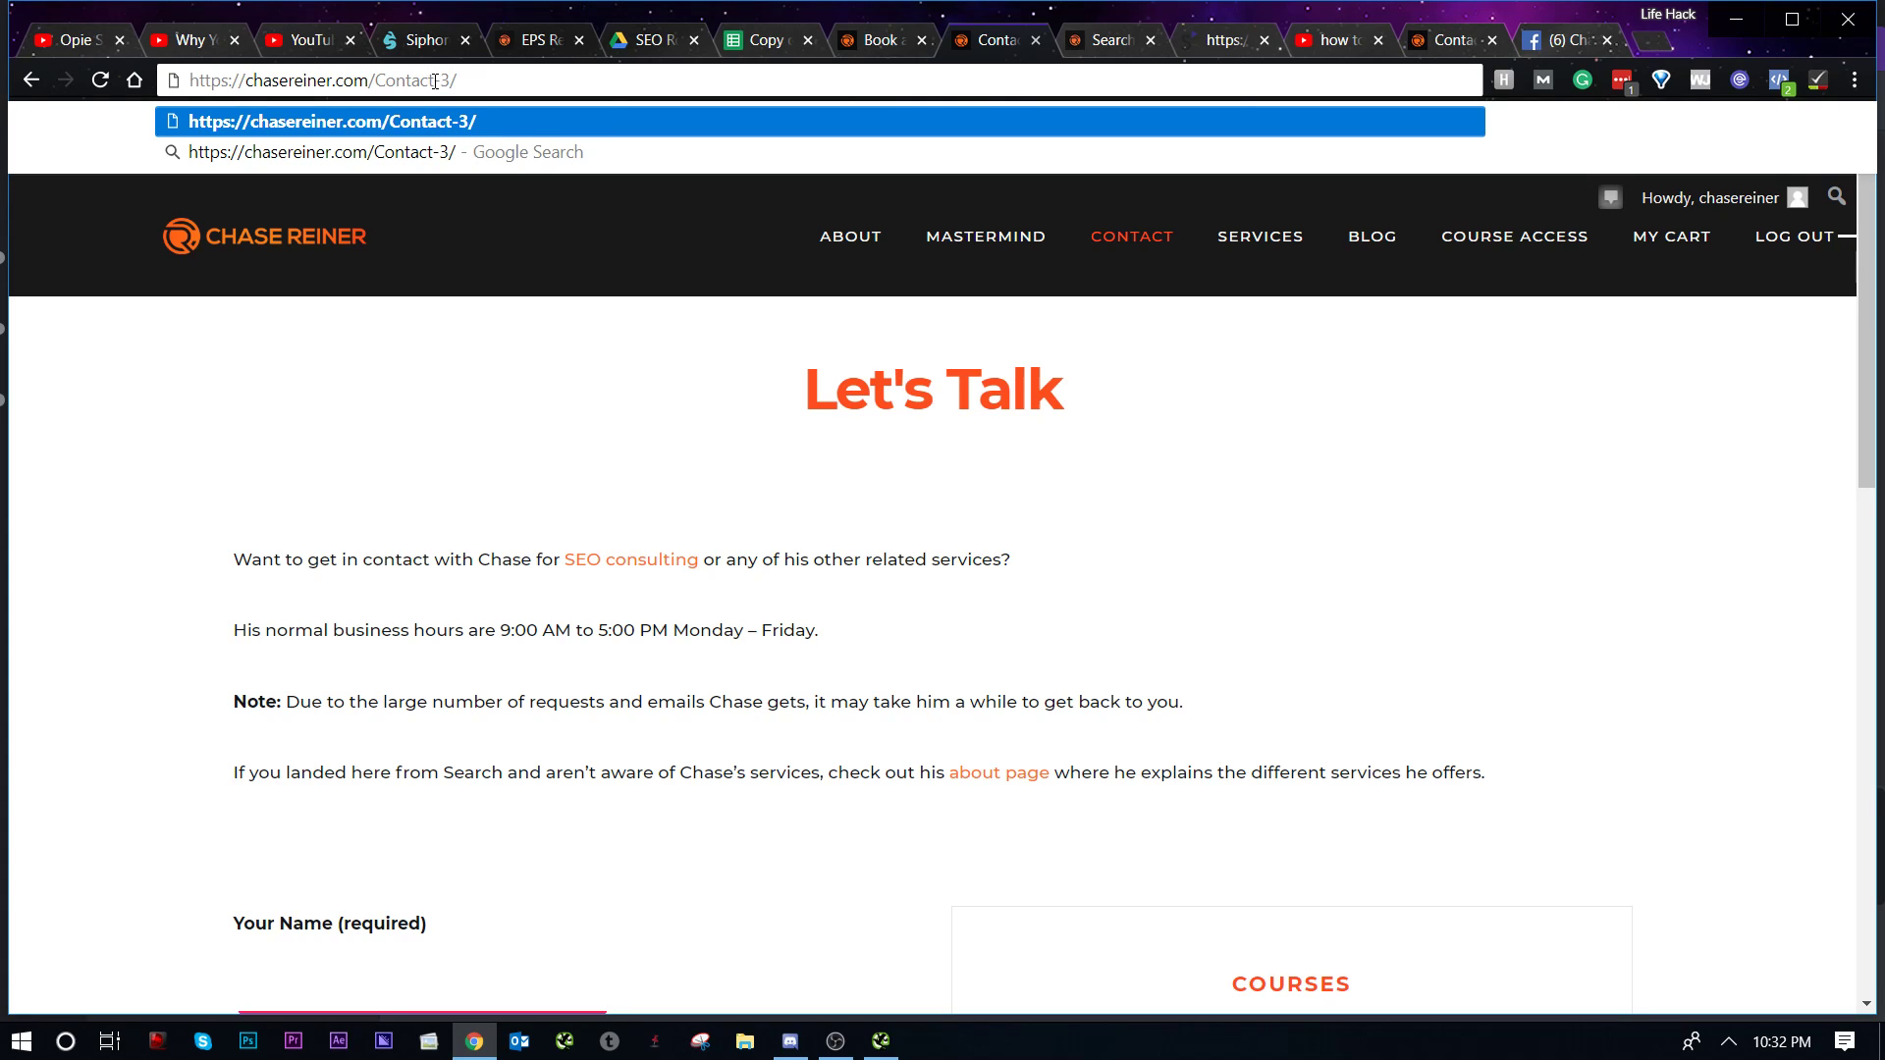
pyautogui.press('Return')
pyautogui.click(388, 76)
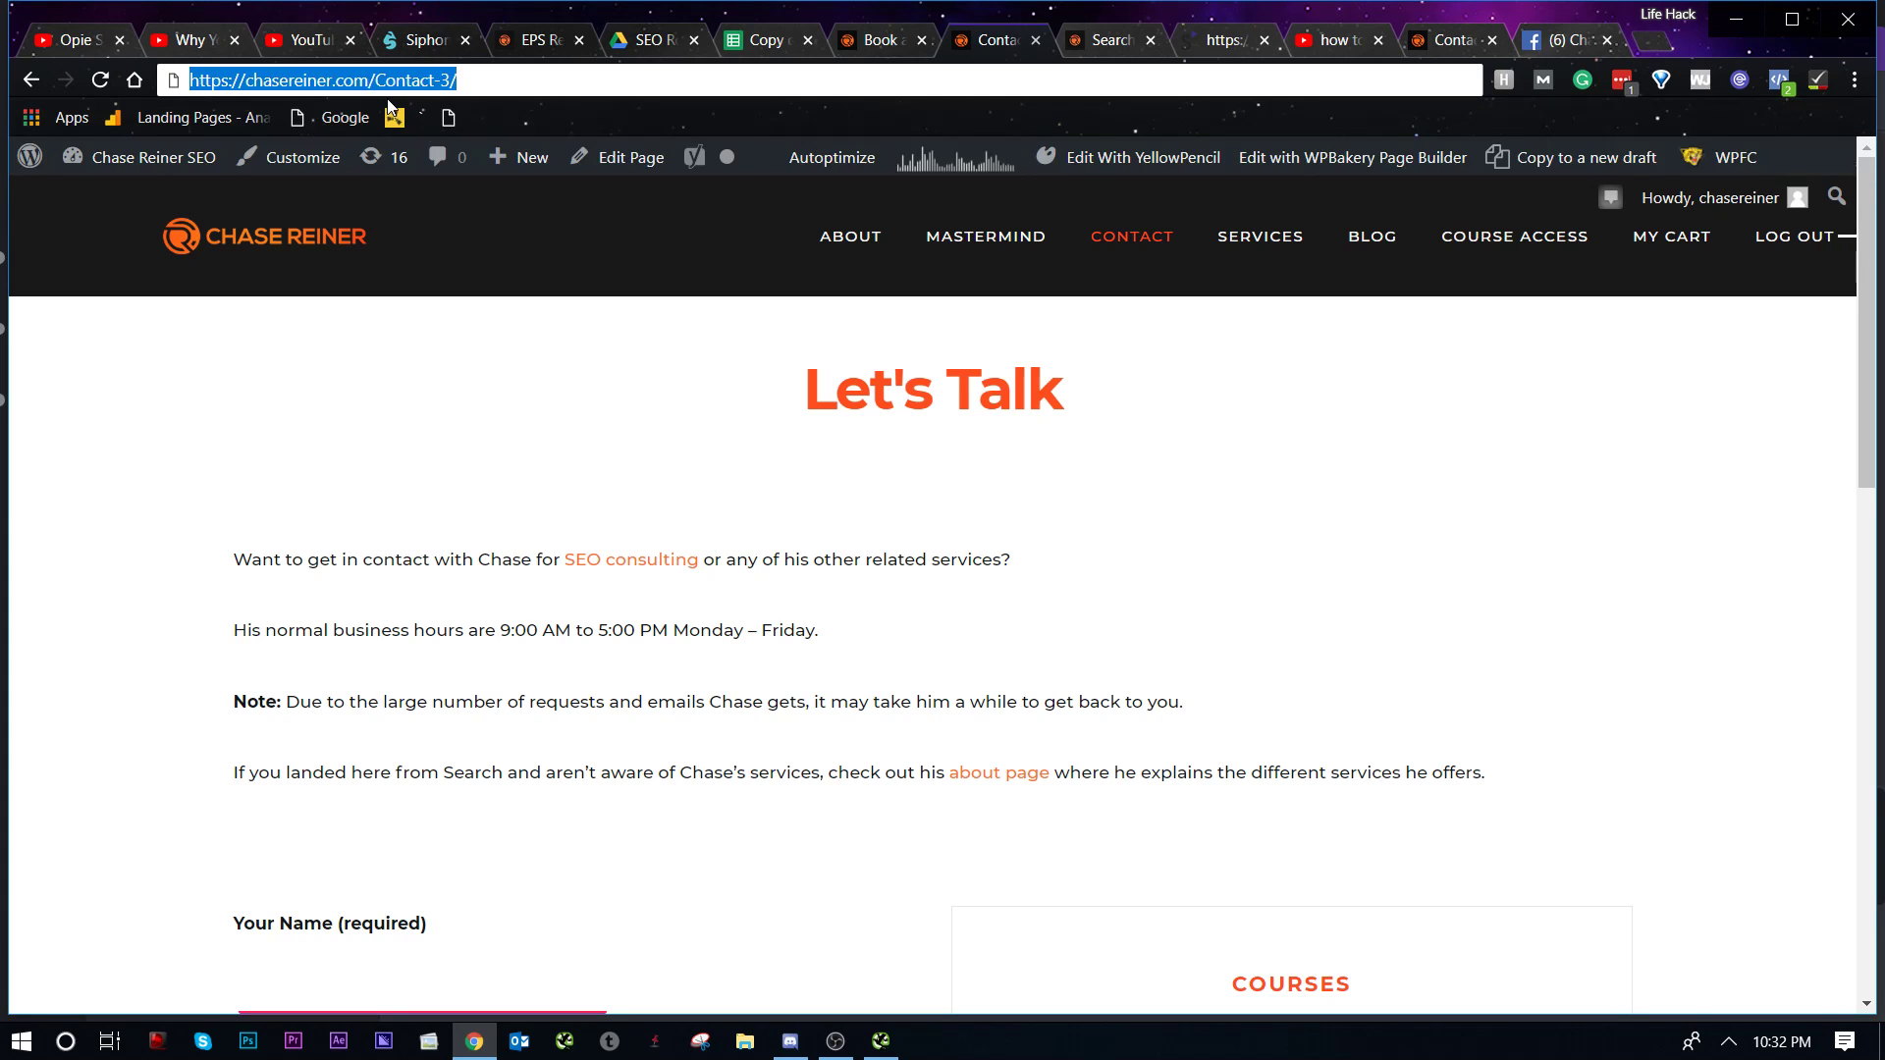
pyautogui.click(651, 450)
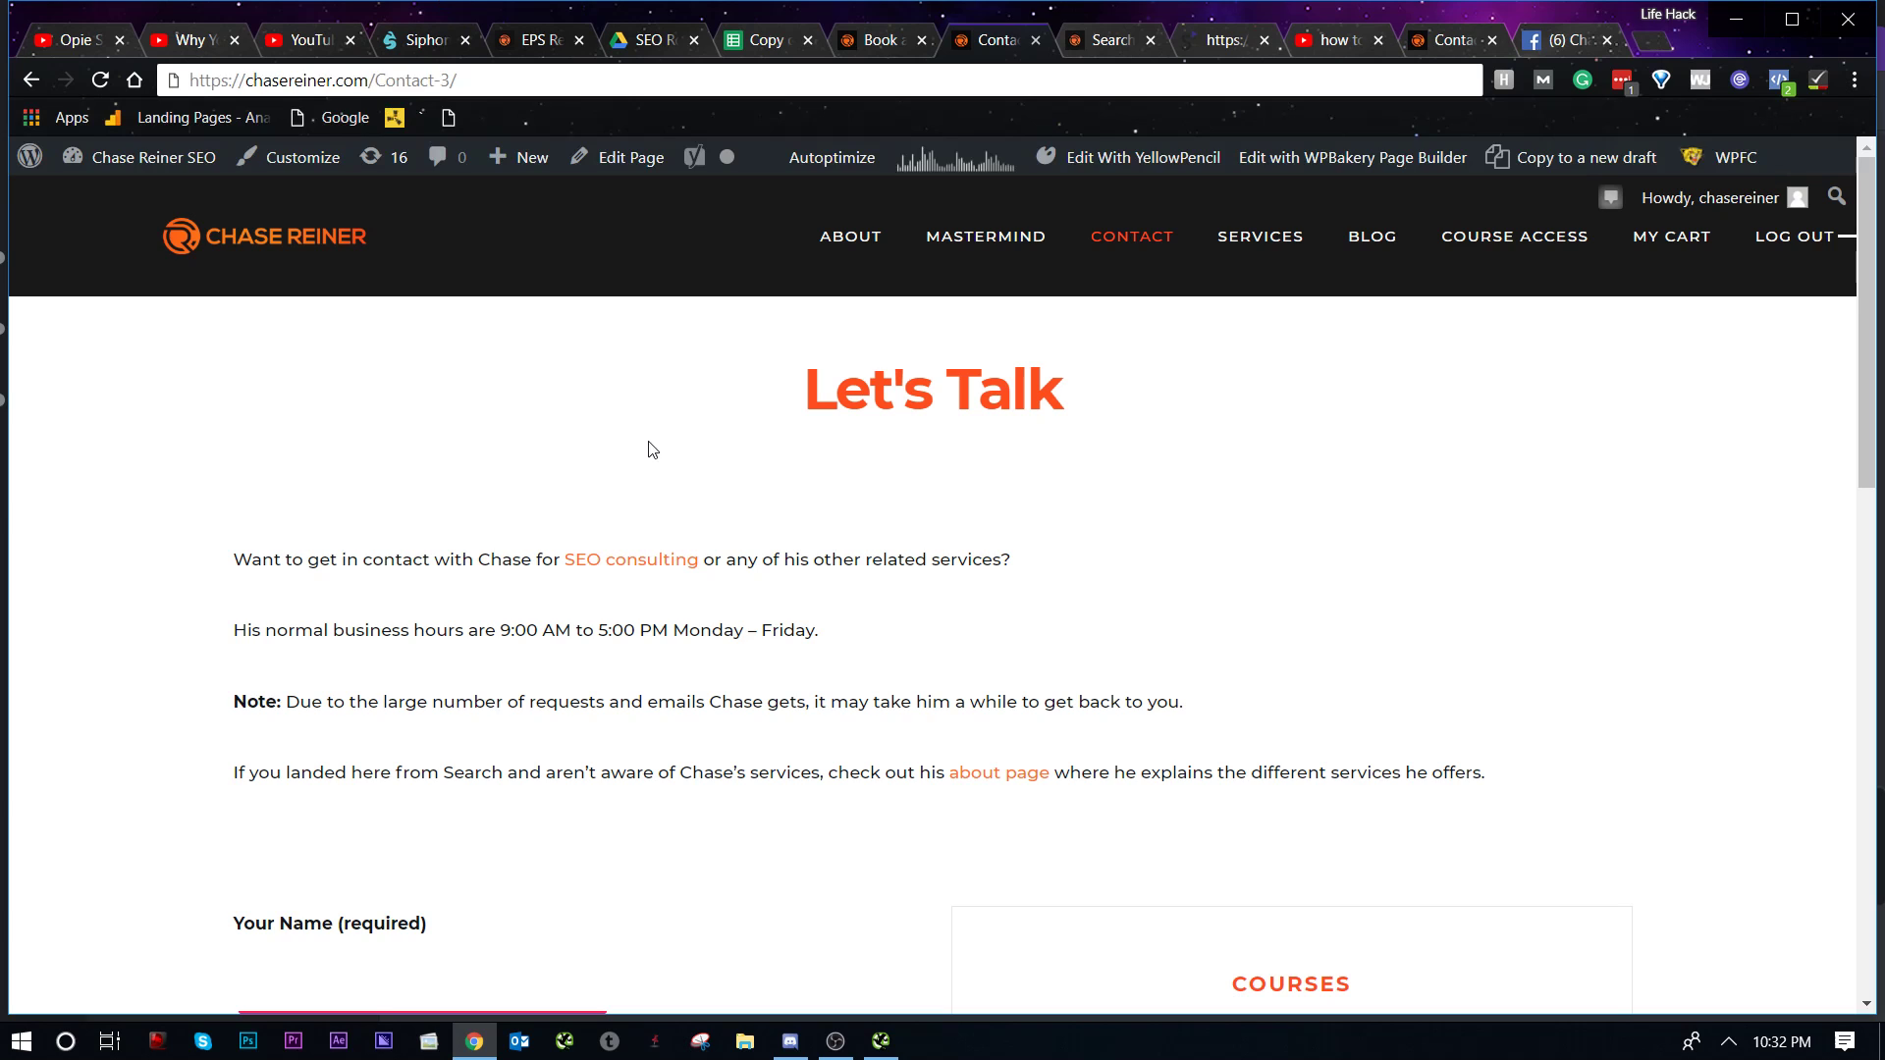
pyautogui.click(391, 78)
pyautogui.hotkey('alt', 'Tab')
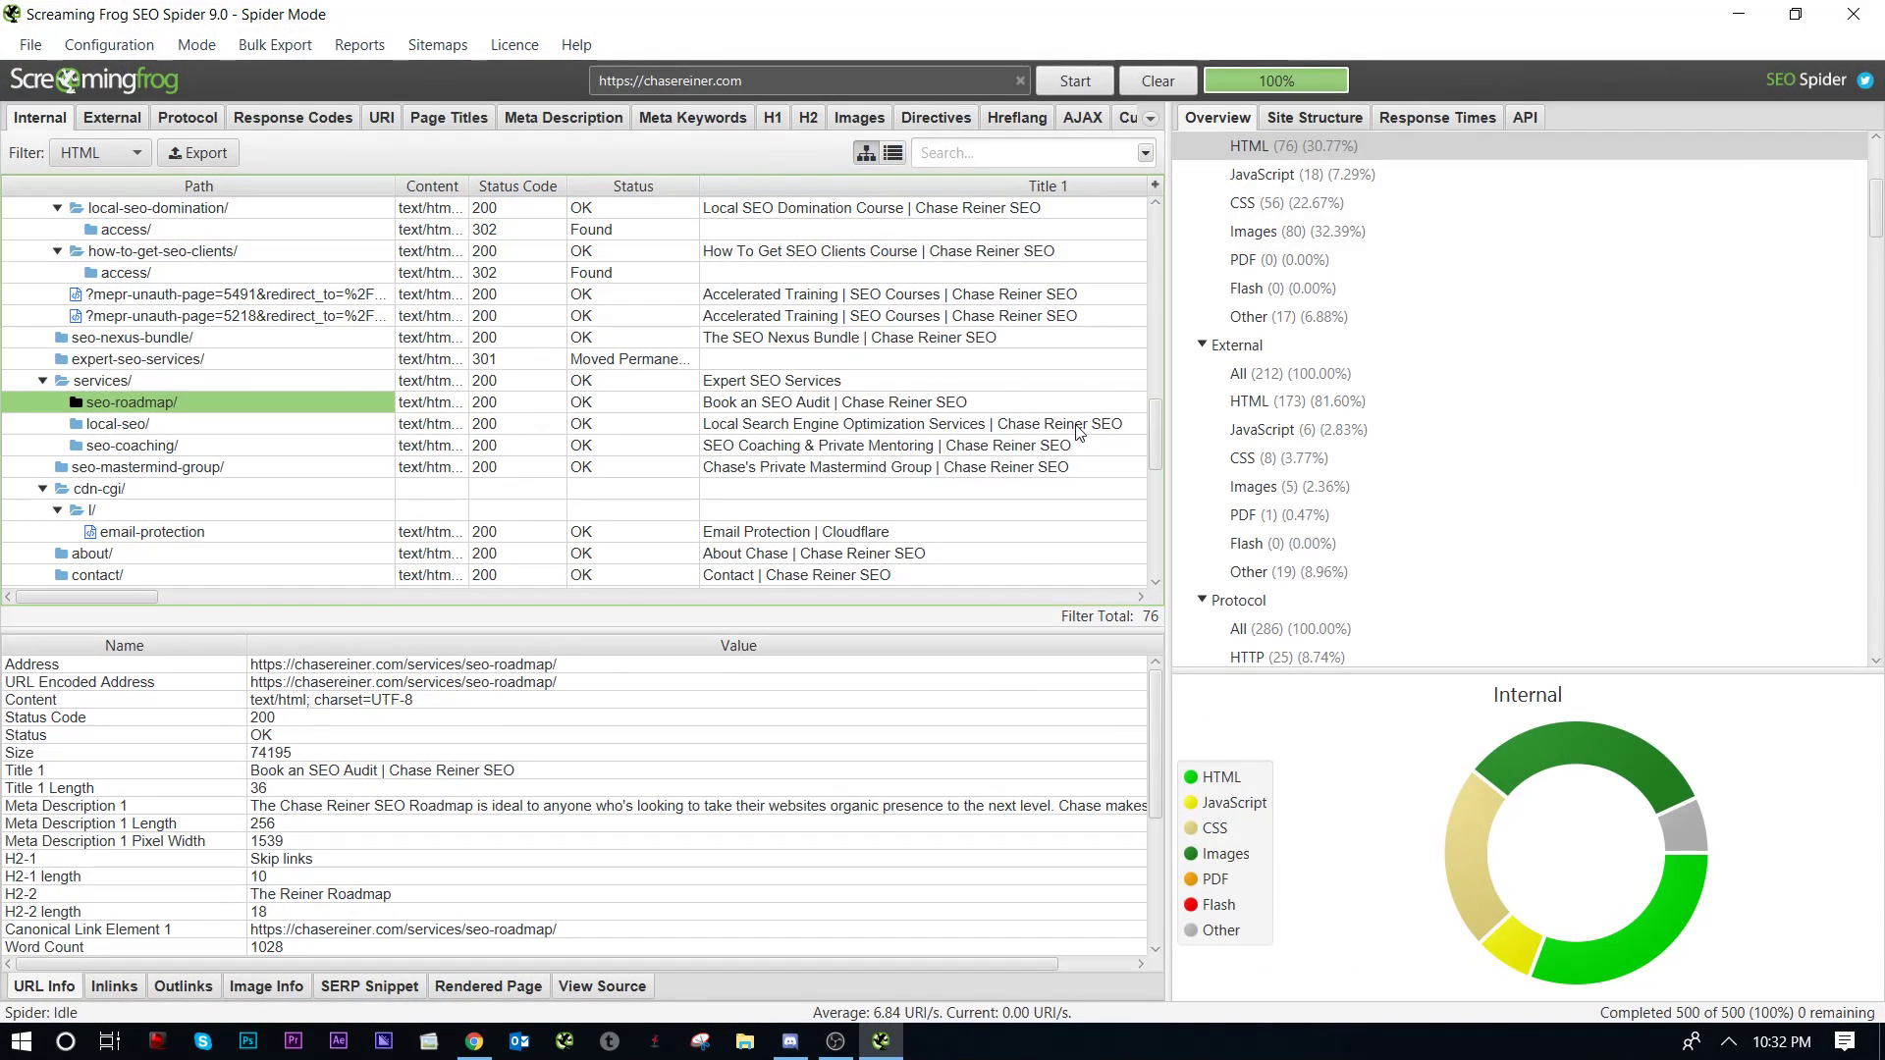
# Step: Check the URI filters Underscores, Duplicate, Parameters and Over 115 Characters, which lists 3 seo-courses URLs
pyautogui.scroll(4, 1477, 445)
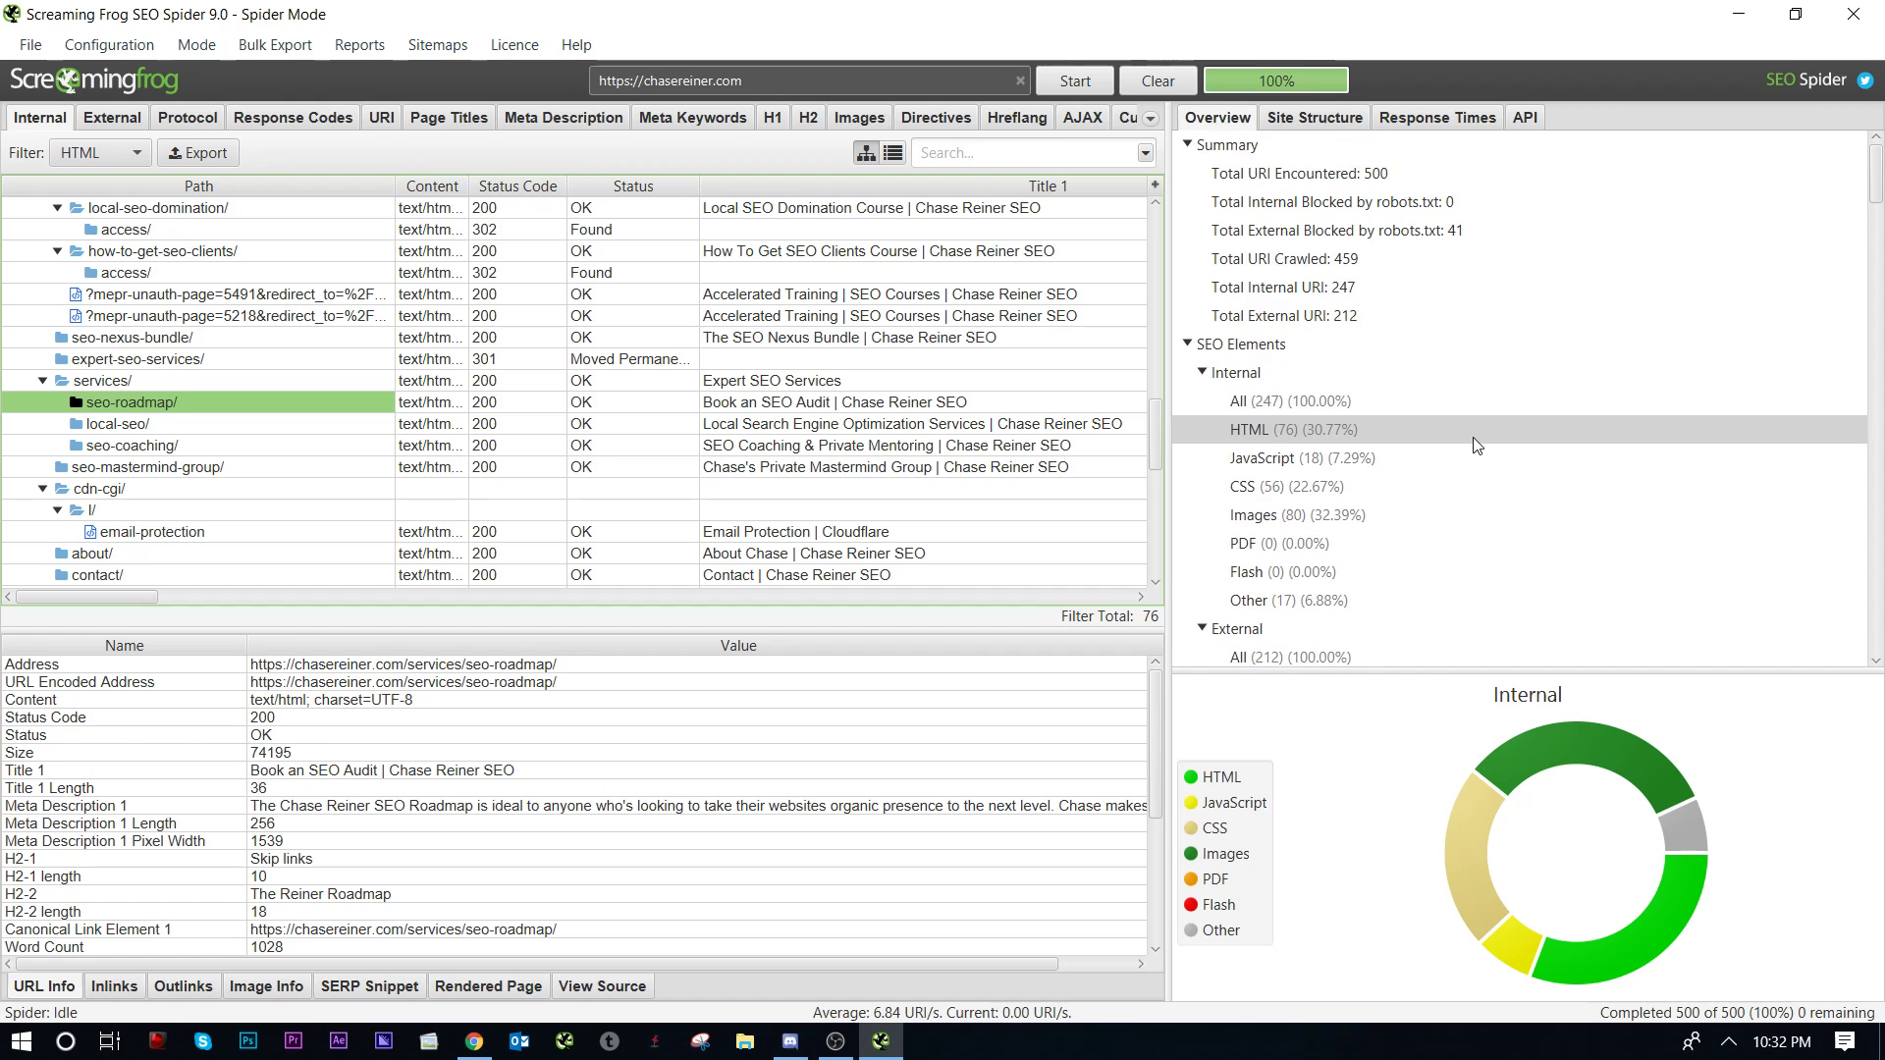
pyautogui.scroll(-8, 1408, 410)
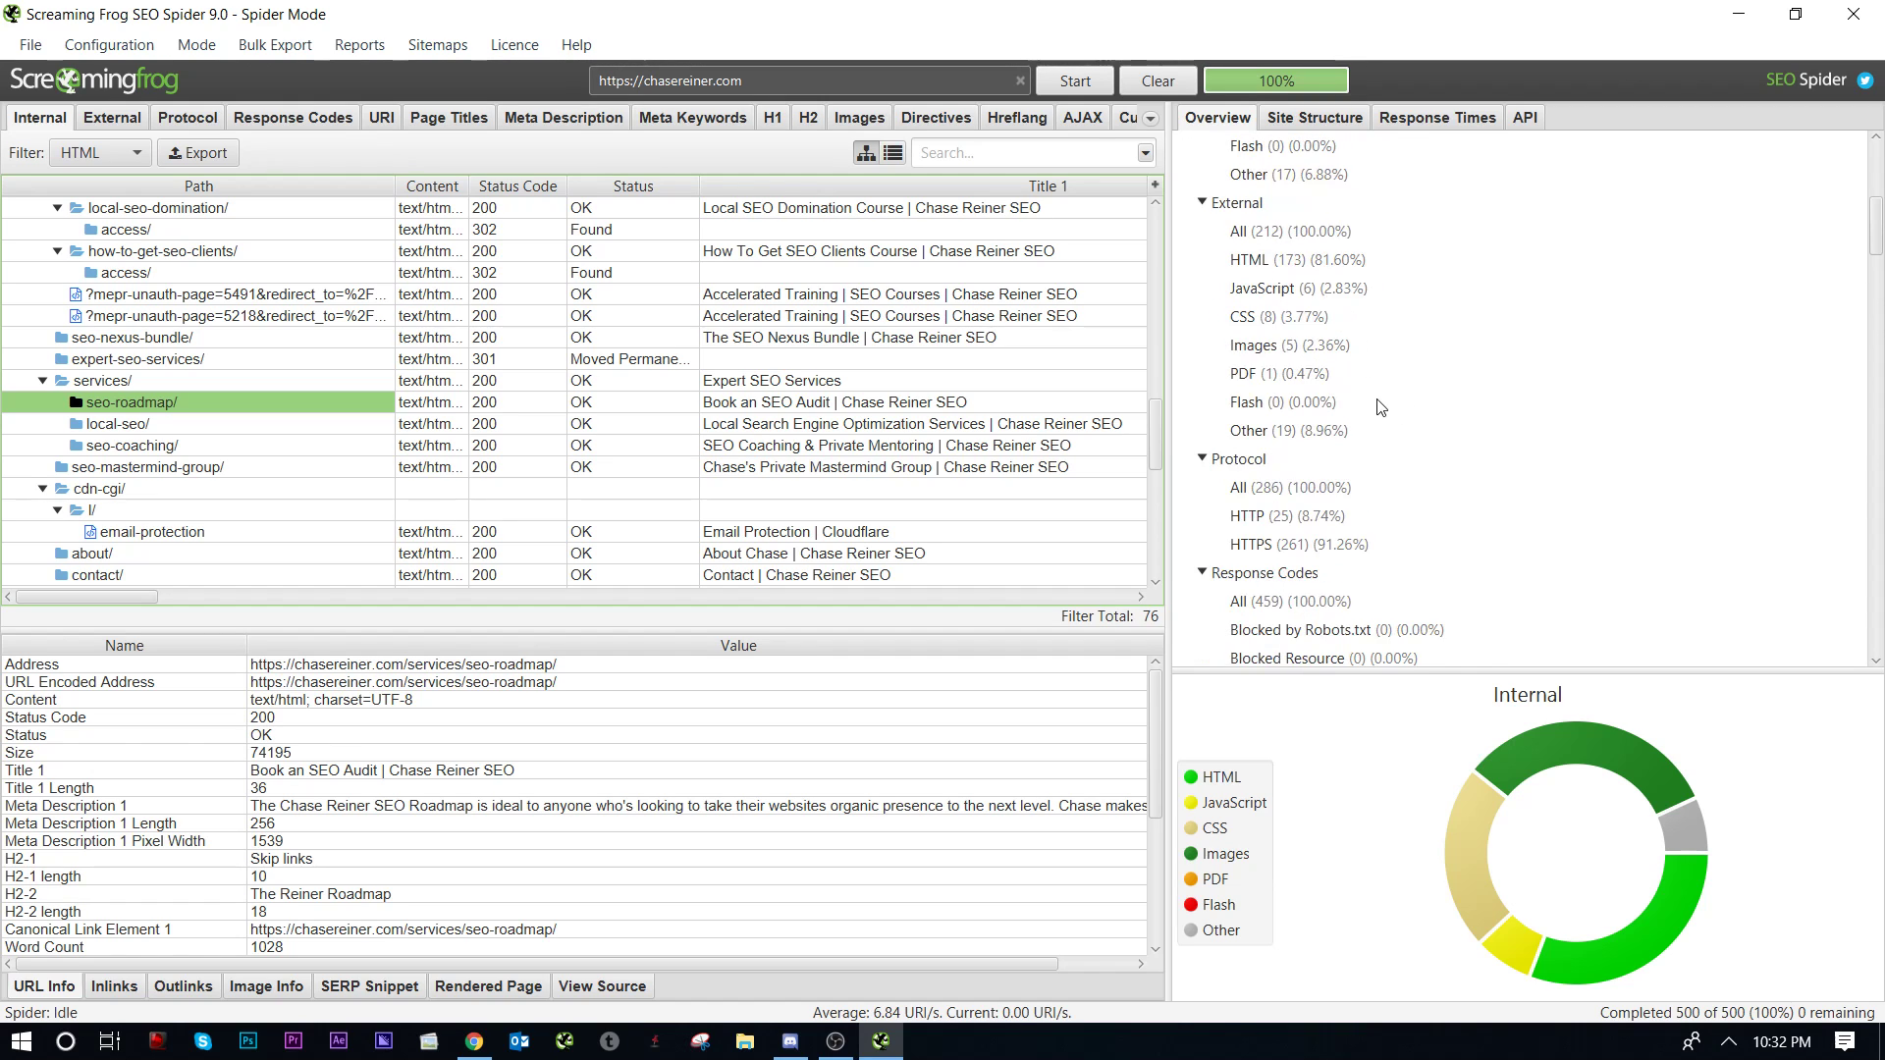
pyautogui.scroll(-3, 1333, 410)
pyautogui.click(1280, 375)
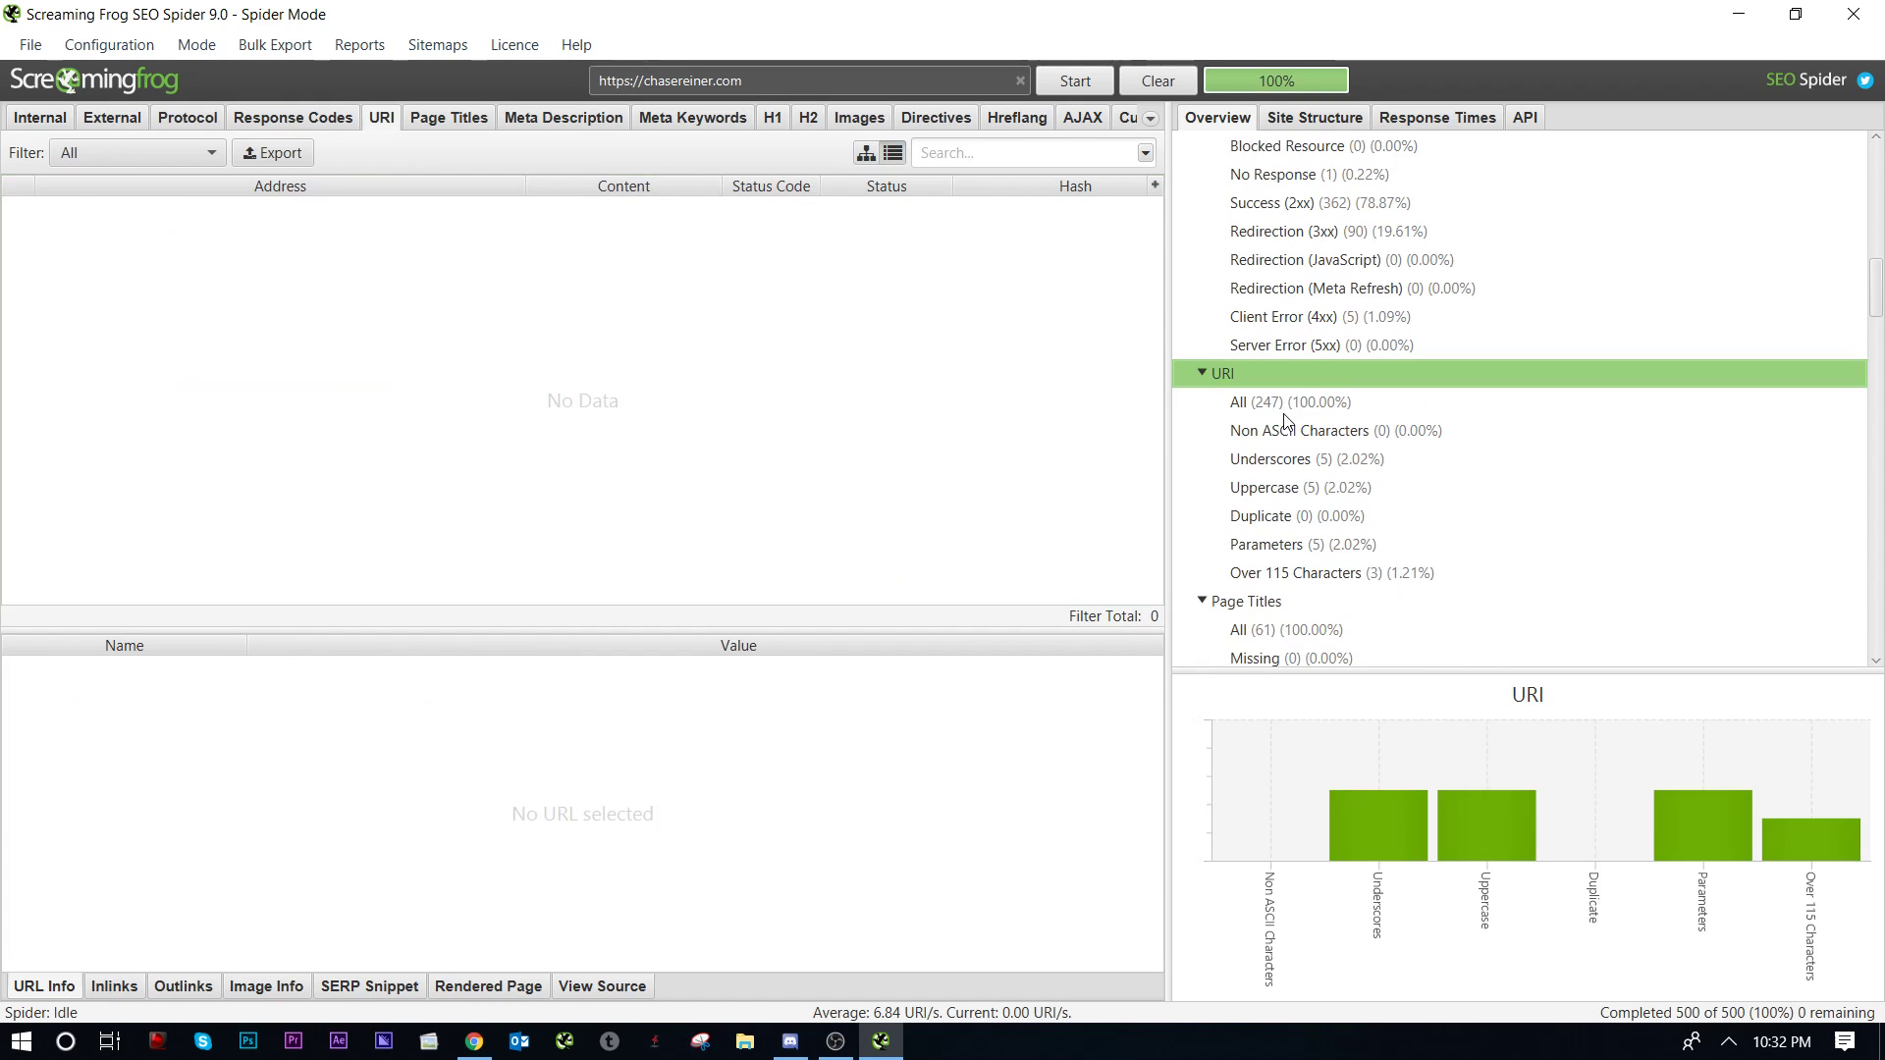
pyautogui.click(1286, 403)
pyautogui.click(1294, 459)
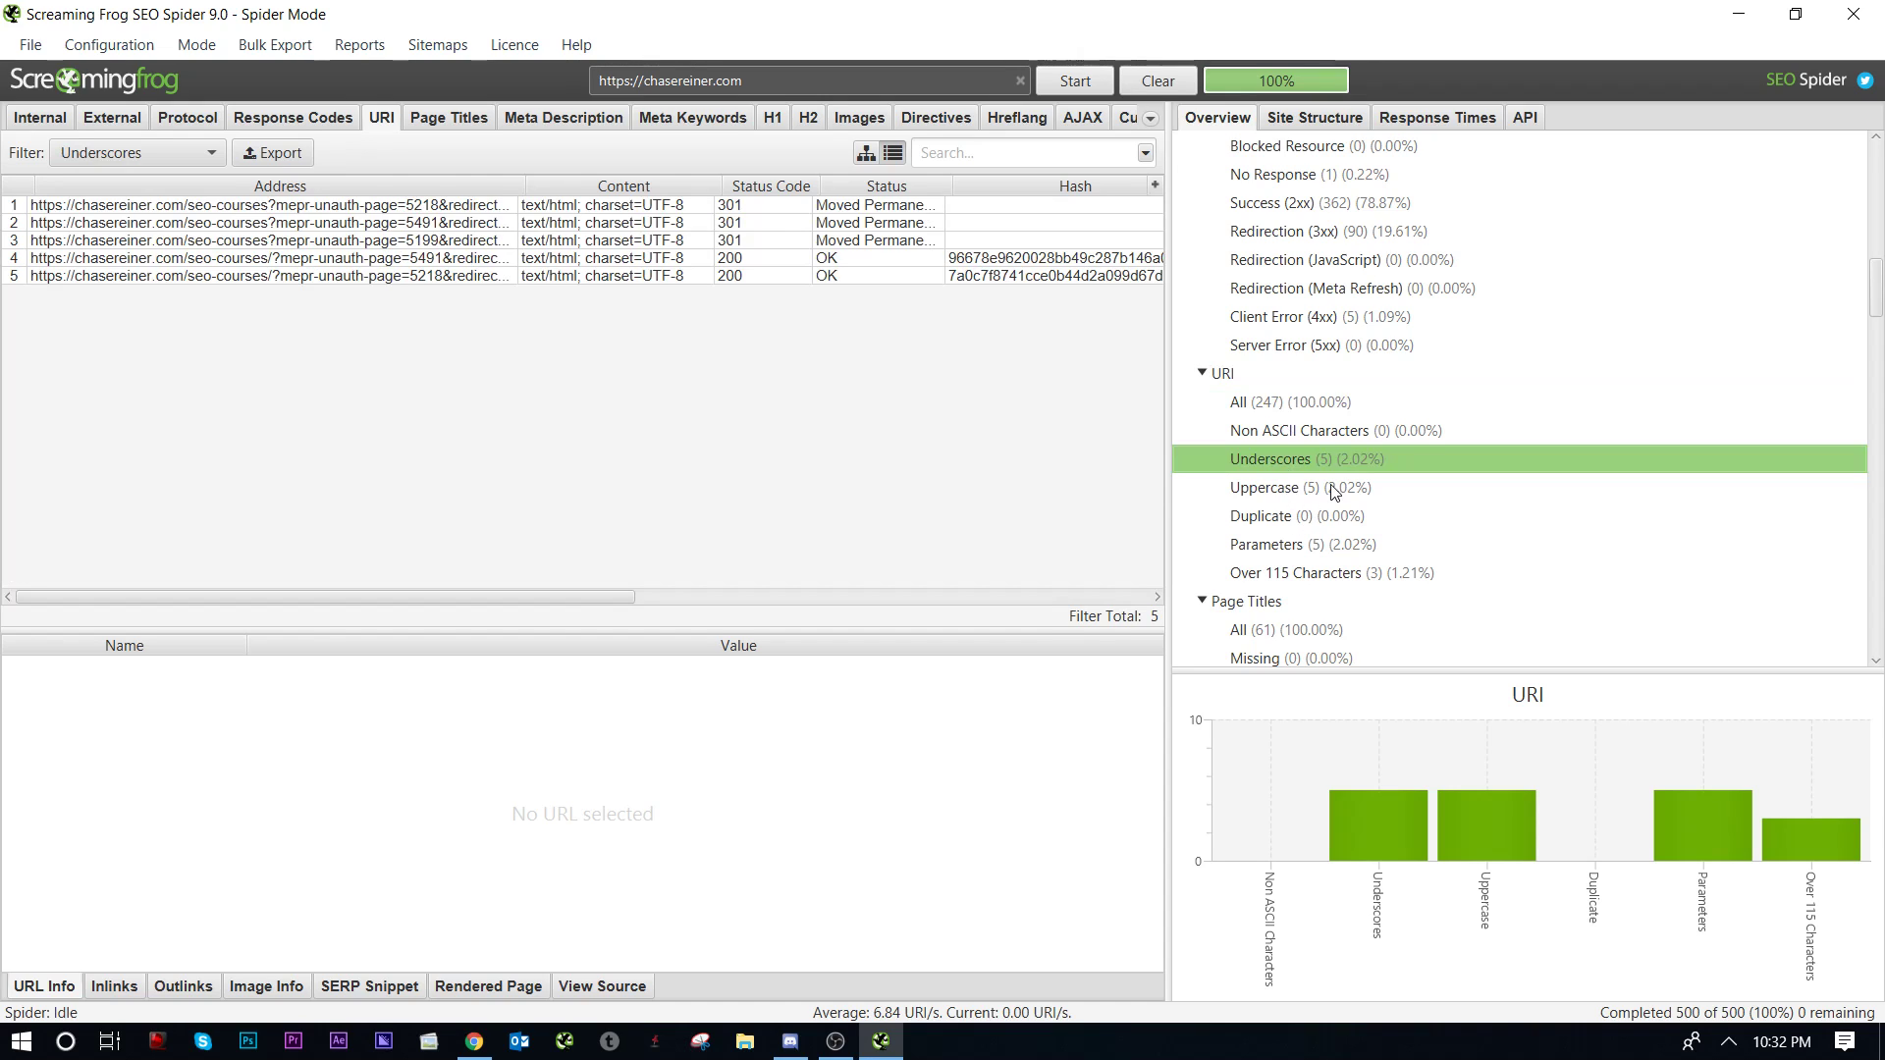
pyautogui.click(1337, 515)
pyautogui.click(1331, 543)
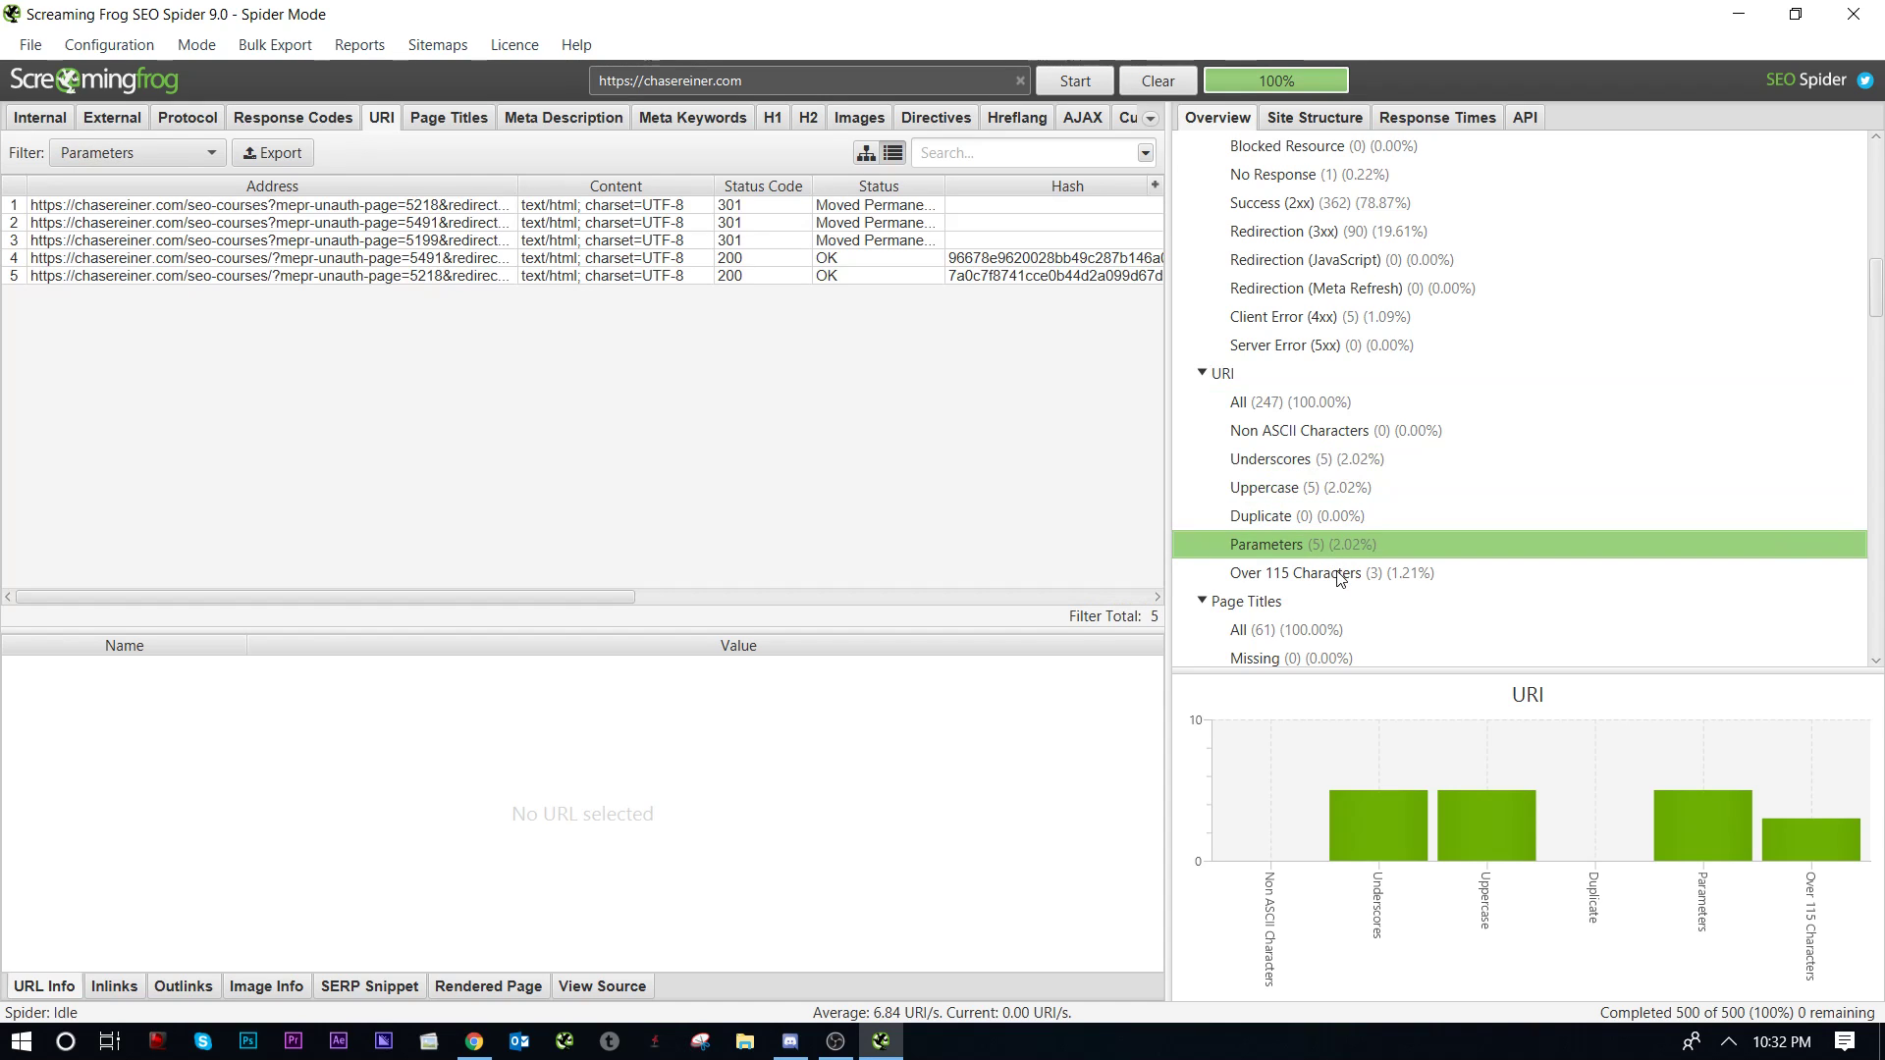
pyautogui.click(1340, 570)
pyautogui.scroll(-3, 1392, 647)
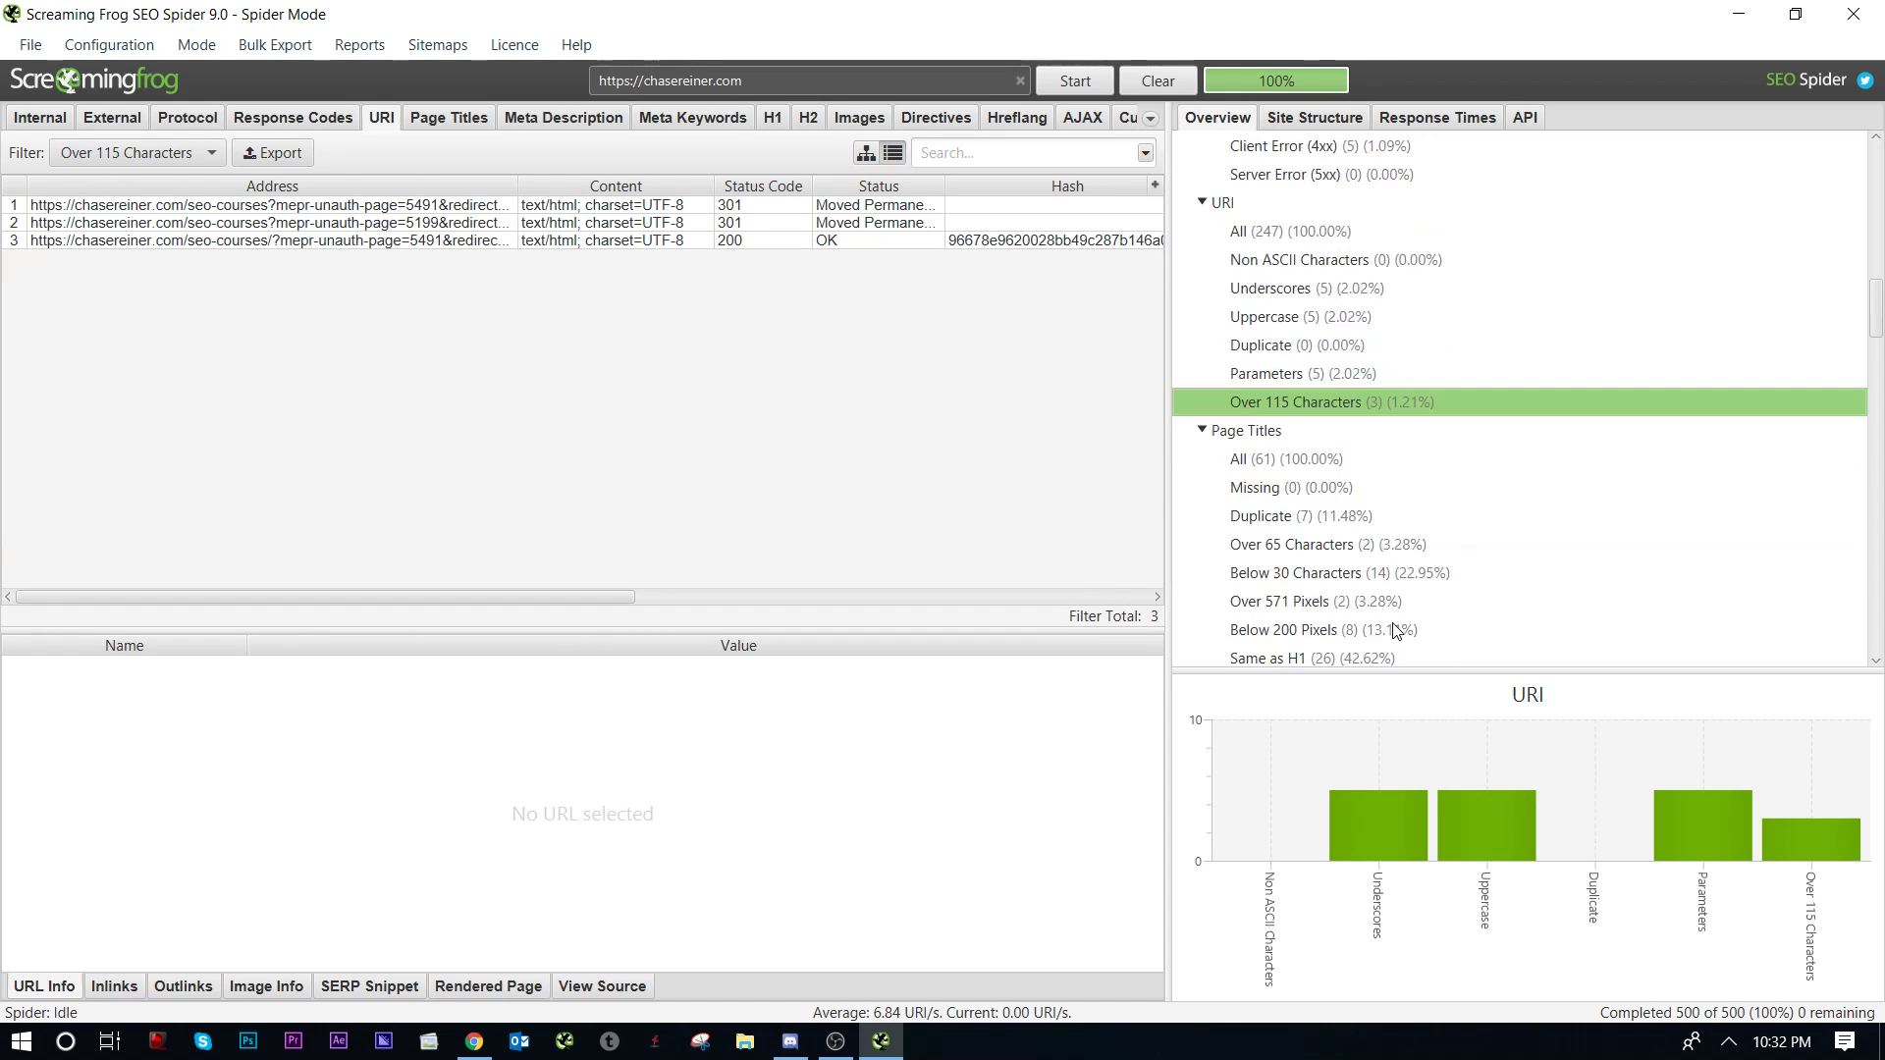
pyautogui.scroll(3, 1389, 520)
# Step: Compare the Contact-3 page address with the roadmap's Internal Link Structure status cell
pyautogui.hotkey('alt', 'Tab')
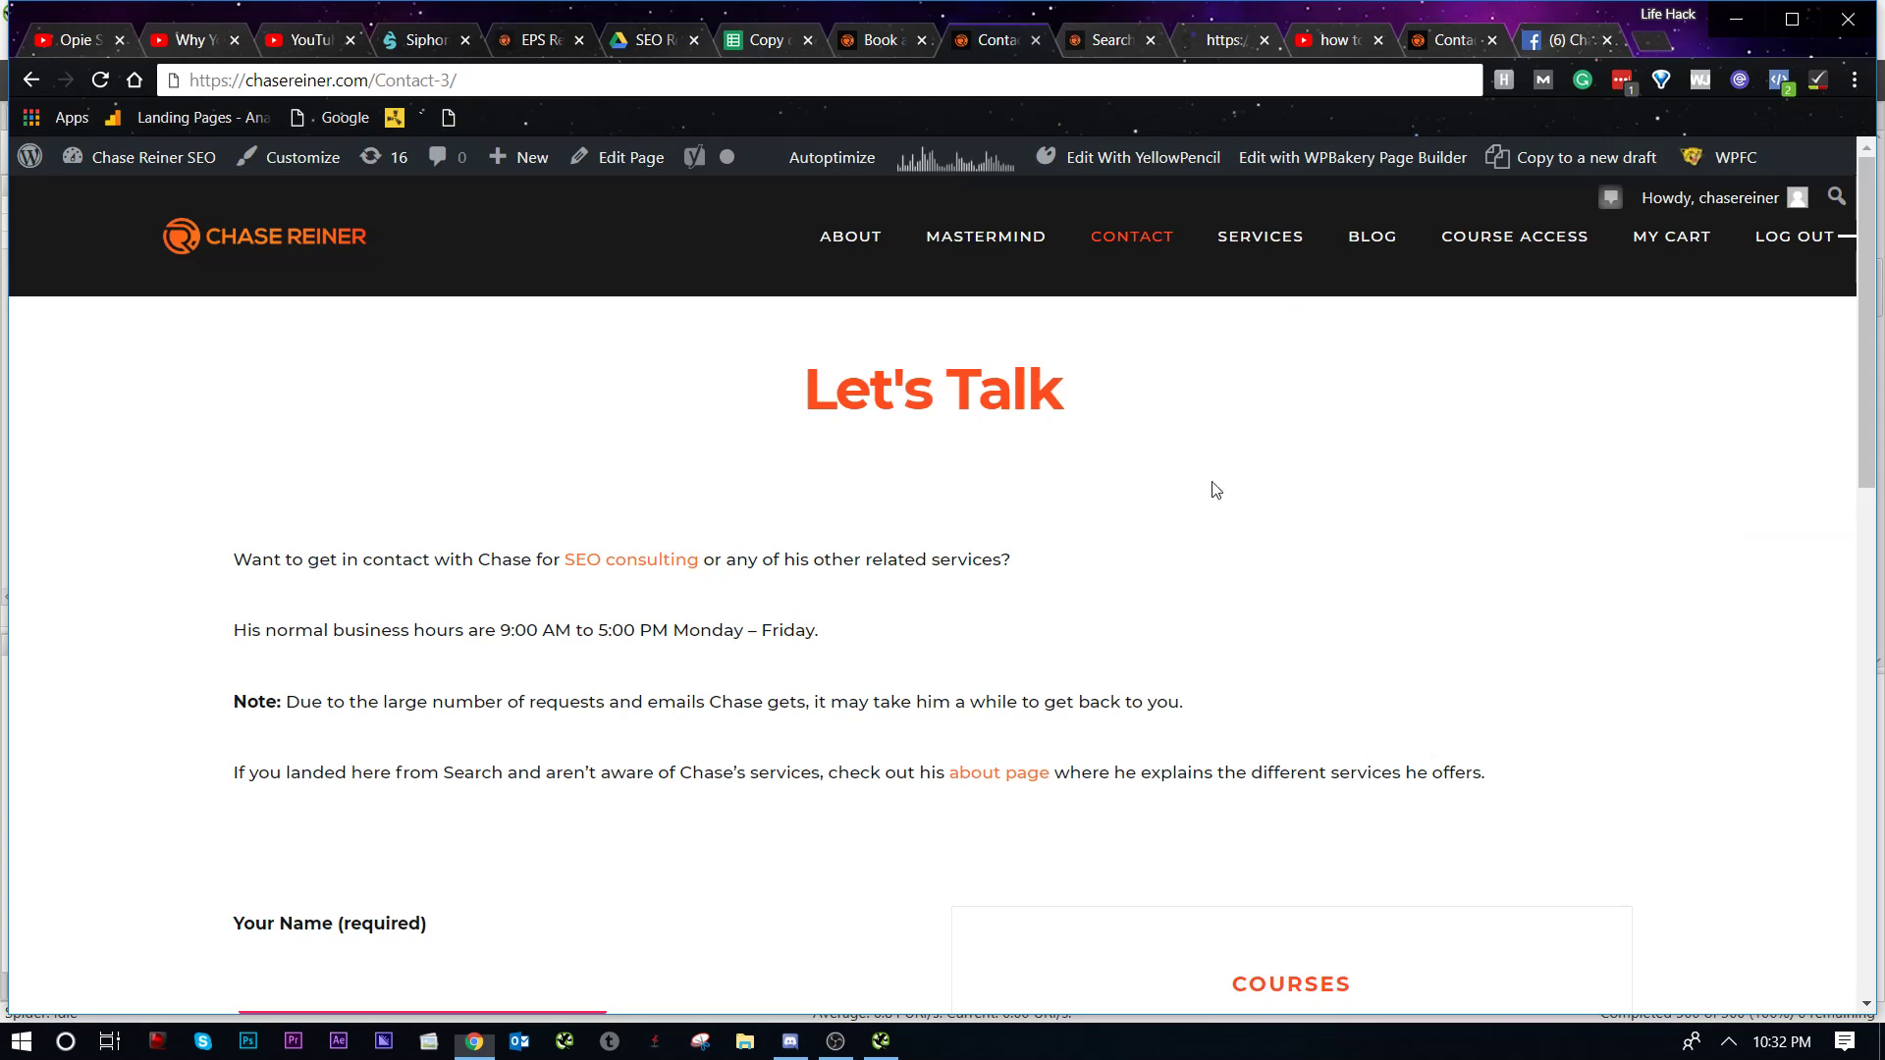
pyautogui.click(761, 39)
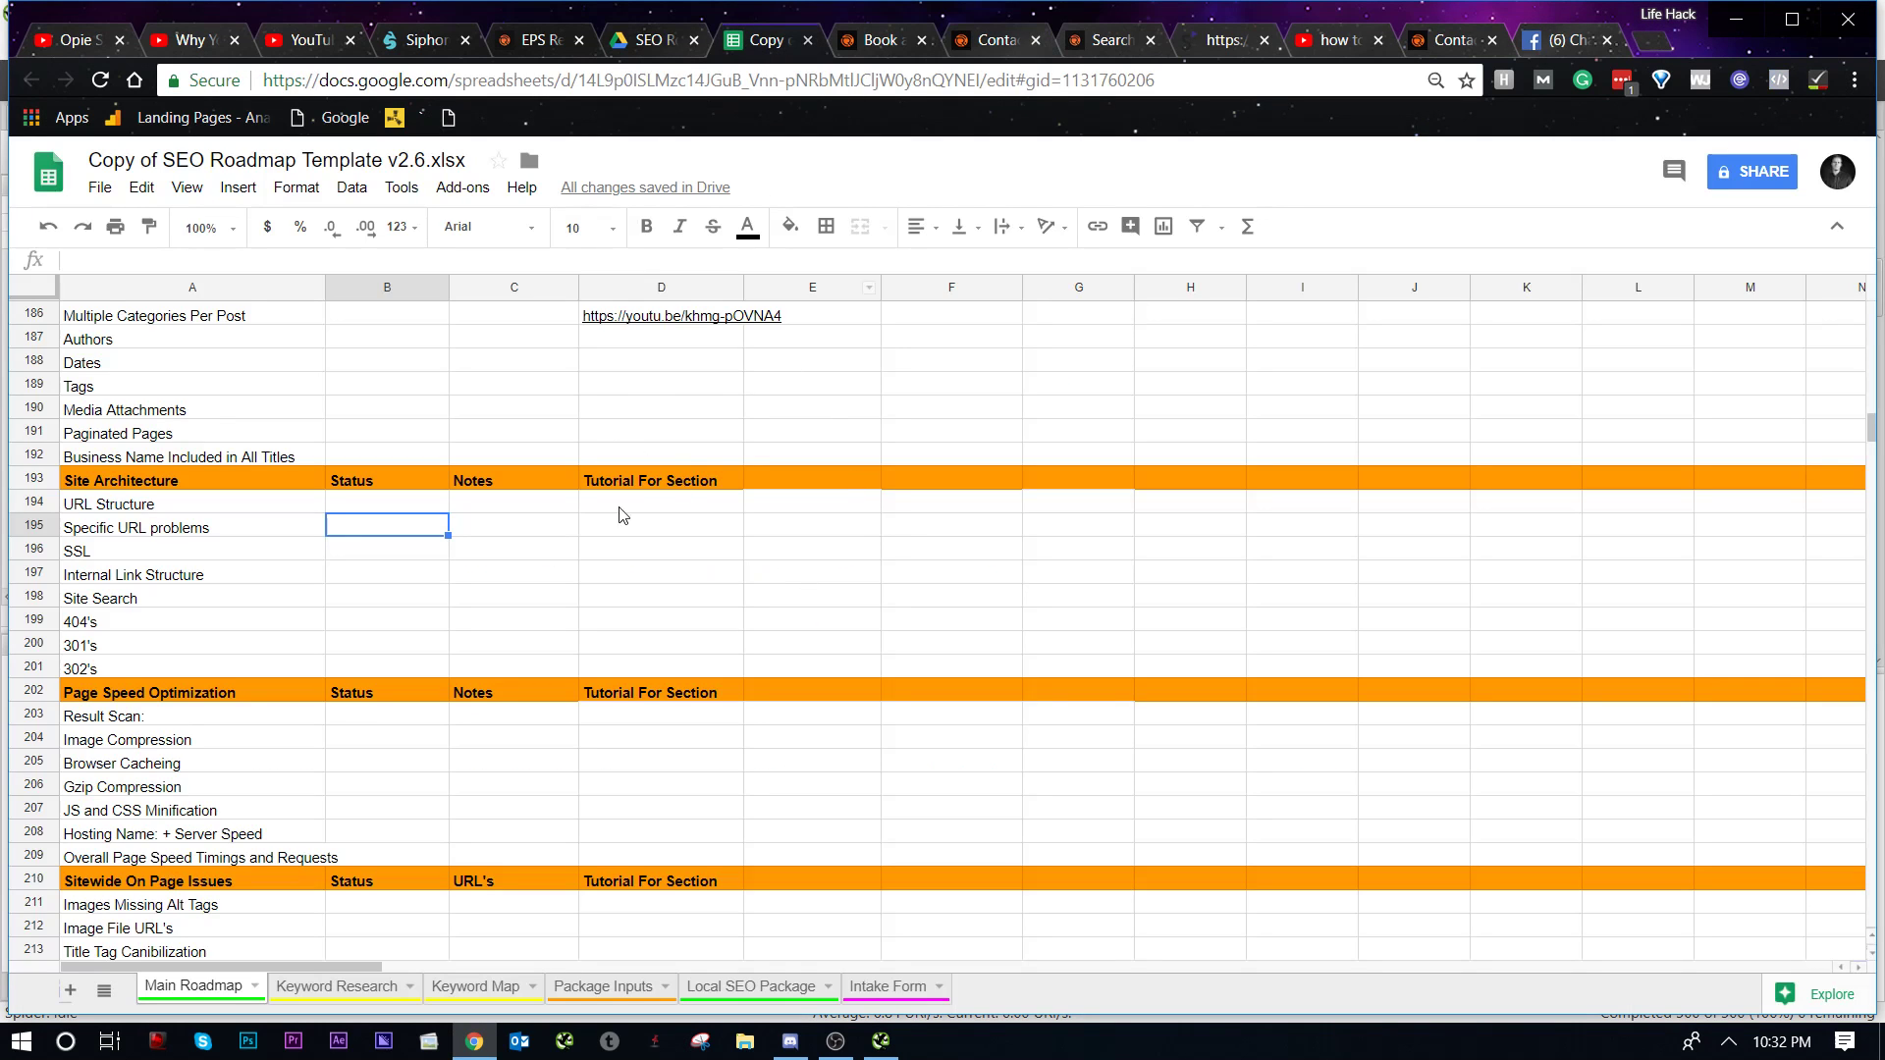
pyautogui.click(979, 24)
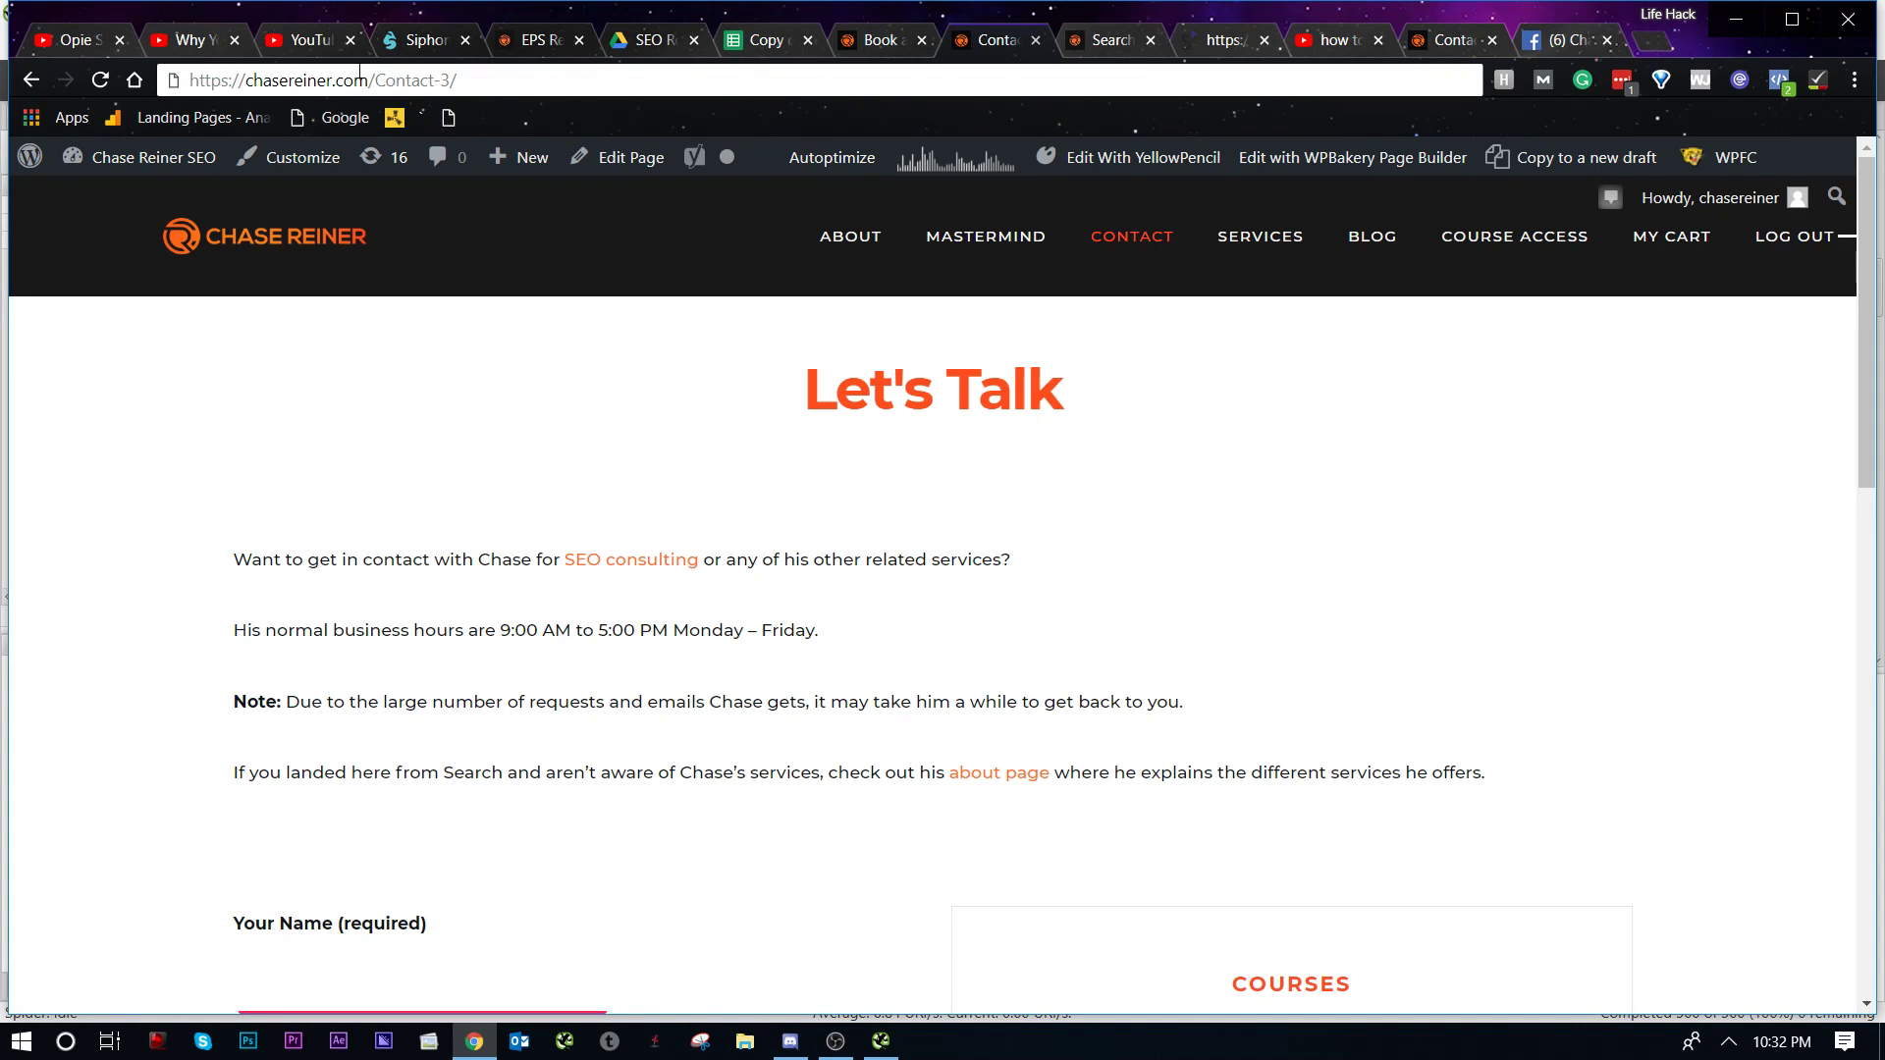
pyautogui.moveTo(359, 79); pyautogui.dragTo(456, 80)
pyautogui.click(412, 79)
pyautogui.click(446, 79)
pyautogui.click(852, 54)
pyautogui.click(785, 57)
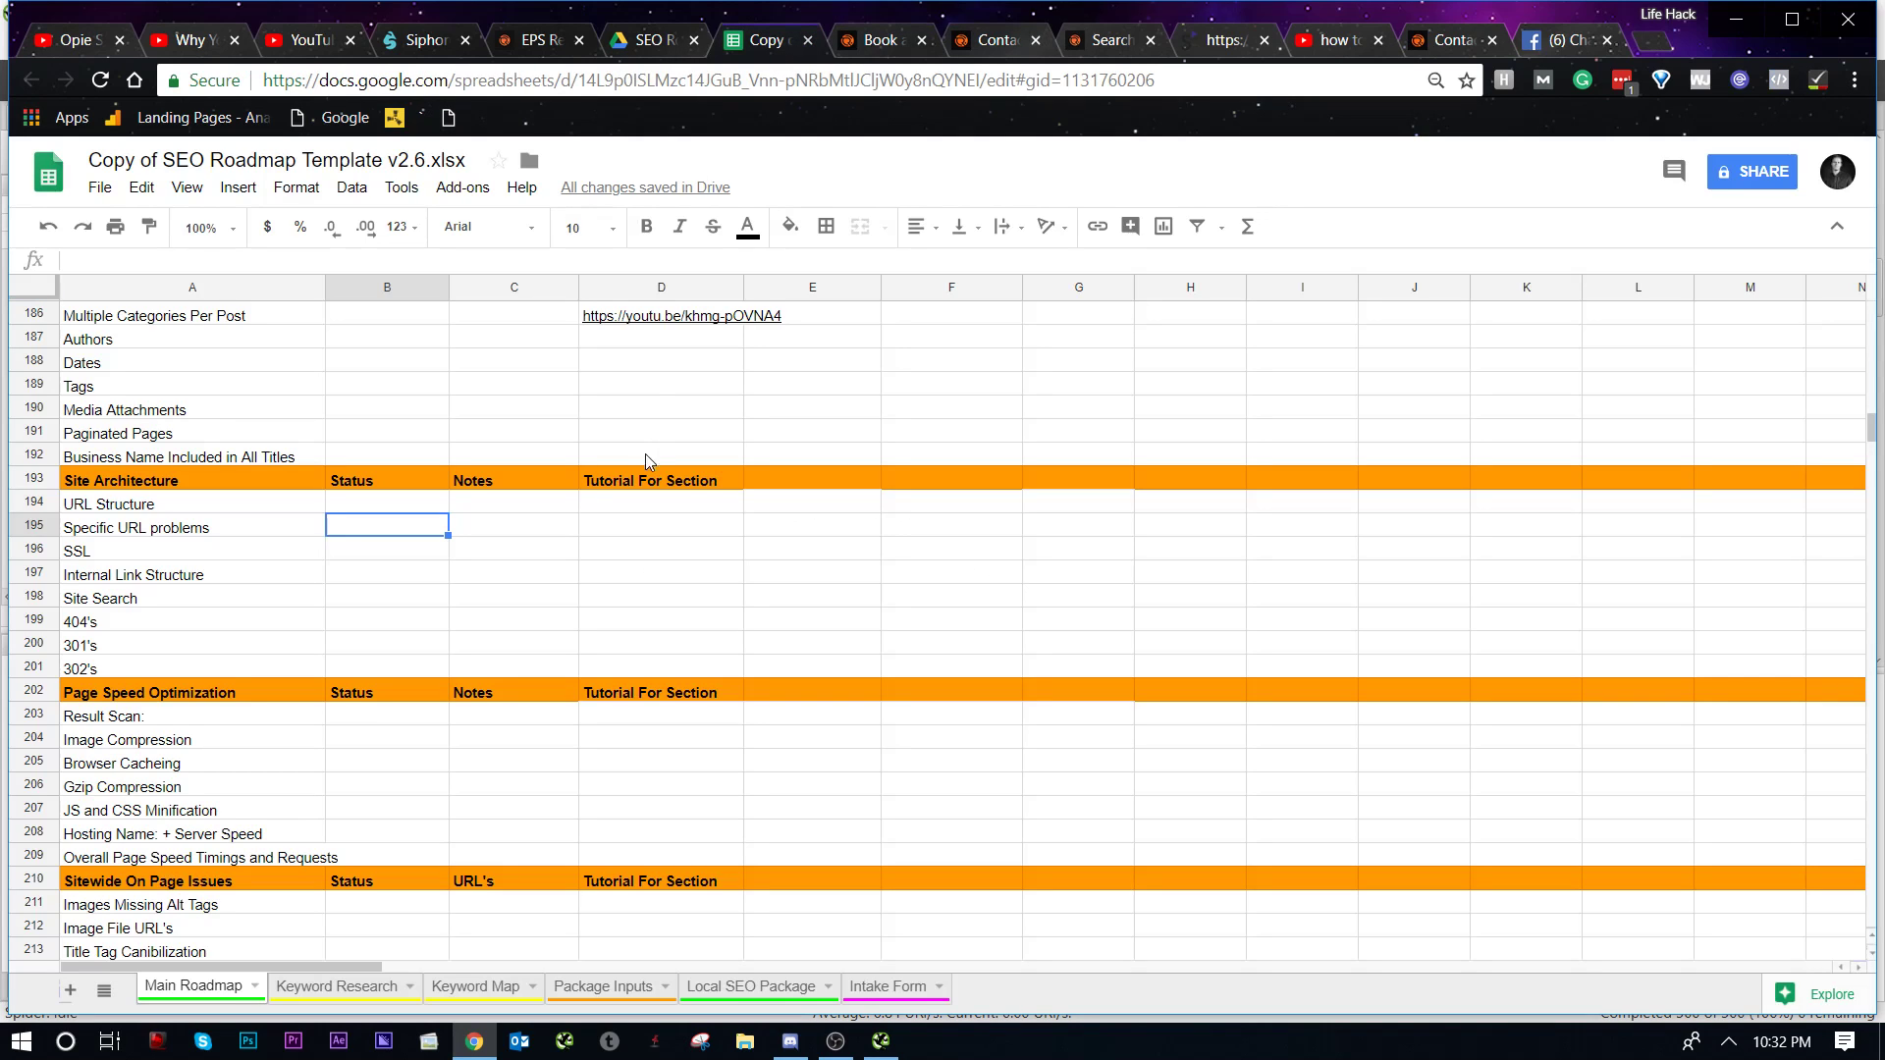
pyautogui.click(386, 571)
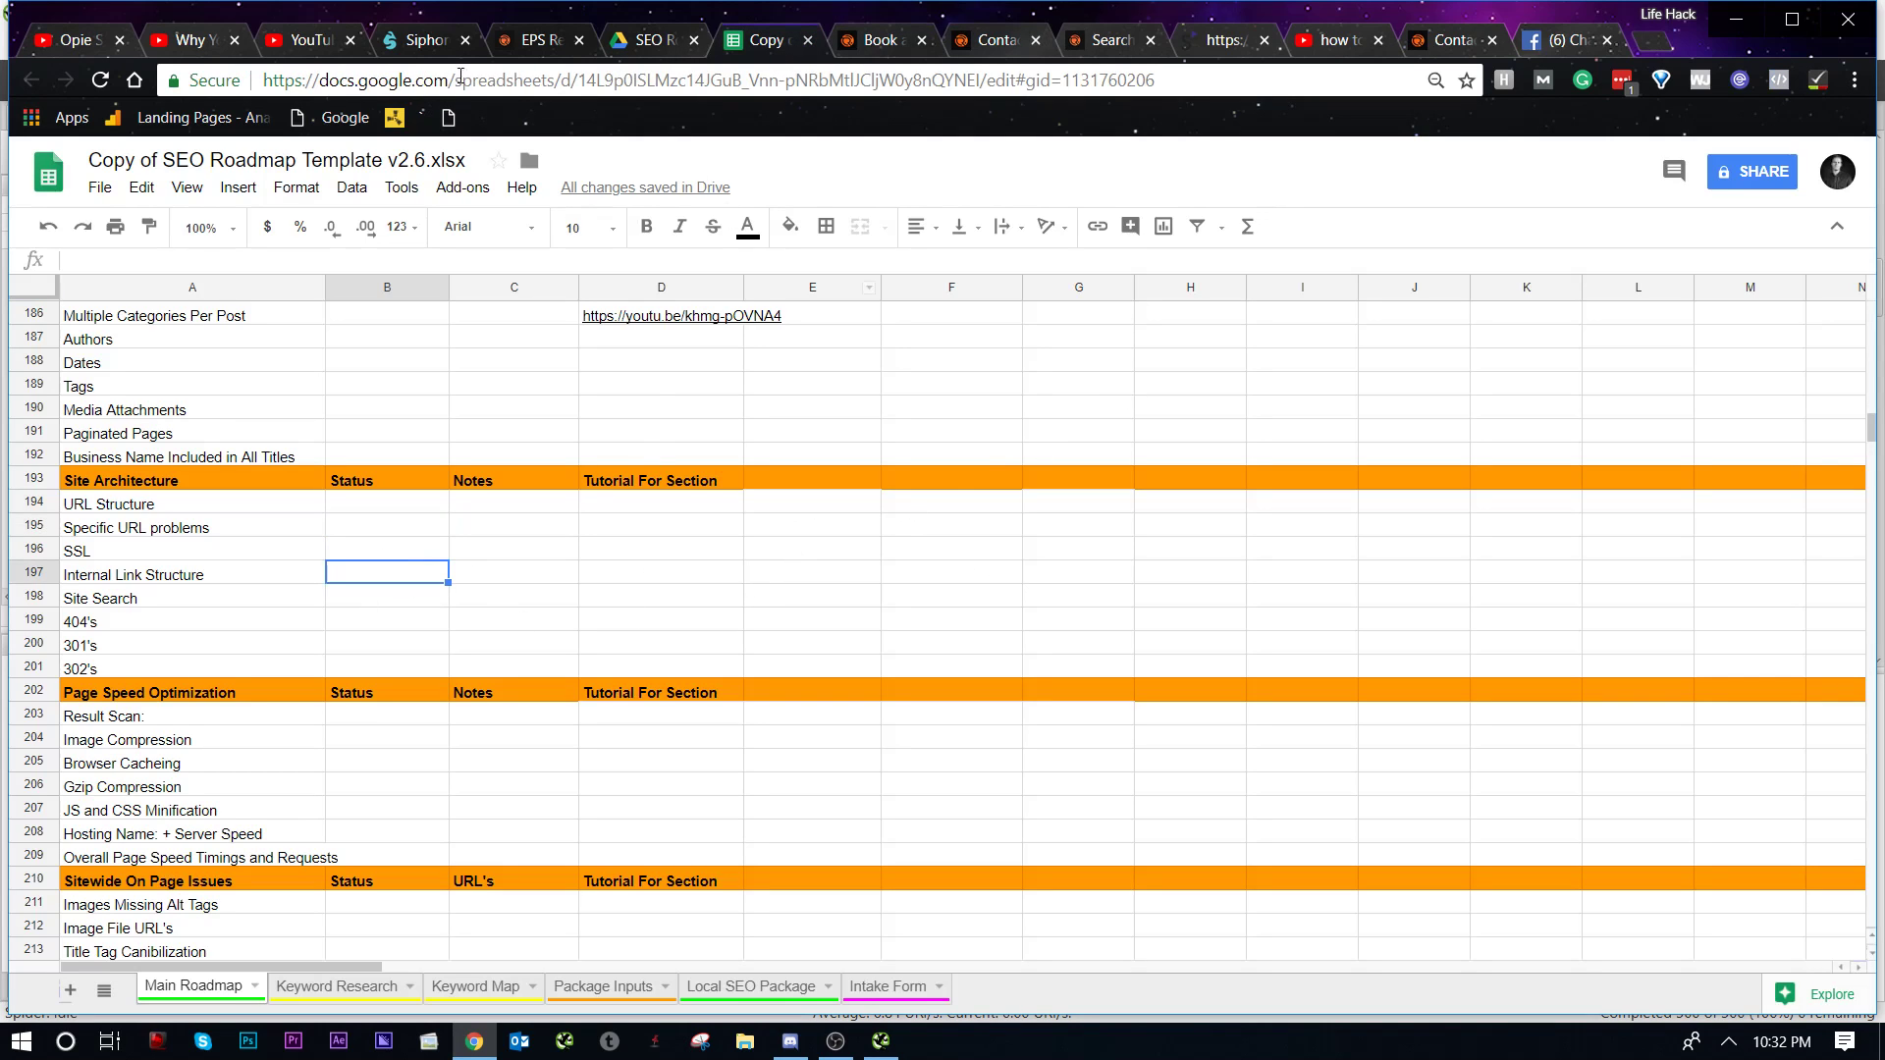
pyautogui.click(201, 80)
# Step: View the contact page's connection security details and reload the page
pyautogui.click(790, 426)
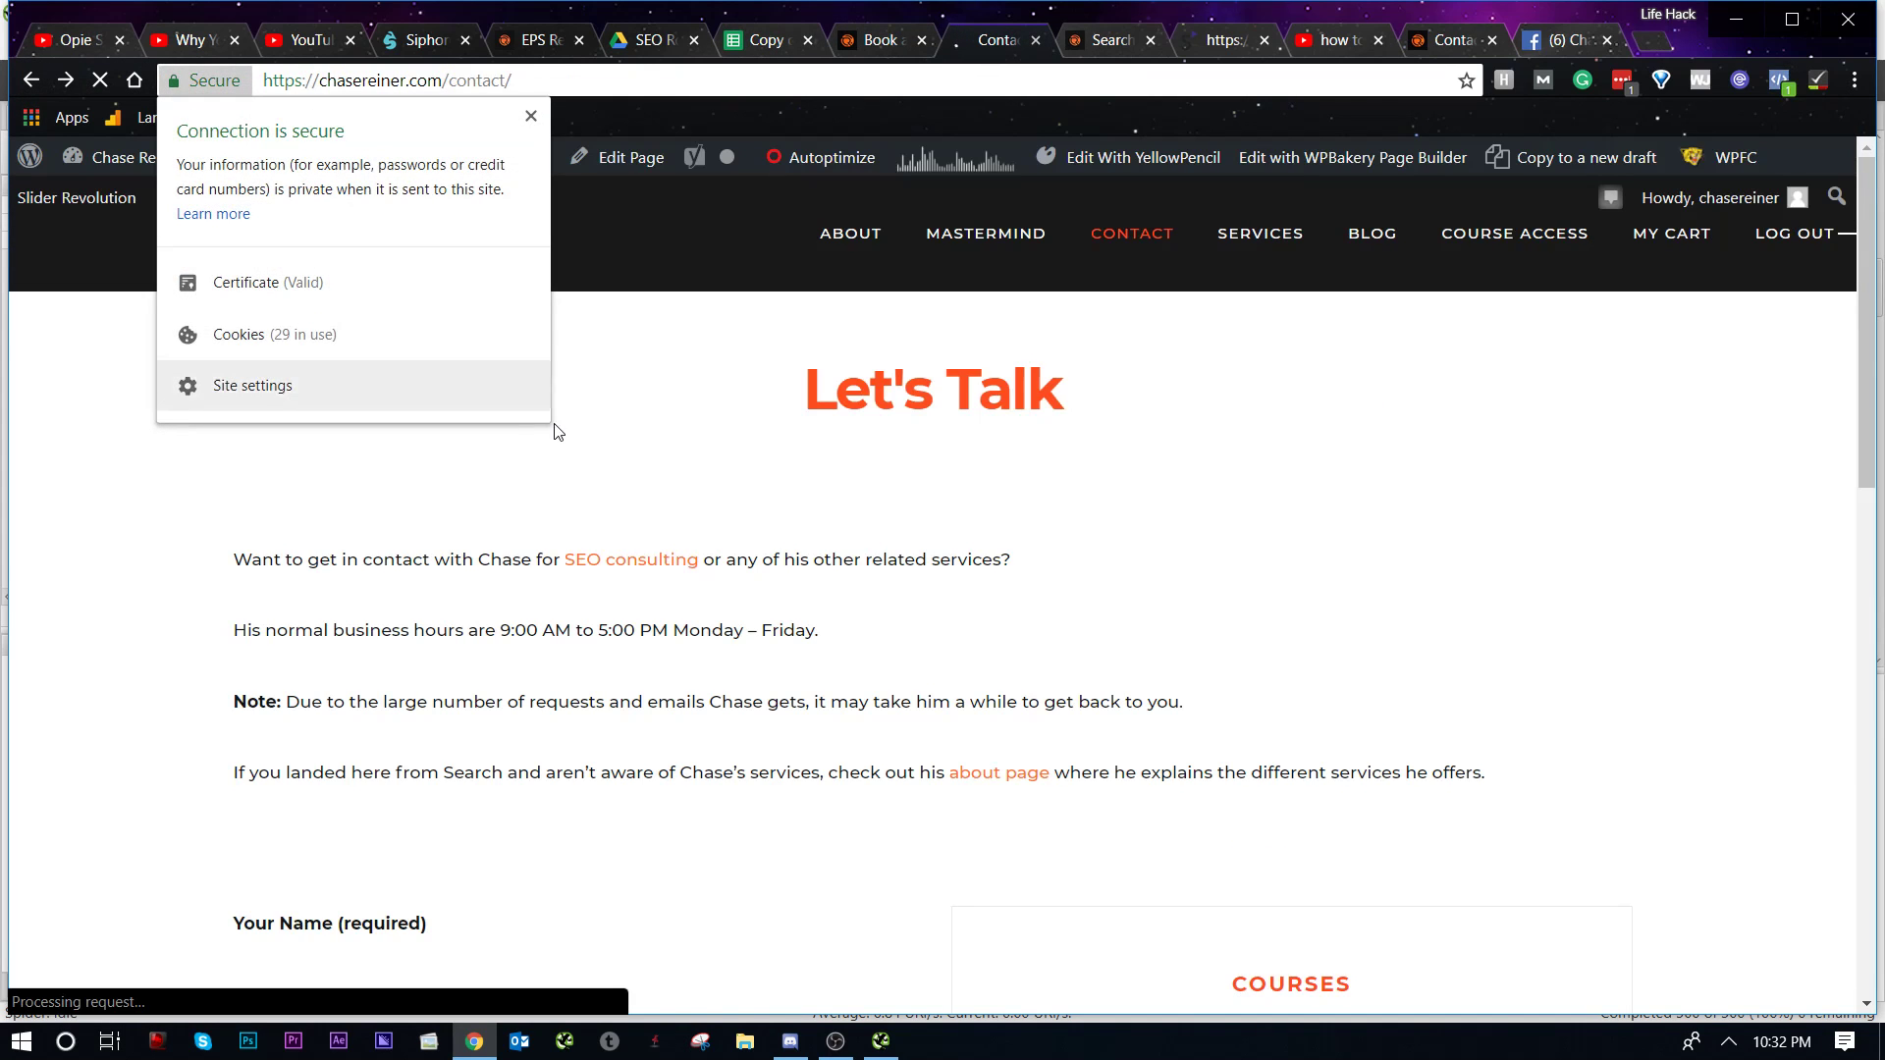
pyautogui.click(174, 82)
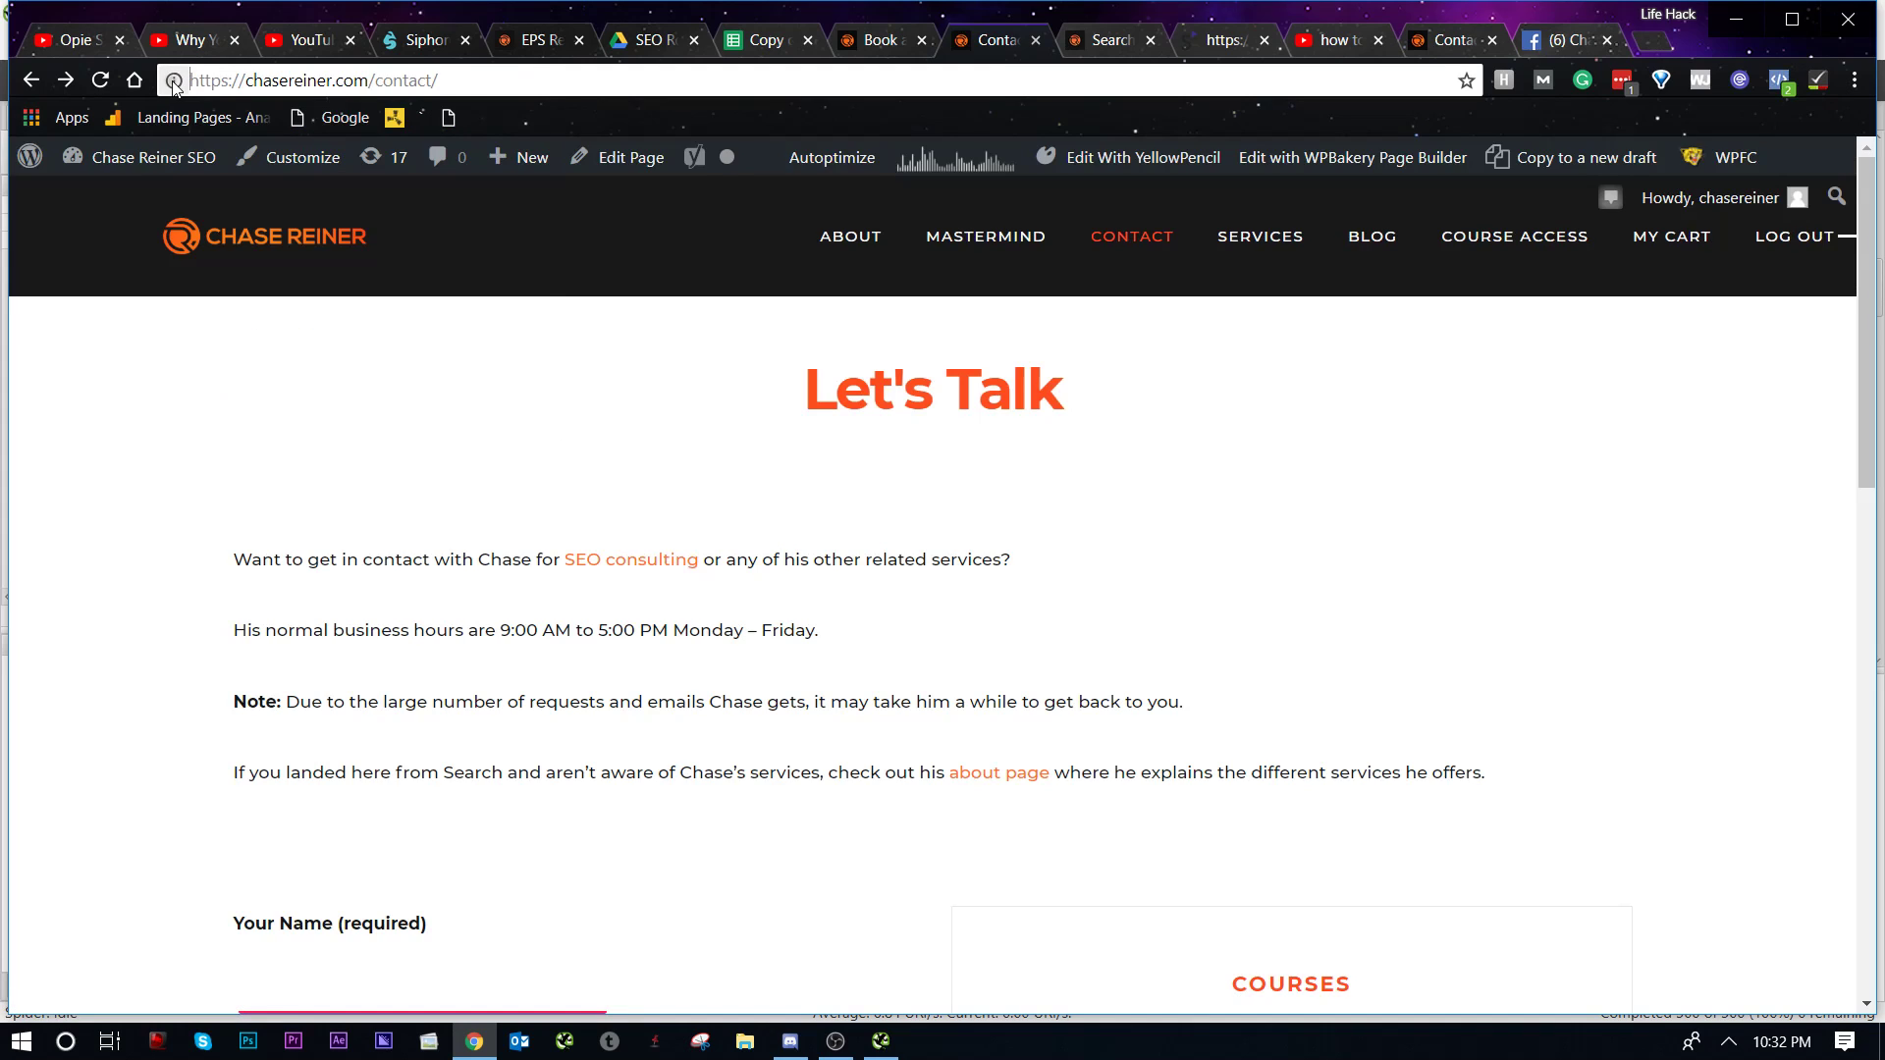
pyautogui.click(174, 82)
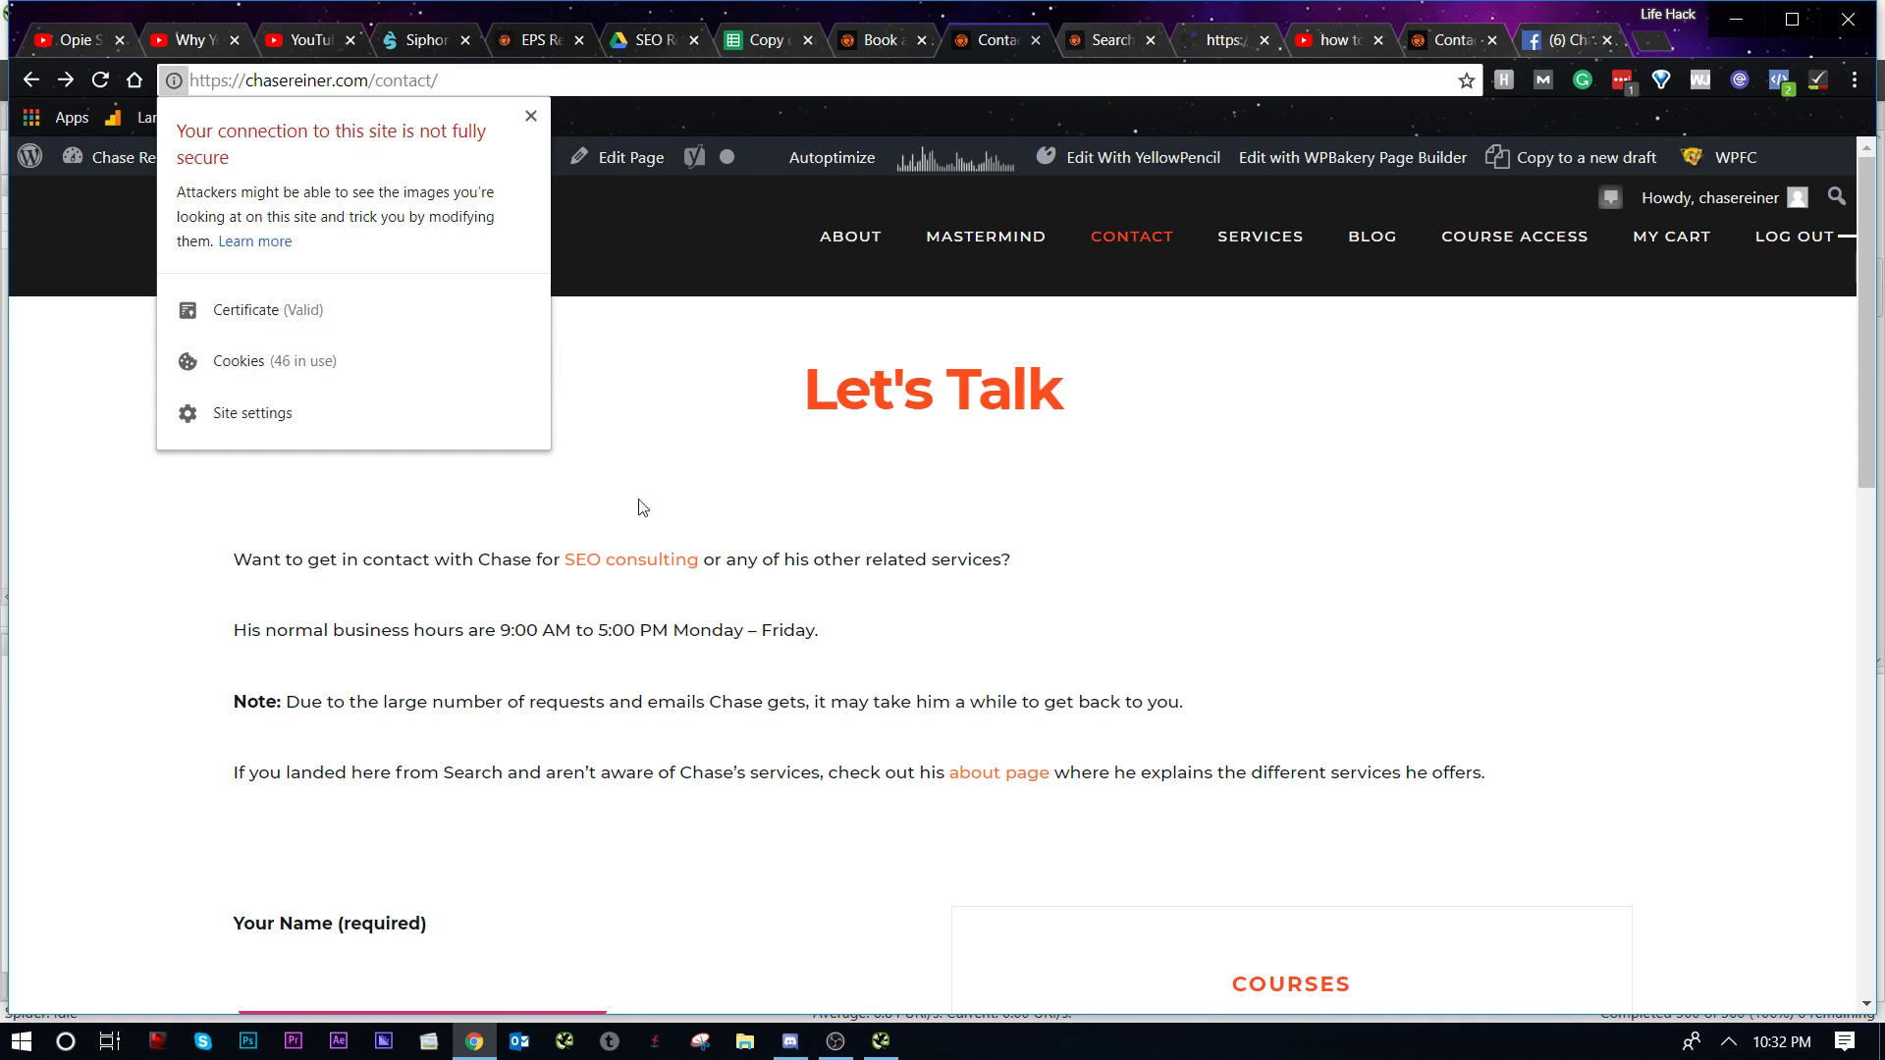
pyautogui.press('F5')
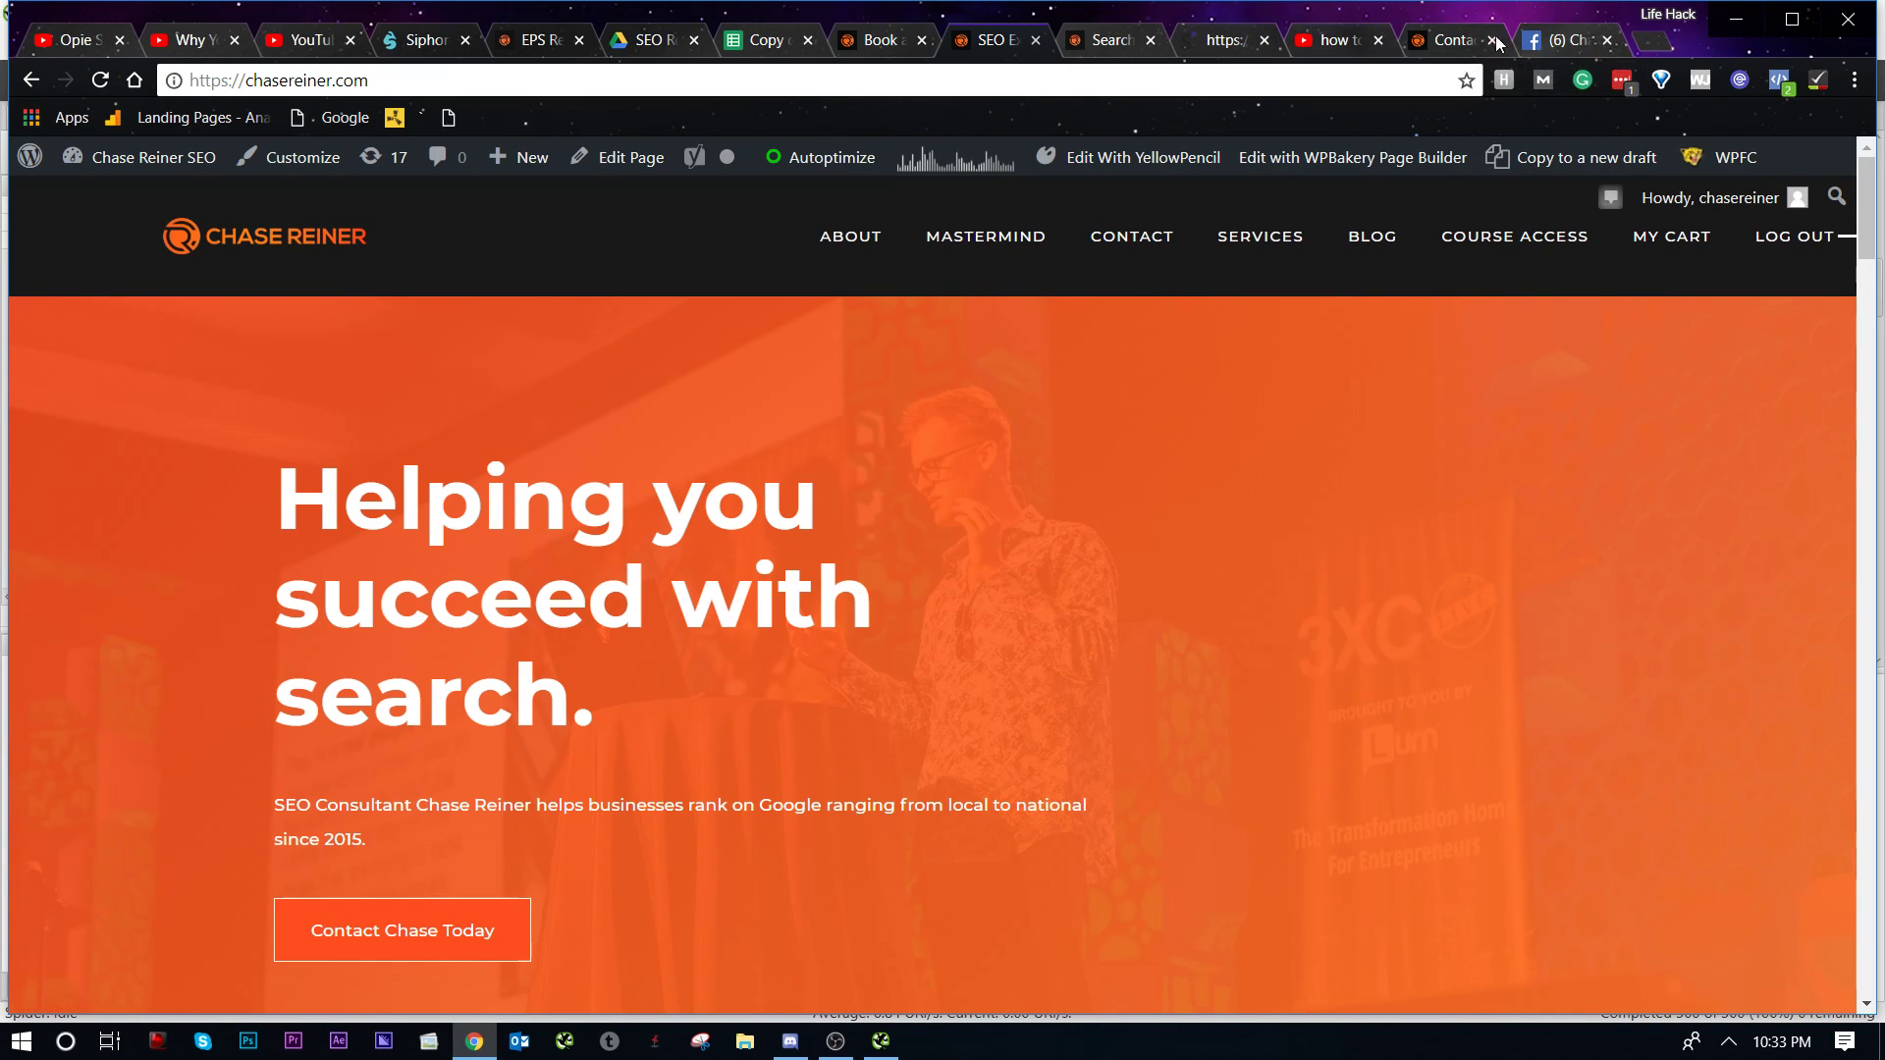
pyautogui.click(1649, 43)
pyautogui.hotkey('ctrl', 'w')
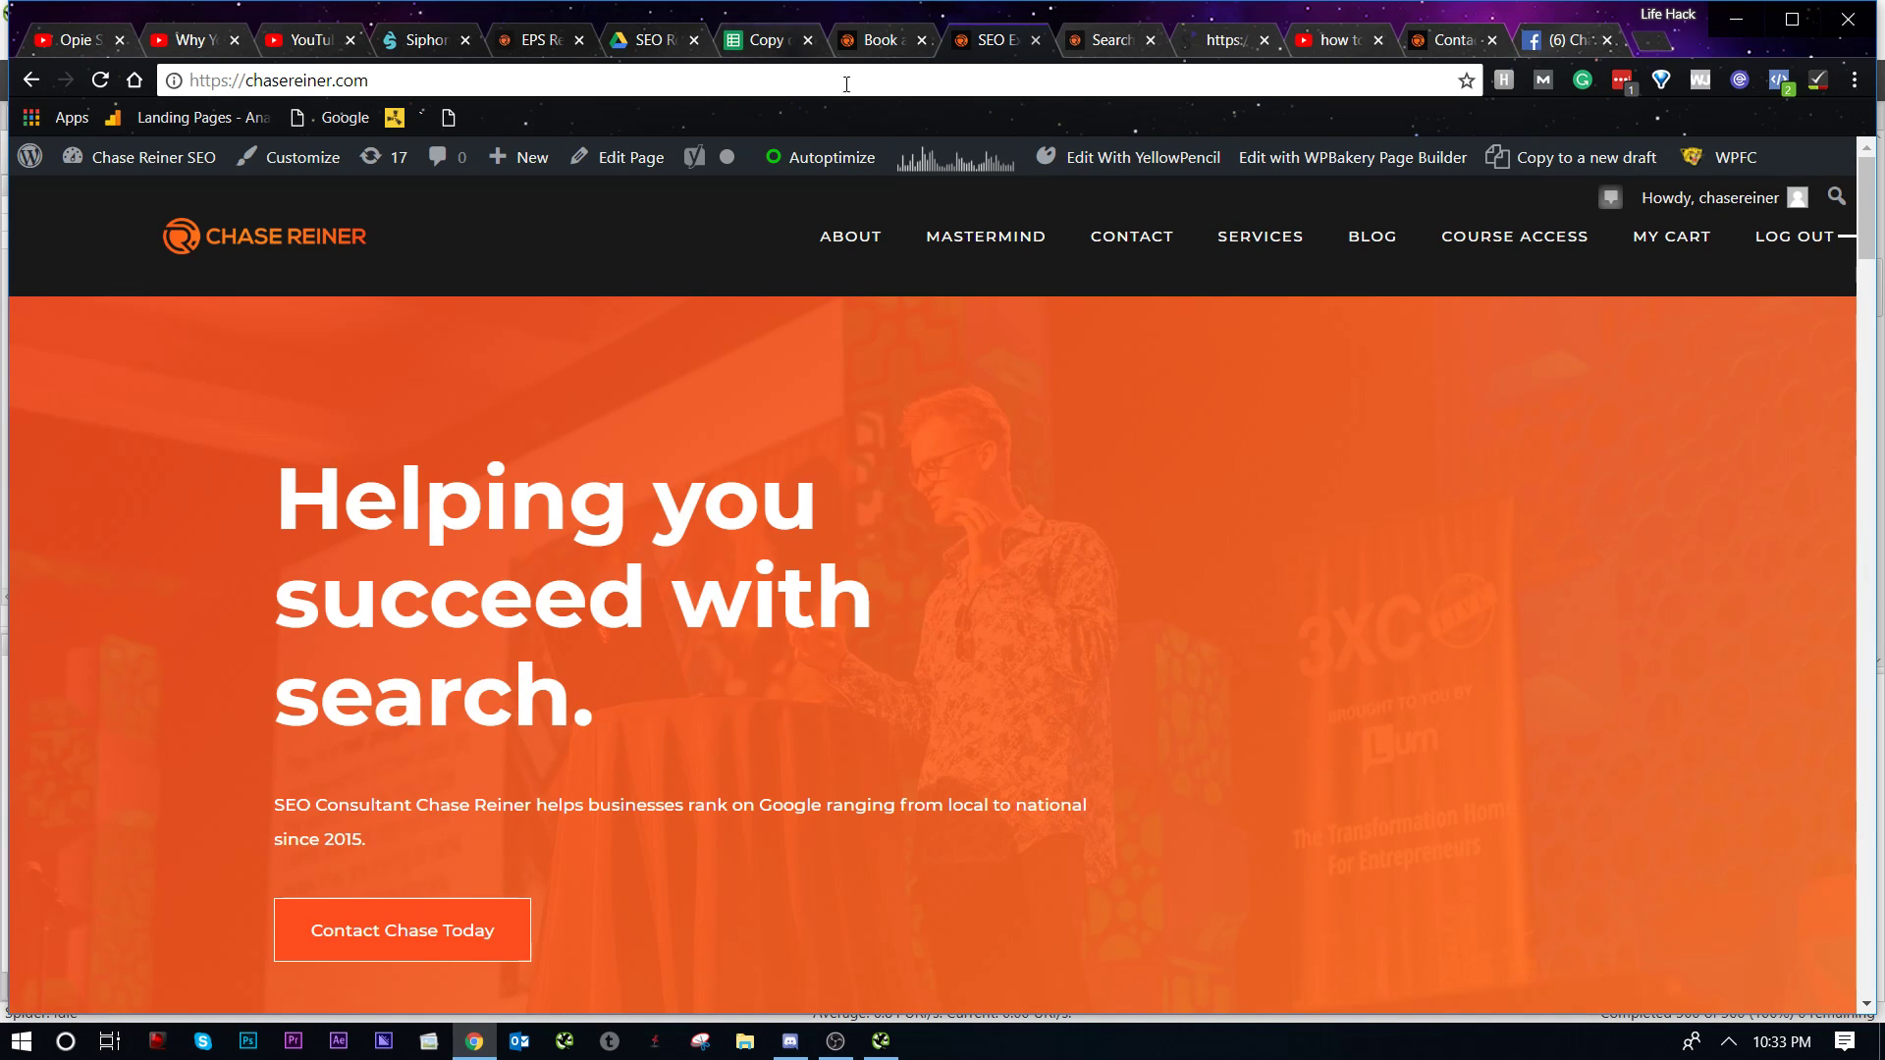
pyautogui.moveTo(1260, 236)
# Step: Check the roadmap's Internal Link Structure status, then the Reiner Roadmap and chasereiner.com home tabs
pyautogui.click(788, 41)
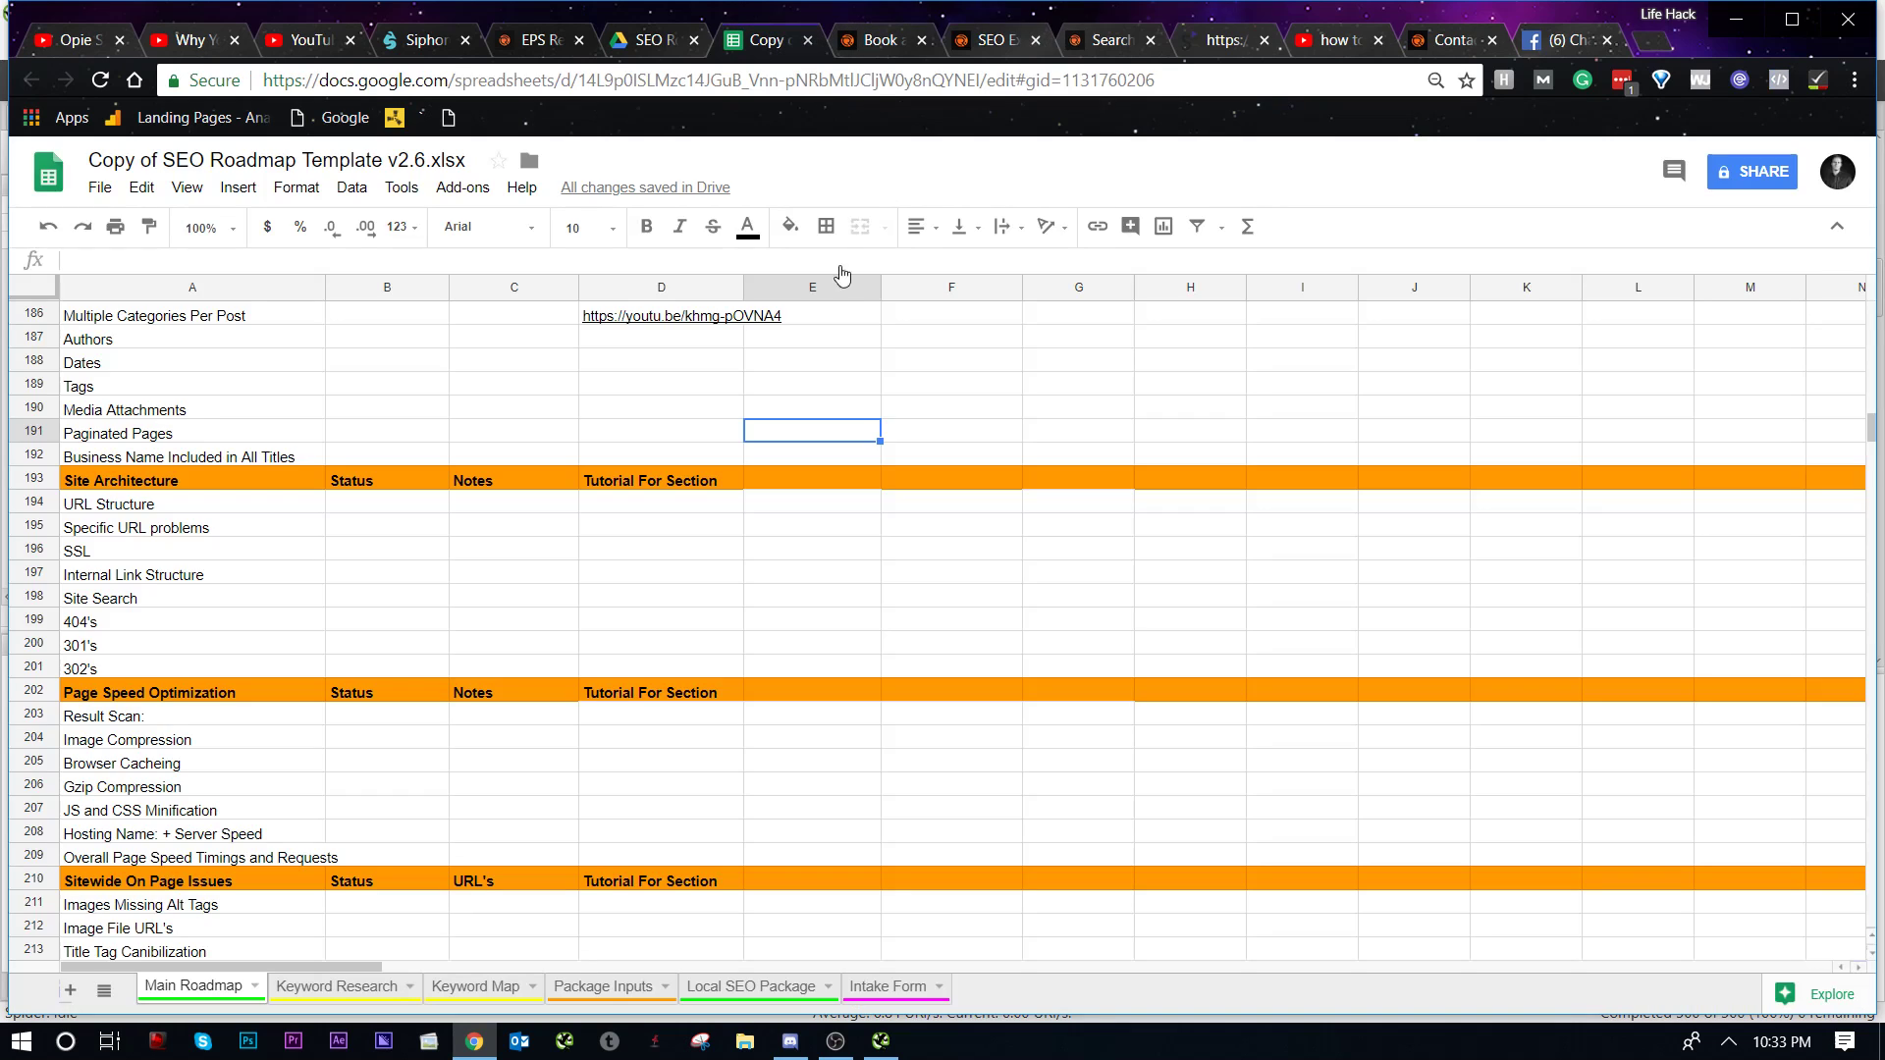
pyautogui.scroll(-1, 905, 752)
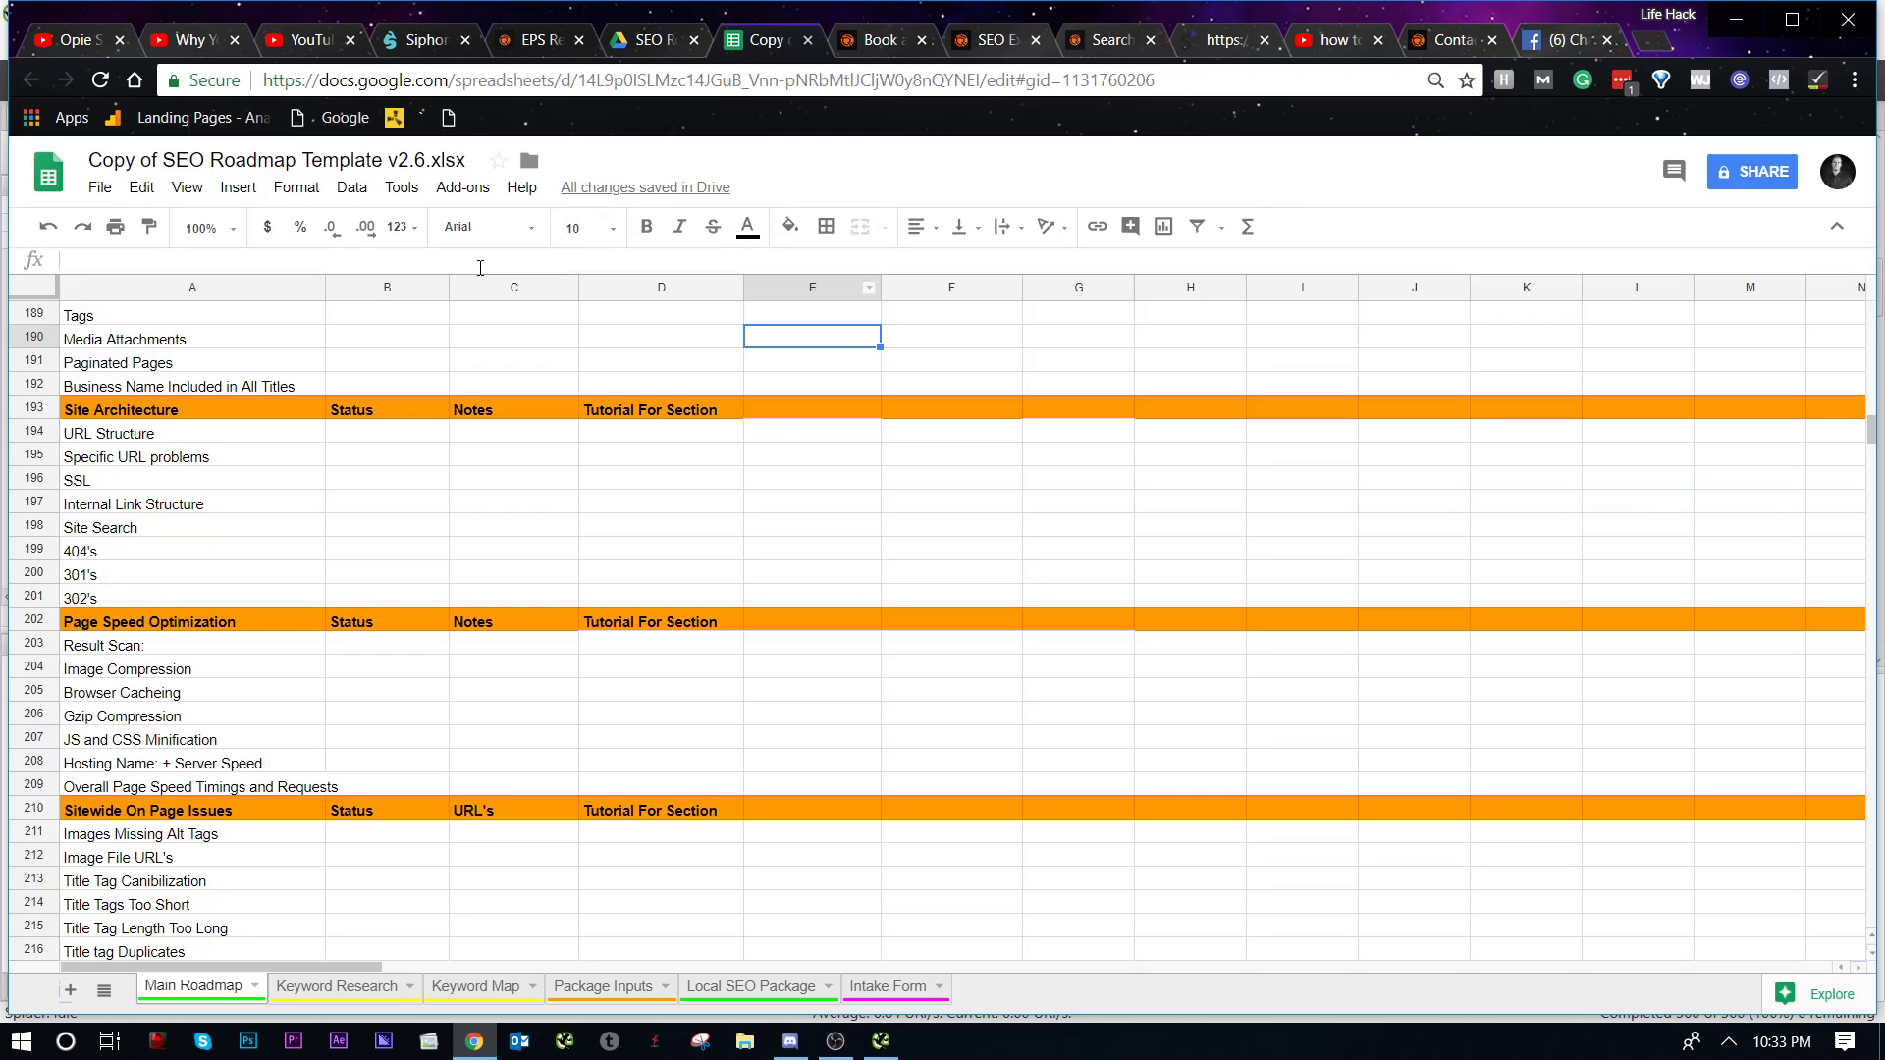
pyautogui.click(560, 525)
pyautogui.click(378, 502)
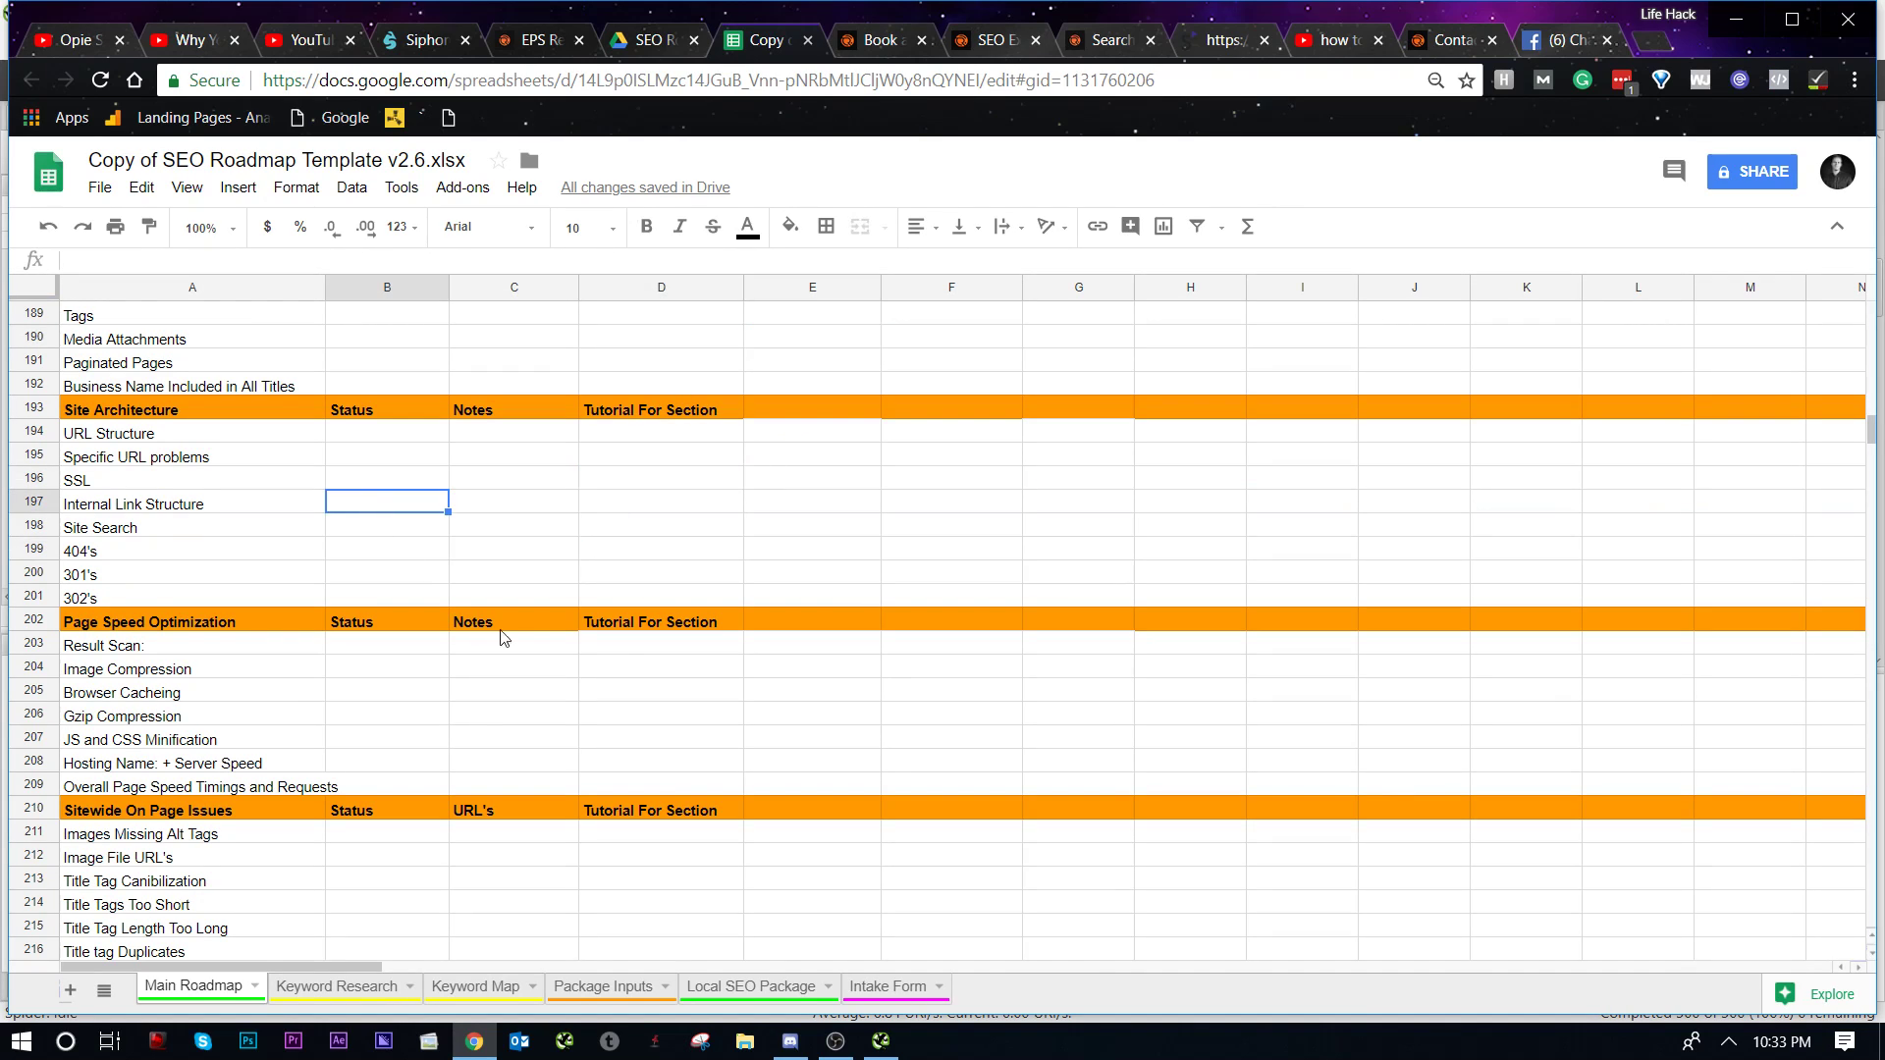
pyautogui.click(895, 44)
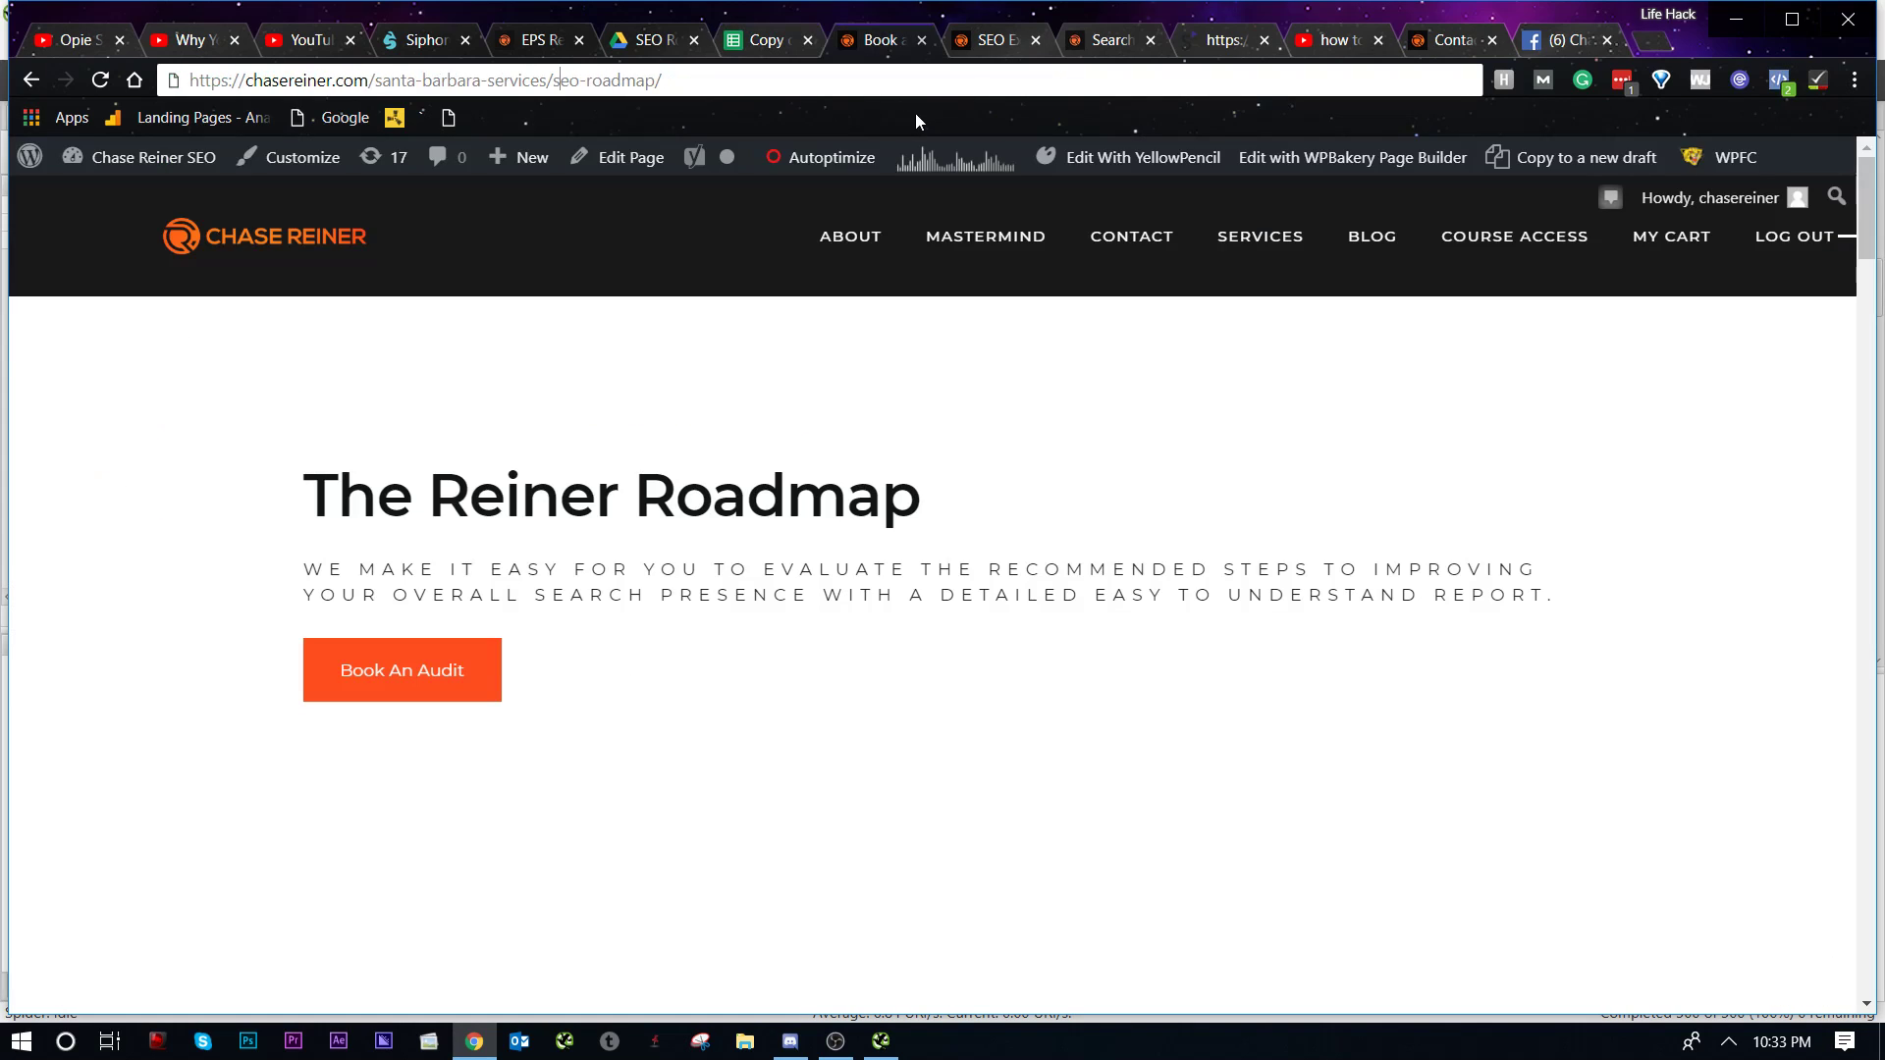
pyautogui.click(981, 49)
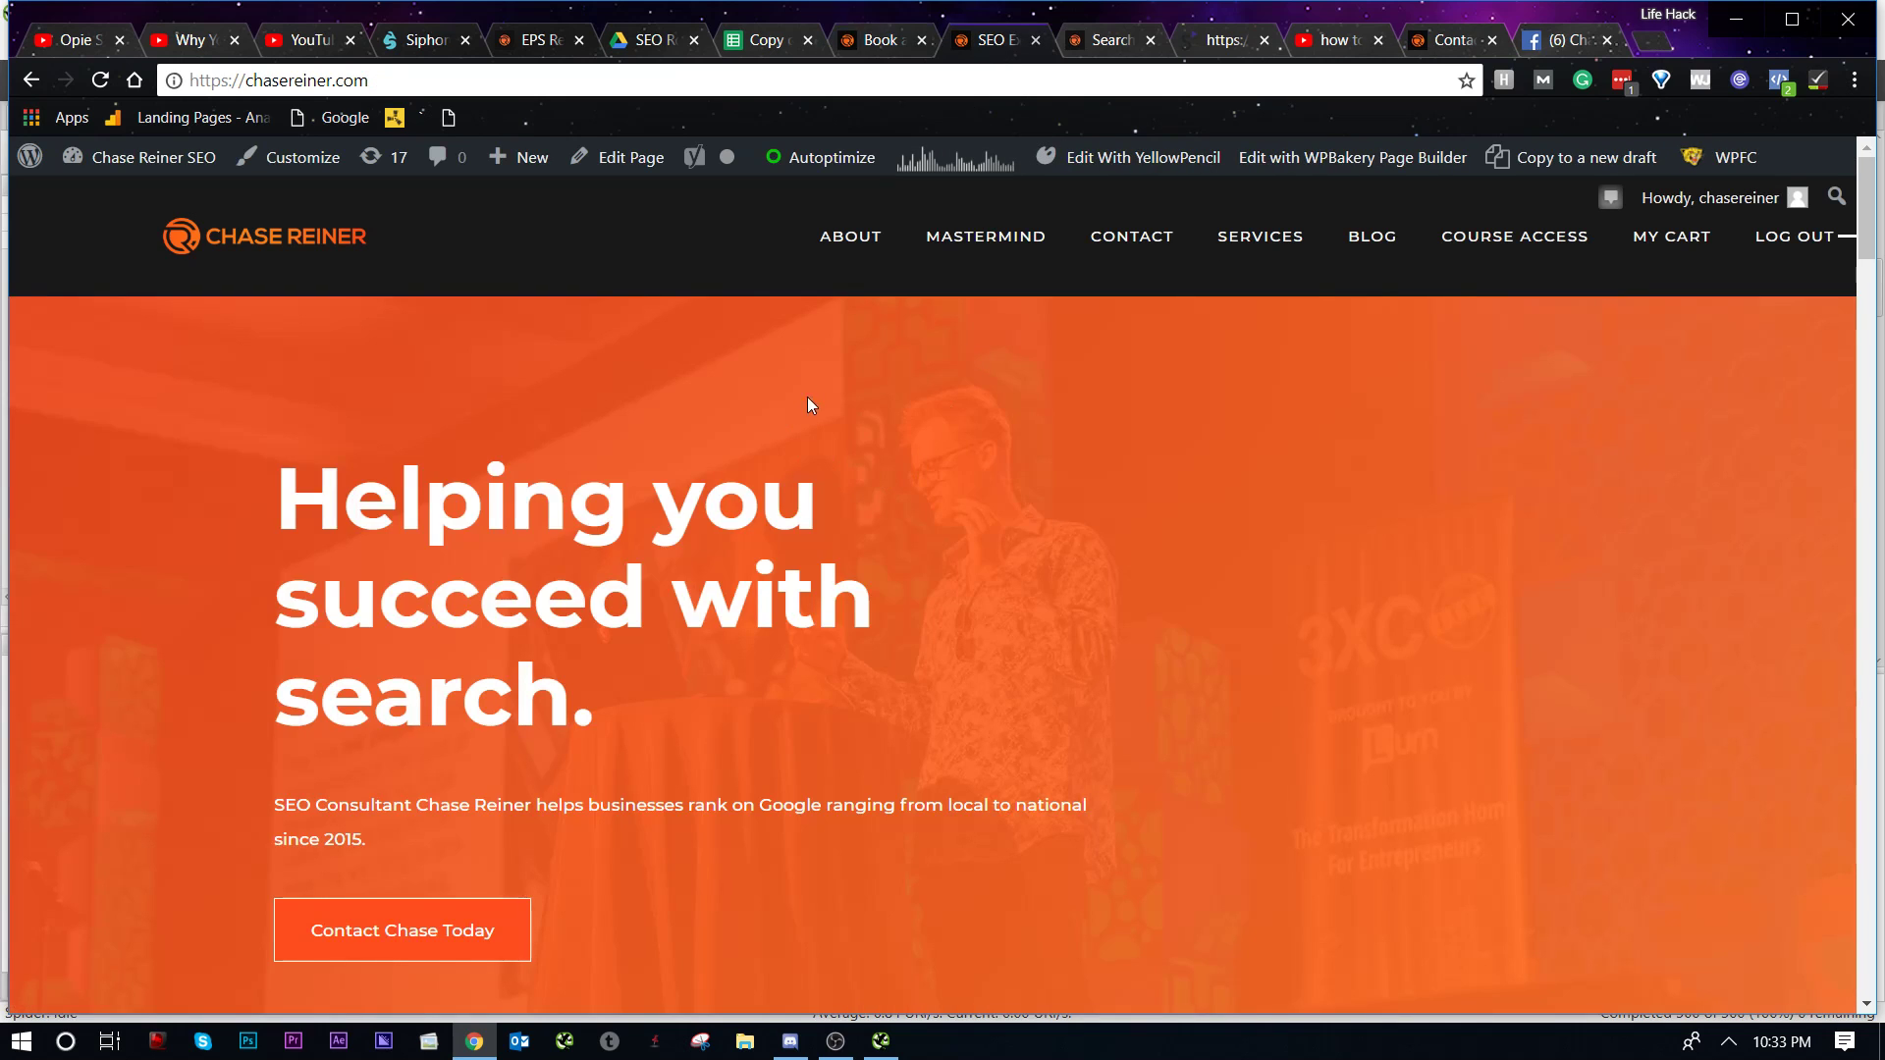
pyautogui.hotkey('alt', 'Tab')
pyautogui.hotkey('alt', 'Tab')
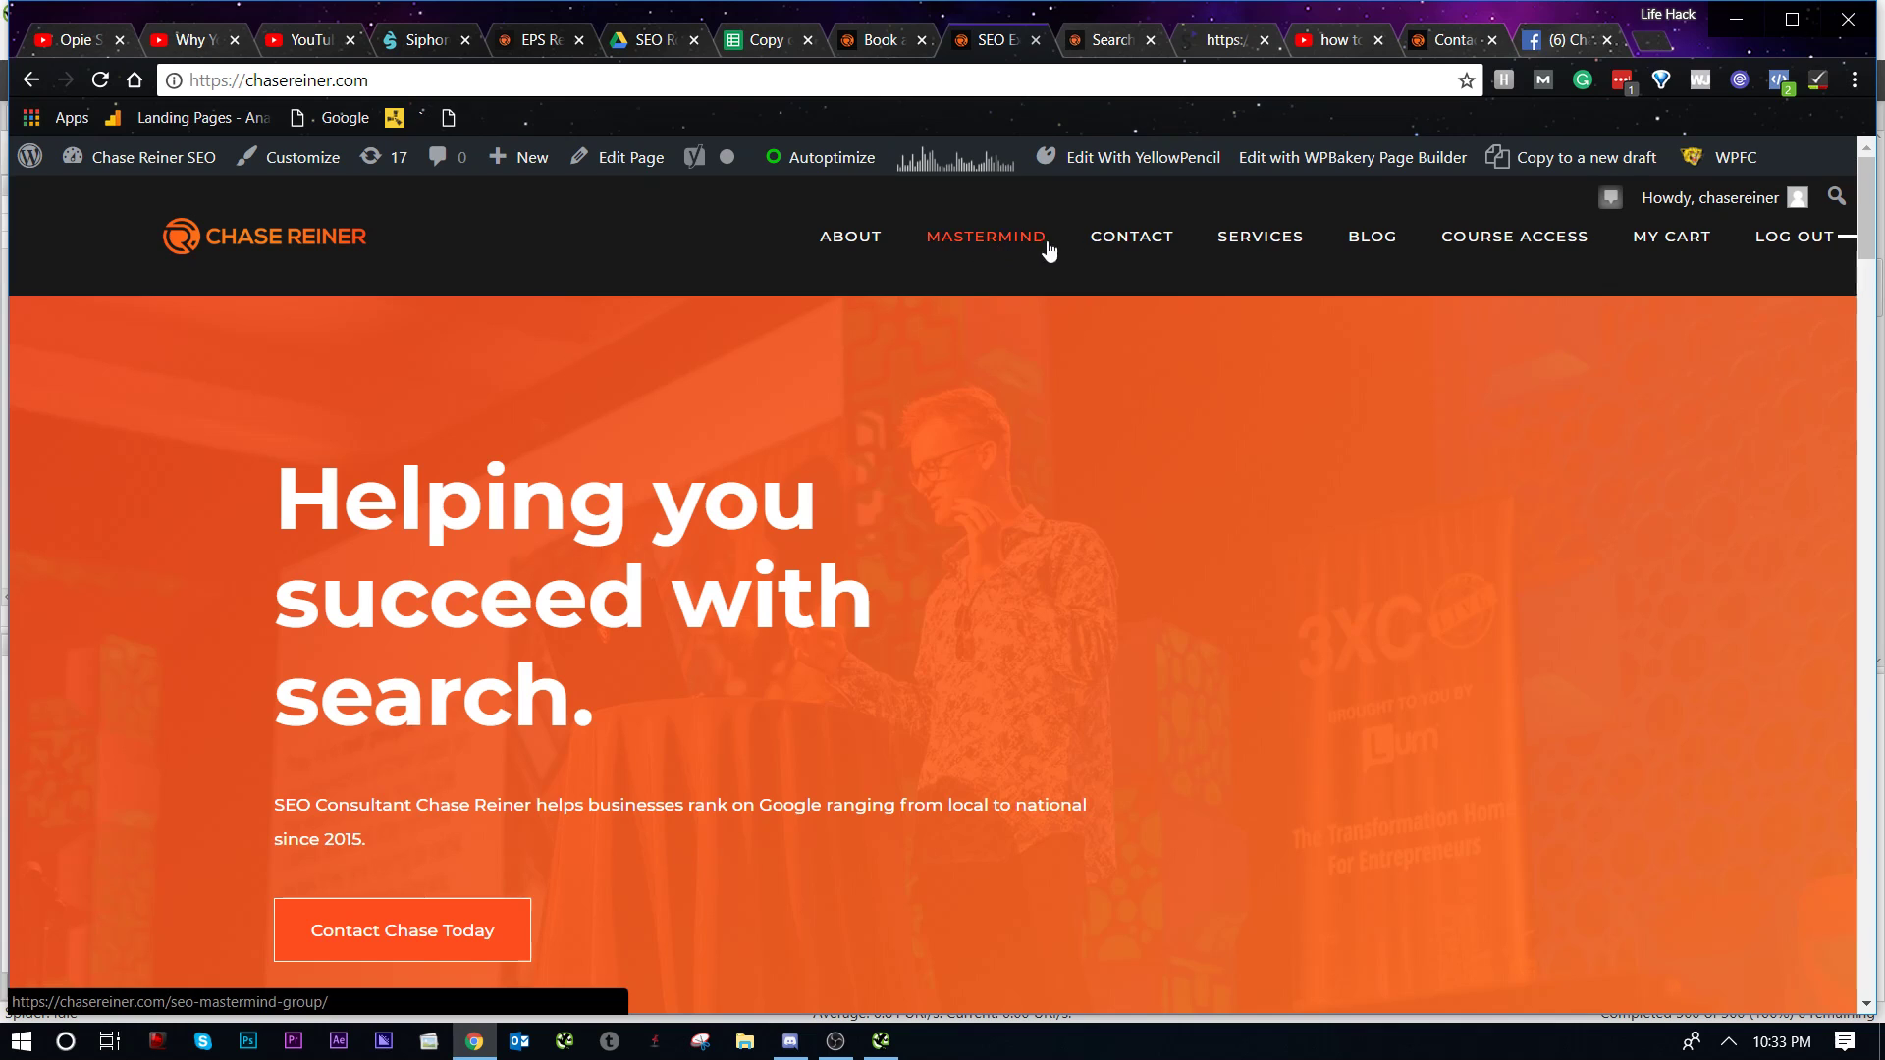
pyautogui.hotkey('alt', 'Tab')
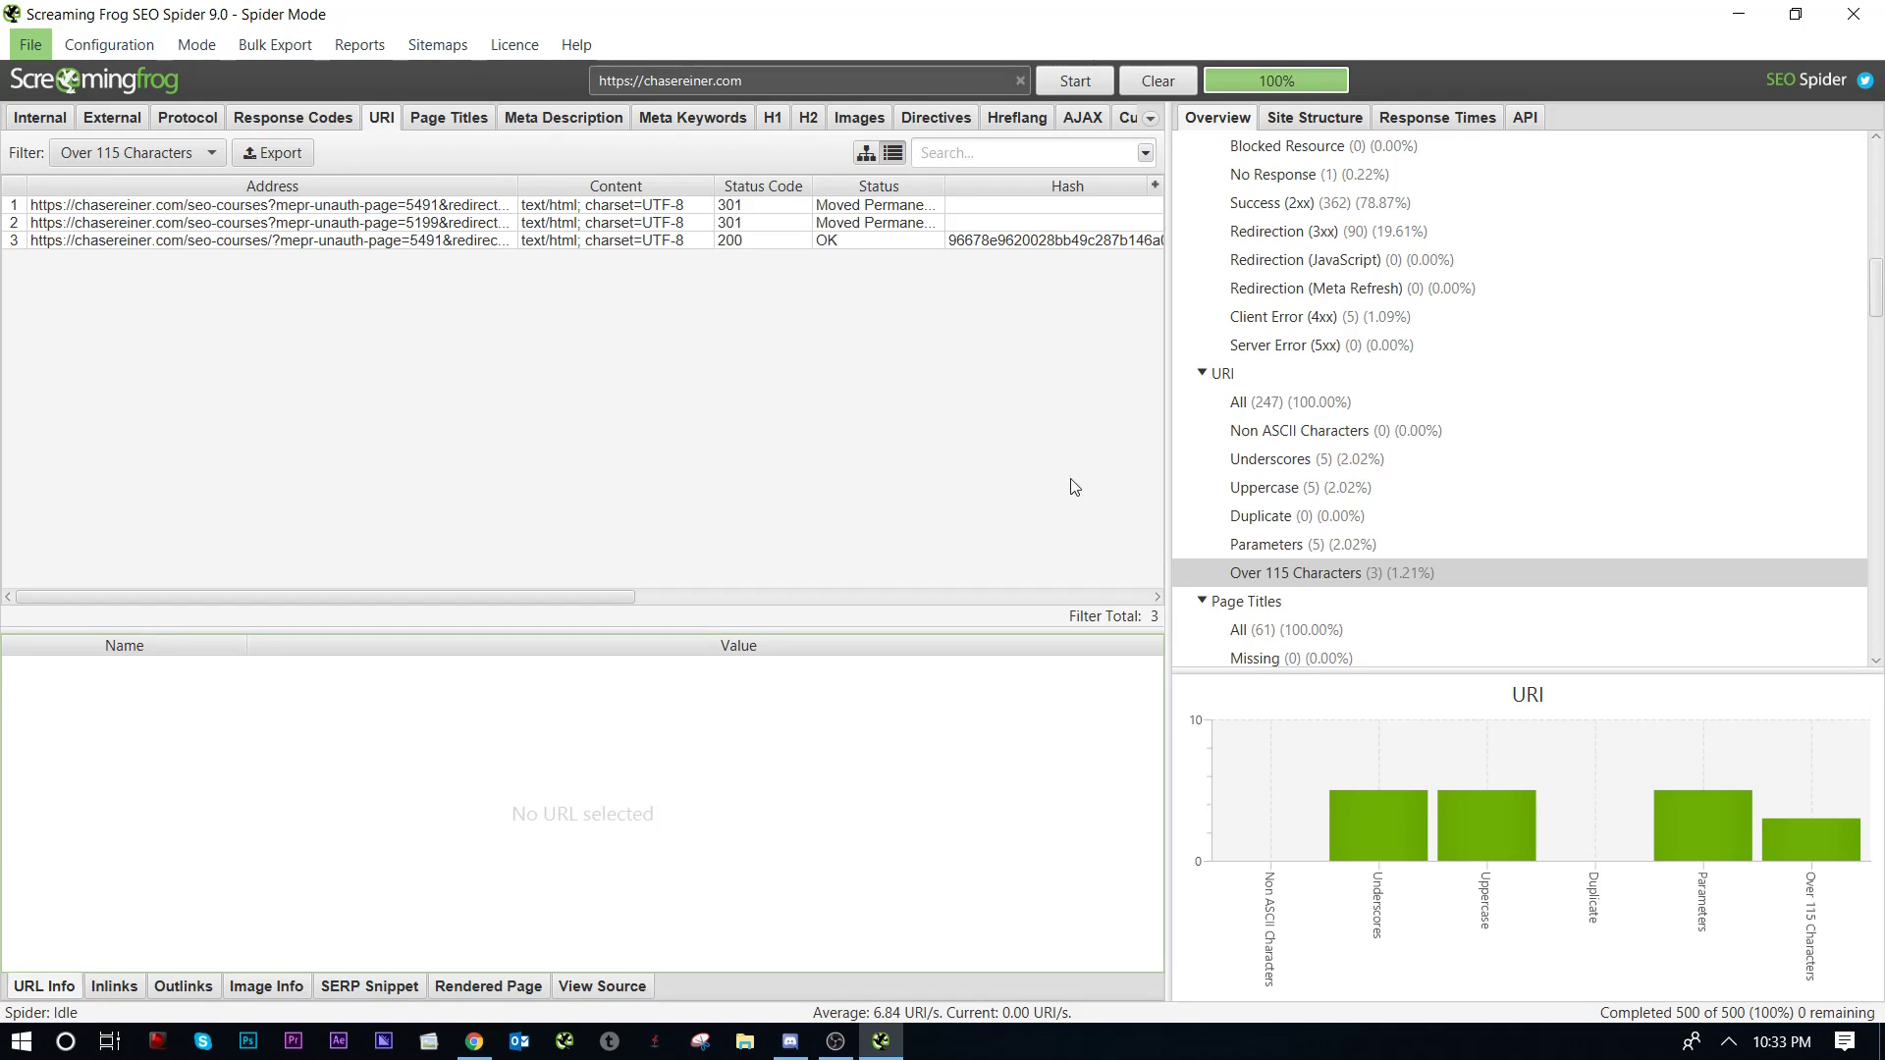
# Step: Reset the URI filter to all 247 URIs and show the Internal HTML pages
pyautogui.click(207, 141)
pyautogui.click(74, 185)
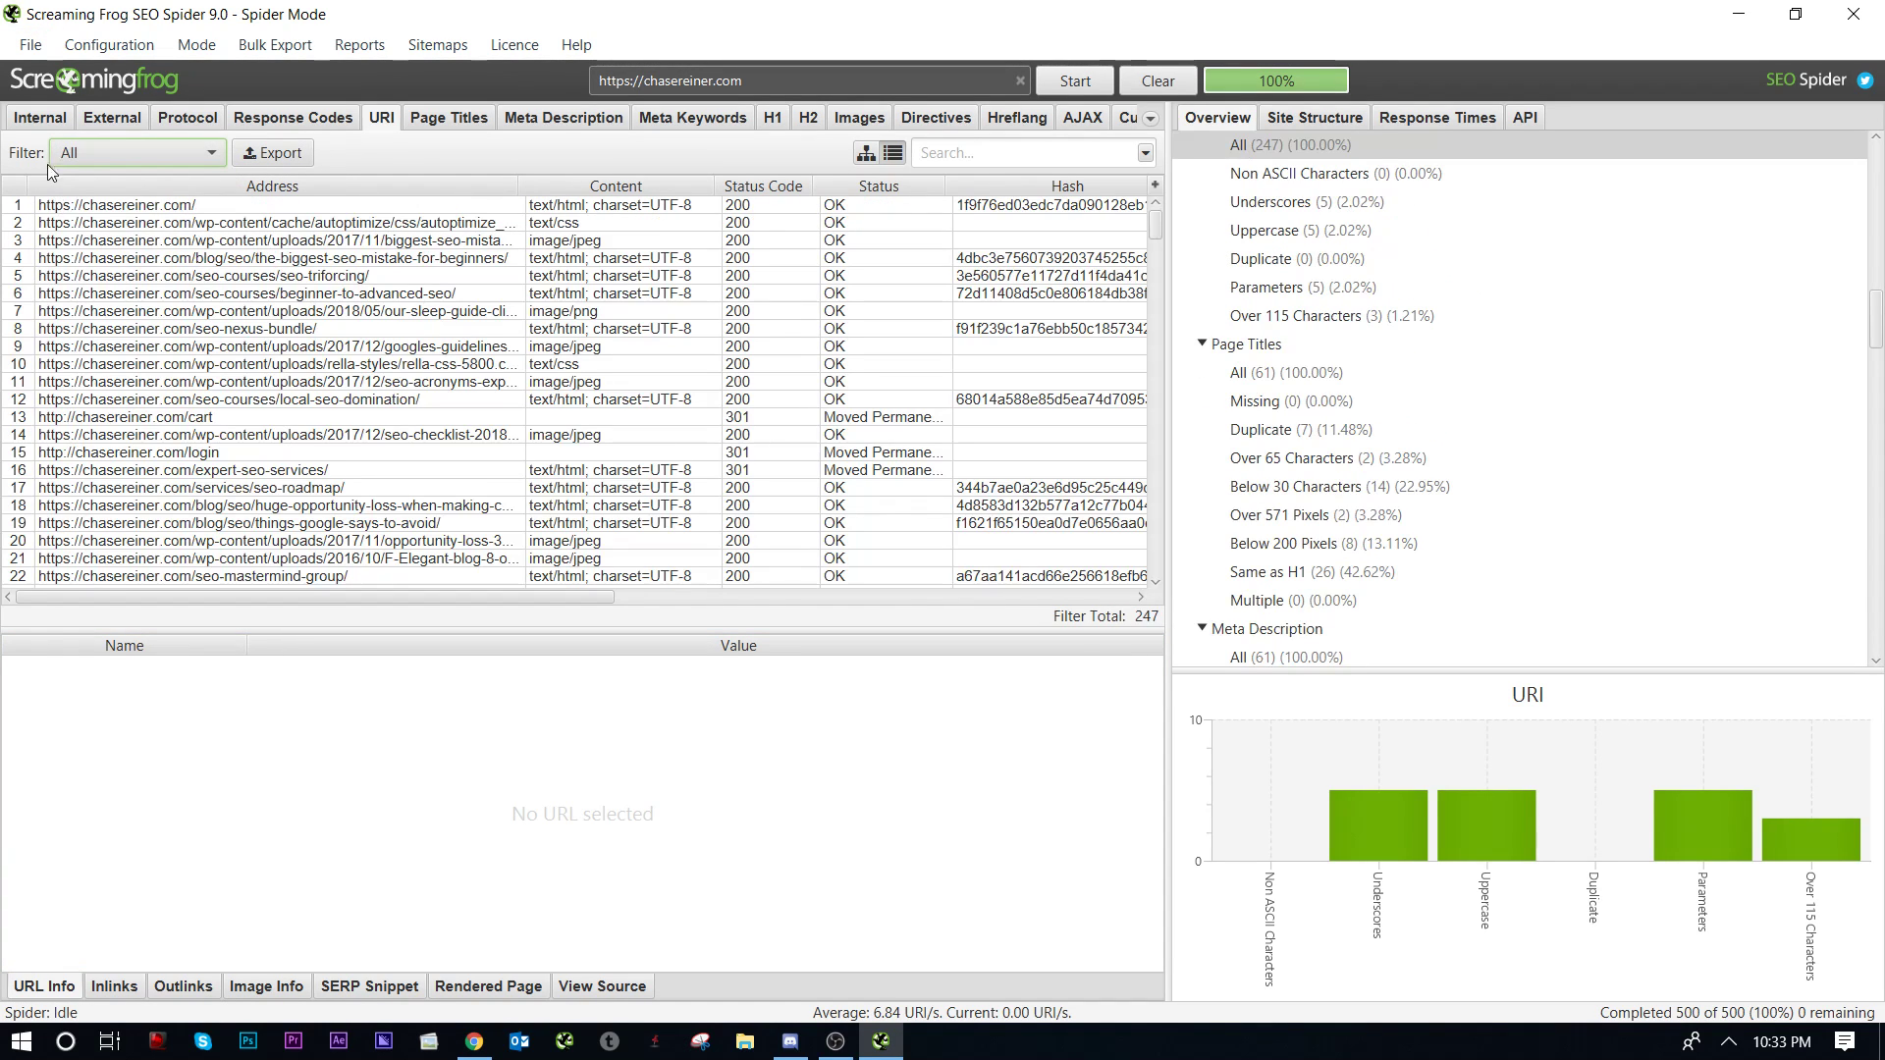
pyautogui.click(39, 116)
pyautogui.scroll(3, 154, 447)
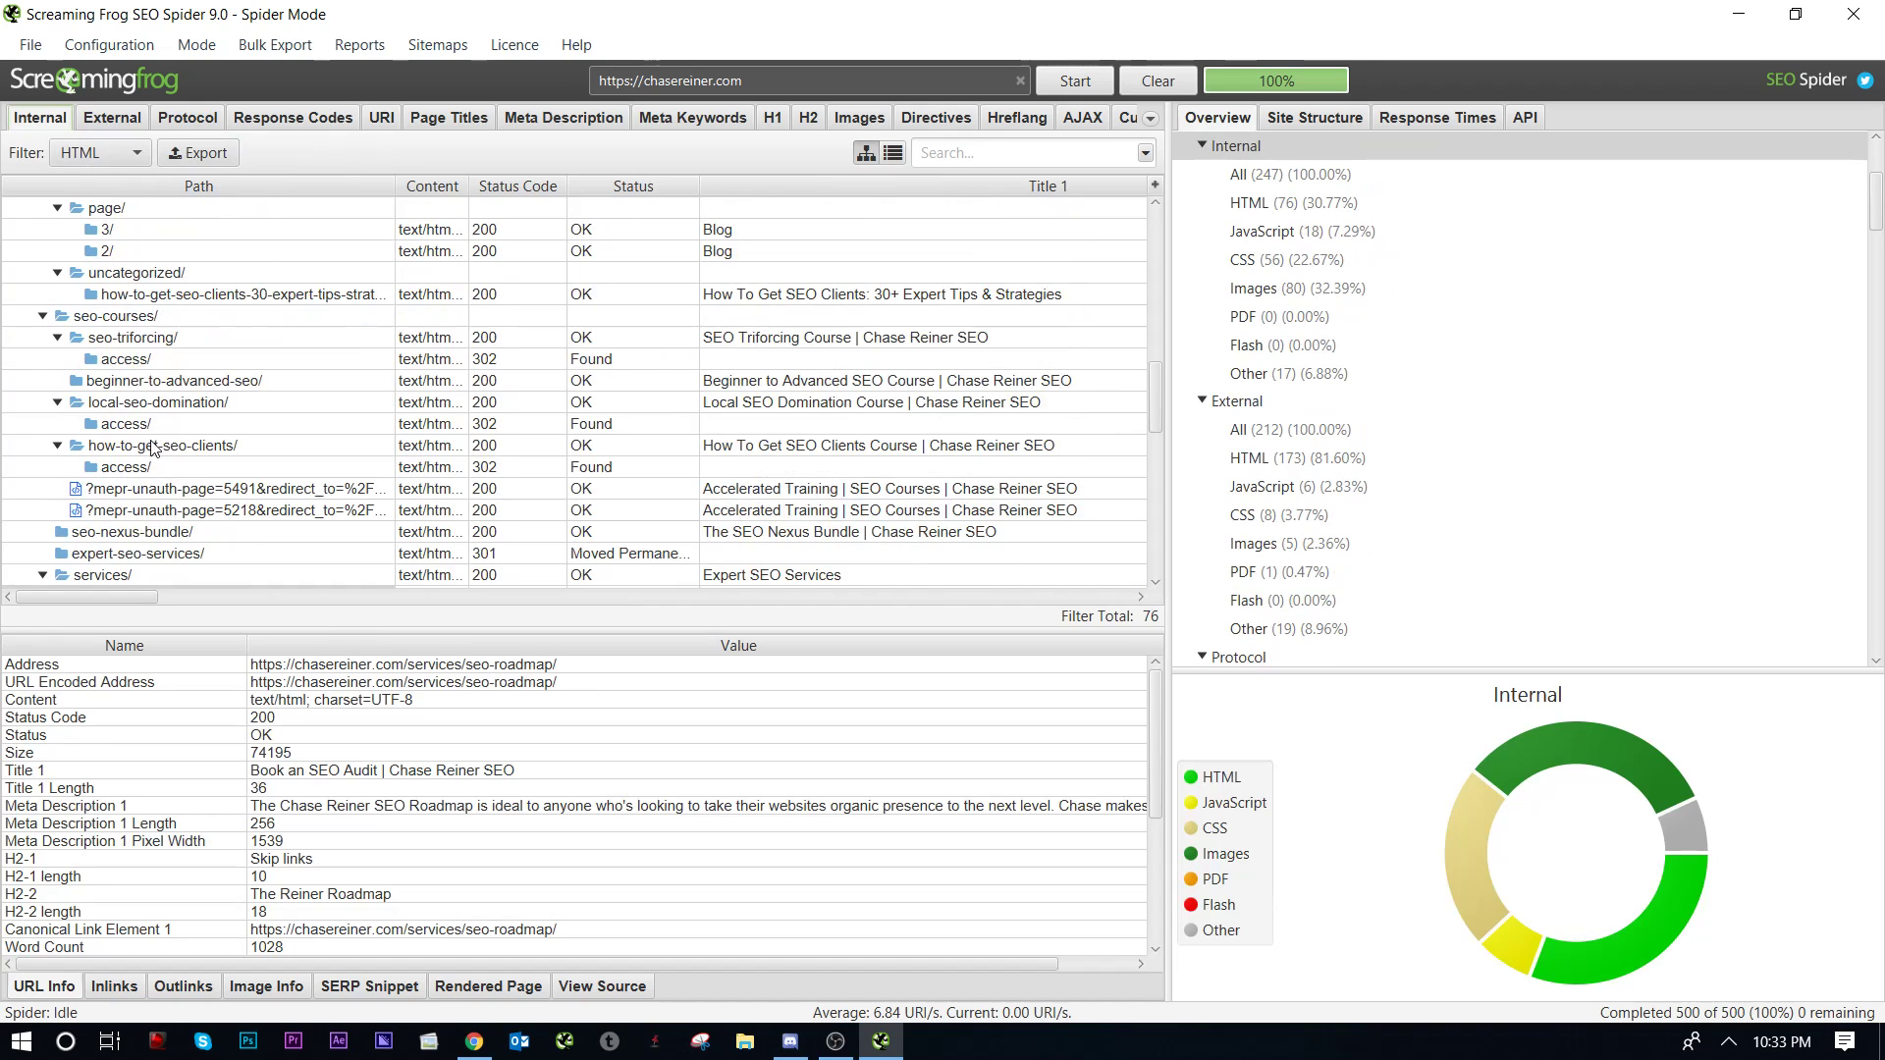
pyautogui.scroll(10, 155, 447)
# Step: Inspect crawl details for the home page, huge-opportunity-loss and wordpress-seo posts
pyautogui.click(155, 232)
pyautogui.click(175, 319)
pyautogui.moveTo(181, 292); pyautogui.dragTo(201, 509)
pyautogui.click(192, 511)
pyautogui.click(204, 295)
pyautogui.moveTo(233, 378); pyautogui.dragTo(228, 447)
# Step: Check status of blog/seo, things-google-says-to-avoid, blog/, seo-link-building and guide-to-getting-clients pages
pyautogui.click(152, 272)
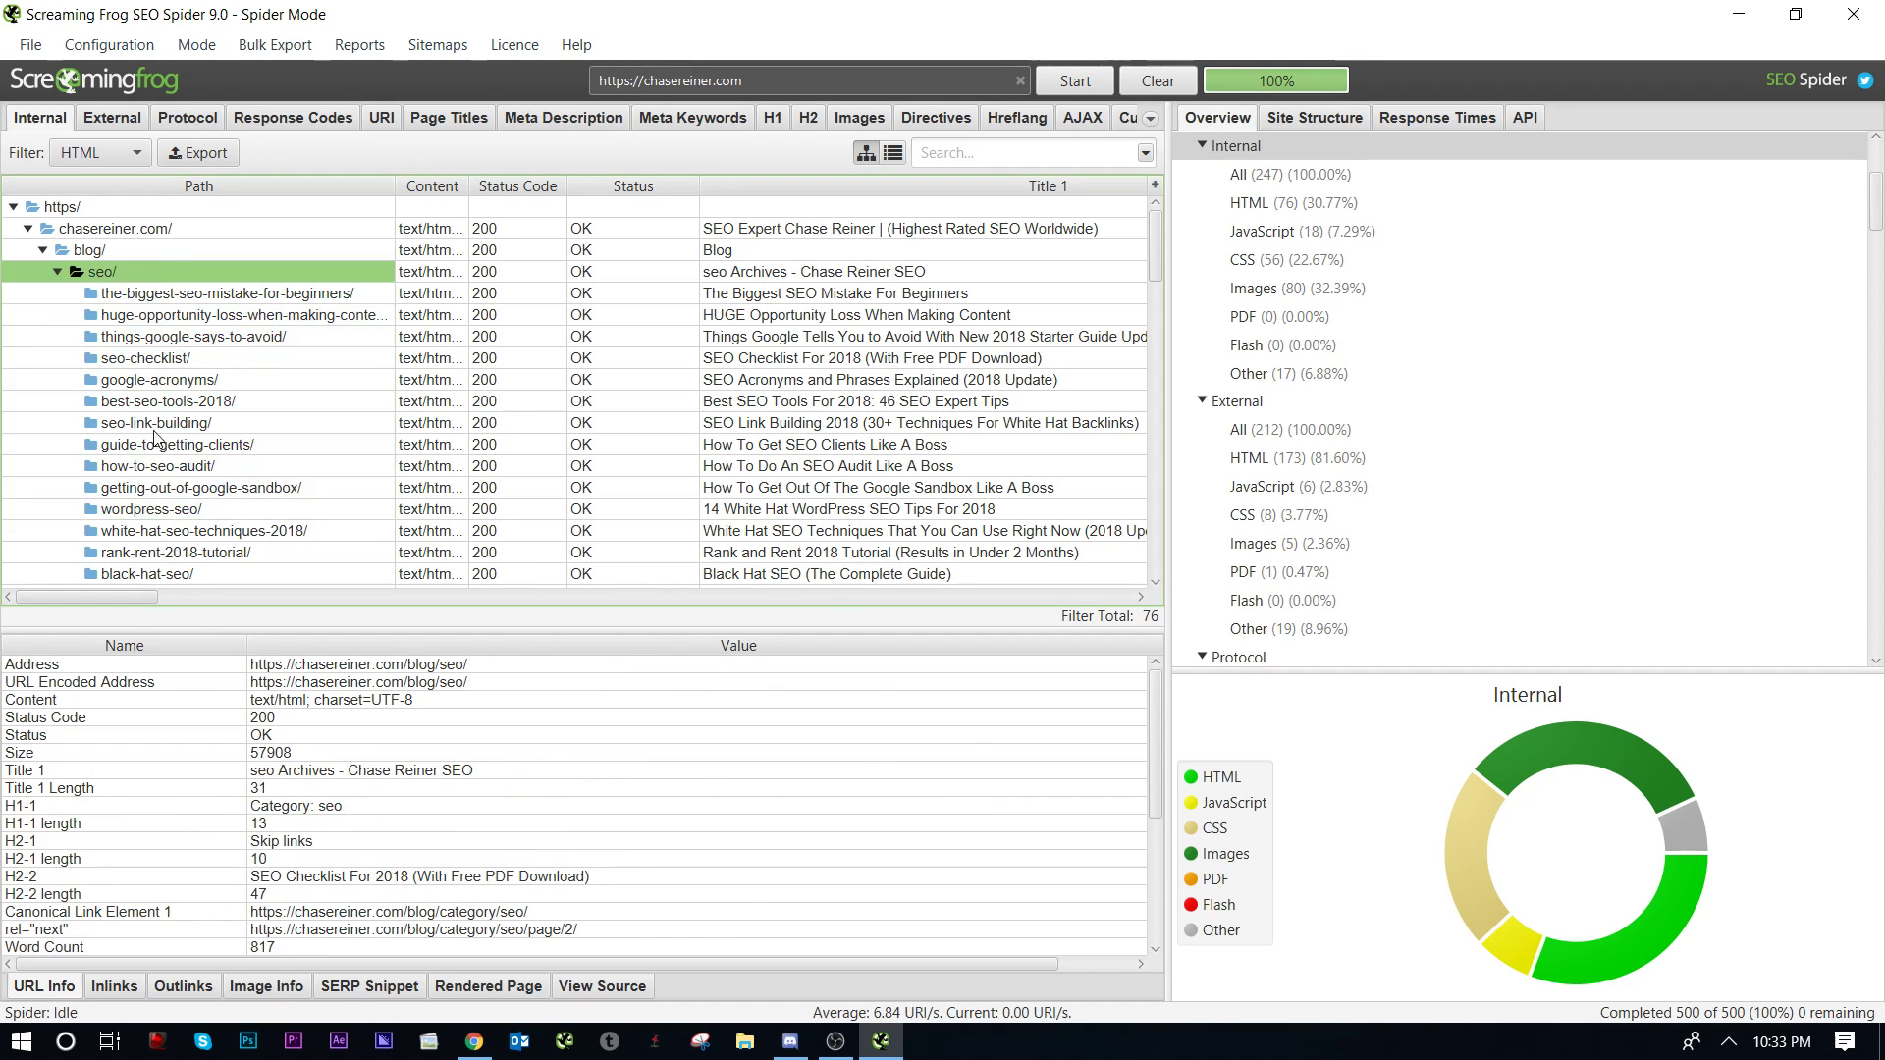
pyautogui.click(161, 339)
pyautogui.click(146, 251)
pyautogui.click(163, 428)
pyautogui.click(157, 228)
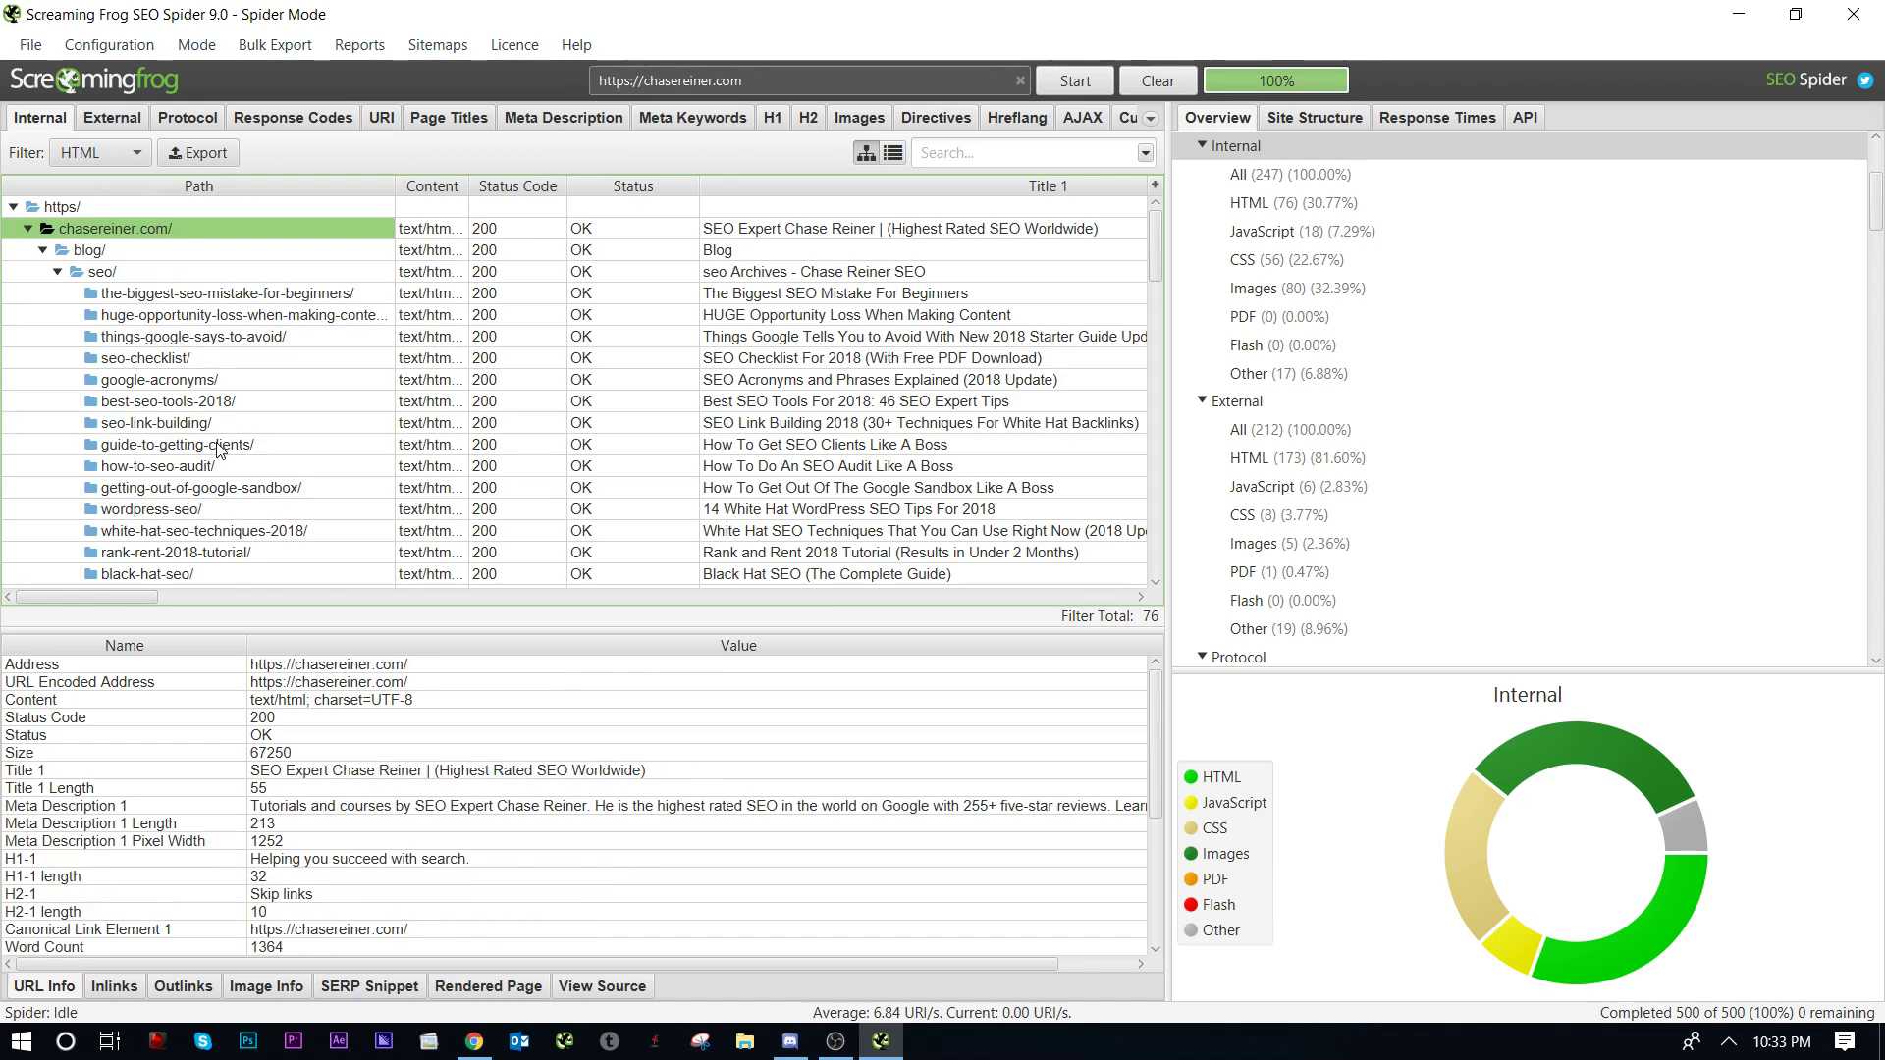
pyautogui.click(218, 448)
pyautogui.scroll(-4, 254, 481)
pyautogui.scroll(4, 284, 437)
pyautogui.click(155, 232)
# Step: Inspect google-acronyms, getting-out-of-google-sandbox and seo-checklist crawl details against the home page
pyautogui.hotkey('alt', 'Tab')
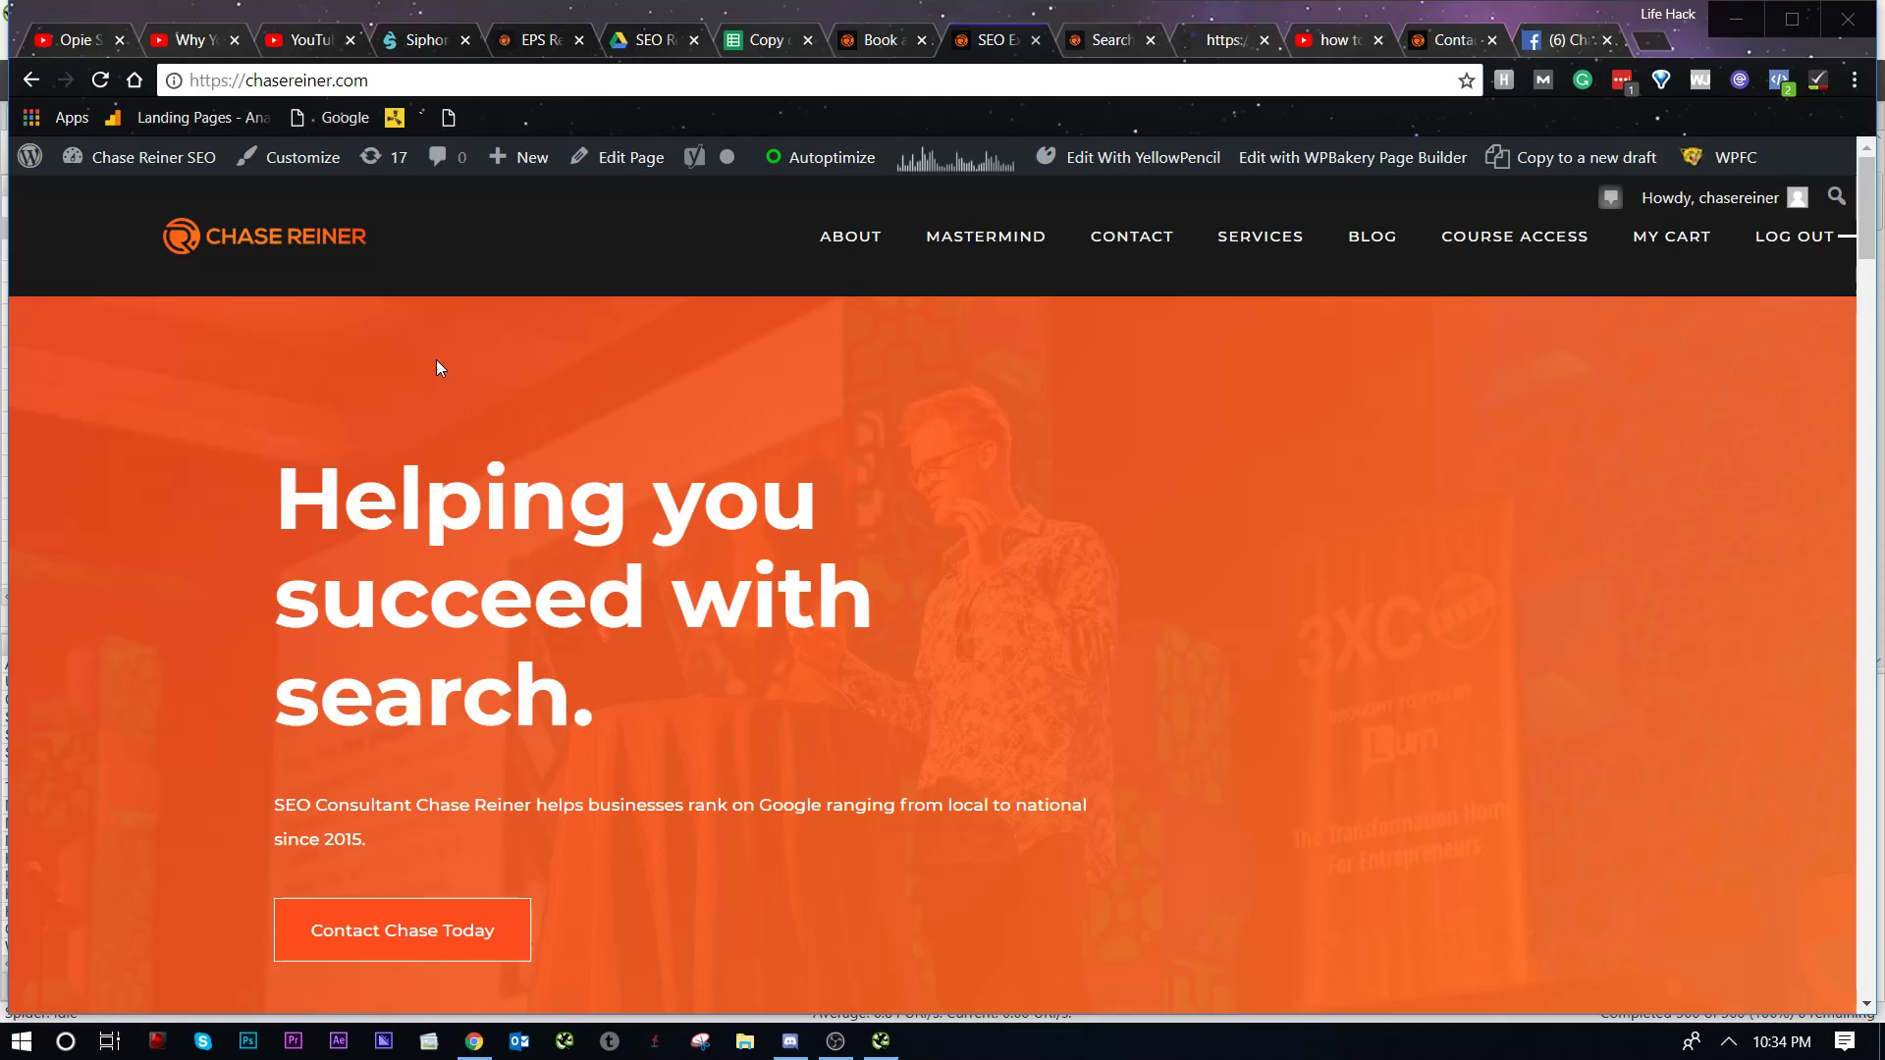
pyautogui.hotkey('alt', 'Tab')
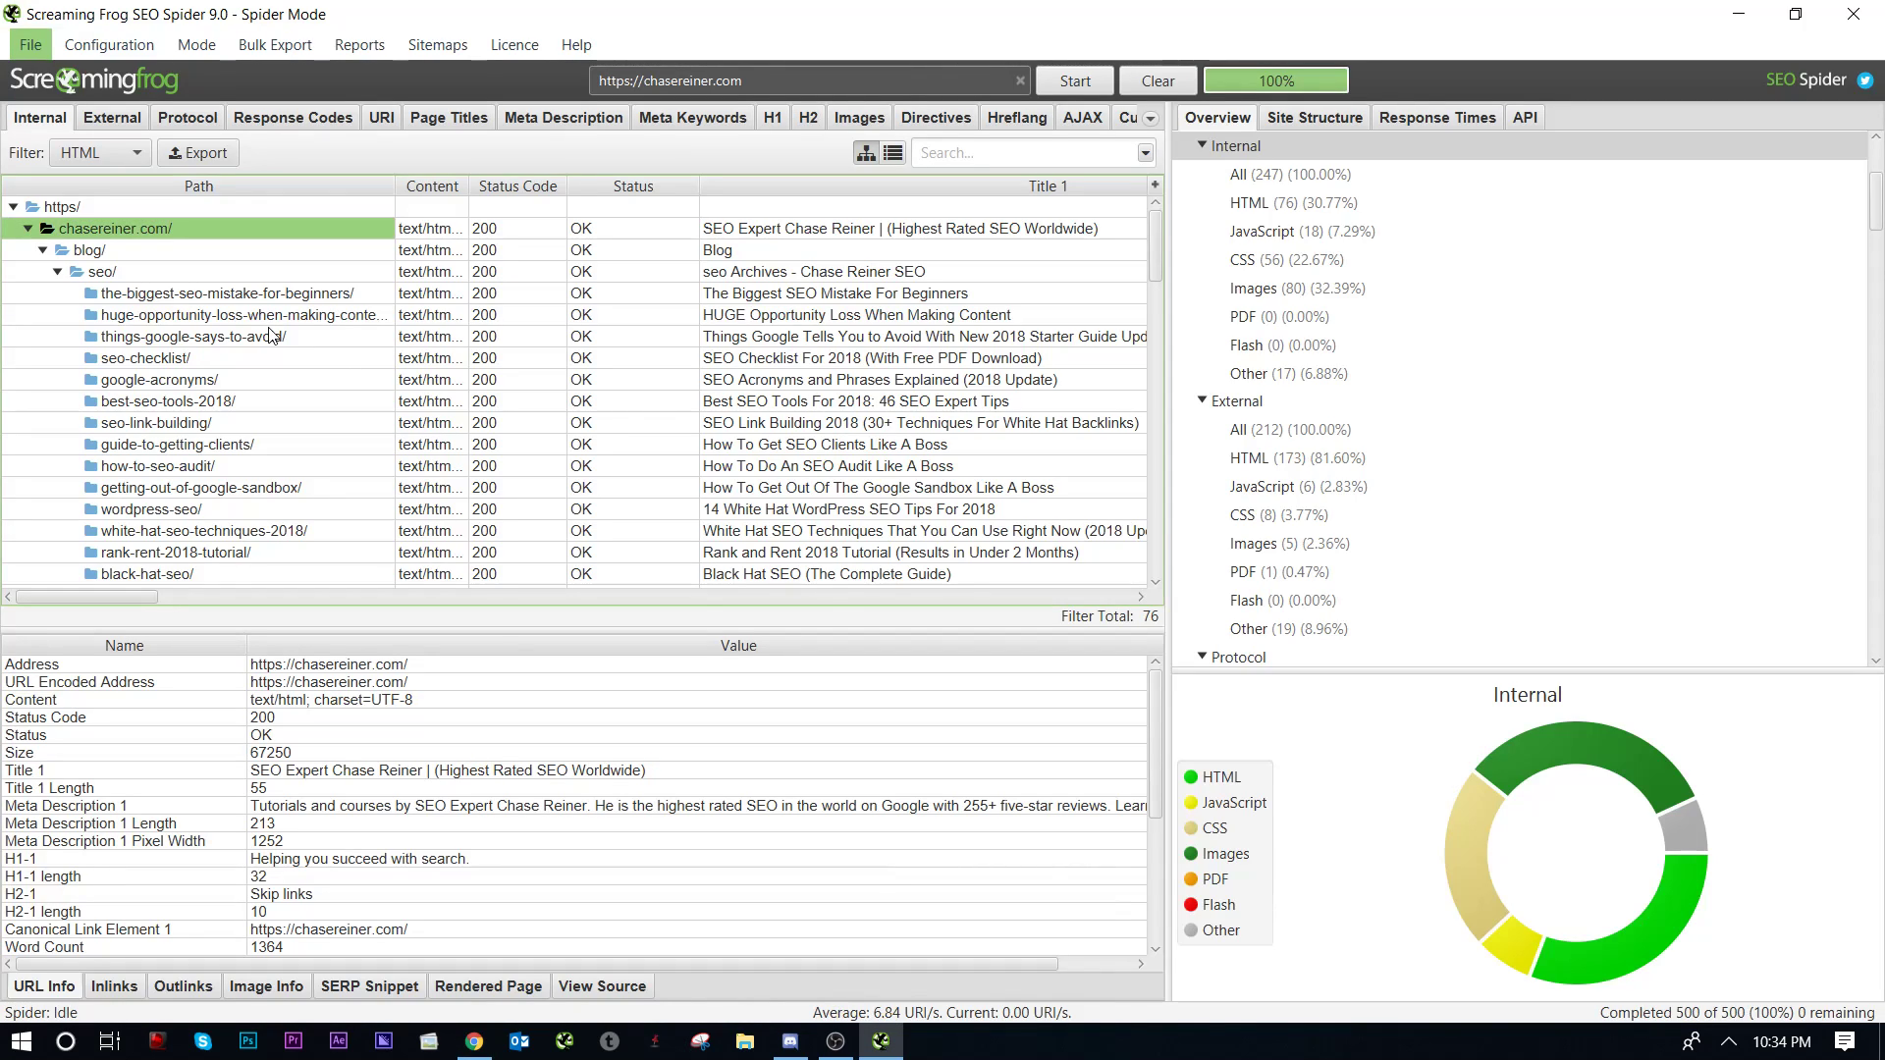
pyautogui.click(271, 336)
pyautogui.click(255, 373)
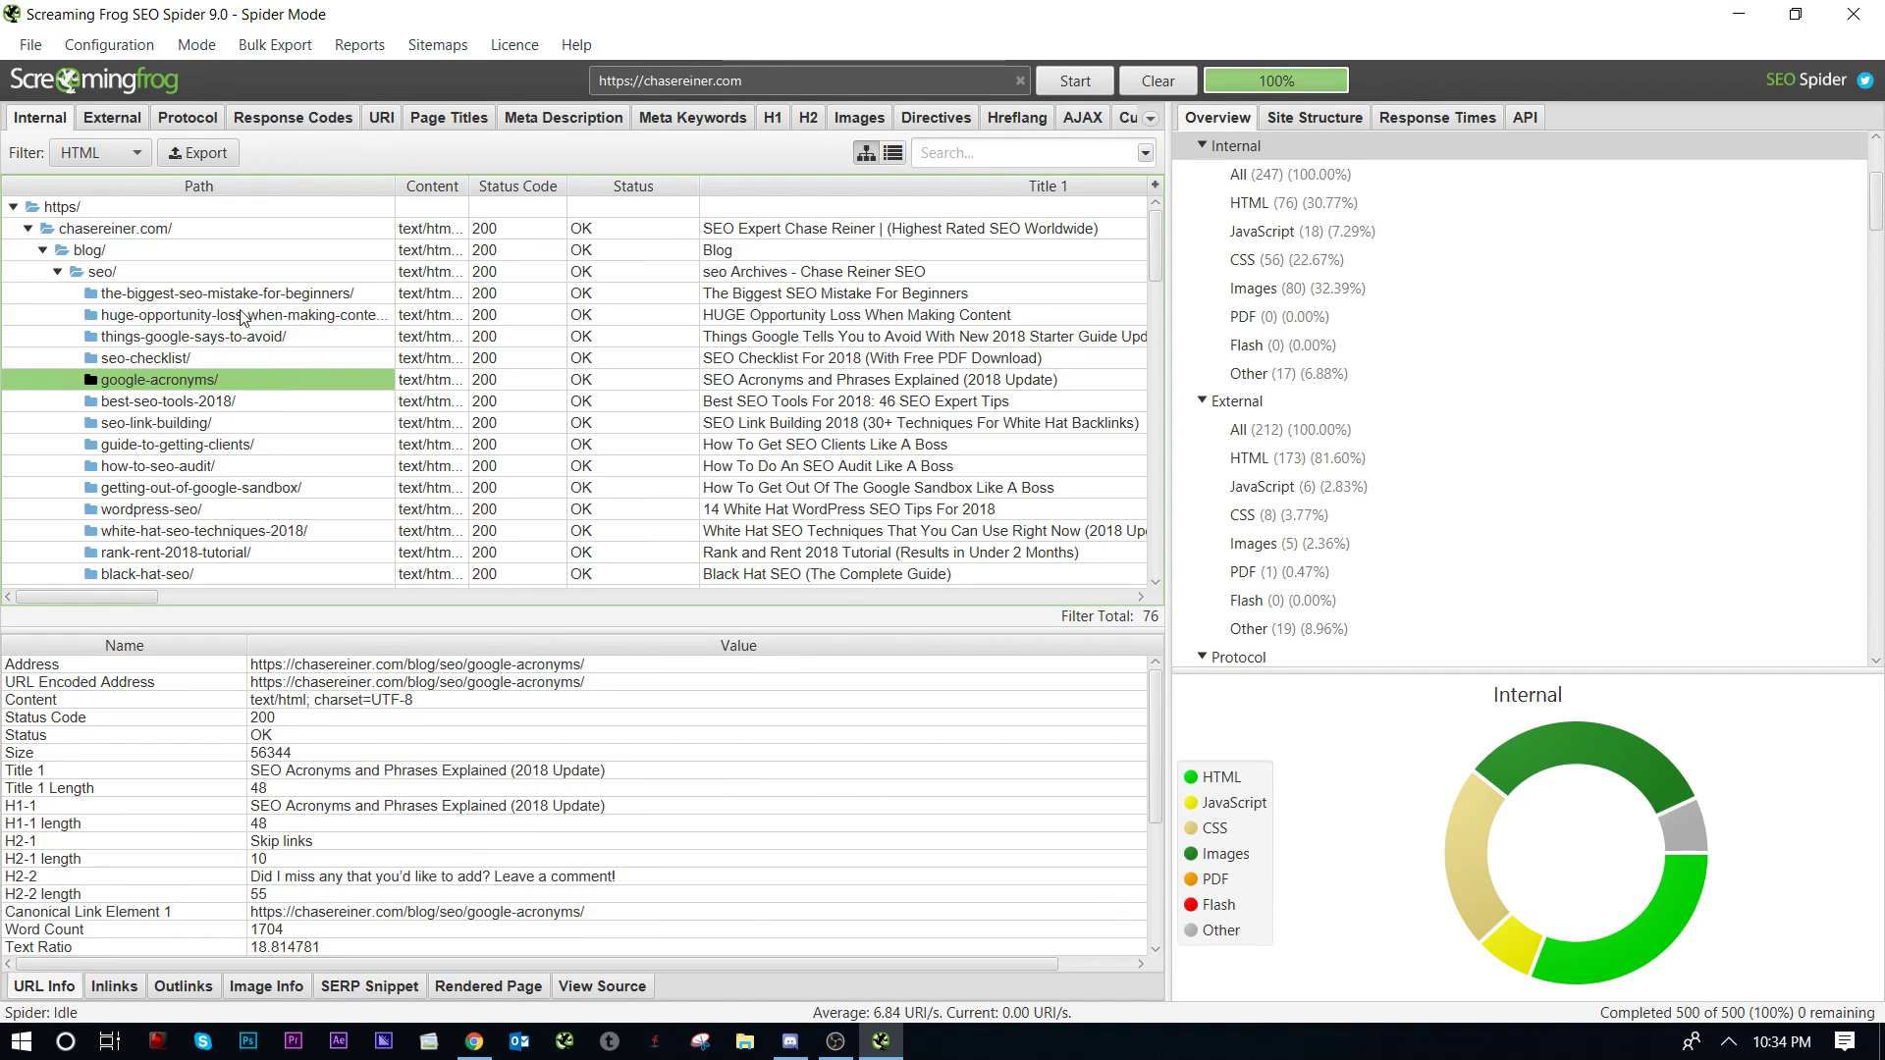
pyautogui.click(243, 314)
pyautogui.press('Home')
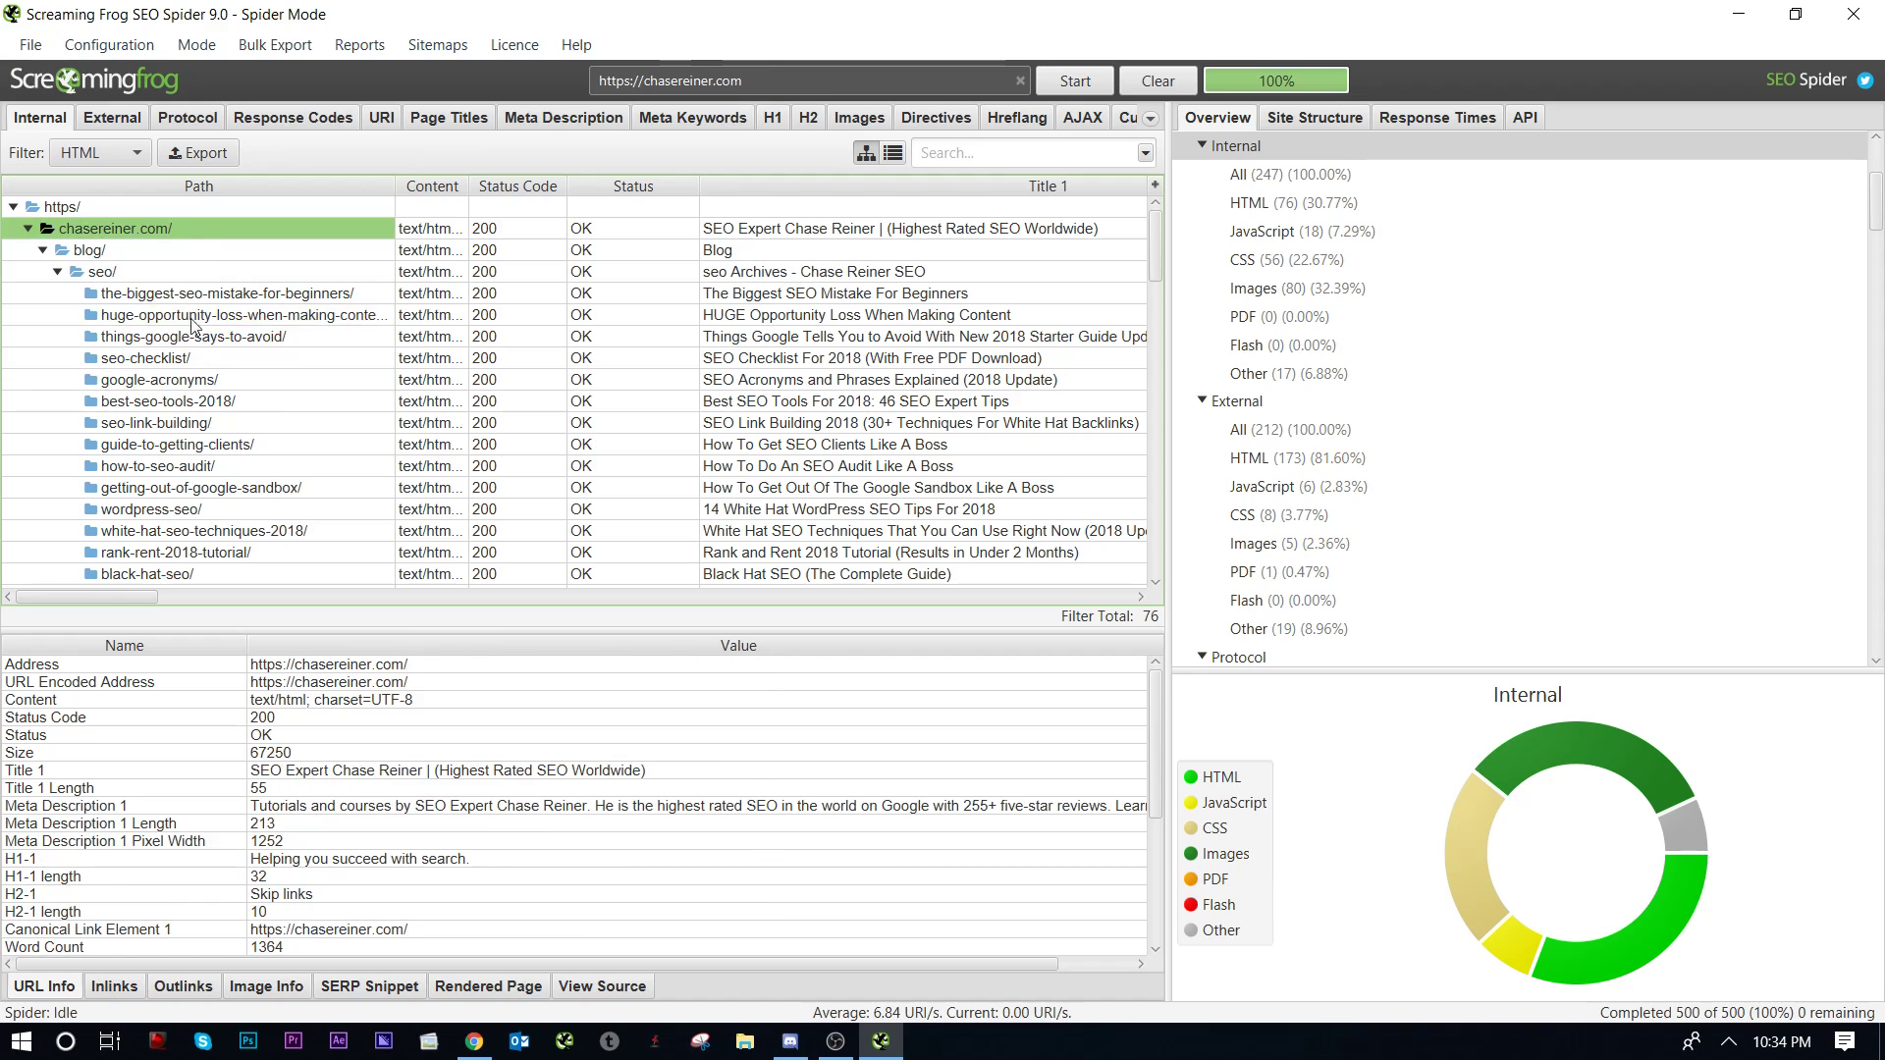
pyautogui.click(208, 379)
pyautogui.press('Home')
pyautogui.click(235, 487)
pyautogui.click(240, 252)
pyautogui.click(245, 231)
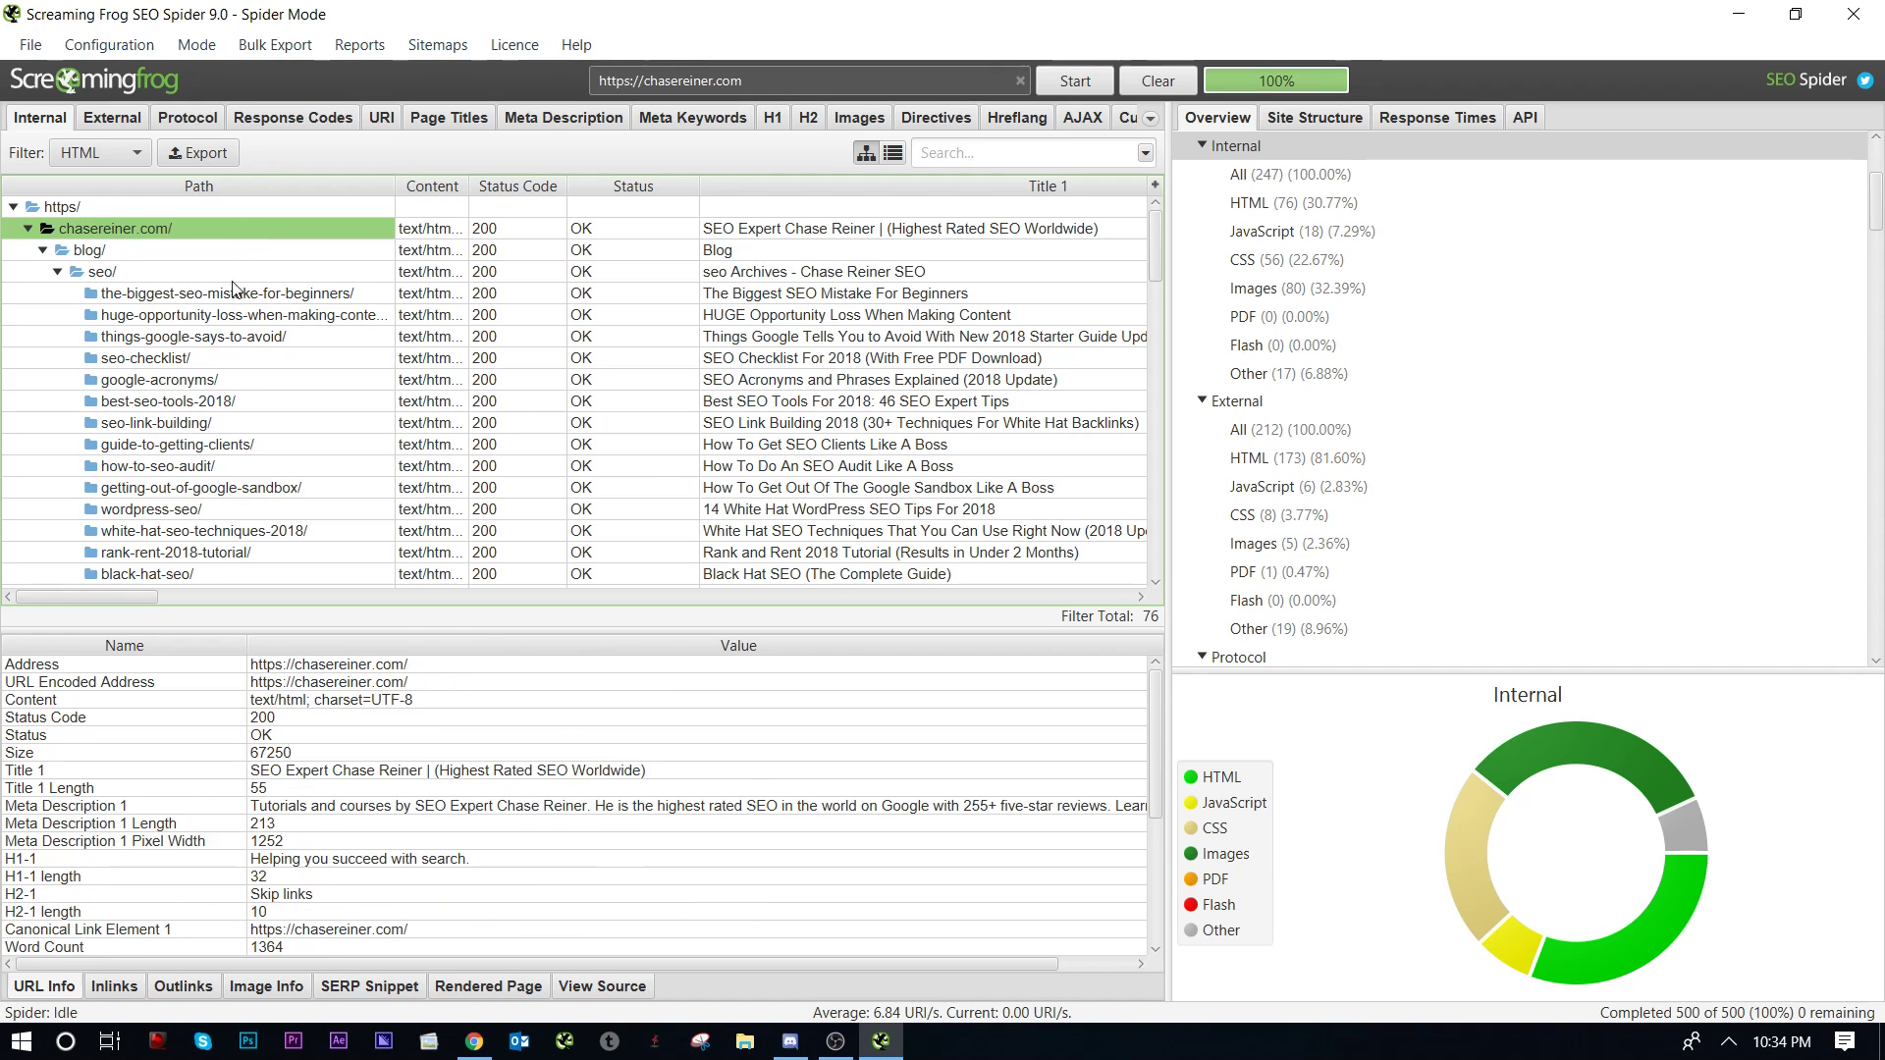
pyautogui.click(232, 357)
pyautogui.click(239, 232)
# Step: Compare the live chasereiner.com homepage with the-biggest-seo-mistake-for-beginners and neighbouring crawled pages
pyautogui.doubleClick(164, 228)
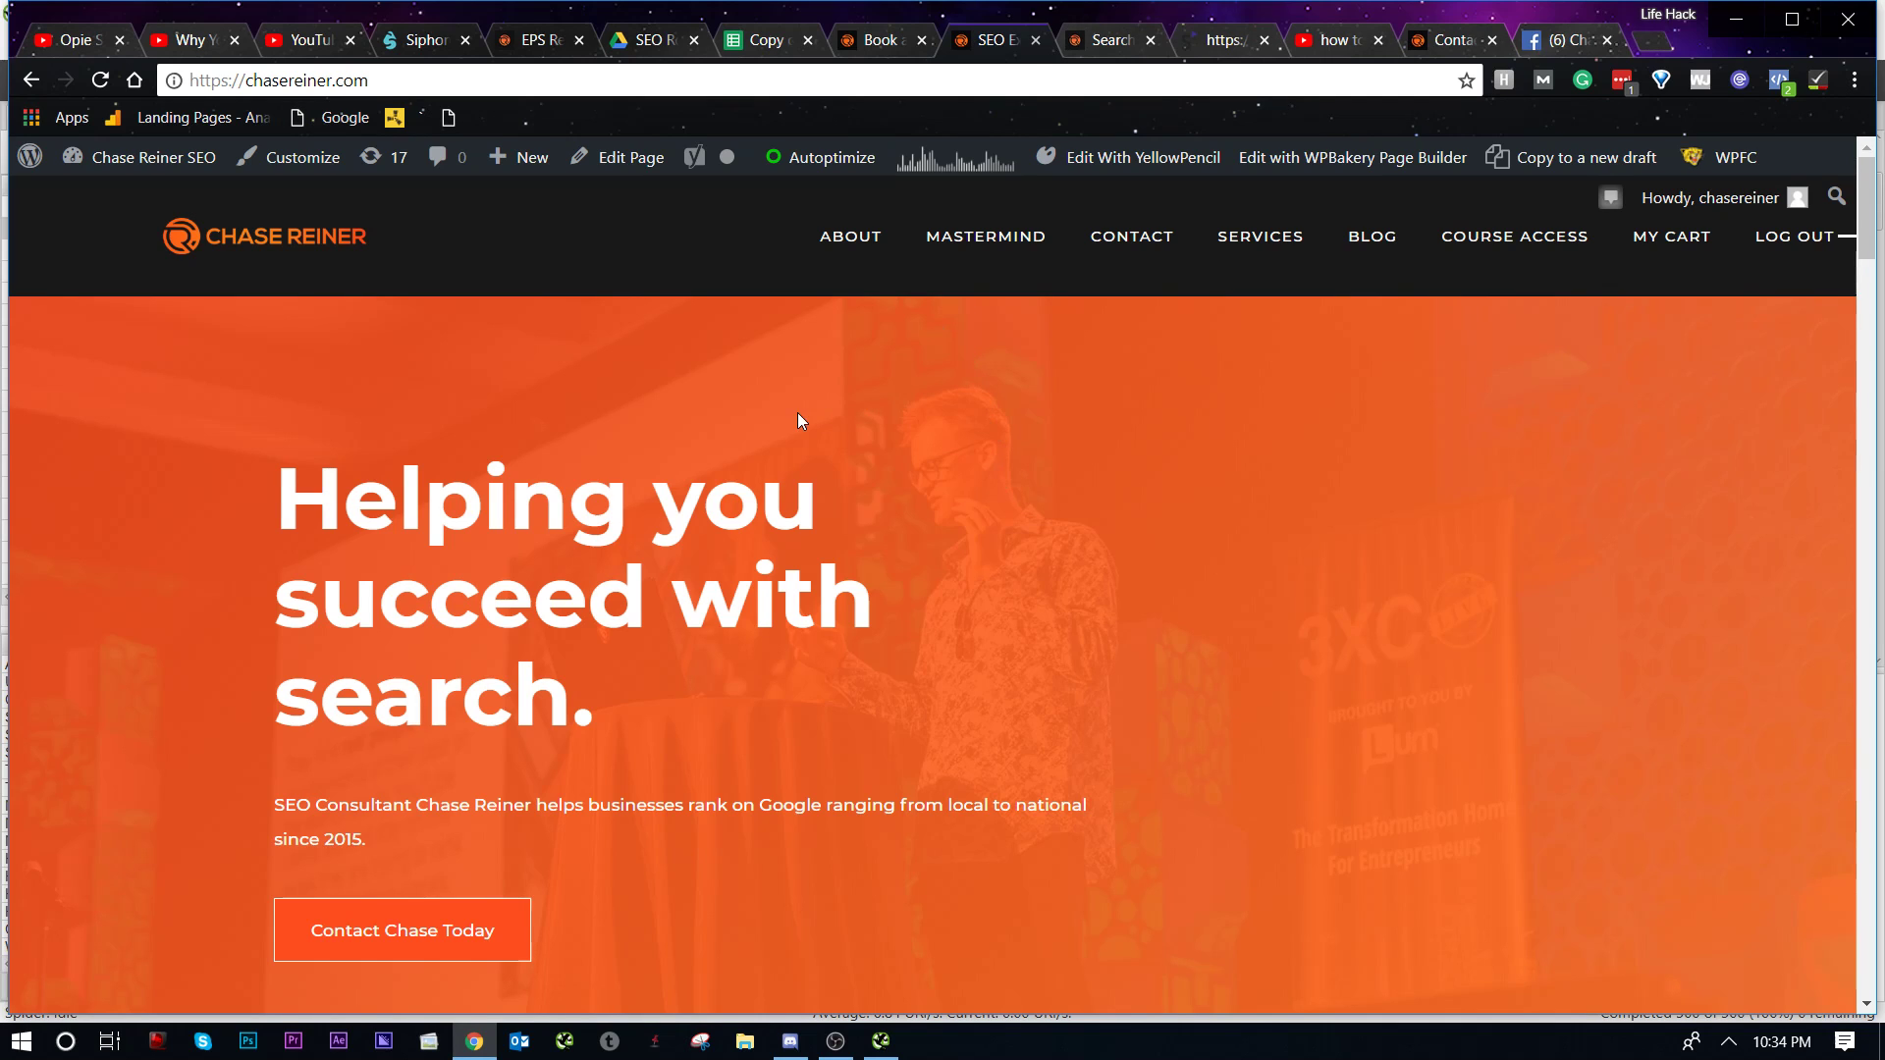
pyautogui.hotkey('alt', 'Tab')
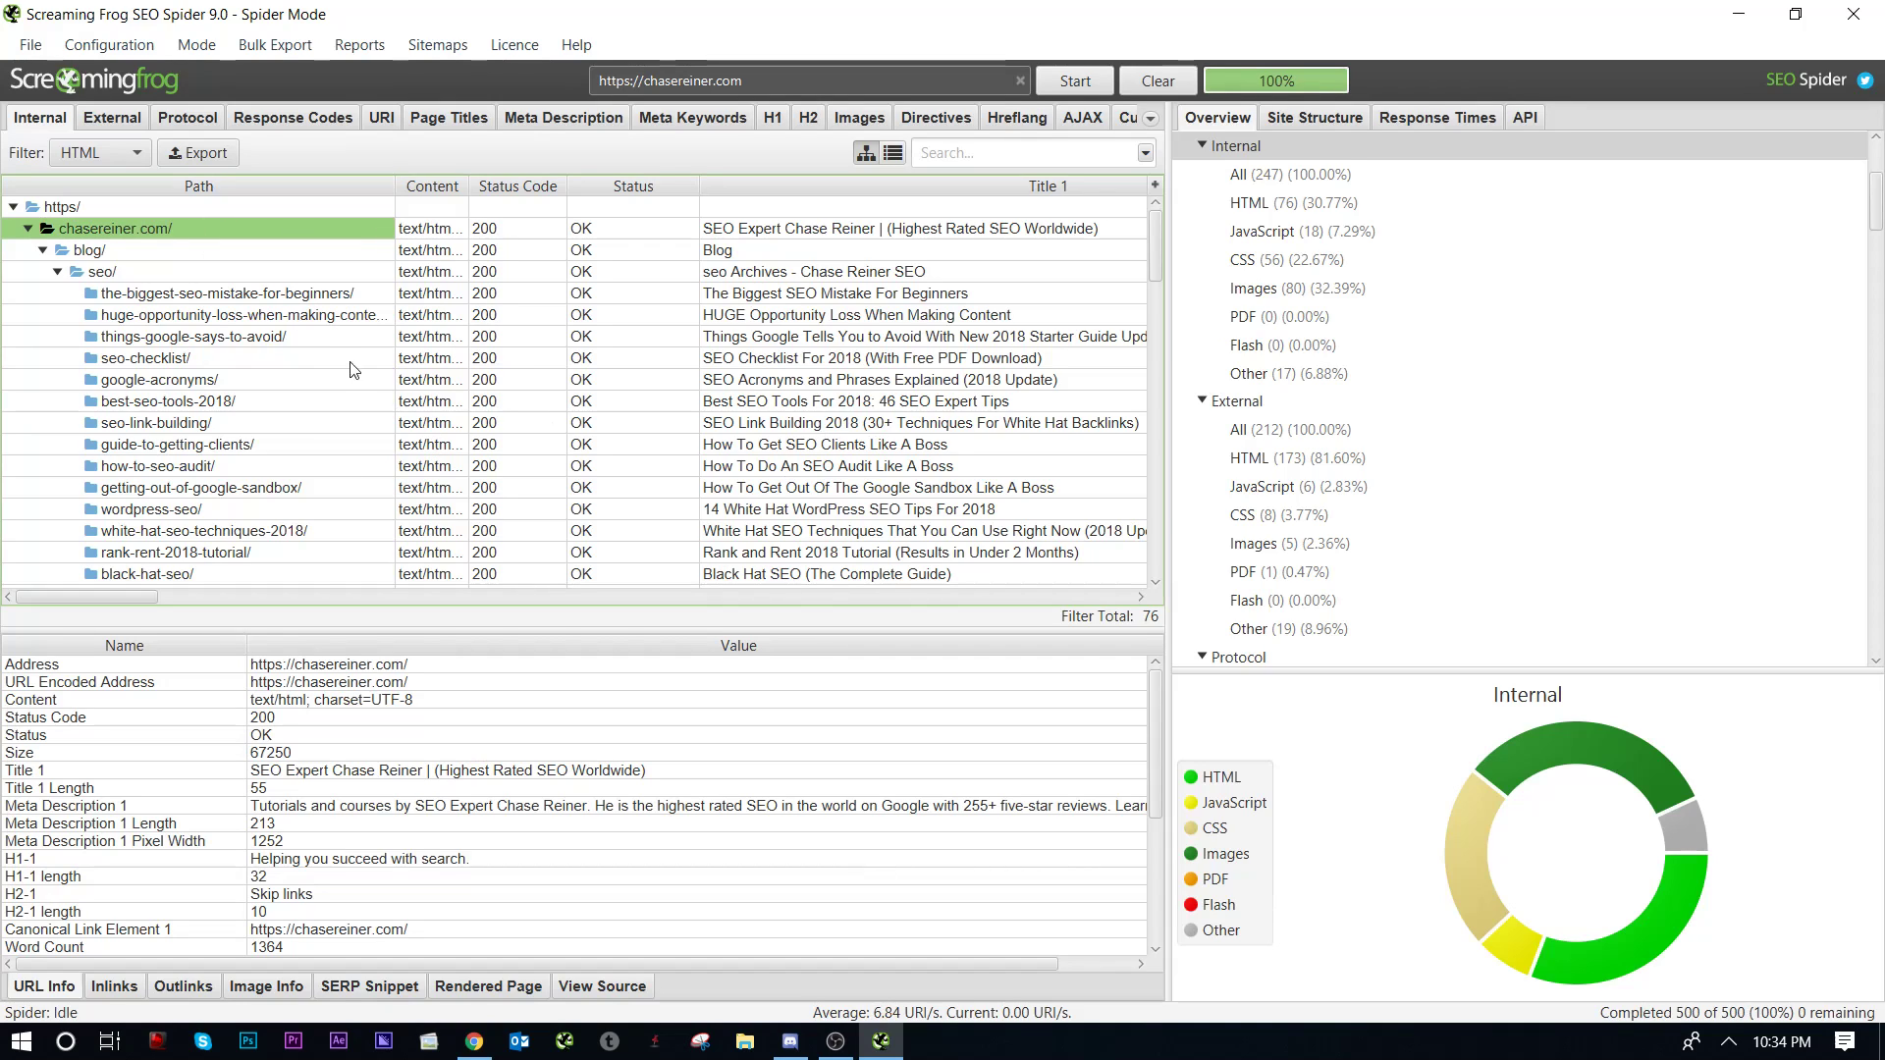
pyautogui.click(264, 296)
pyautogui.press('Down')
pyautogui.press('Down')
pyautogui.press('Up')
pyautogui.press('alt')
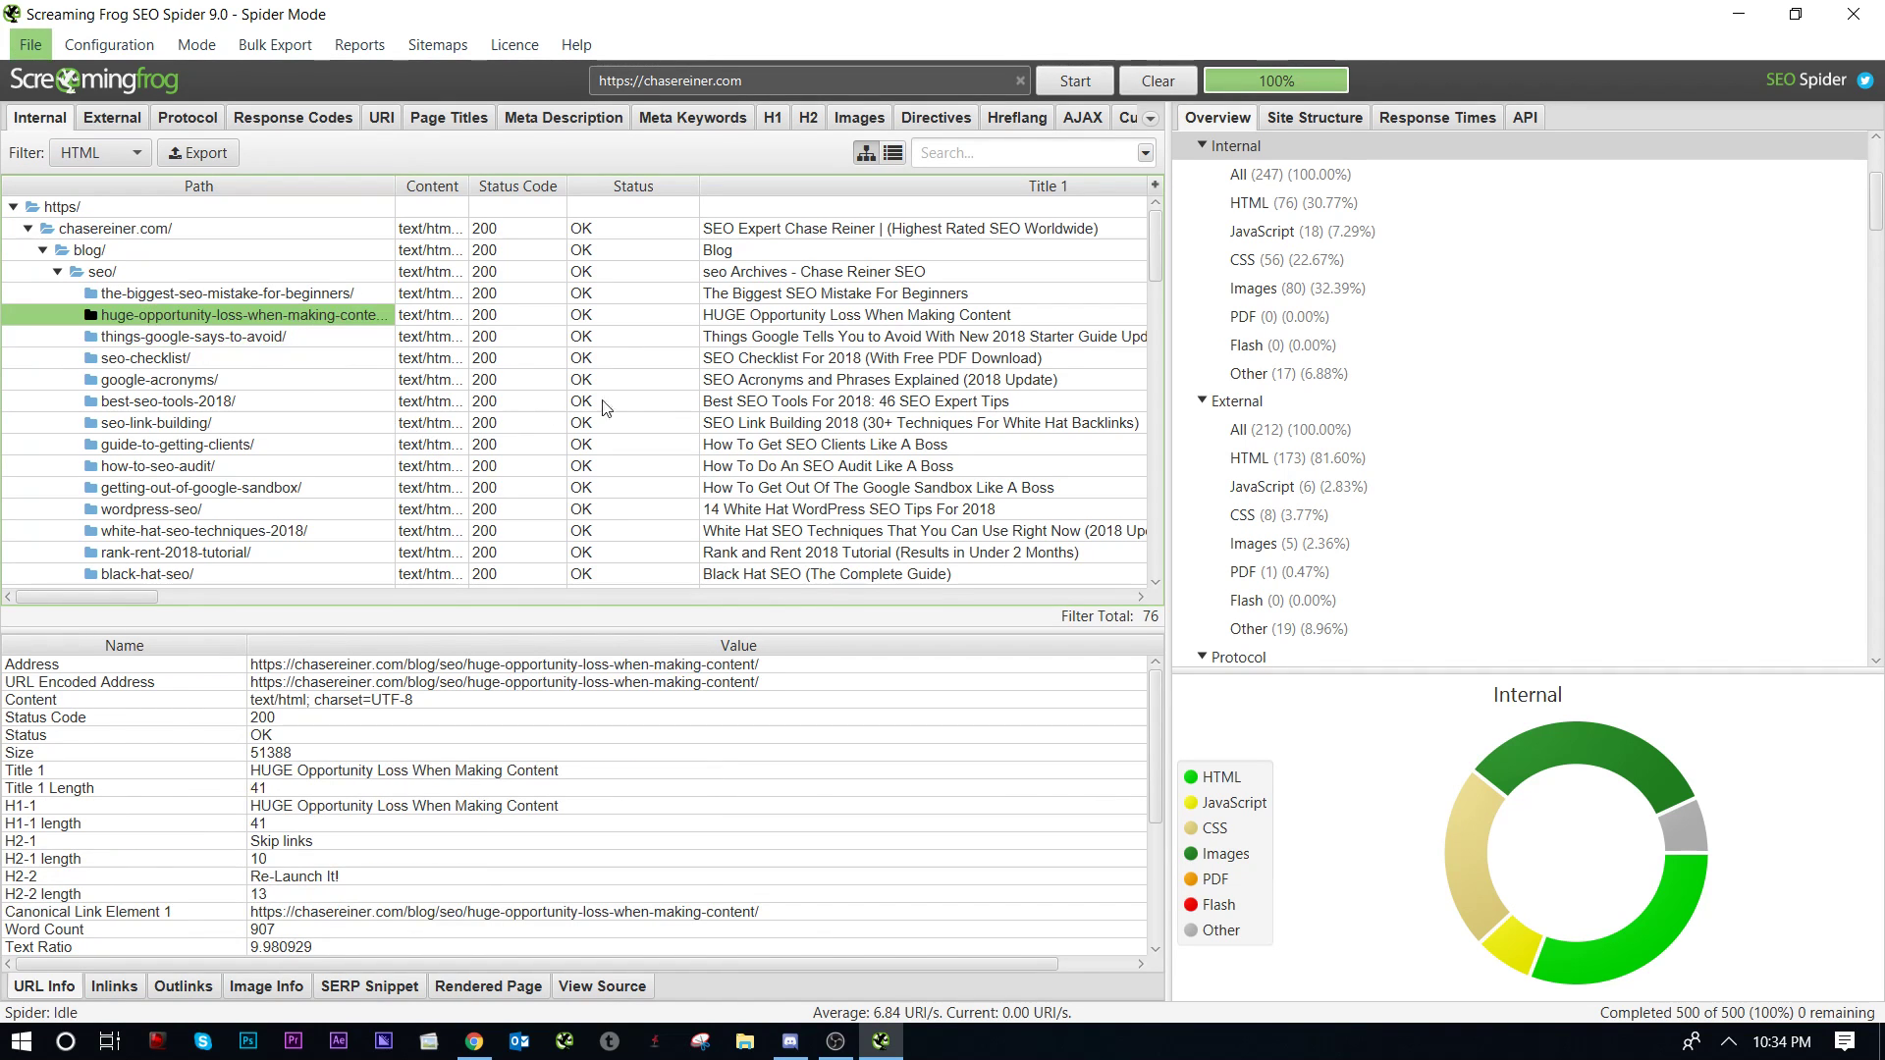
pyautogui.hotkey('alt', 'Tab')
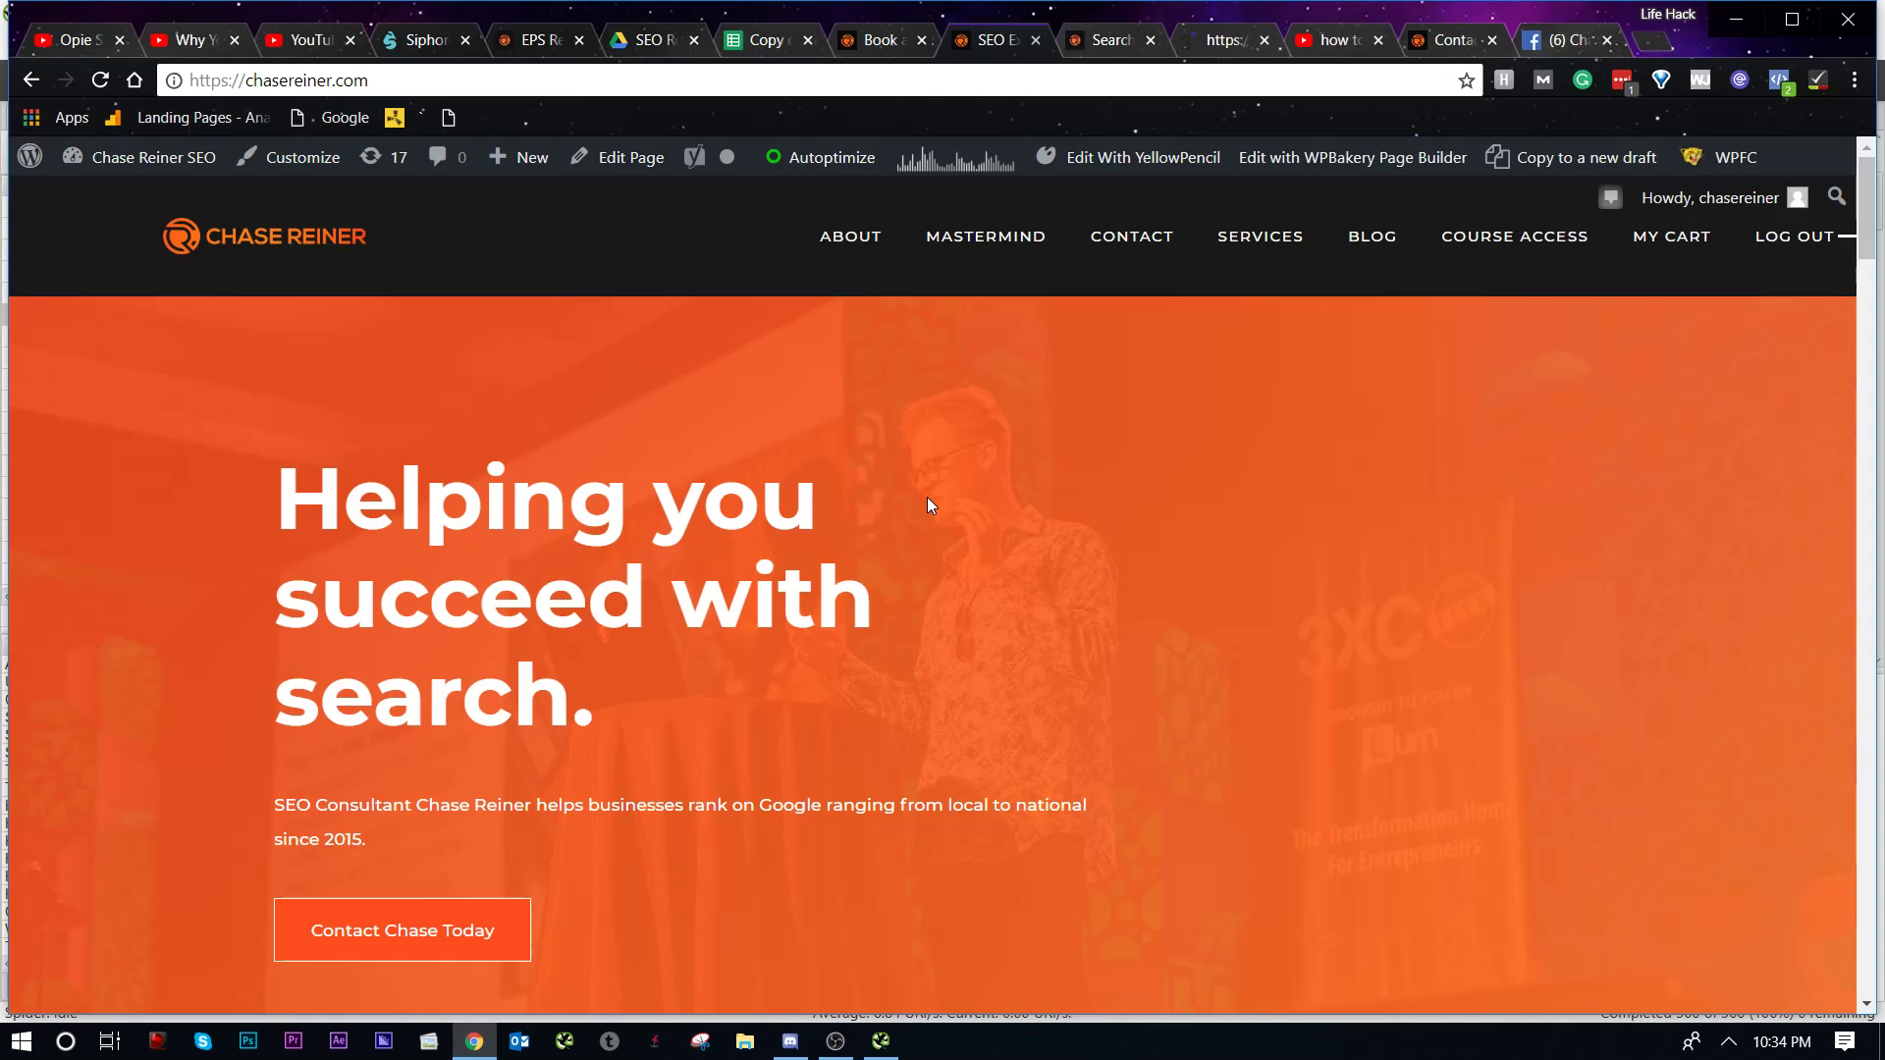
pyautogui.hotkey('alt', 'Tab')
pyautogui.scroll(-1, 371, 351)
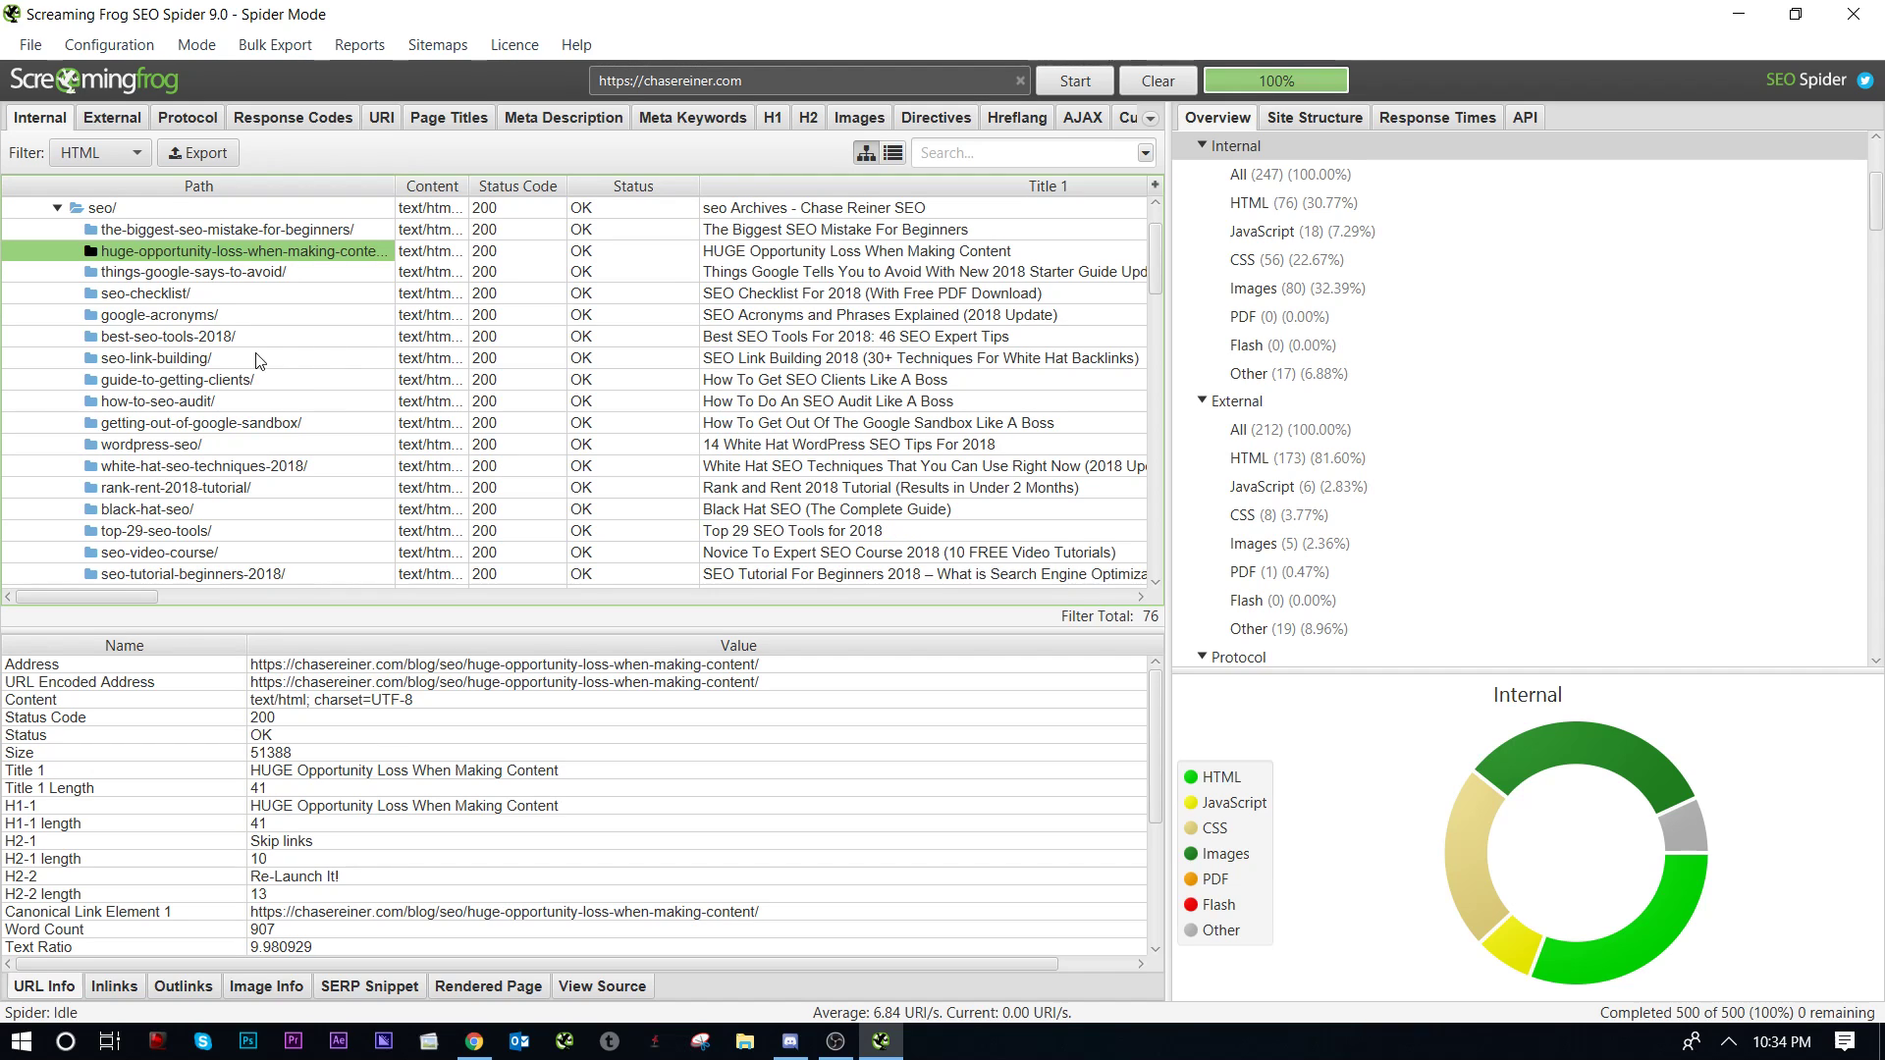
pyautogui.hotkey('alt', 'Tab')
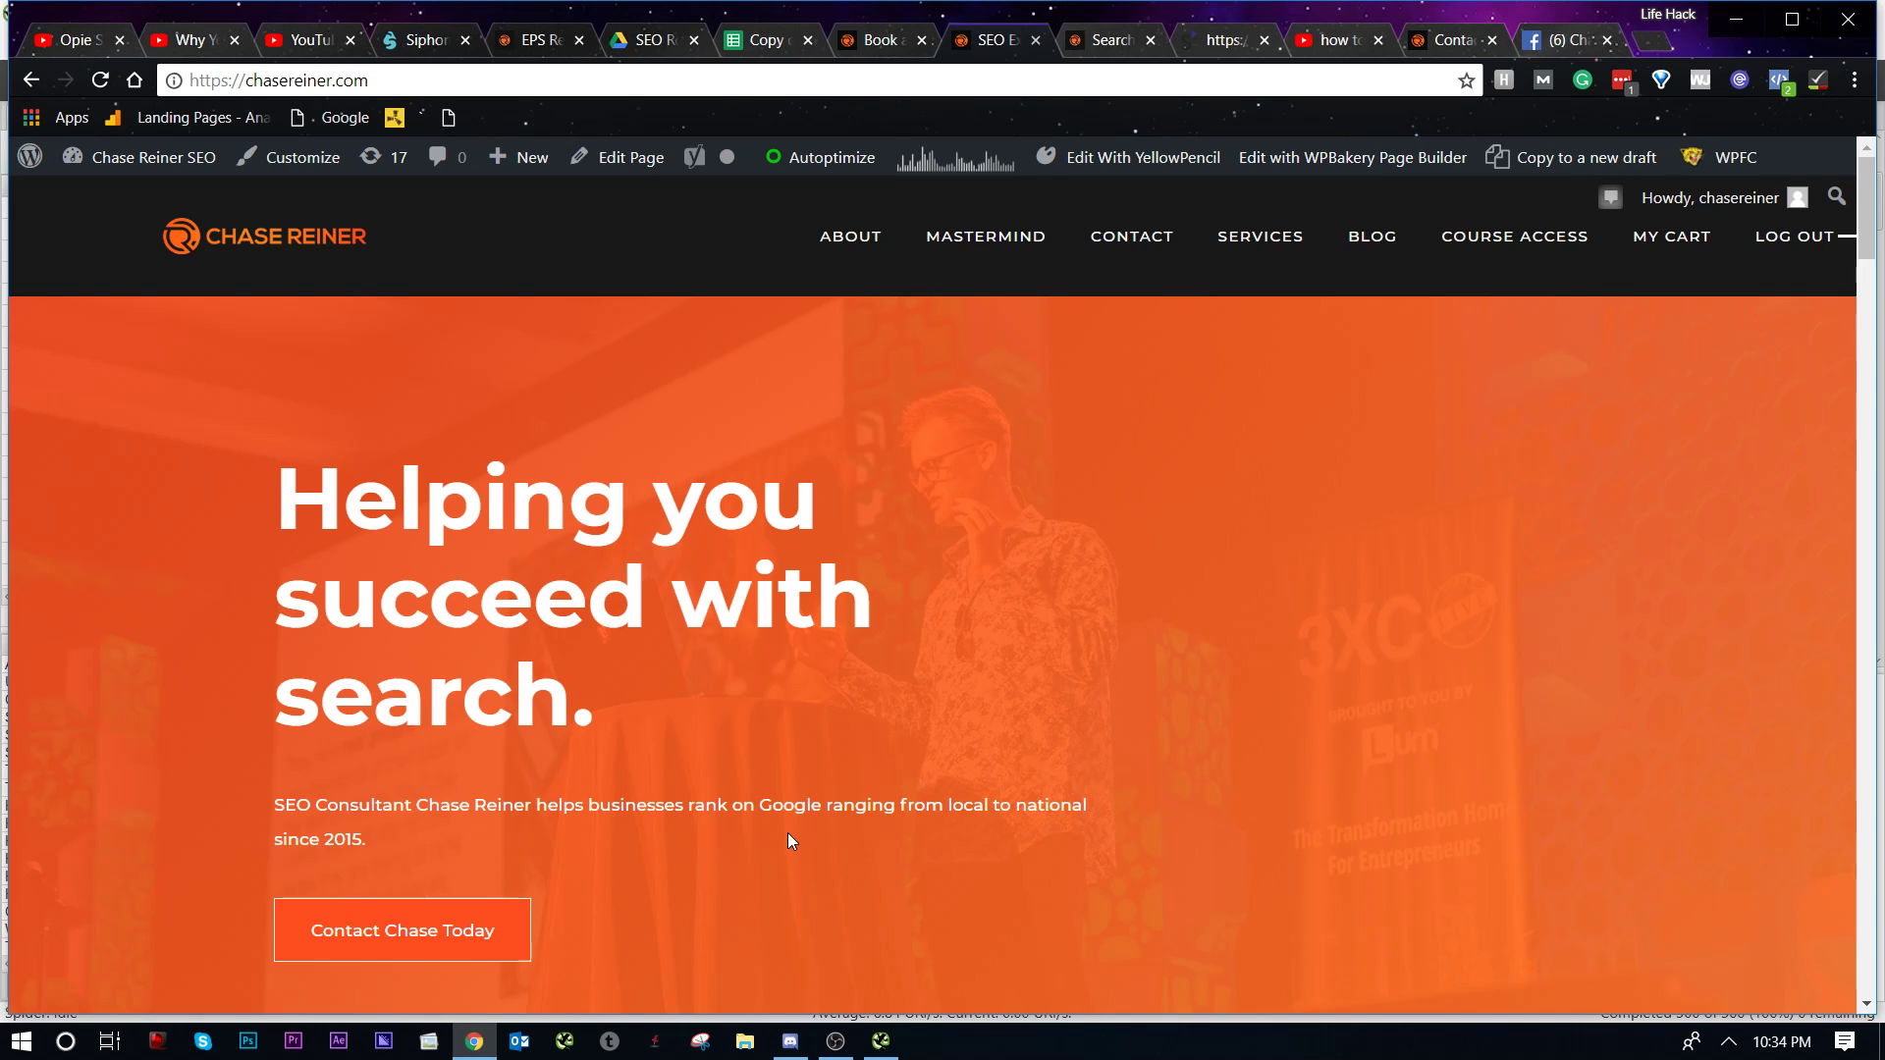
pyautogui.scroll(-1, 787, 841)
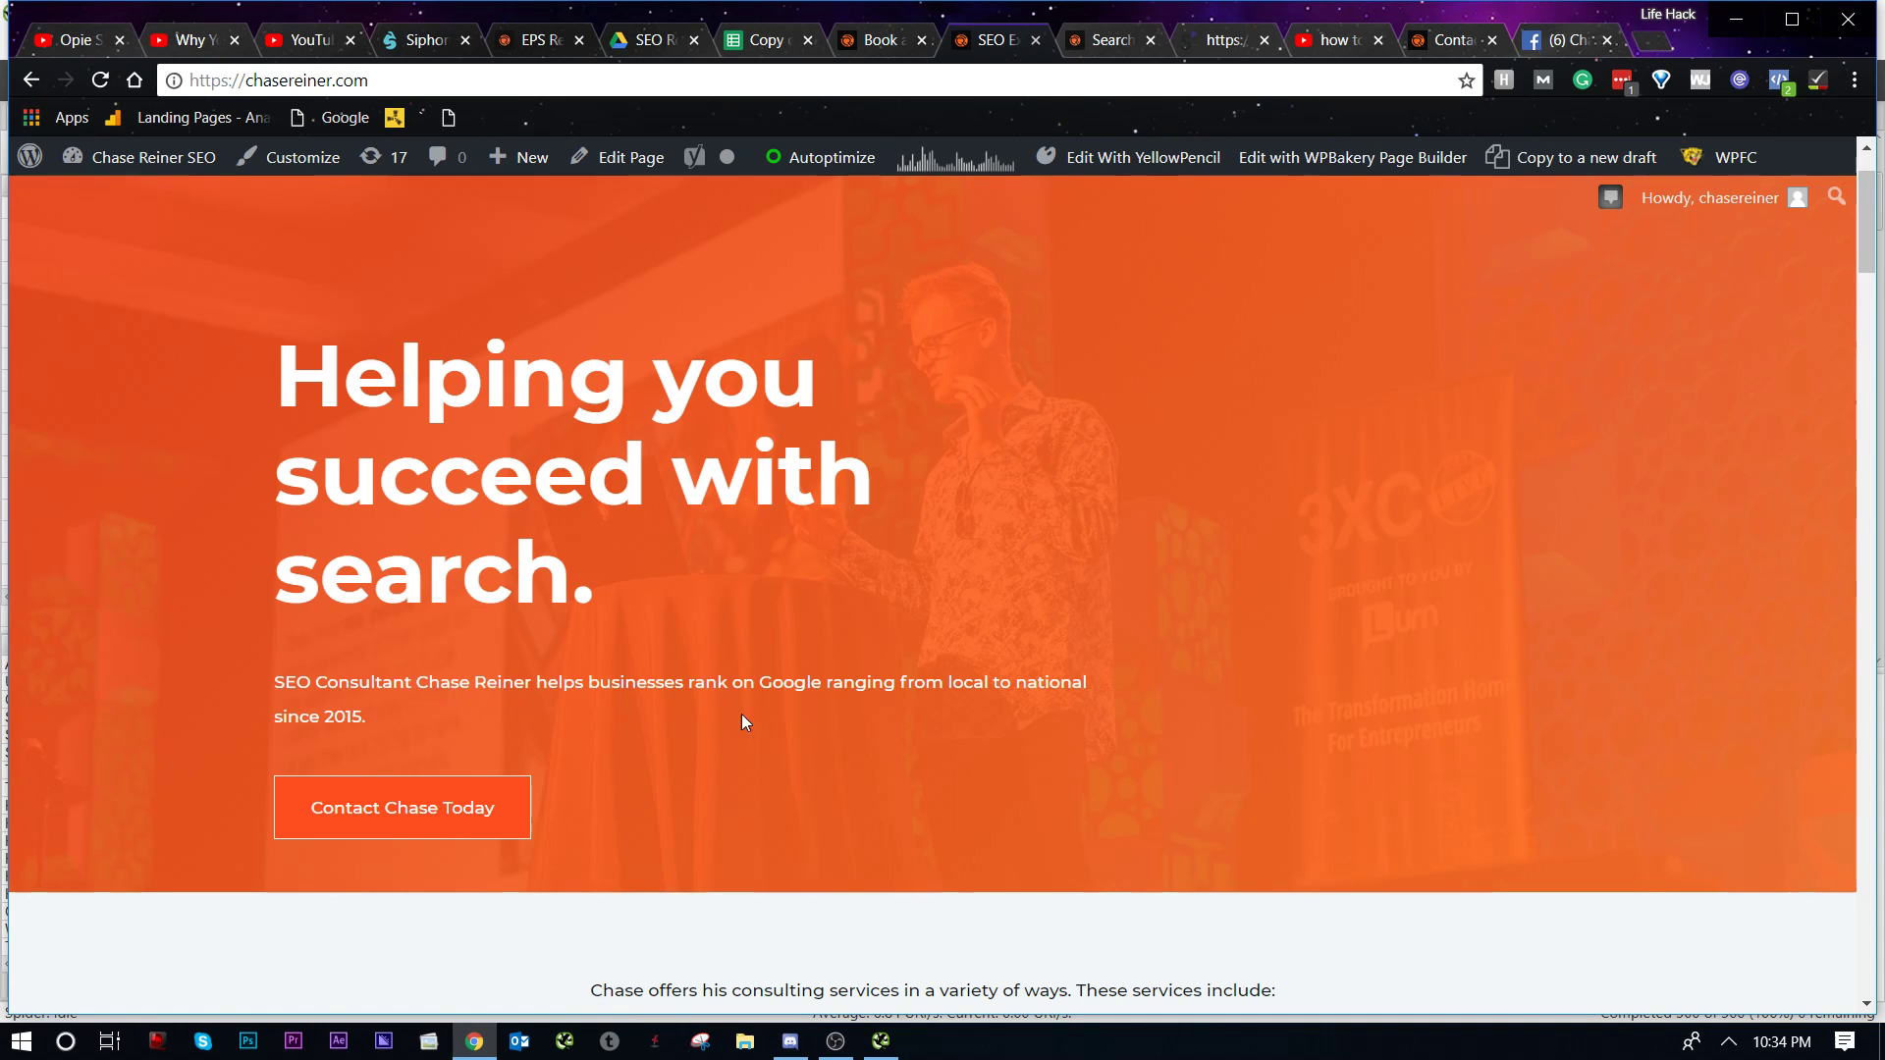
pyautogui.scroll(-6, 821, 724)
pyautogui.scroll(4, 681, 575)
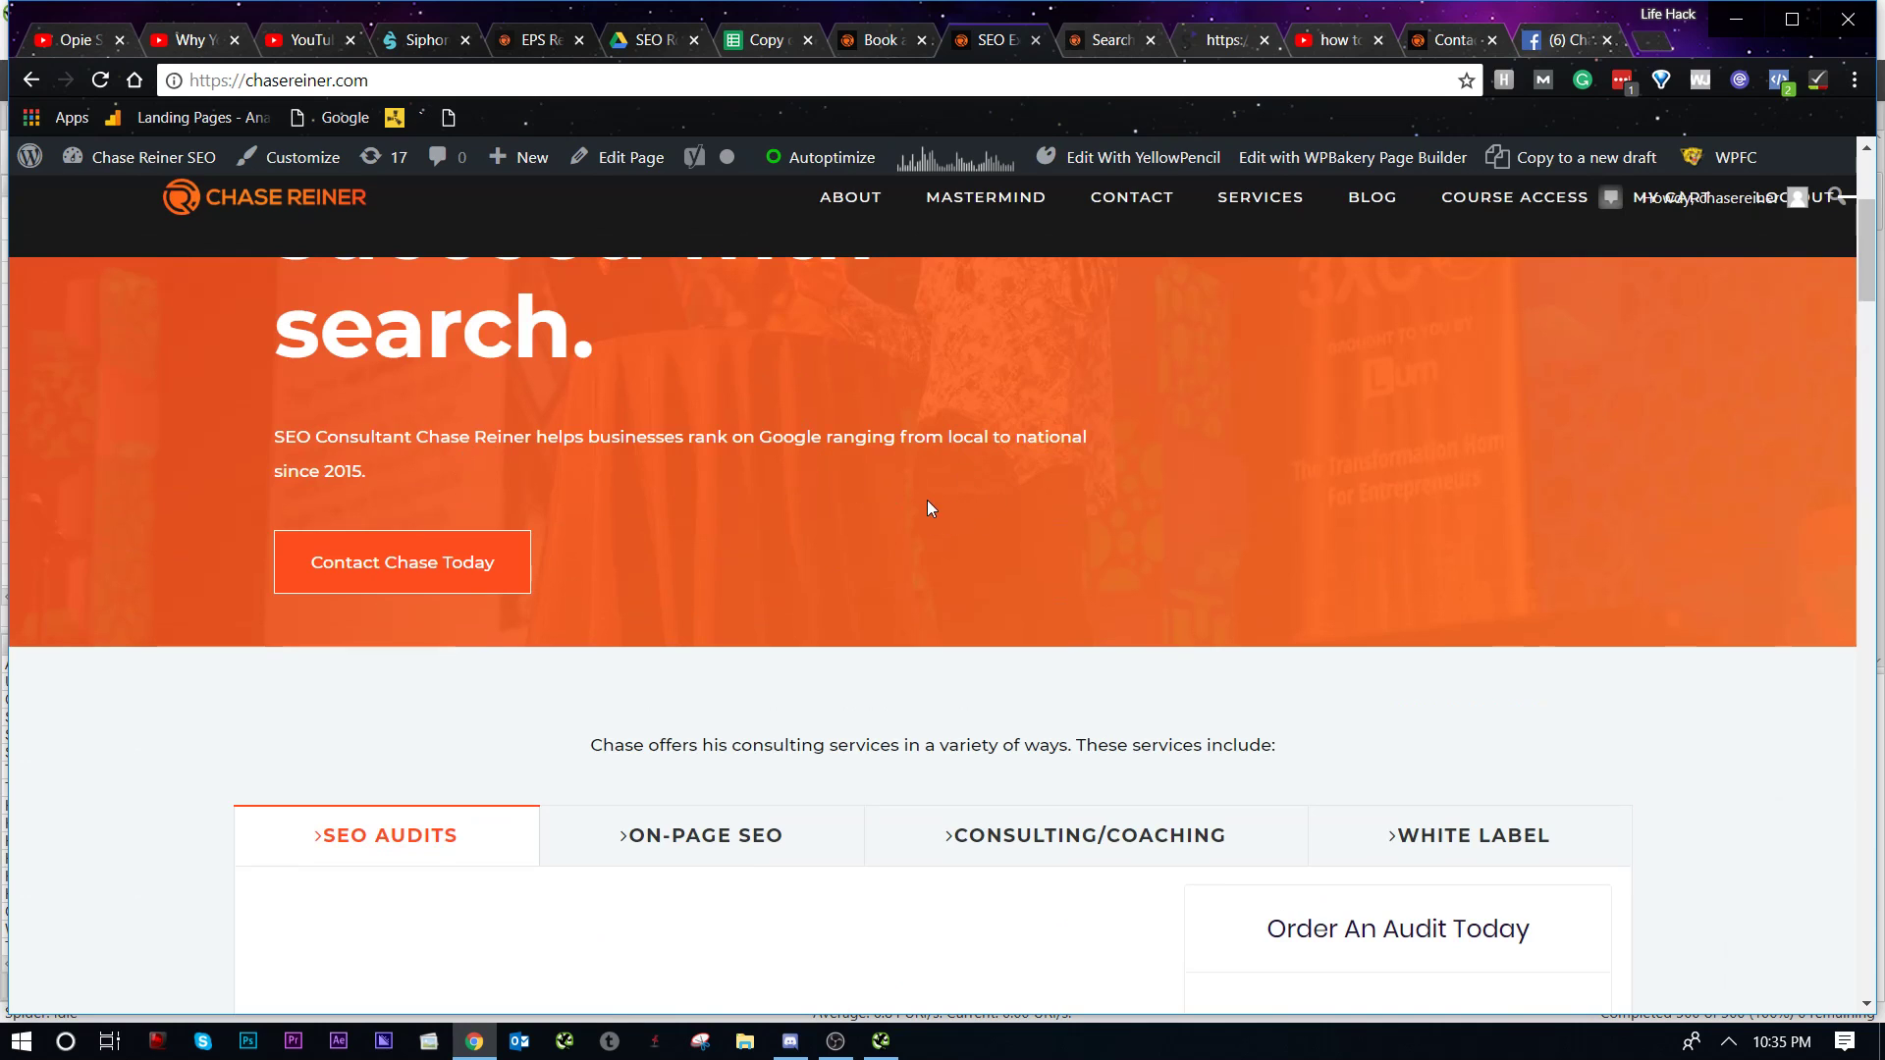
pyautogui.scroll(3, 903, 543)
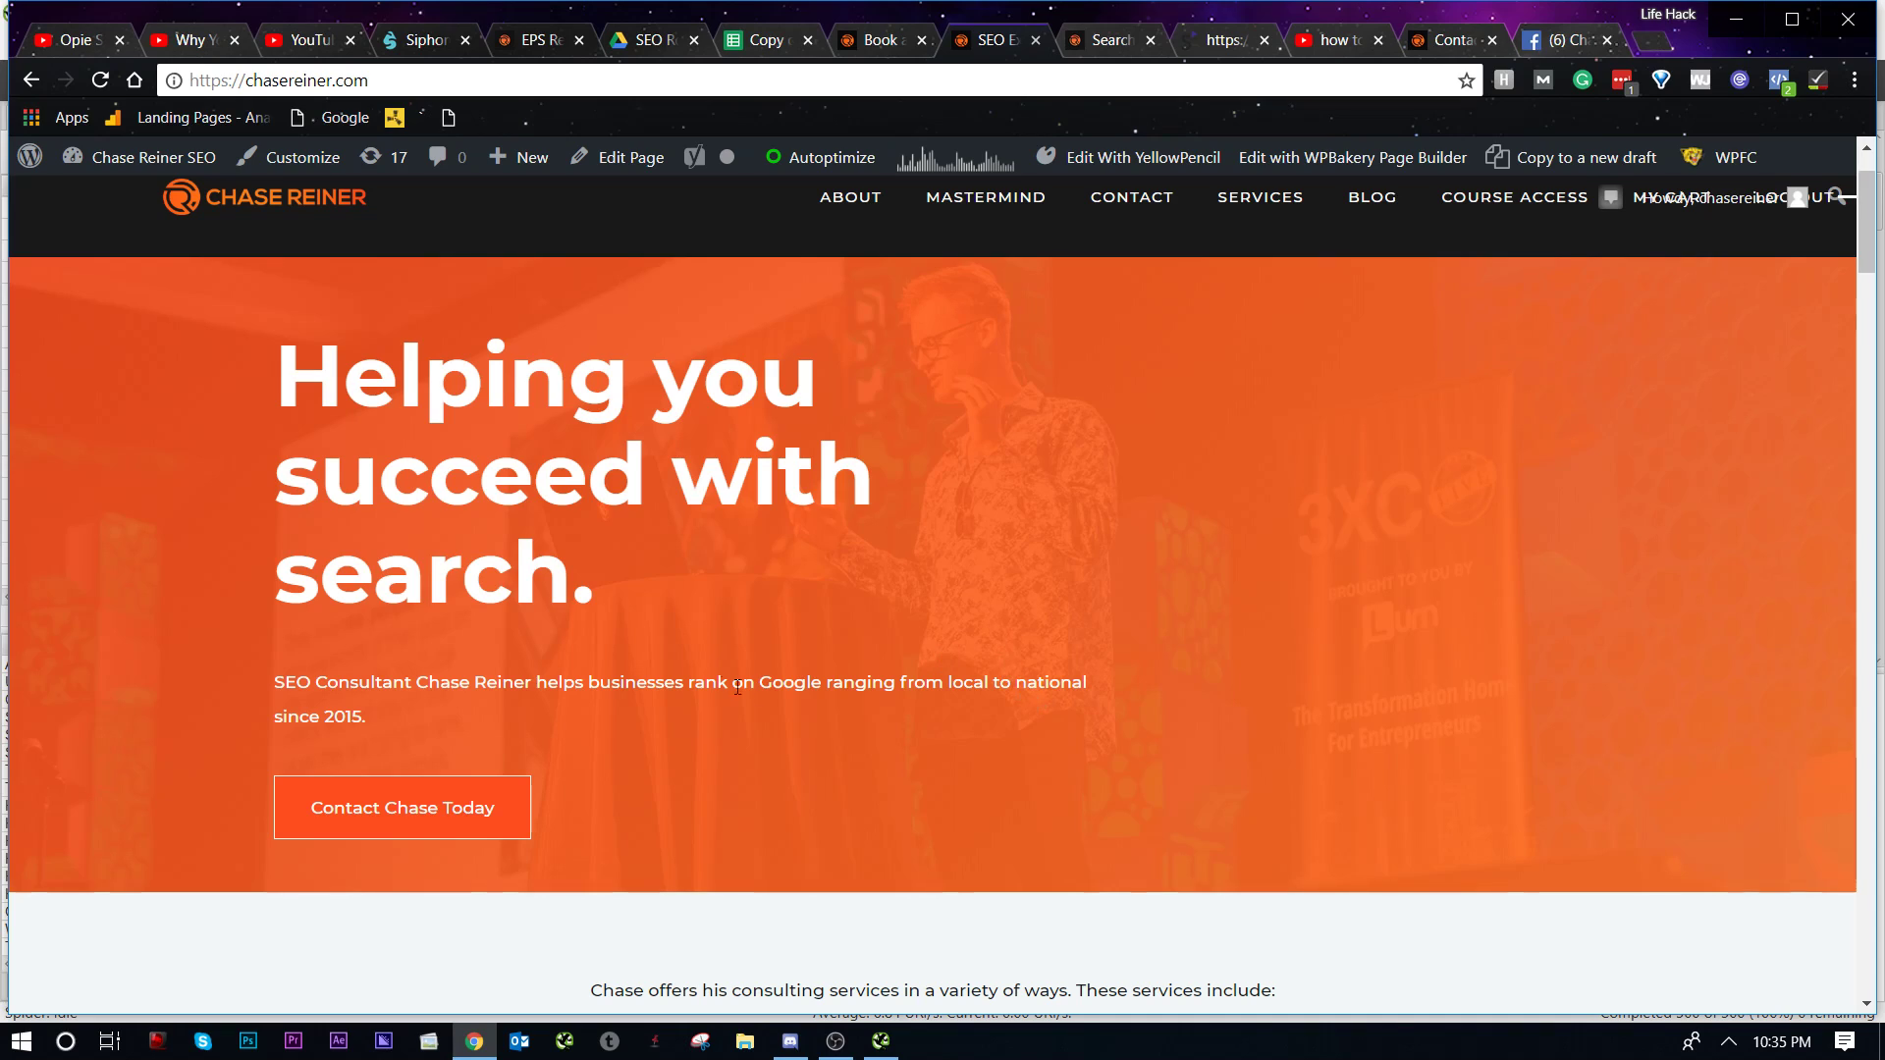
pyautogui.moveTo(546, 721); pyautogui.dragTo(309, 716)
pyautogui.click(657, 746)
pyautogui.moveTo(414, 681); pyautogui.dragTo(547, 684)
pyautogui.click(581, 723)
pyautogui.moveTo(413, 683)
pyautogui.mouseDown()
pyautogui.moveTo(544, 703)
pyautogui.moveTo(513, 672)
pyautogui.moveTo(427, 687)
pyautogui.mouseUp()
pyautogui.click(448, 705)
pyautogui.scroll(-3, 521, 643)
pyautogui.scroll(3, 687, 687)
pyautogui.scroll(-3, 930, 746)
pyautogui.scroll(-10, 931, 697)
pyautogui.scroll(12, 927, 687)
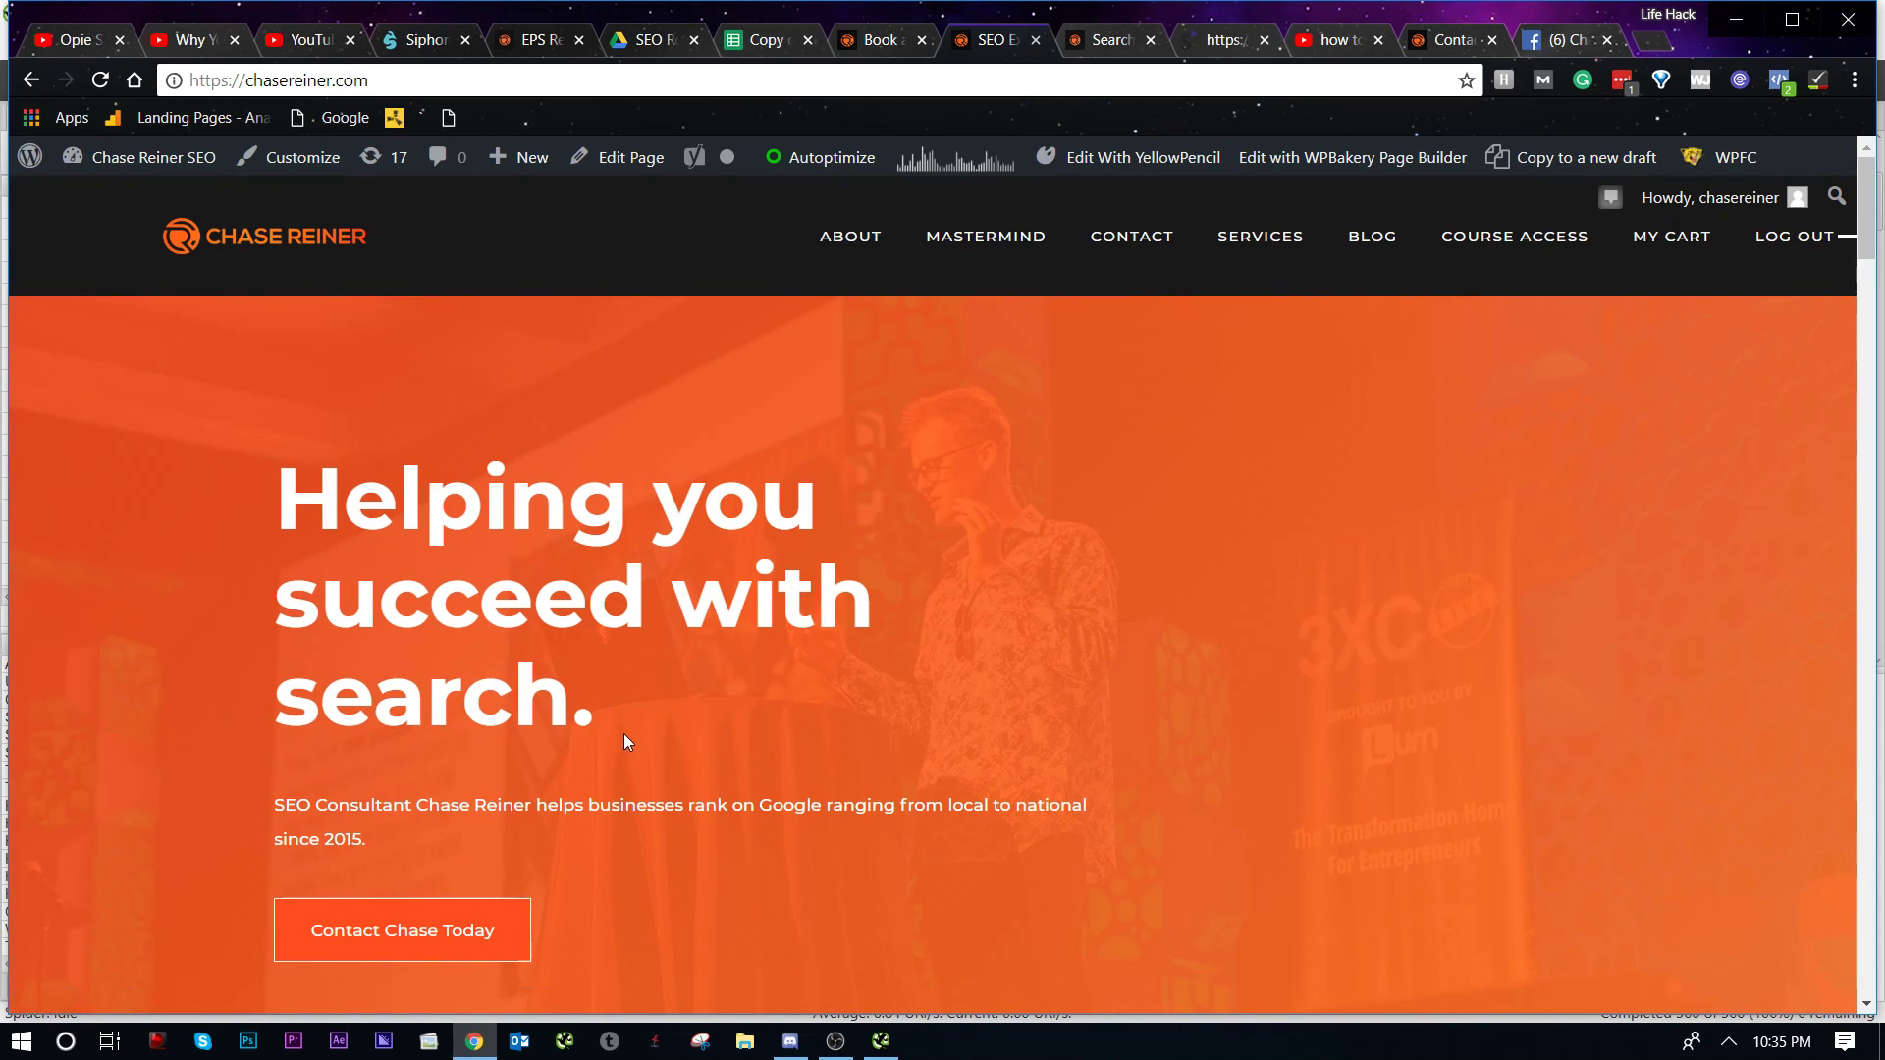
pyautogui.scroll(-4, 627, 741)
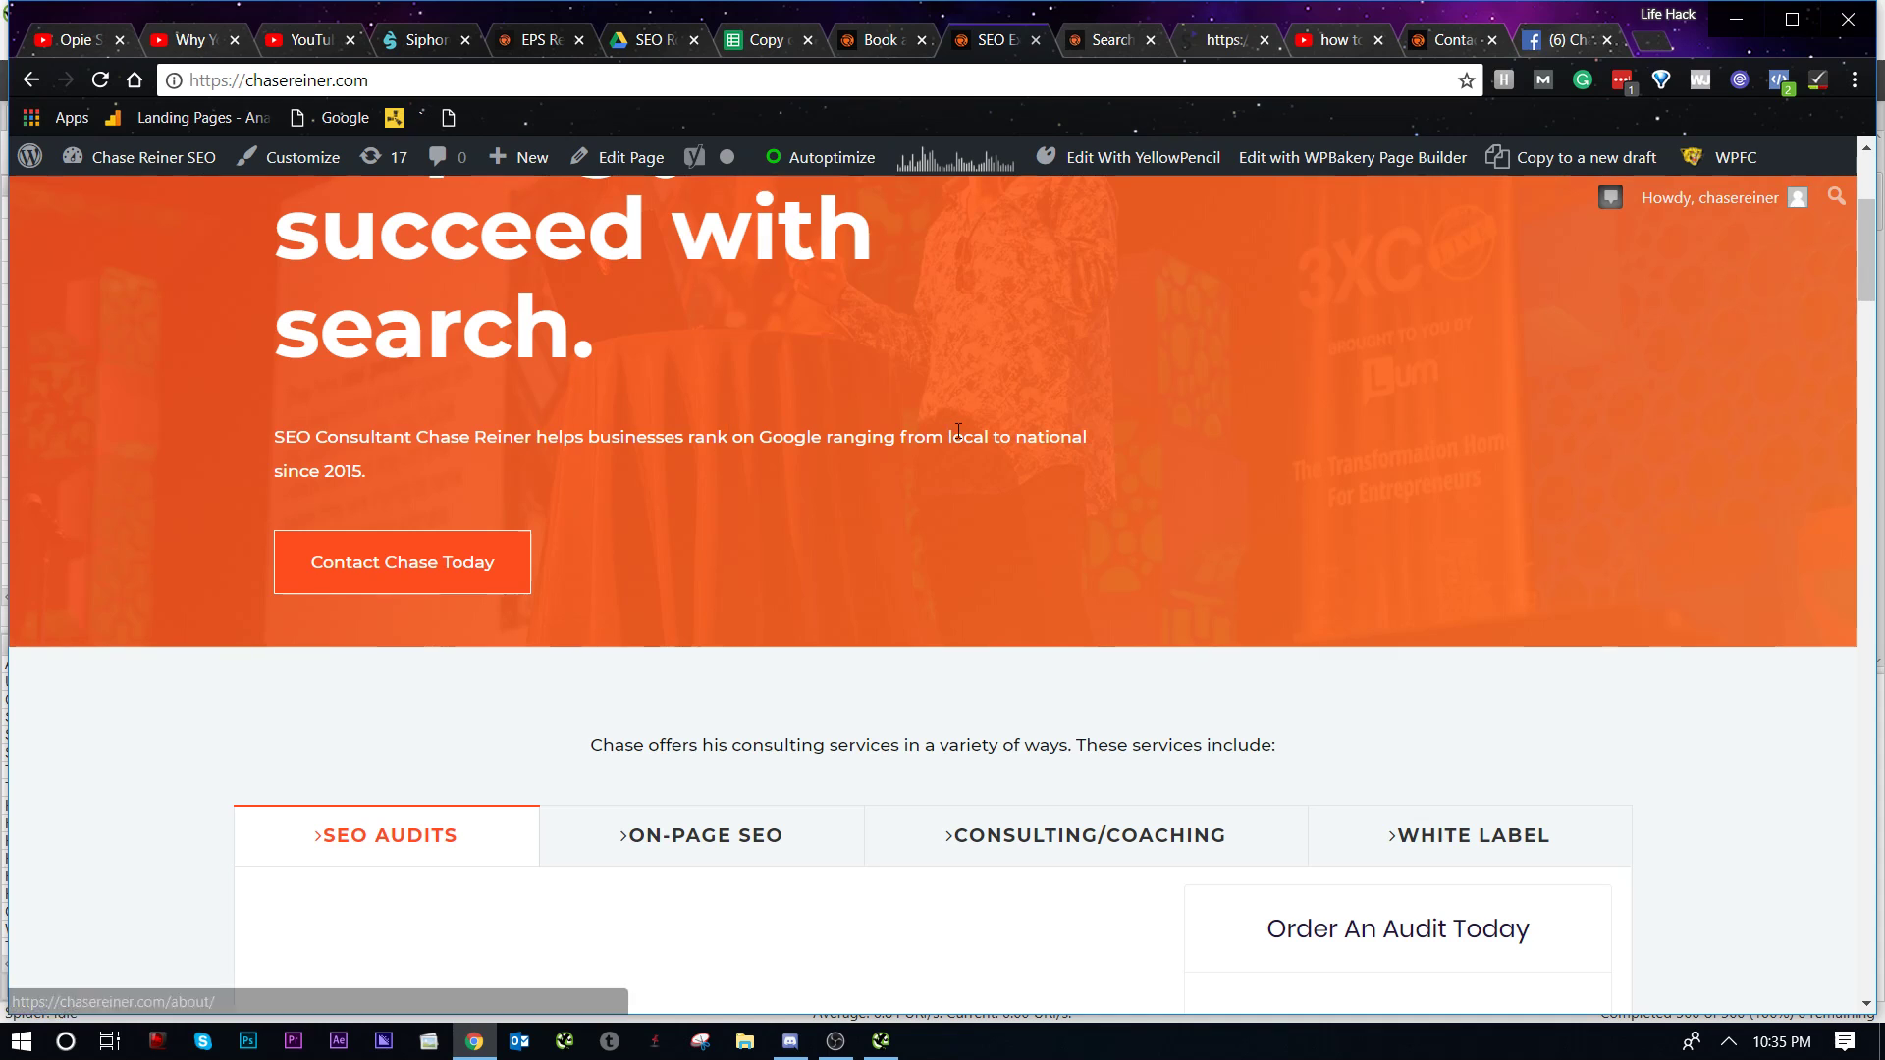
pyautogui.scroll(3, 883, 501)
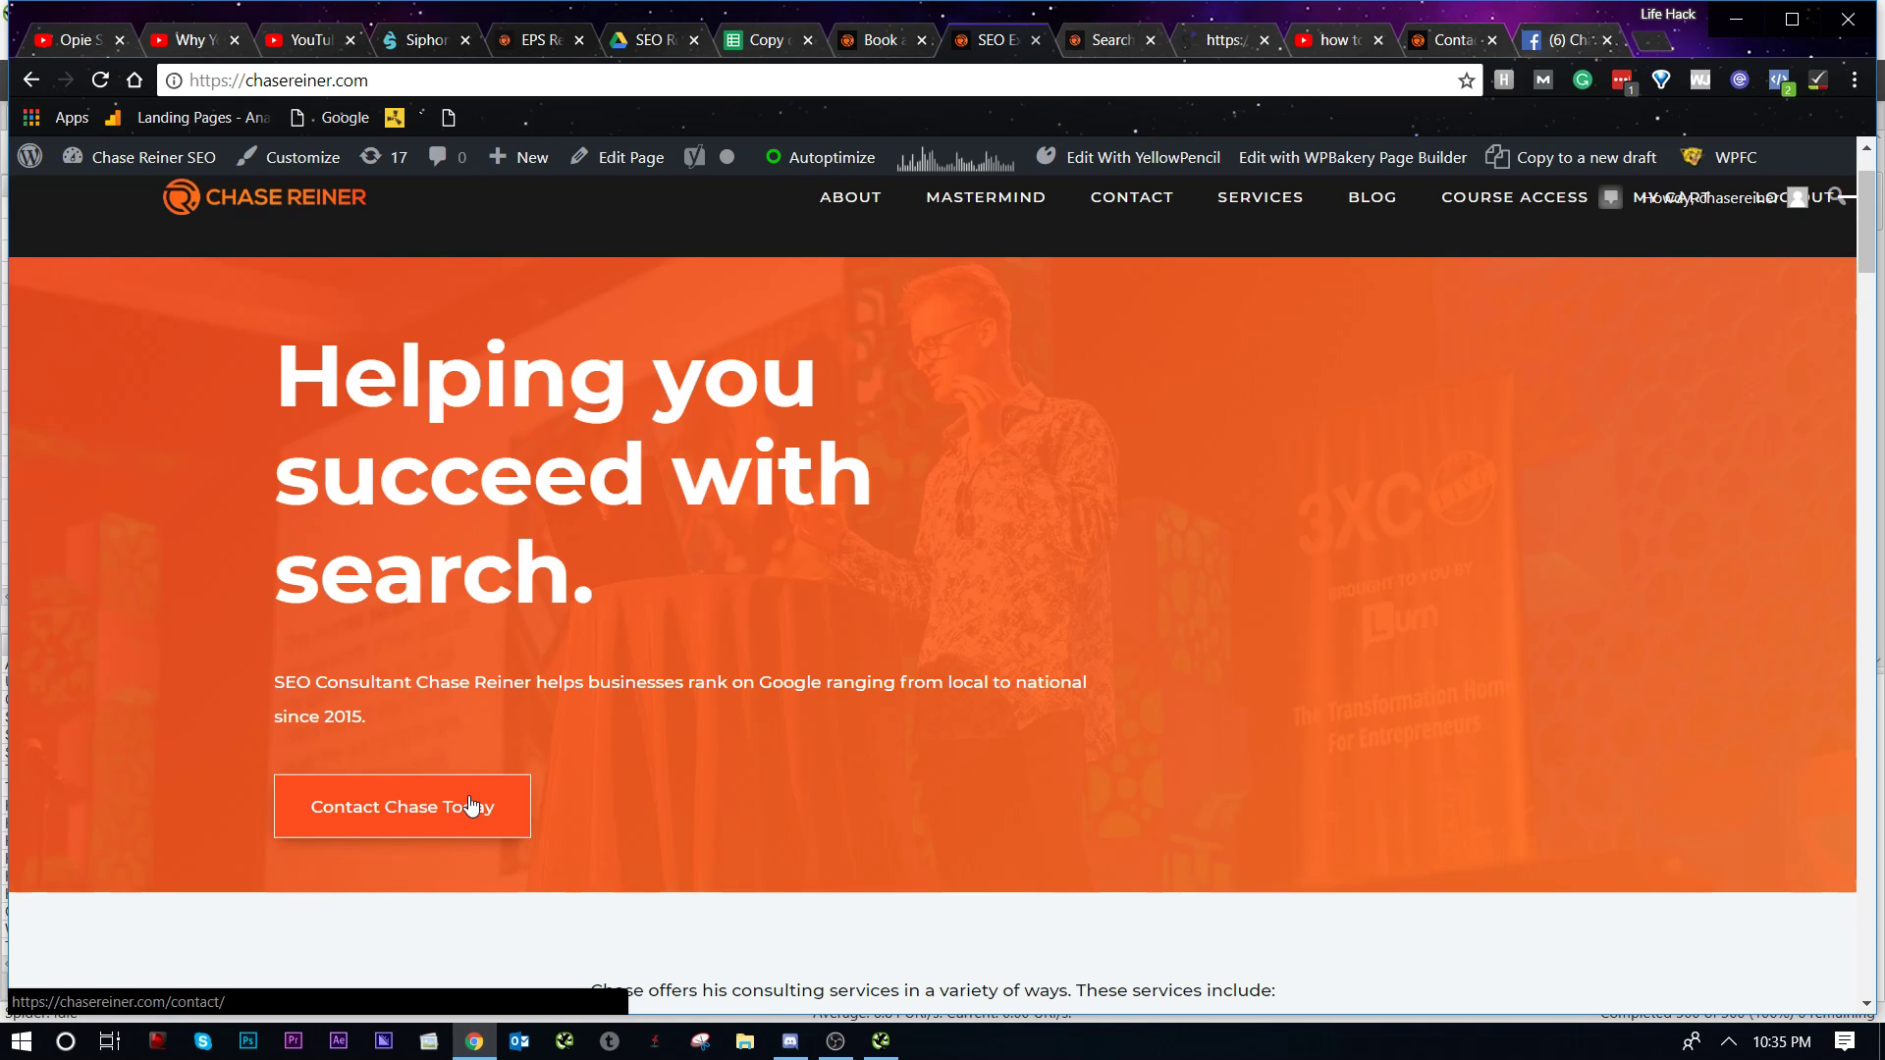
pyautogui.rightClick(520, 688)
pyautogui.click(504, 699)
pyautogui.scroll(-10, 673, 799)
pyautogui.scroll(-5, 884, 538)
pyautogui.scroll(6, 913, 525)
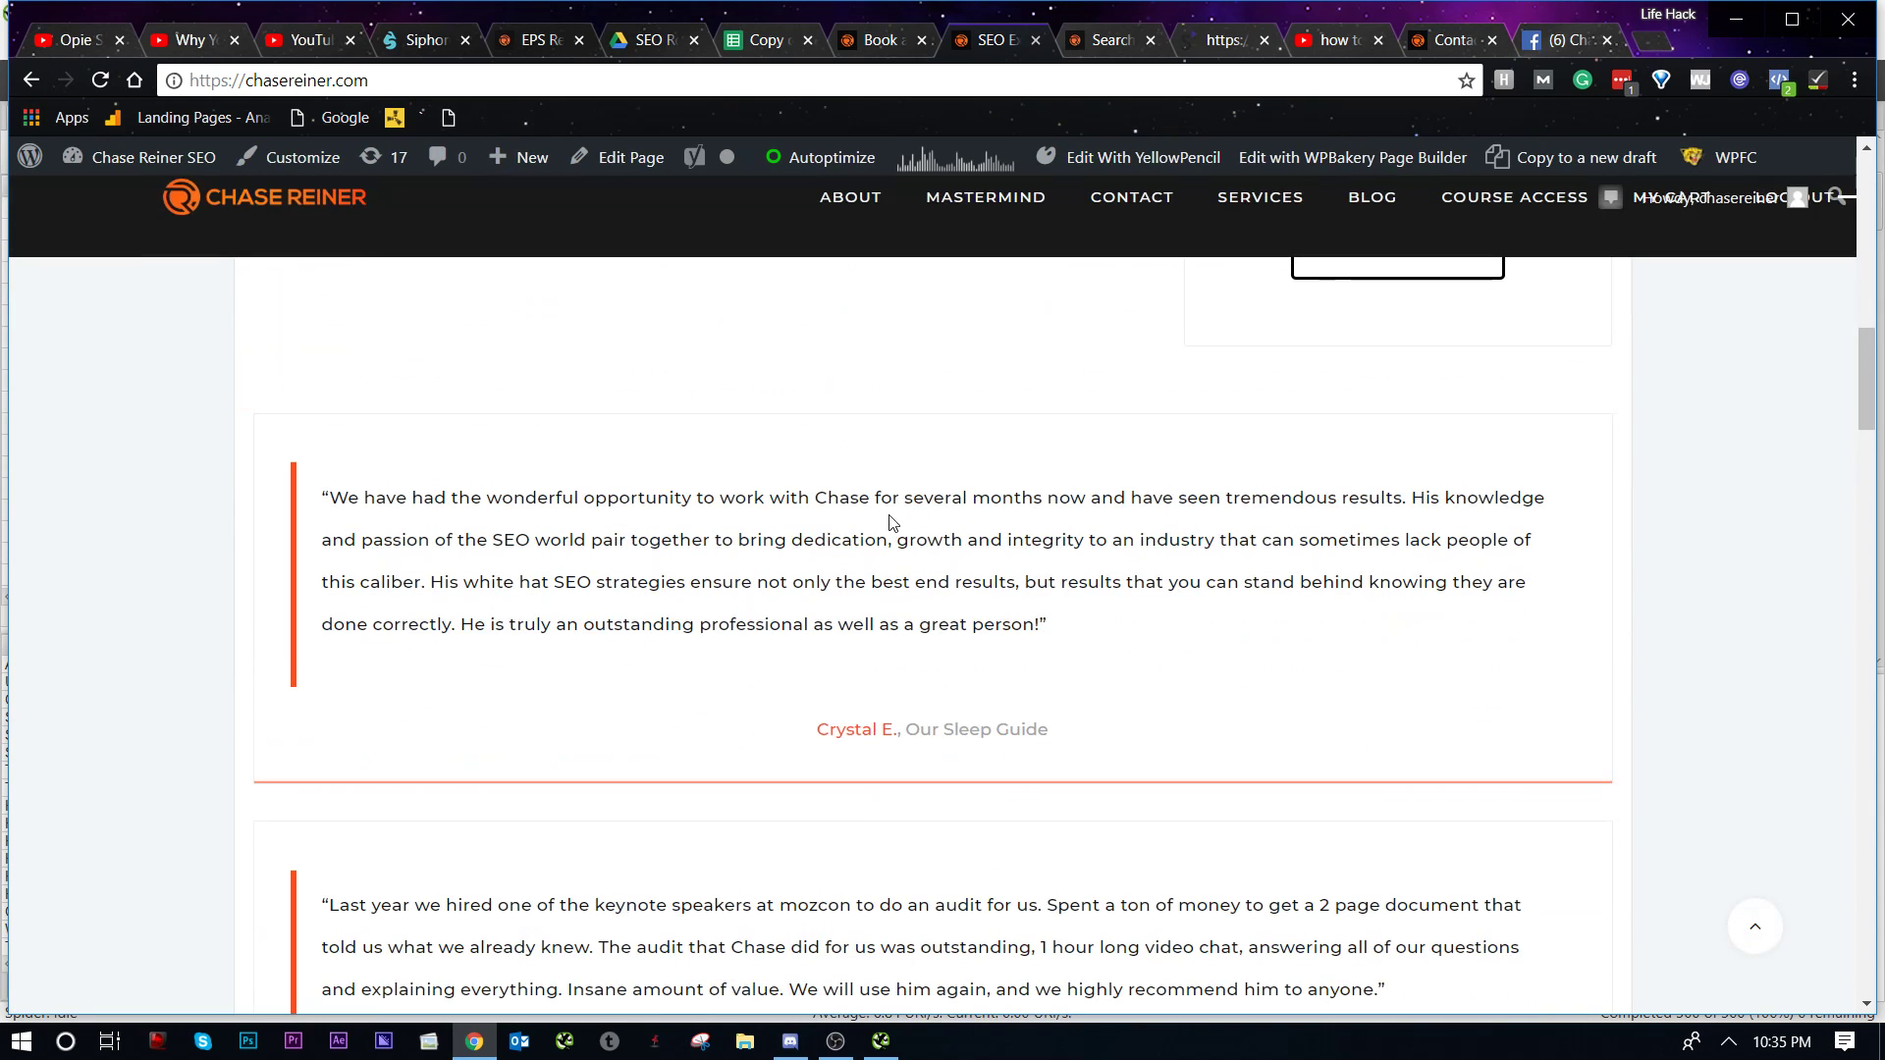
pyautogui.scroll(3, 957, 563)
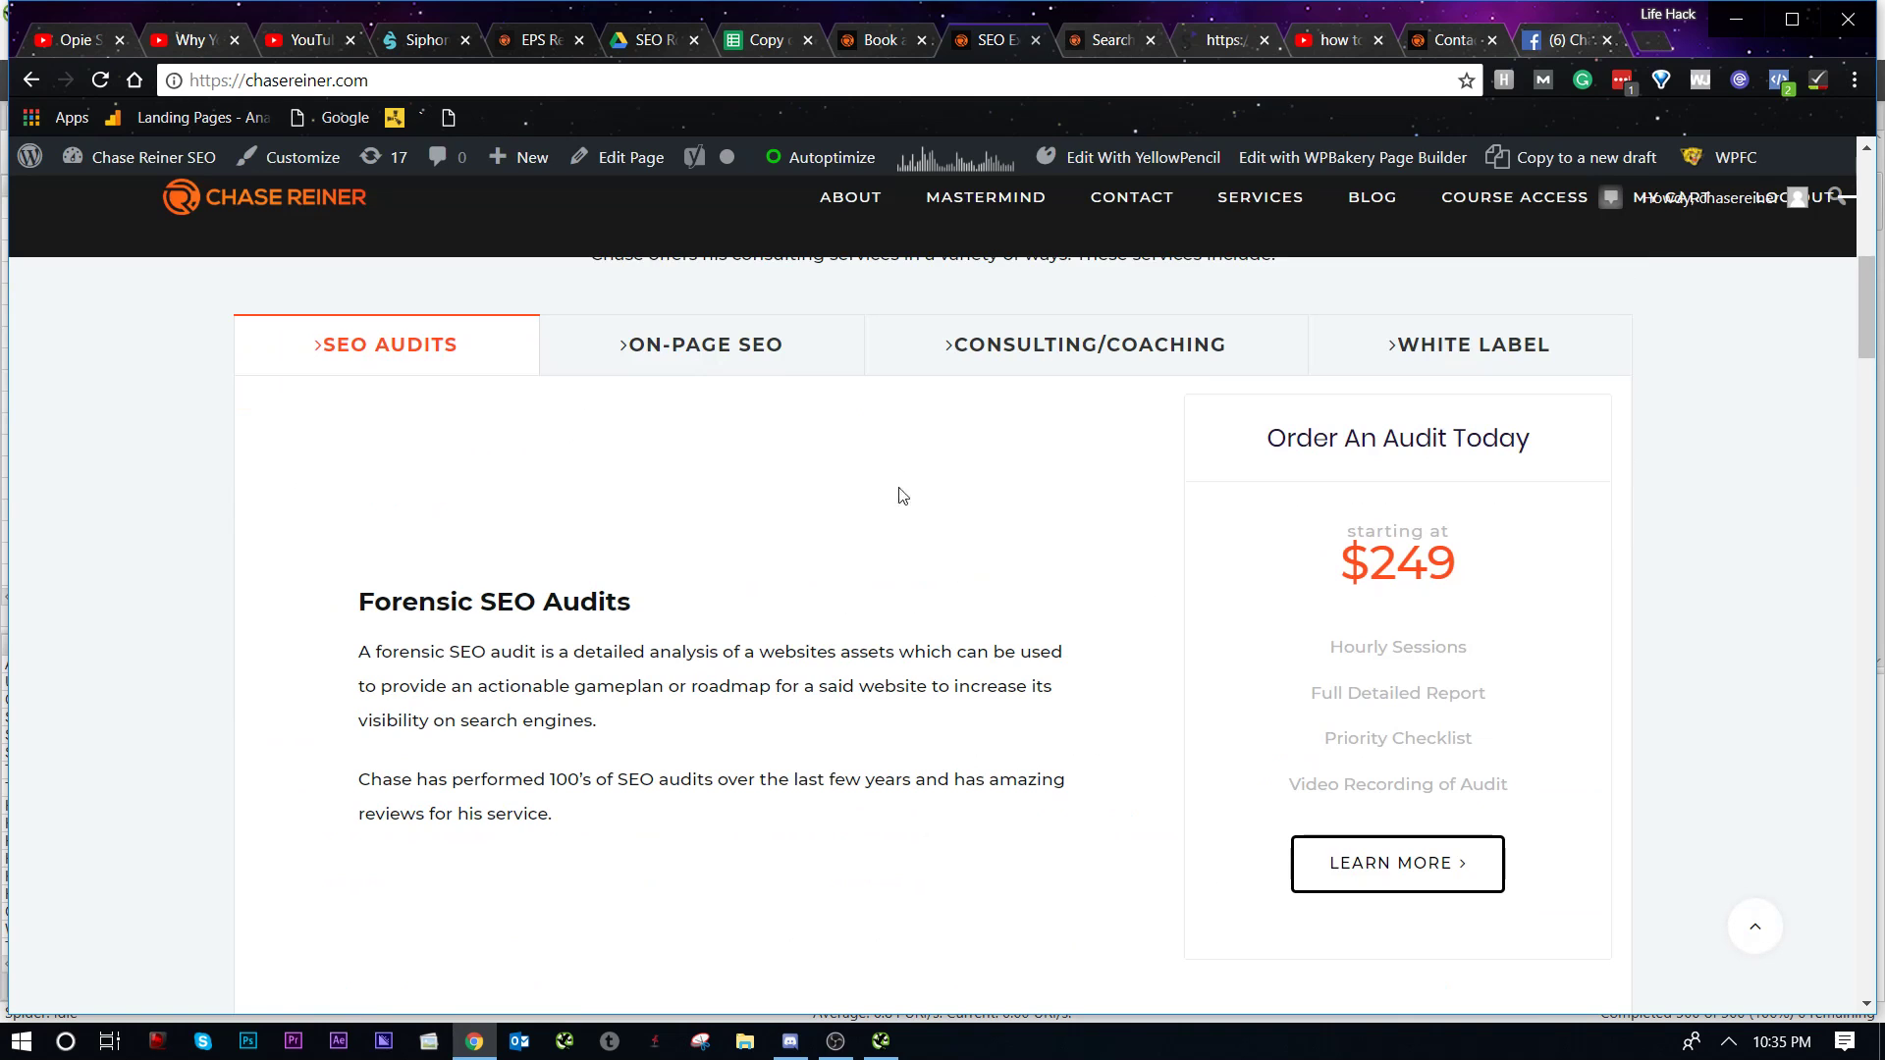
pyautogui.scroll(5, 893, 491)
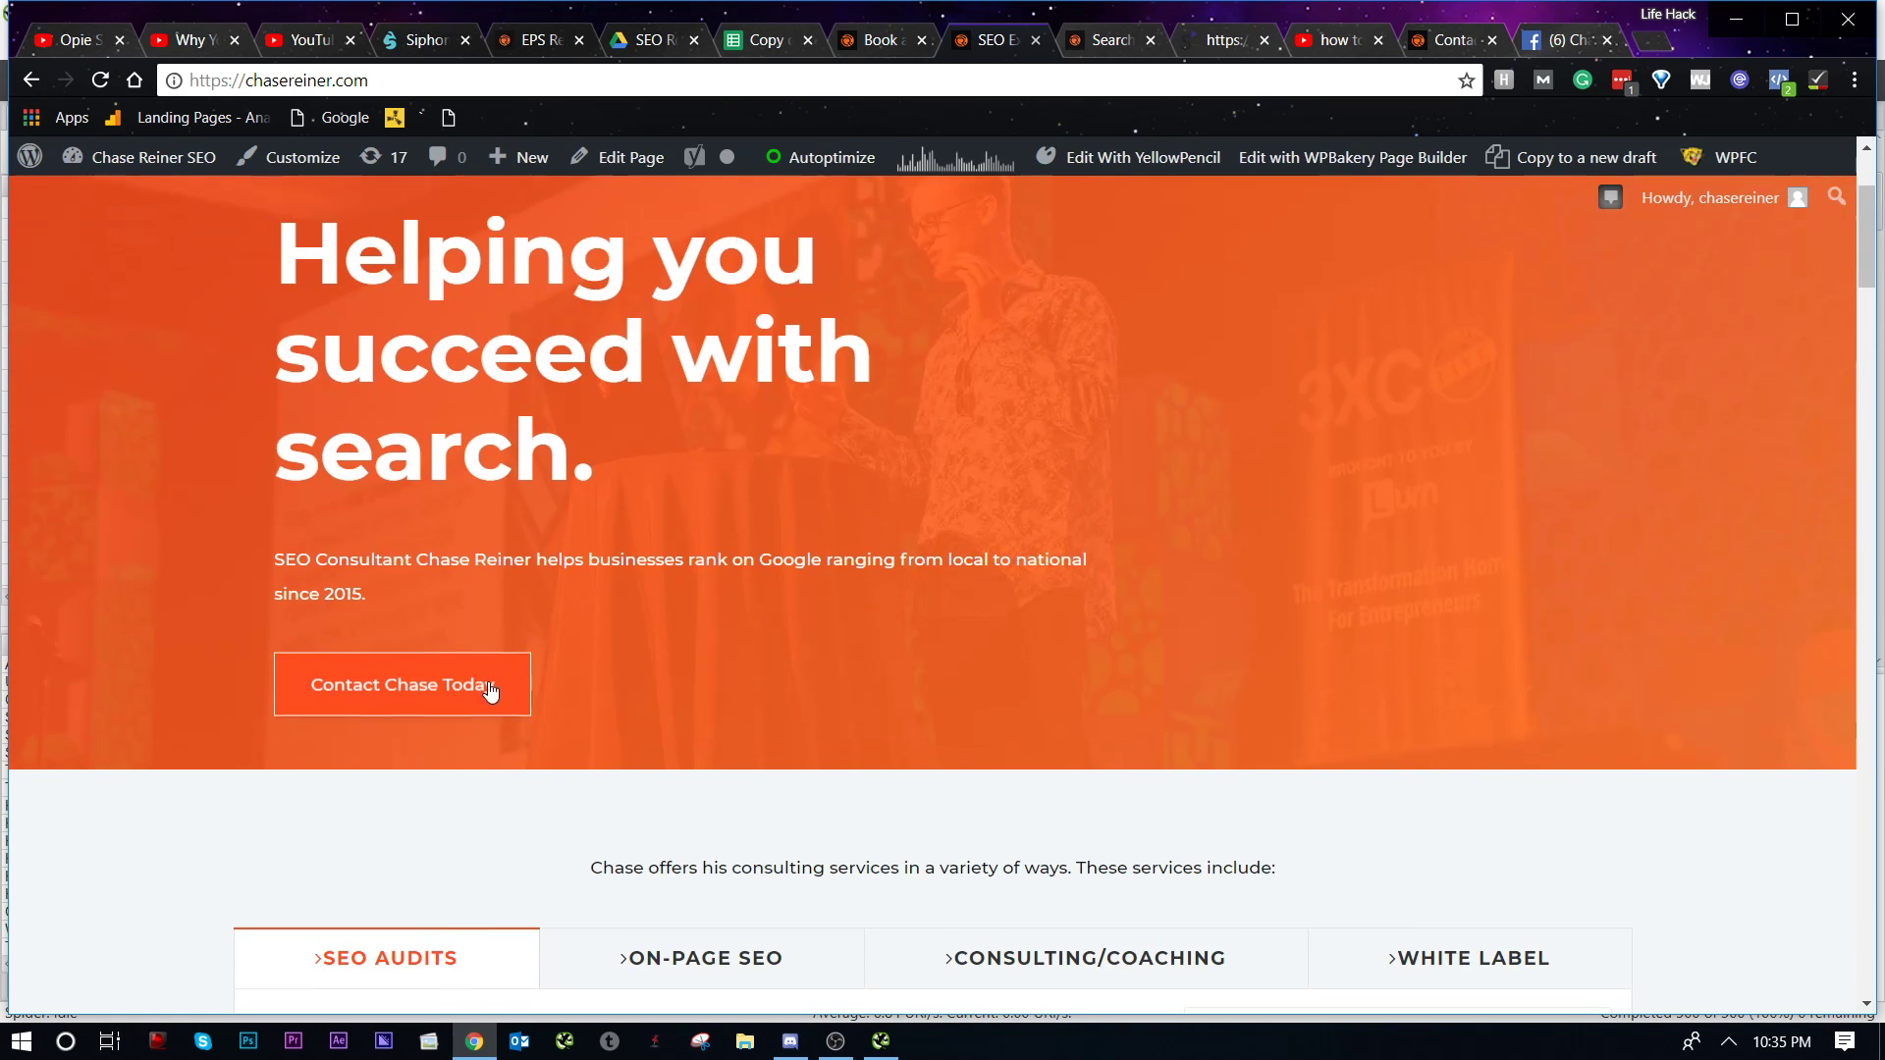
pyautogui.scroll(2, 644, 709)
pyautogui.scroll(-3, 486, 619)
pyautogui.scroll(3, 491, 612)
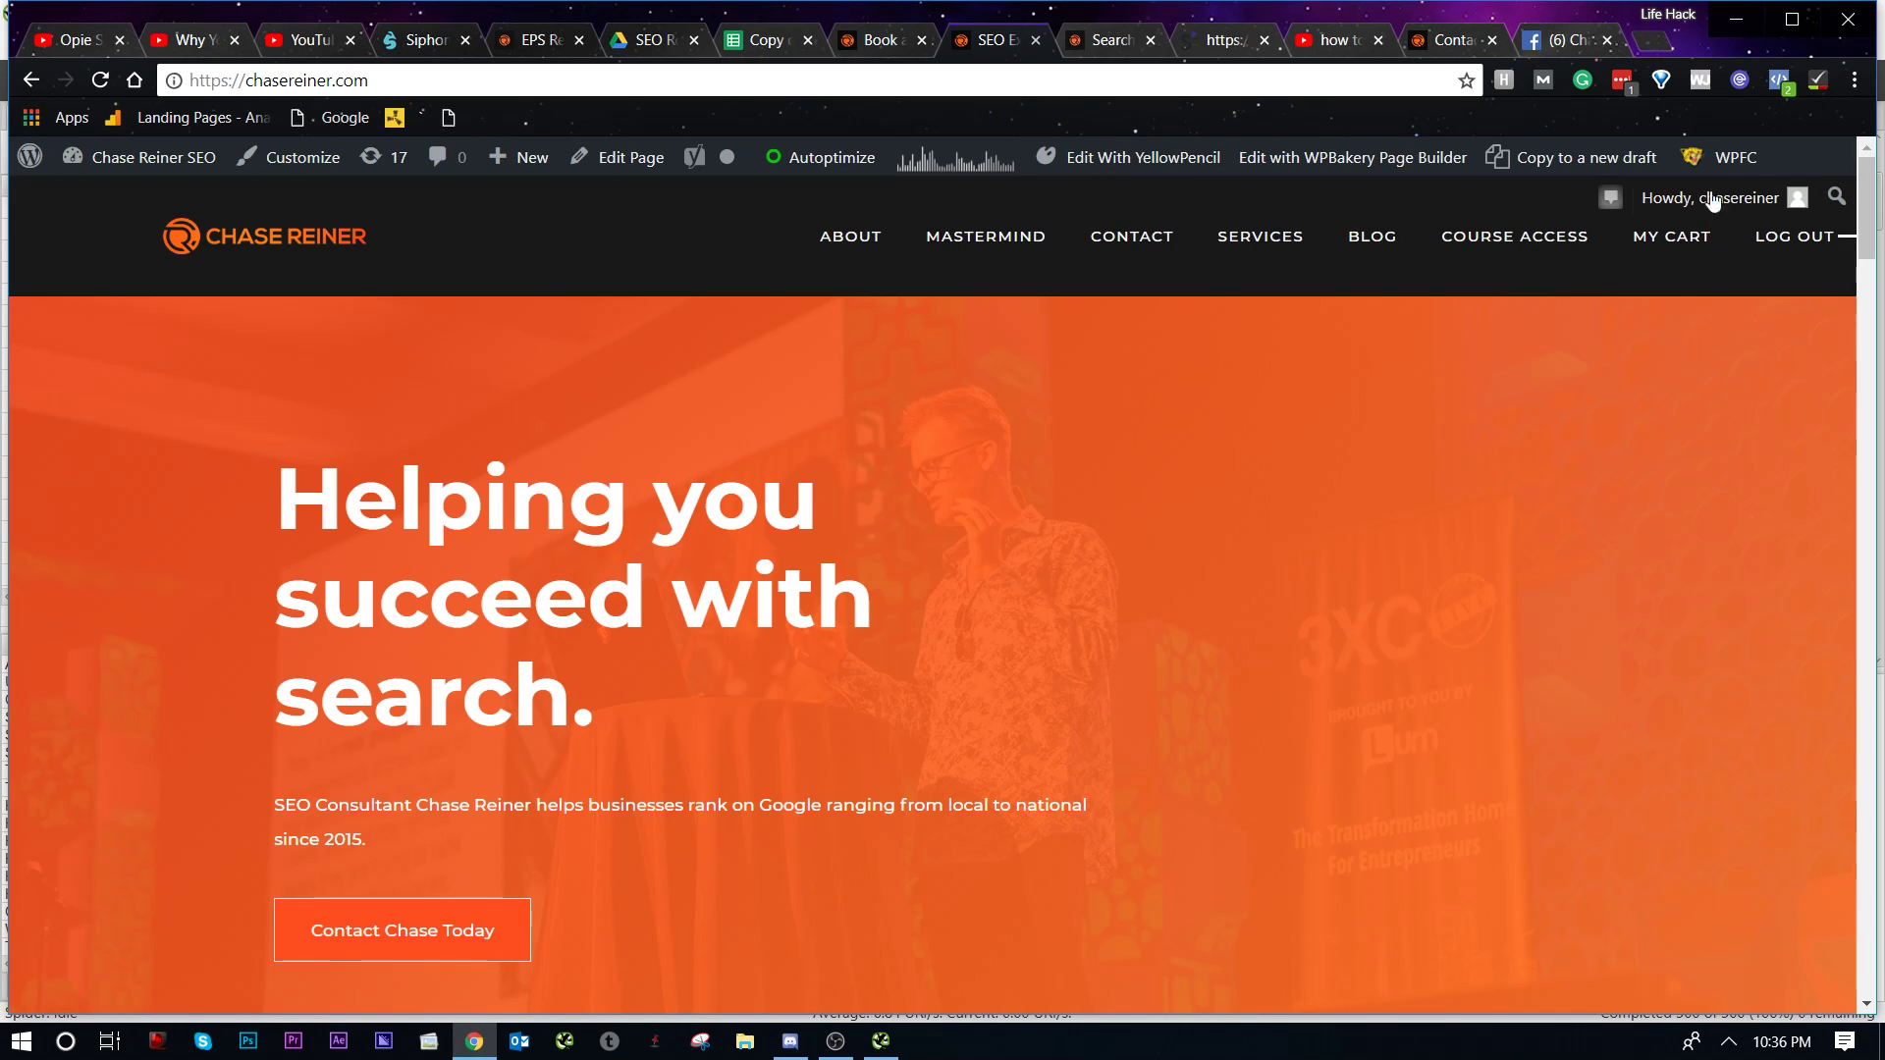
pyautogui.scroll(-5, 804, 492)
pyautogui.scroll(5, 821, 665)
pyautogui.scroll(-1, 972, 637)
pyautogui.scroll(-10, 982, 640)
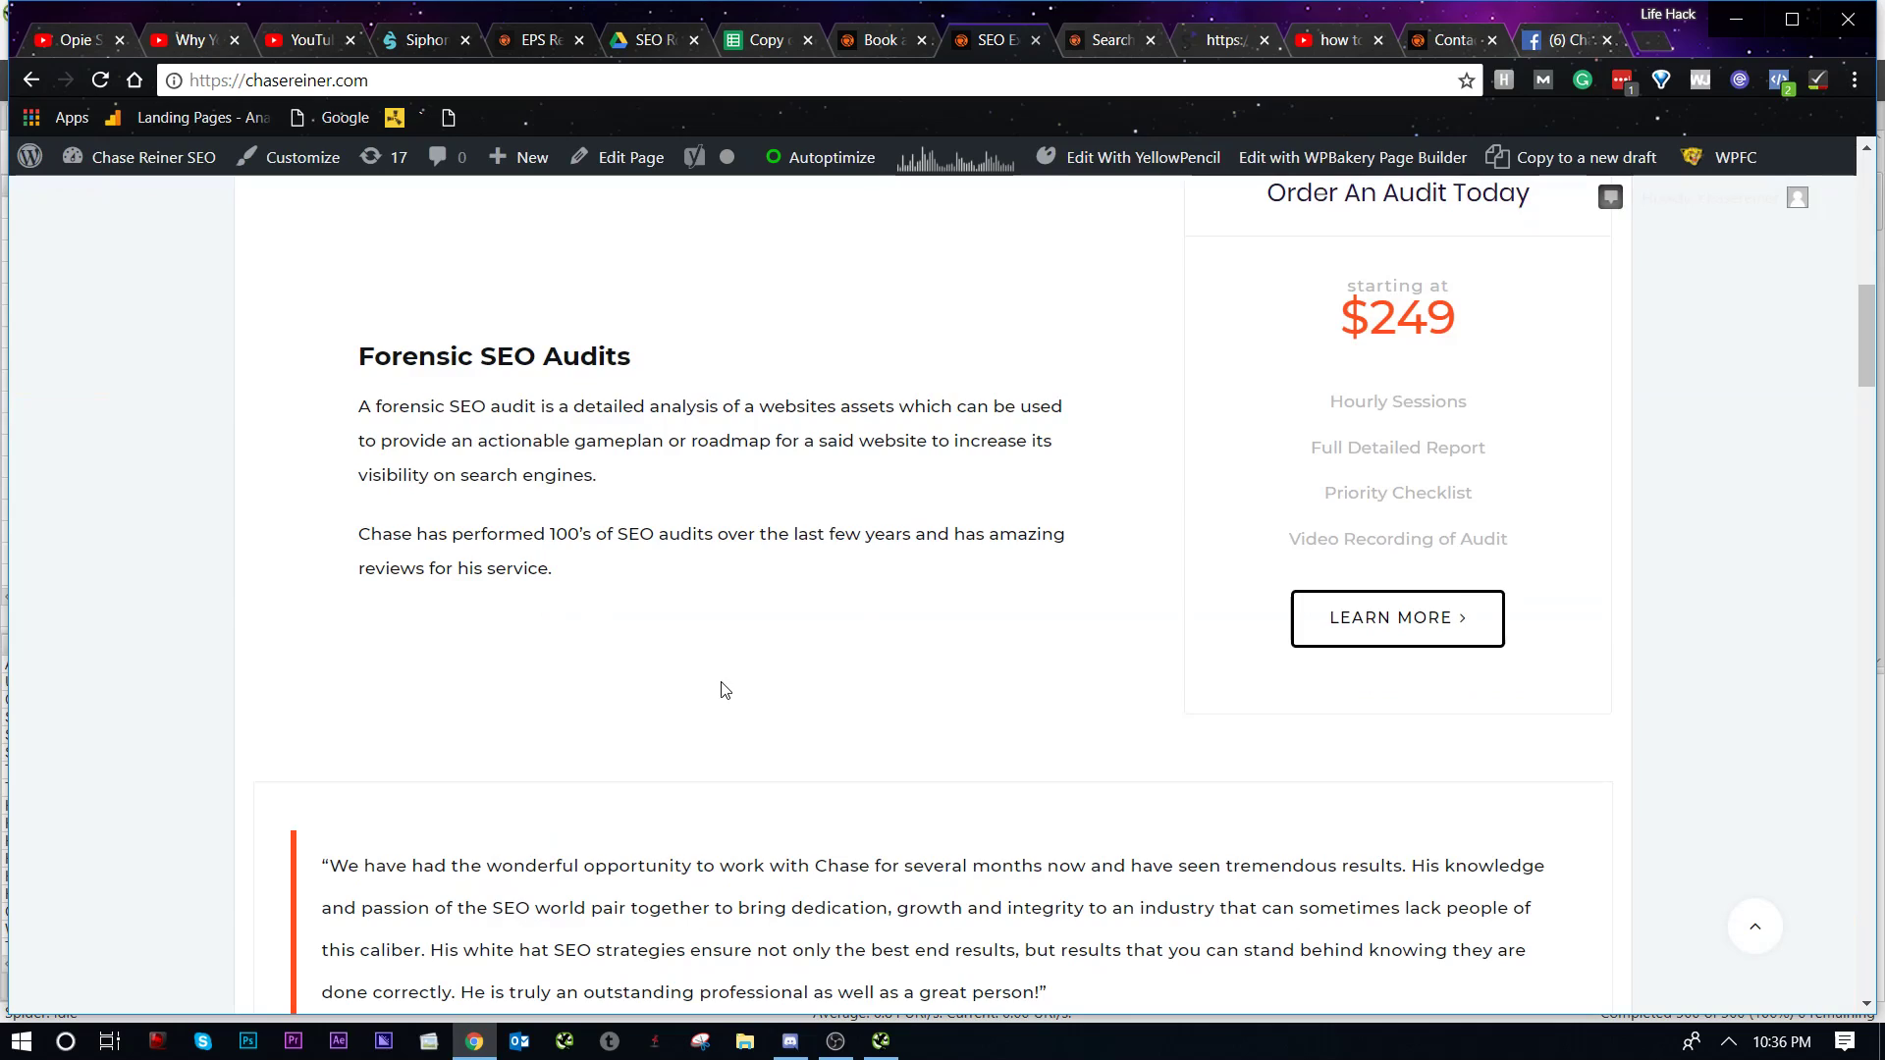
pyautogui.scroll(-6, 880, 636)
pyautogui.scroll(17, 814, 655)
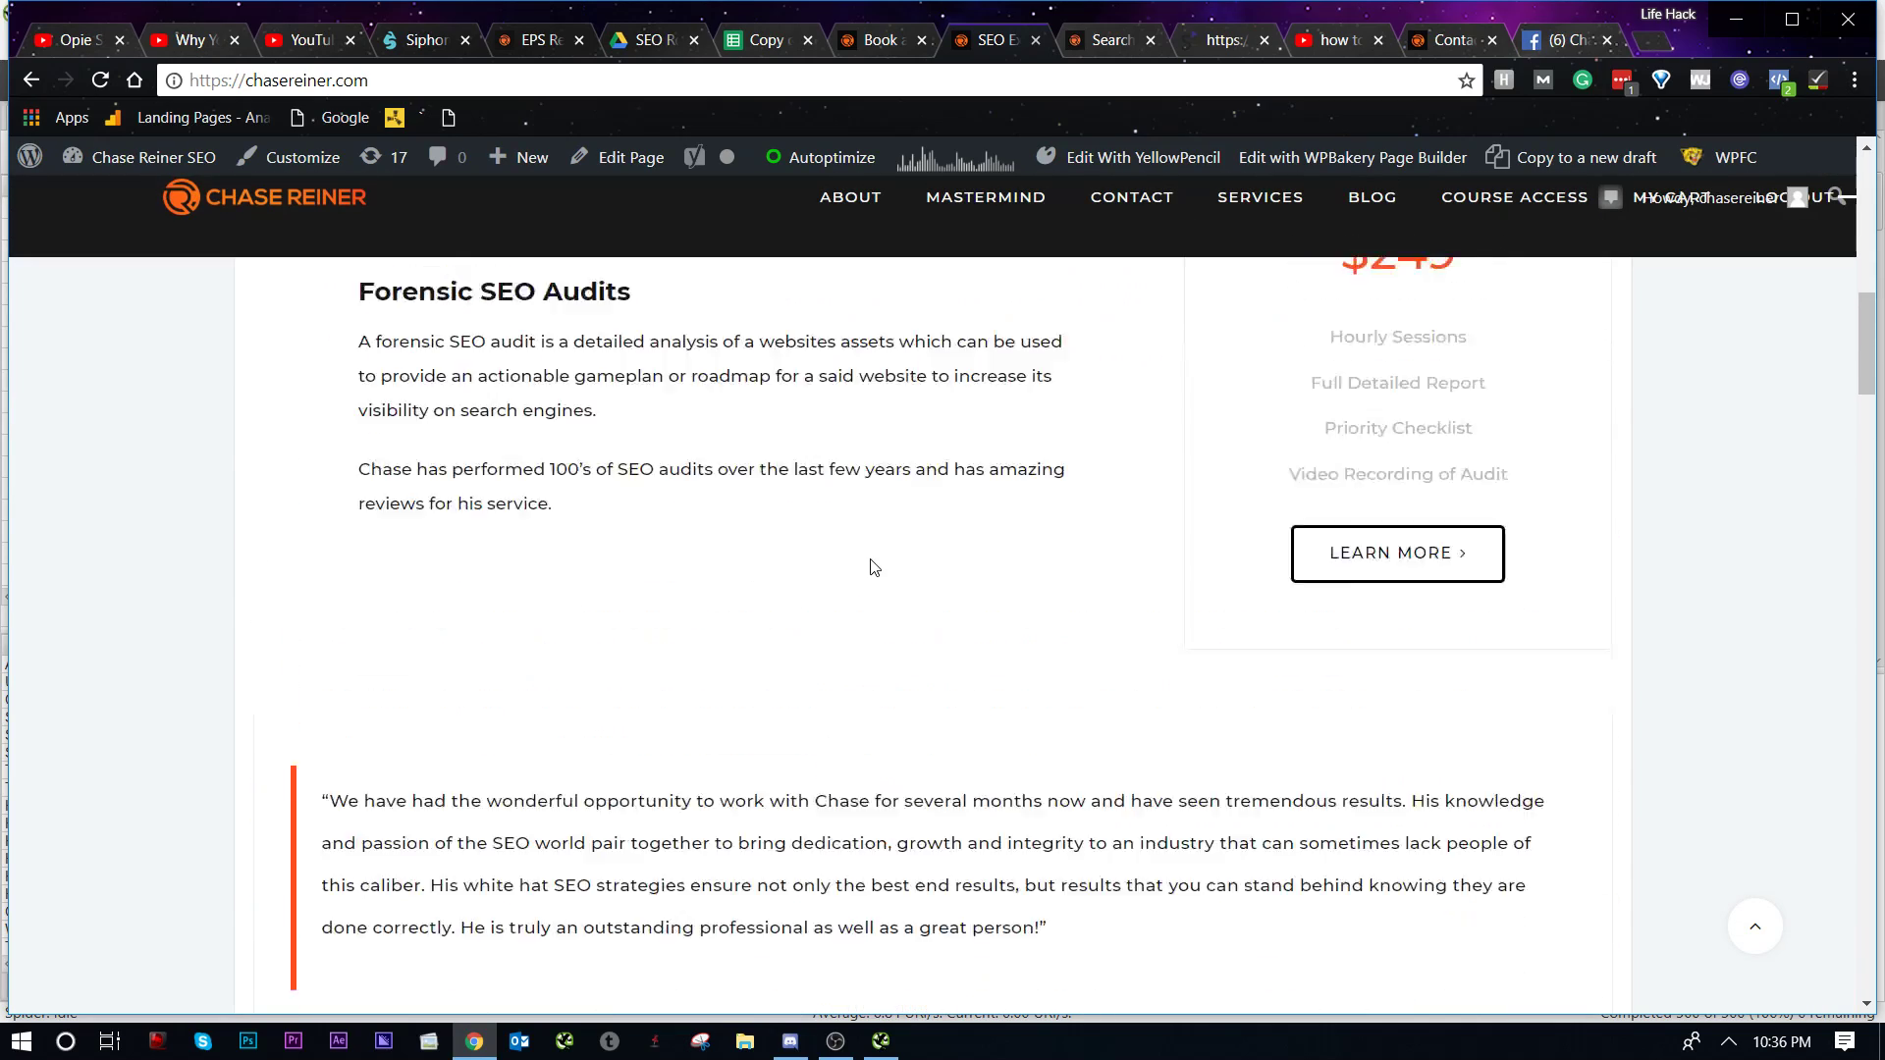
pyautogui.scroll(3, 869, 580)
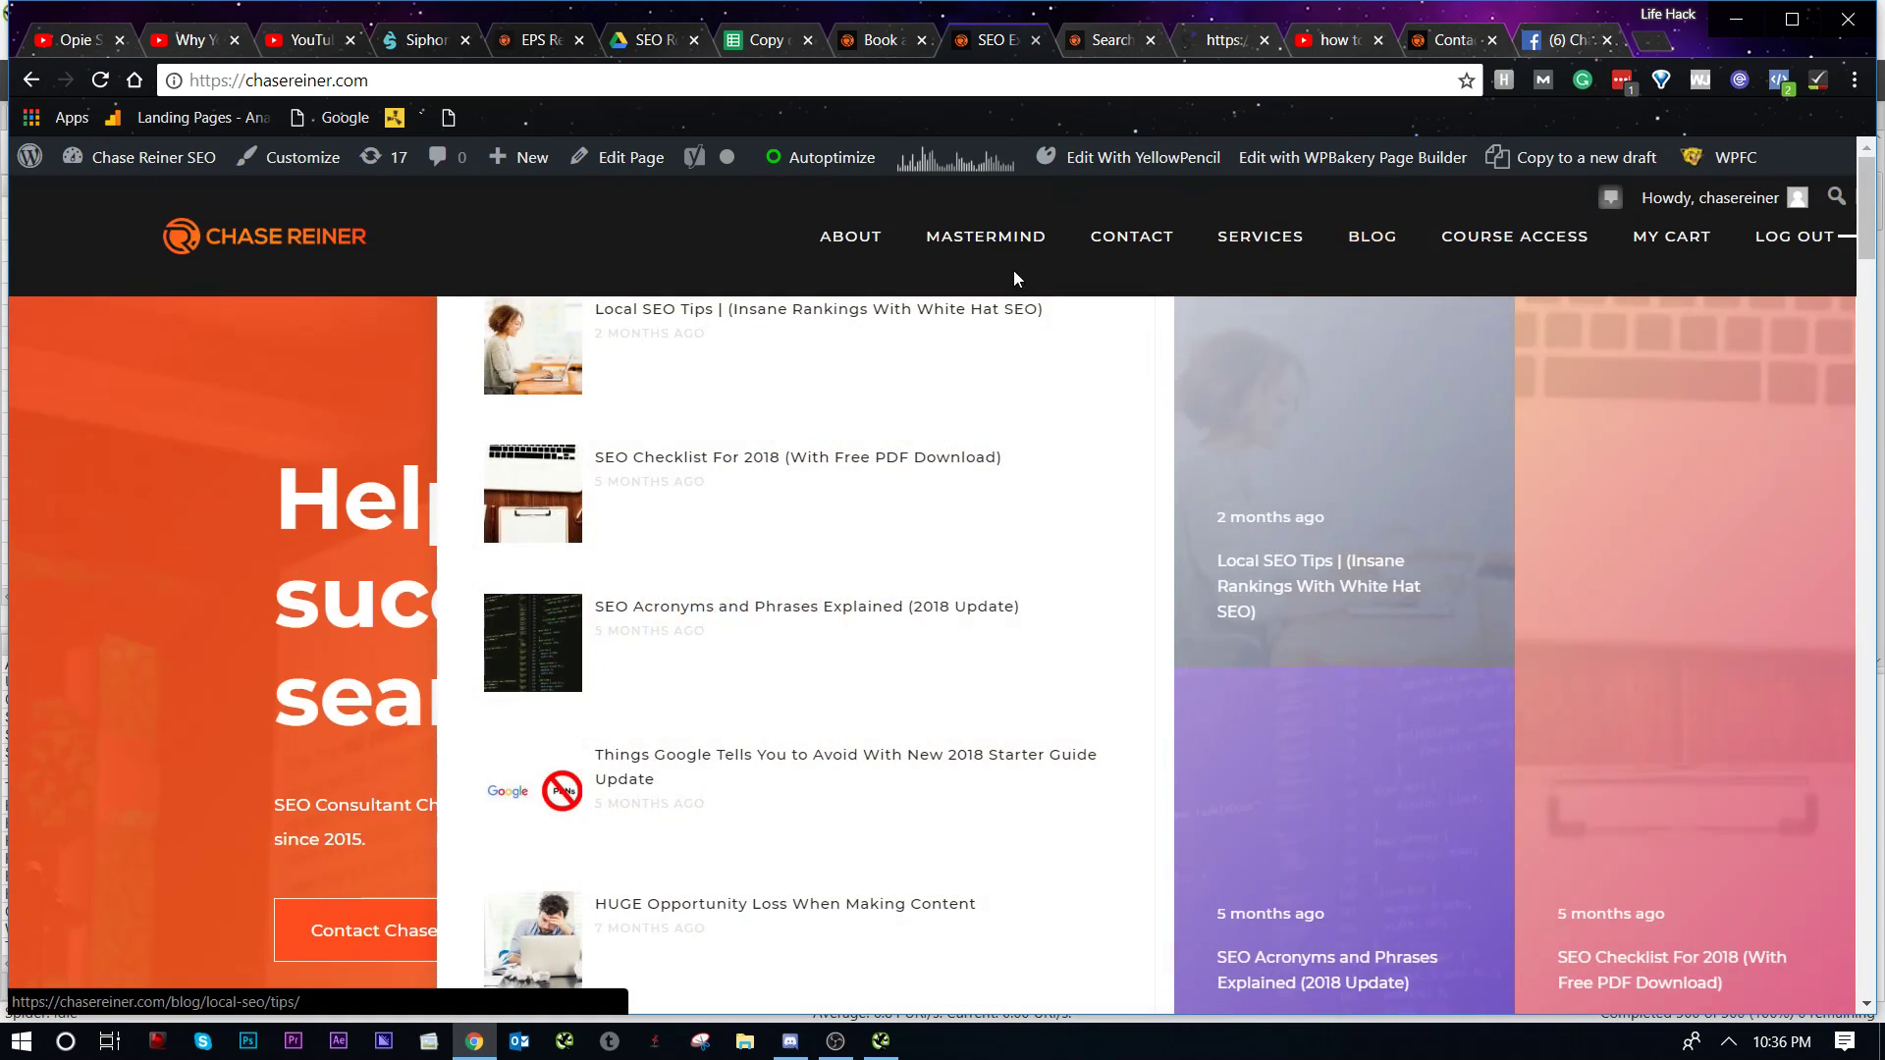
# Step: Glance at the crawl results, then open the Services > SEO Roadmaps page on the live site
pyautogui.hotkey('alt', 'Tab')
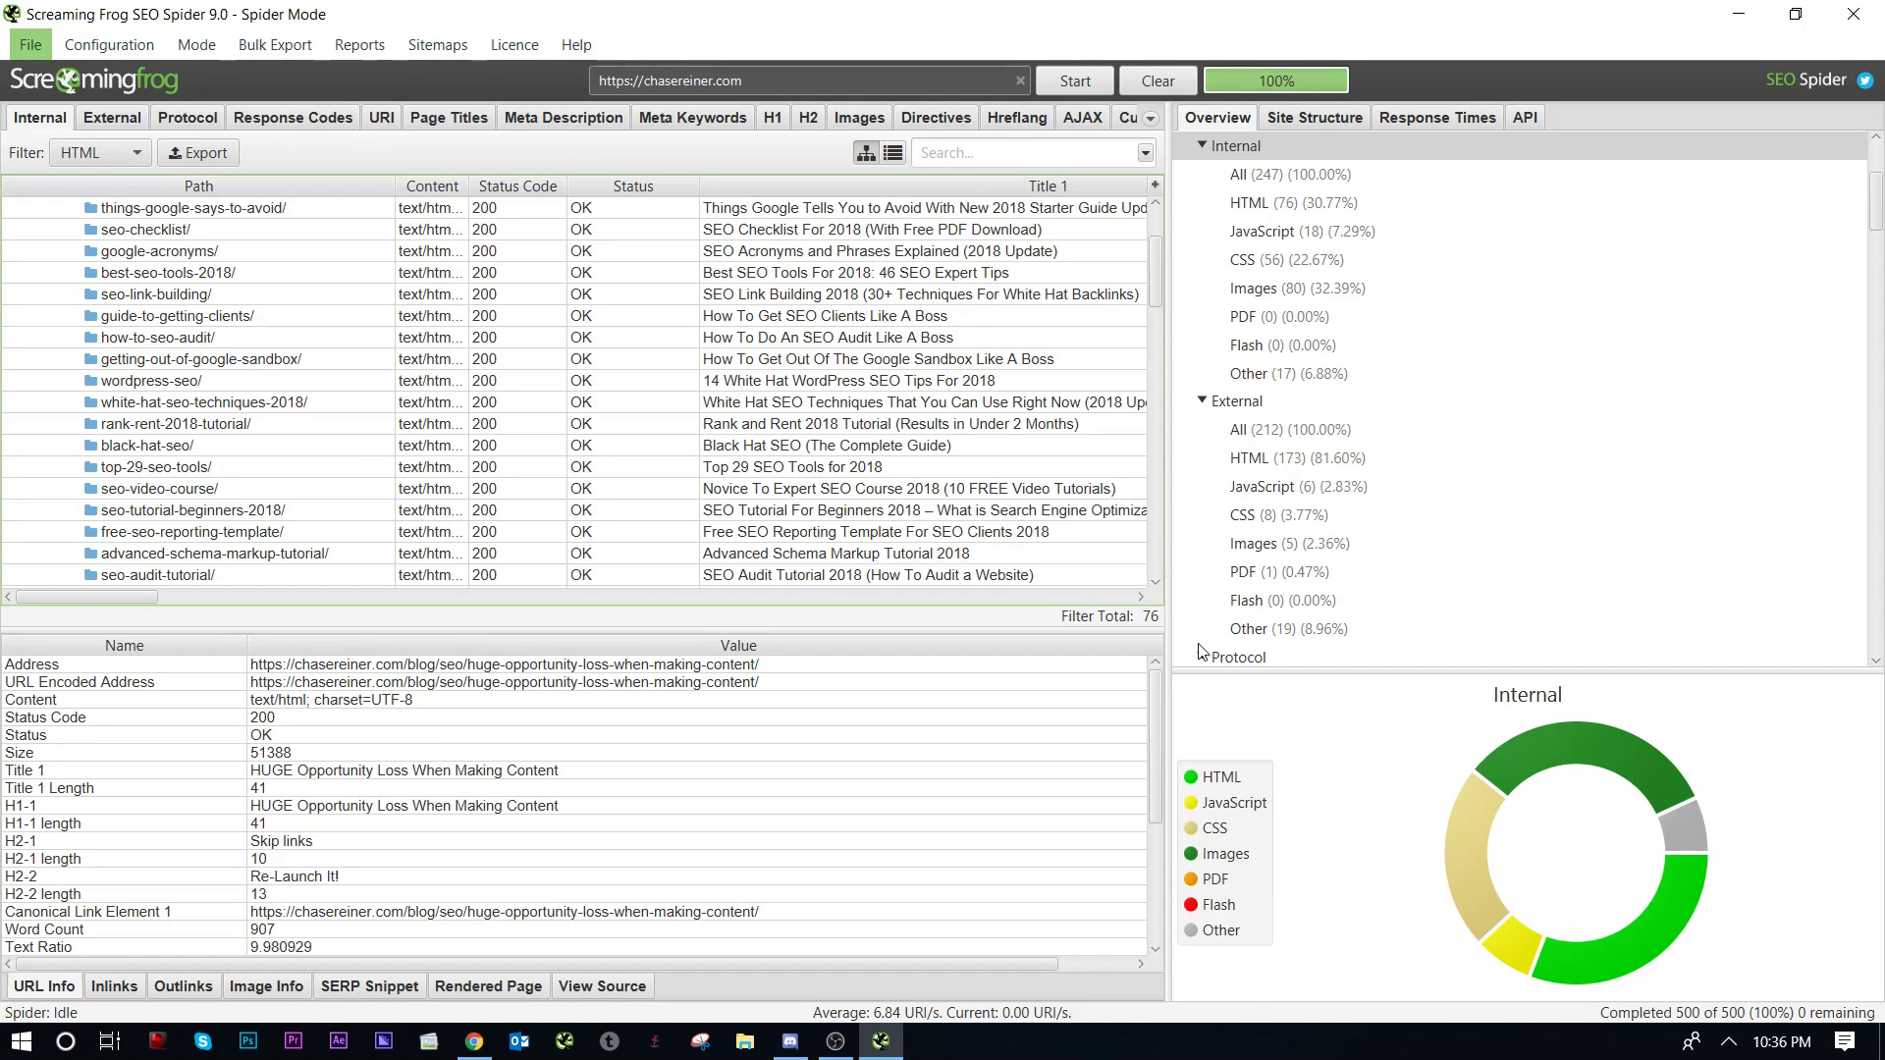
pyautogui.scroll(-15, 530, 417)
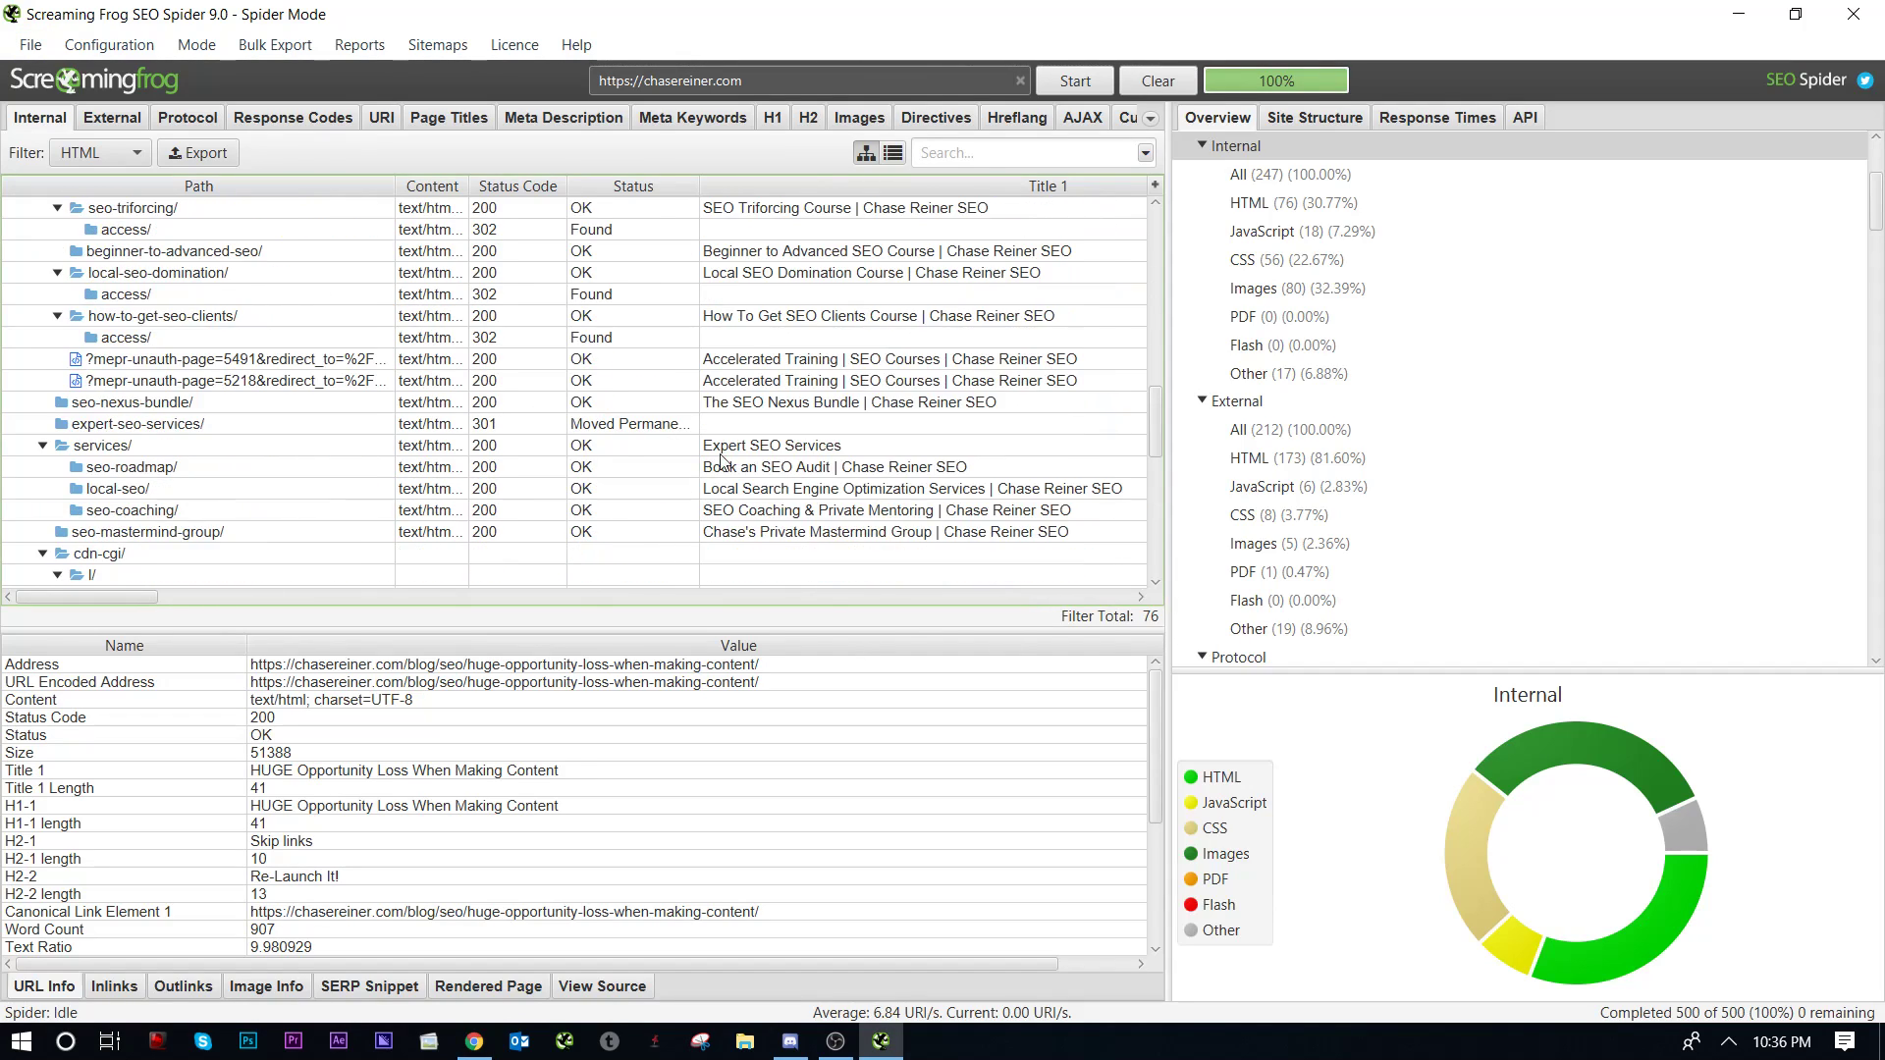
pyautogui.hotkey('alt', 'Tab')
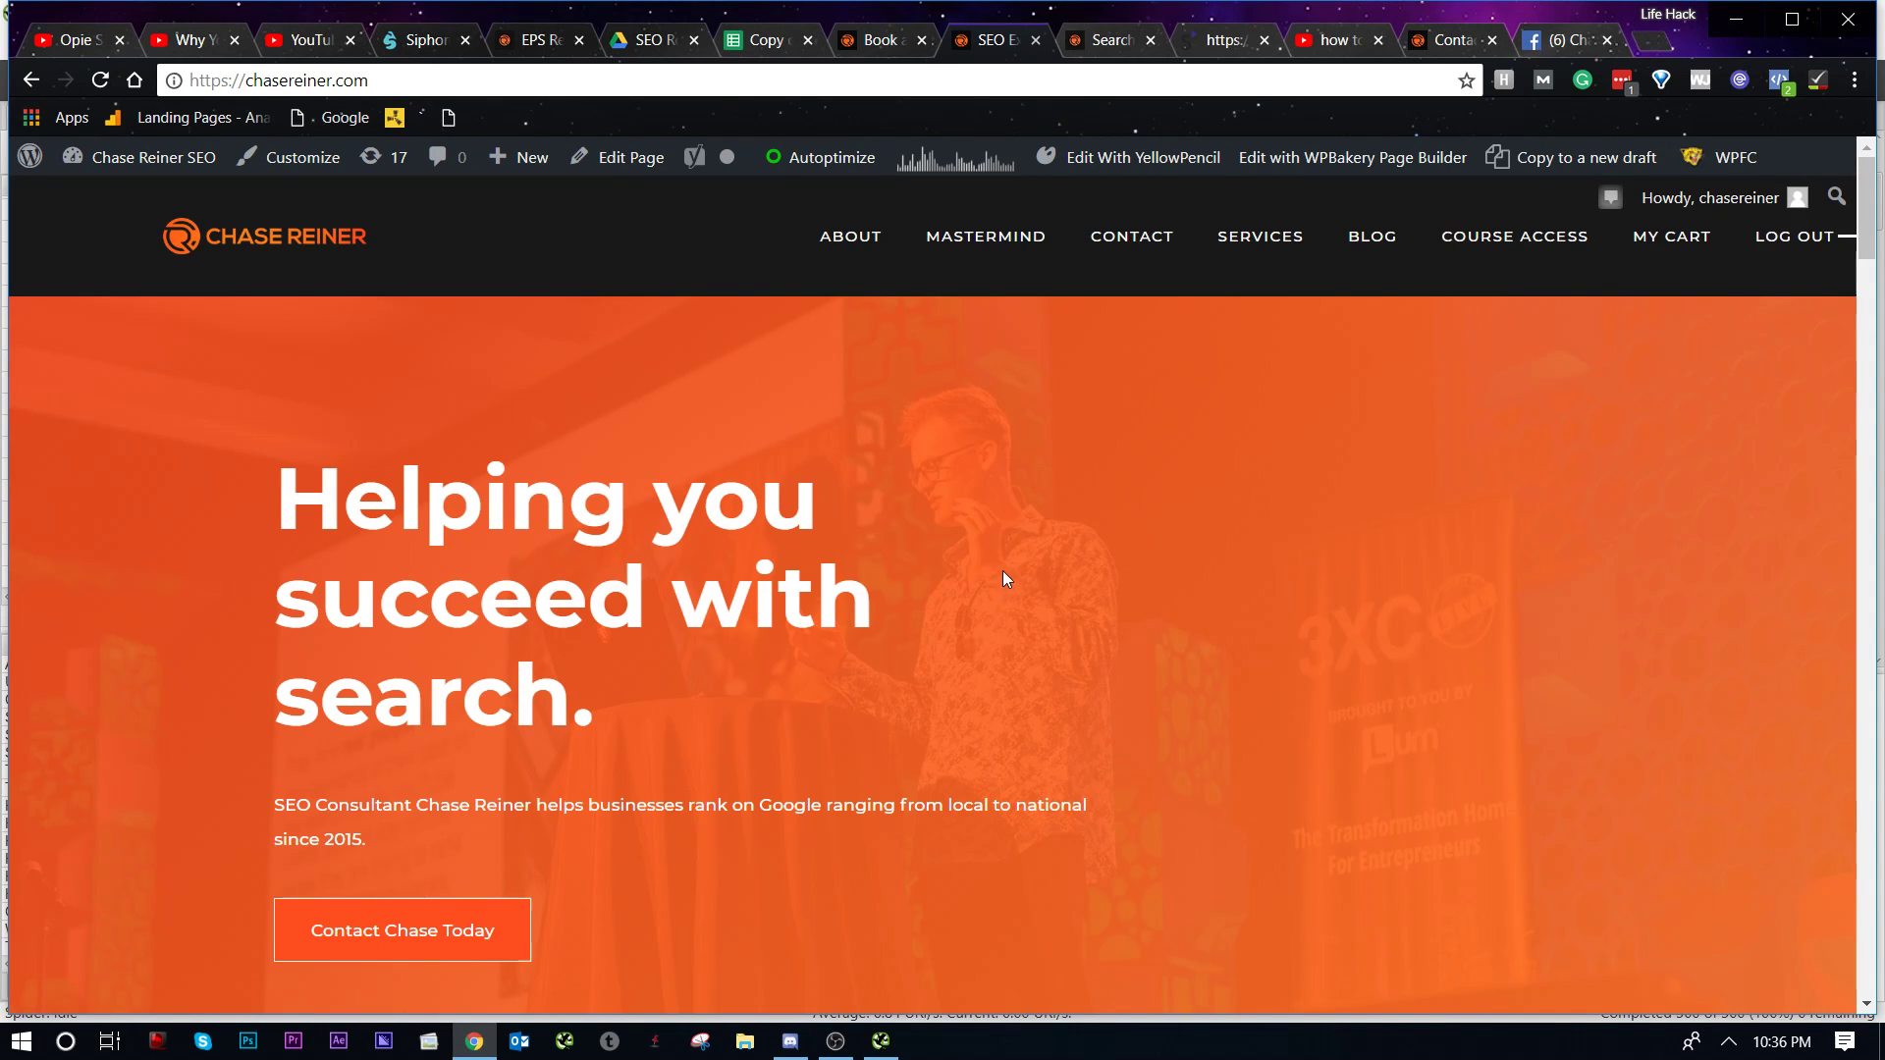
pyautogui.moveTo(1282, 261)
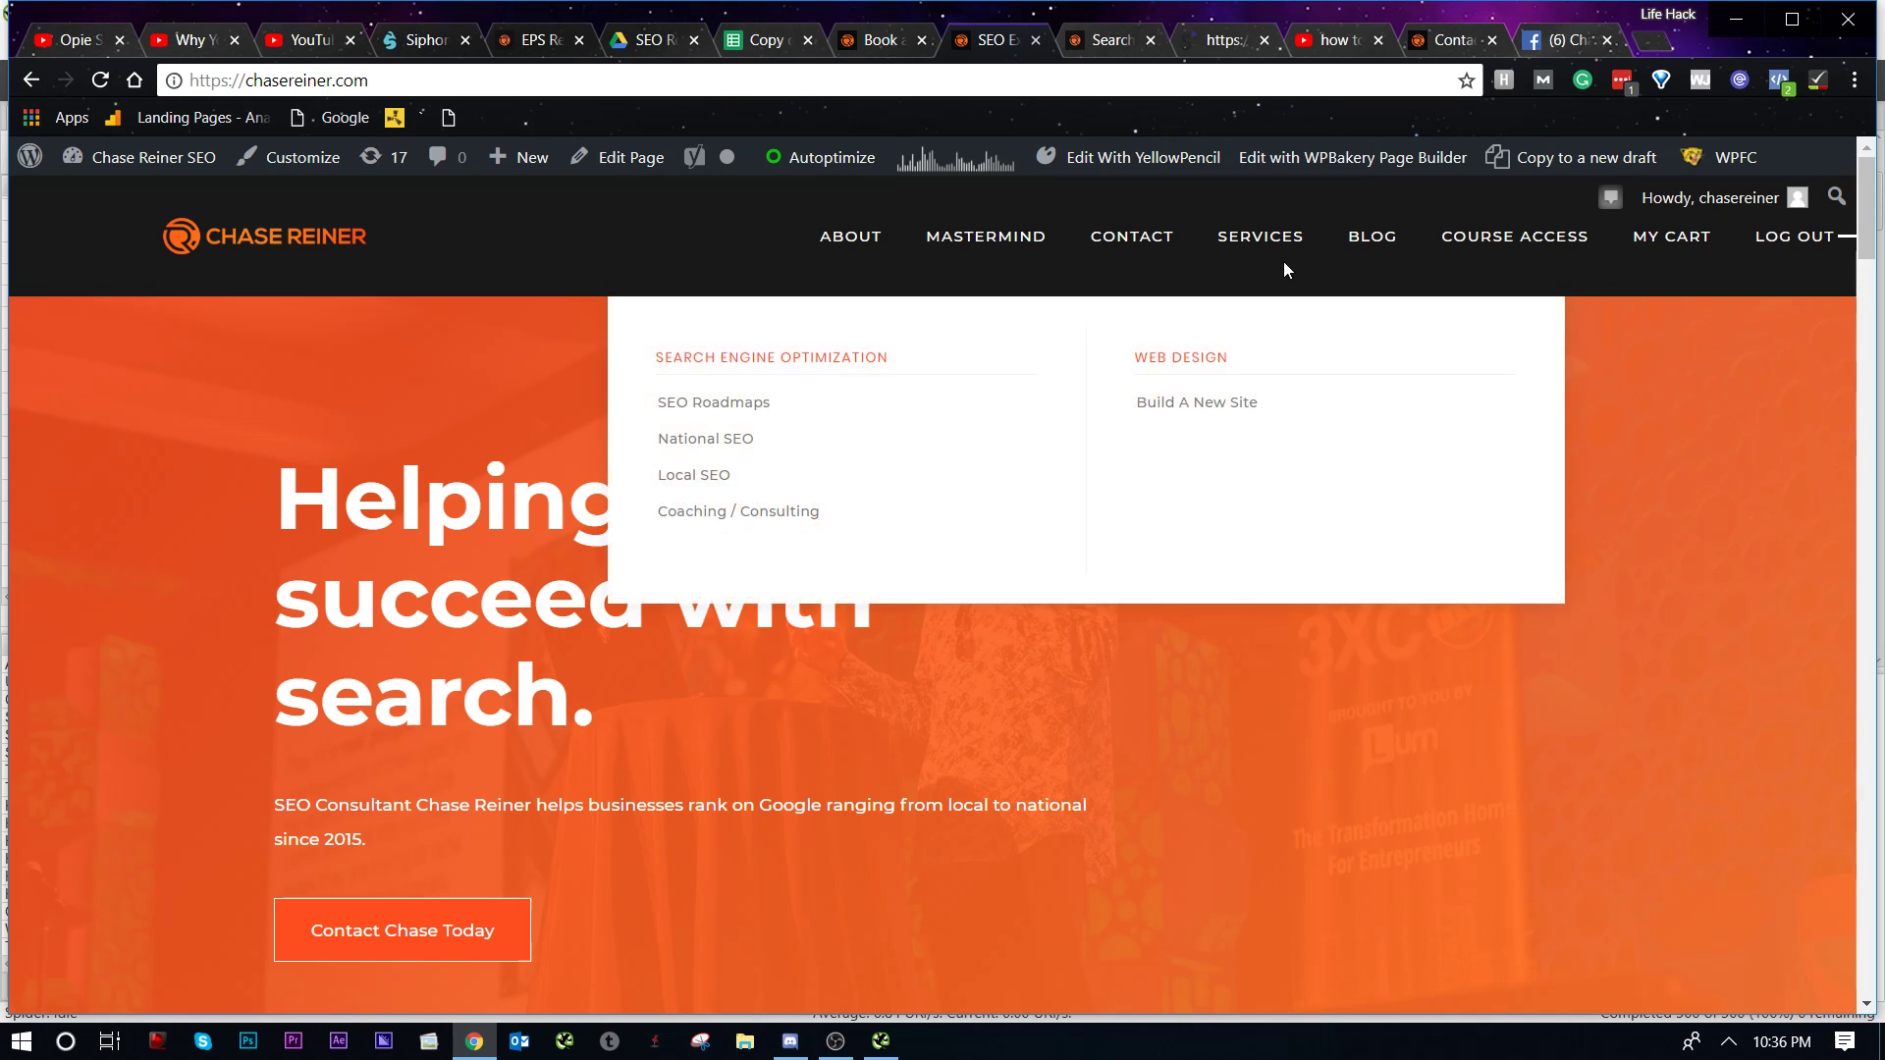
pyautogui.click(713, 402)
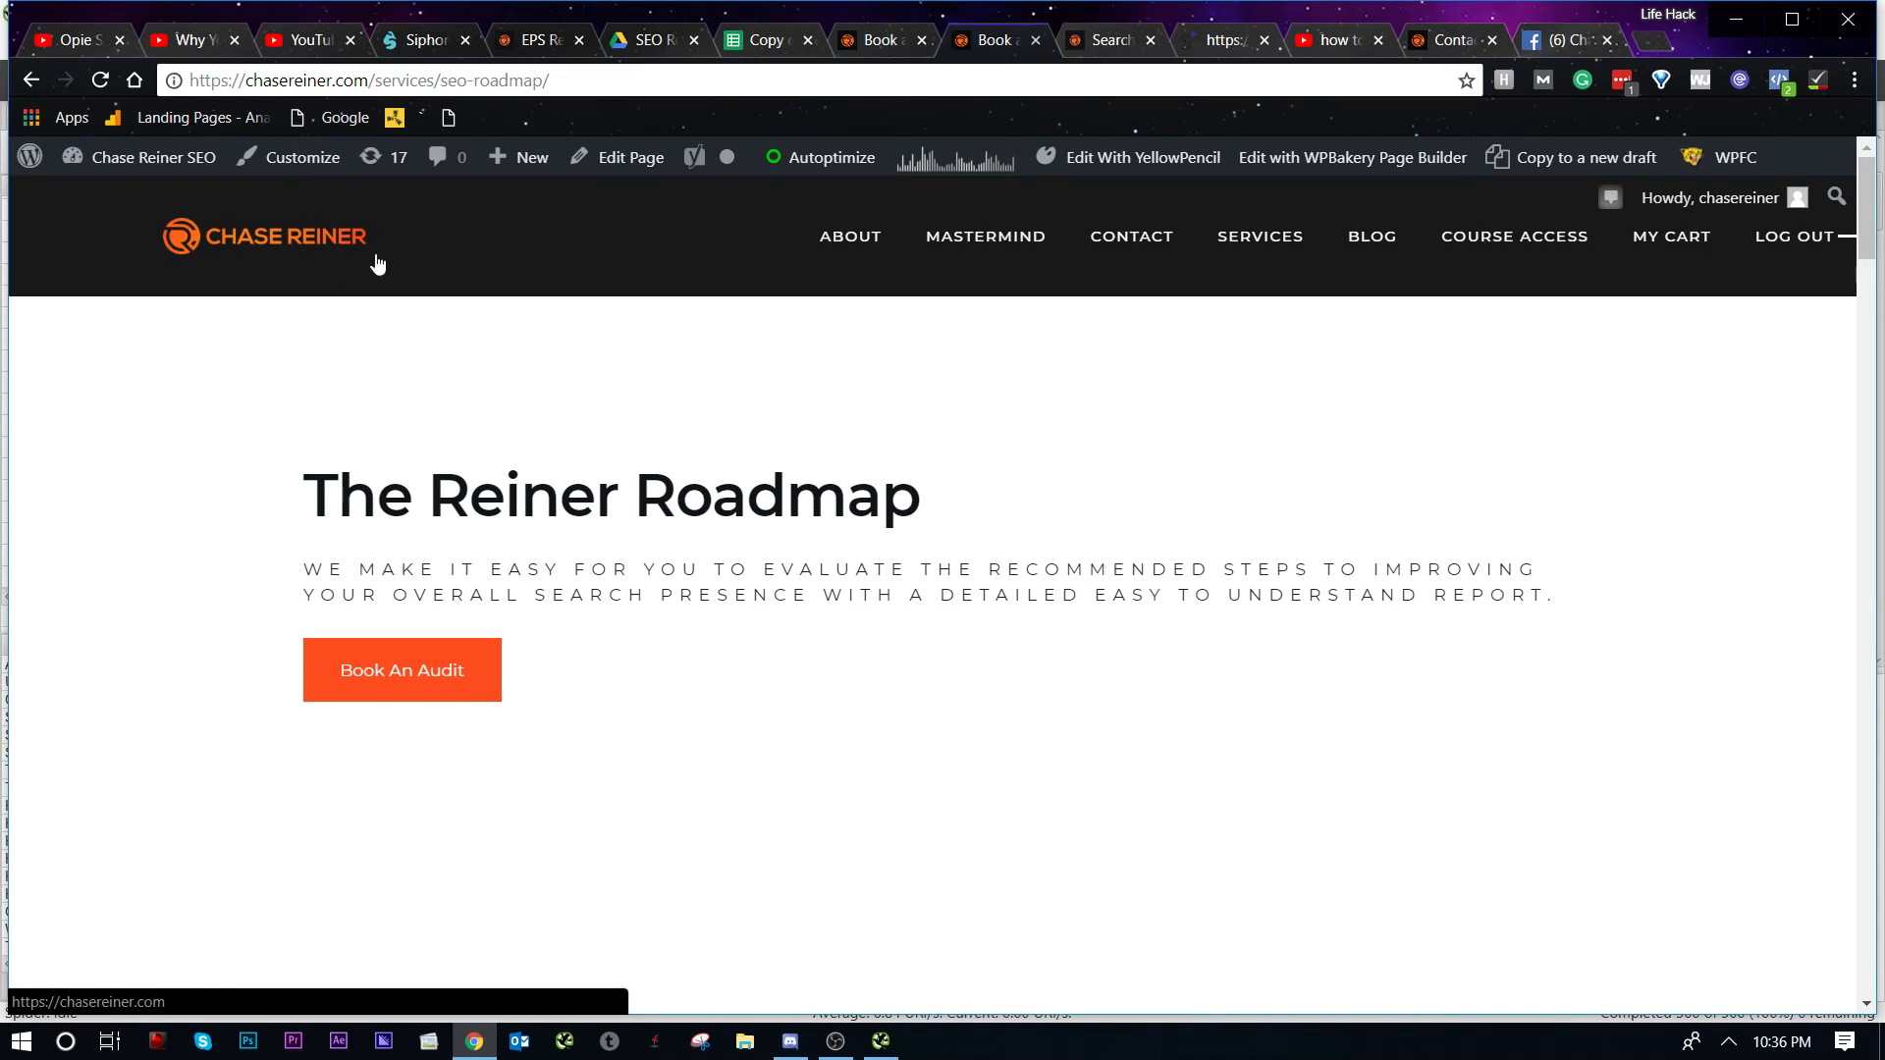
# Step: Open the CONTACT page and scroll through its Let's Talk content
pyautogui.click(1128, 259)
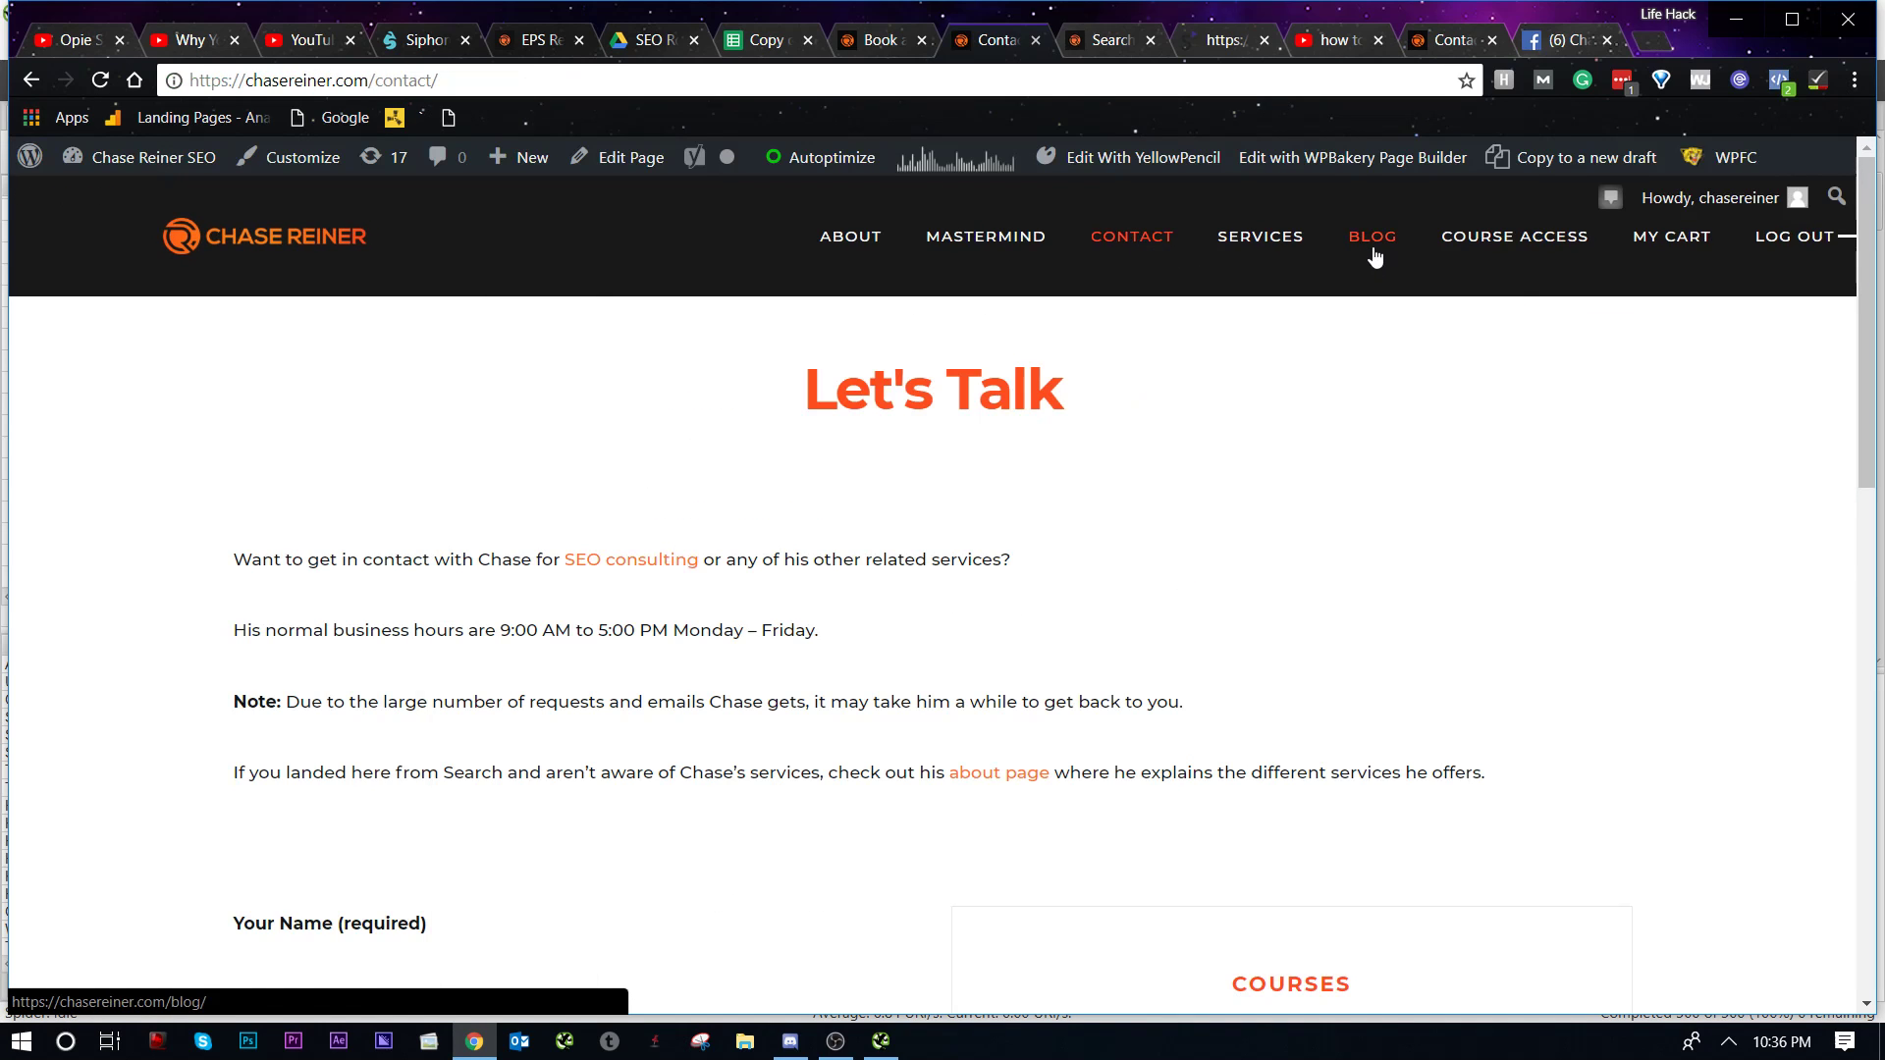
pyautogui.scroll(-9, 883, 559)
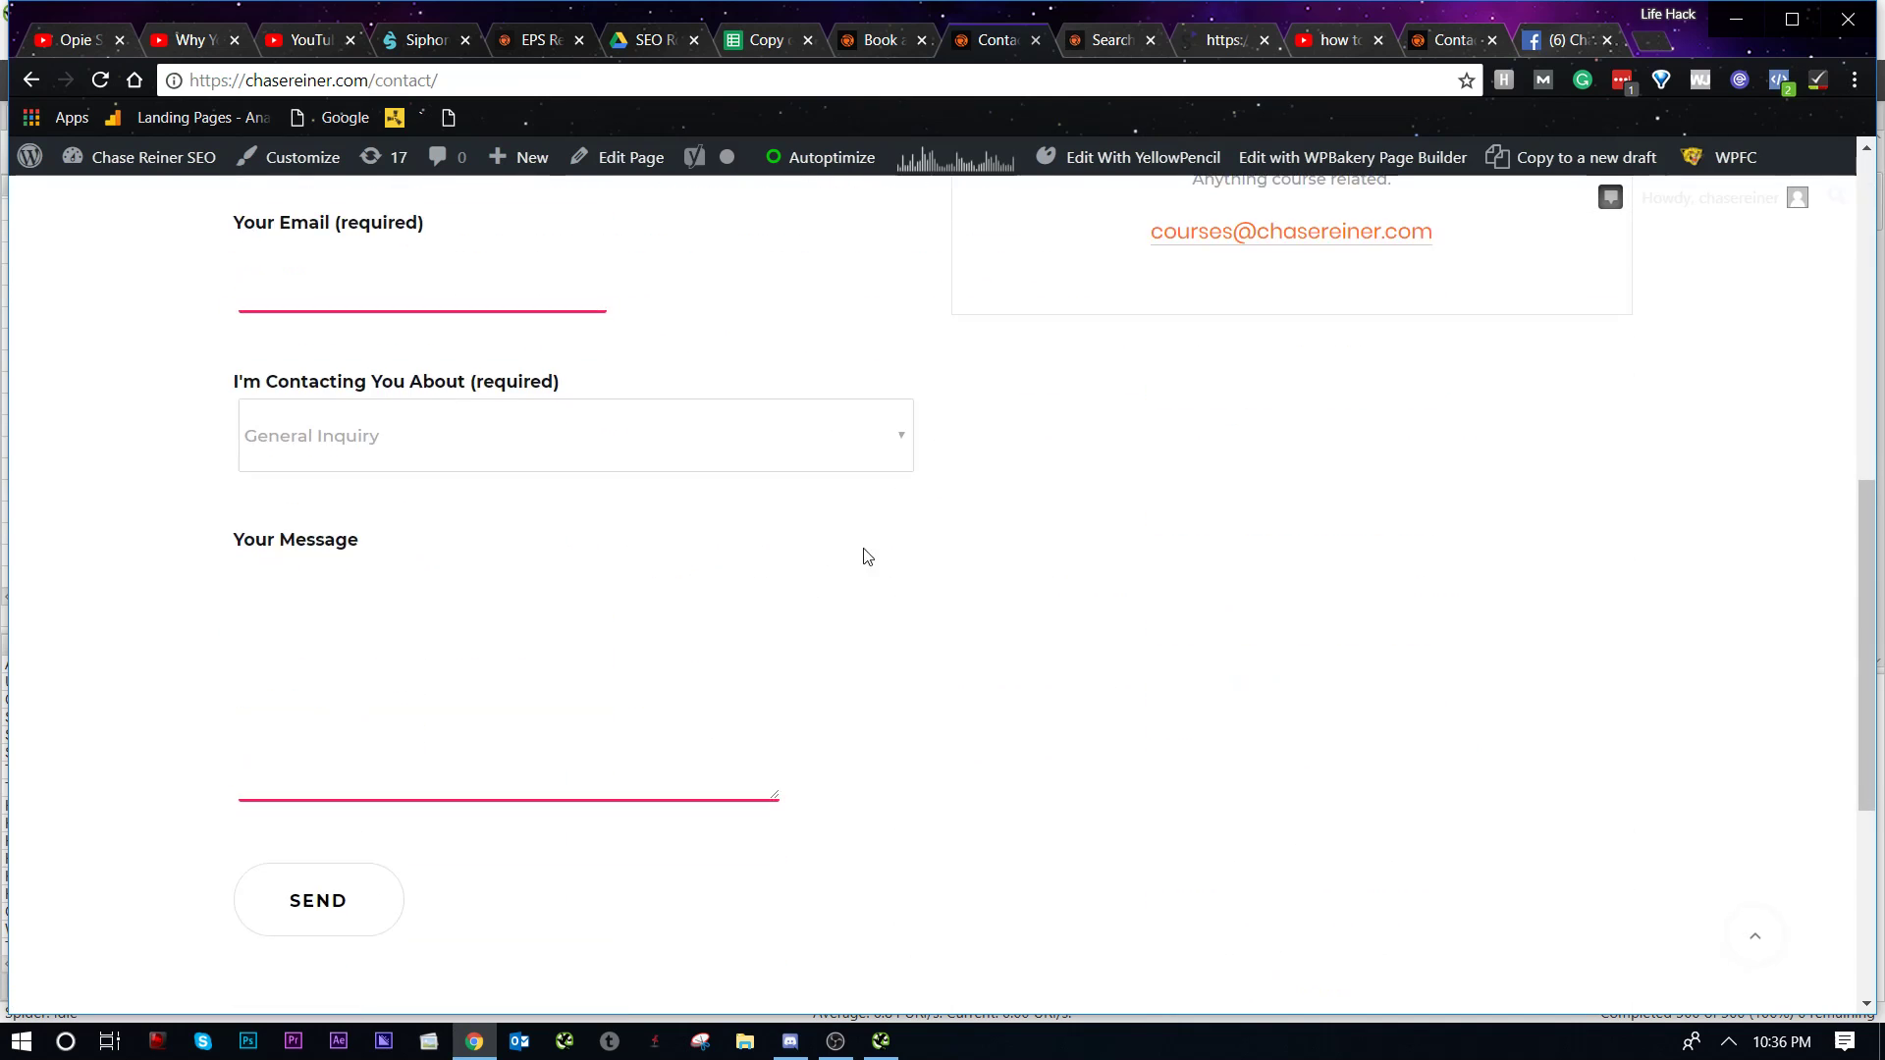
pyautogui.scroll(9, 982, 564)
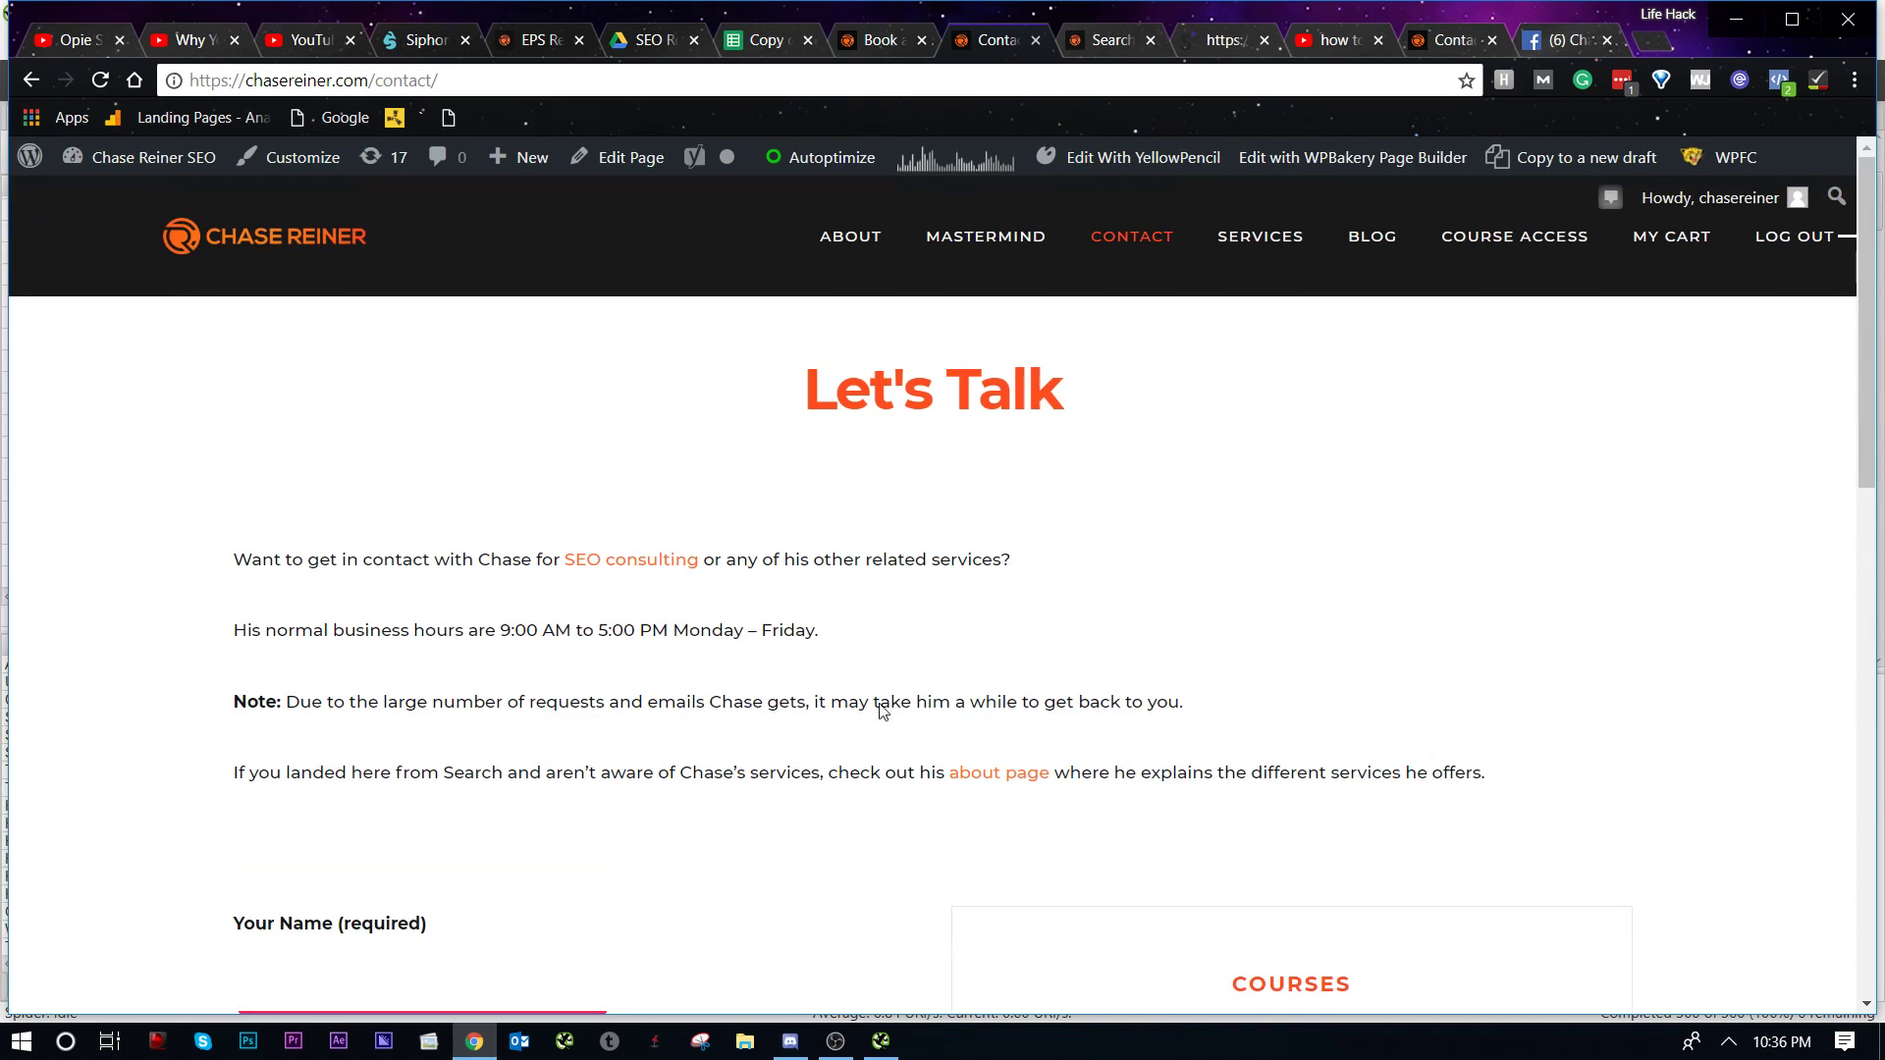
pyautogui.scroll(-1, 712, 530)
pyautogui.scroll(1, 981, 638)
pyautogui.scroll(-3, 895, 507)
# Step: Return to the homepage via the Chase Reiner logo and scroll through its hero section
pyautogui.scroll(3, 825, 329)
pyautogui.click(327, 224)
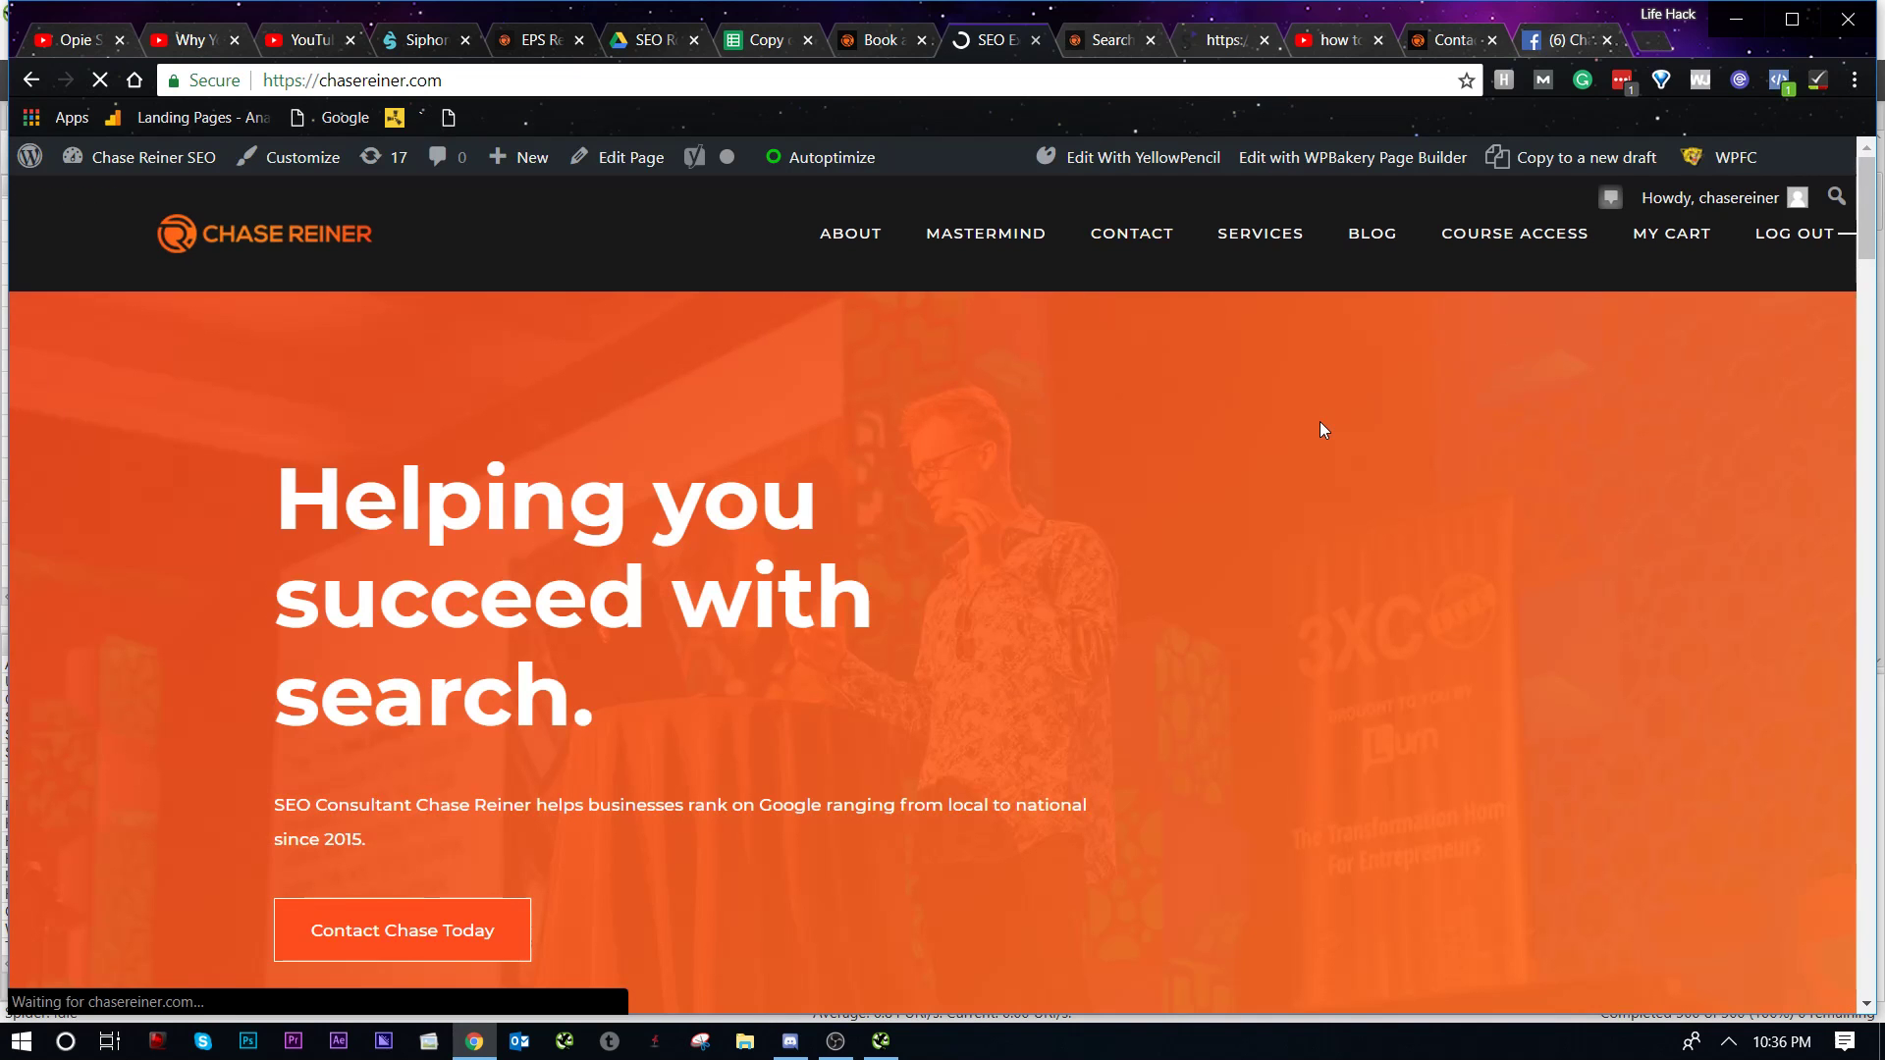
pyautogui.scroll(-2, 608, 579)
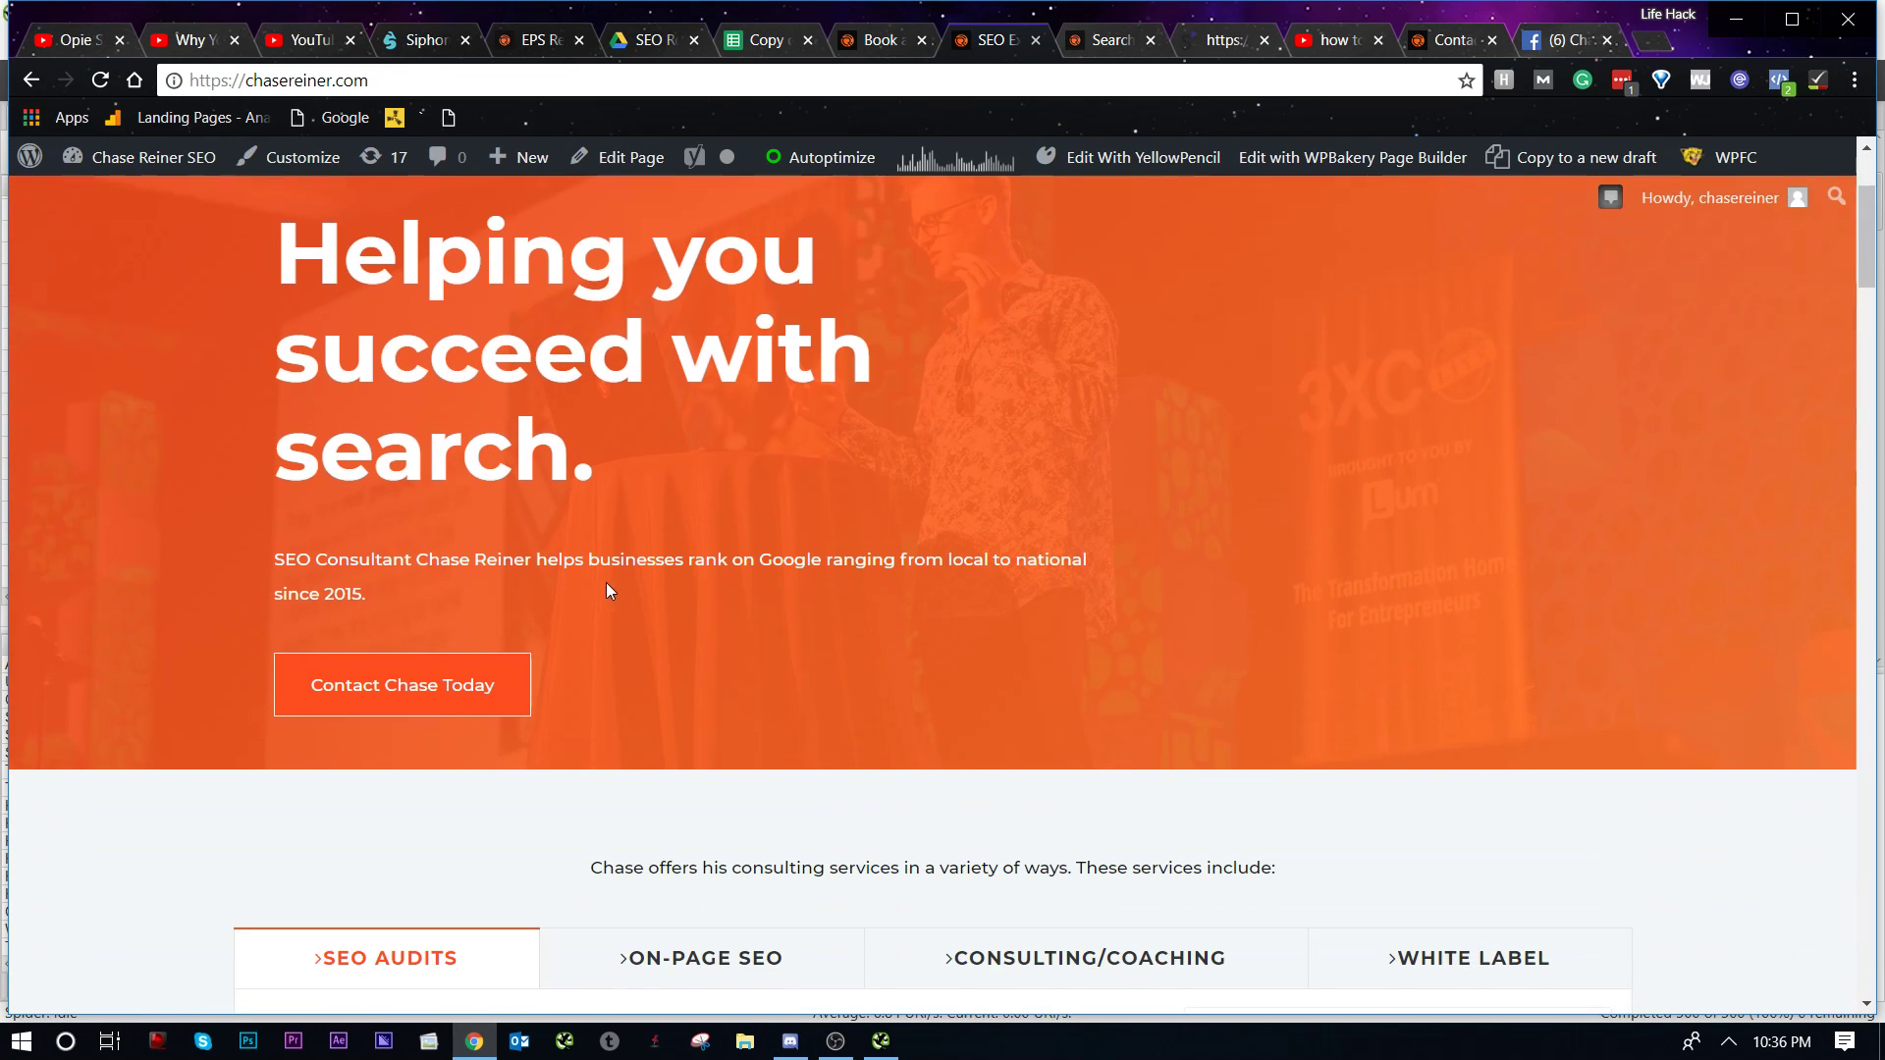
pyautogui.scroll(2, 1278, 540)
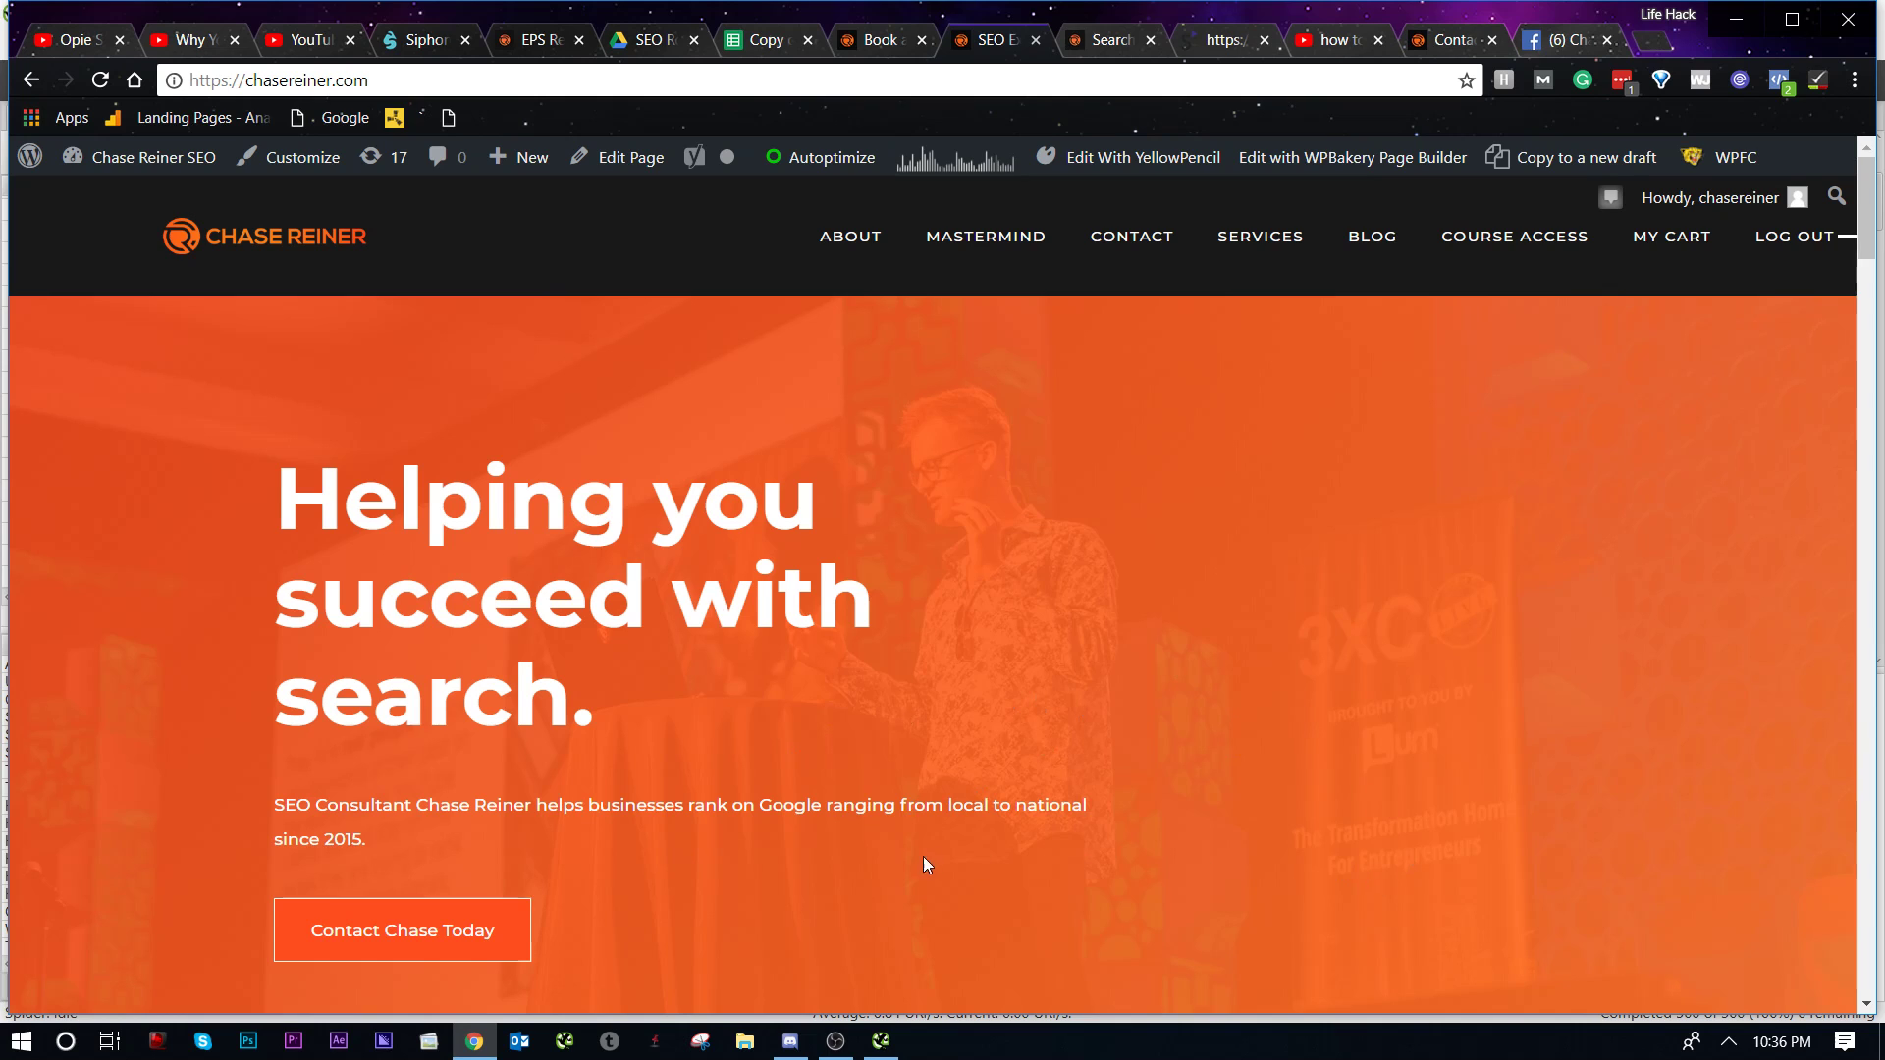
pyautogui.scroll(-4, 989, 871)
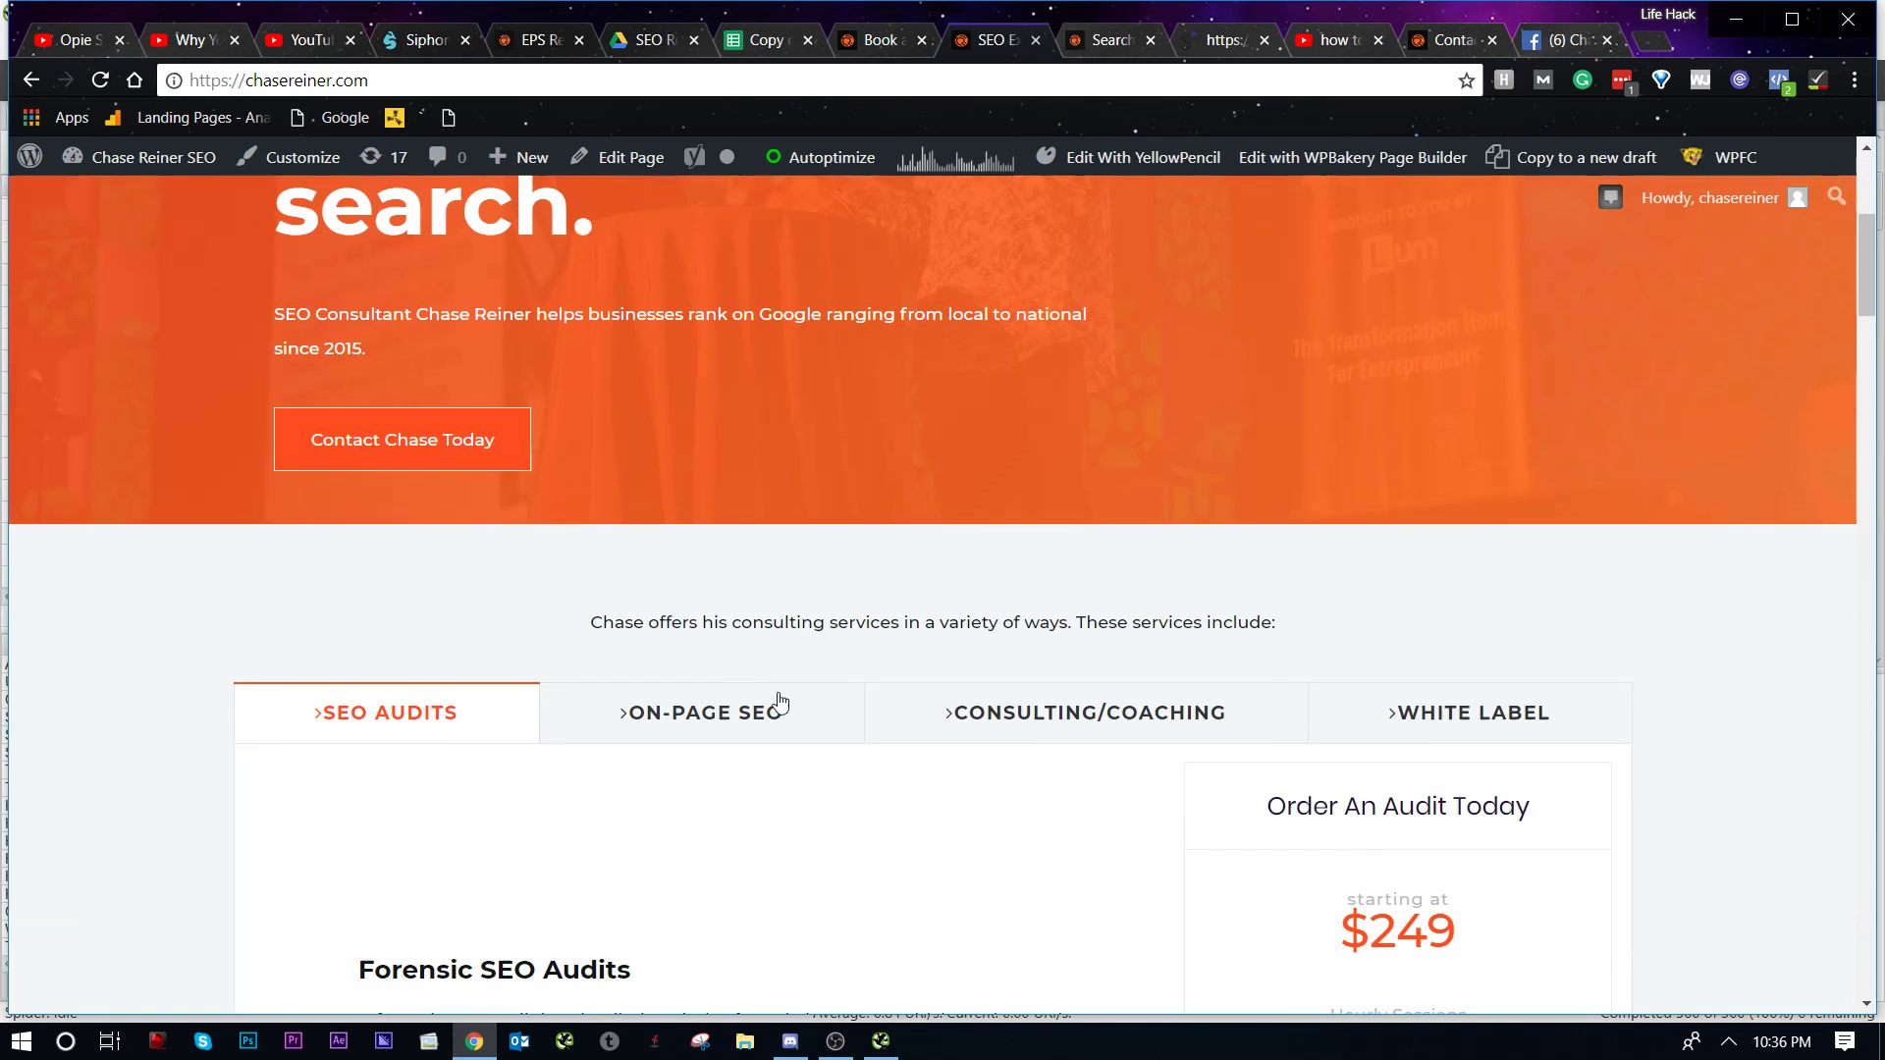
pyautogui.scroll(4, 1238, 636)
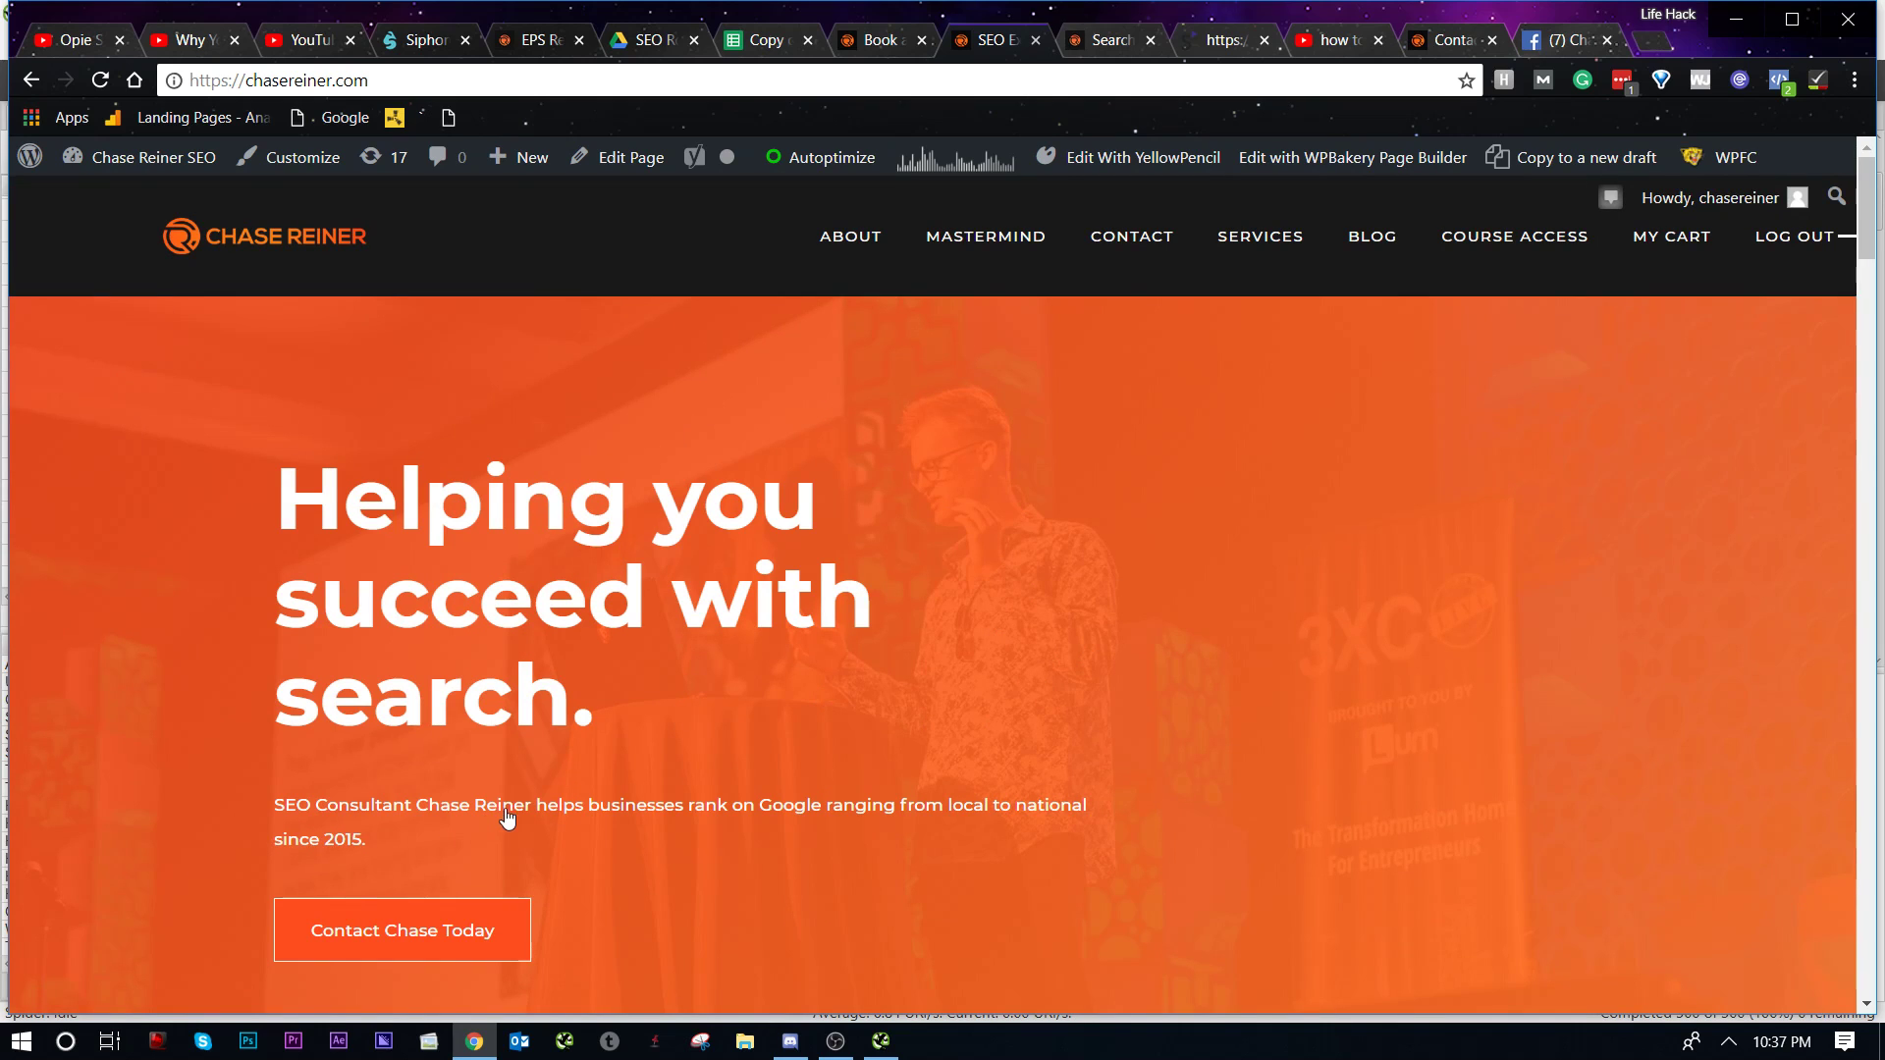
# Step: Review the Site Search (B198) and Internal Link Structure (B197) status cells, then close the Book tab
pyautogui.click(761, 40)
pyautogui.click(386, 622)
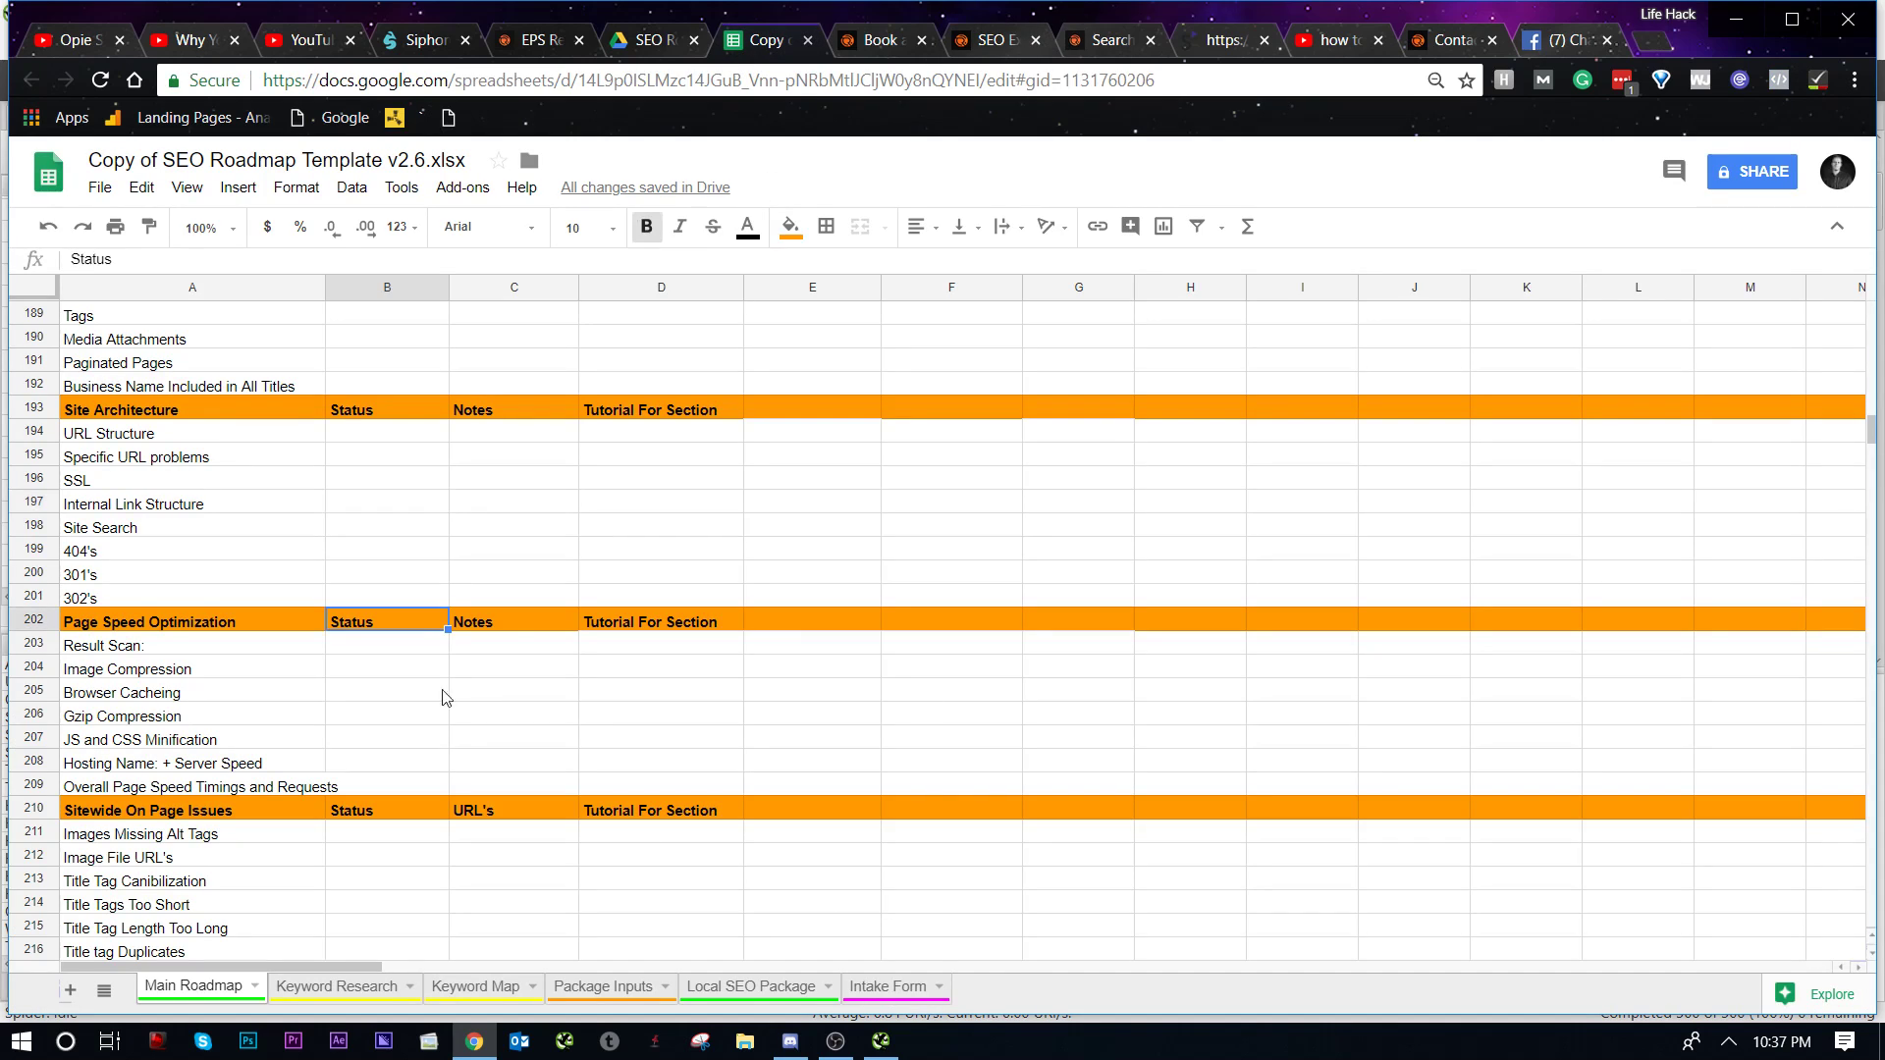
pyautogui.click(478, 586)
pyautogui.click(373, 525)
pyautogui.click(379, 511)
pyautogui.click(408, 531)
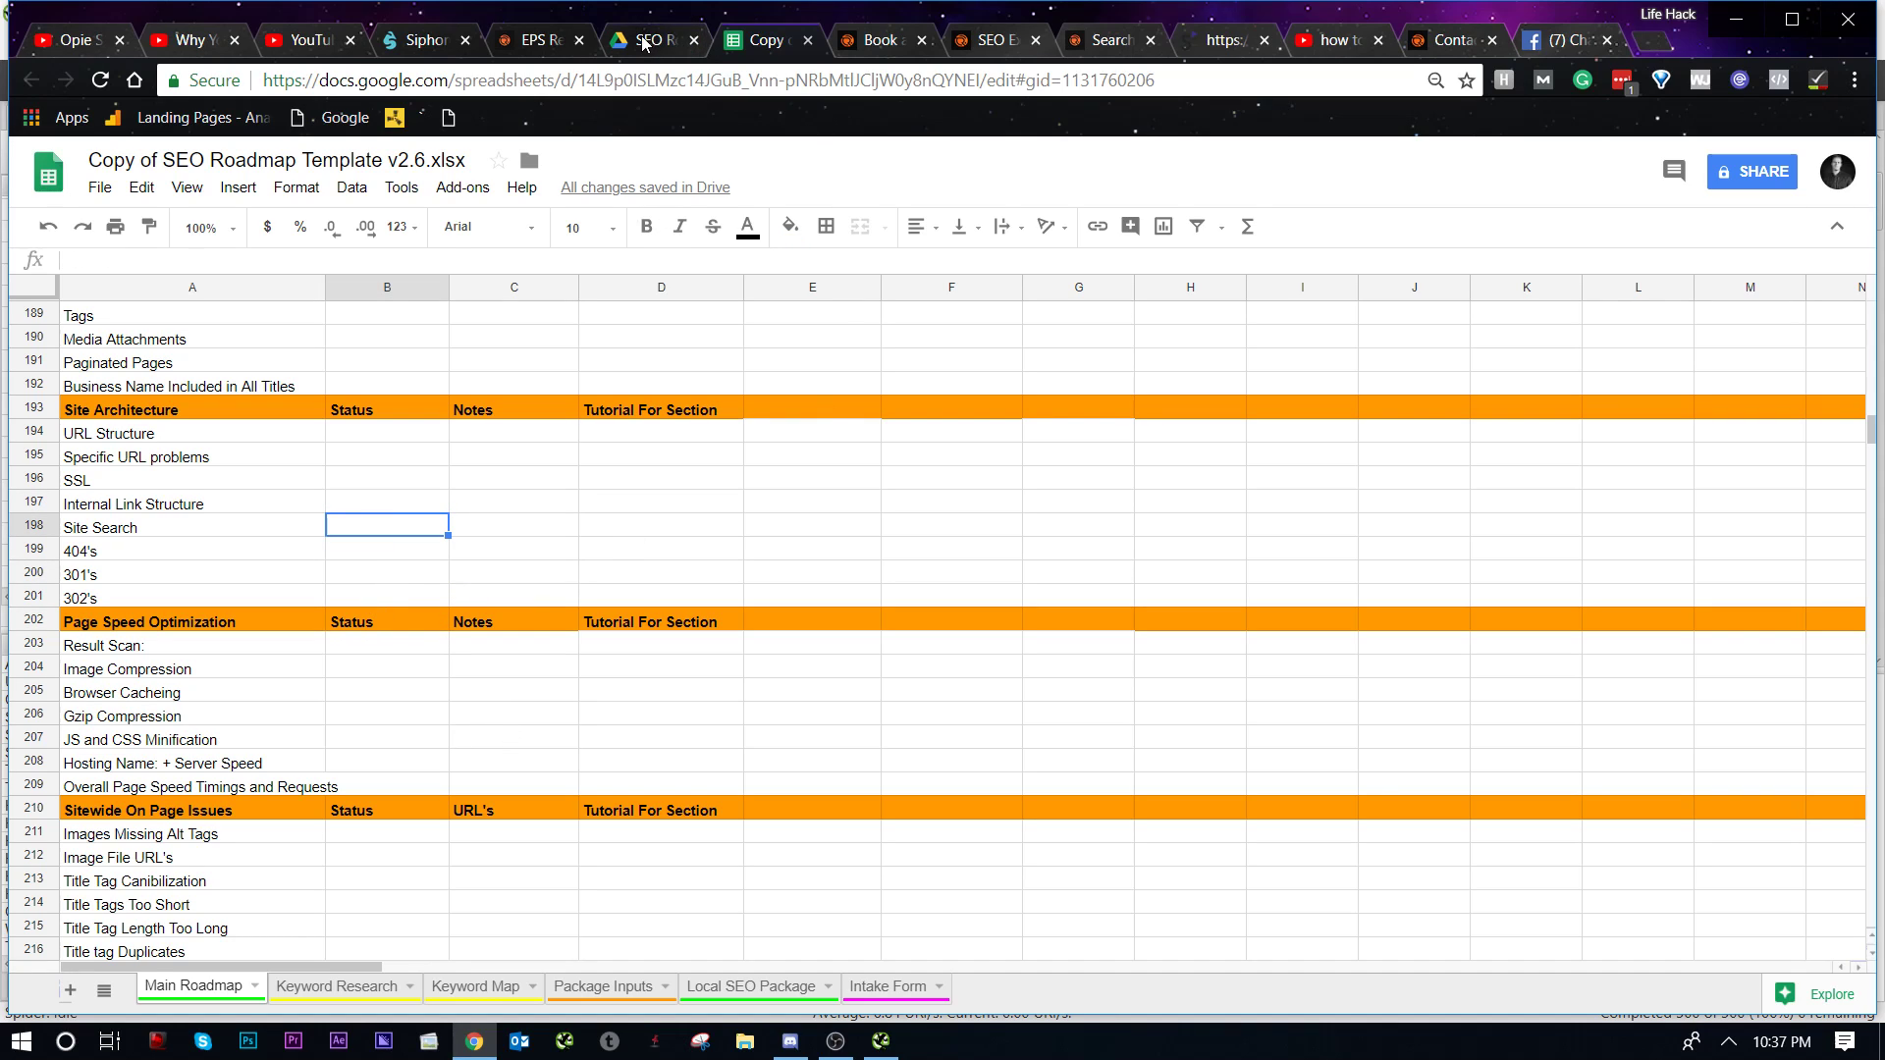
pyautogui.click(920, 40)
pyautogui.click(933, 40)
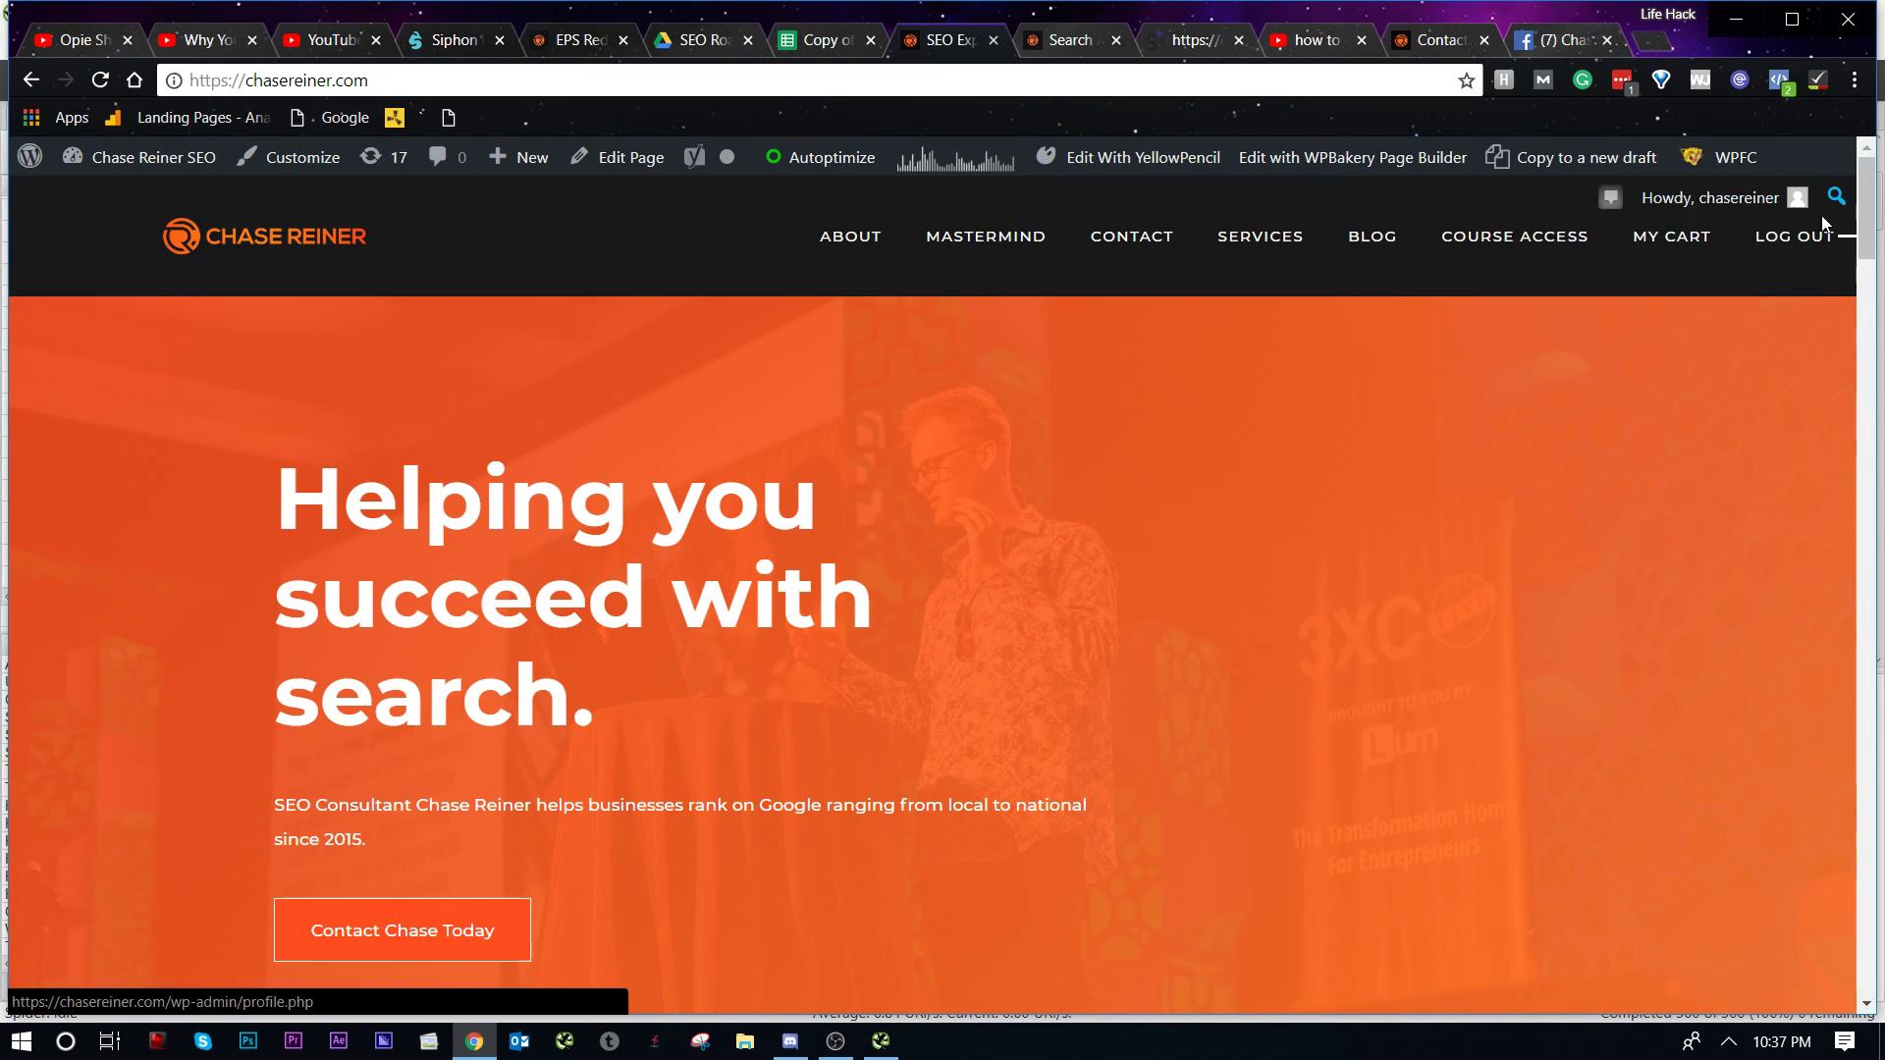
# Step: Scroll down through the chasereiner.com homepage and back up to the top
pyautogui.scroll(-5, 1443, 267)
pyautogui.scroll(-20, 1443, 267)
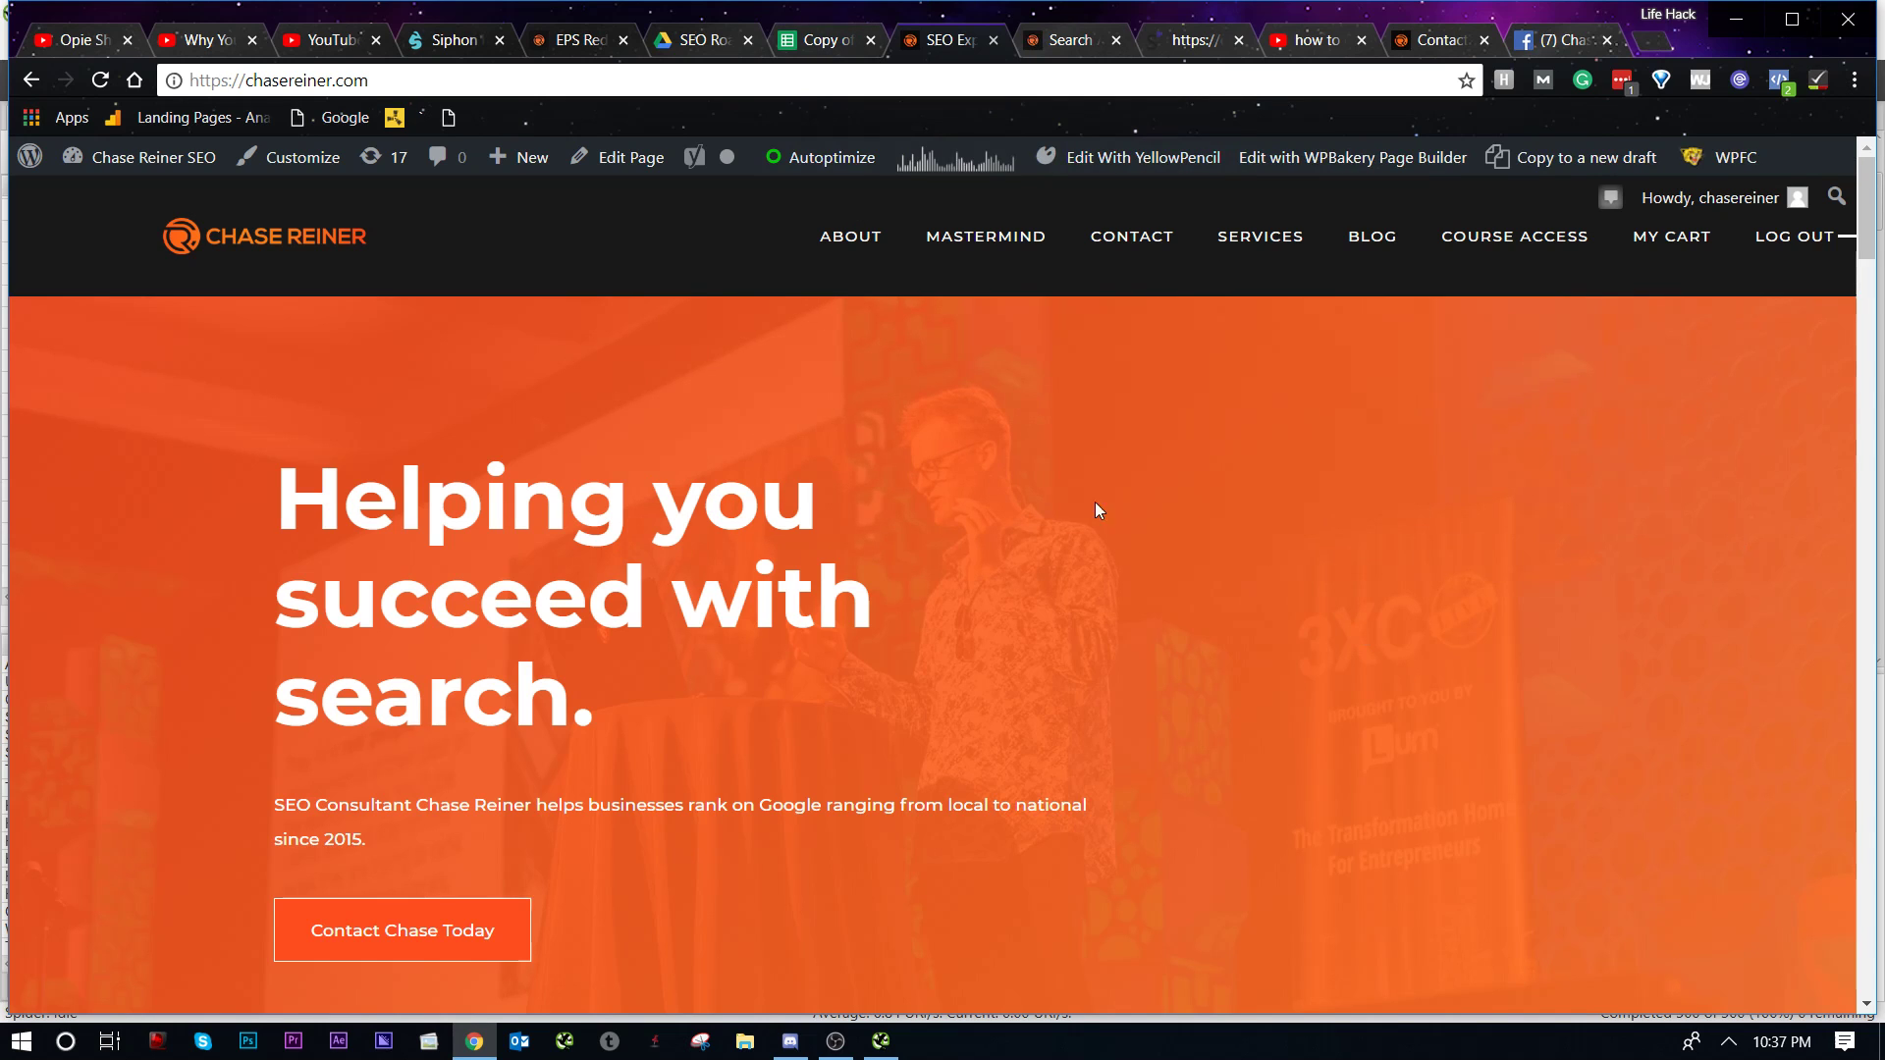
pyautogui.scroll(-10, 1233, 403)
pyautogui.scroll(10, 1216, 366)
# Step: Search Google for Google Analytics in a new browser tab
pyautogui.click(1653, 43)
pyautogui.write('google anlay')
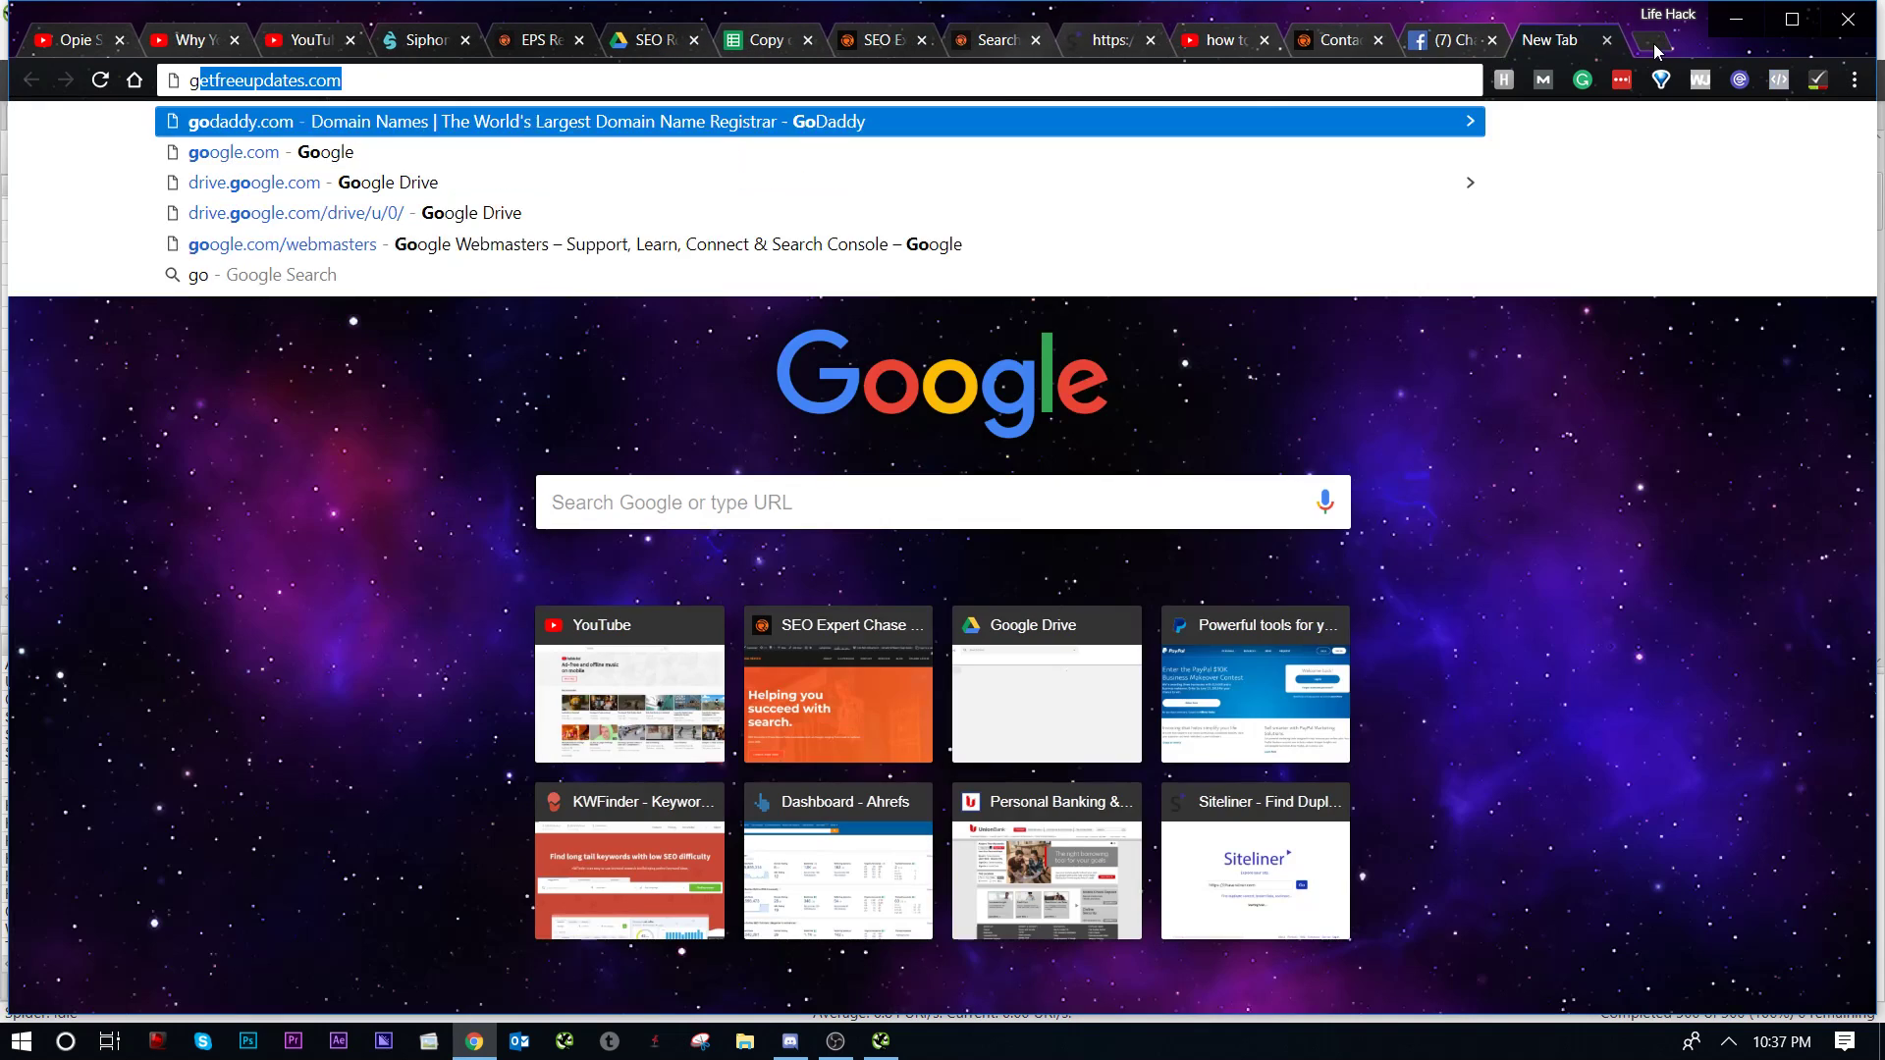
pyautogui.write('tic')
pyautogui.press('Return')
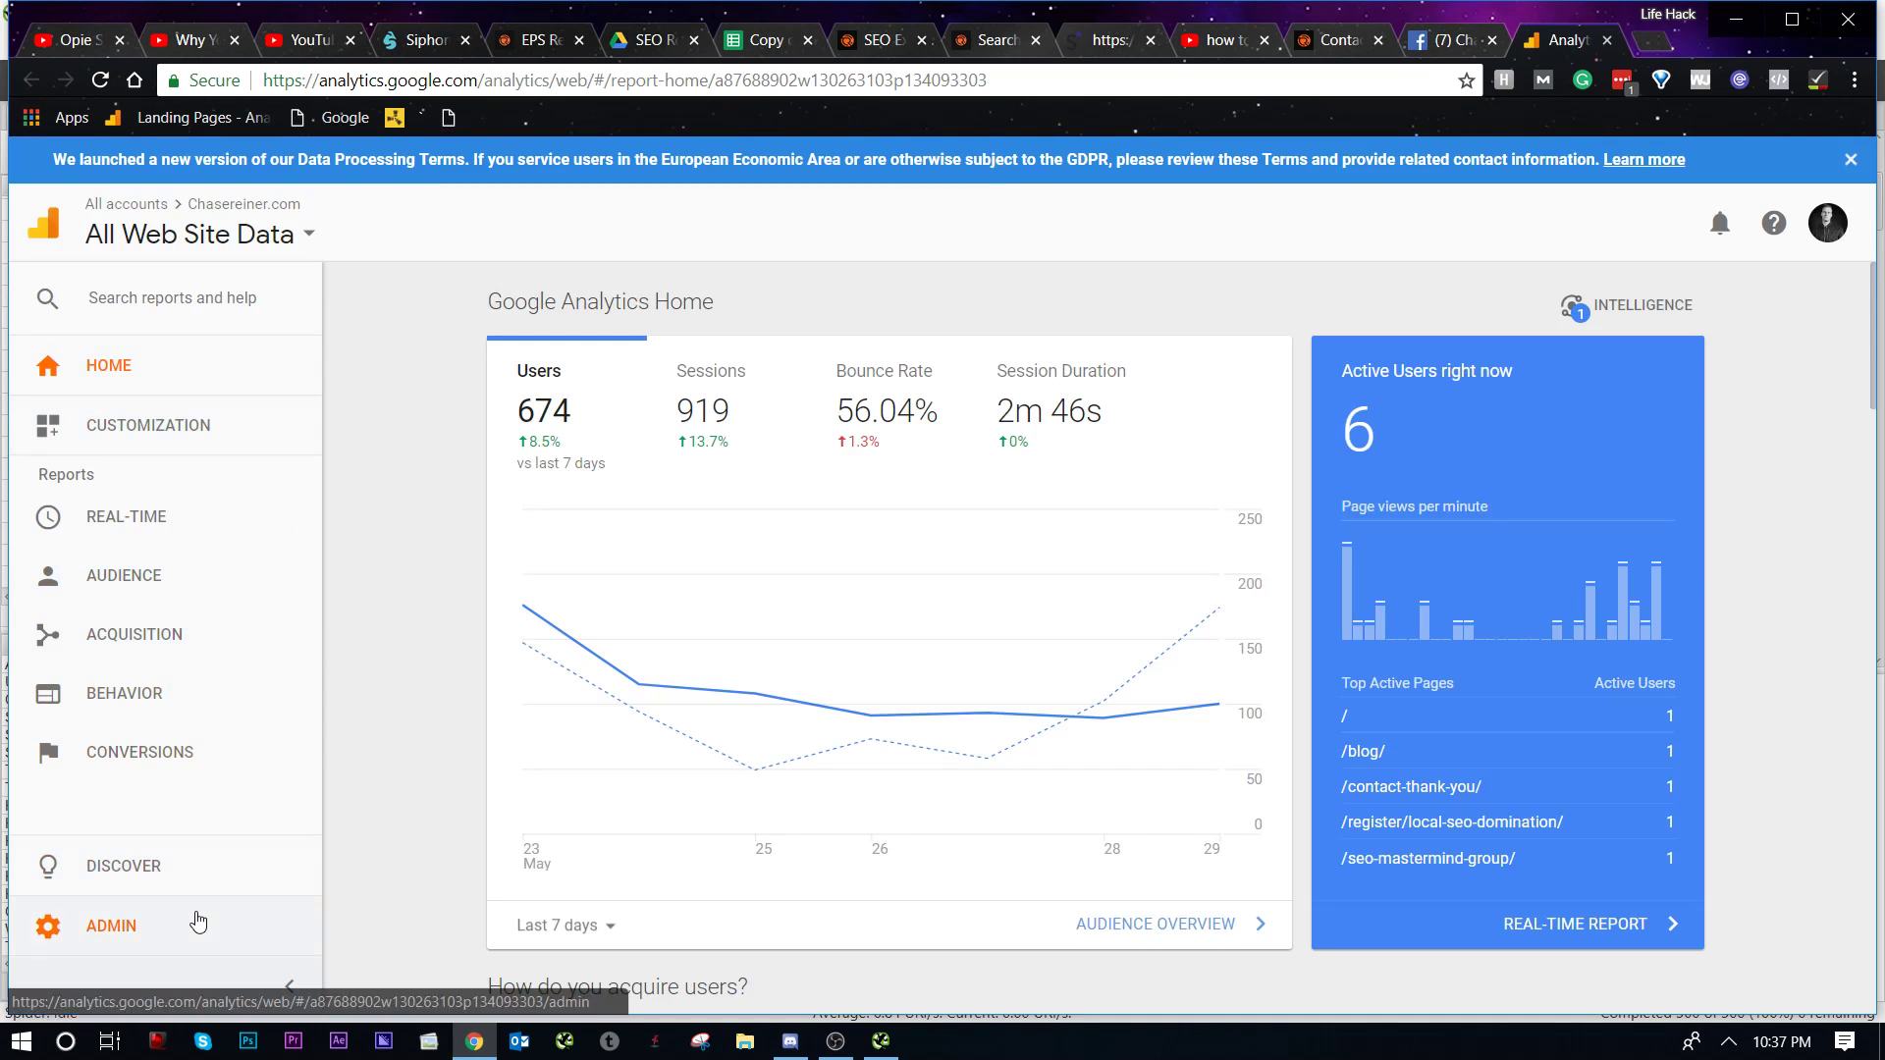
# Step: From Admin, open Chasereiner.com Property Settings showing default URL chasereiner.com and Computers and Electronics
pyautogui.click(137, 926)
pyautogui.scroll(-5, 923, 628)
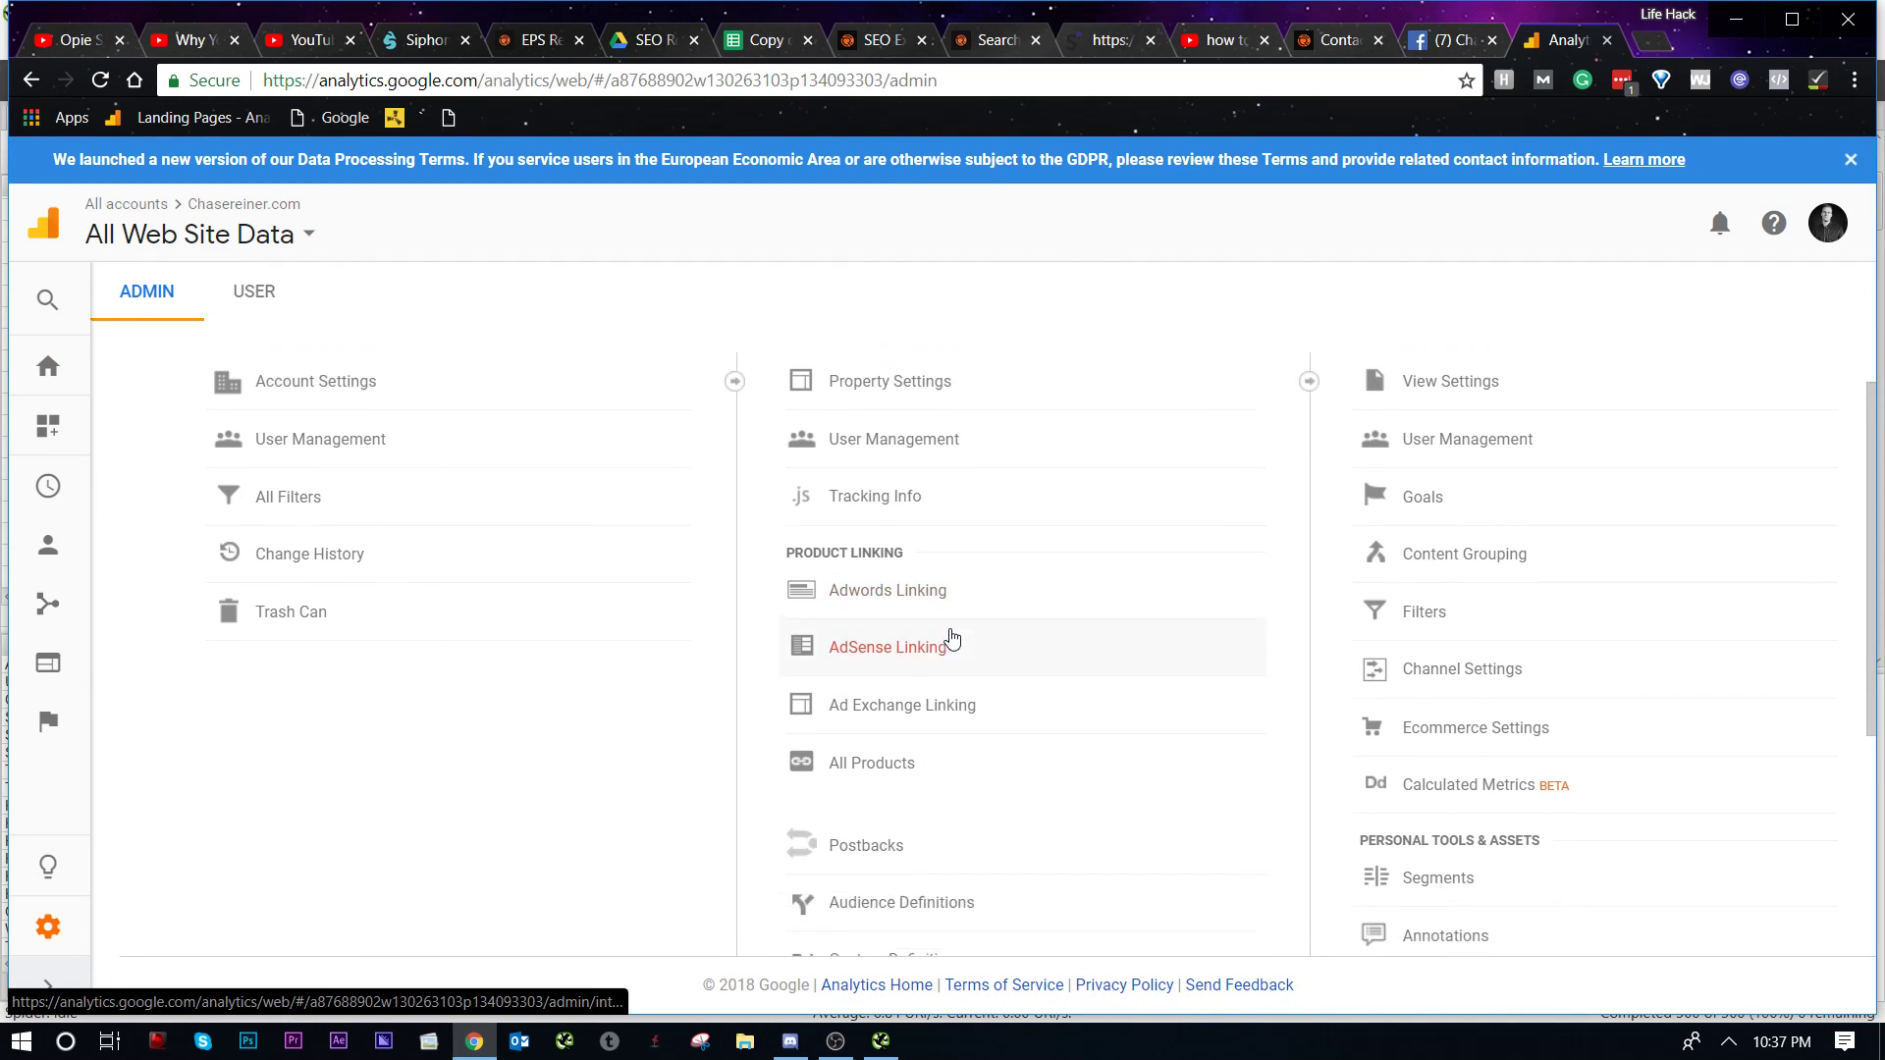
pyautogui.scroll(2, 982, 648)
pyautogui.scroll(2, 1012, 638)
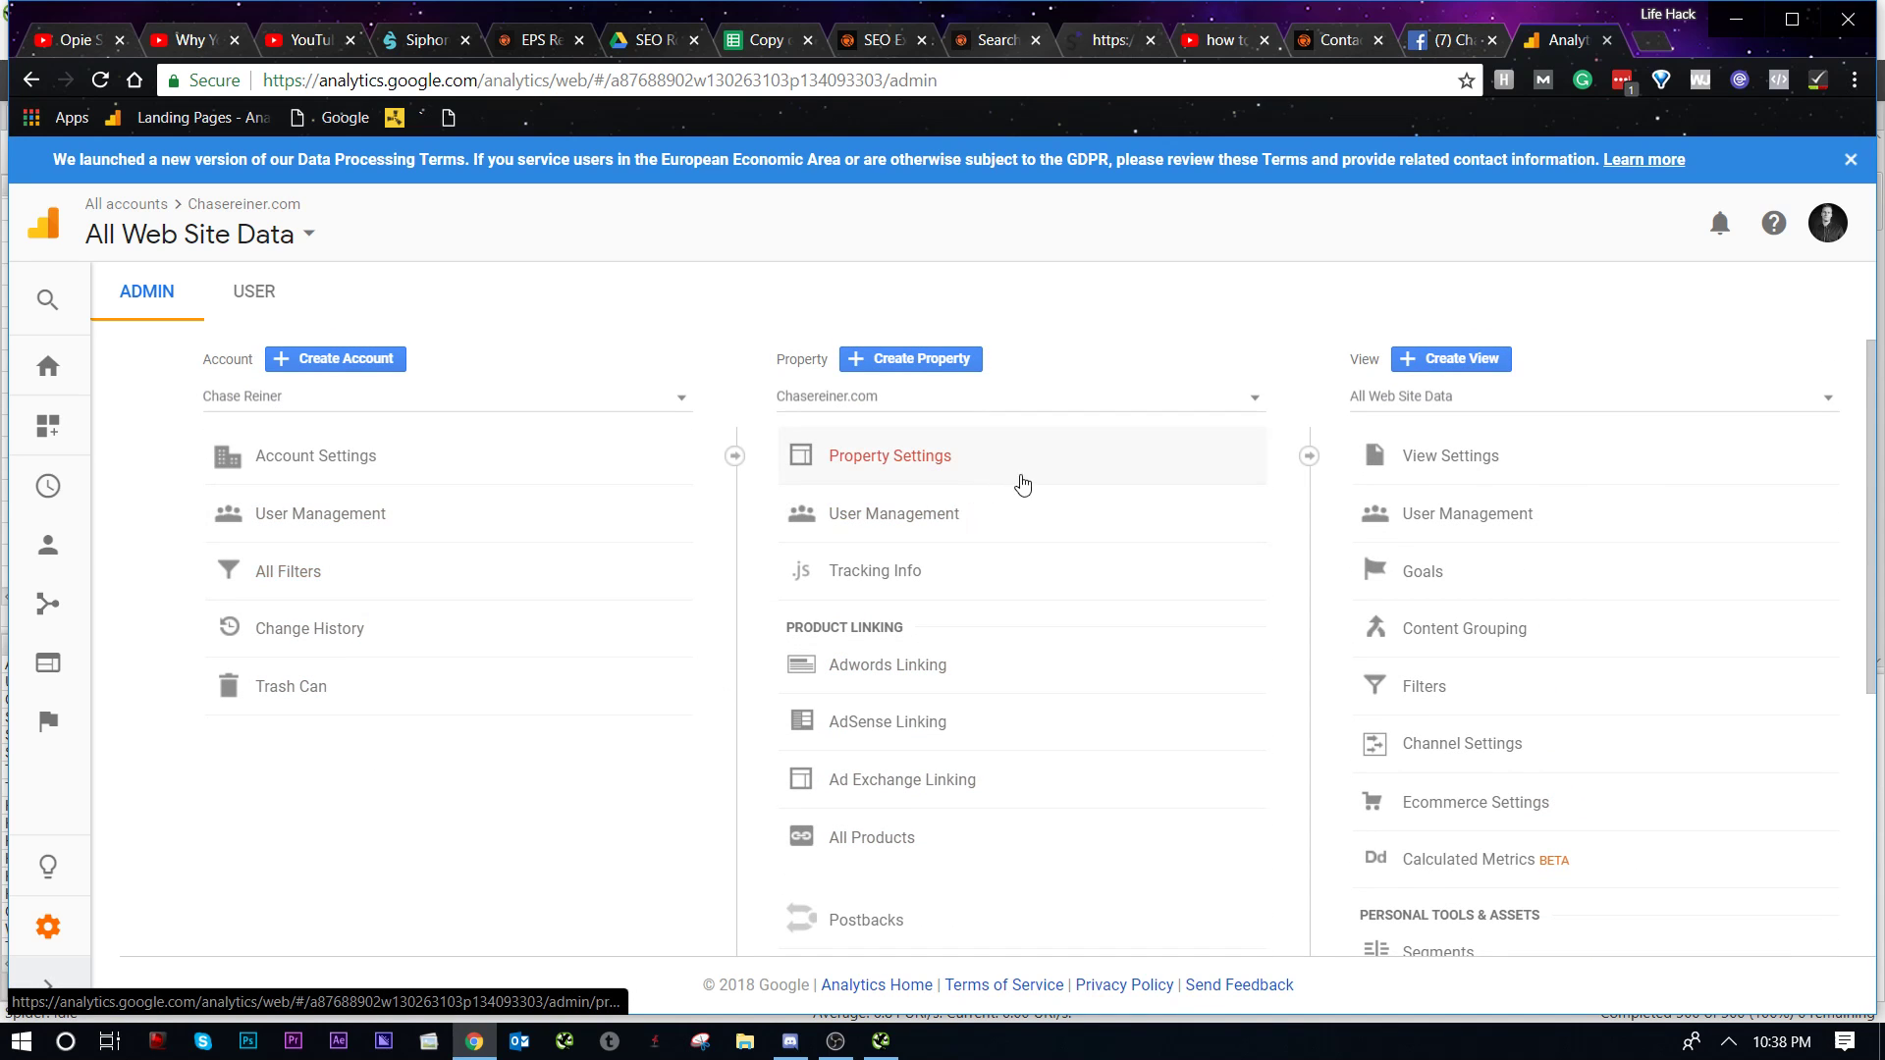
pyautogui.scroll(-1, 1051, 499)
pyautogui.scroll(-2, 1482, 589)
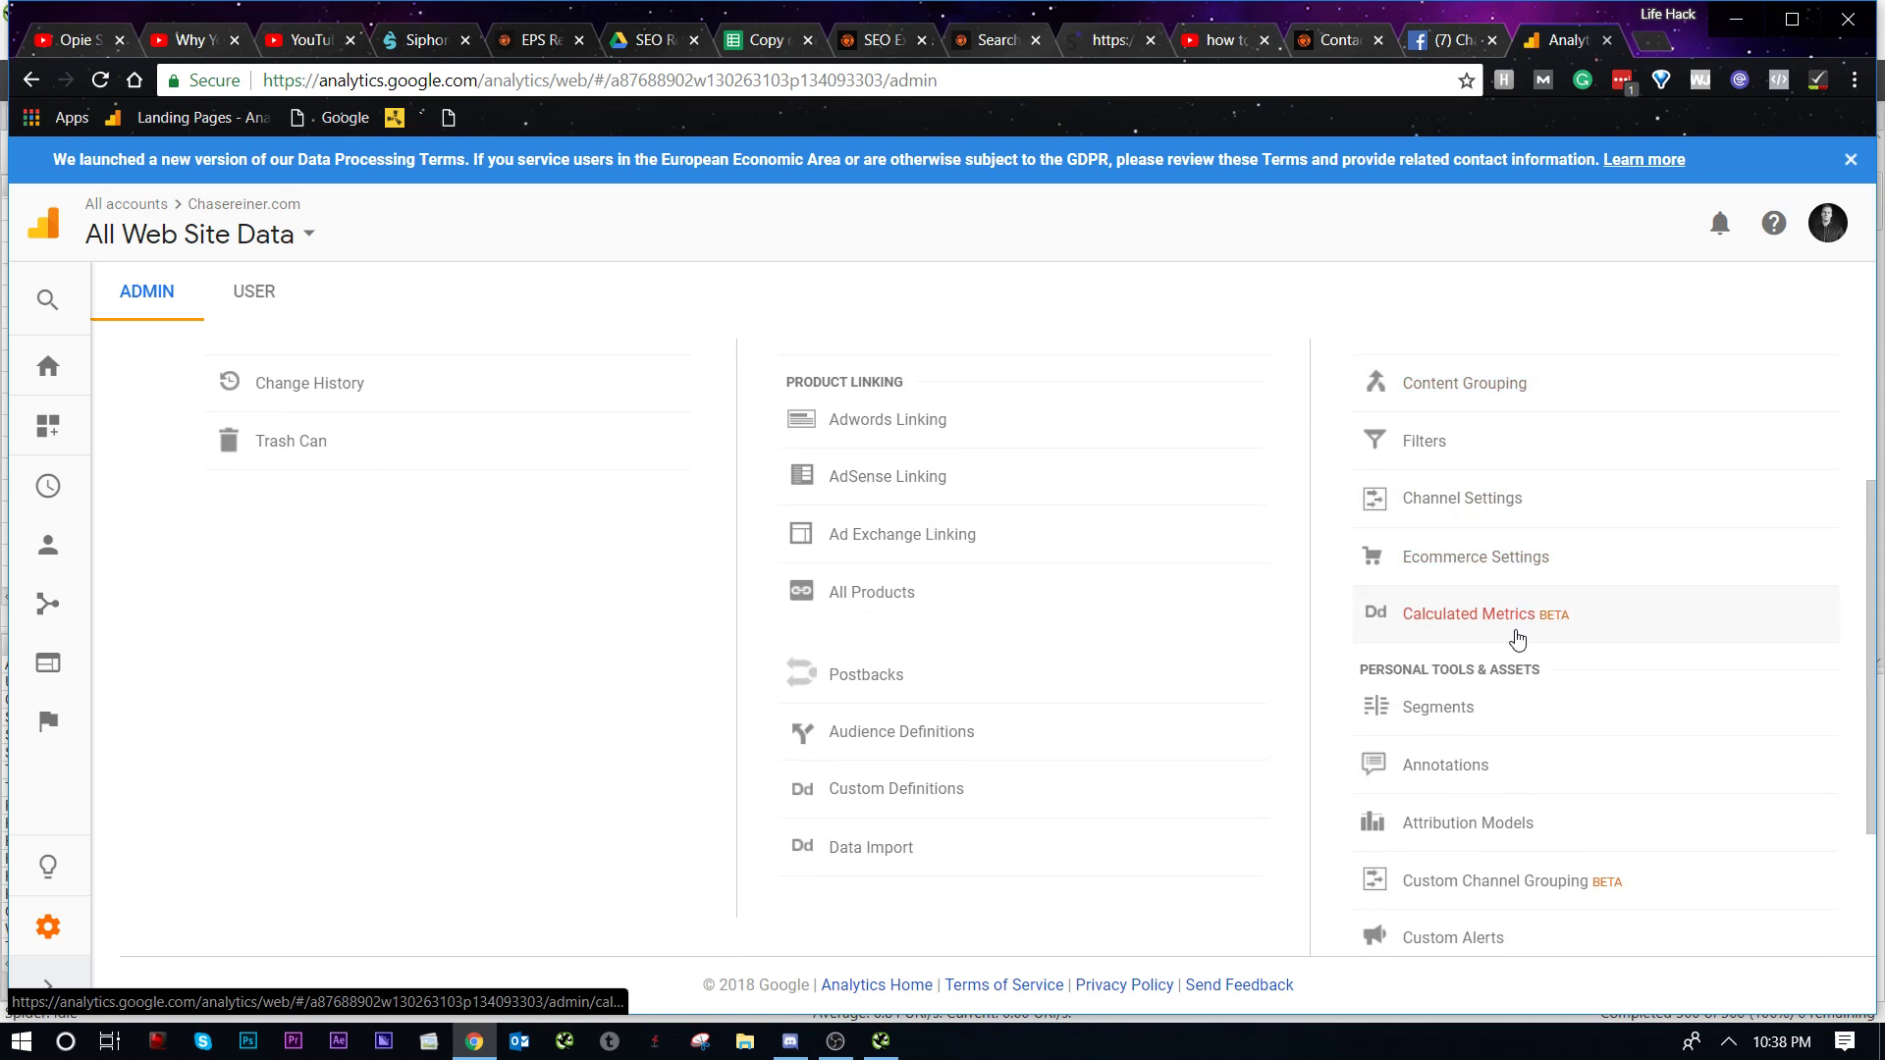
pyautogui.scroll(-1, 1502, 687)
pyautogui.scroll(3, 1443, 824)
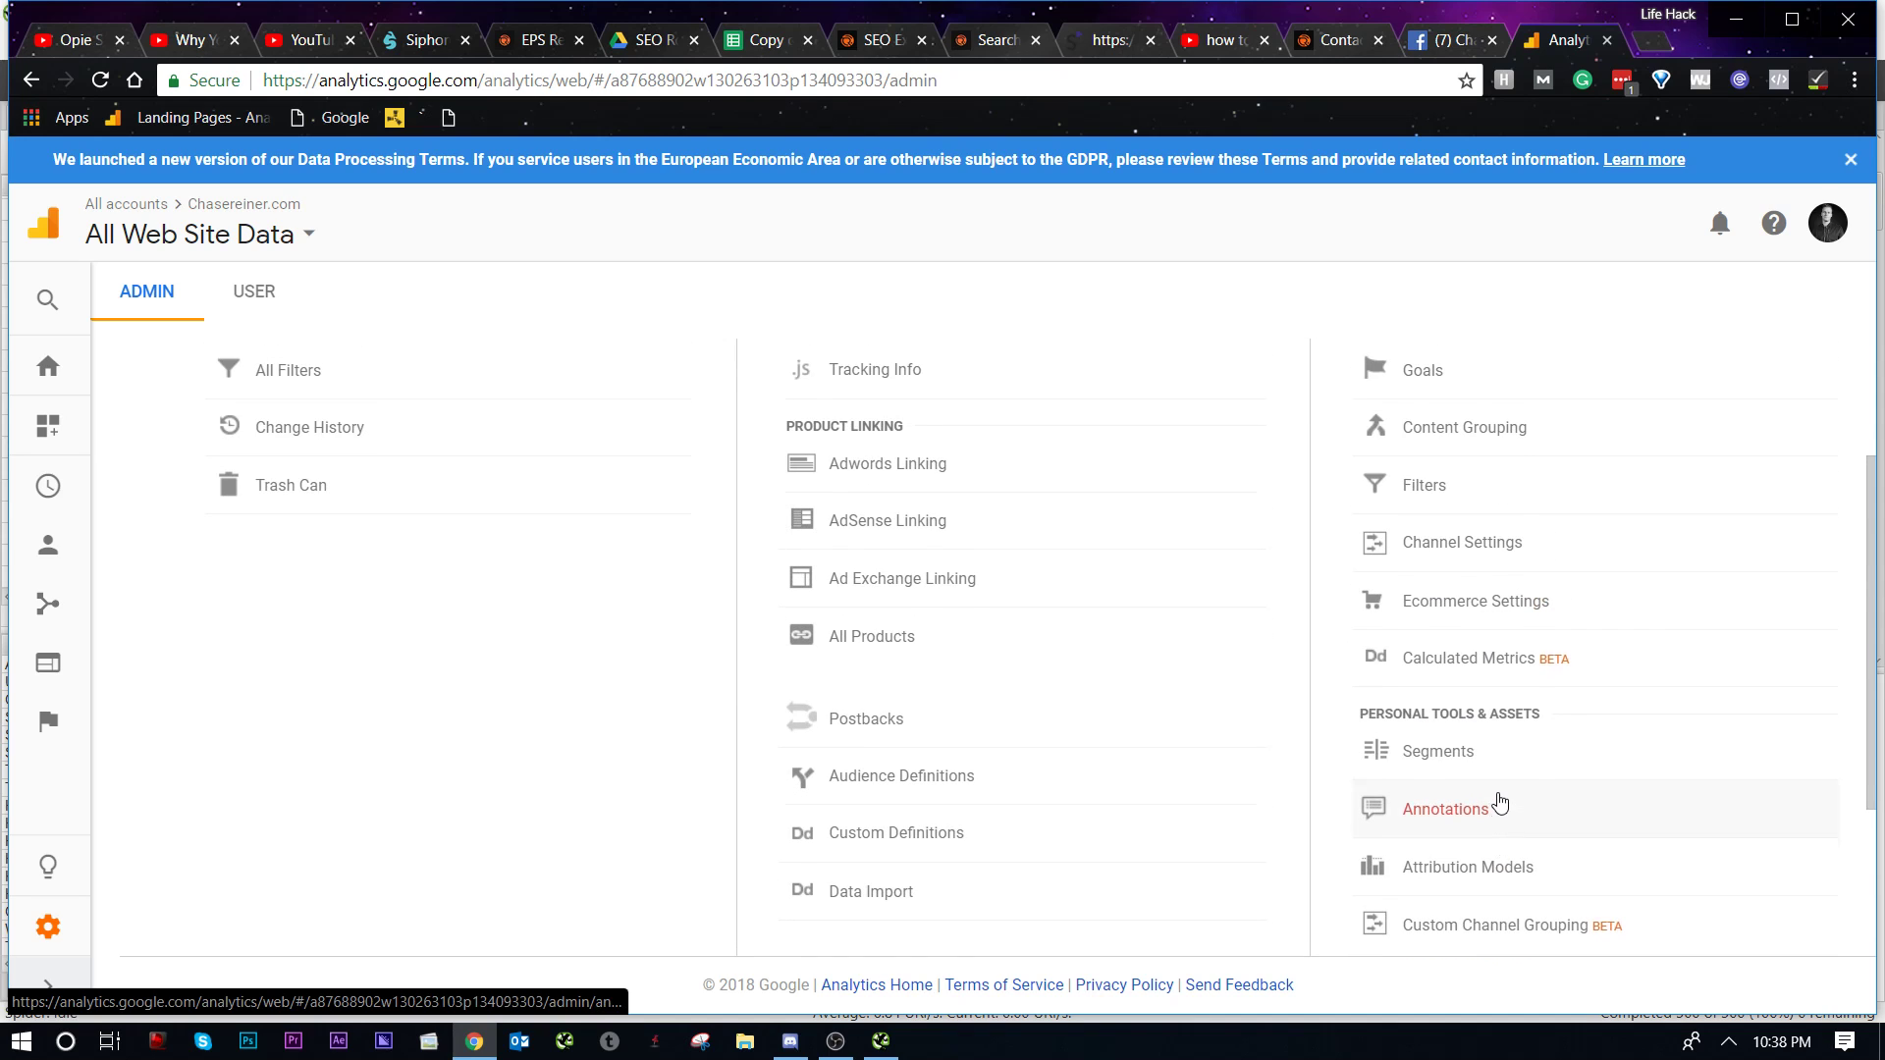
pyautogui.scroll(1, 1477, 530)
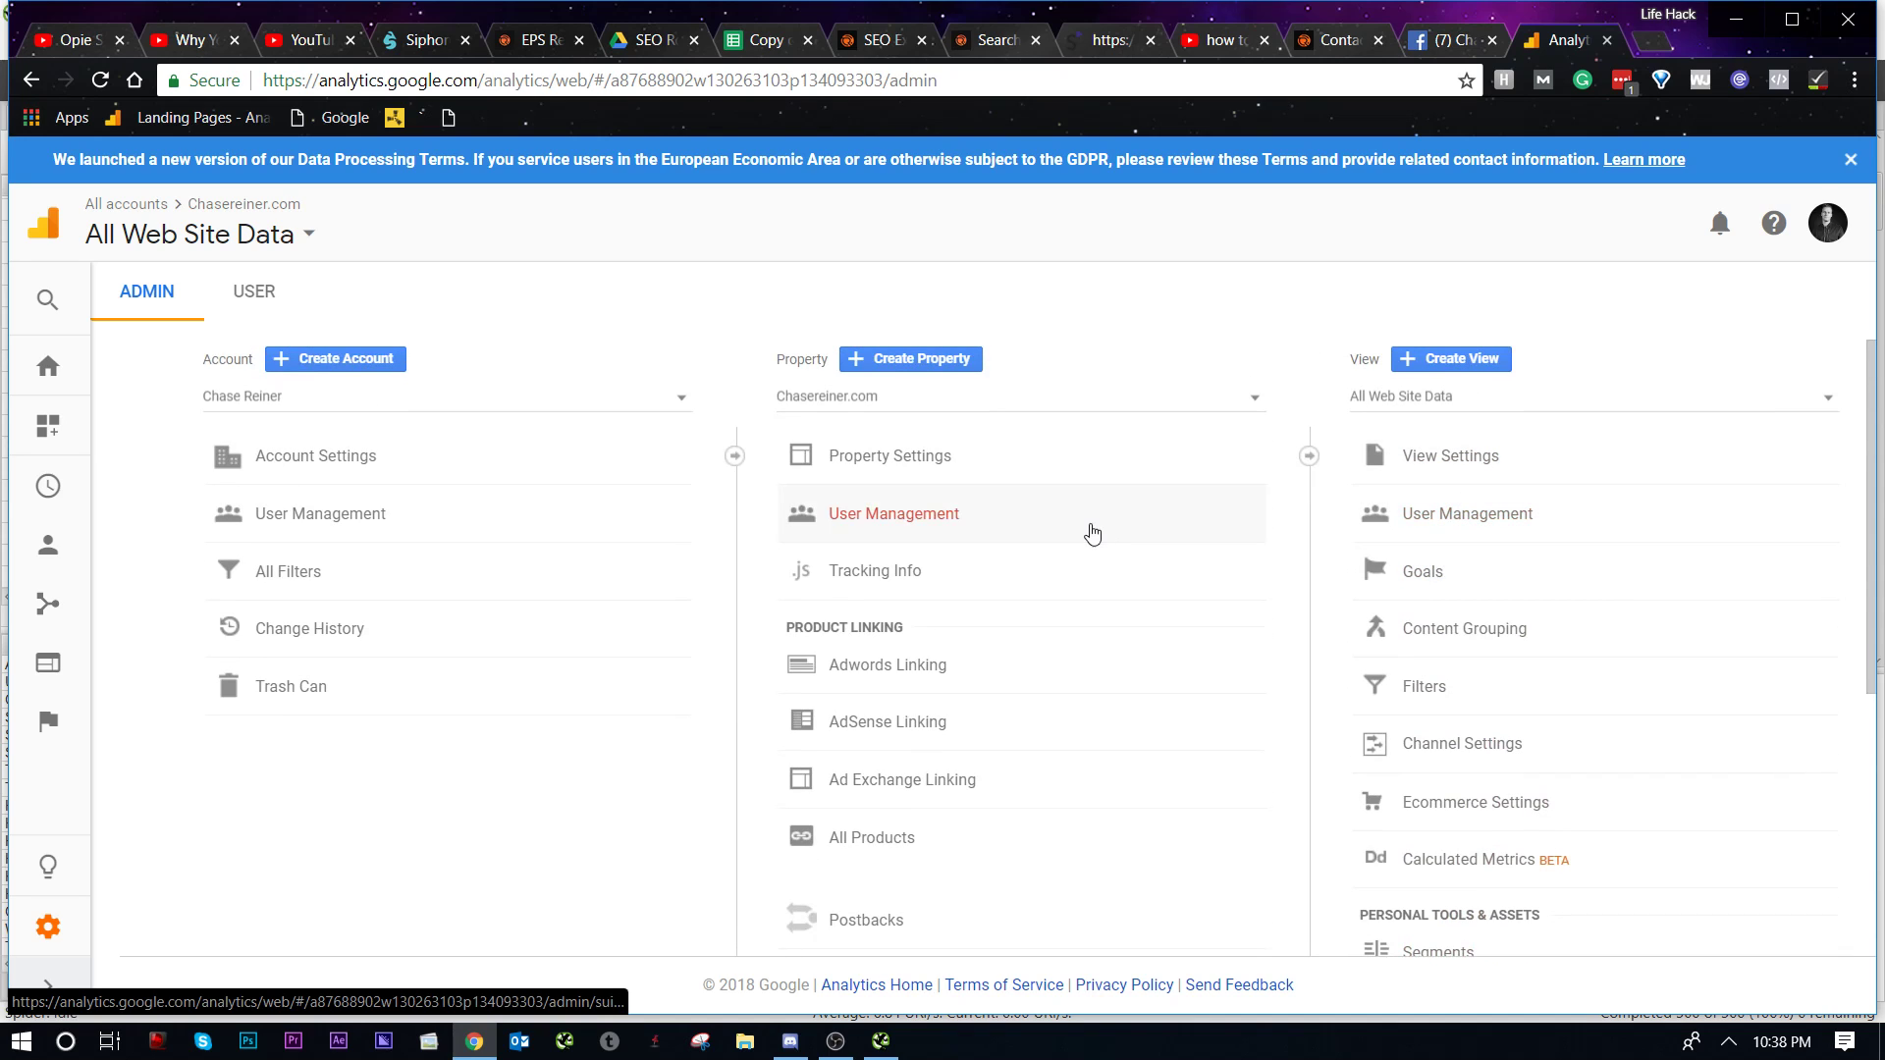
pyautogui.scroll(-3, 1040, 568)
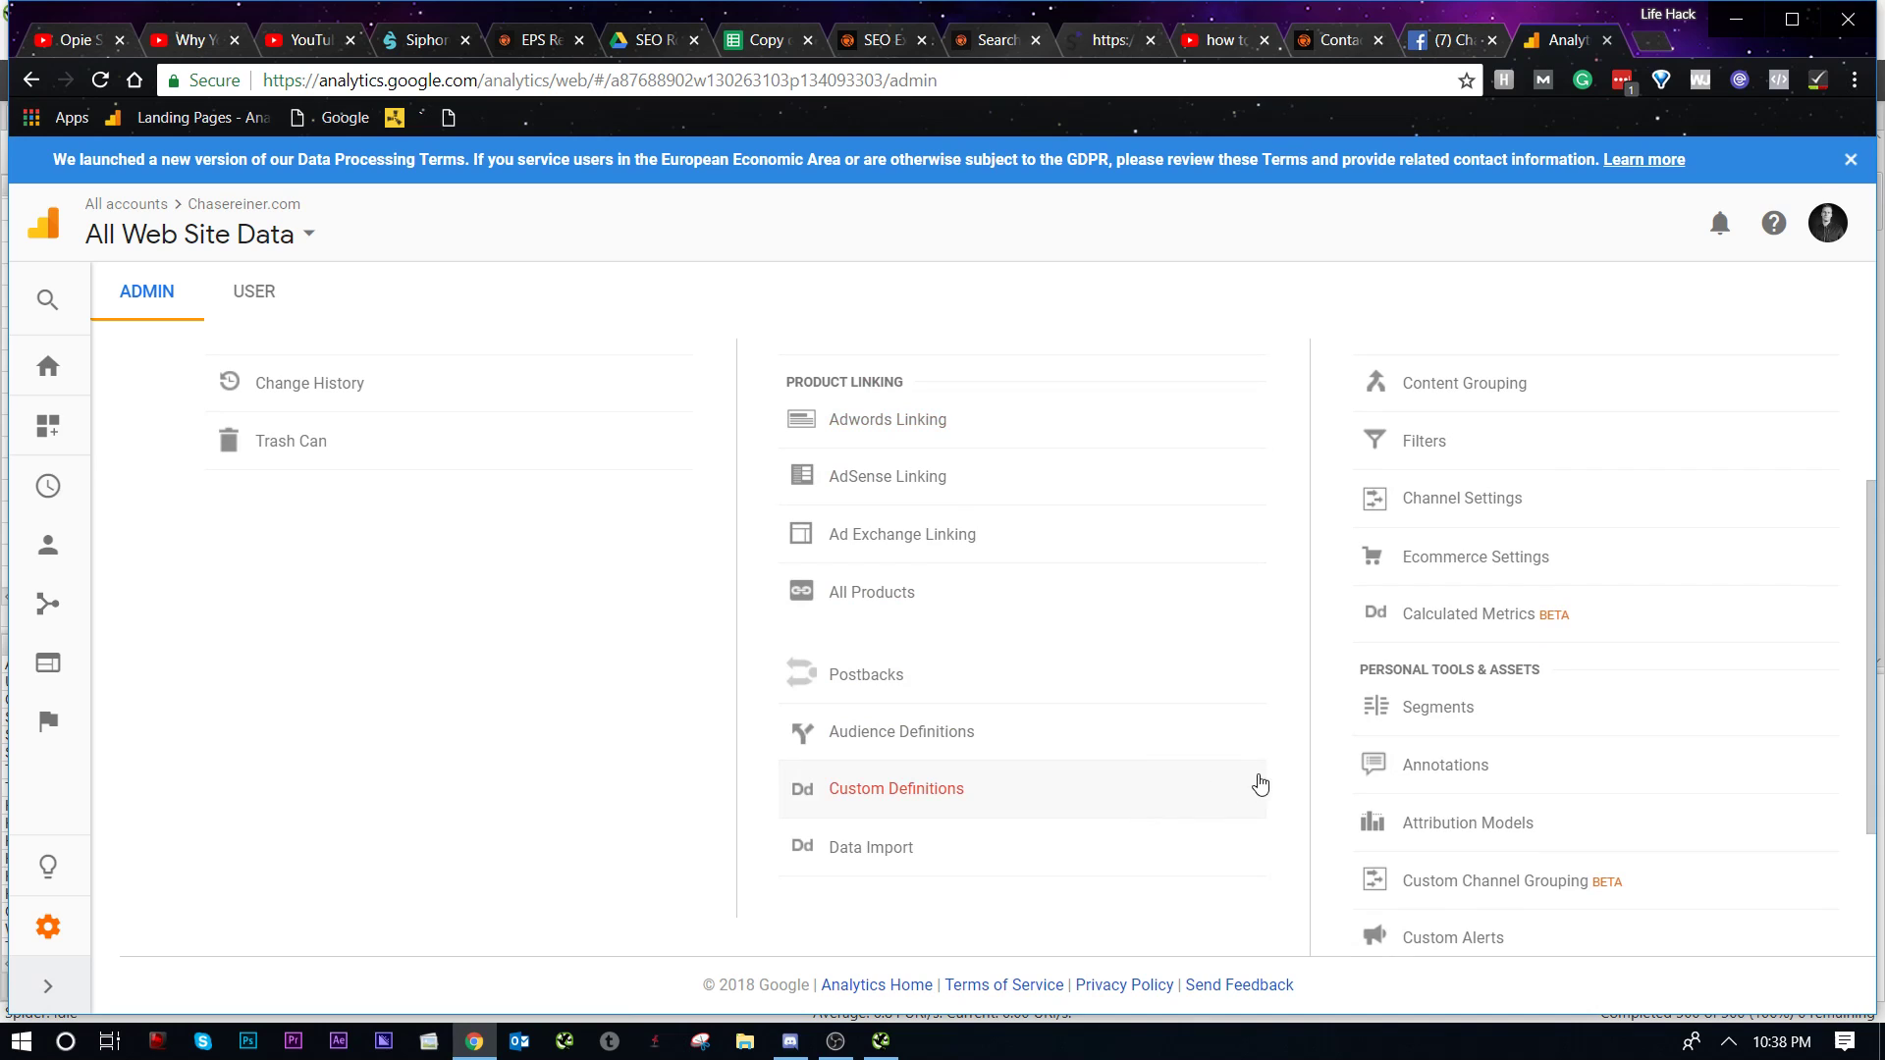
pyautogui.scroll(-2, 1473, 776)
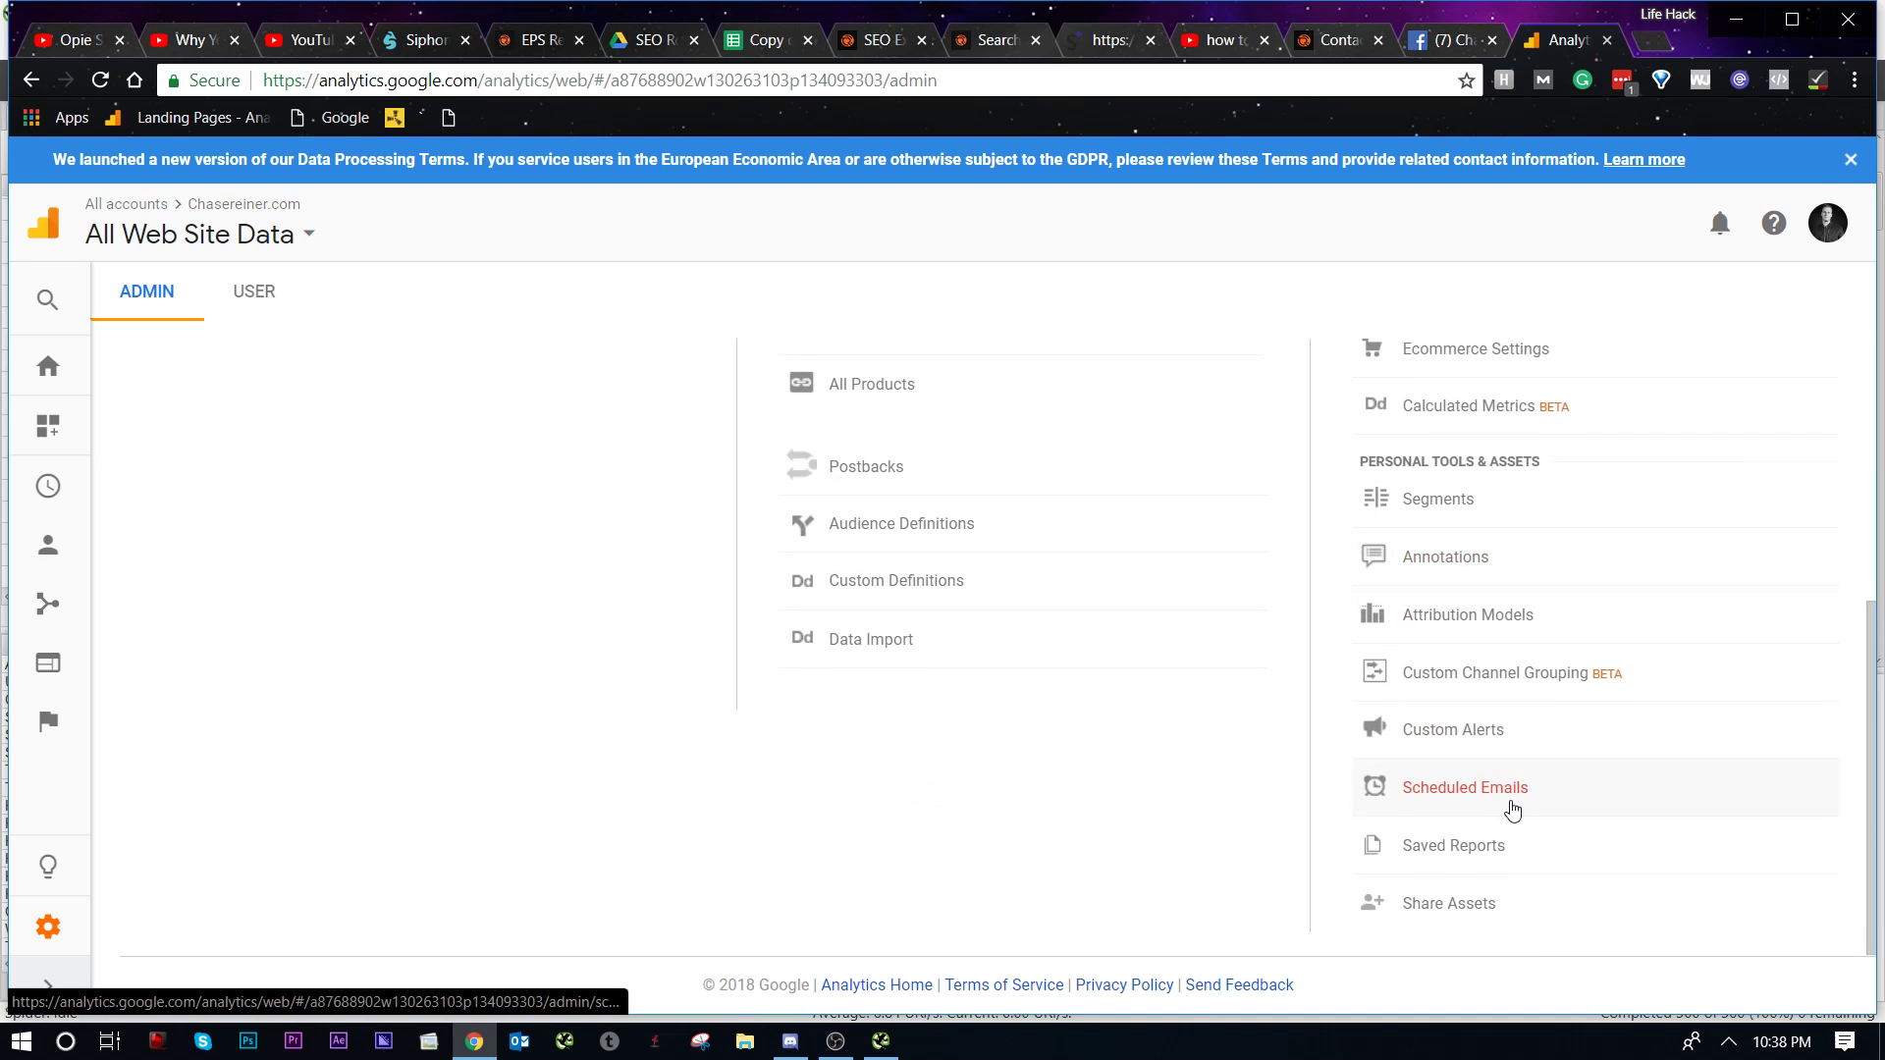
pyautogui.scroll(1, 1502, 775)
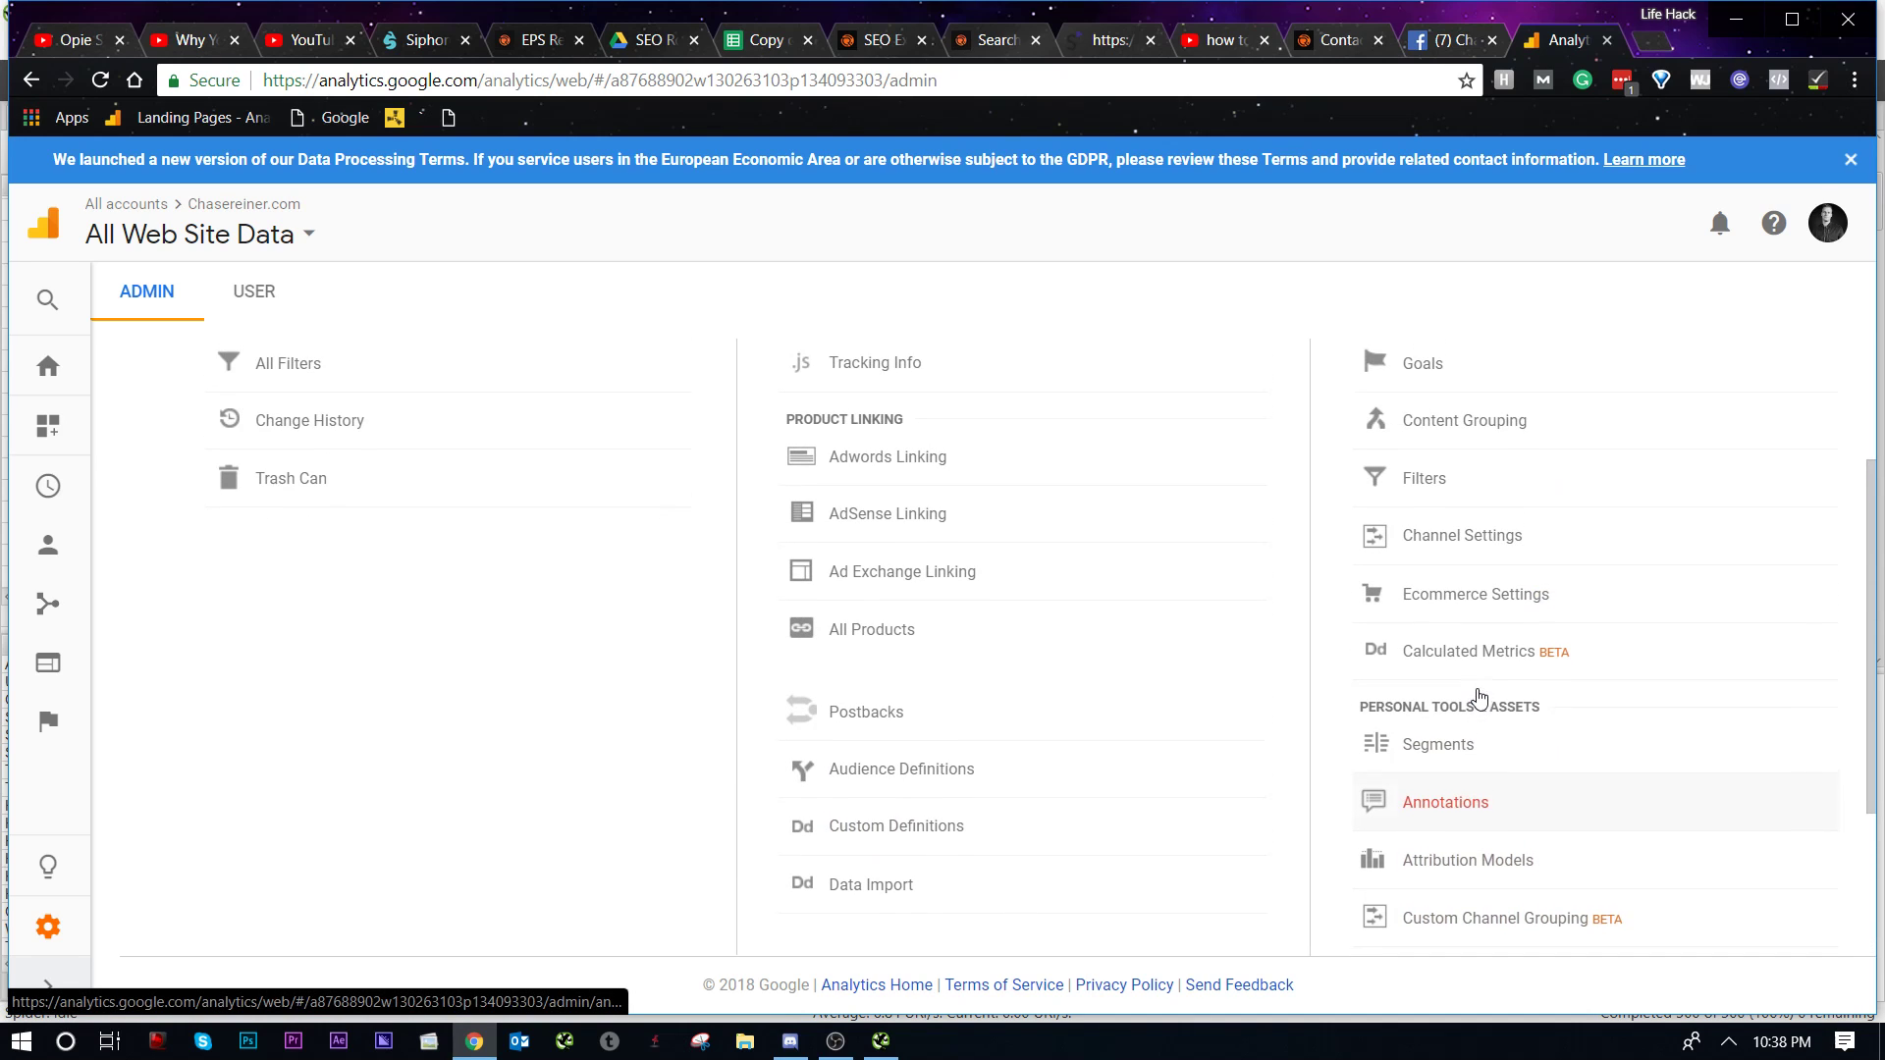
pyautogui.scroll(3, 1477, 695)
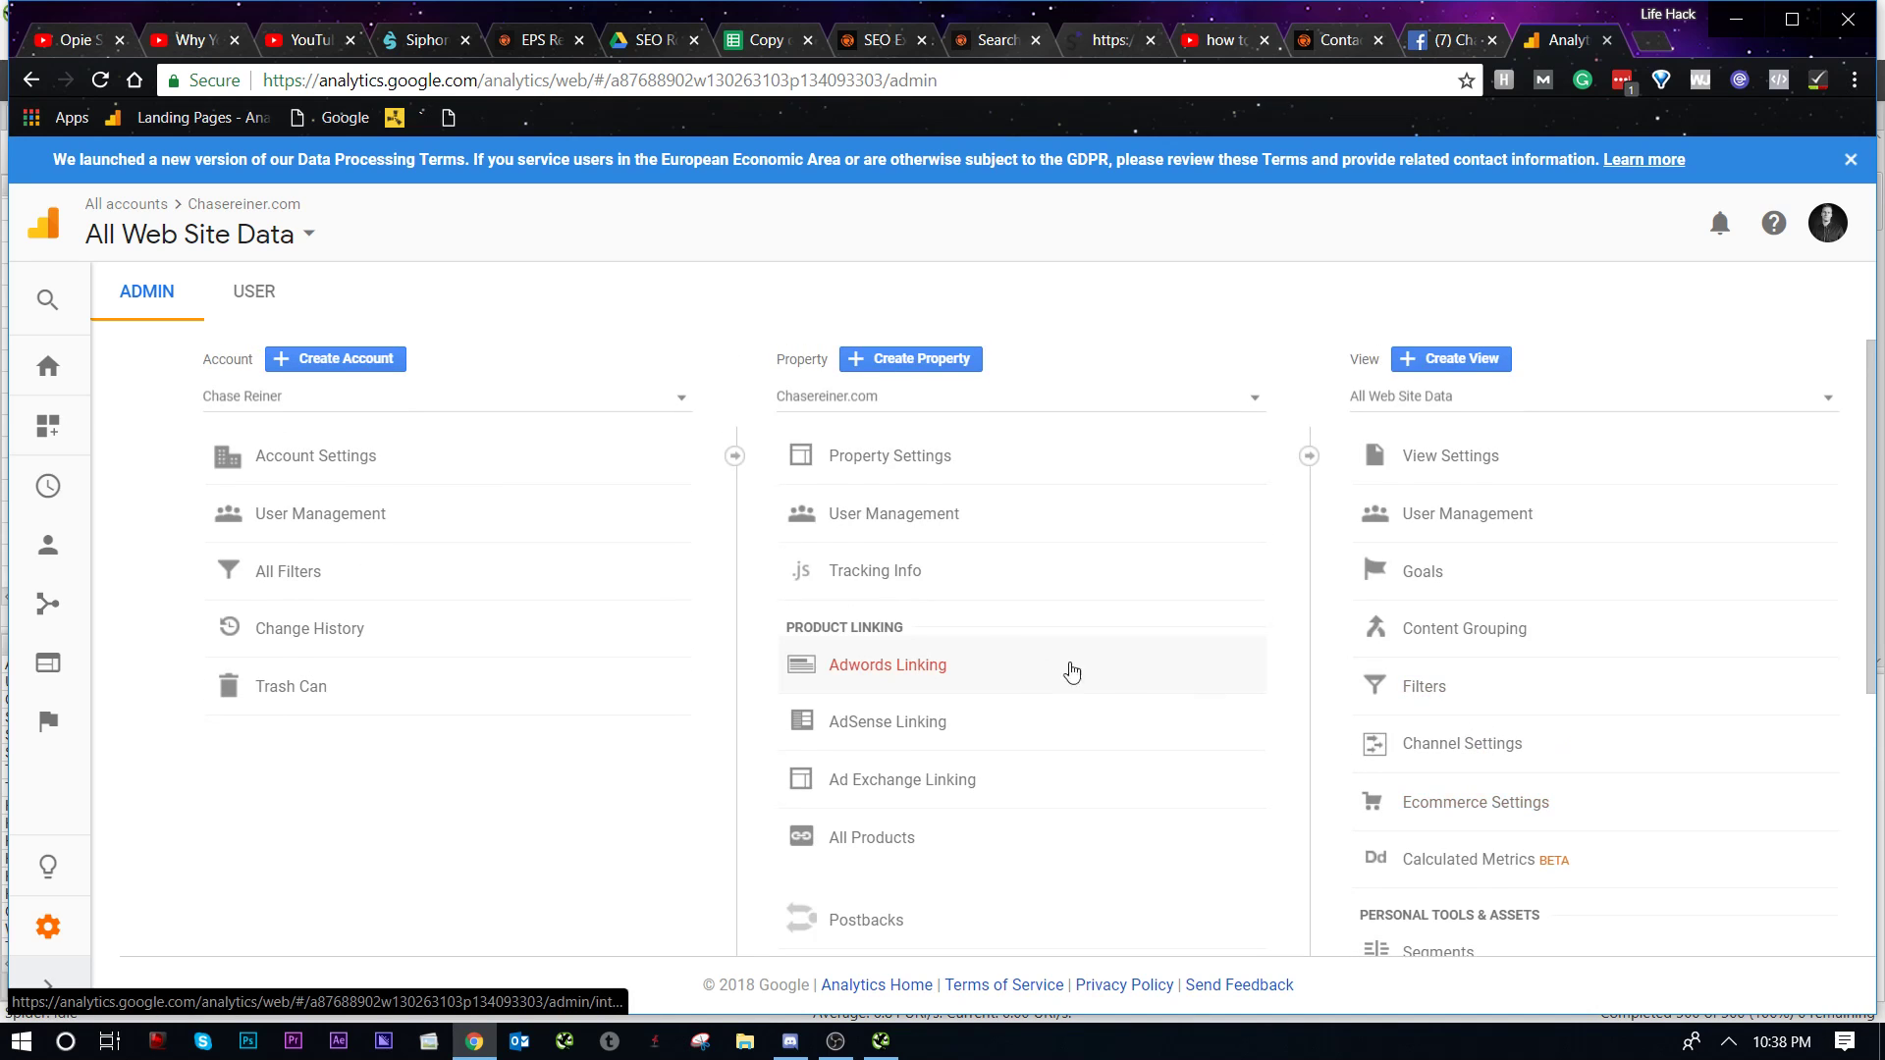
pyautogui.click(901, 459)
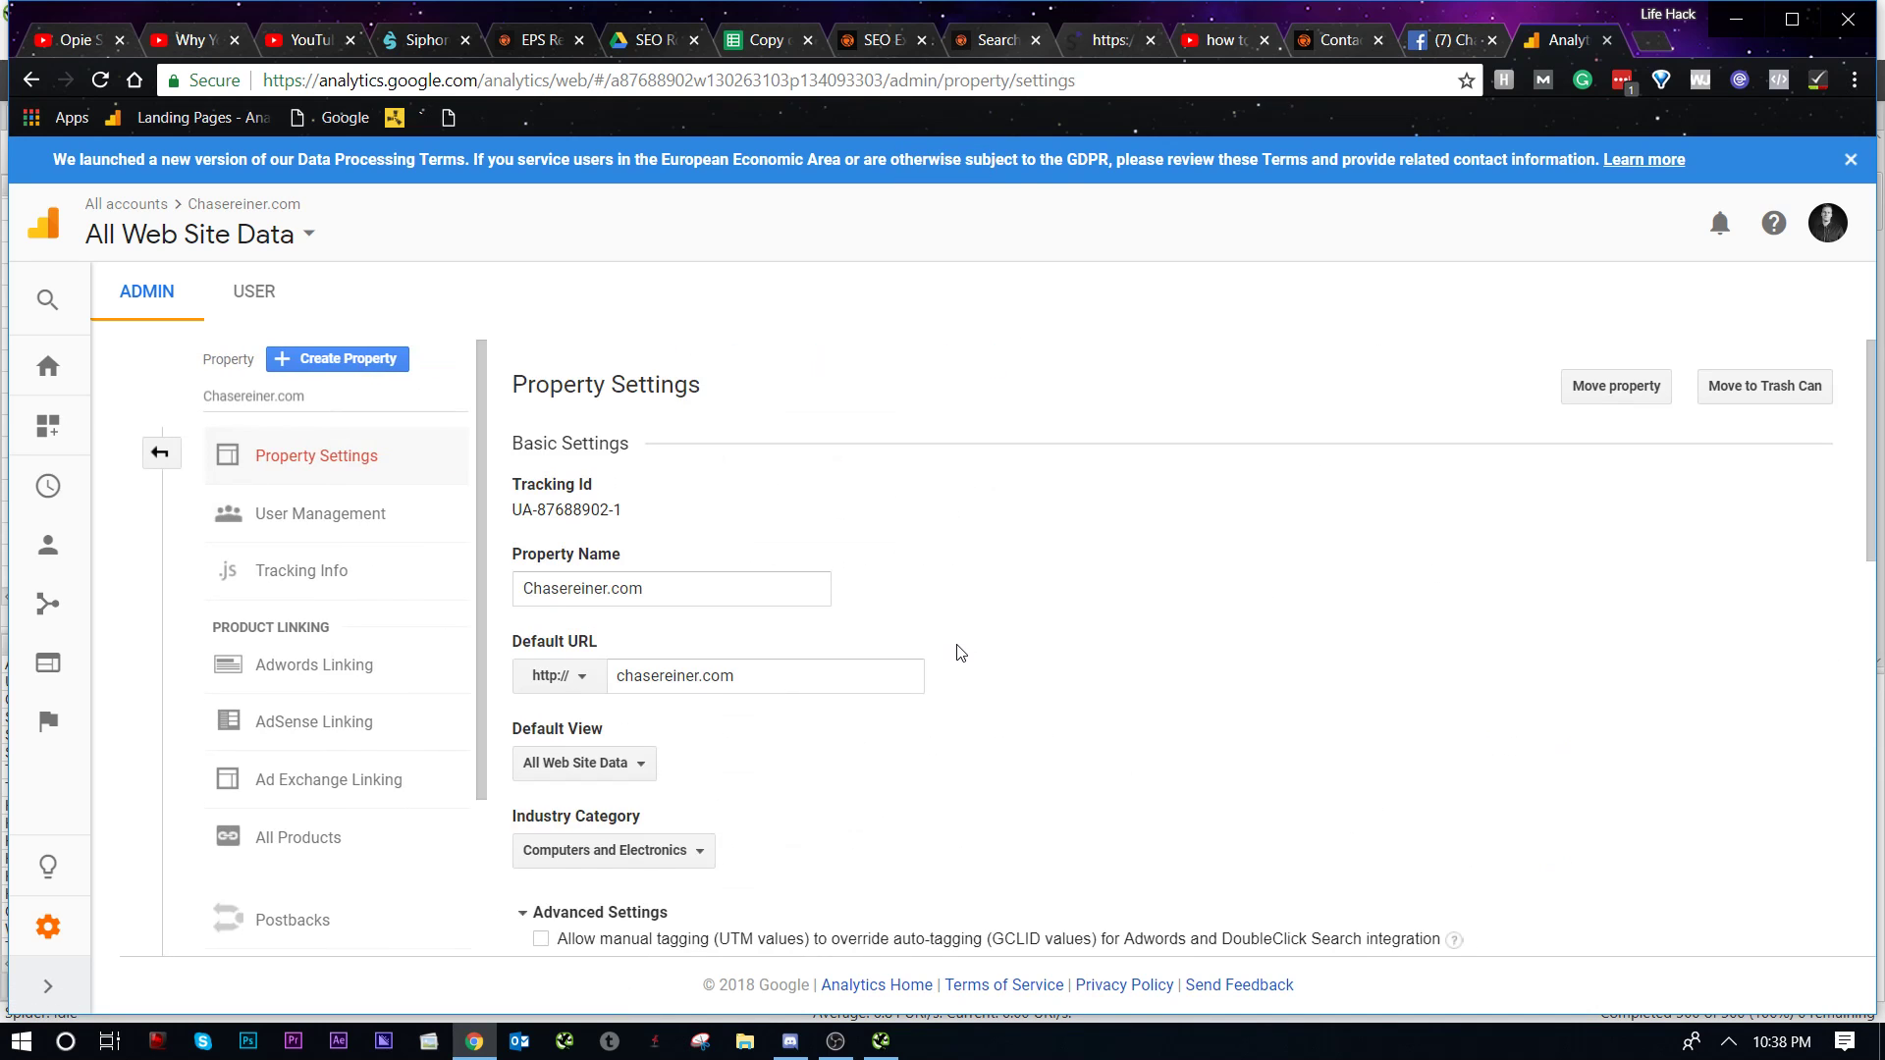
# Step: Review the property settings and glance at the property's User Management permissions
pyautogui.scroll(-5, 960, 652)
pyautogui.scroll(-6, 868, 687)
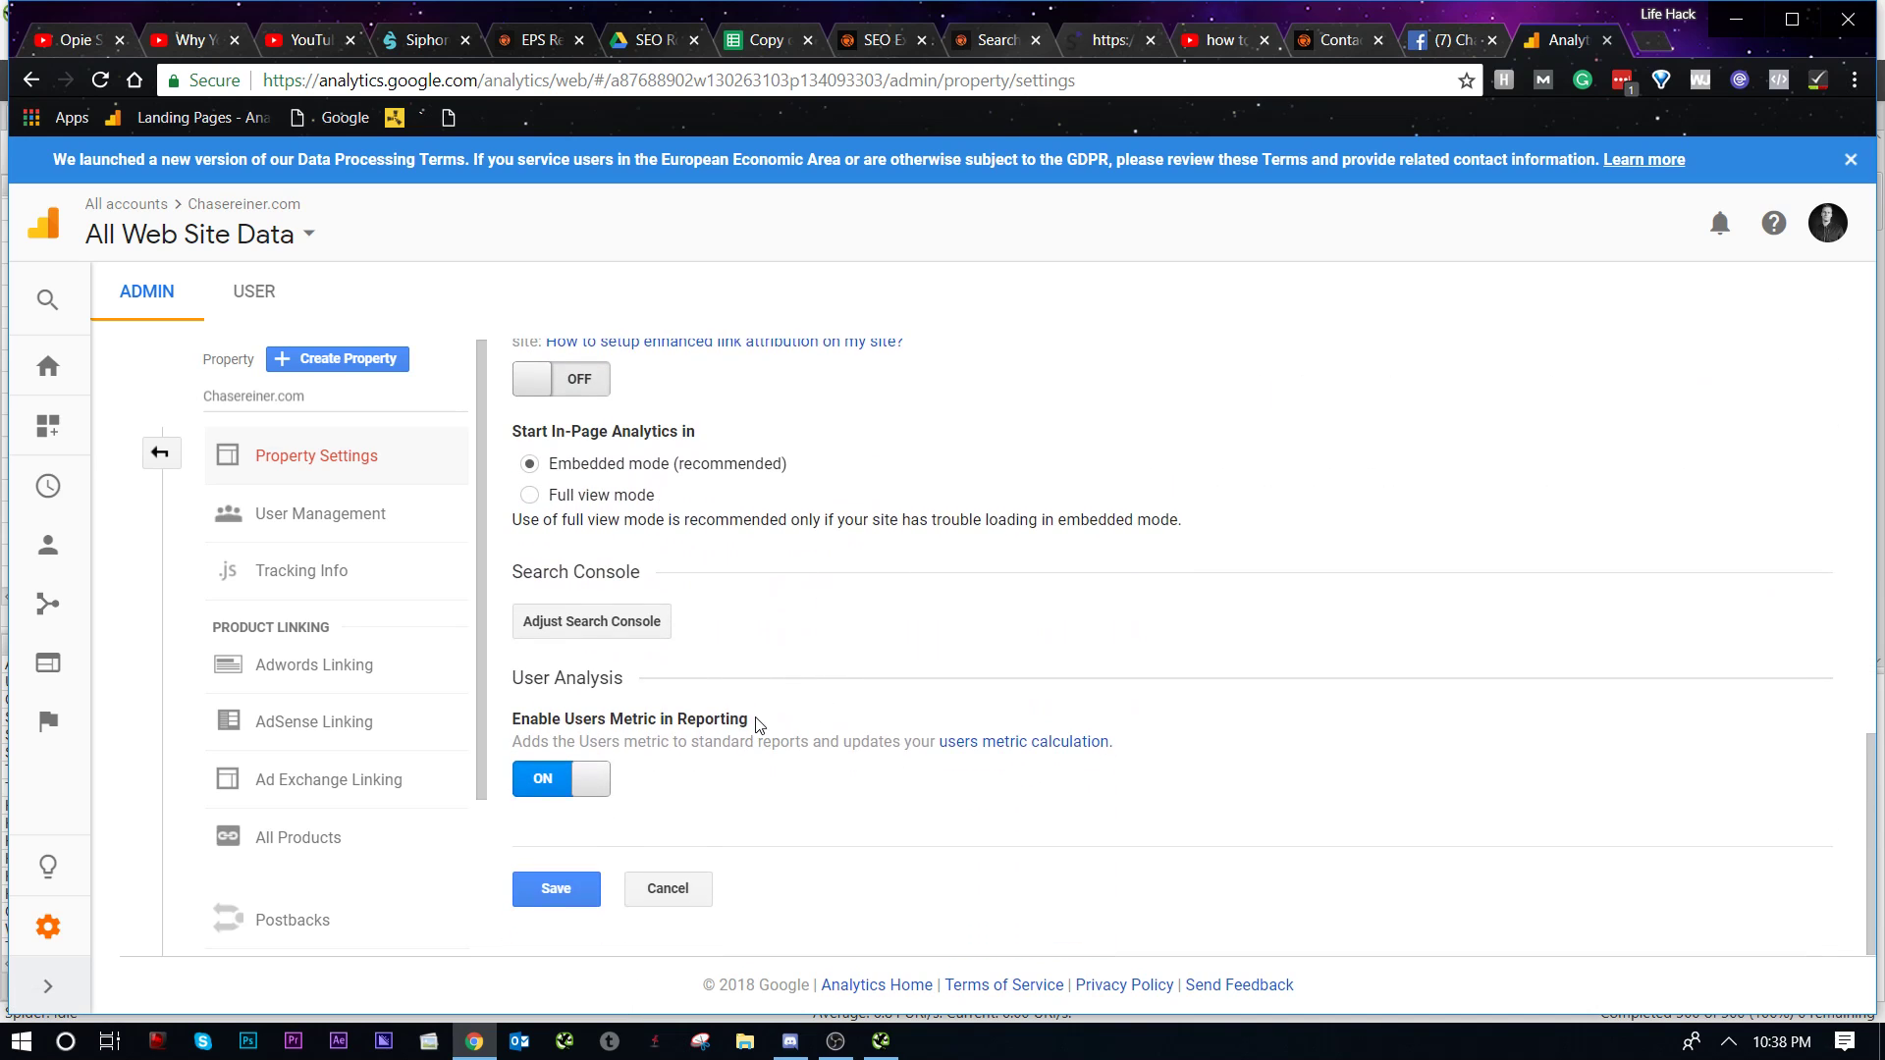
pyautogui.scroll(3, 756, 765)
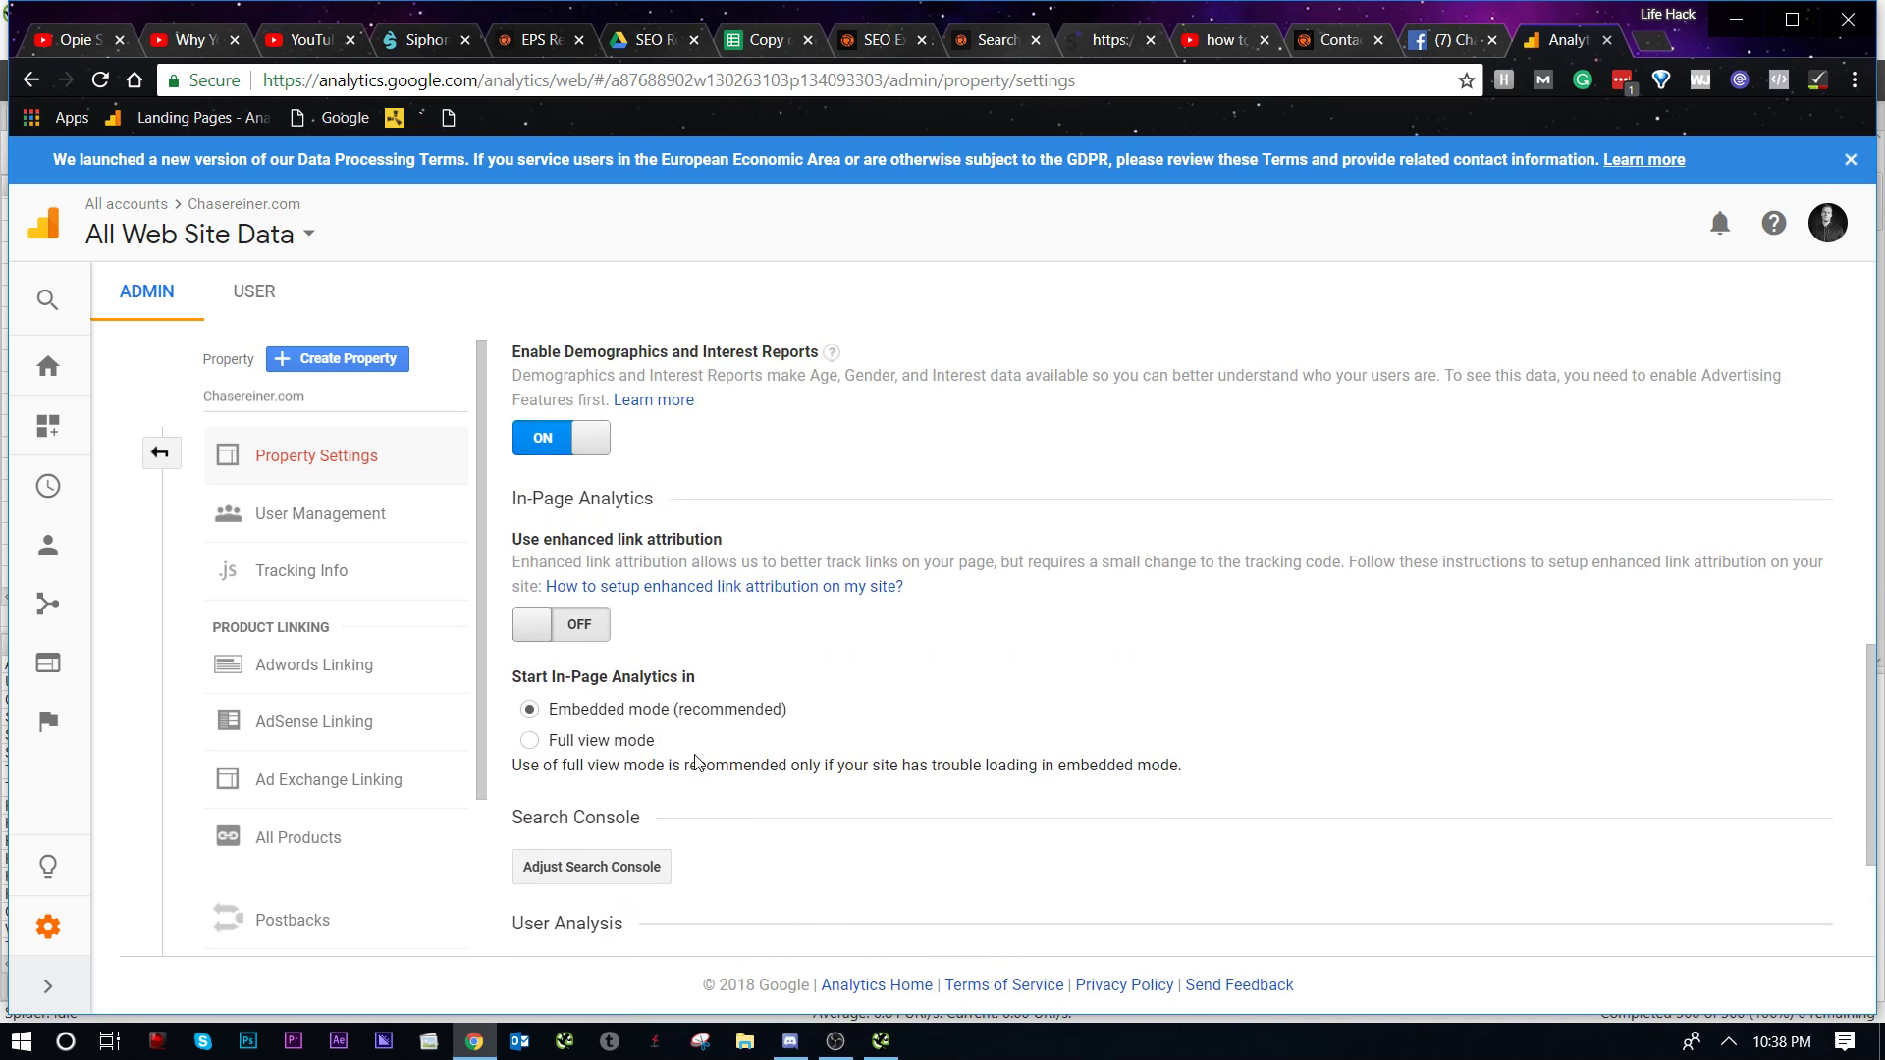
pyautogui.scroll(6, 648, 667)
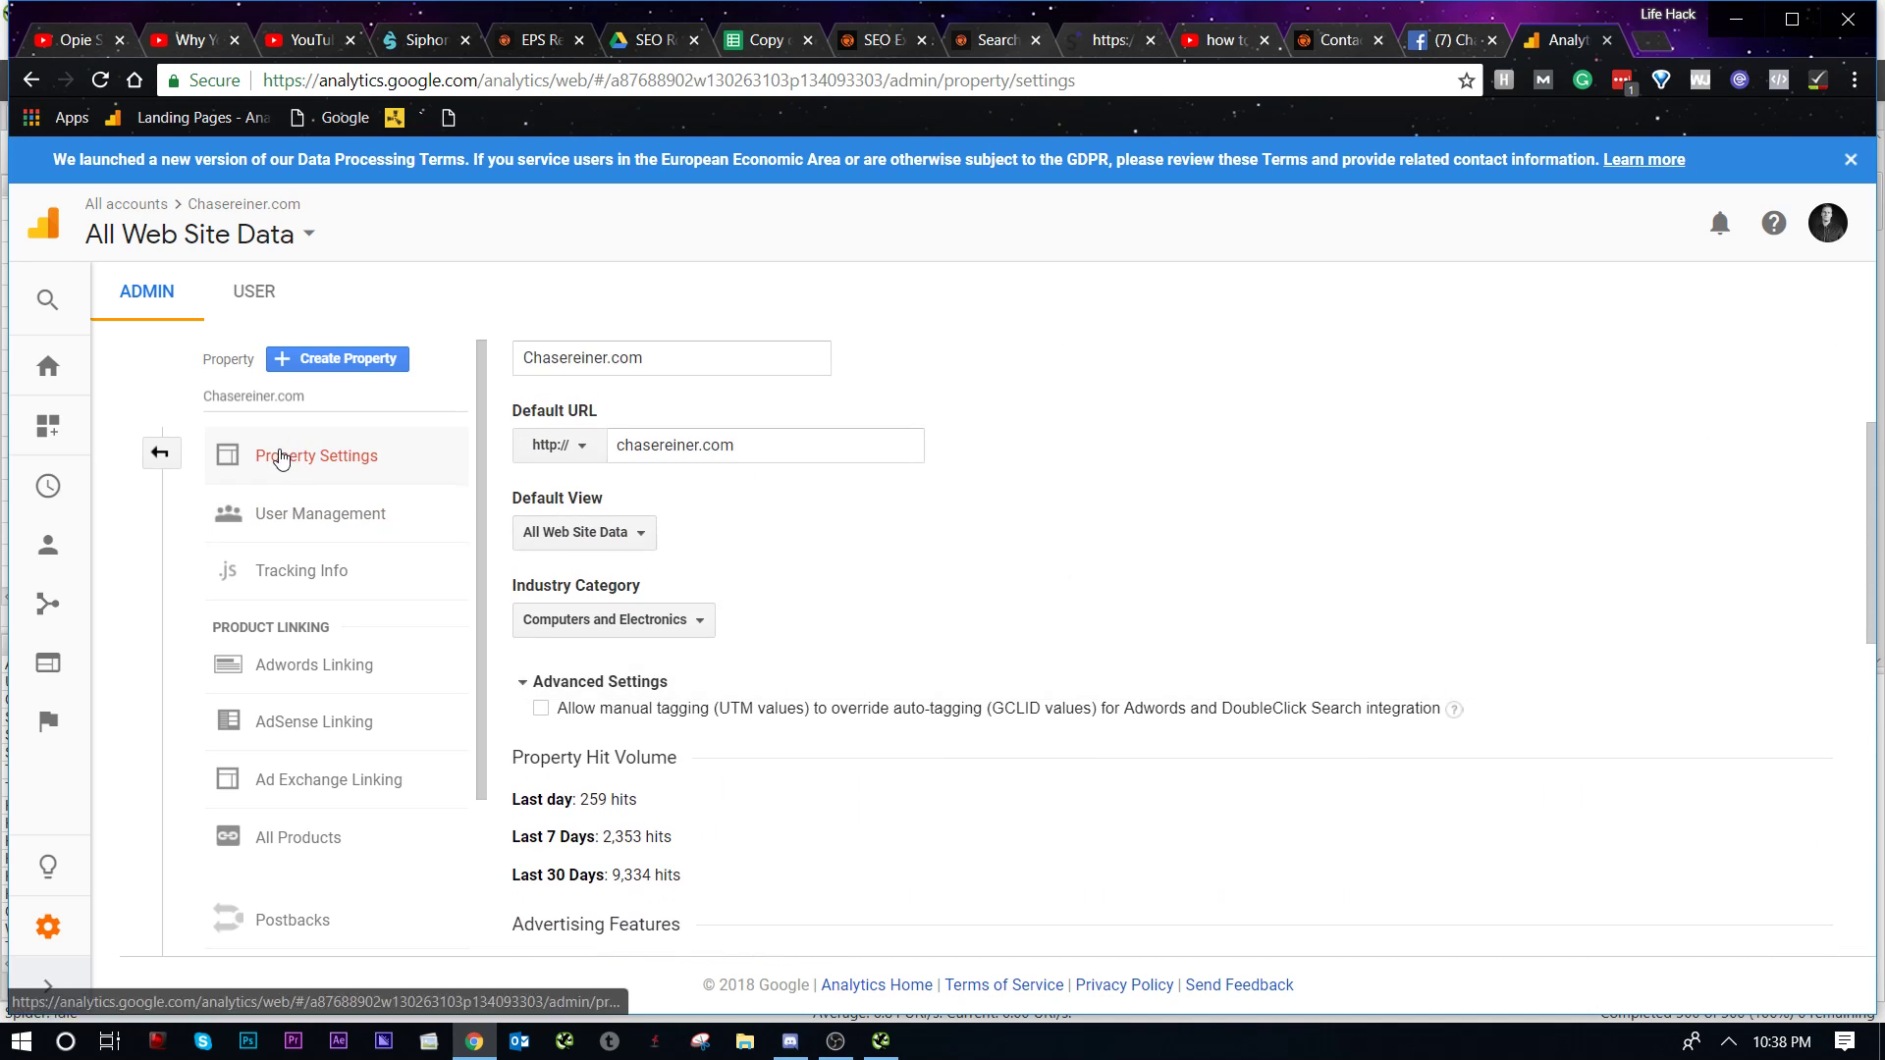
pyautogui.click(294, 513)
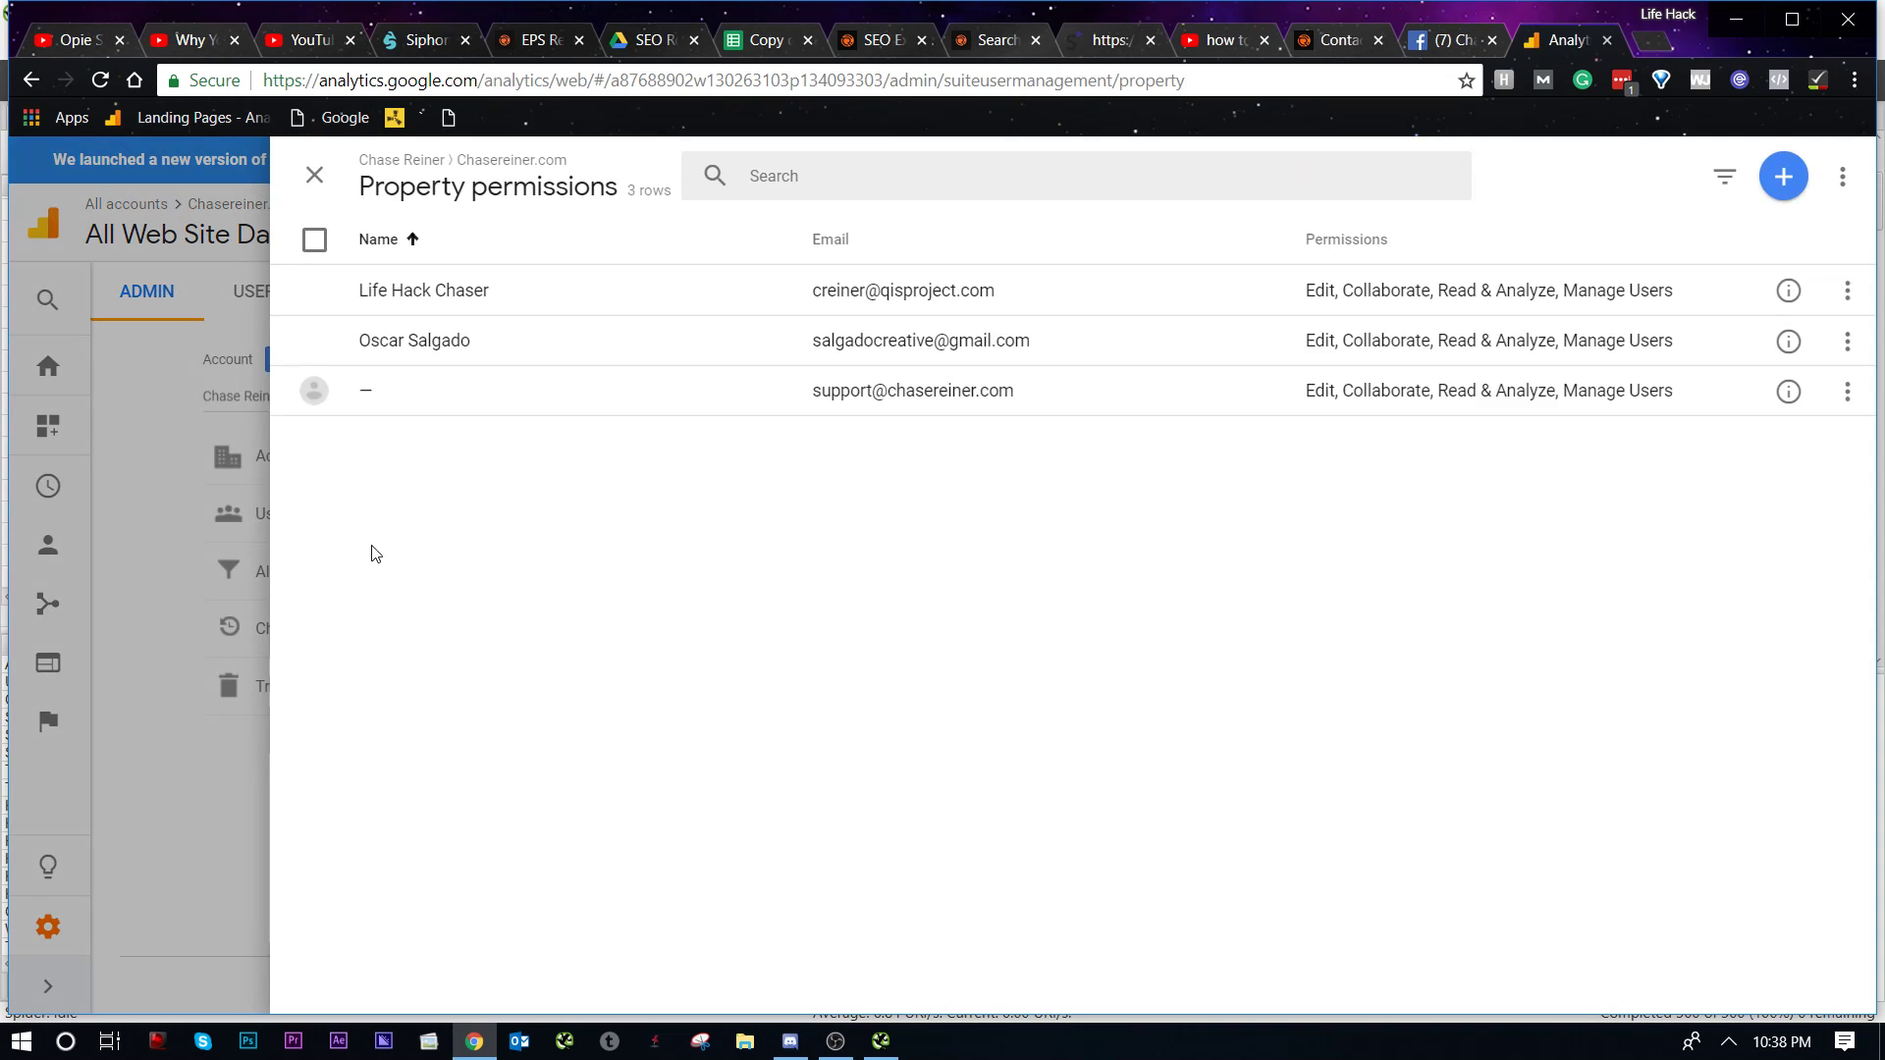
pyautogui.press('Escape')
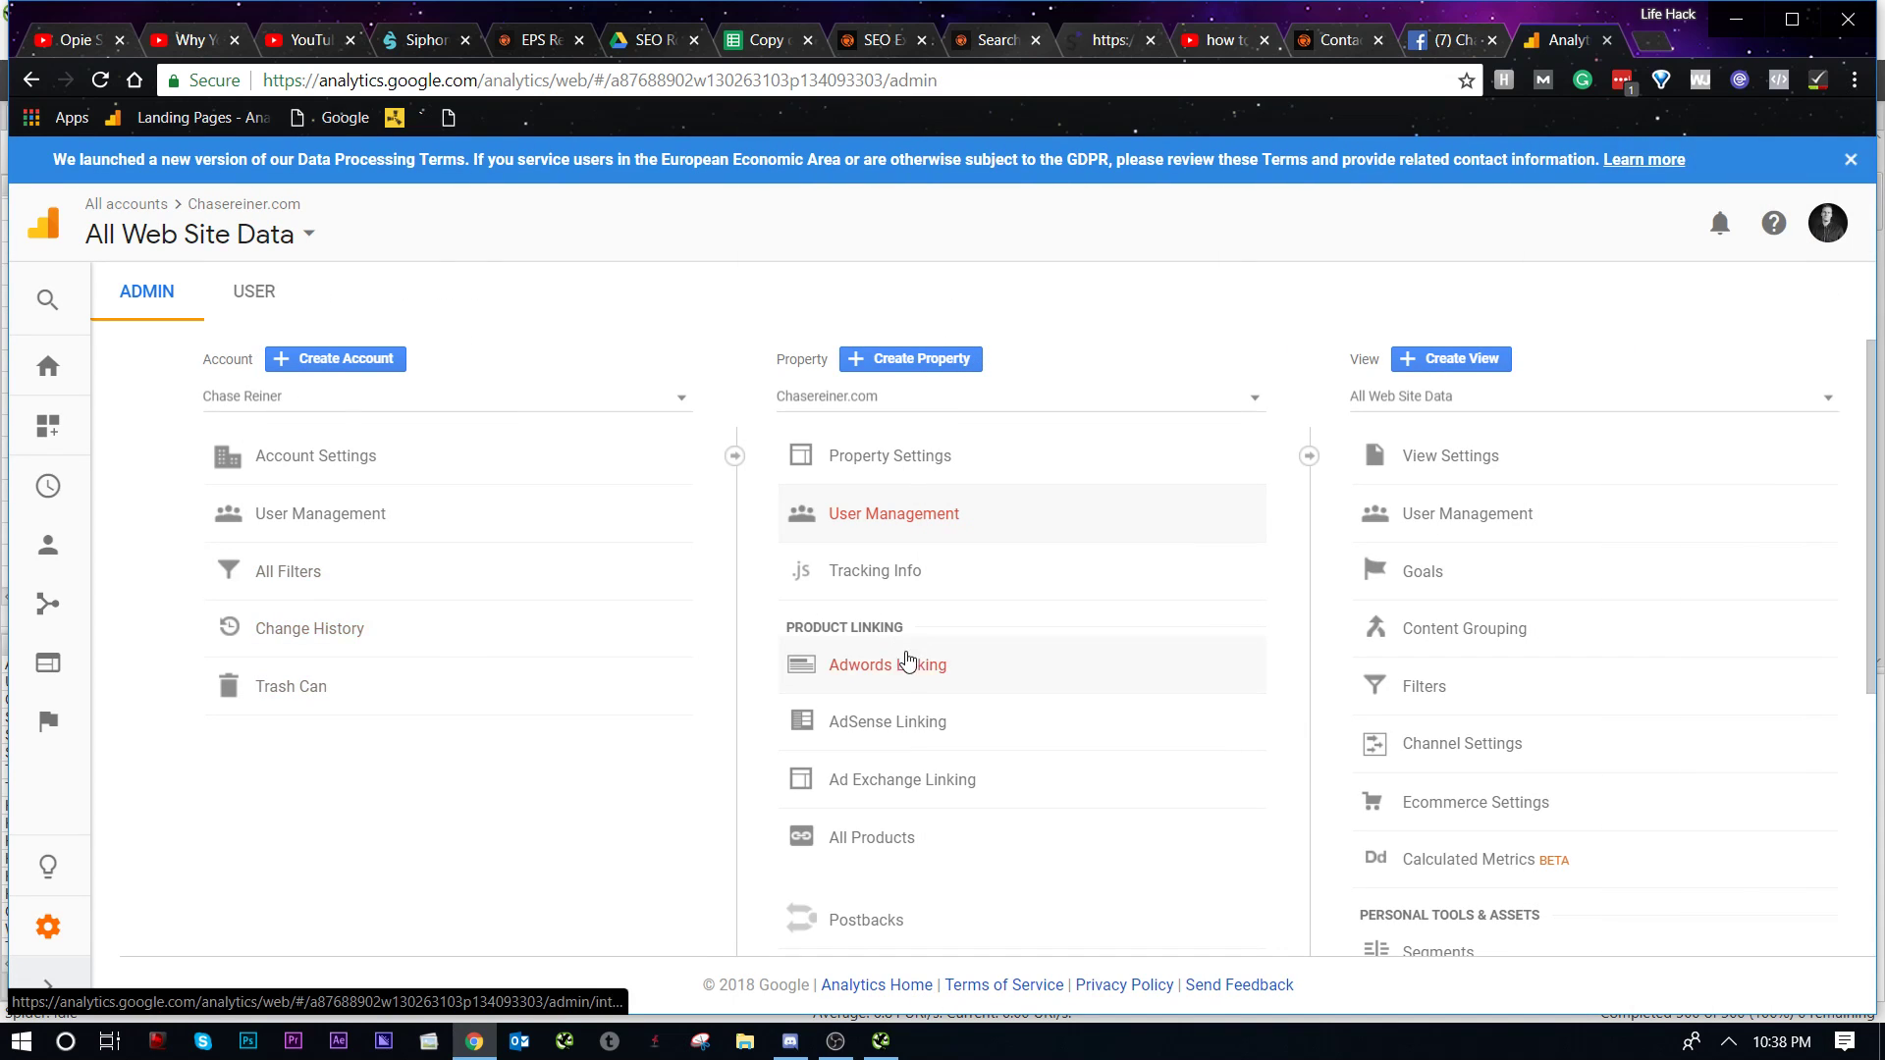
# Step: Check All Products and AdWords Linking, confirming AdWords and Search Console are linked
pyautogui.click(929, 852)
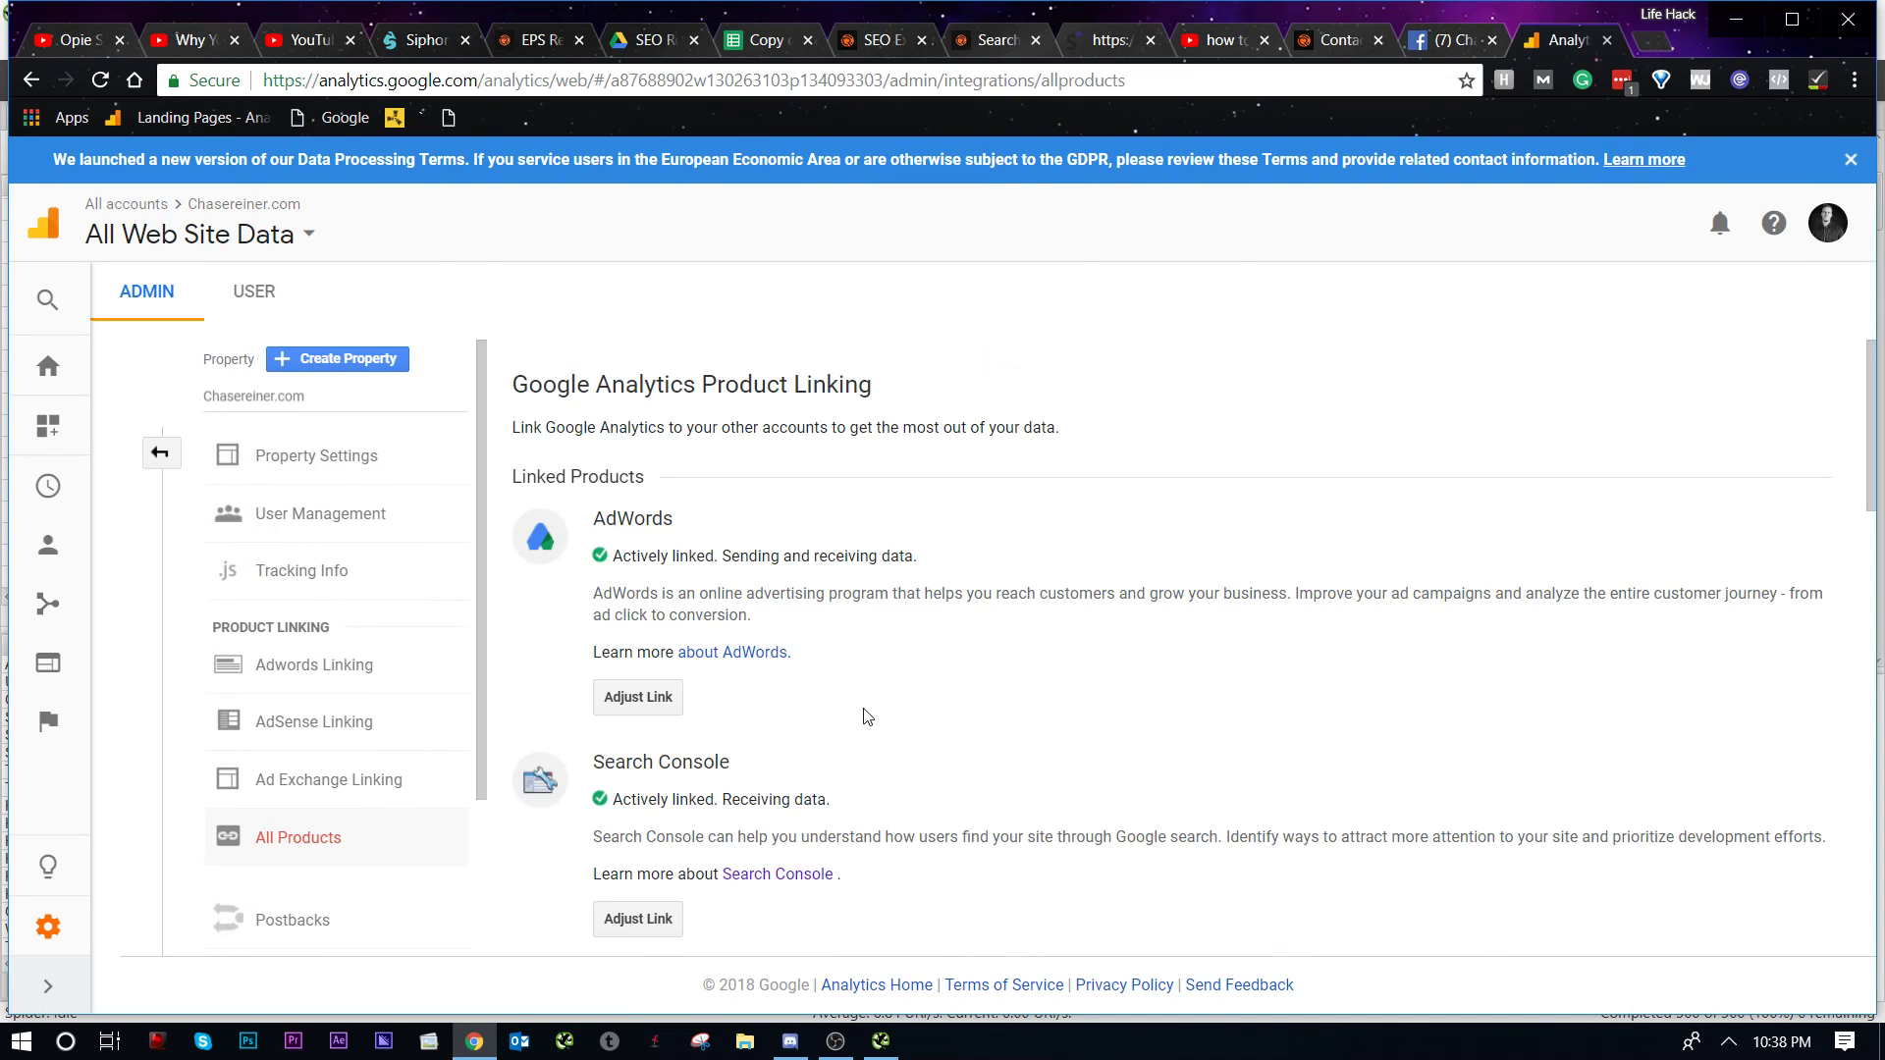
pyautogui.scroll(-10, 601, 677)
pyautogui.scroll(-5, 597, 661)
pyautogui.click(354, 659)
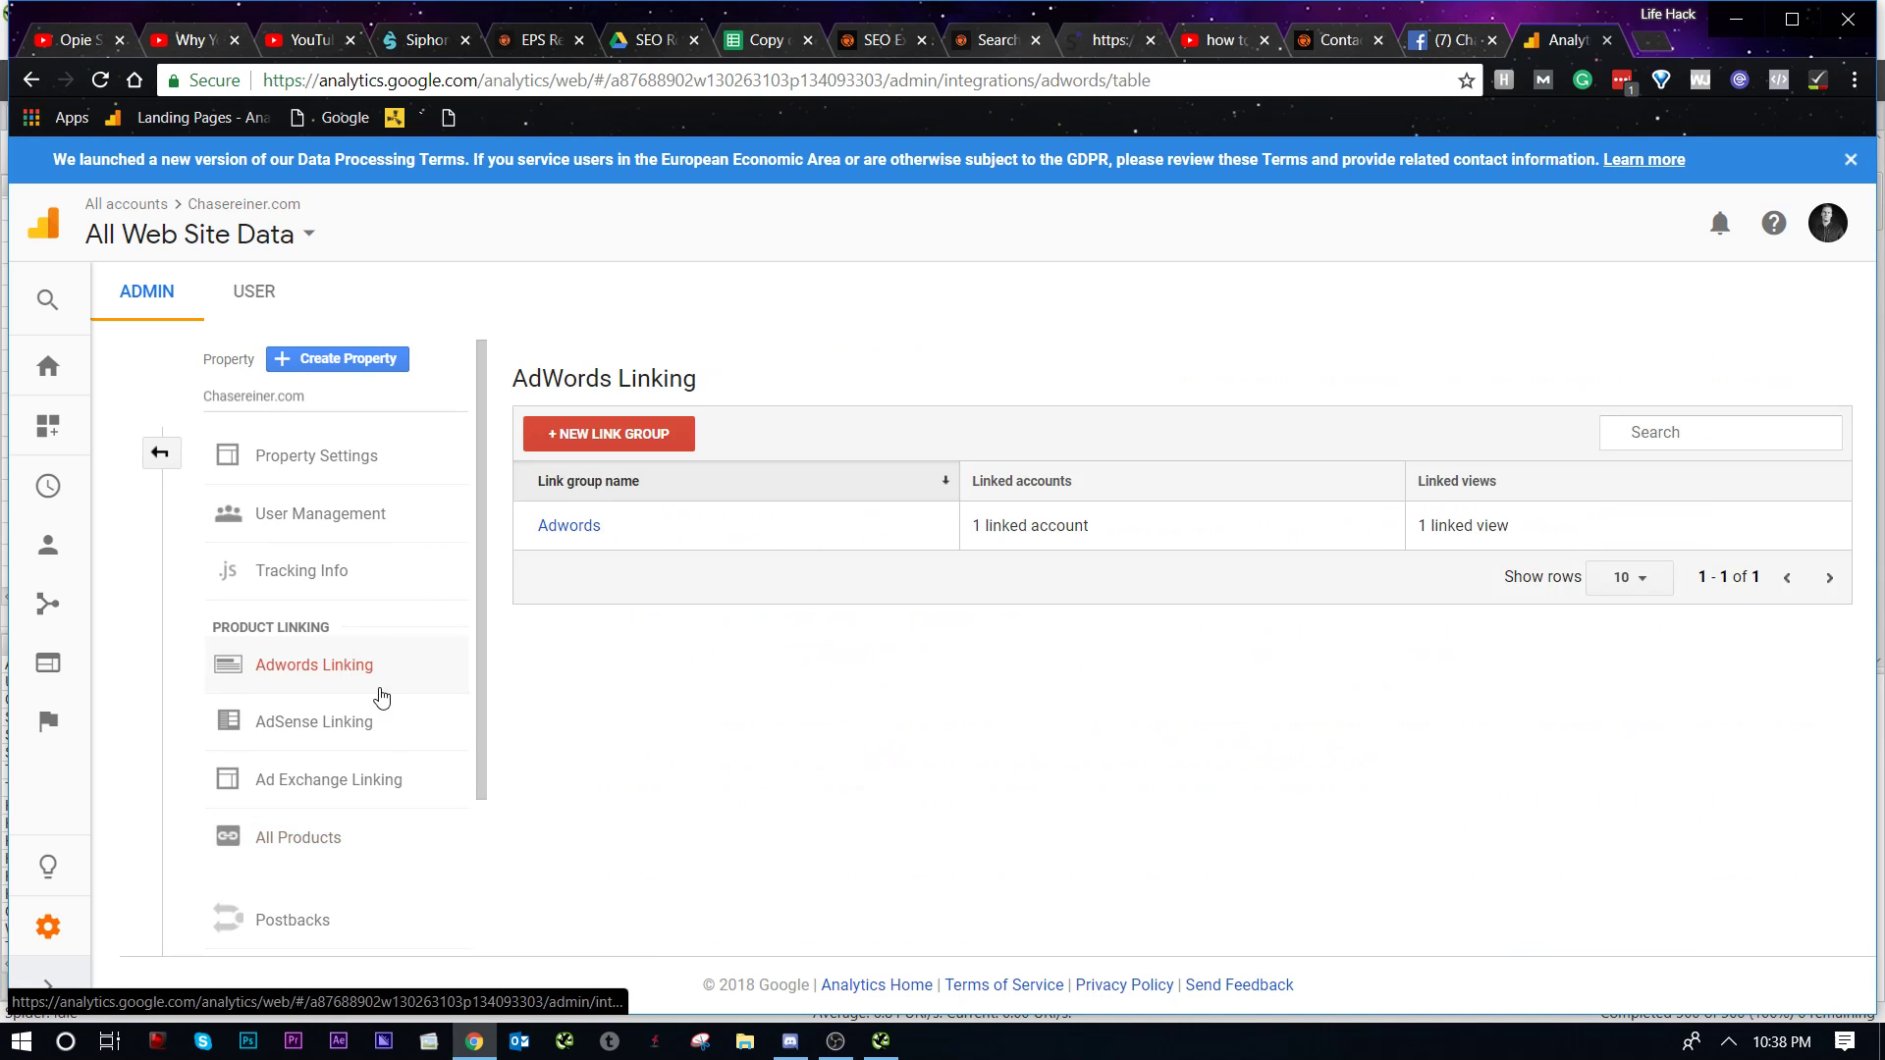
pyautogui.click(160, 453)
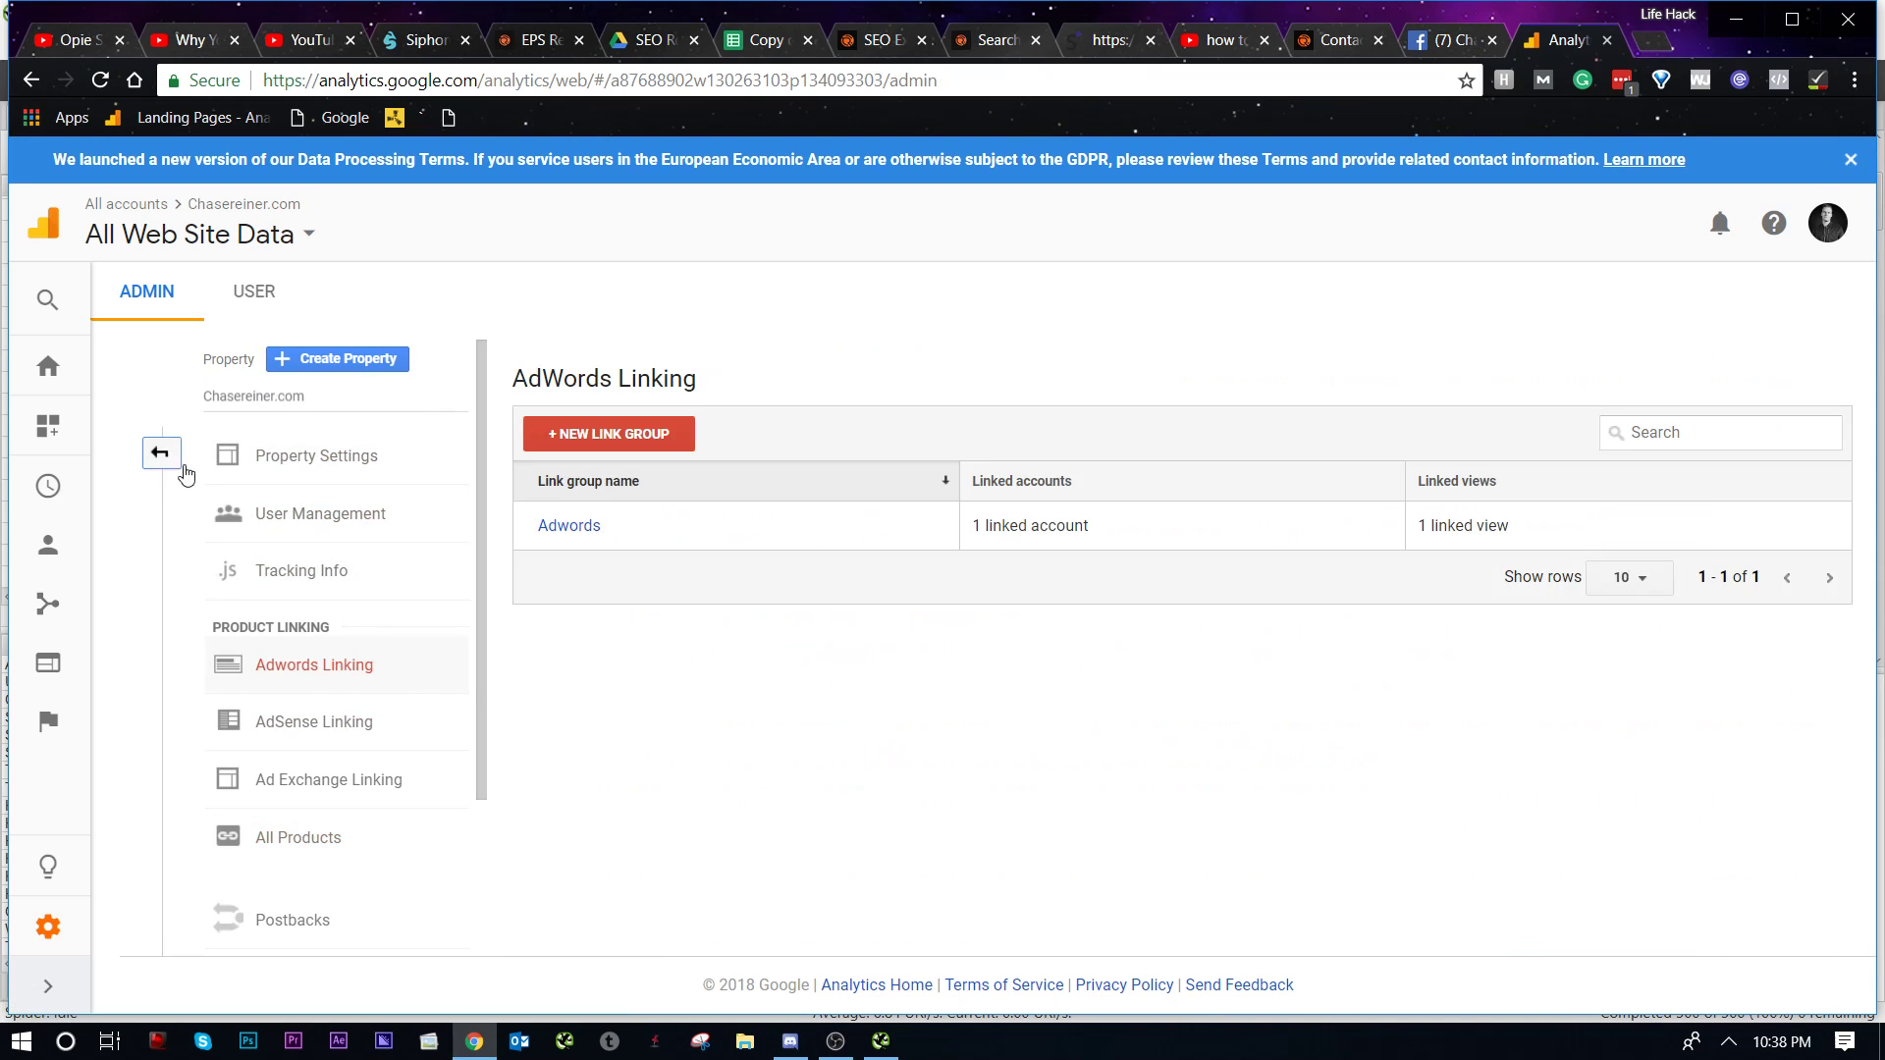
pyautogui.scroll(-5, 950, 664)
pyautogui.scroll(4, 950, 664)
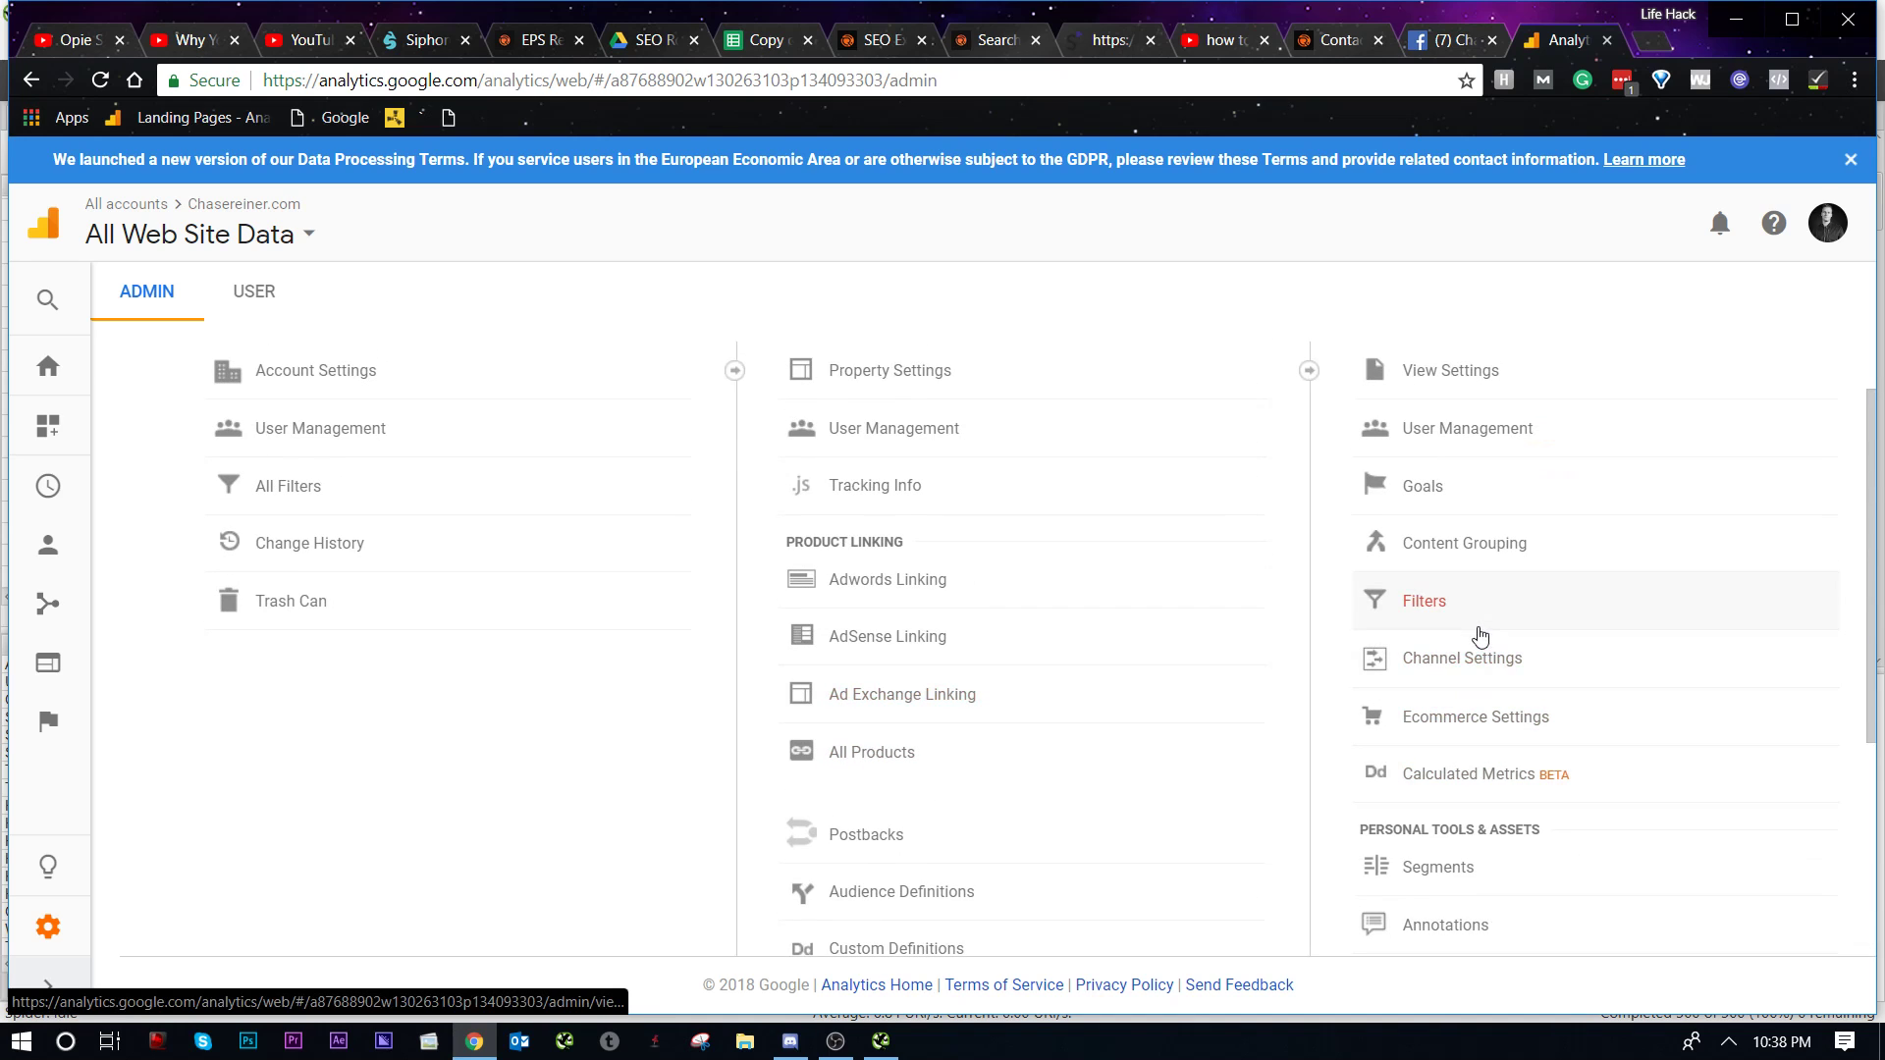
pyautogui.scroll(-4, 1473, 707)
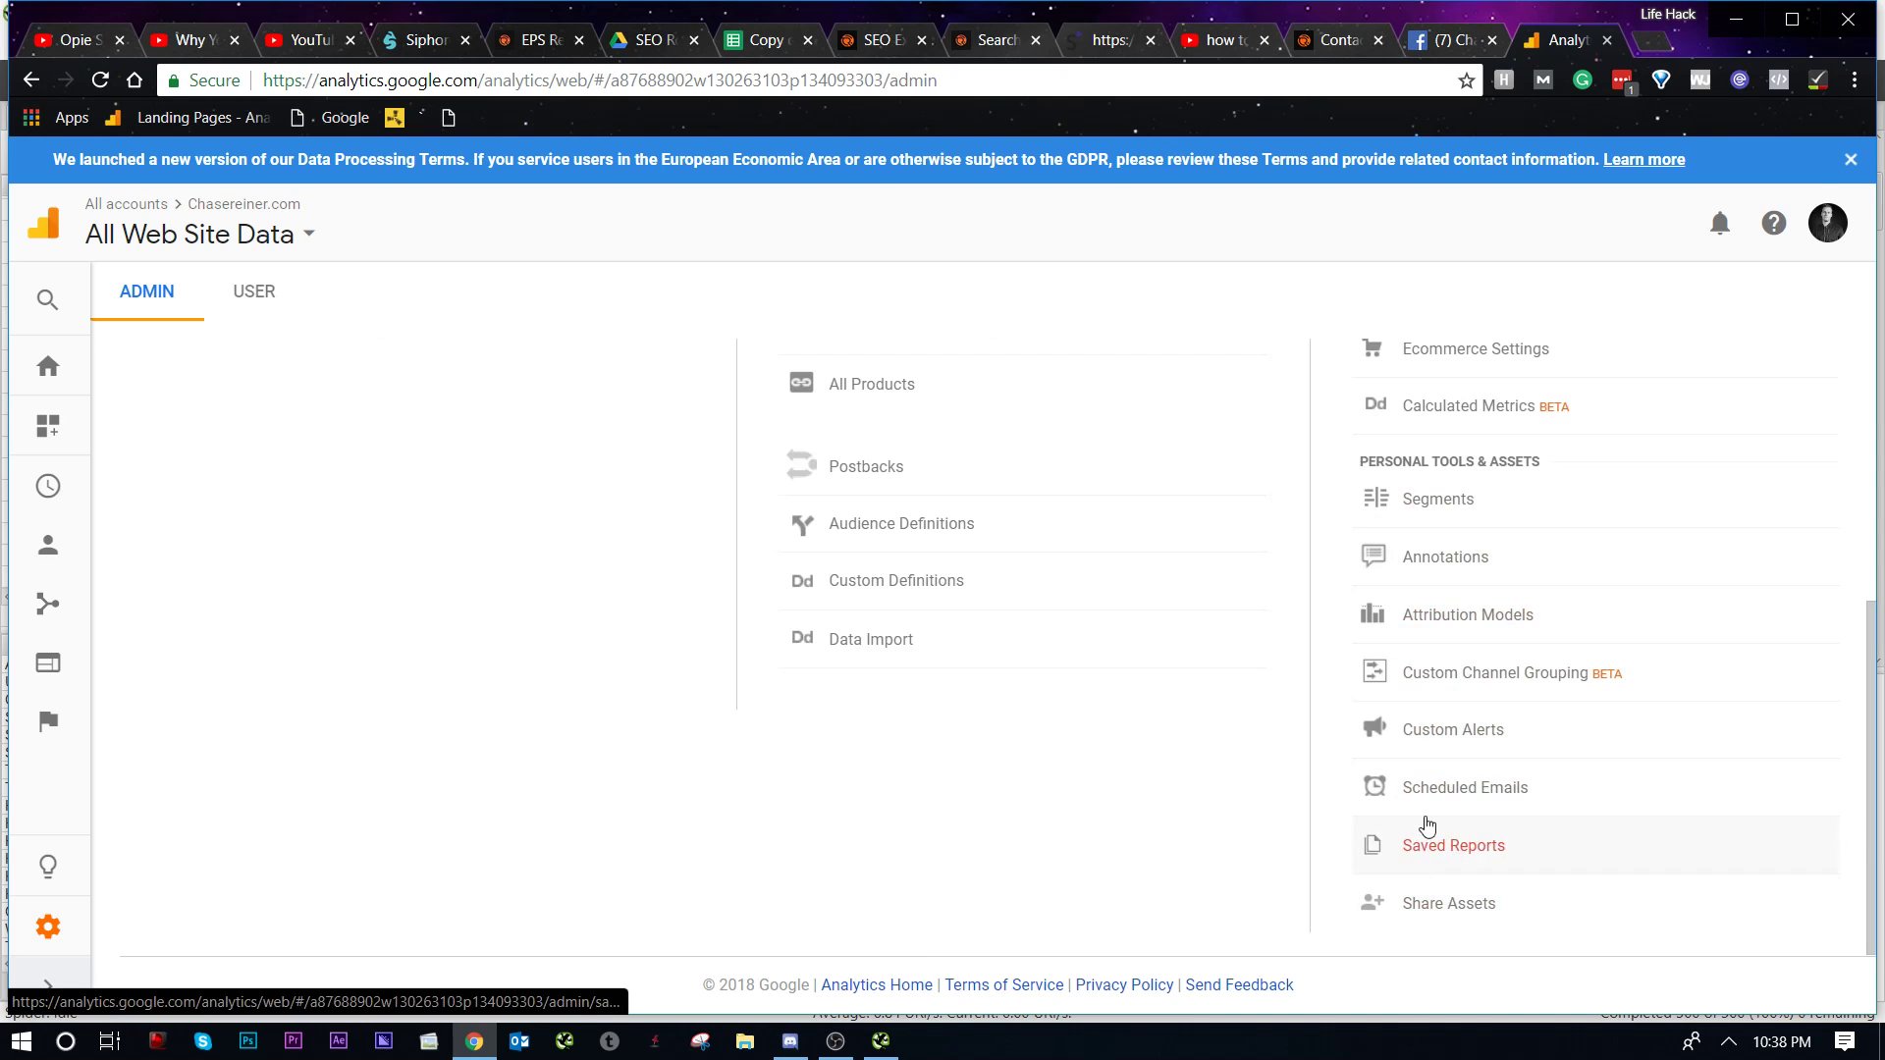
pyautogui.scroll(3, 1428, 821)
# Step: On the Let's Talk contact page, replace '/contact/' in the address with '%=s'
pyautogui.click(1315, 47)
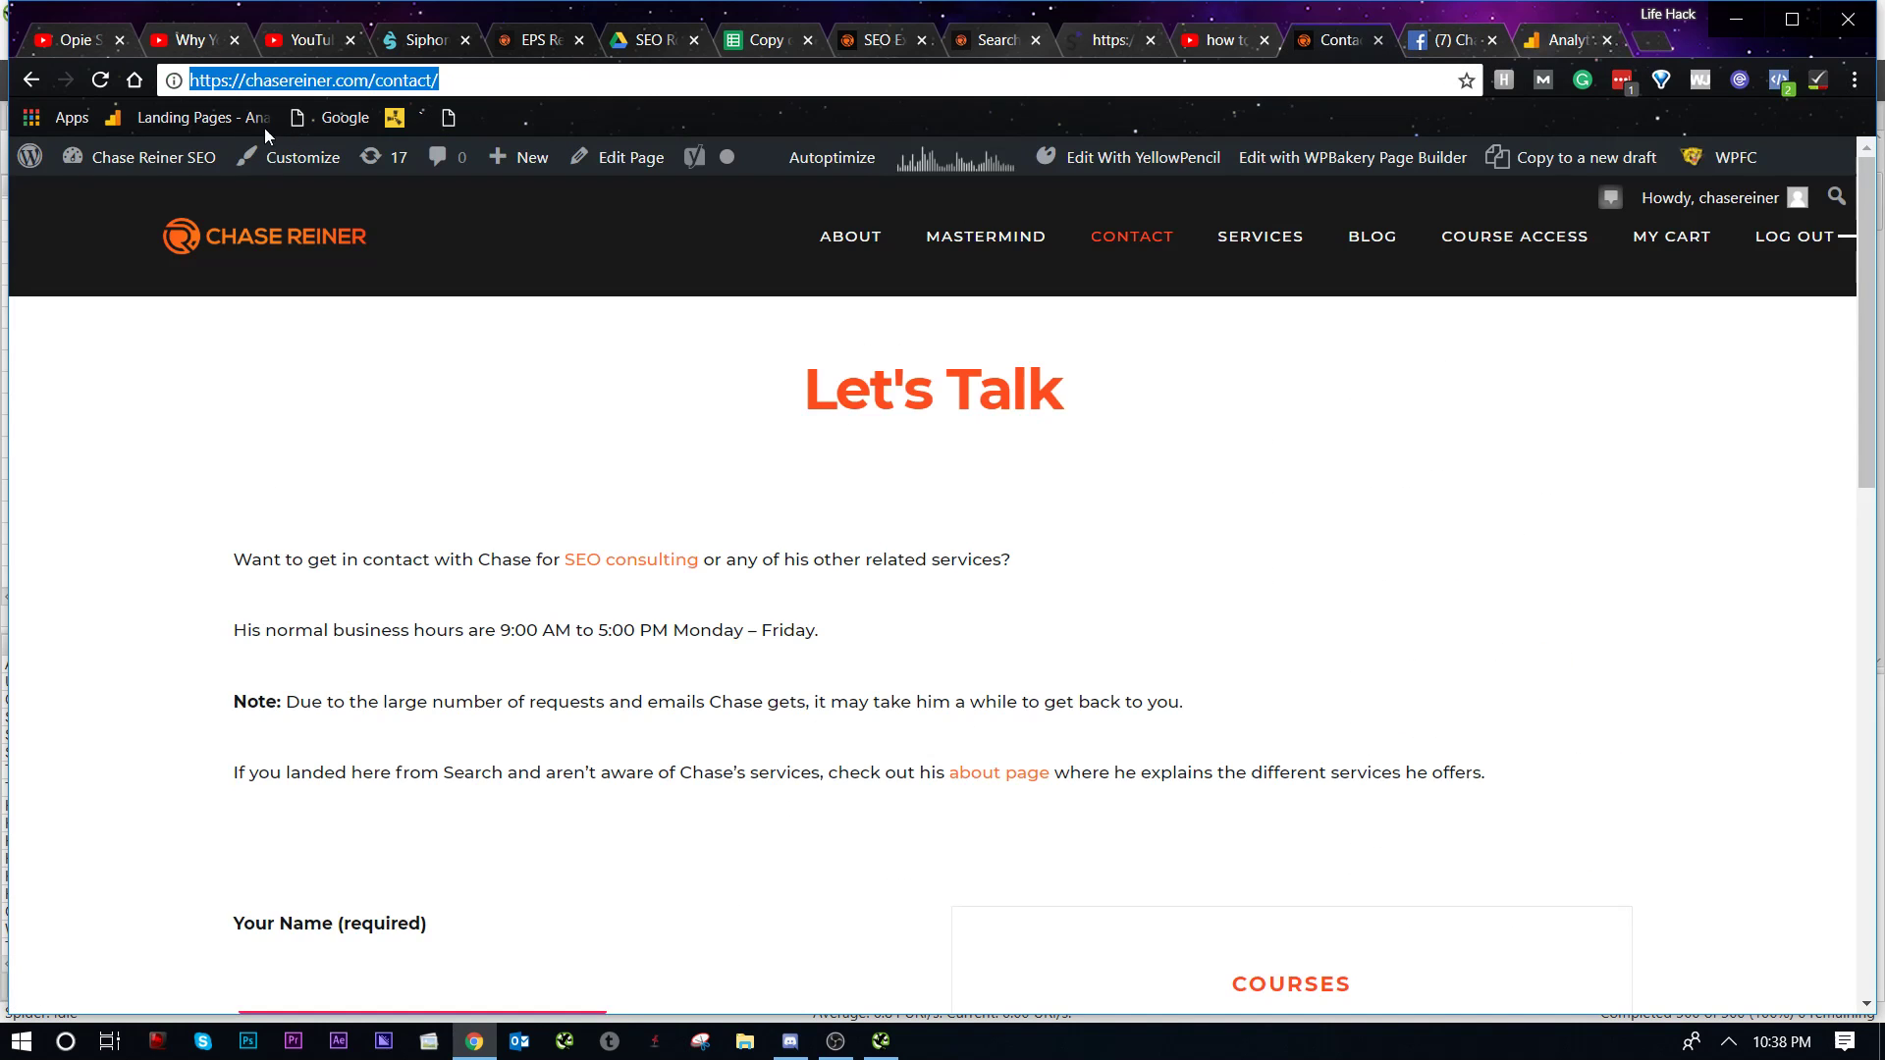
pyautogui.click(536, 81)
pyautogui.moveTo(536, 81); pyautogui.dragTo(356, 76)
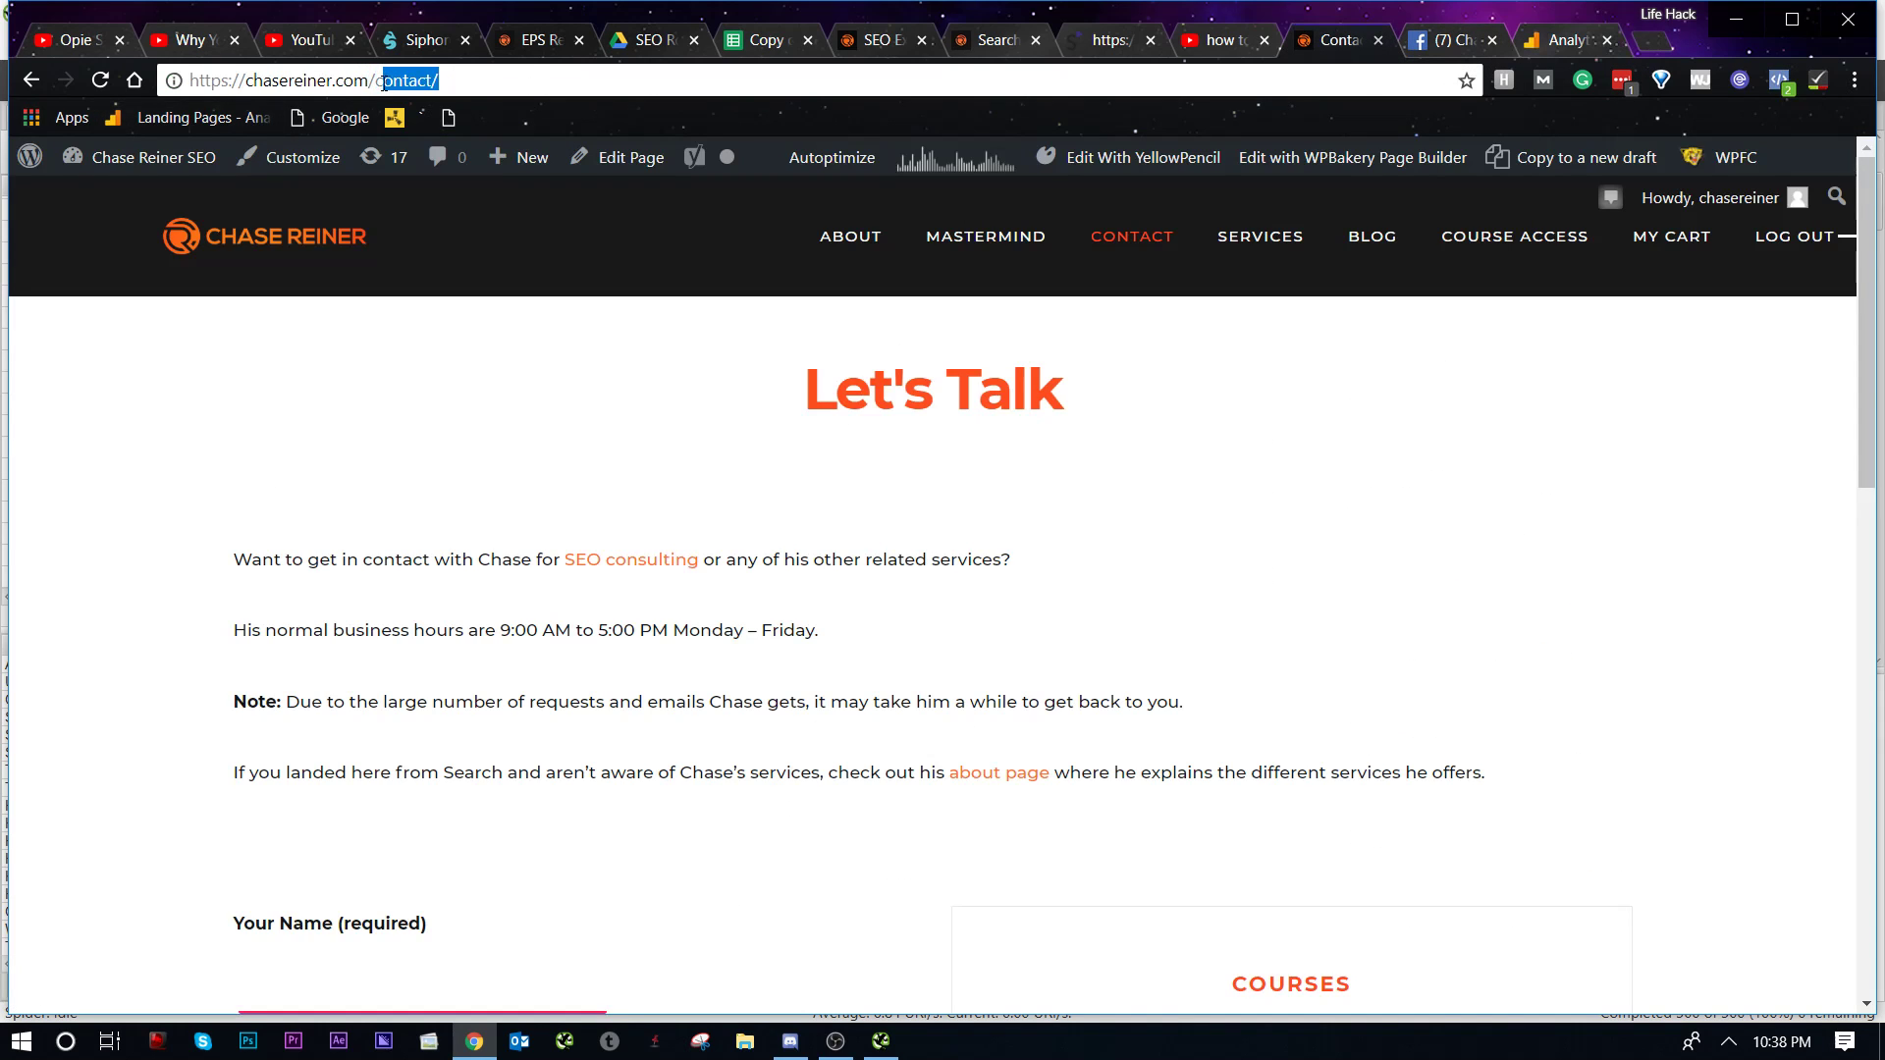
pyautogui.press('BackSpace')
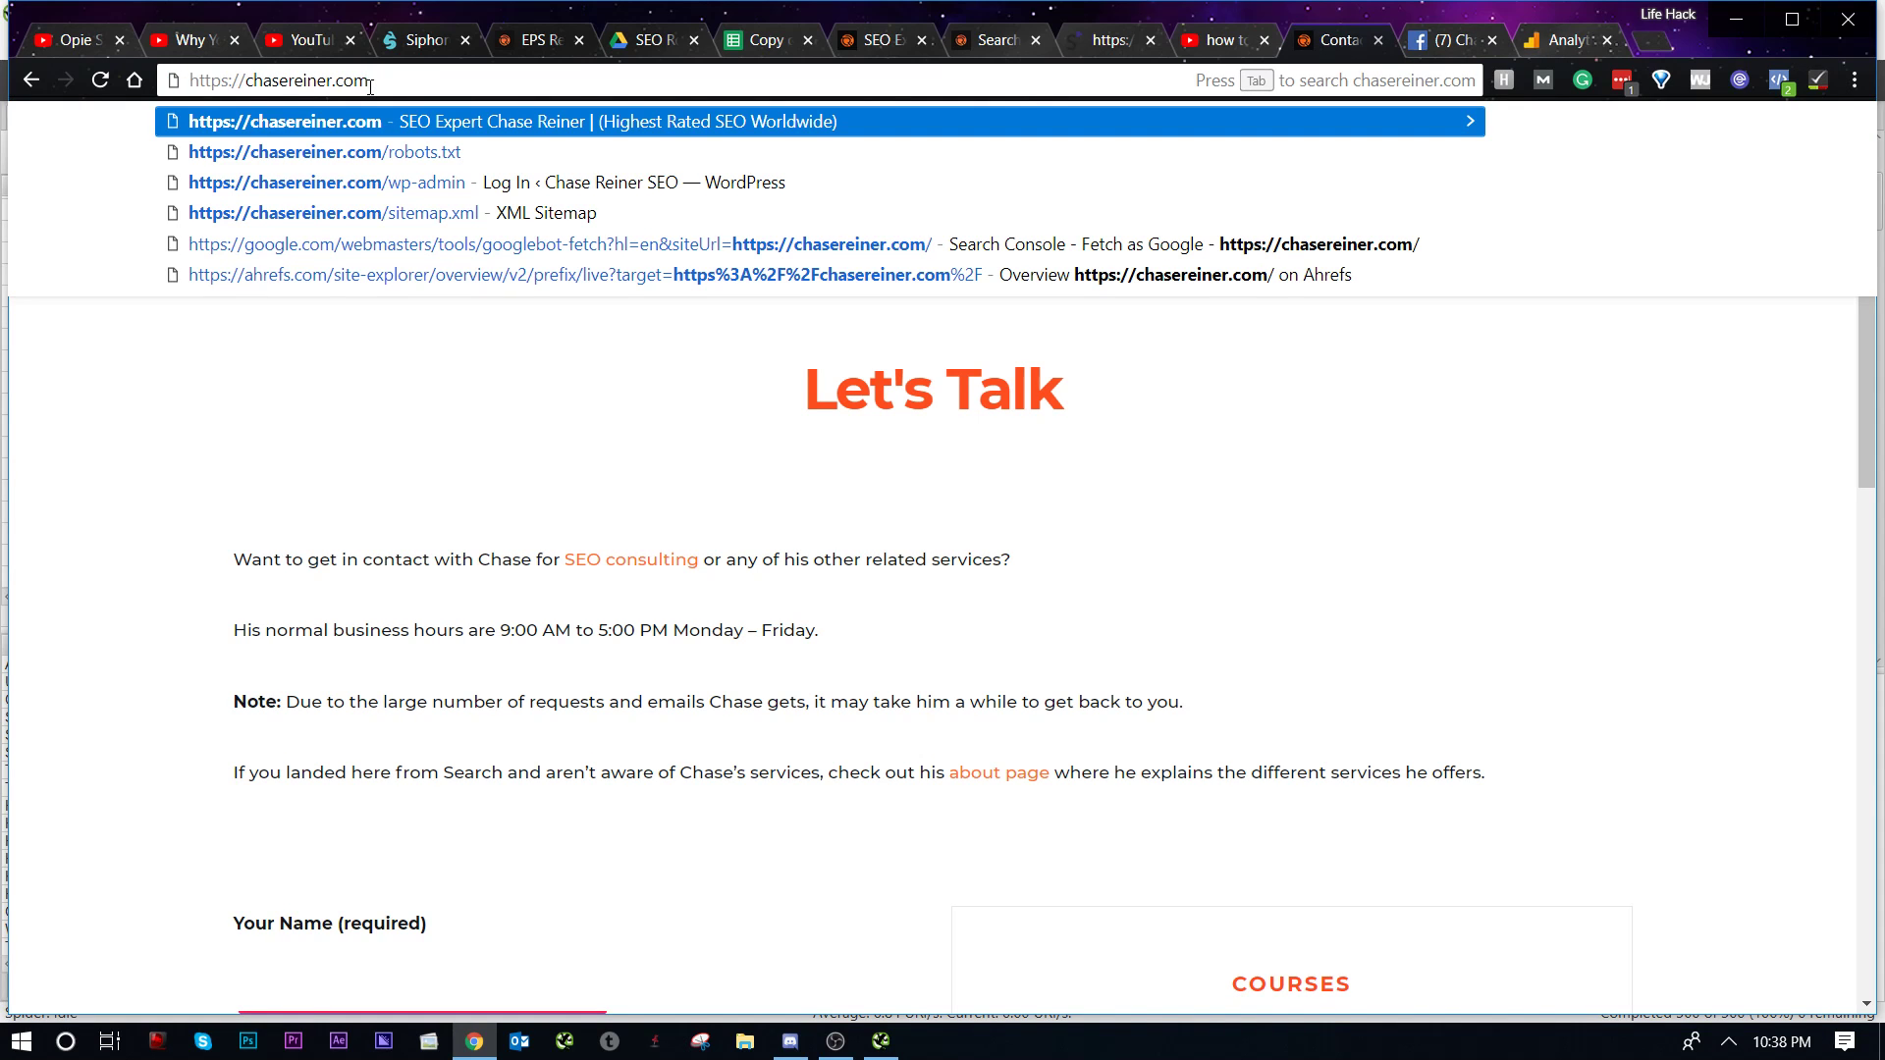
pyautogui.write('%')
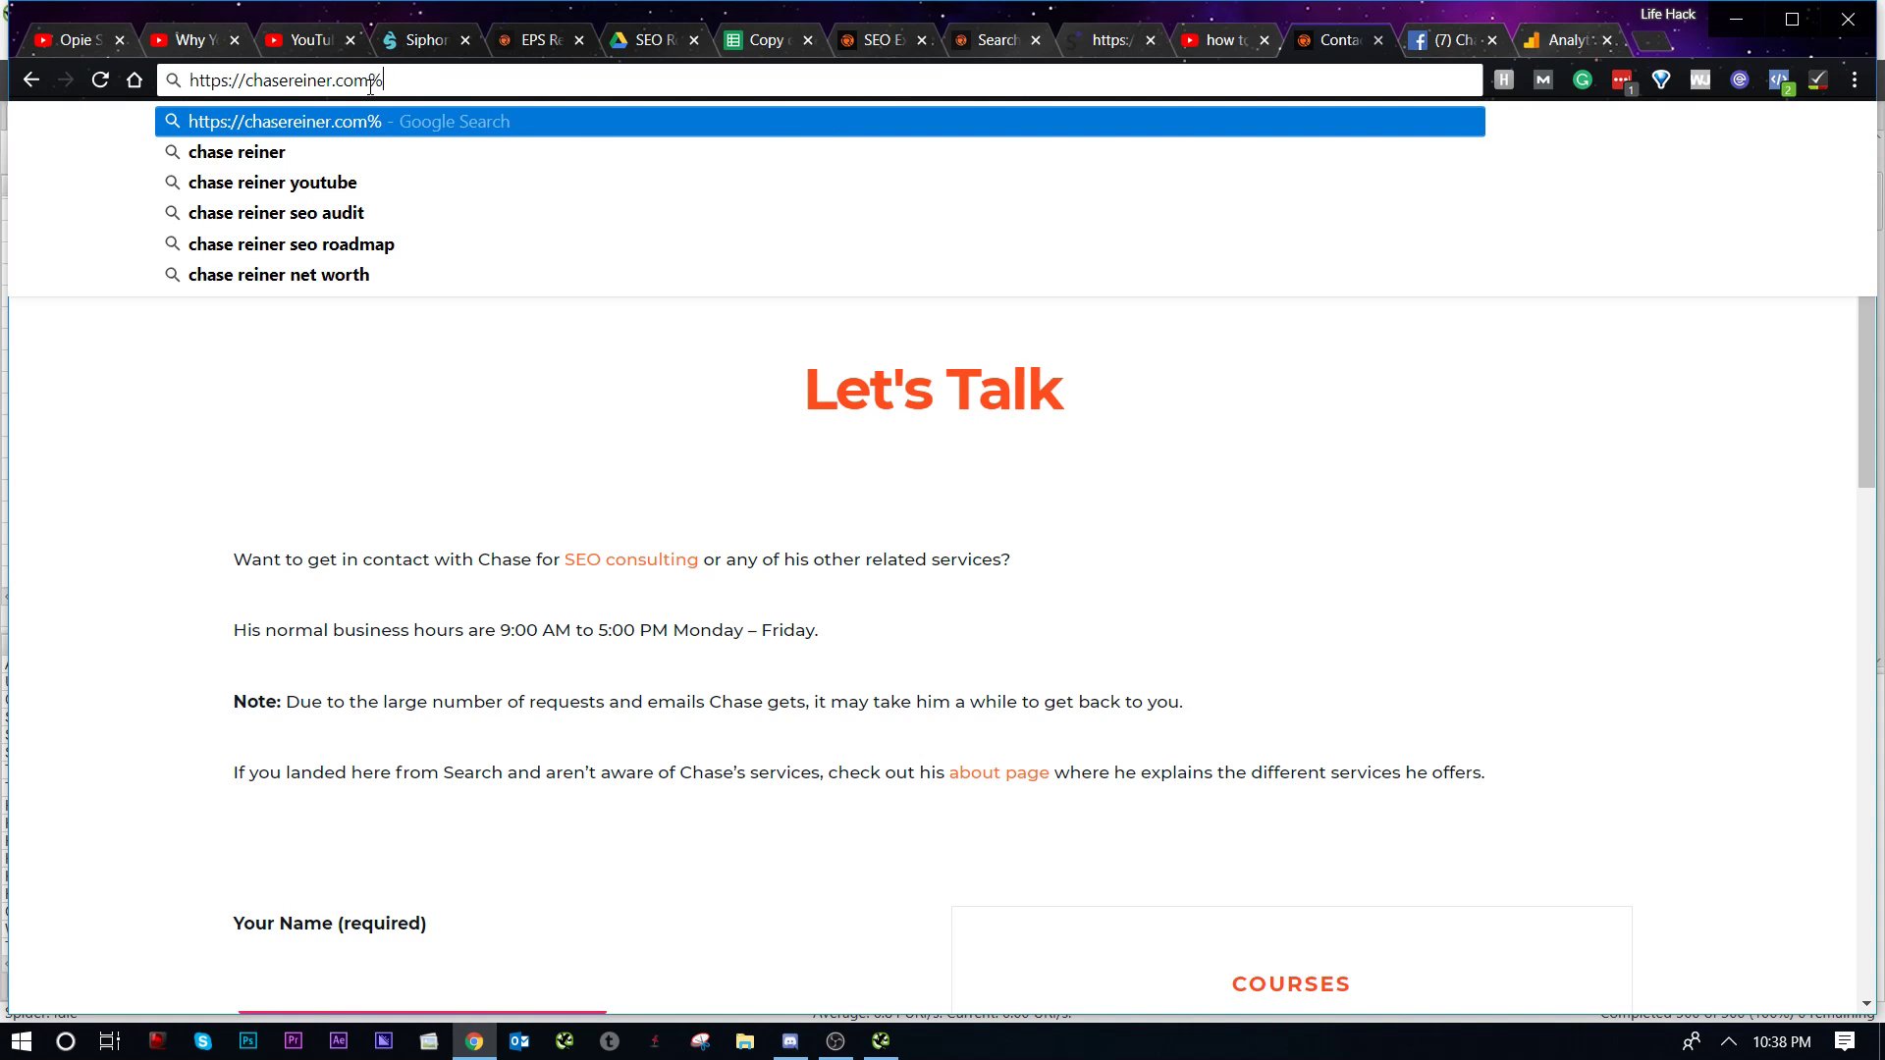
pyautogui.write('=s')
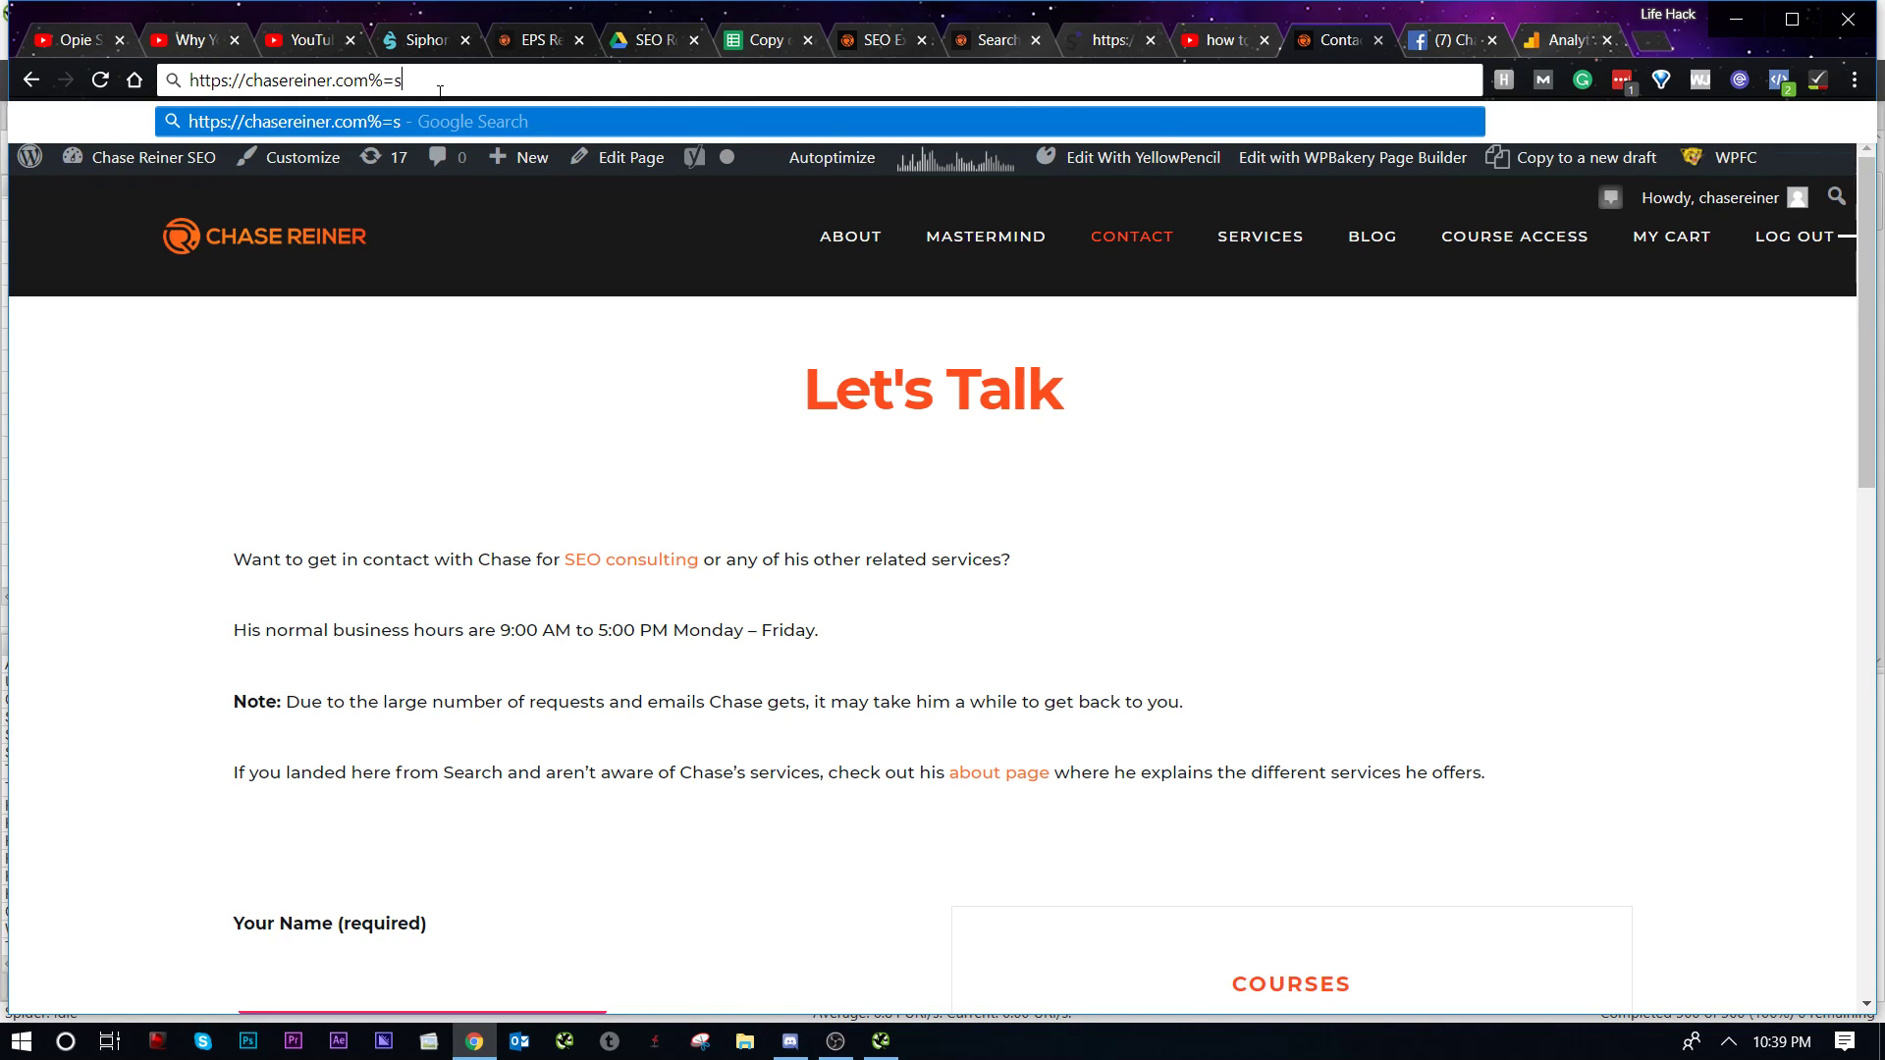
# Step: Reopen Chasereiner.com Property Settings, review them, and cancel without saving
pyautogui.click(1570, 39)
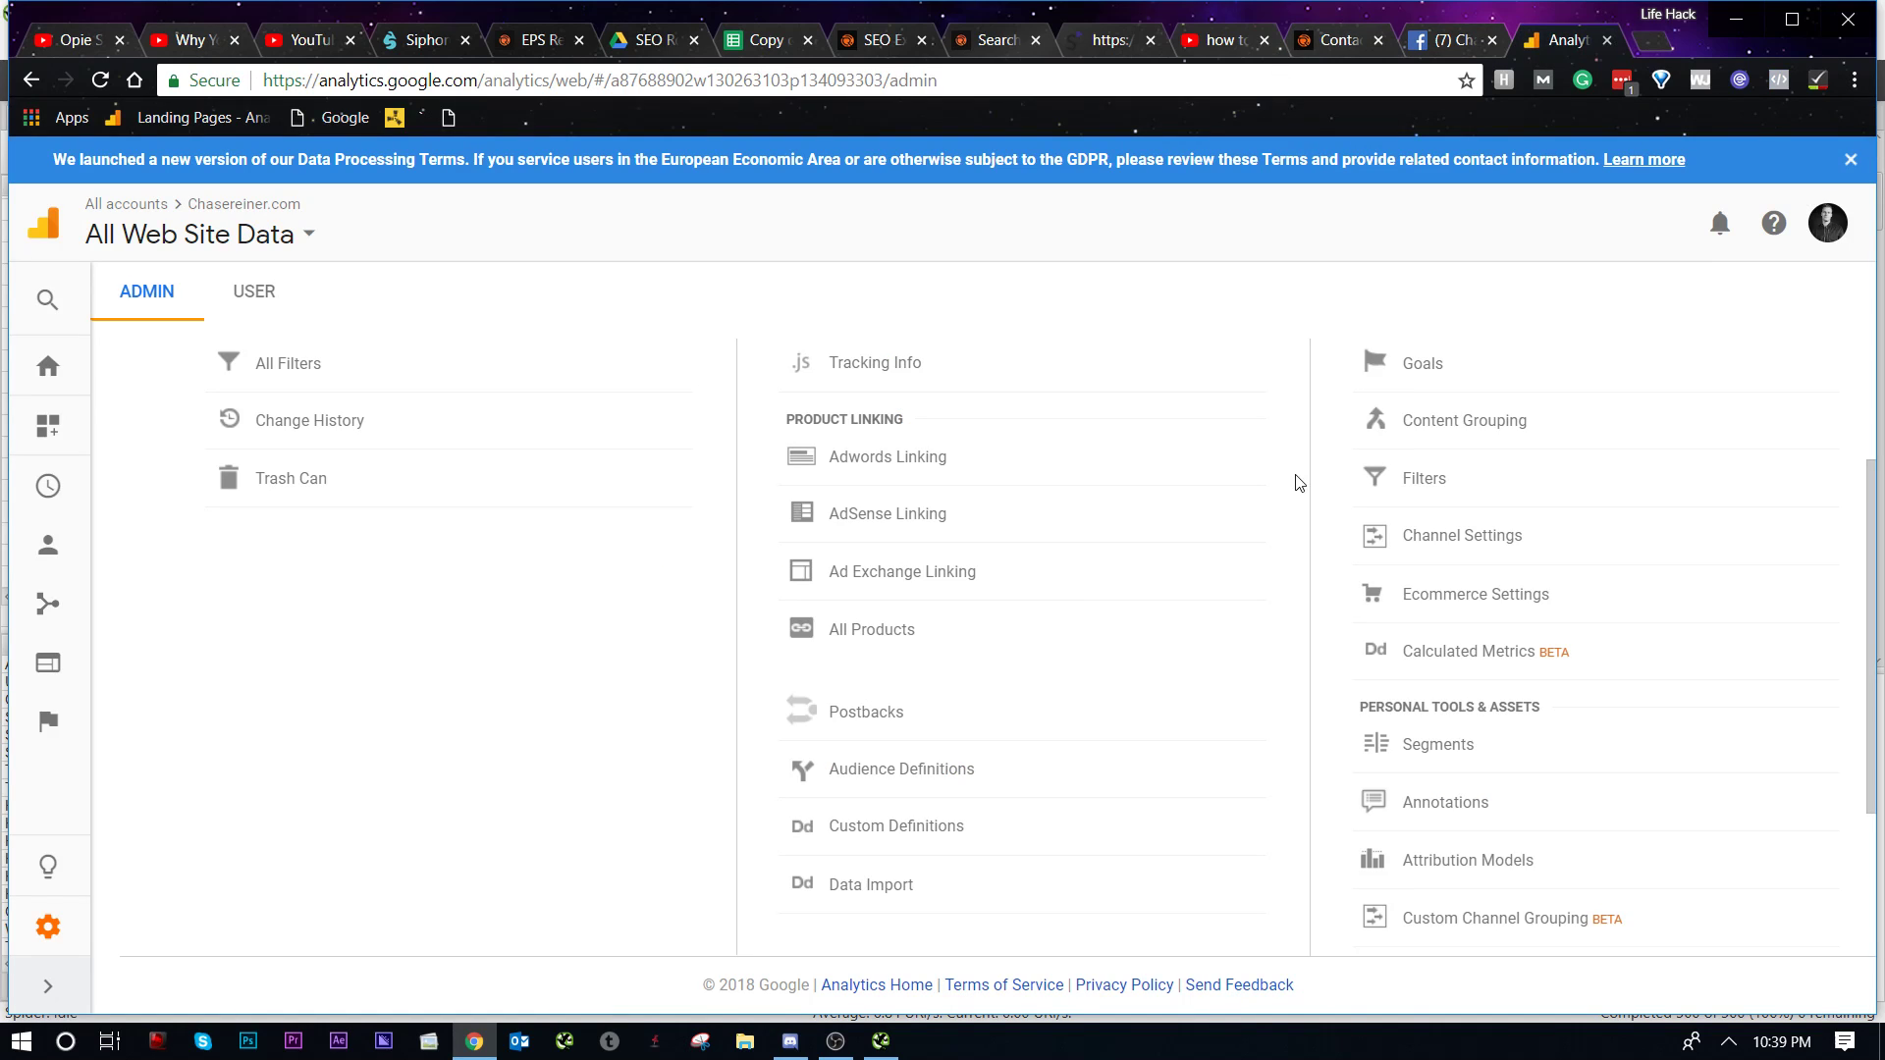
pyautogui.scroll(3, 1050, 834)
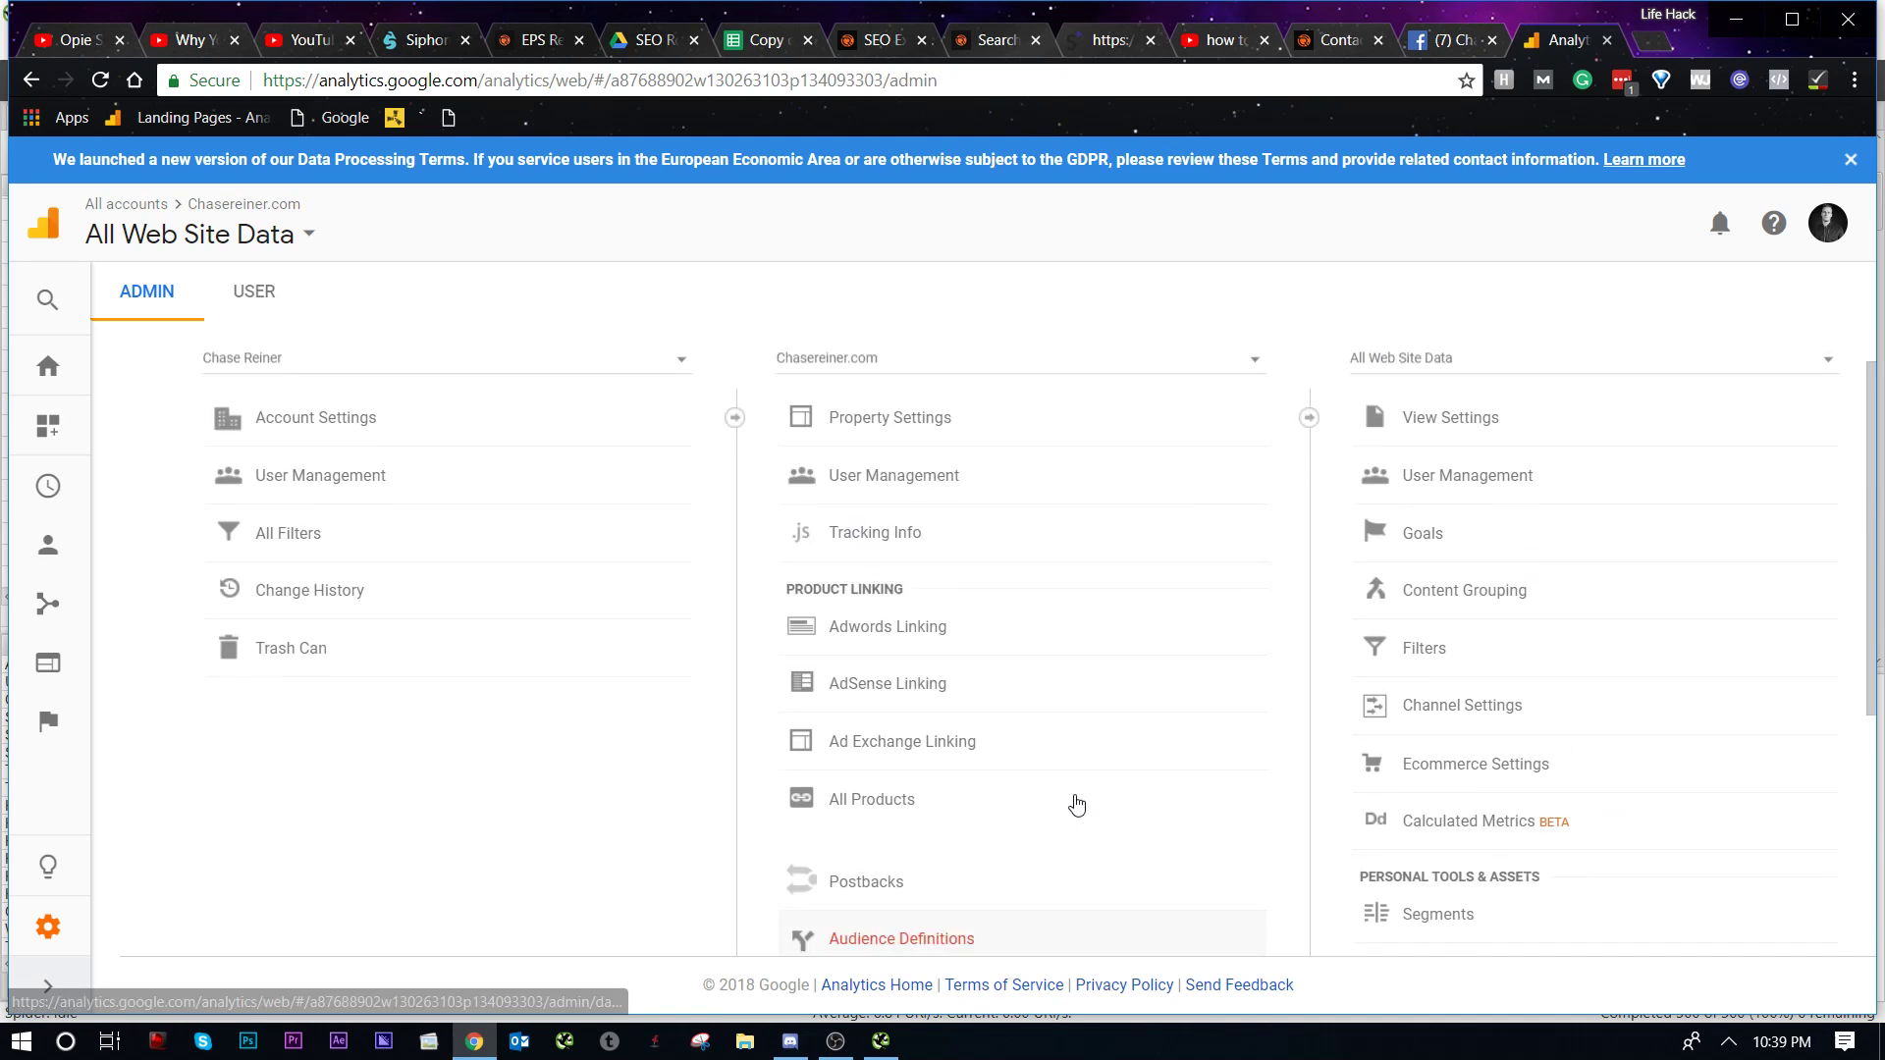
pyautogui.click(950, 477)
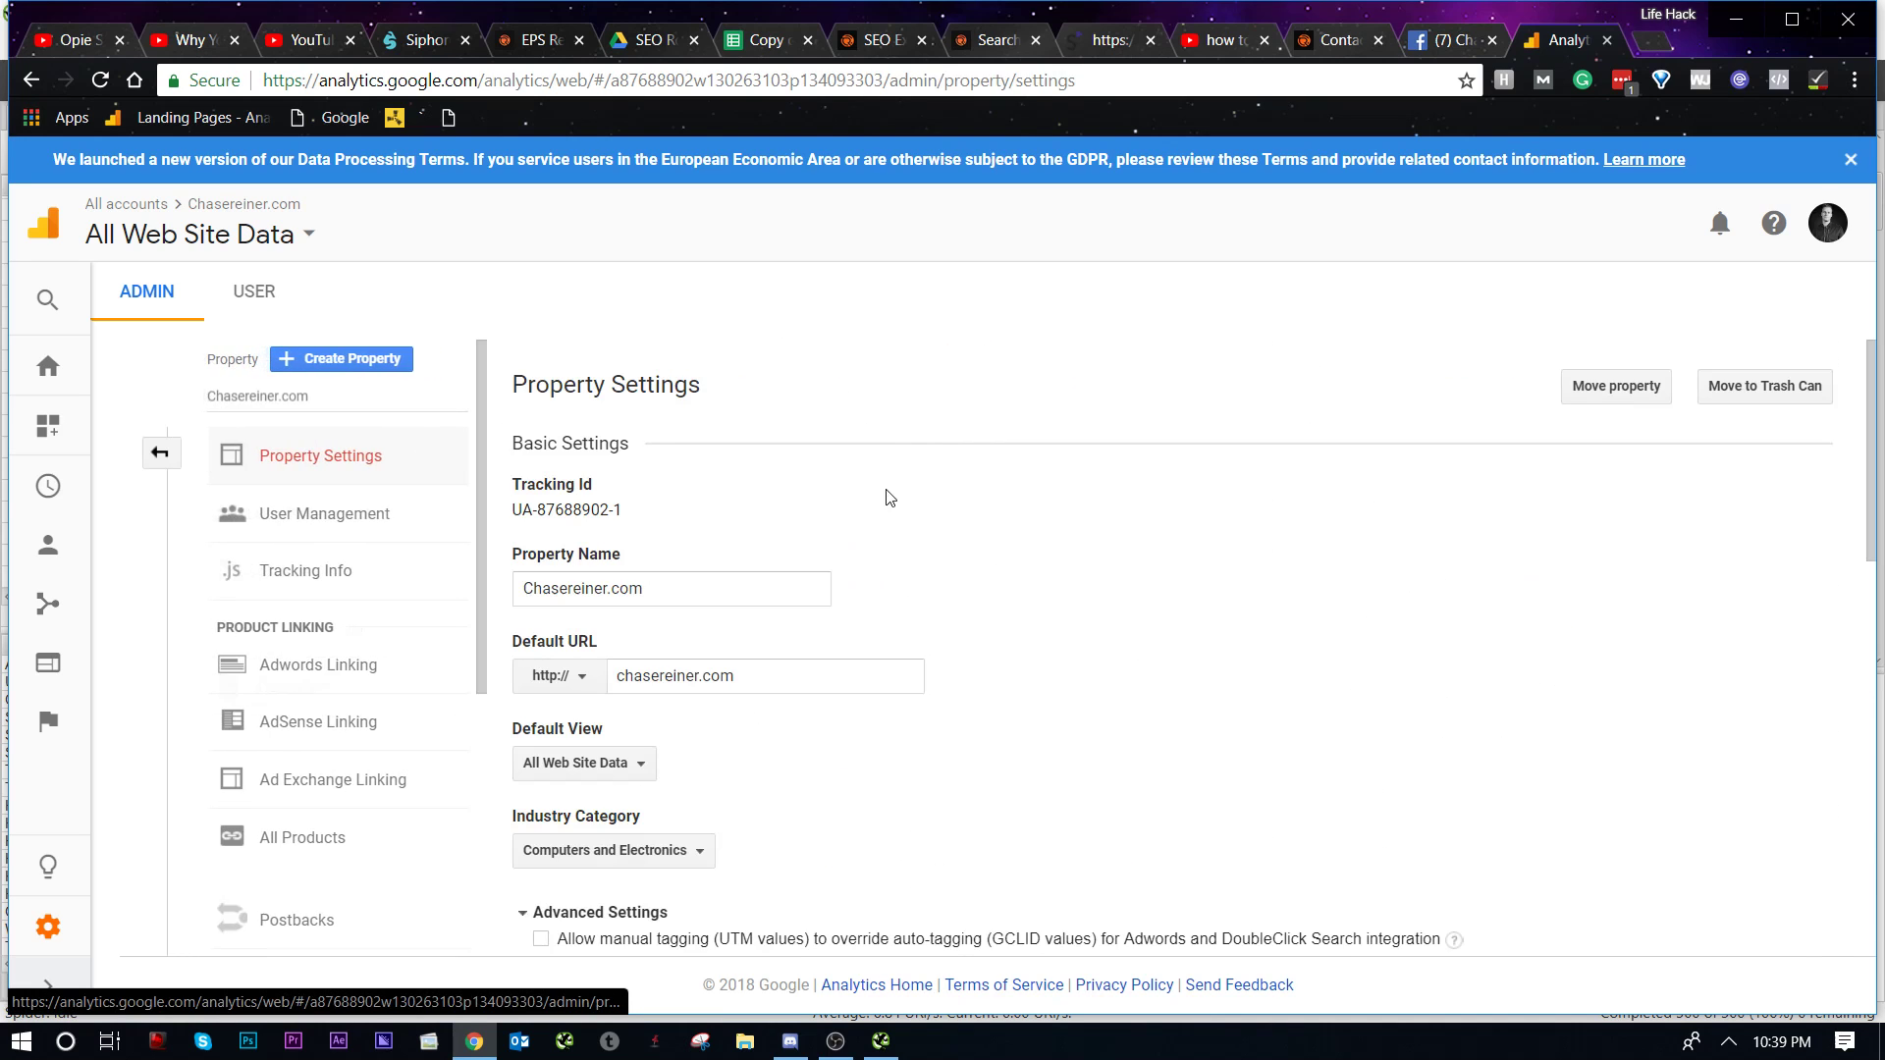
pyautogui.scroll(-5, 917, 539)
pyautogui.scroll(2, 933, 546)
pyautogui.scroll(-8, 933, 545)
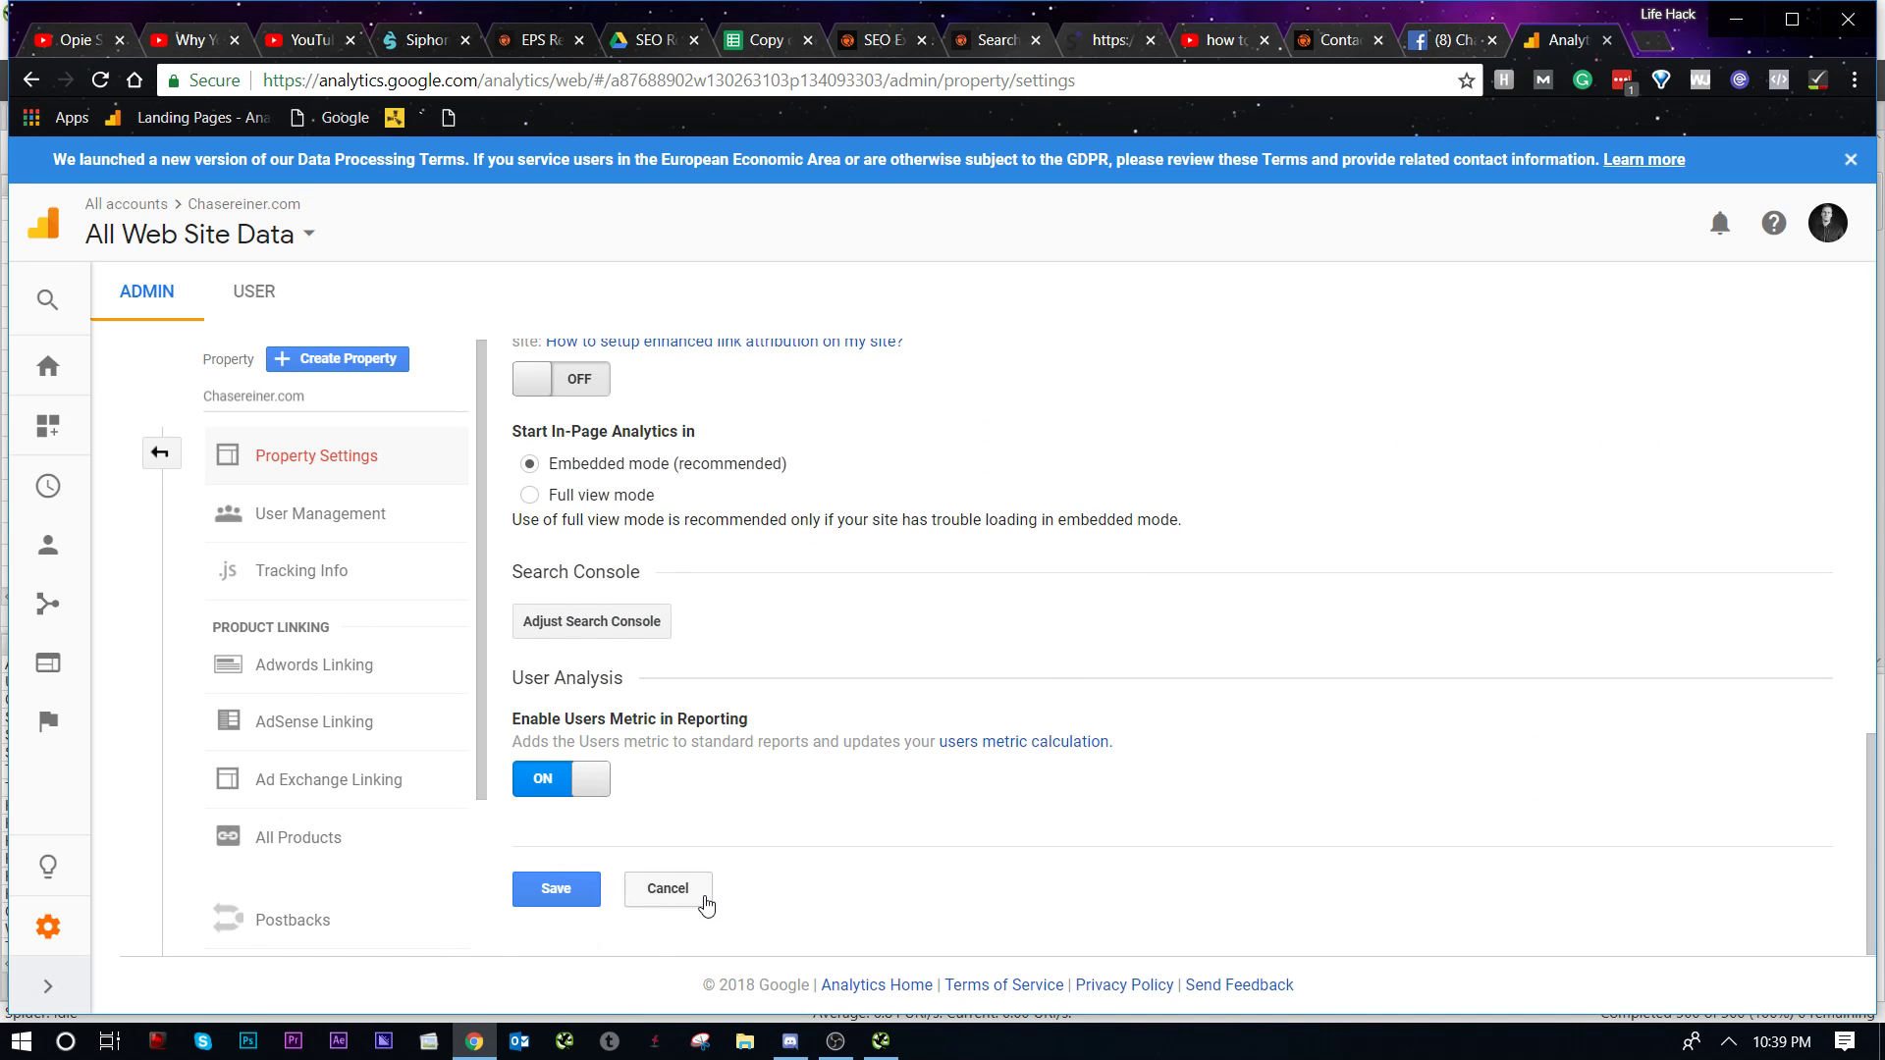
pyautogui.click(667, 889)
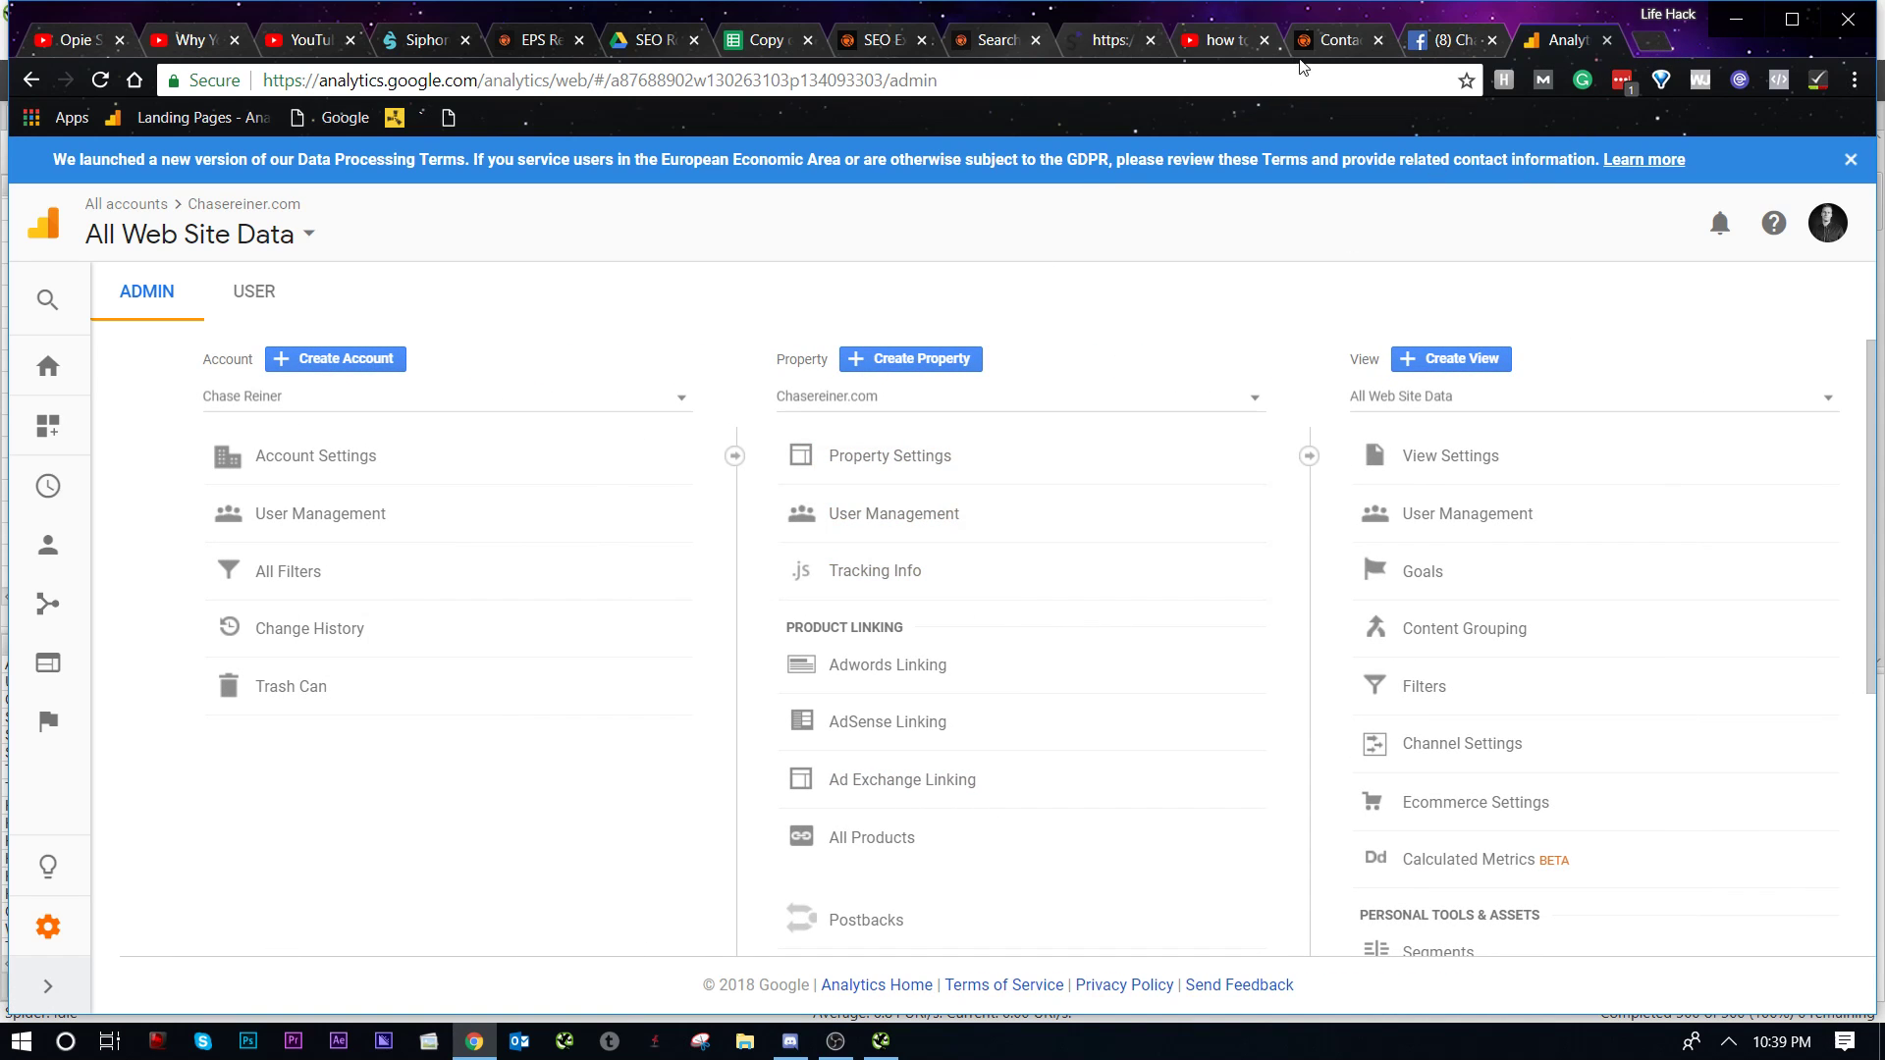
# Step: Select the Let's Talk heading on the contact page, then go back to Analytics Admin
pyautogui.click(1333, 40)
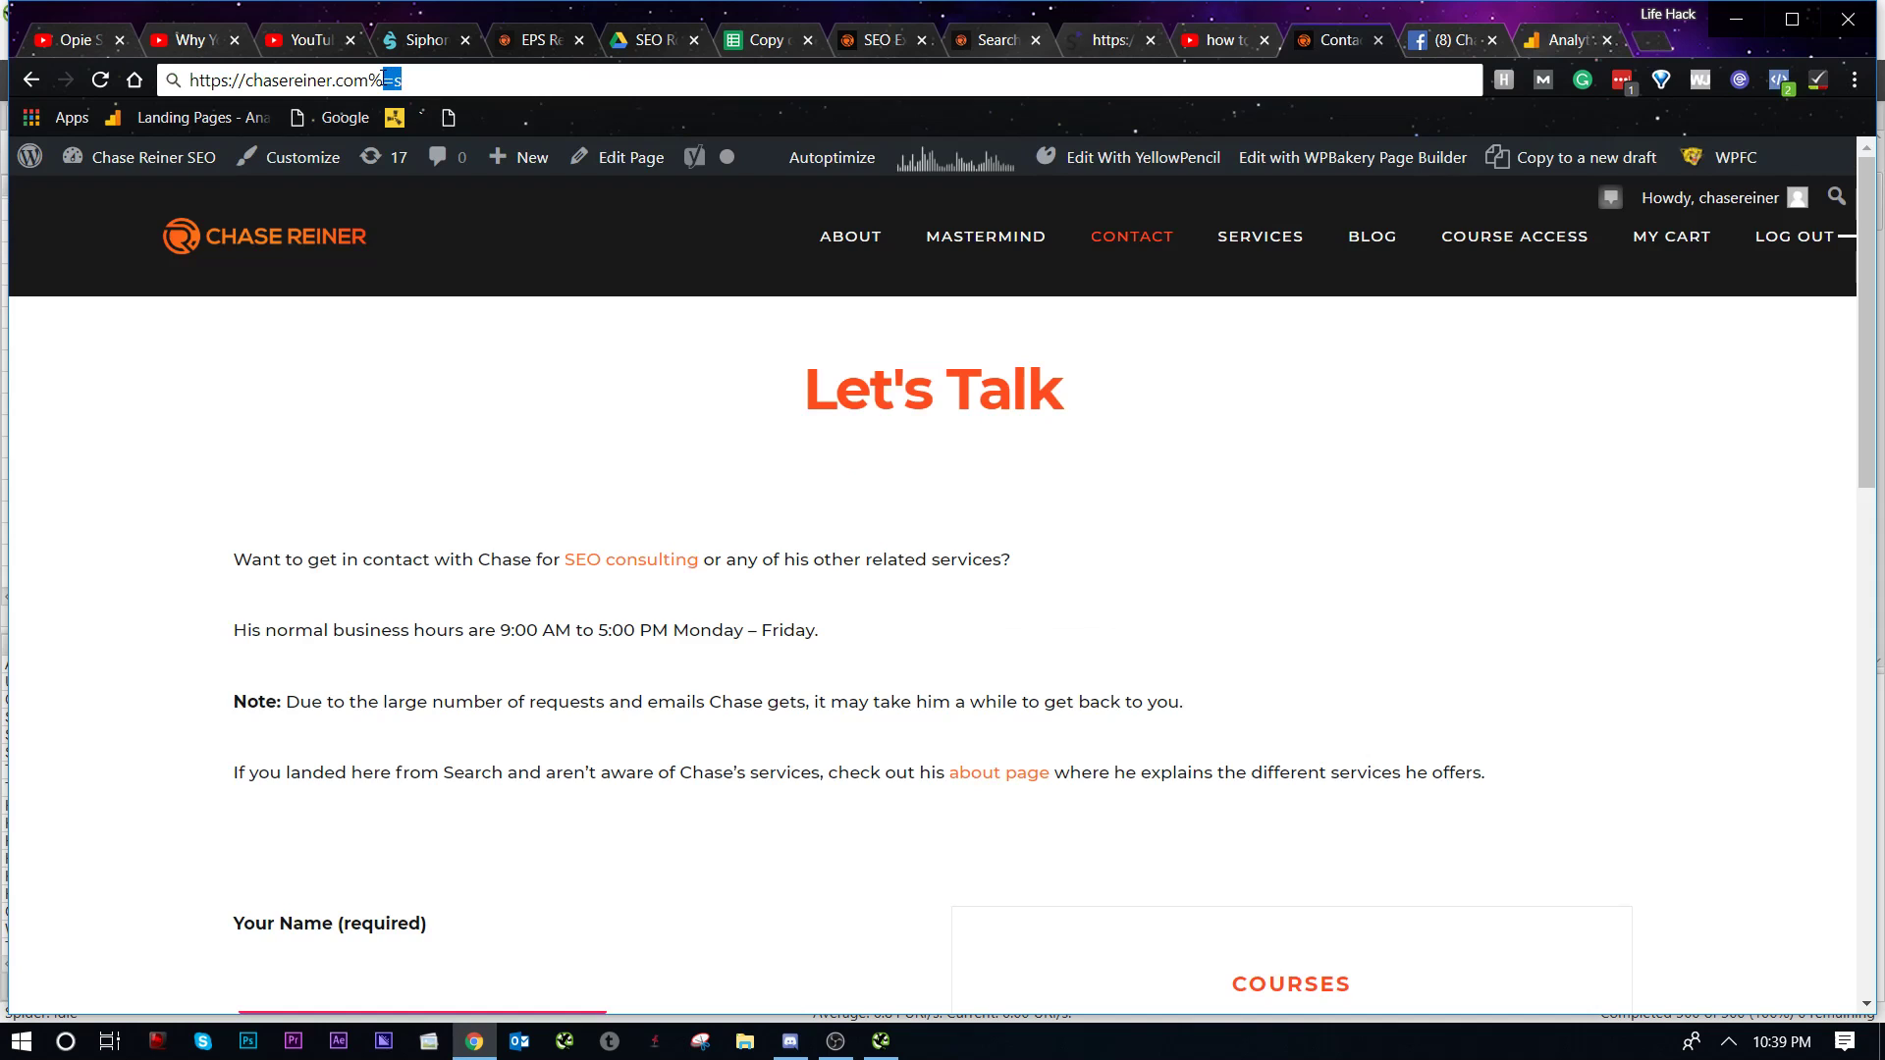
pyautogui.moveTo(455, 425); pyautogui.dragTo(463, 444)
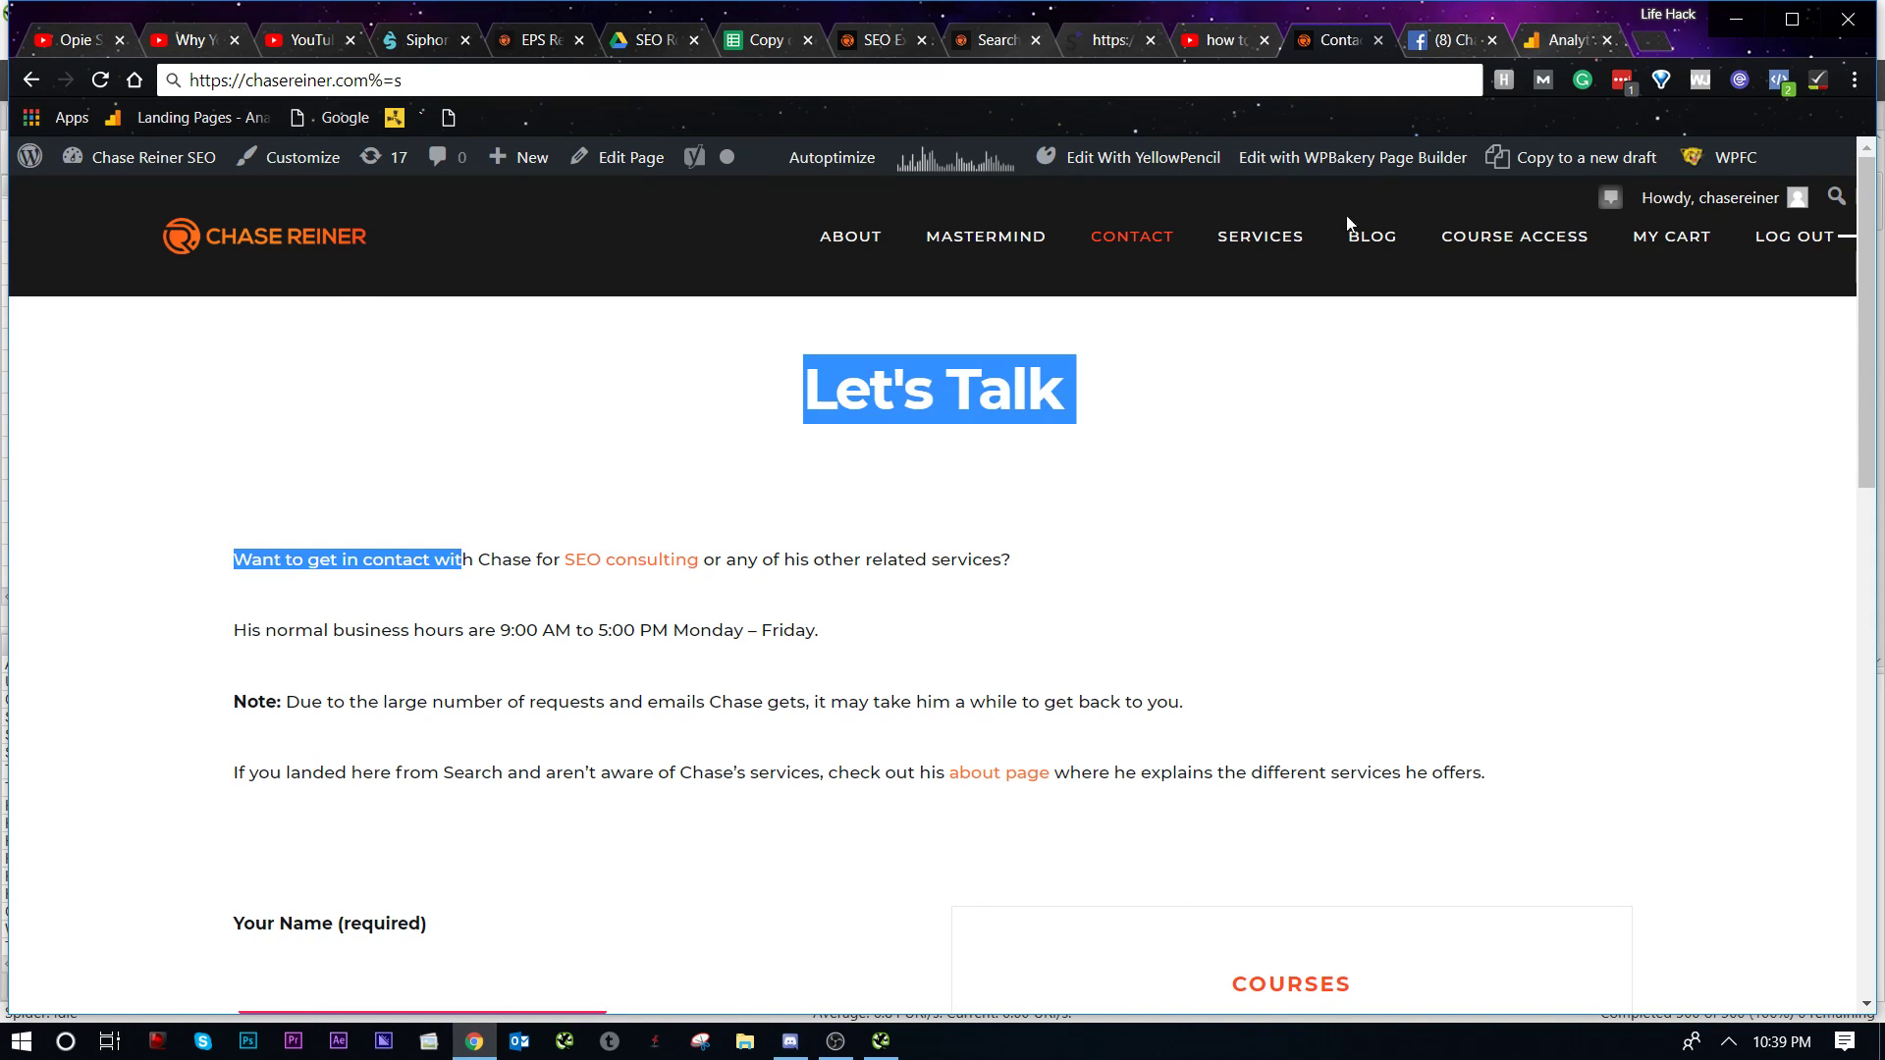
pyautogui.click(1551, 40)
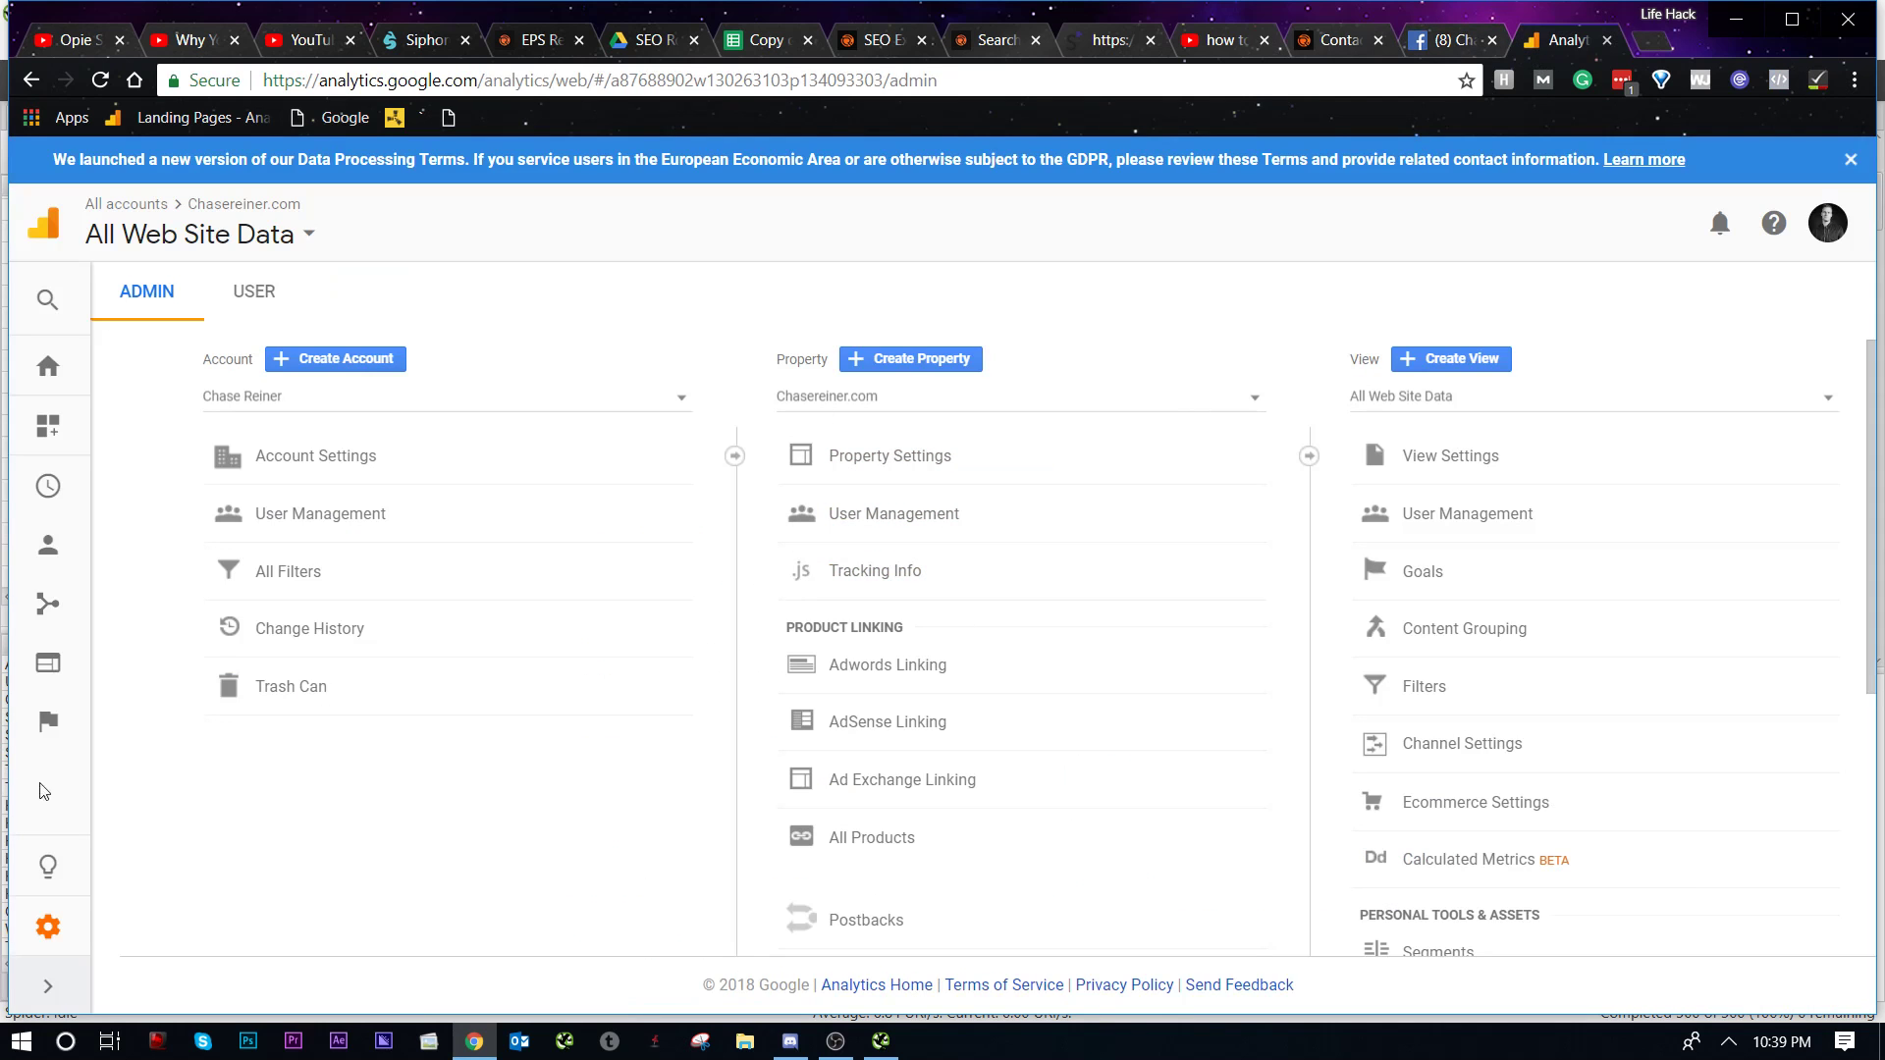
# Step: Open the Behavior > Site Search Overview report
pyautogui.click(70, 607)
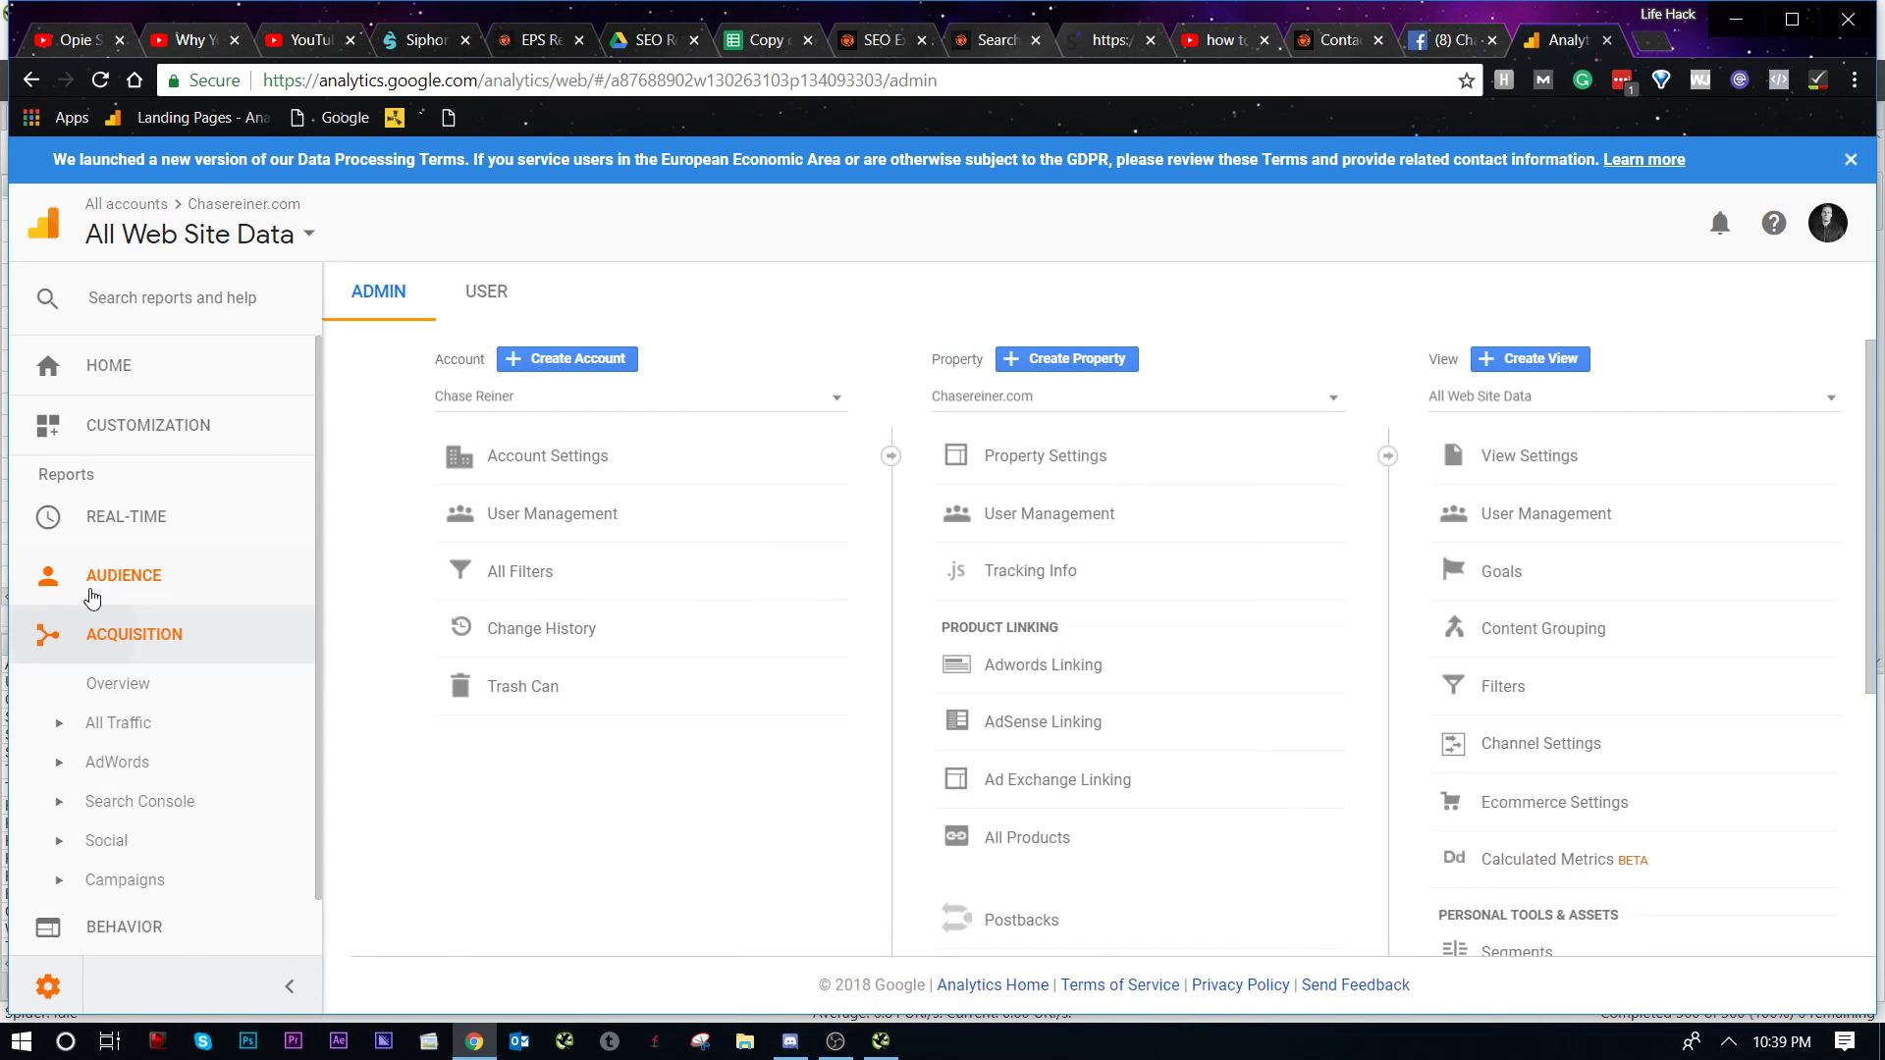
pyautogui.scroll(-1, 138, 825)
pyautogui.click(124, 863)
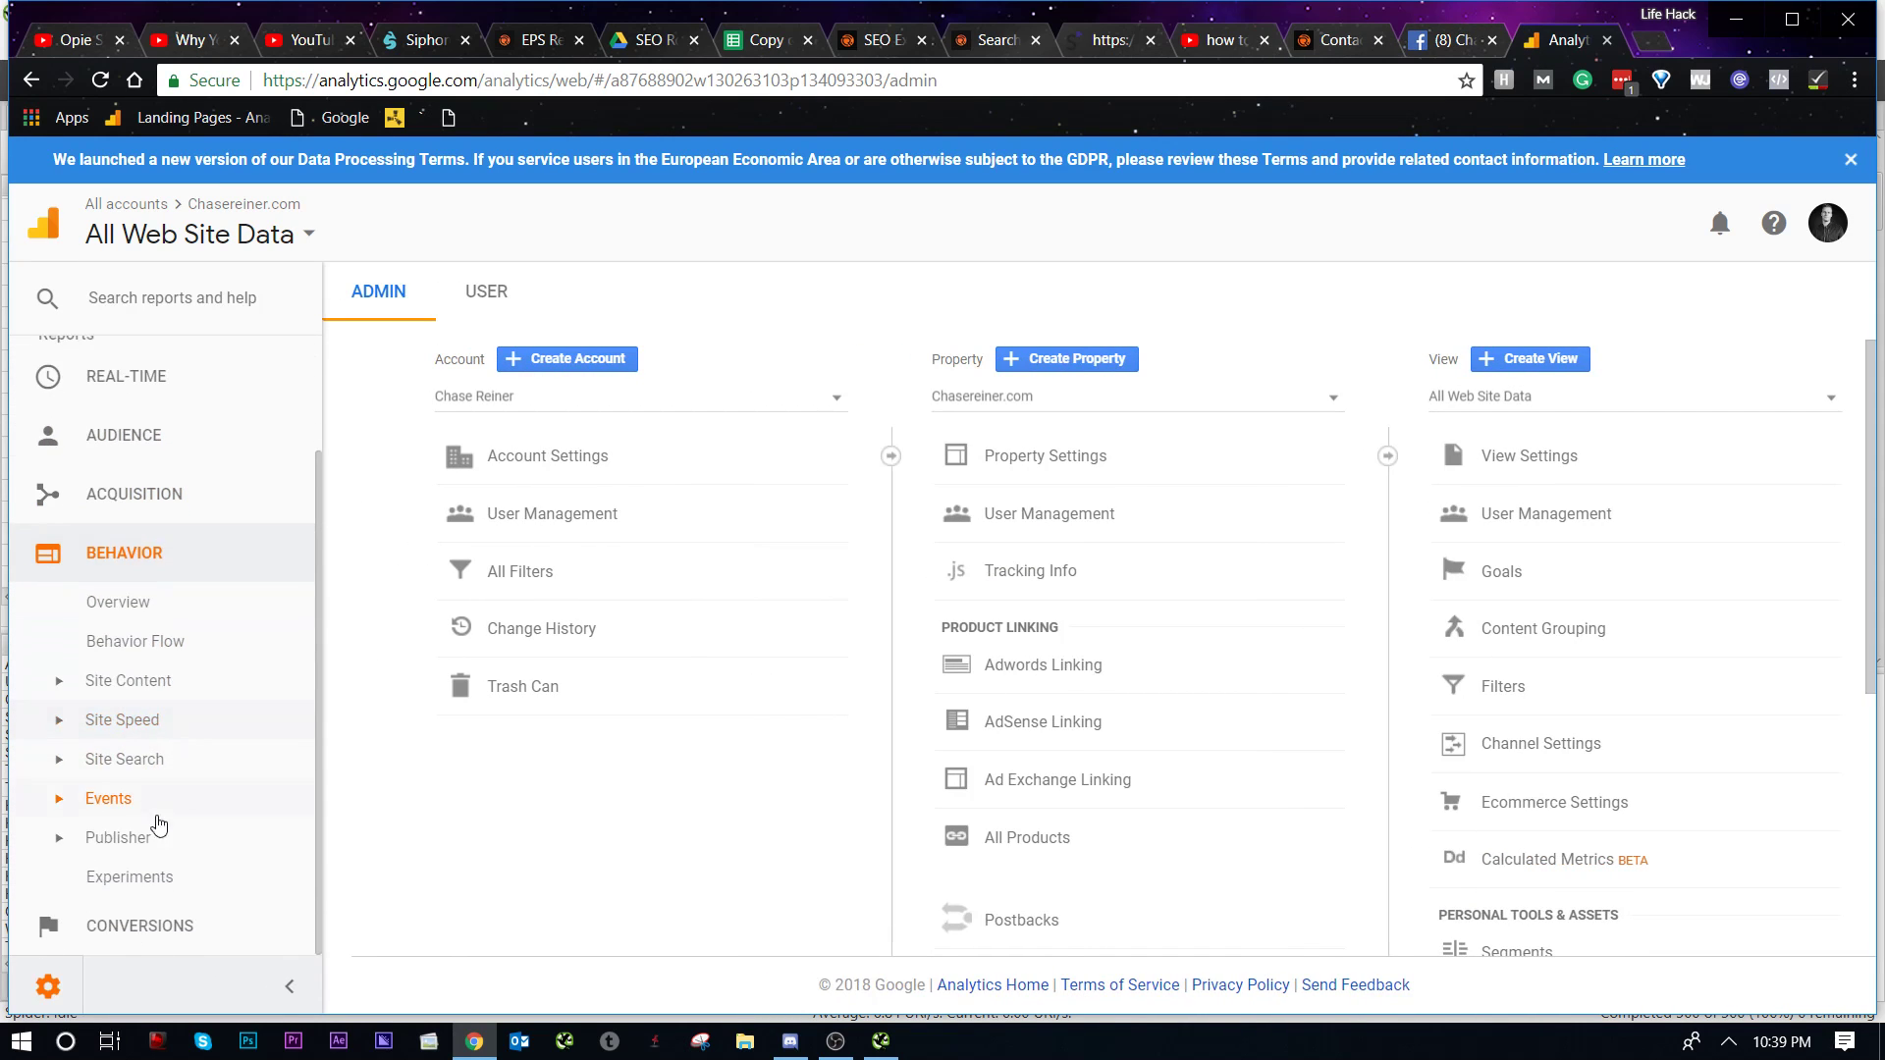
pyautogui.click(174, 769)
pyautogui.click(108, 798)
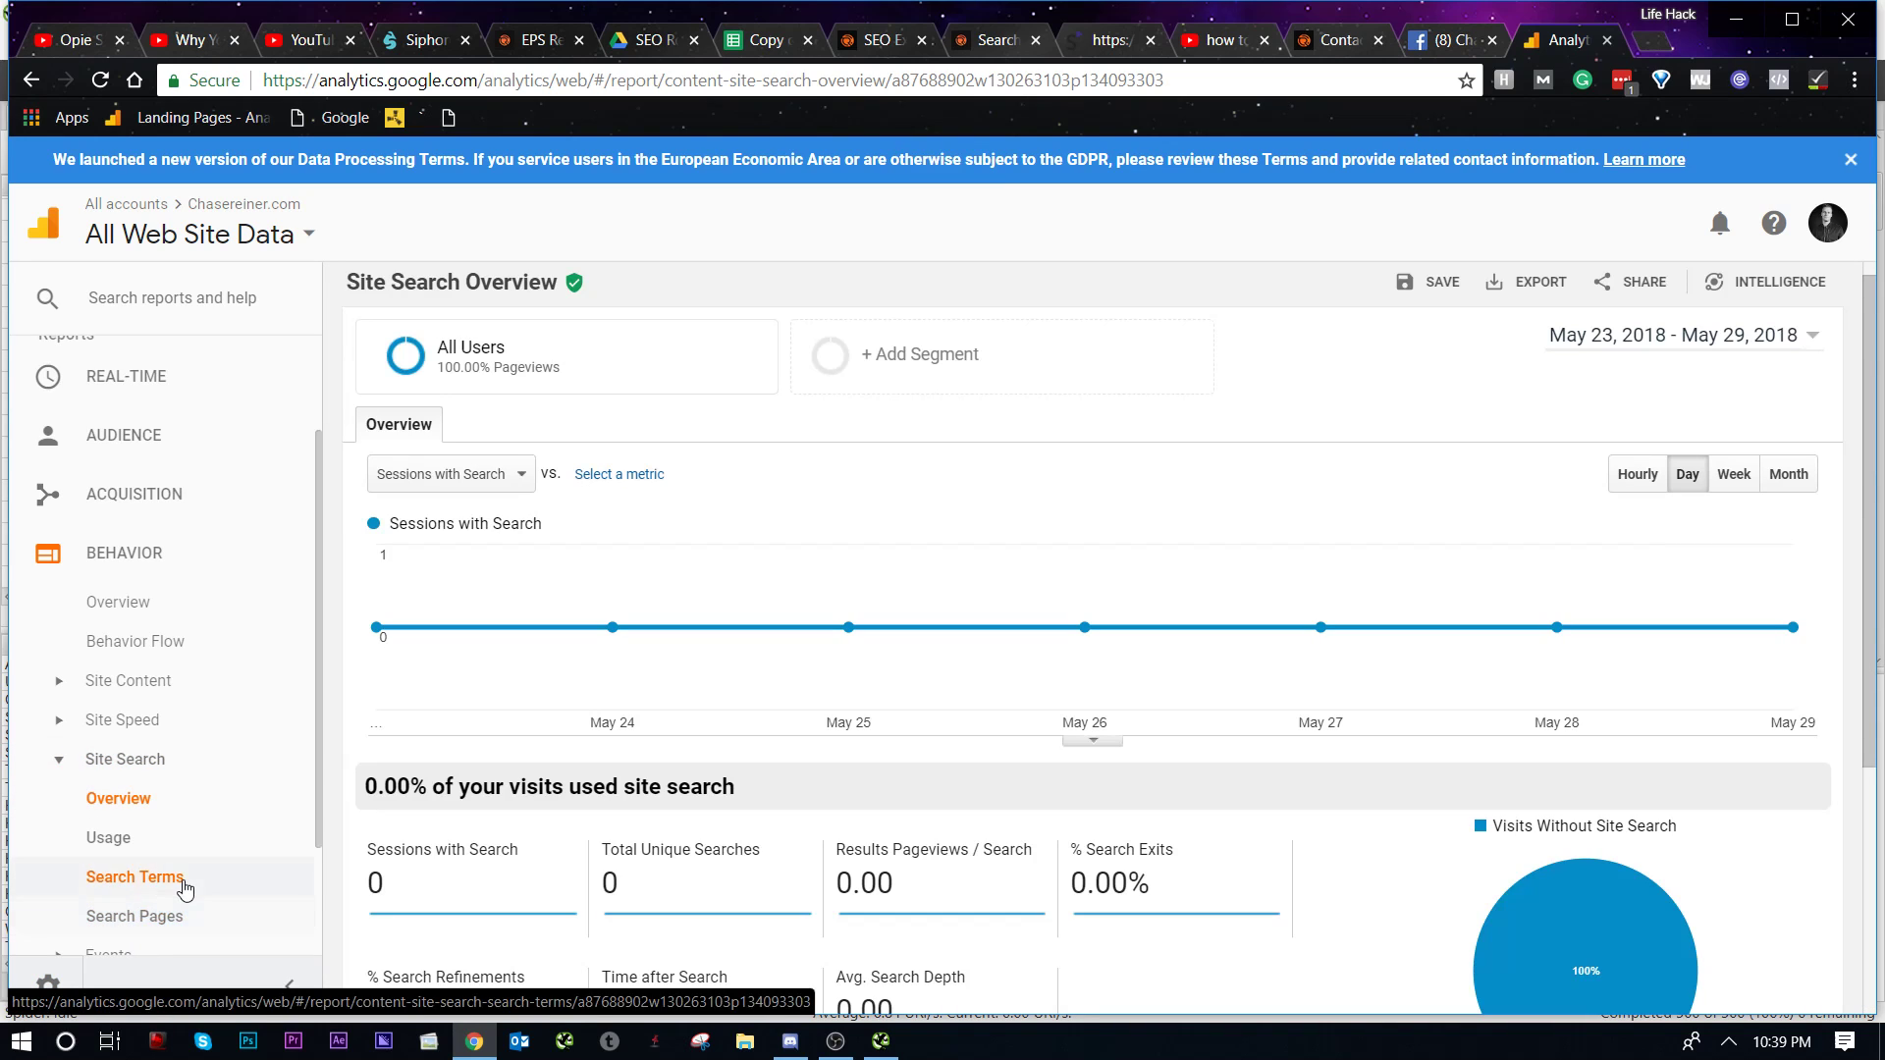
# Step: Check the empty Search Terms report for May 23–29, 2018, then select roadmap cell B199
pyautogui.click(184, 888)
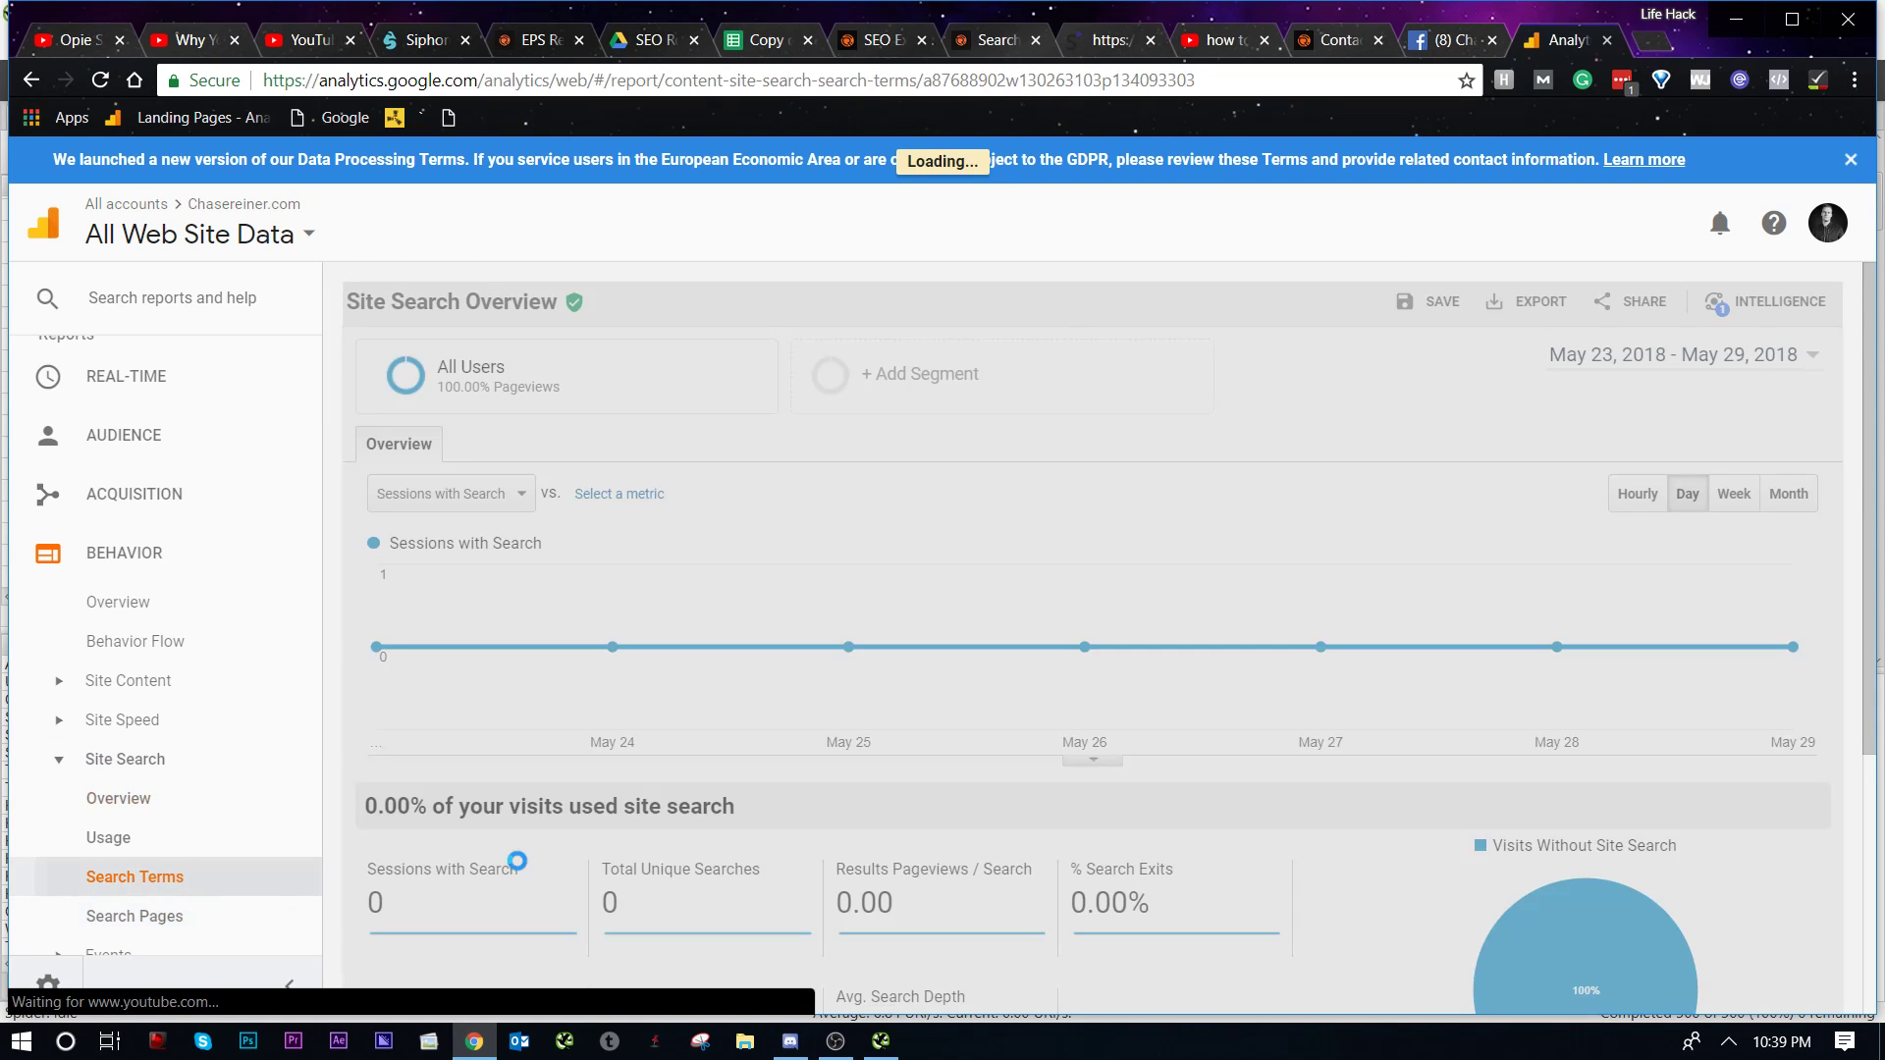
pyautogui.scroll(-3, 1373, 758)
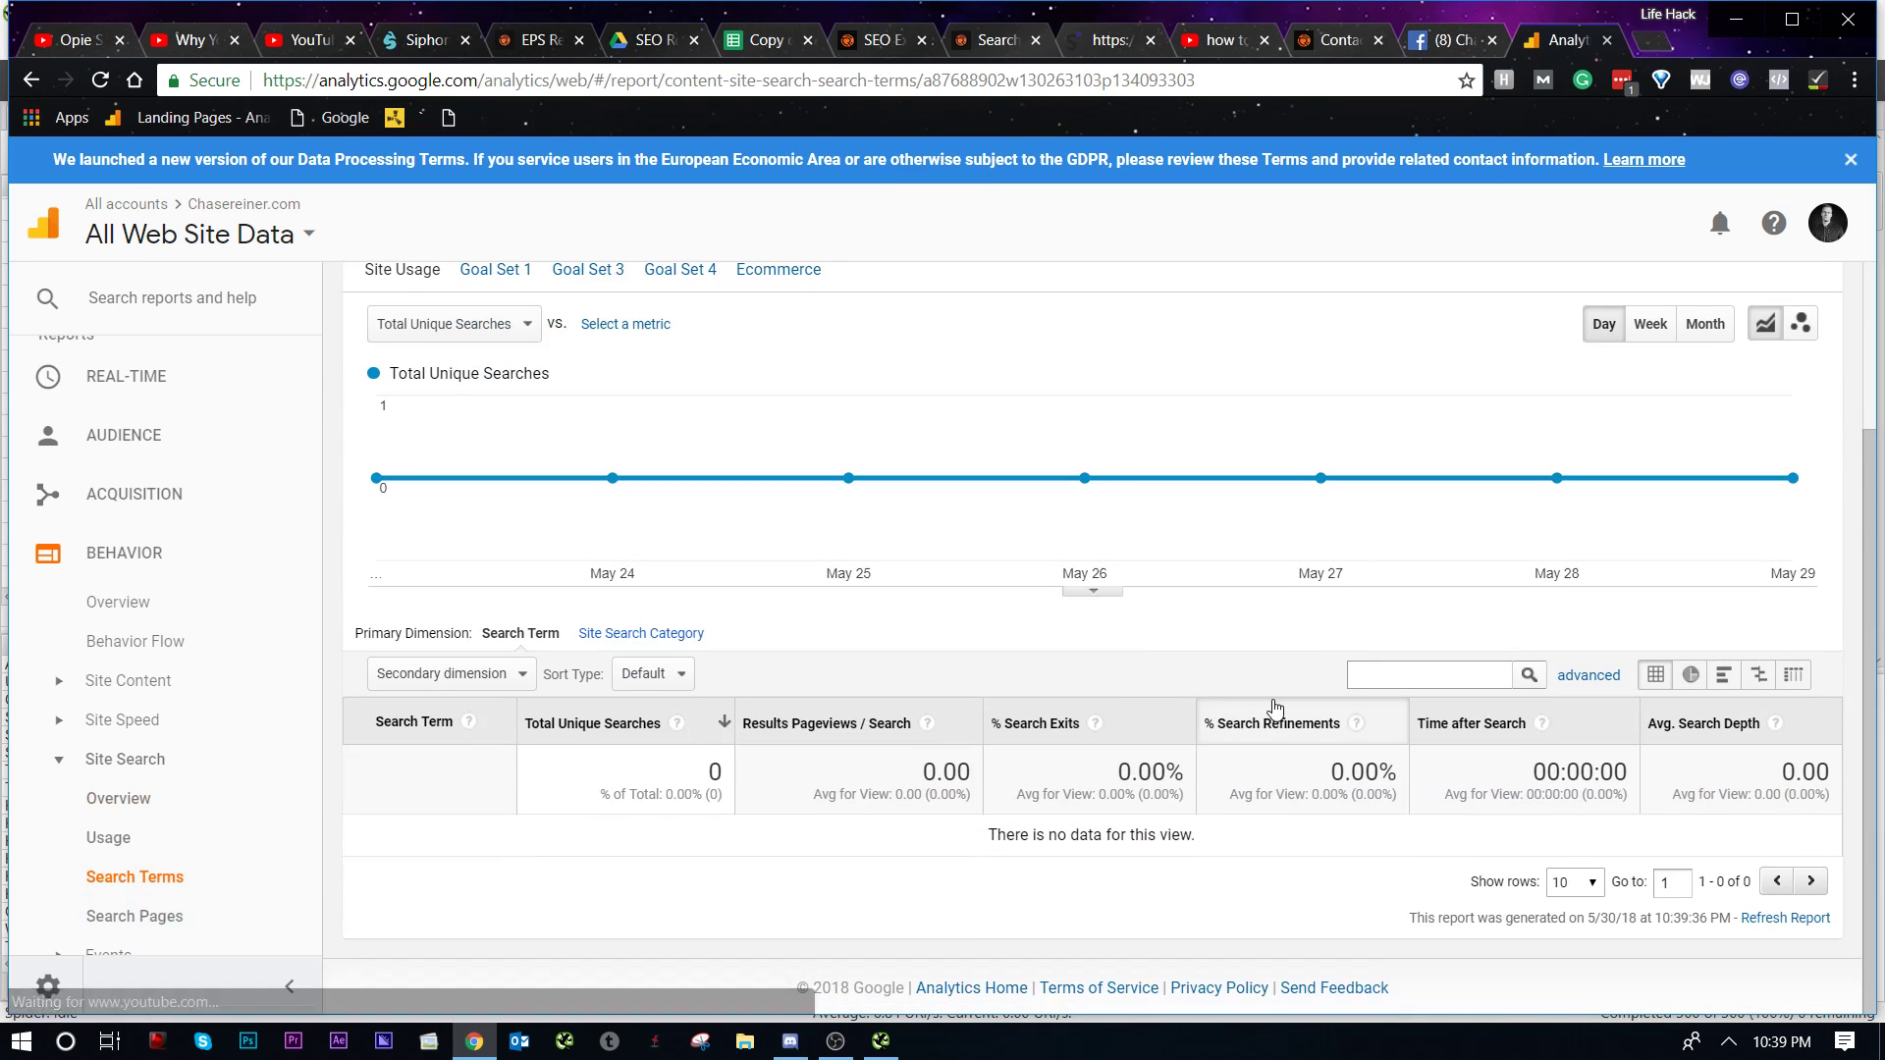
pyautogui.scroll(3, 1367, 576)
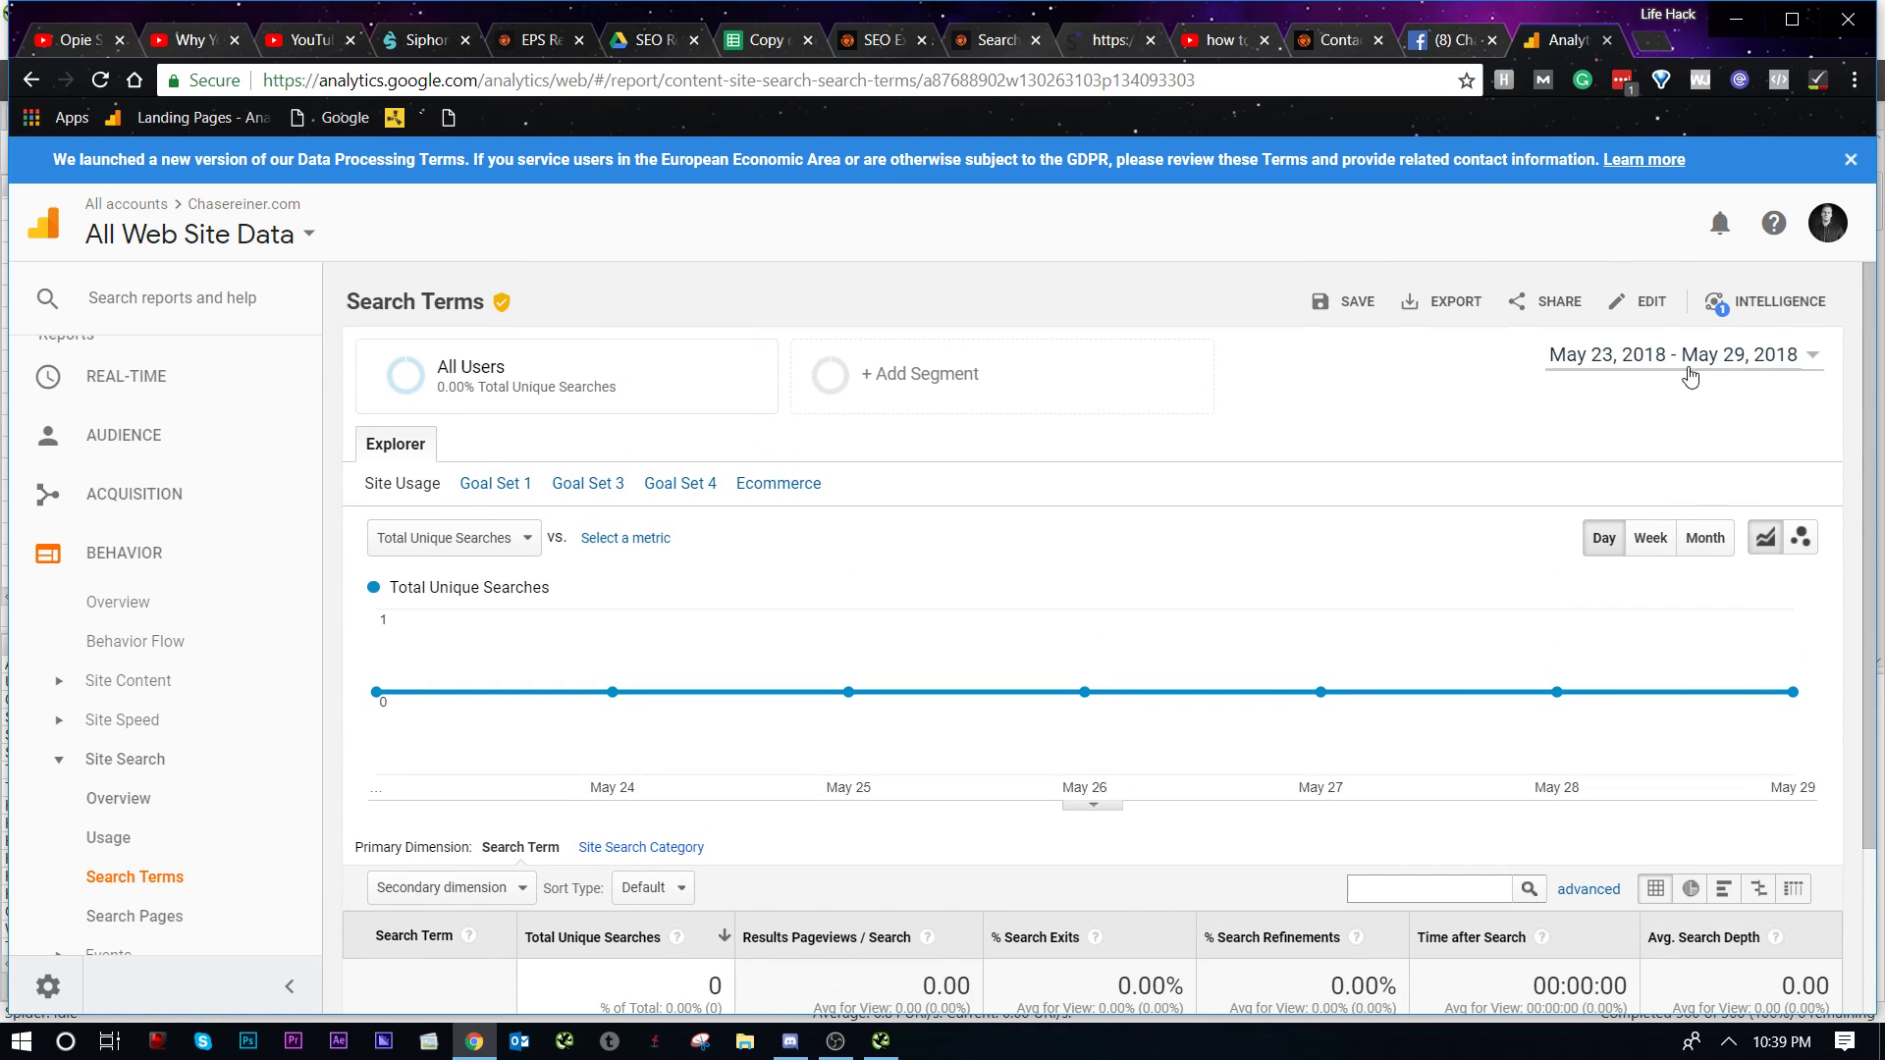
pyautogui.scroll(-2, 1207, 438)
pyautogui.scroll(2, 761, 589)
pyautogui.click(750, 46)
pyautogui.click(343, 552)
# Step: Review the roadmap's 404's, 301's and 302's rows via cells C199, A200, A201 and A199
pyautogui.click(481, 553)
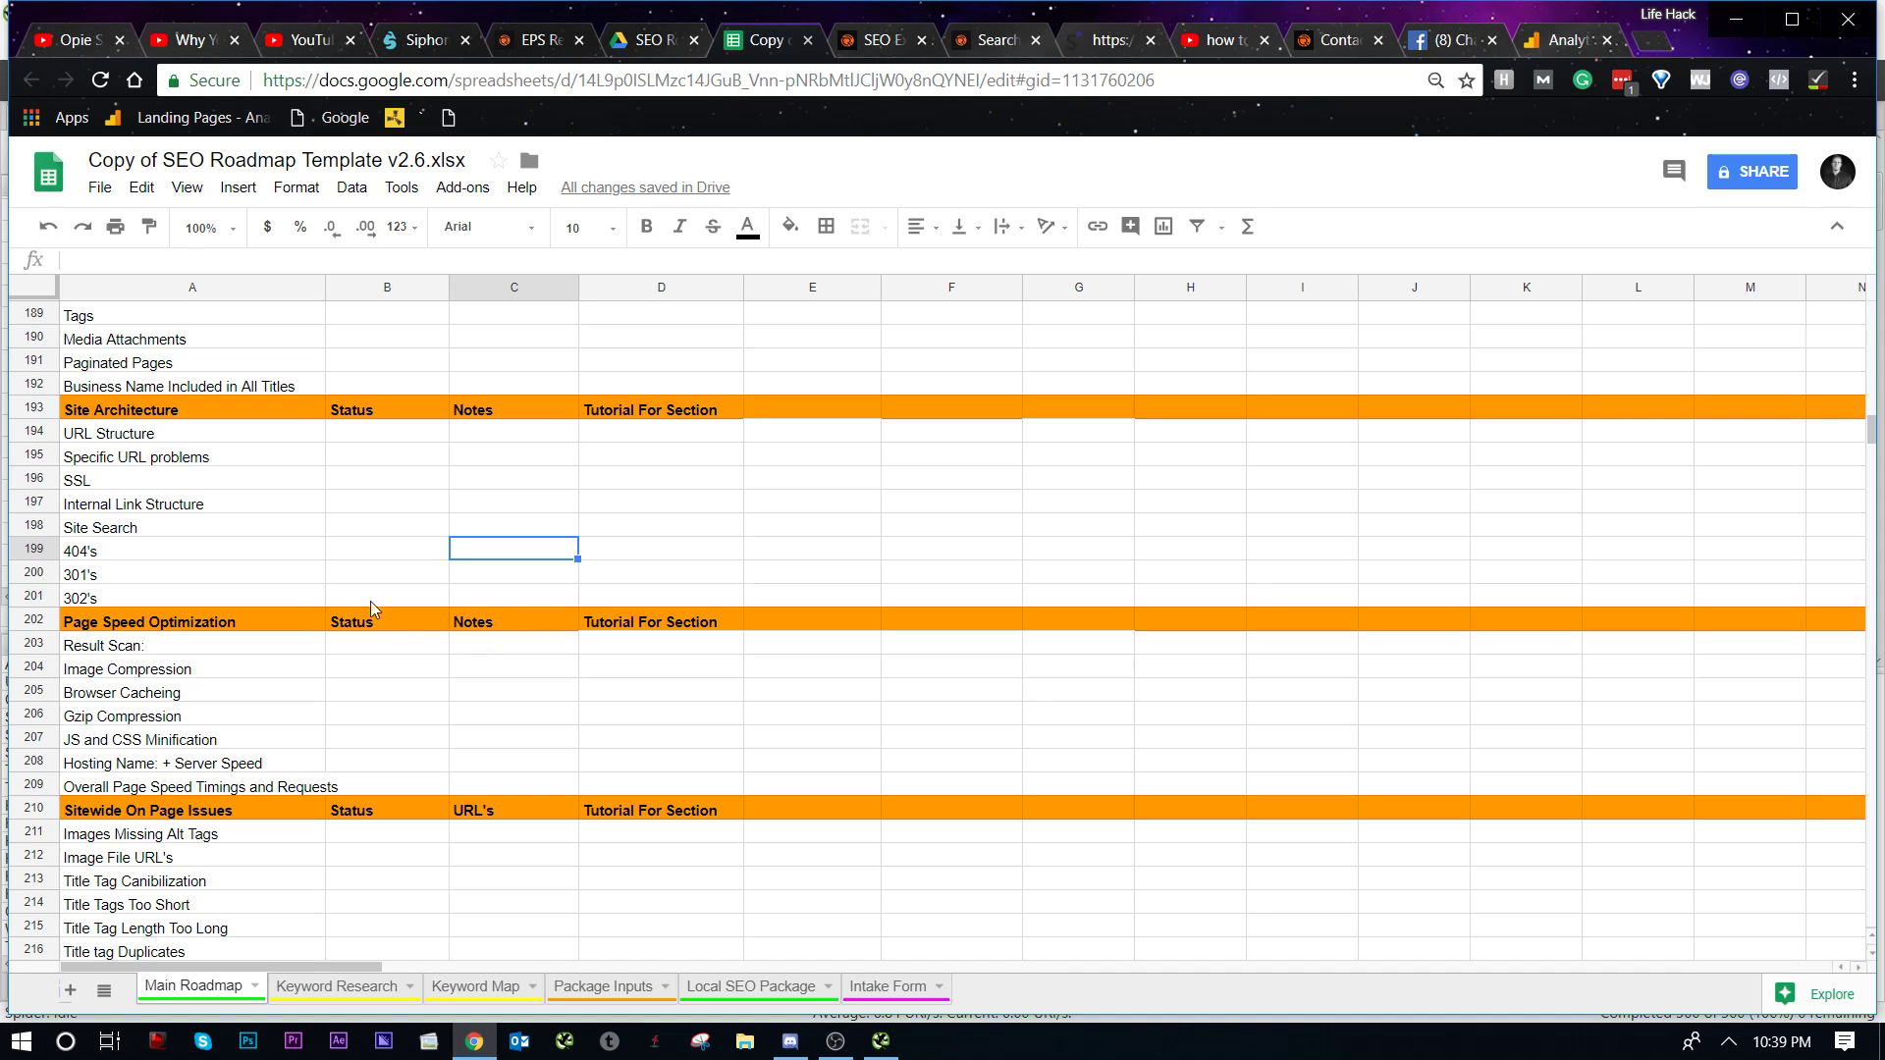
pyautogui.click(227, 578)
pyautogui.click(265, 595)
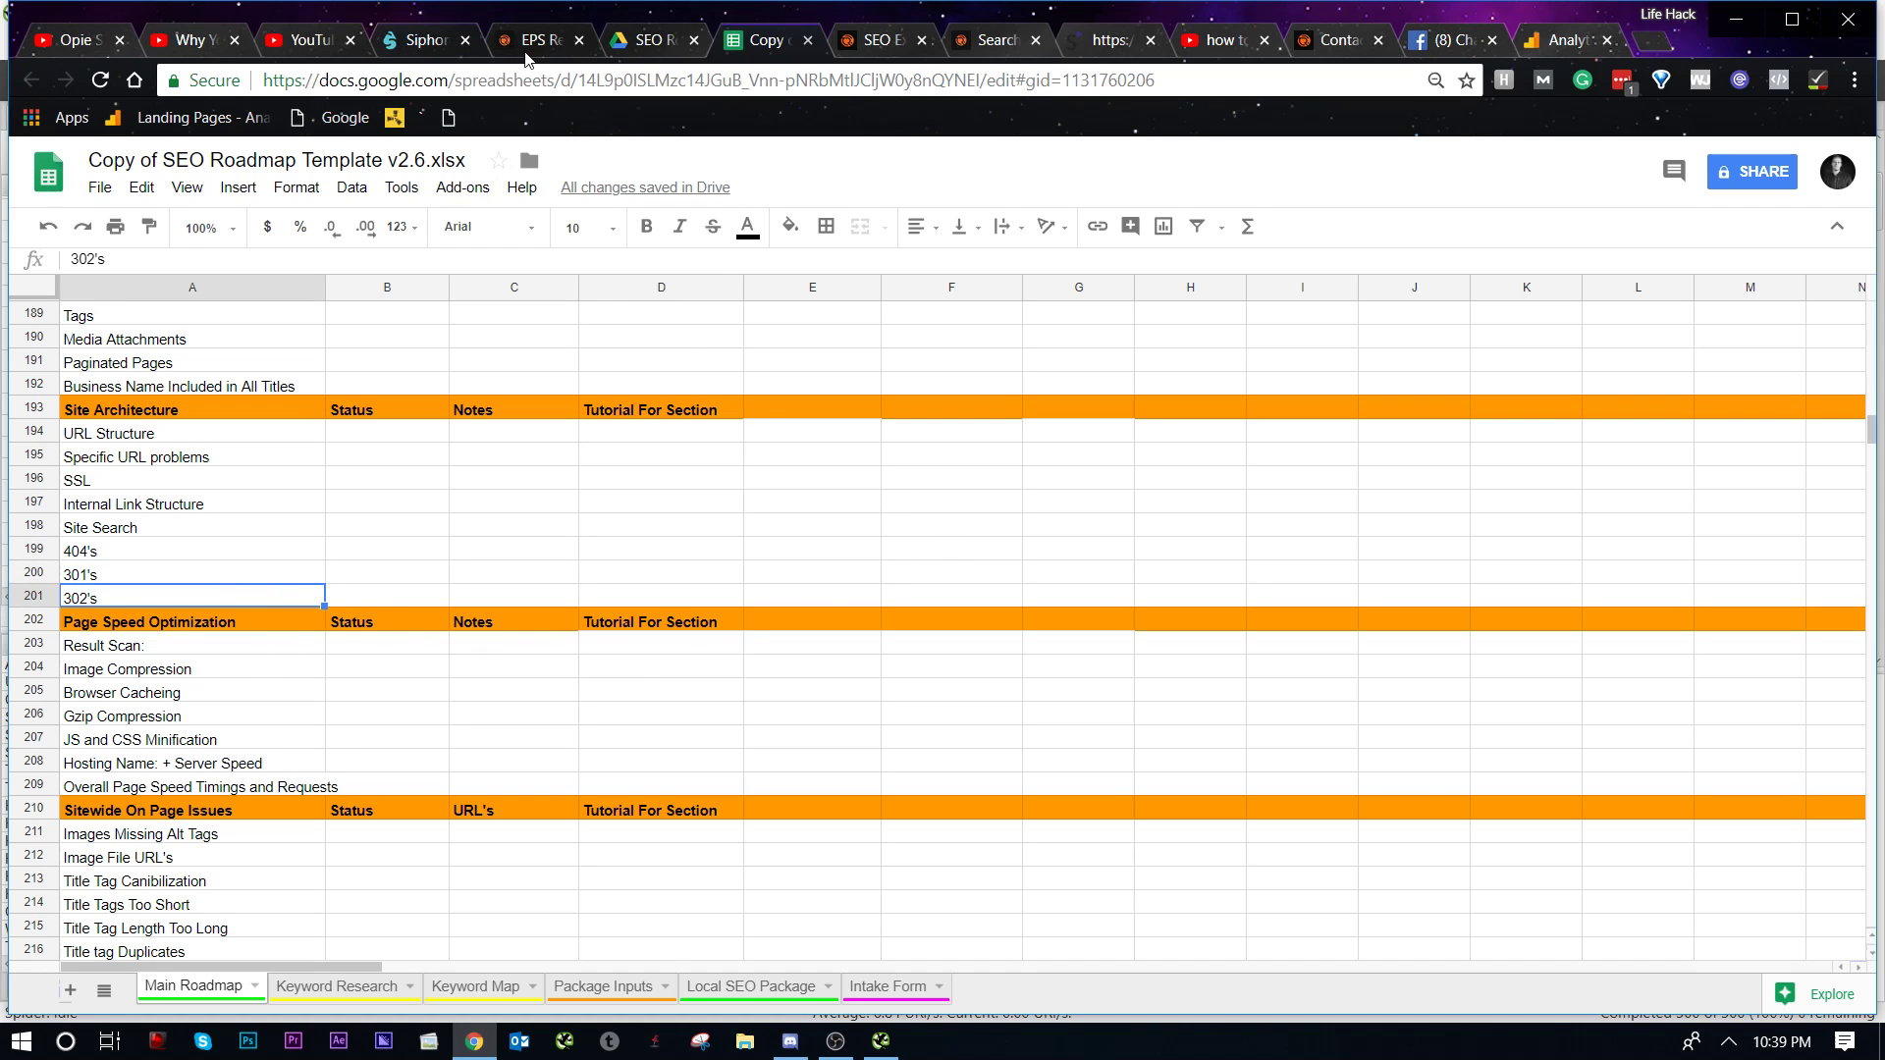
pyautogui.click(535, 41)
pyautogui.click(744, 39)
pyautogui.click(110, 555)
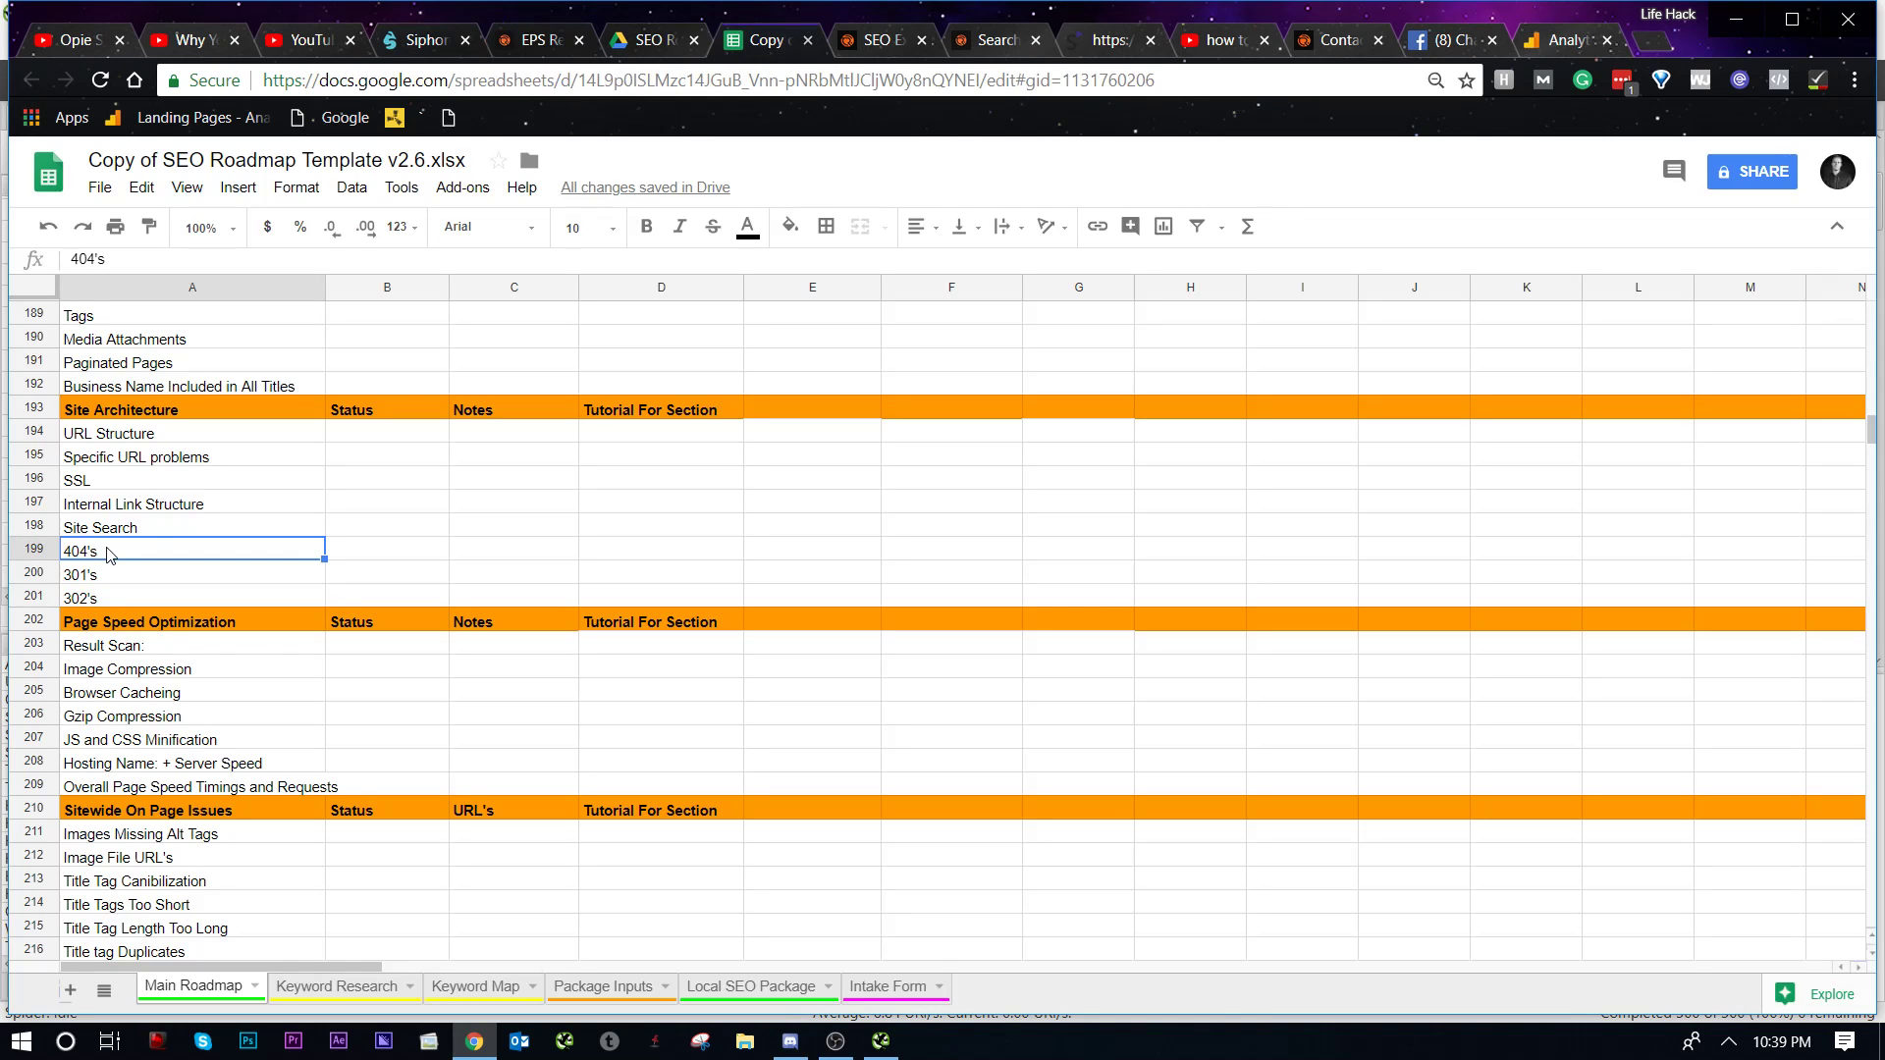
pyautogui.click(557, 41)
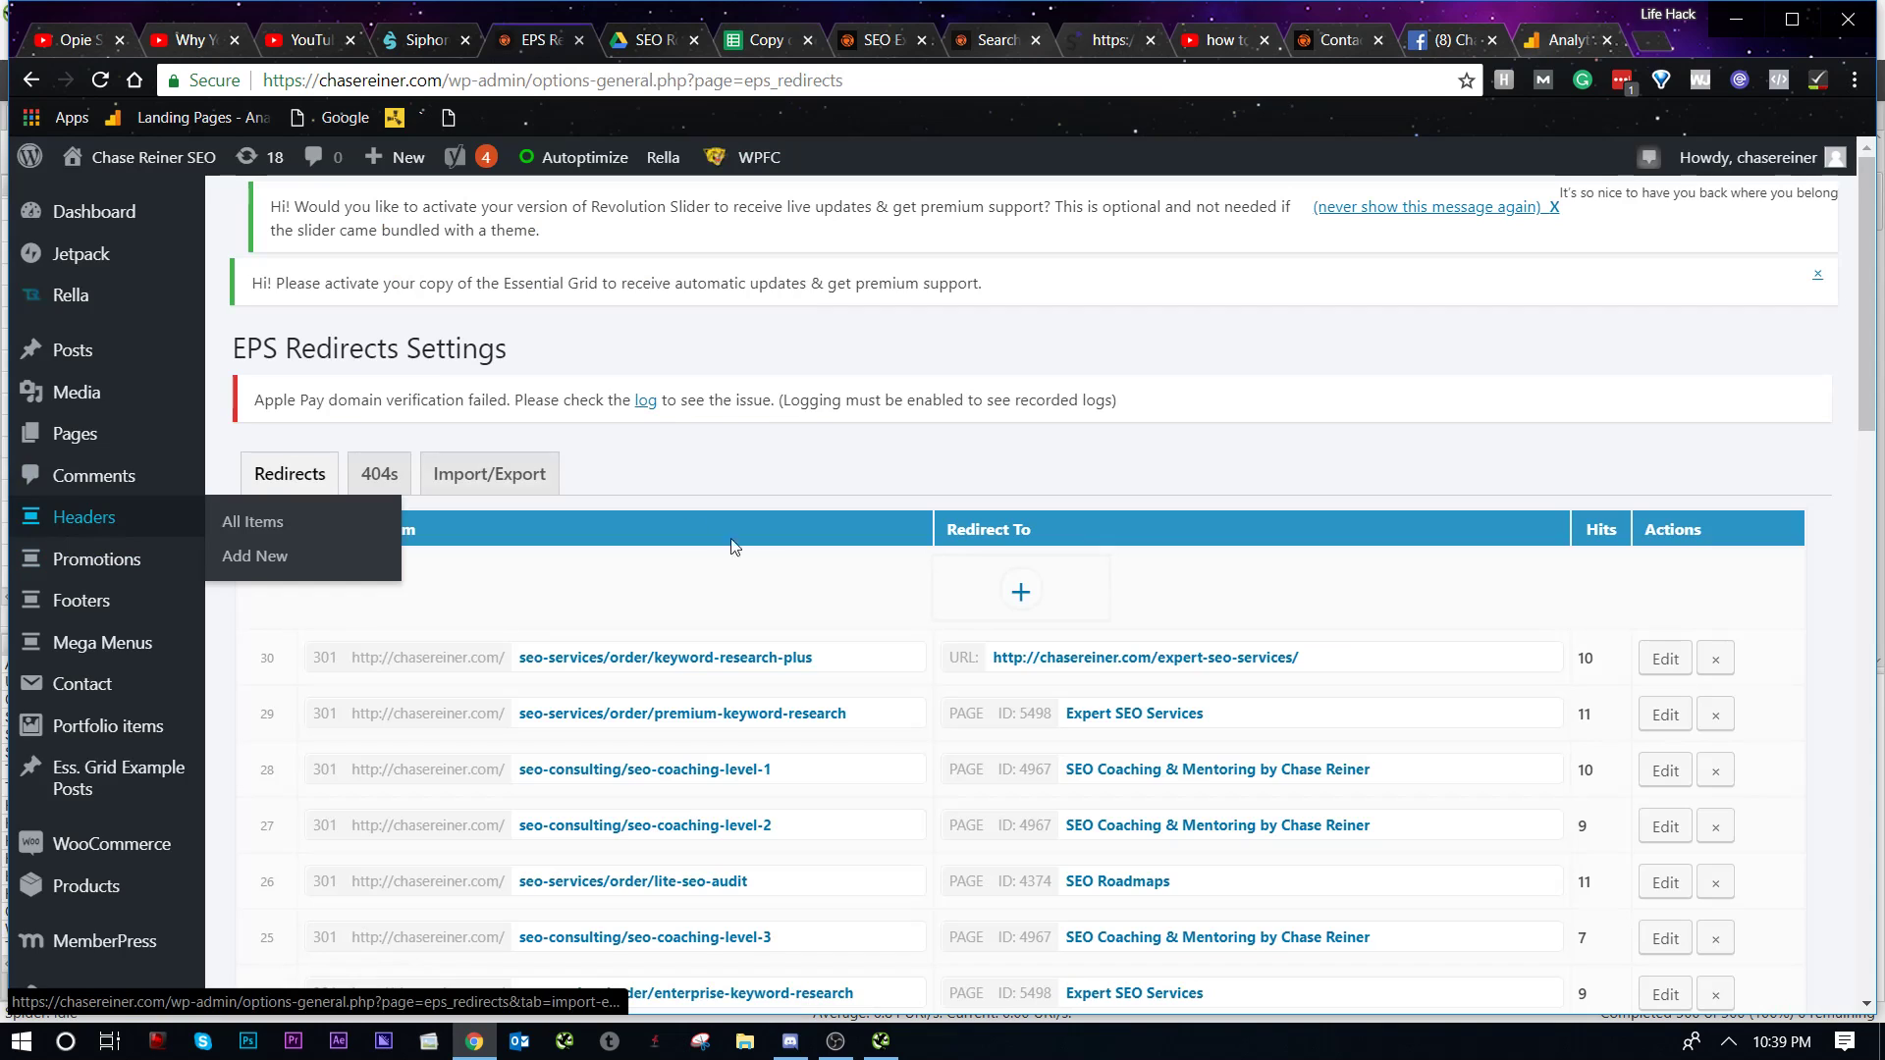
# Step: In Screaming Frog, filter internal URLs to the Other type and browse the list
pyautogui.hotkey('alt', 'Tab')
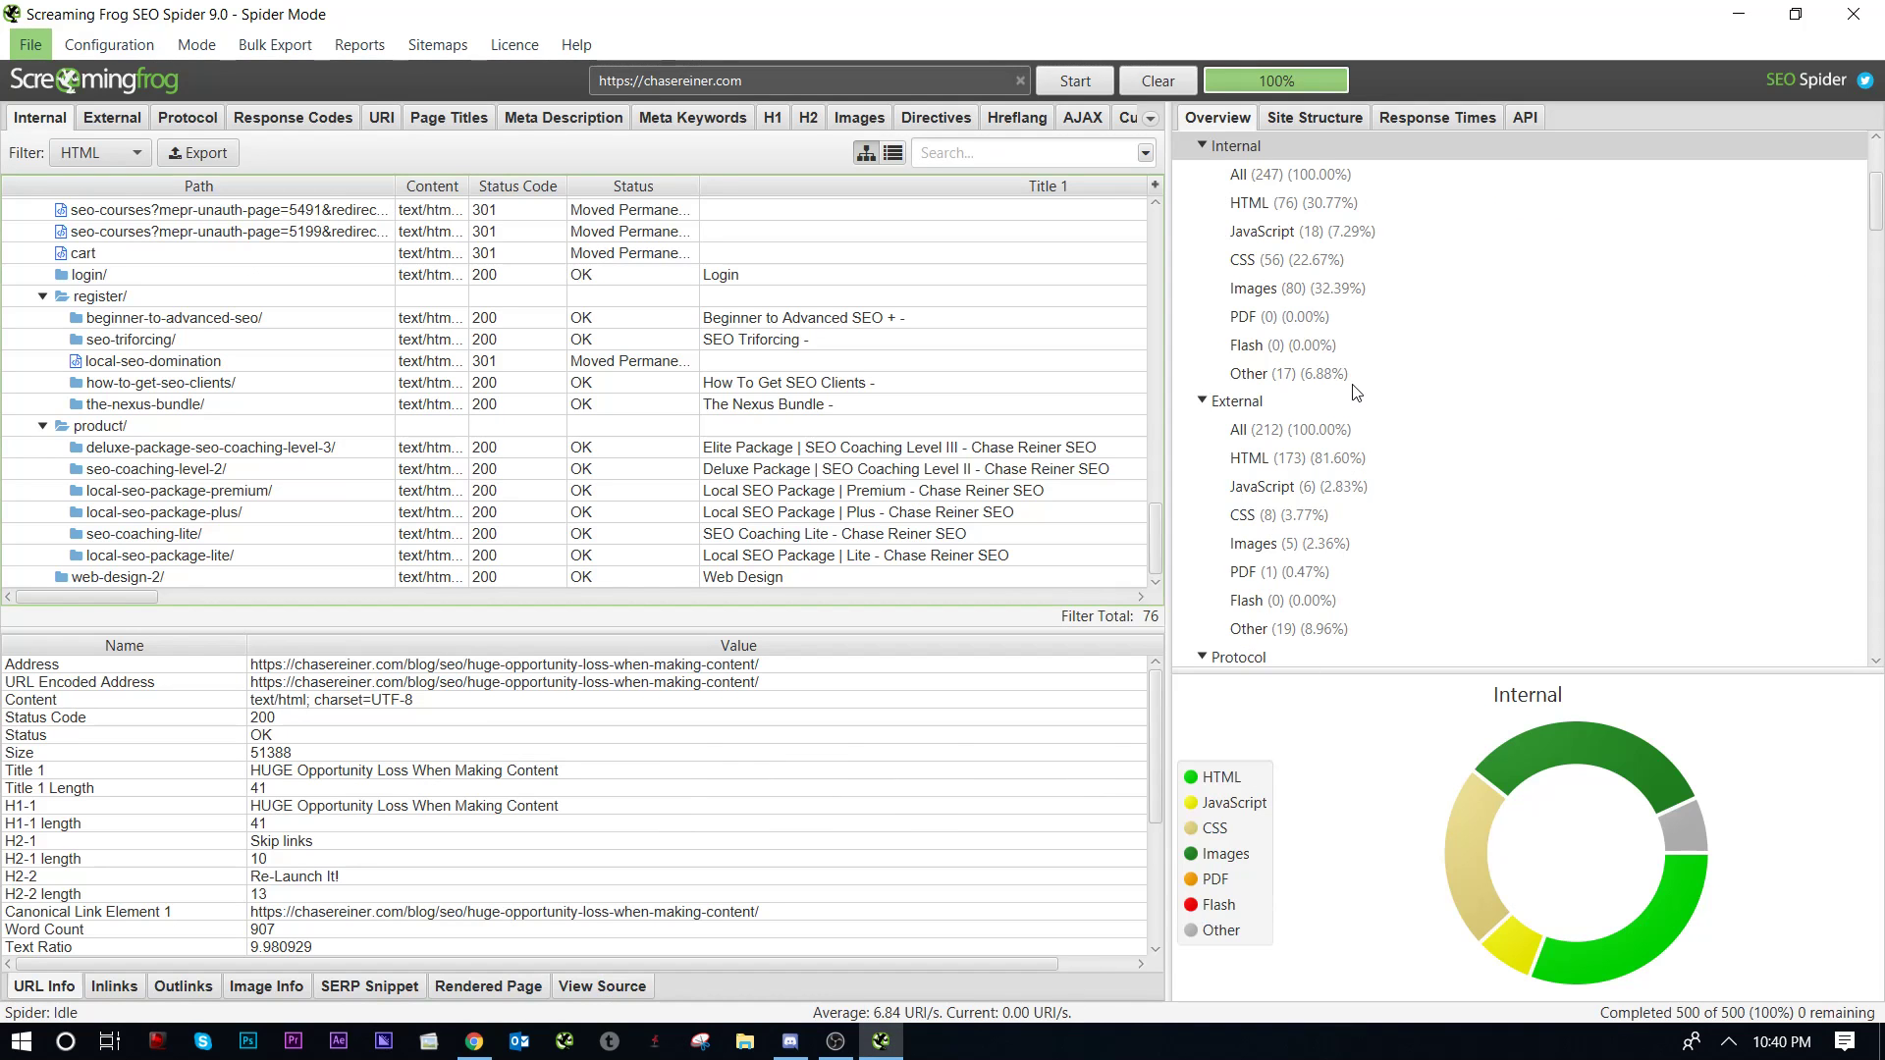
pyautogui.click(1353, 385)
pyautogui.scroll(-8, 1345, 489)
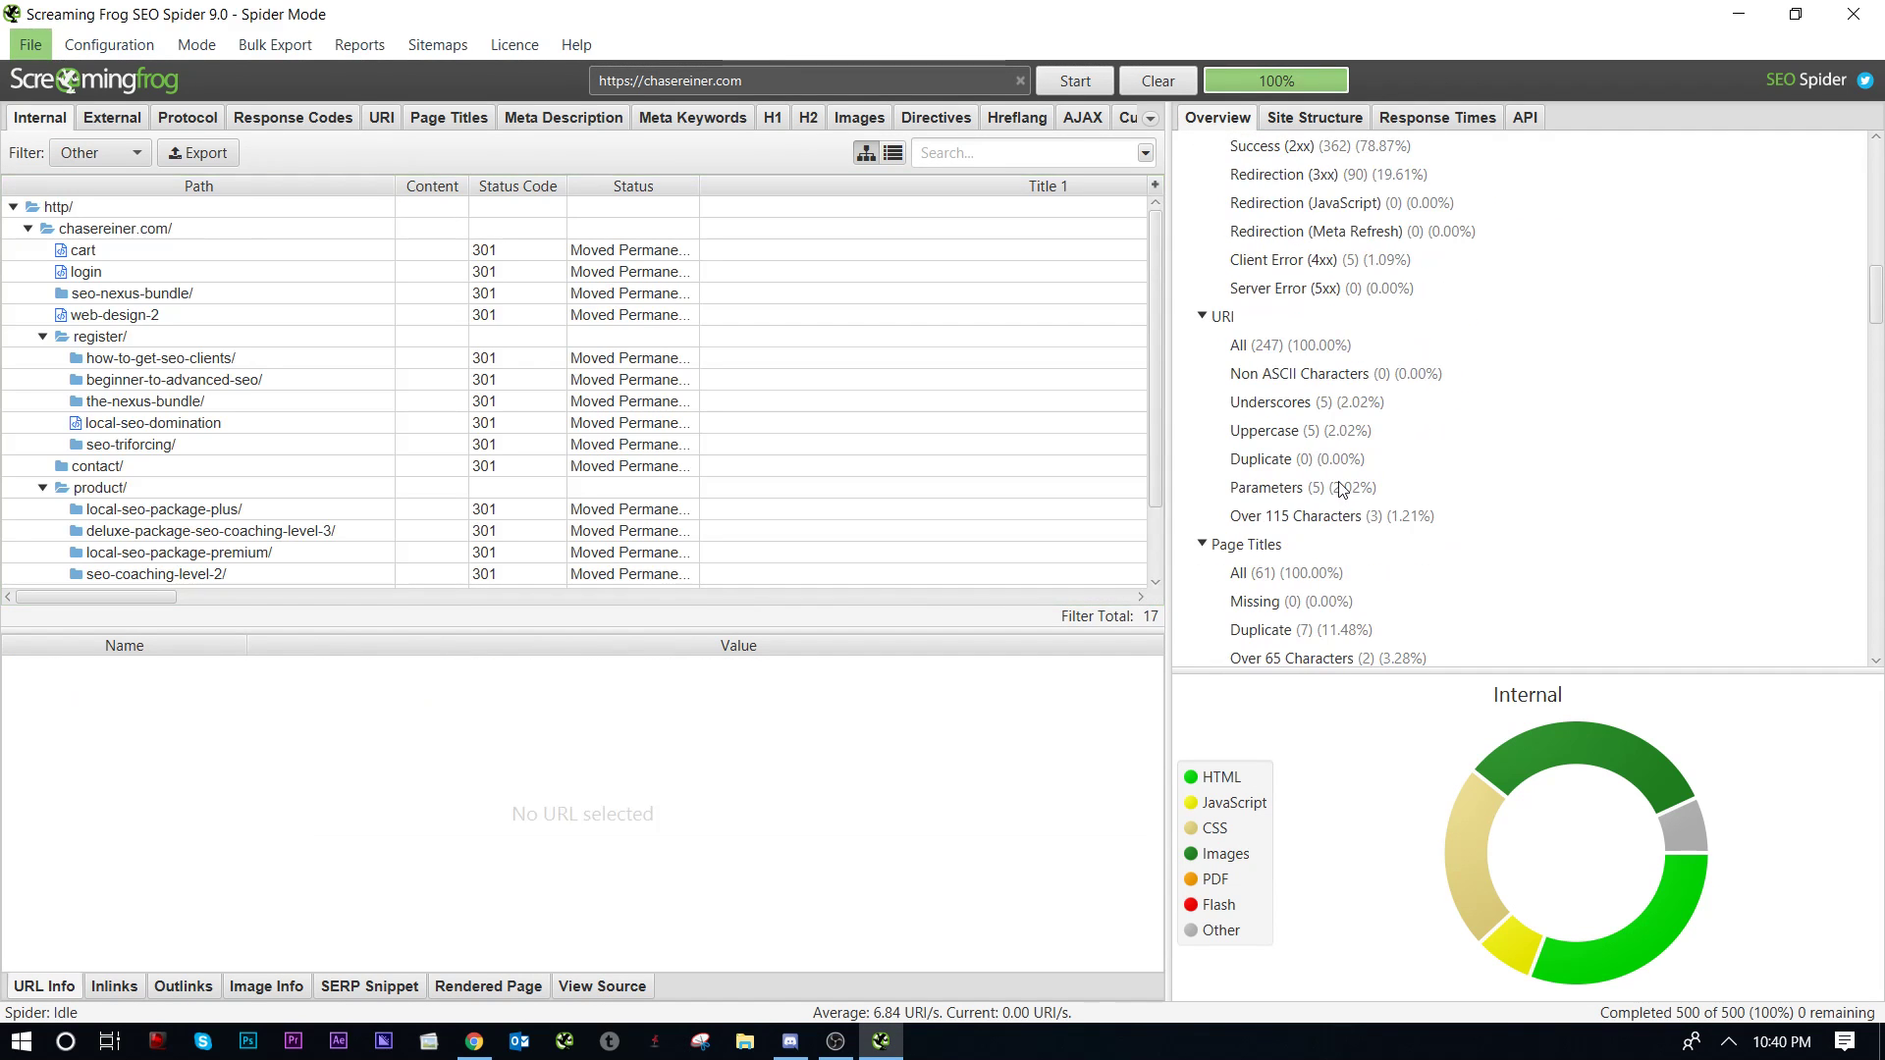
pyautogui.scroll(-10, 1340, 486)
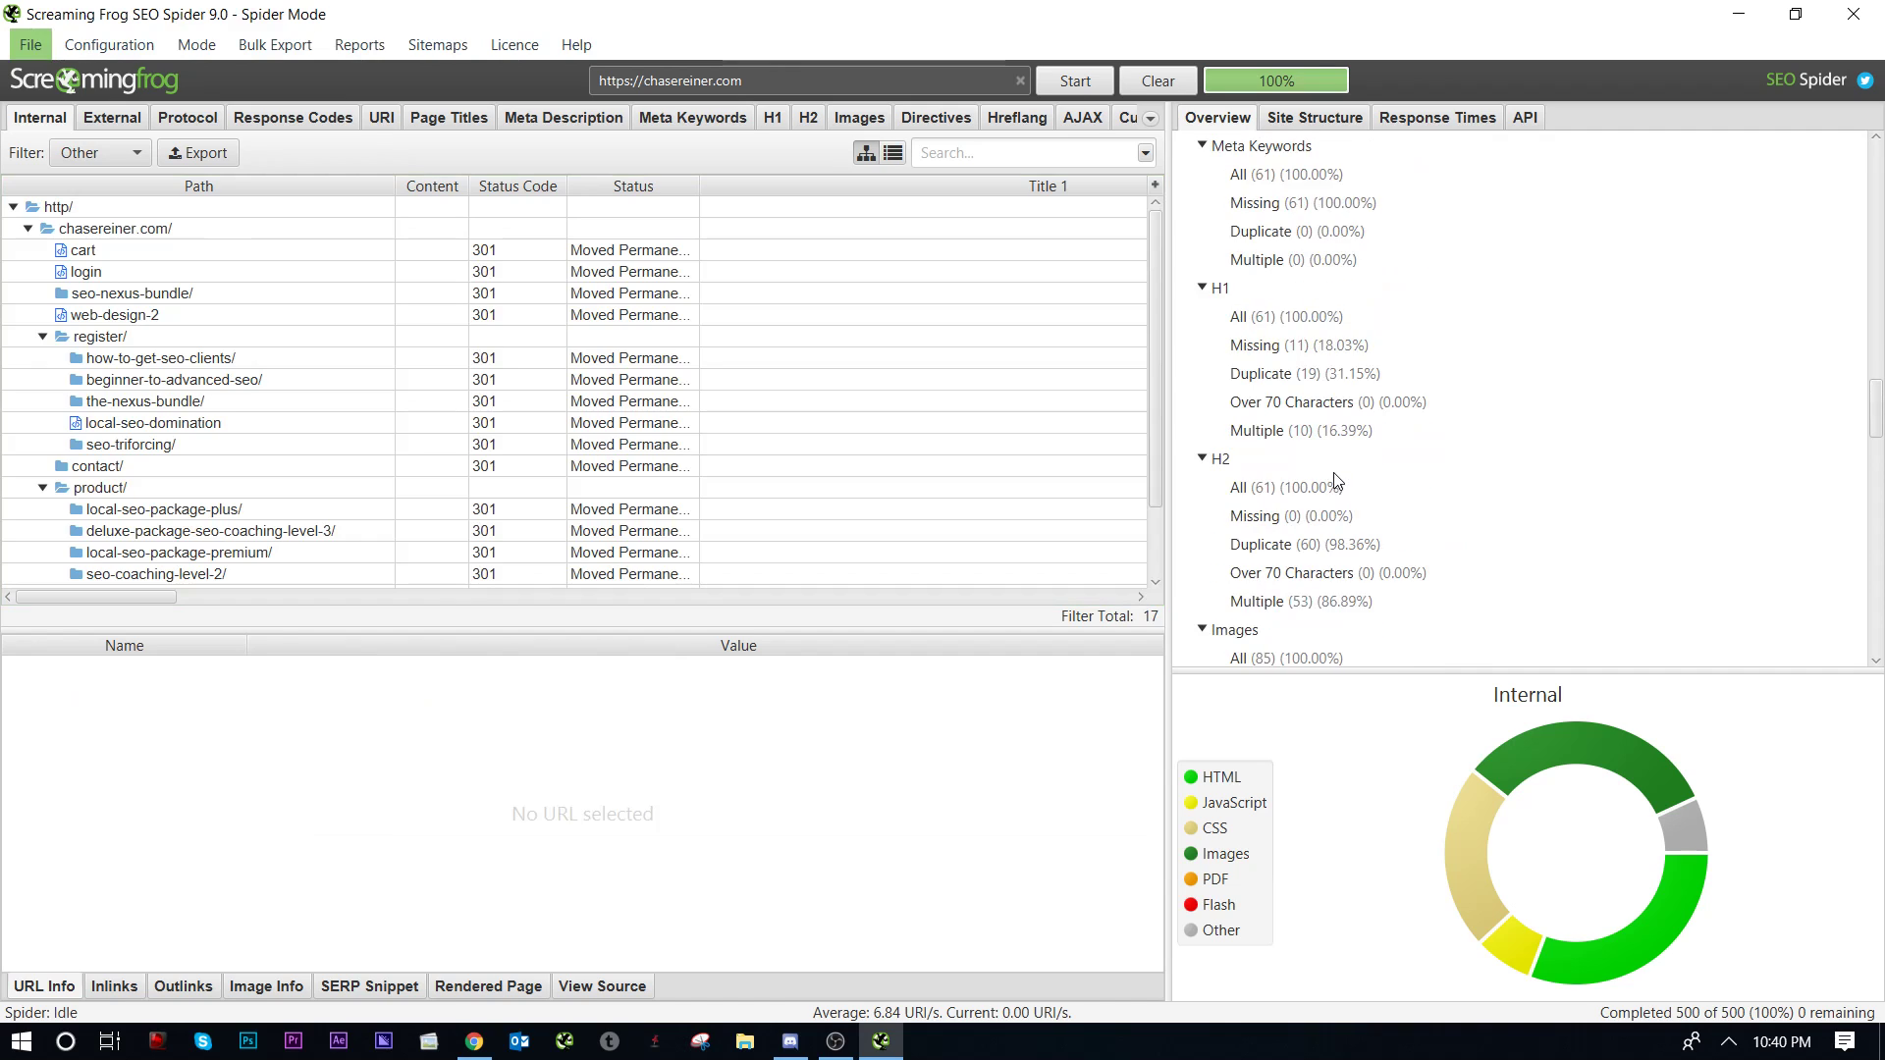
pyautogui.scroll(-15, 1332, 483)
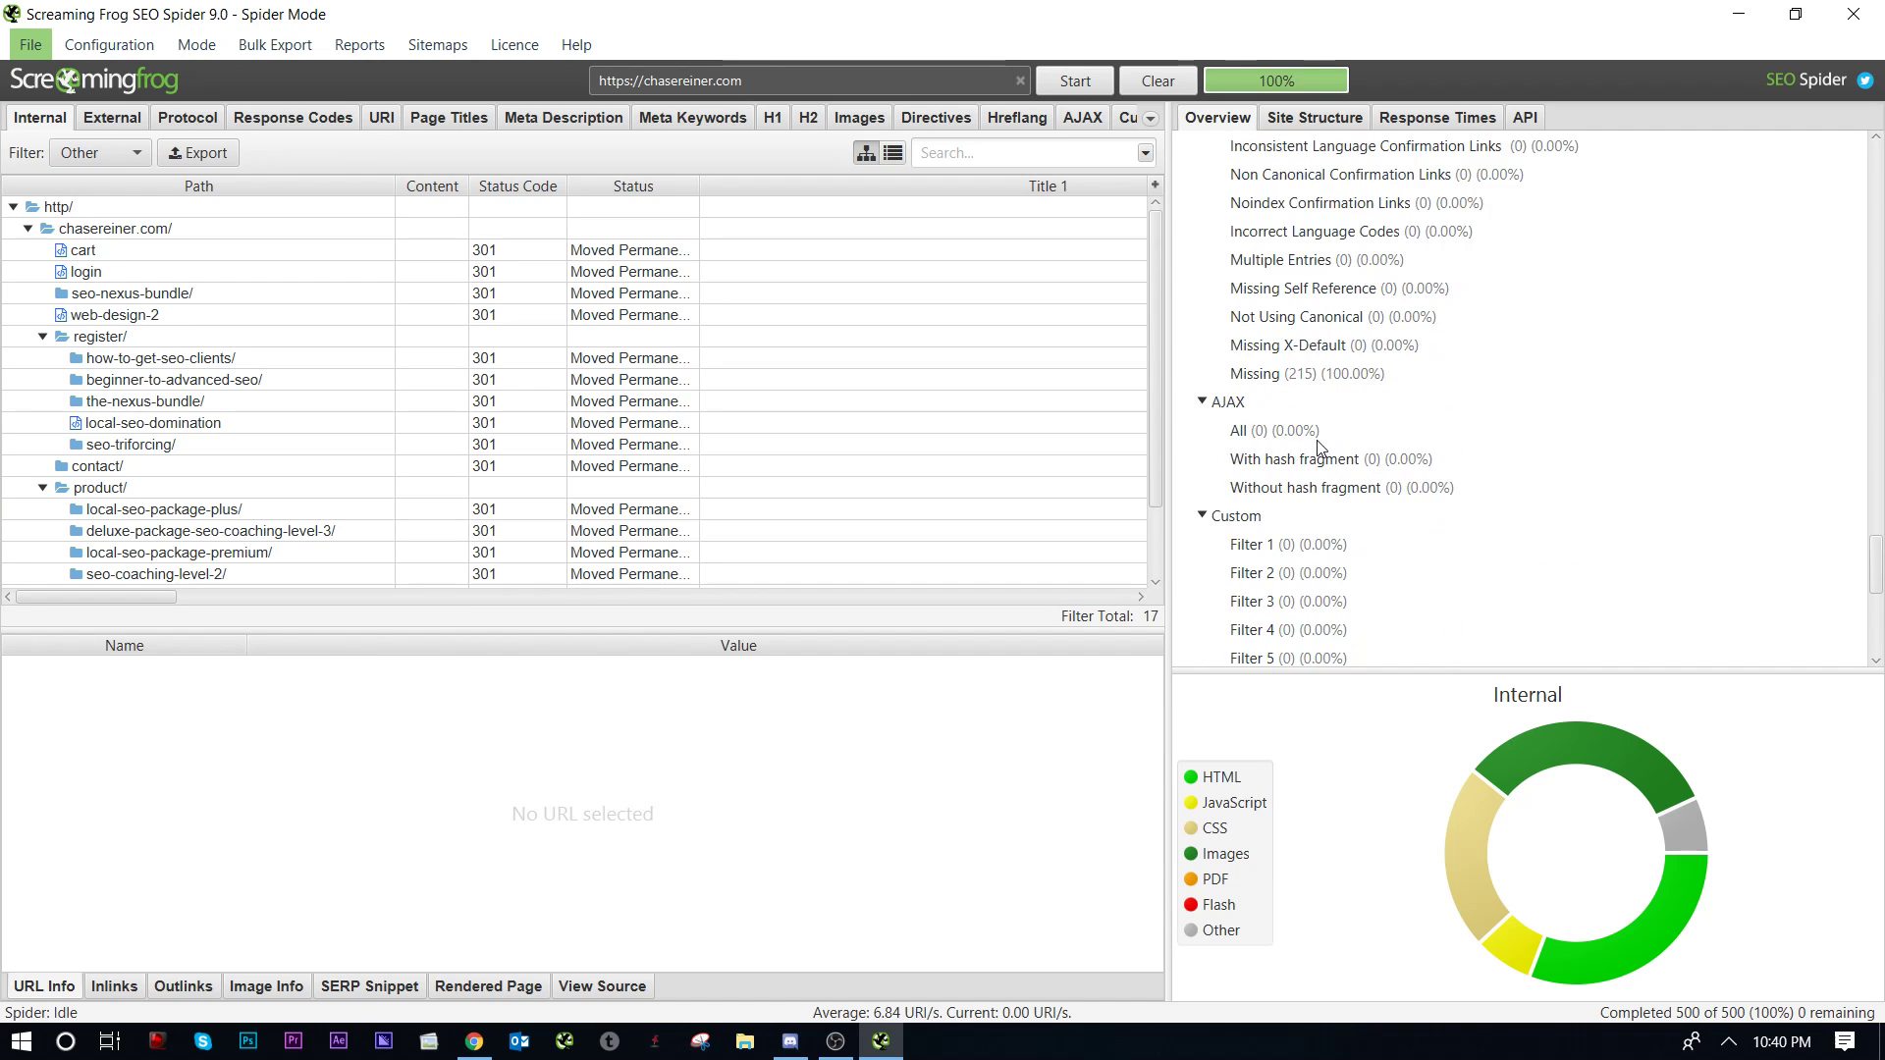
pyautogui.scroll(-7, 1320, 448)
pyautogui.scroll(6, 1320, 438)
pyautogui.scroll(20, 1320, 437)
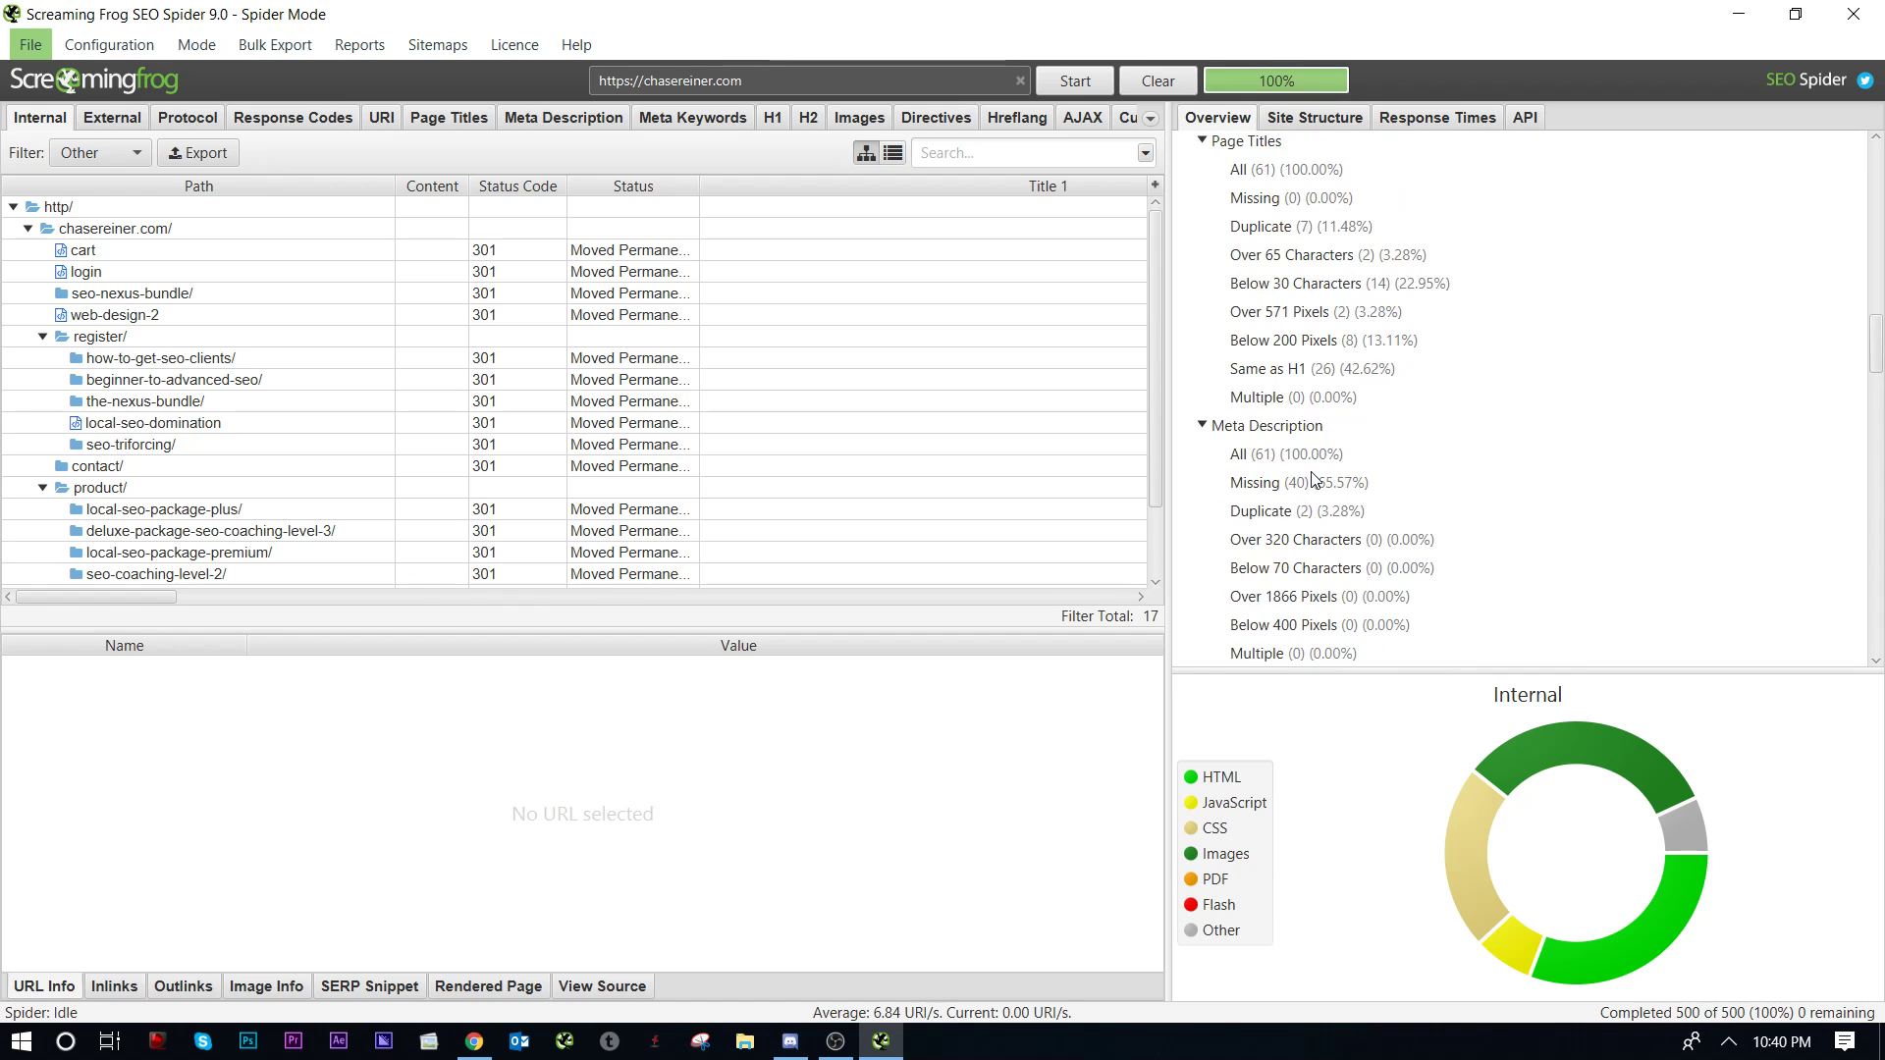
pyautogui.scroll(10, 1316, 479)
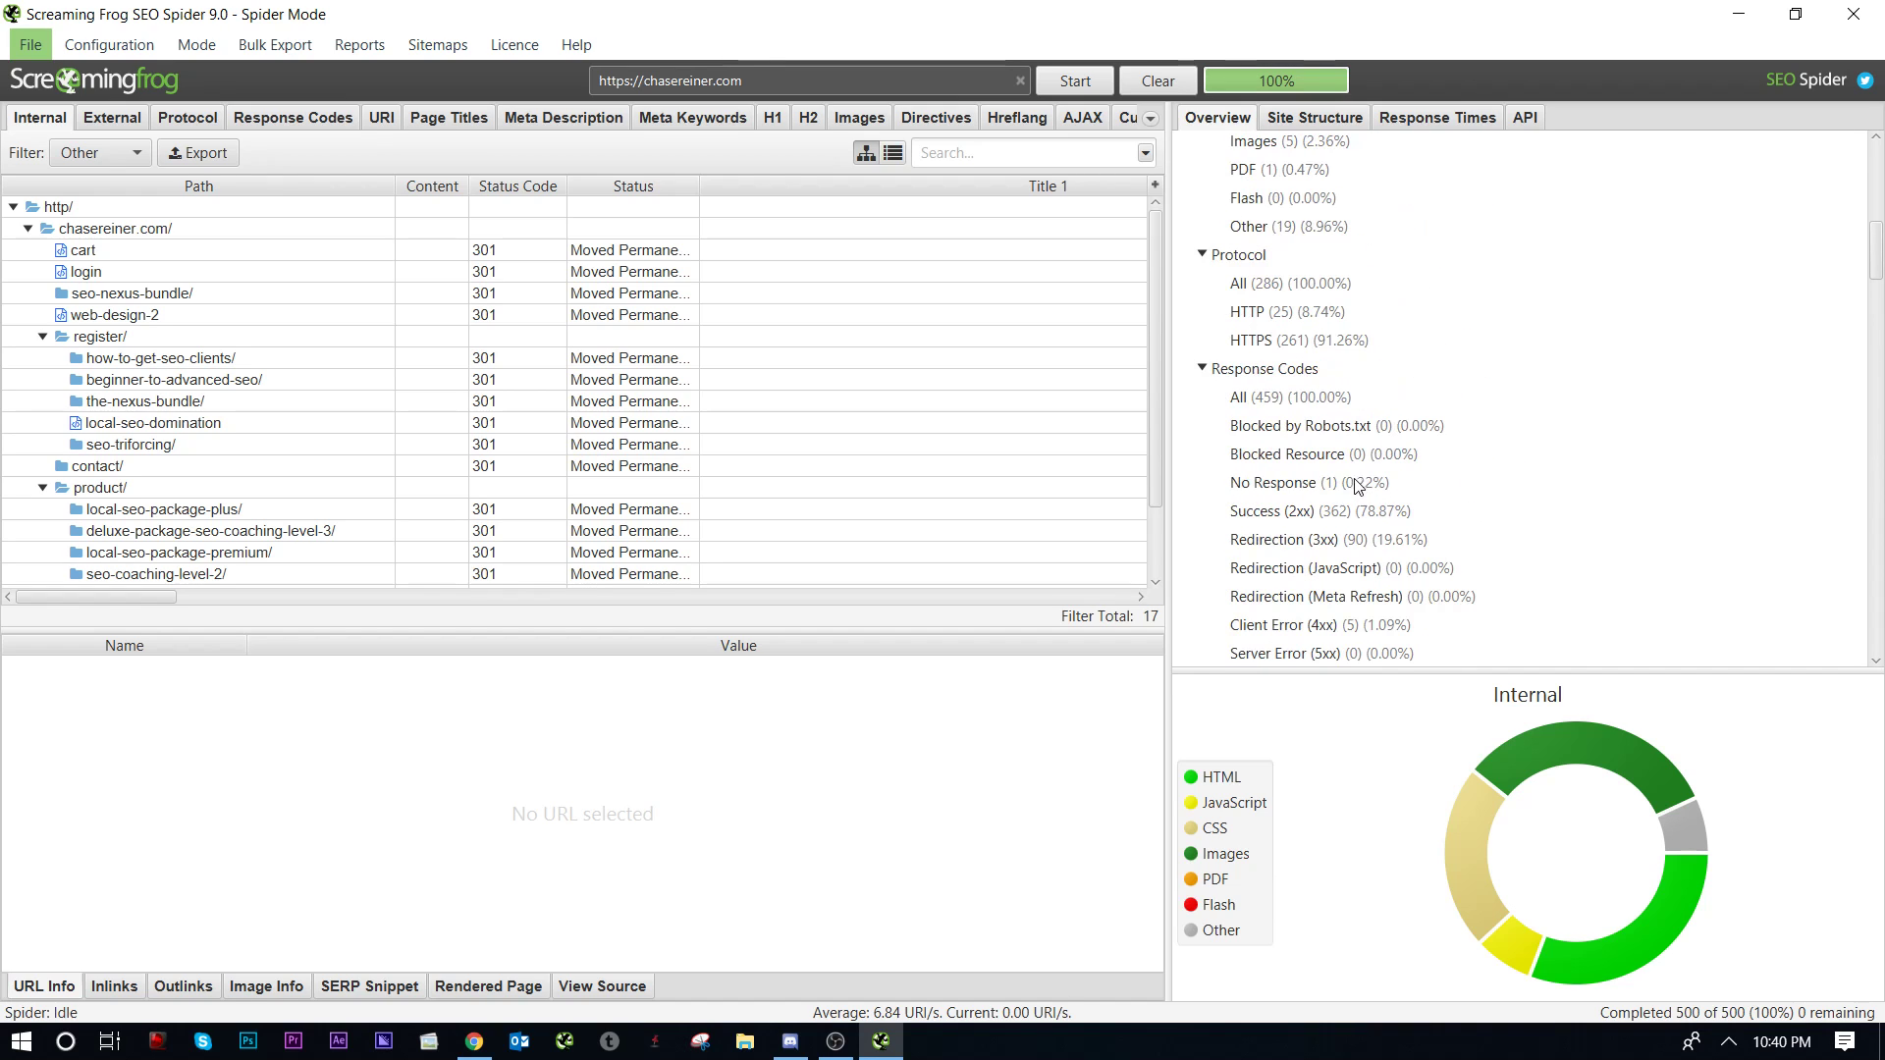
# Step: Filter Response Codes to Redirection (3xx), listing 90 redirecting URLs
pyautogui.click(1314, 402)
pyautogui.scroll(-3, 1316, 411)
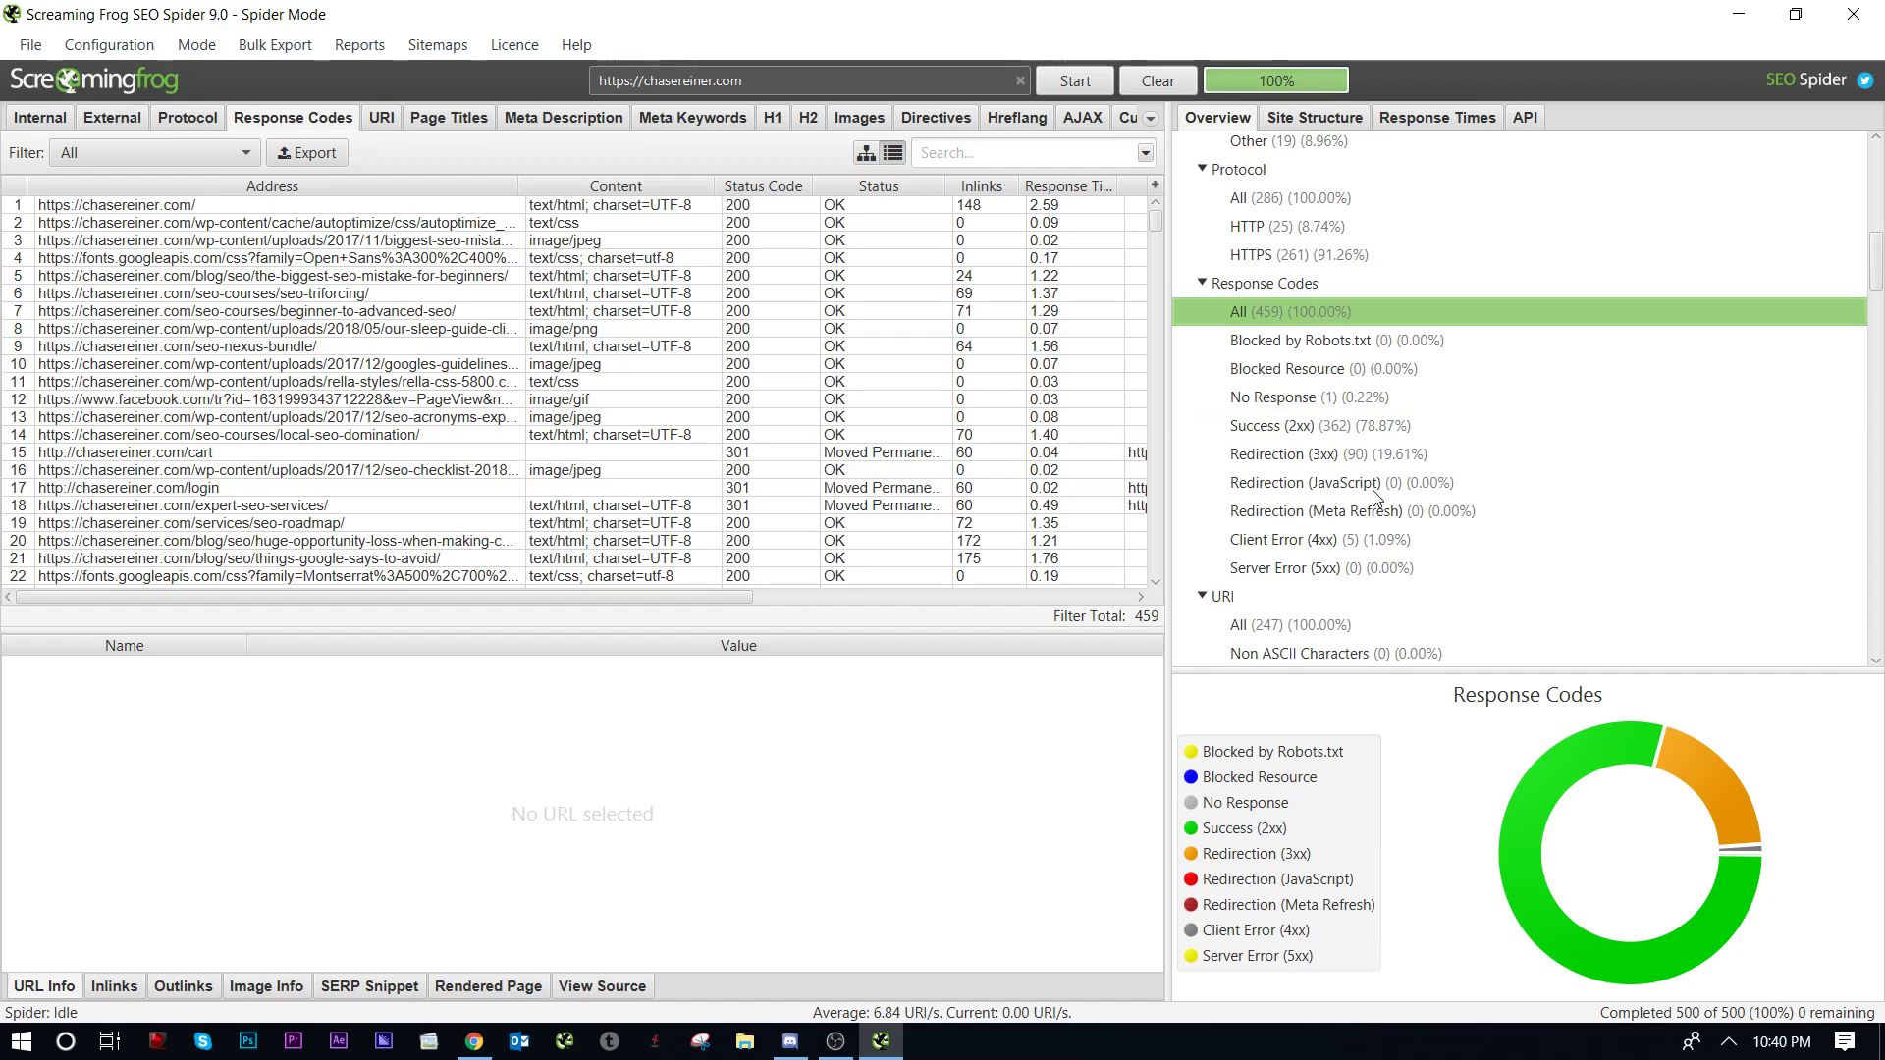
pyautogui.click(1379, 546)
pyautogui.press('Up')
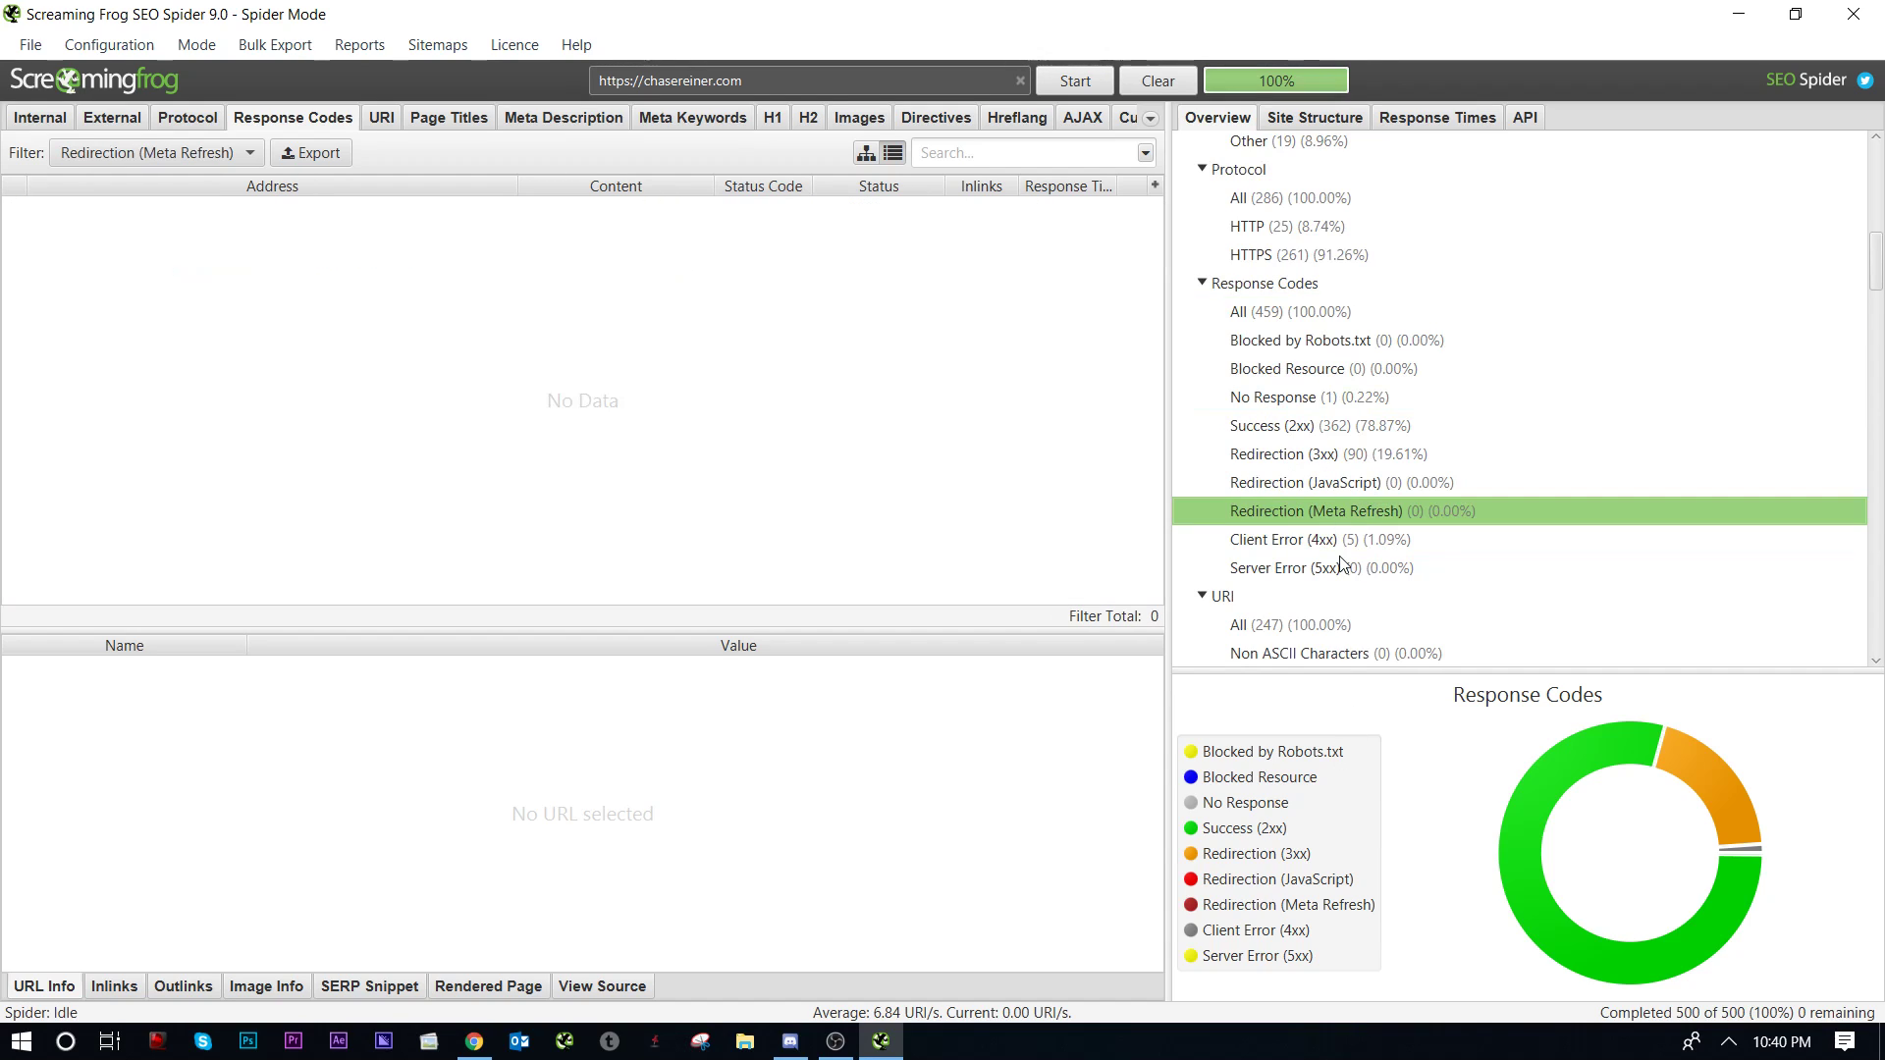
pyautogui.click(1339, 535)
pyautogui.click(1339, 476)
pyautogui.press('Up')
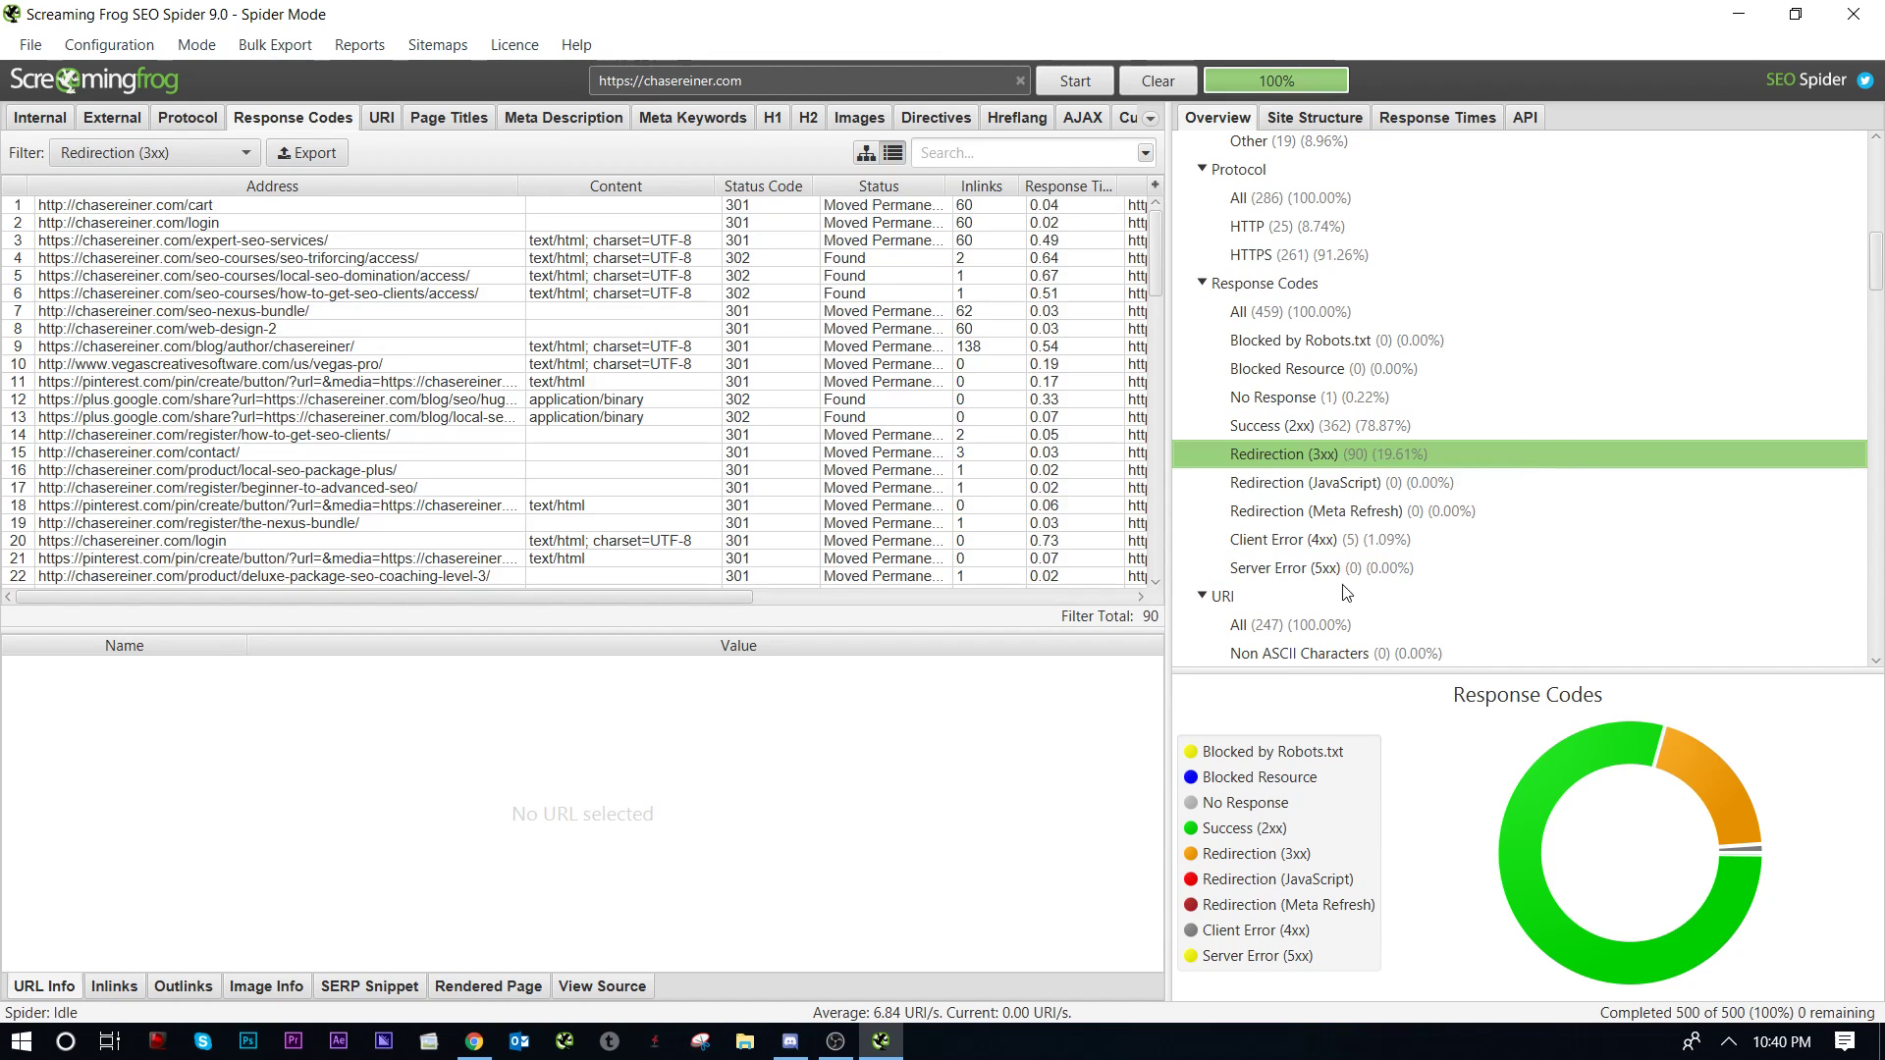
pyautogui.scroll(-20, 844, 432)
pyautogui.press('alt')
# Step: Go from the EPS Redirects page to the site's Plugins pages
pyautogui.hotkey('alt', 'Tab')
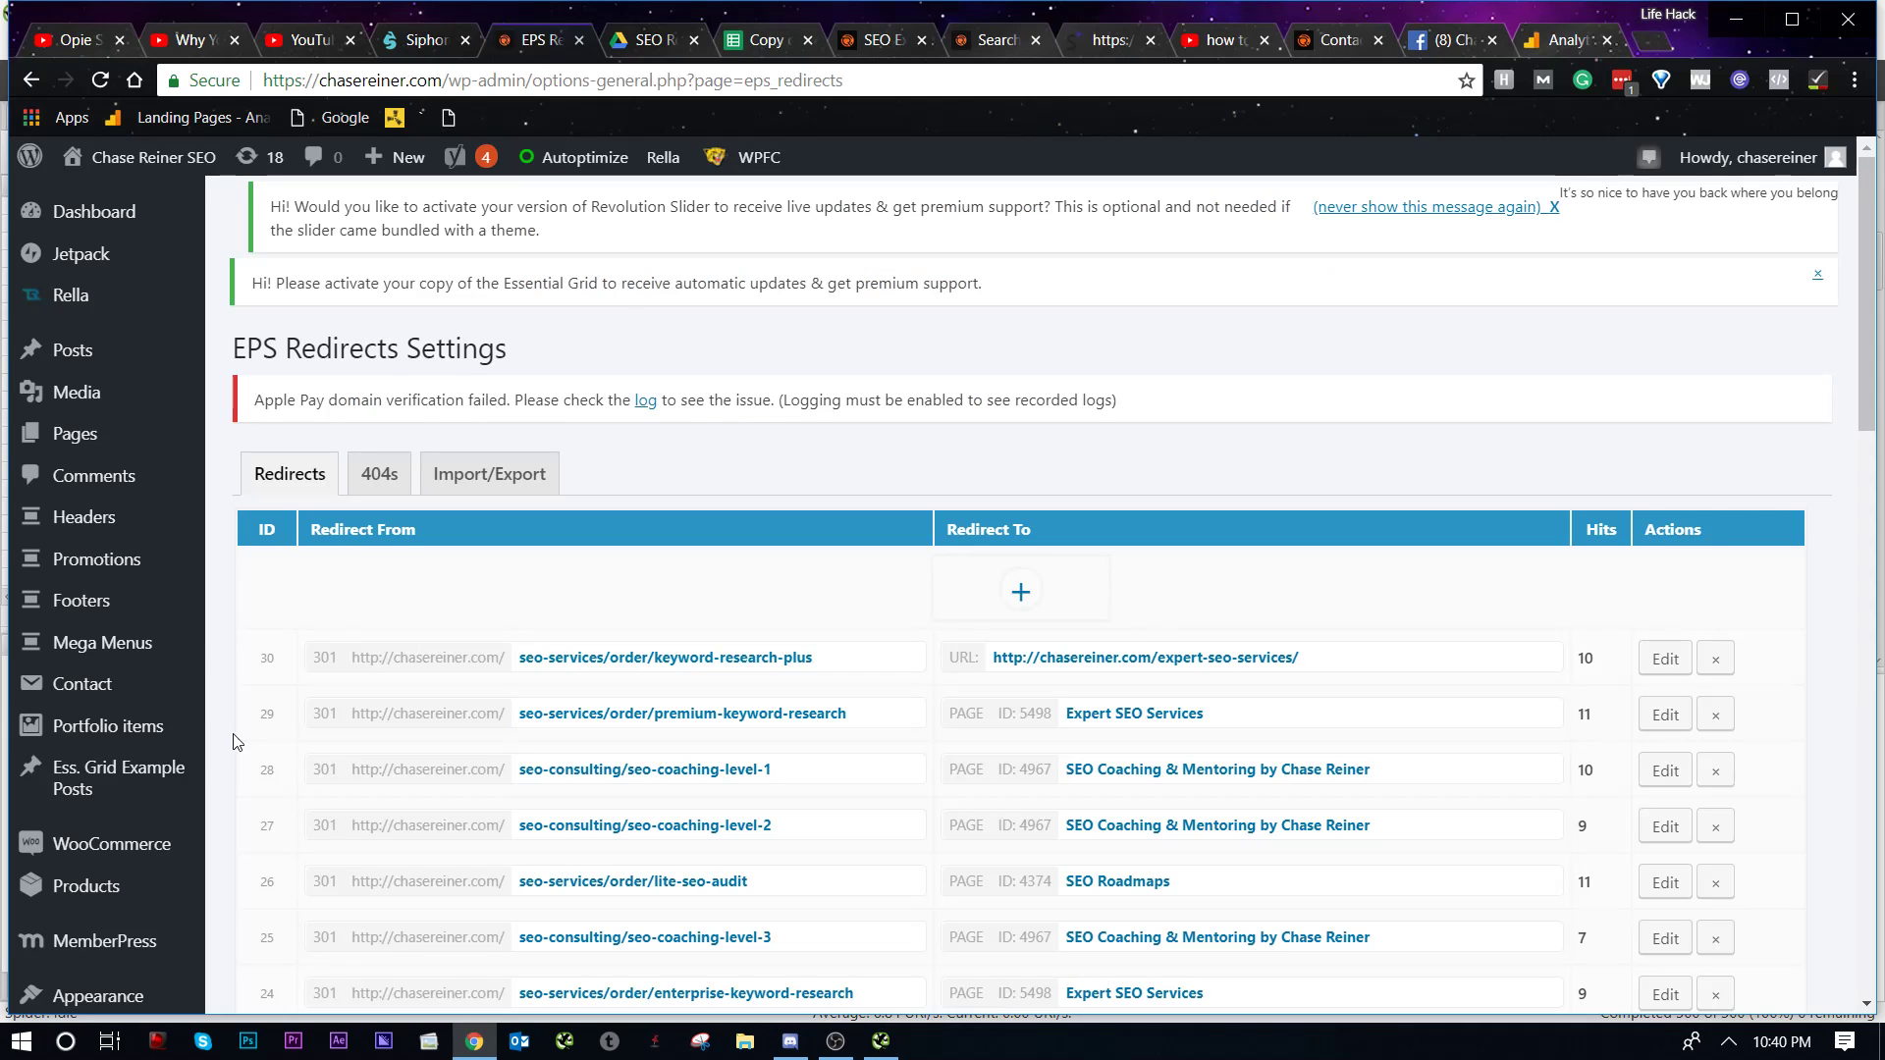
pyautogui.scroll(-5, 188, 668)
pyautogui.moveTo(98, 550)
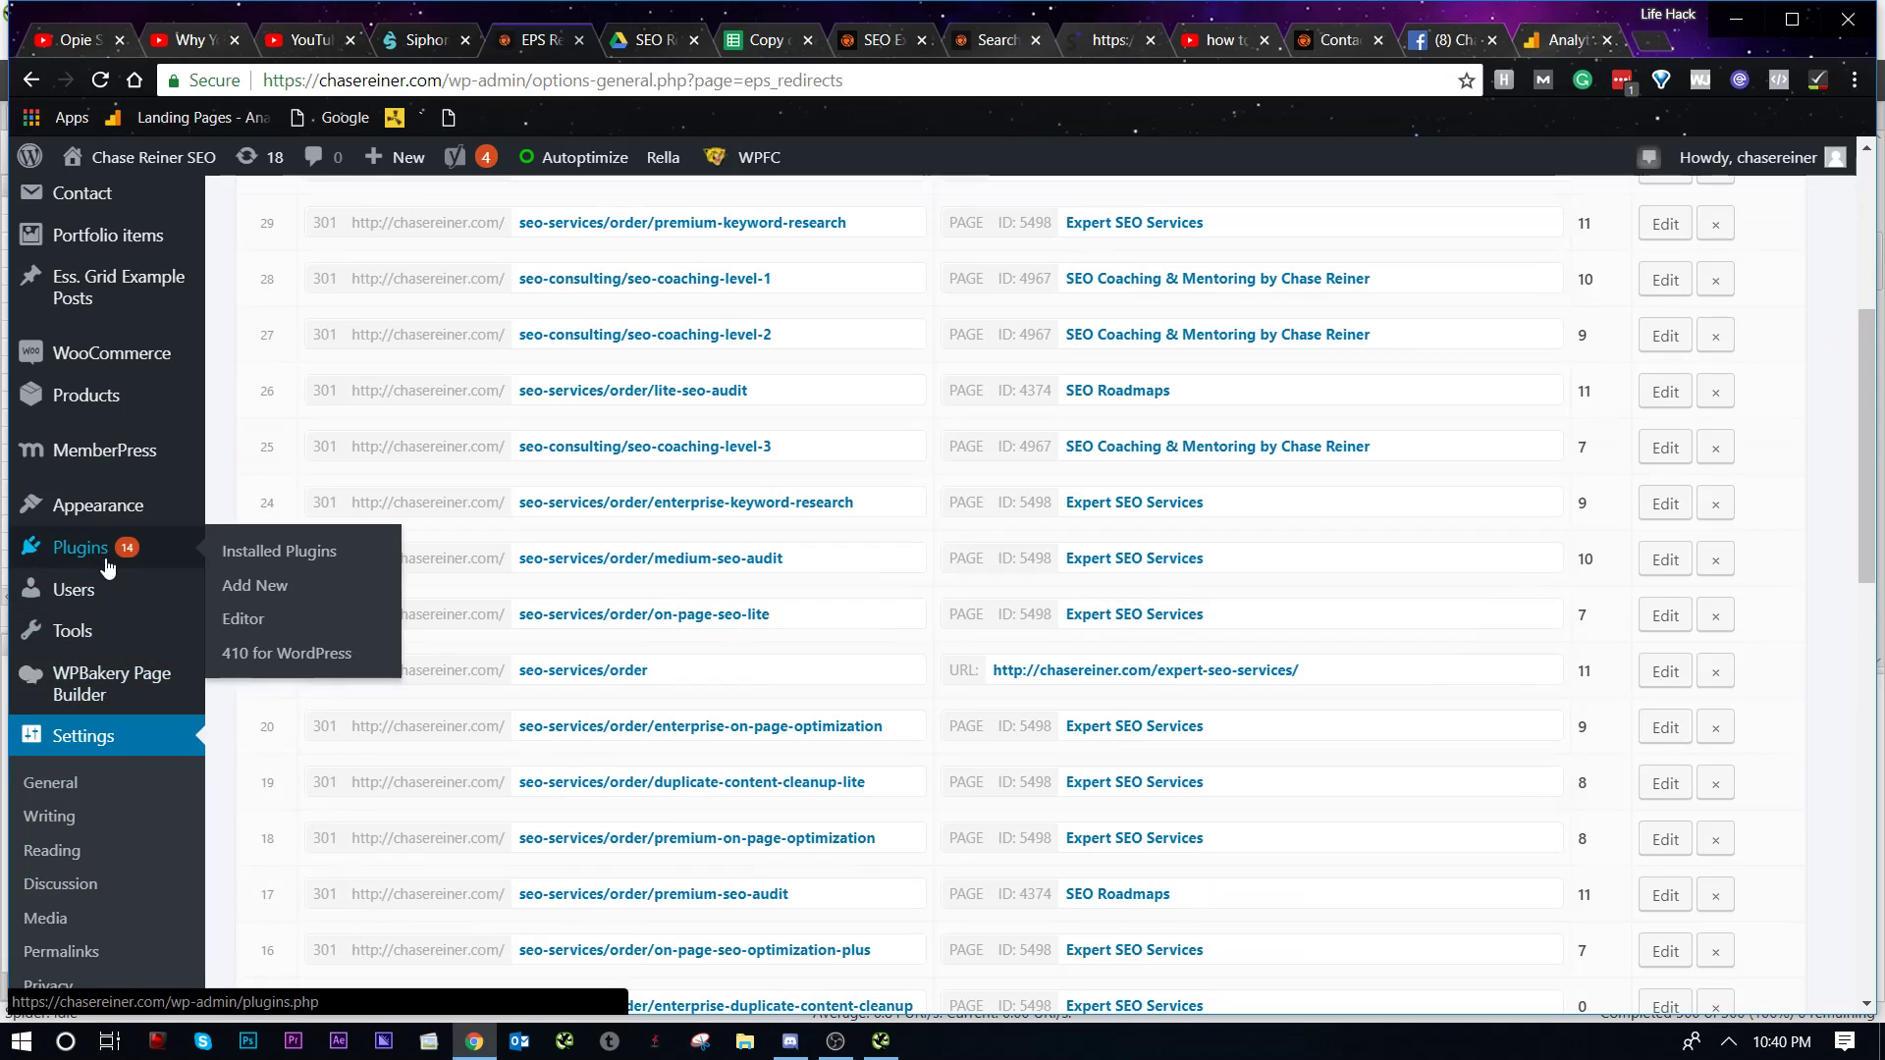
pyautogui.click(220, 617)
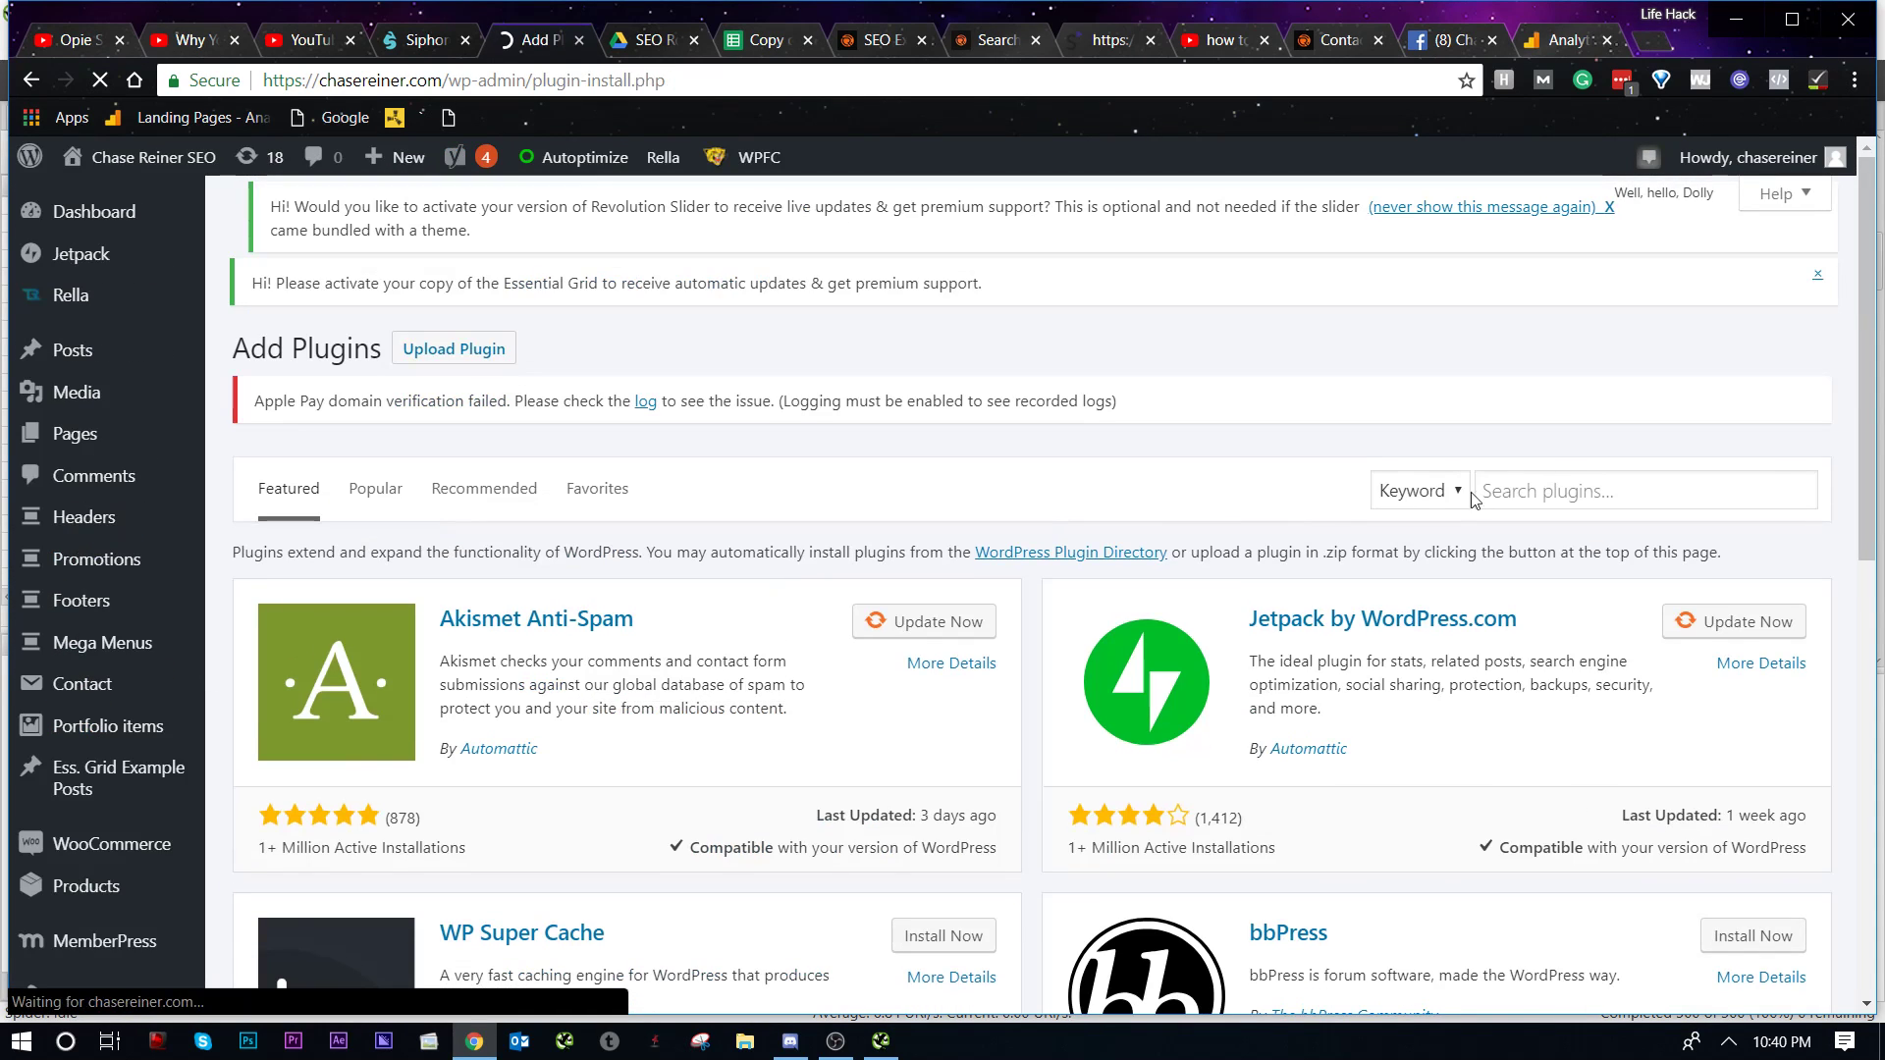
# Step: Search plugins for 'broken link checker', finding Broken Link Checker already active
pyautogui.click(1546, 488)
pyautogui.write('broken ')
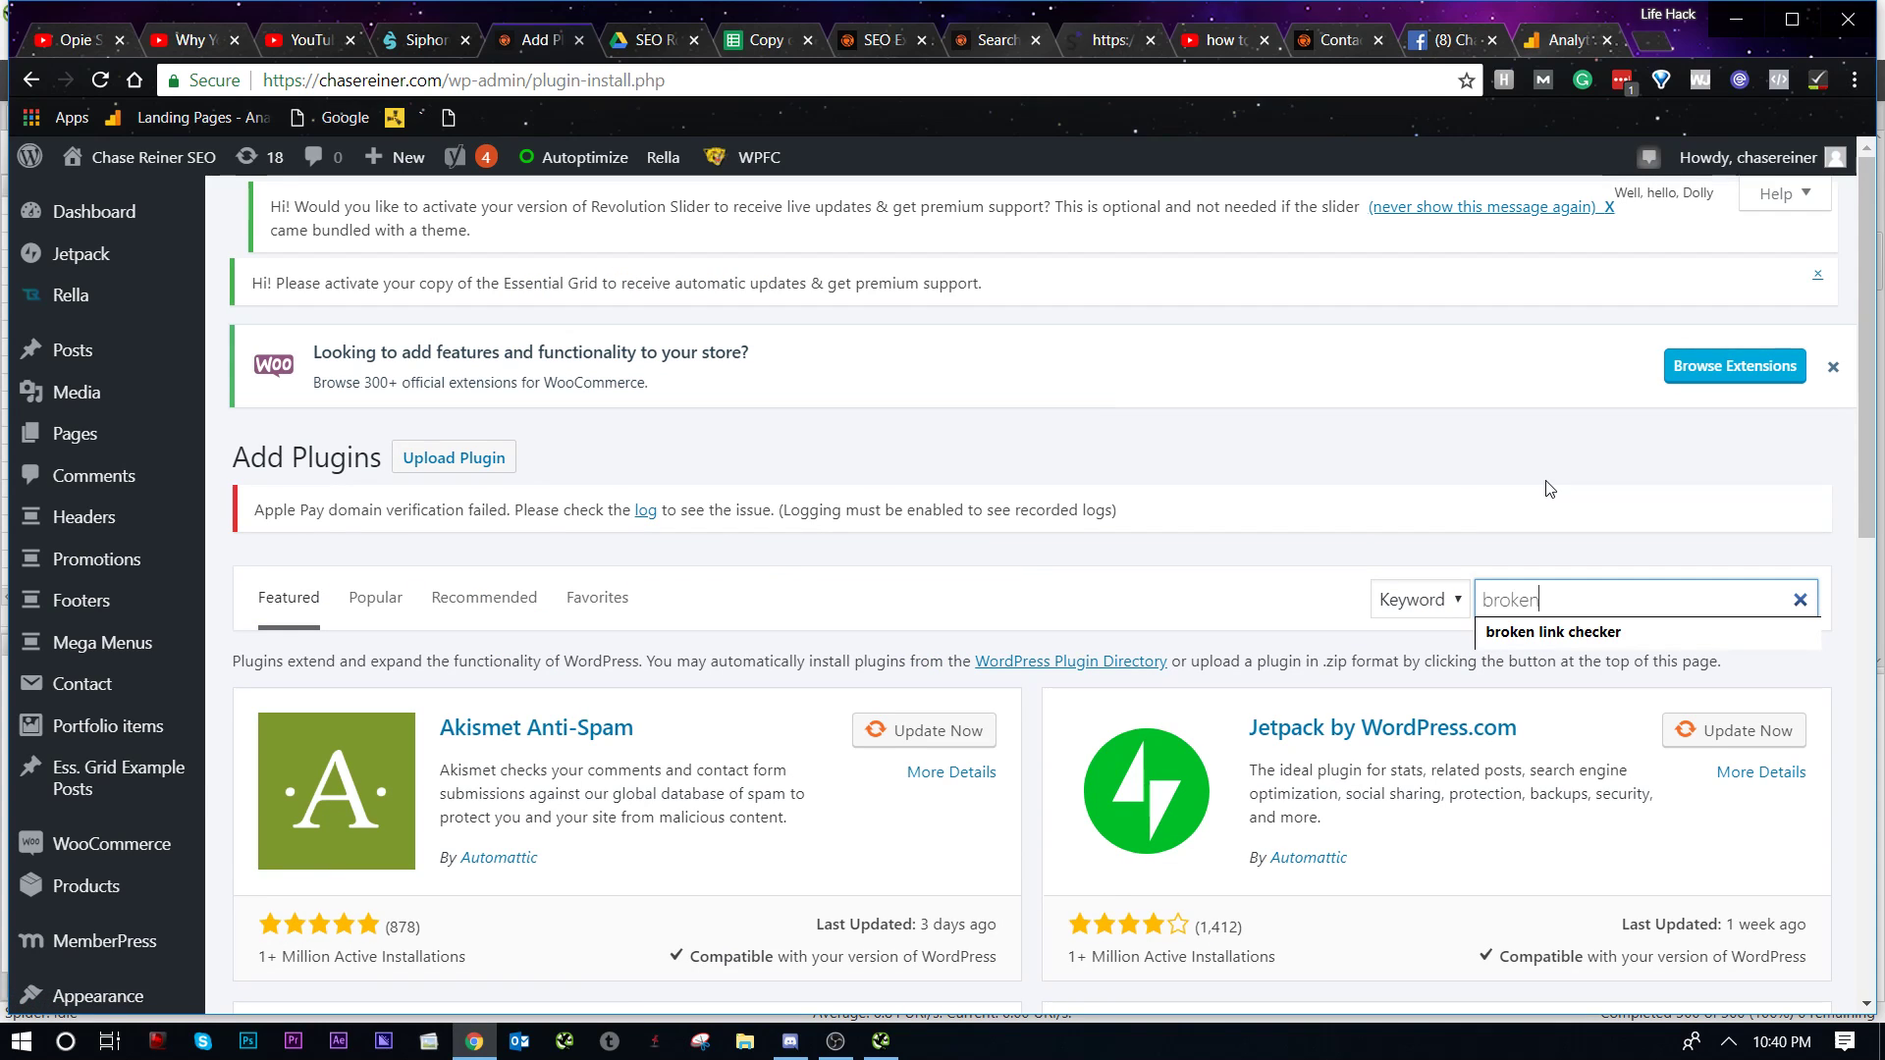
pyautogui.write('l')
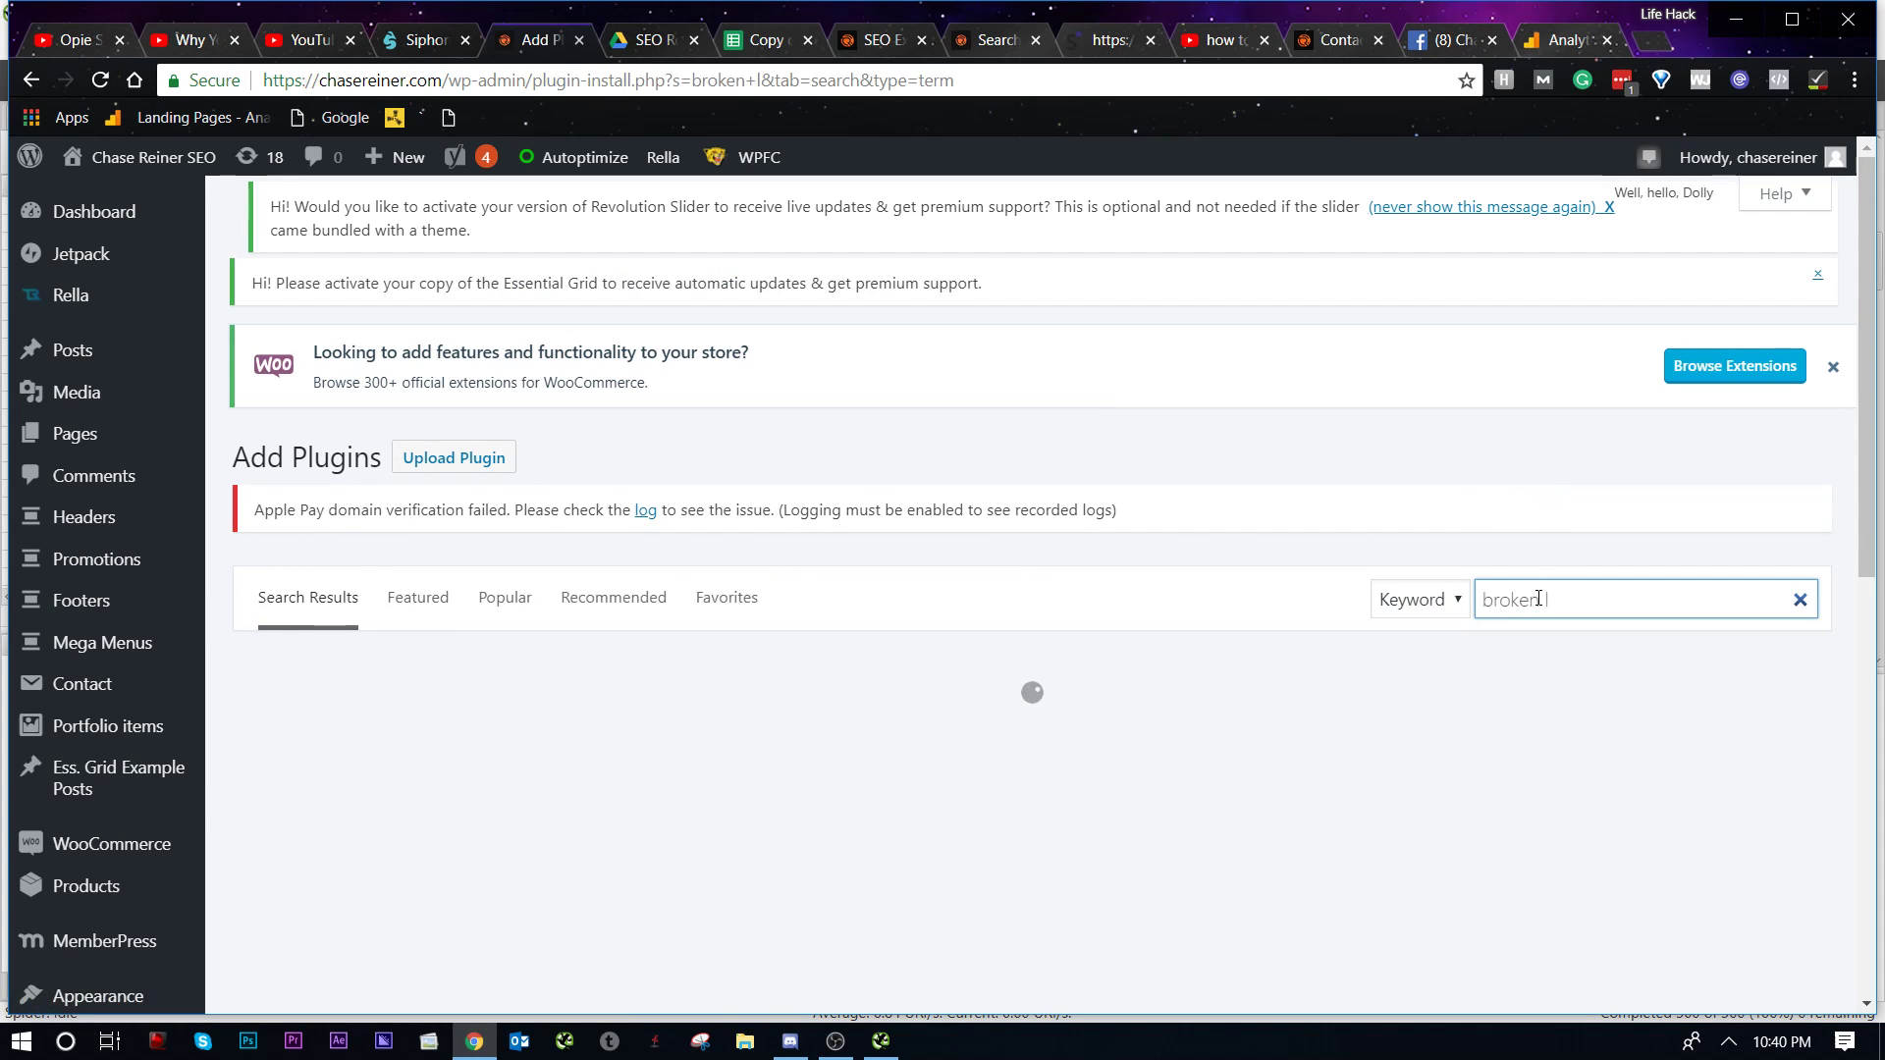
pyautogui.write('ink checker')
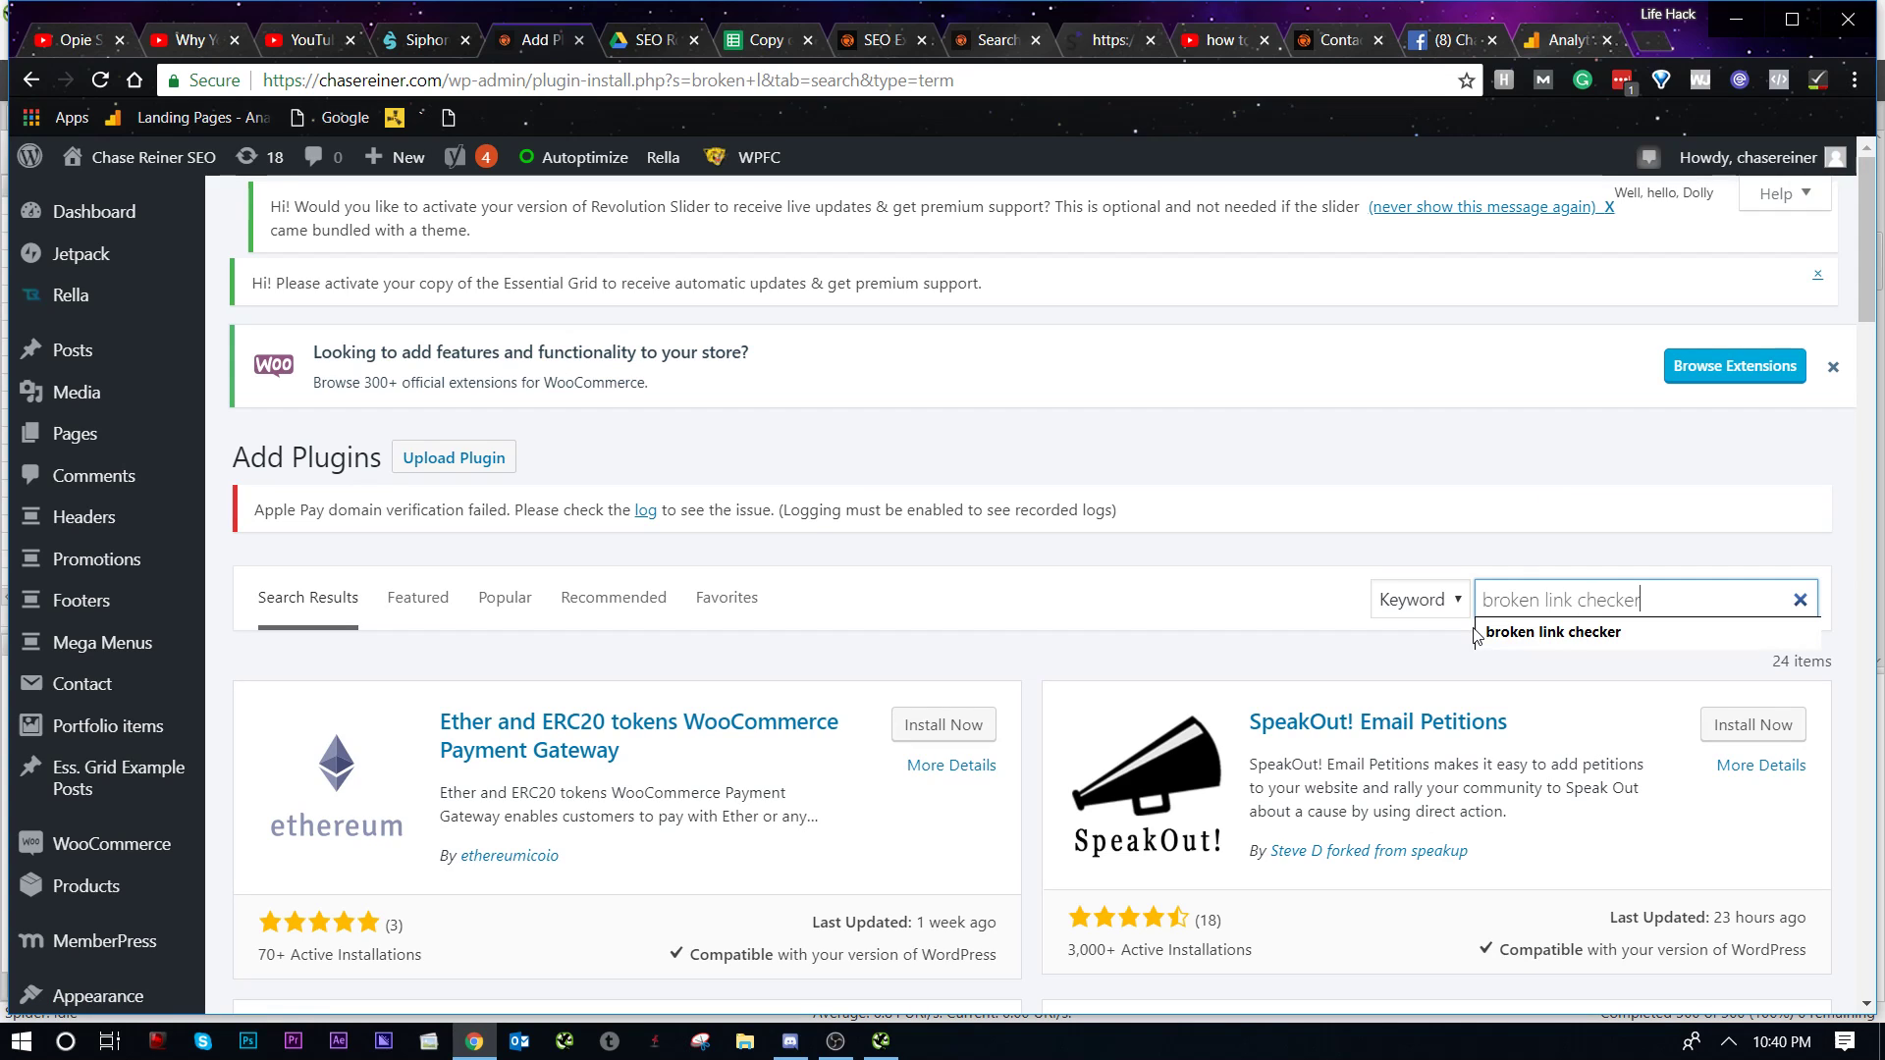
pyautogui.click(1475, 633)
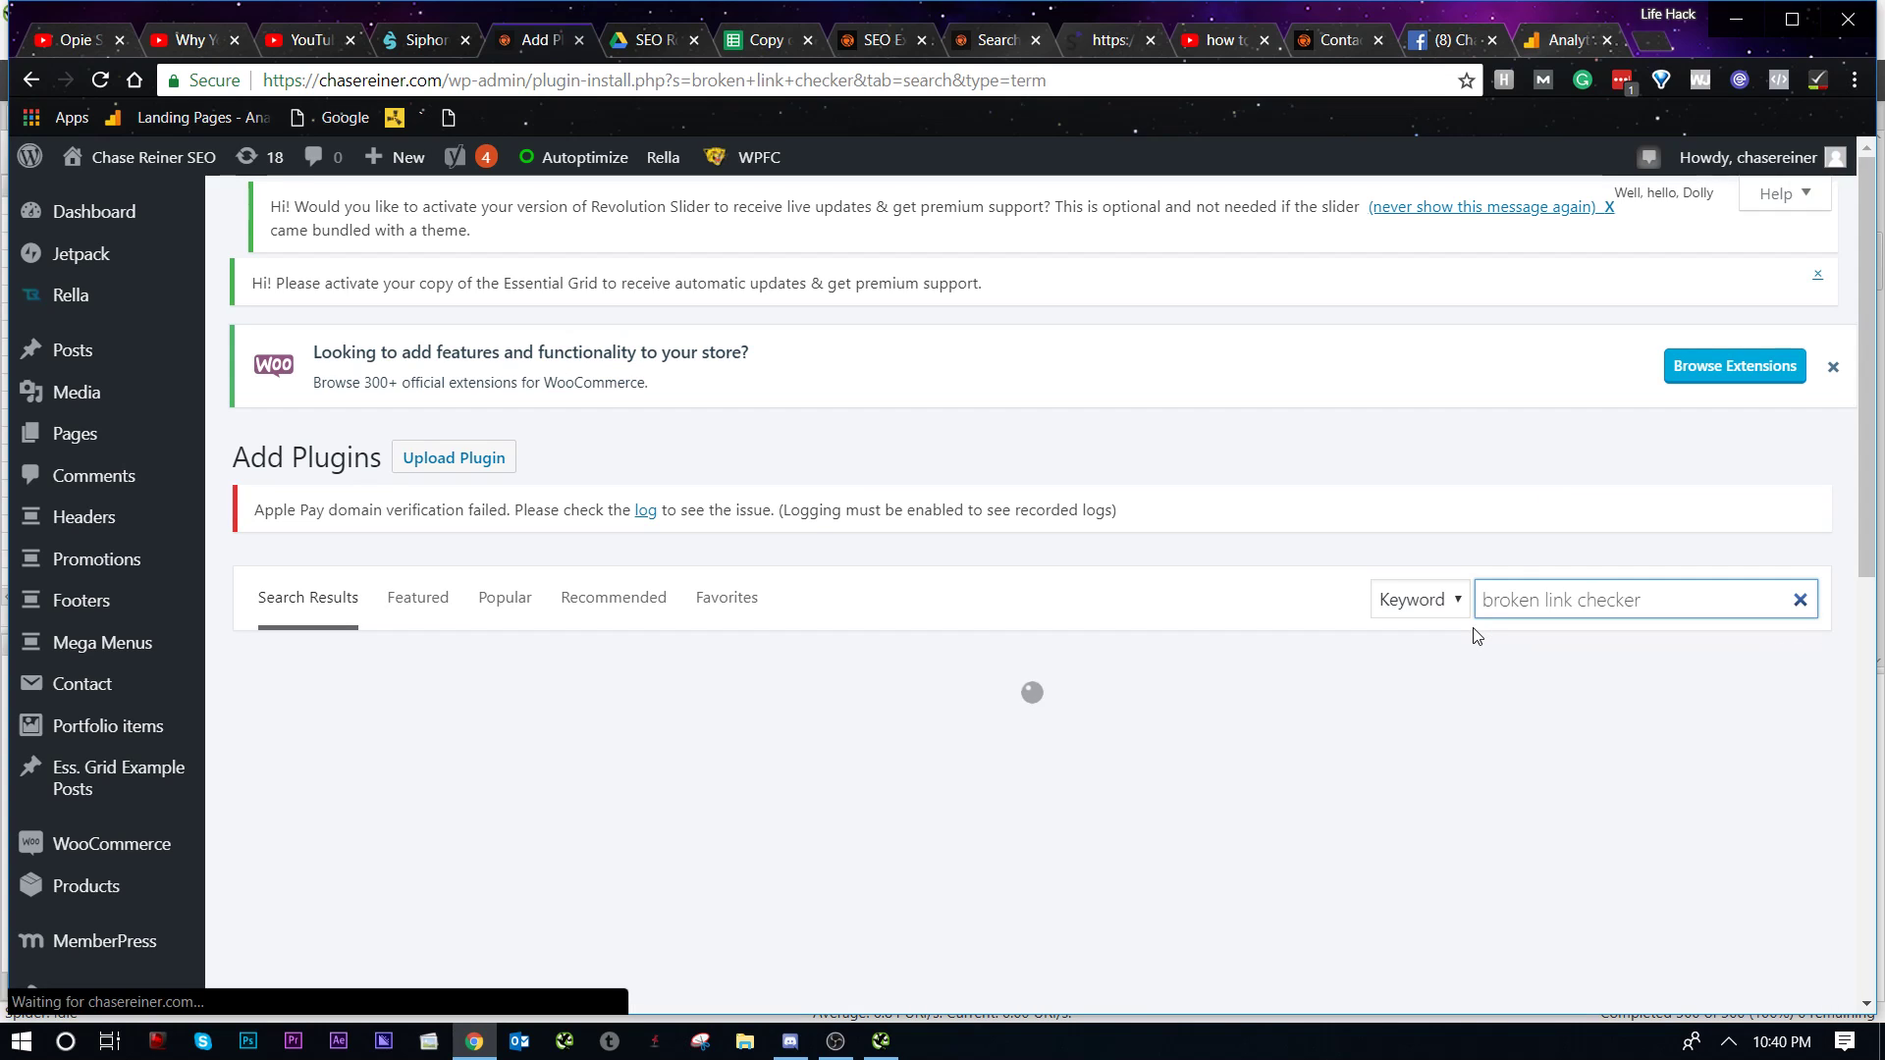
pyautogui.scroll(-3, 1168, 547)
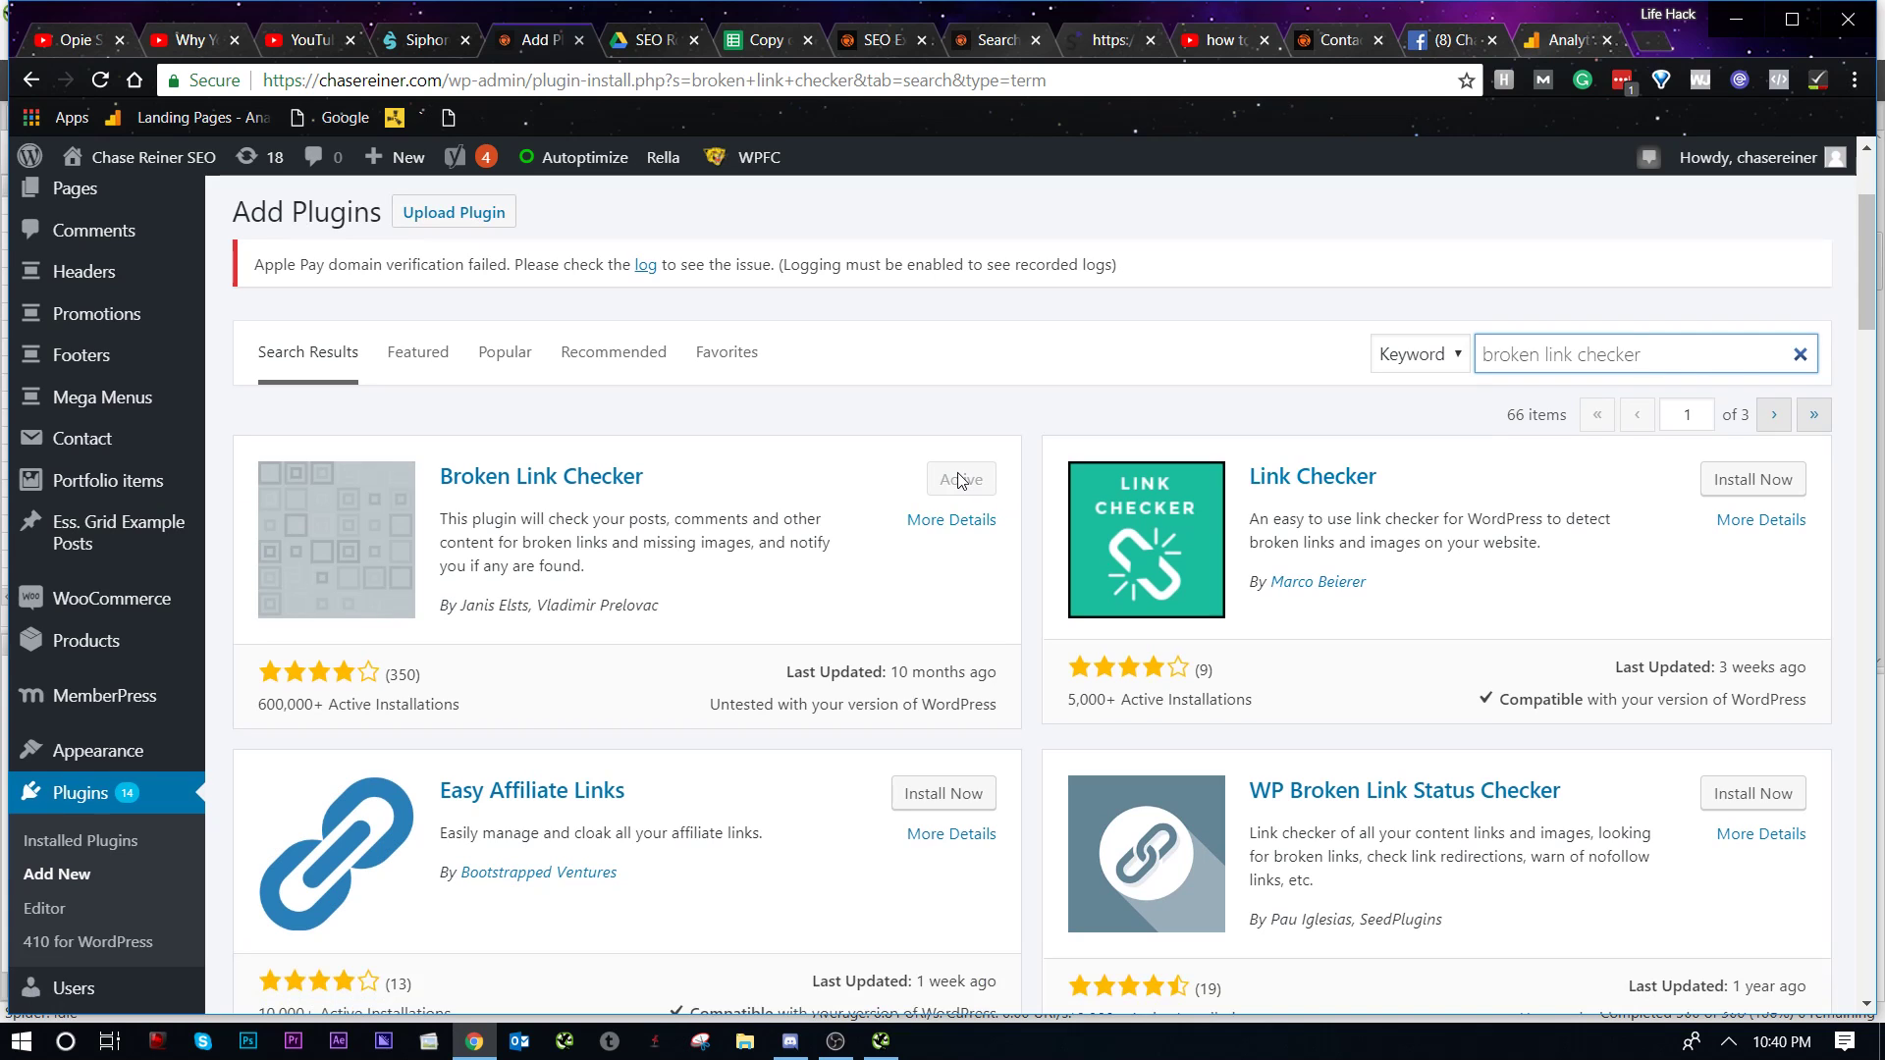
pyautogui.scroll(-6, 108, 638)
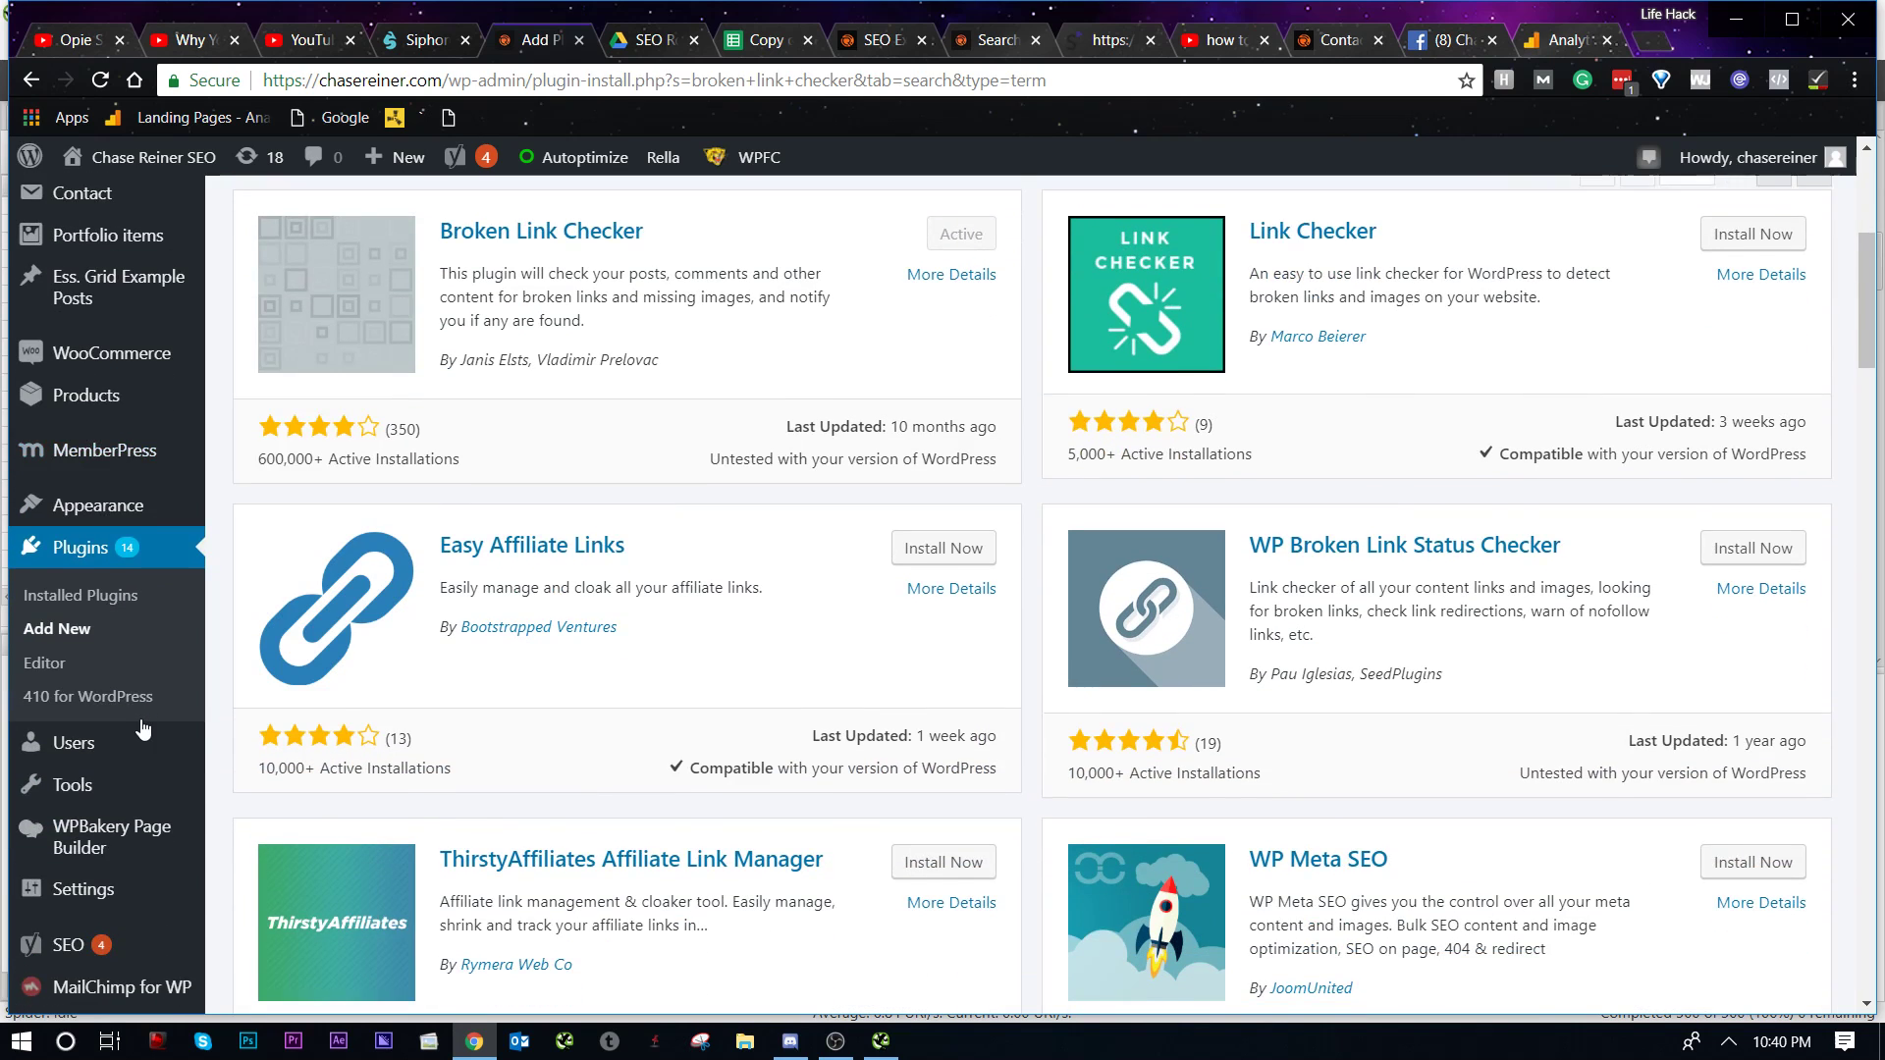
pyautogui.moveTo(111, 428)
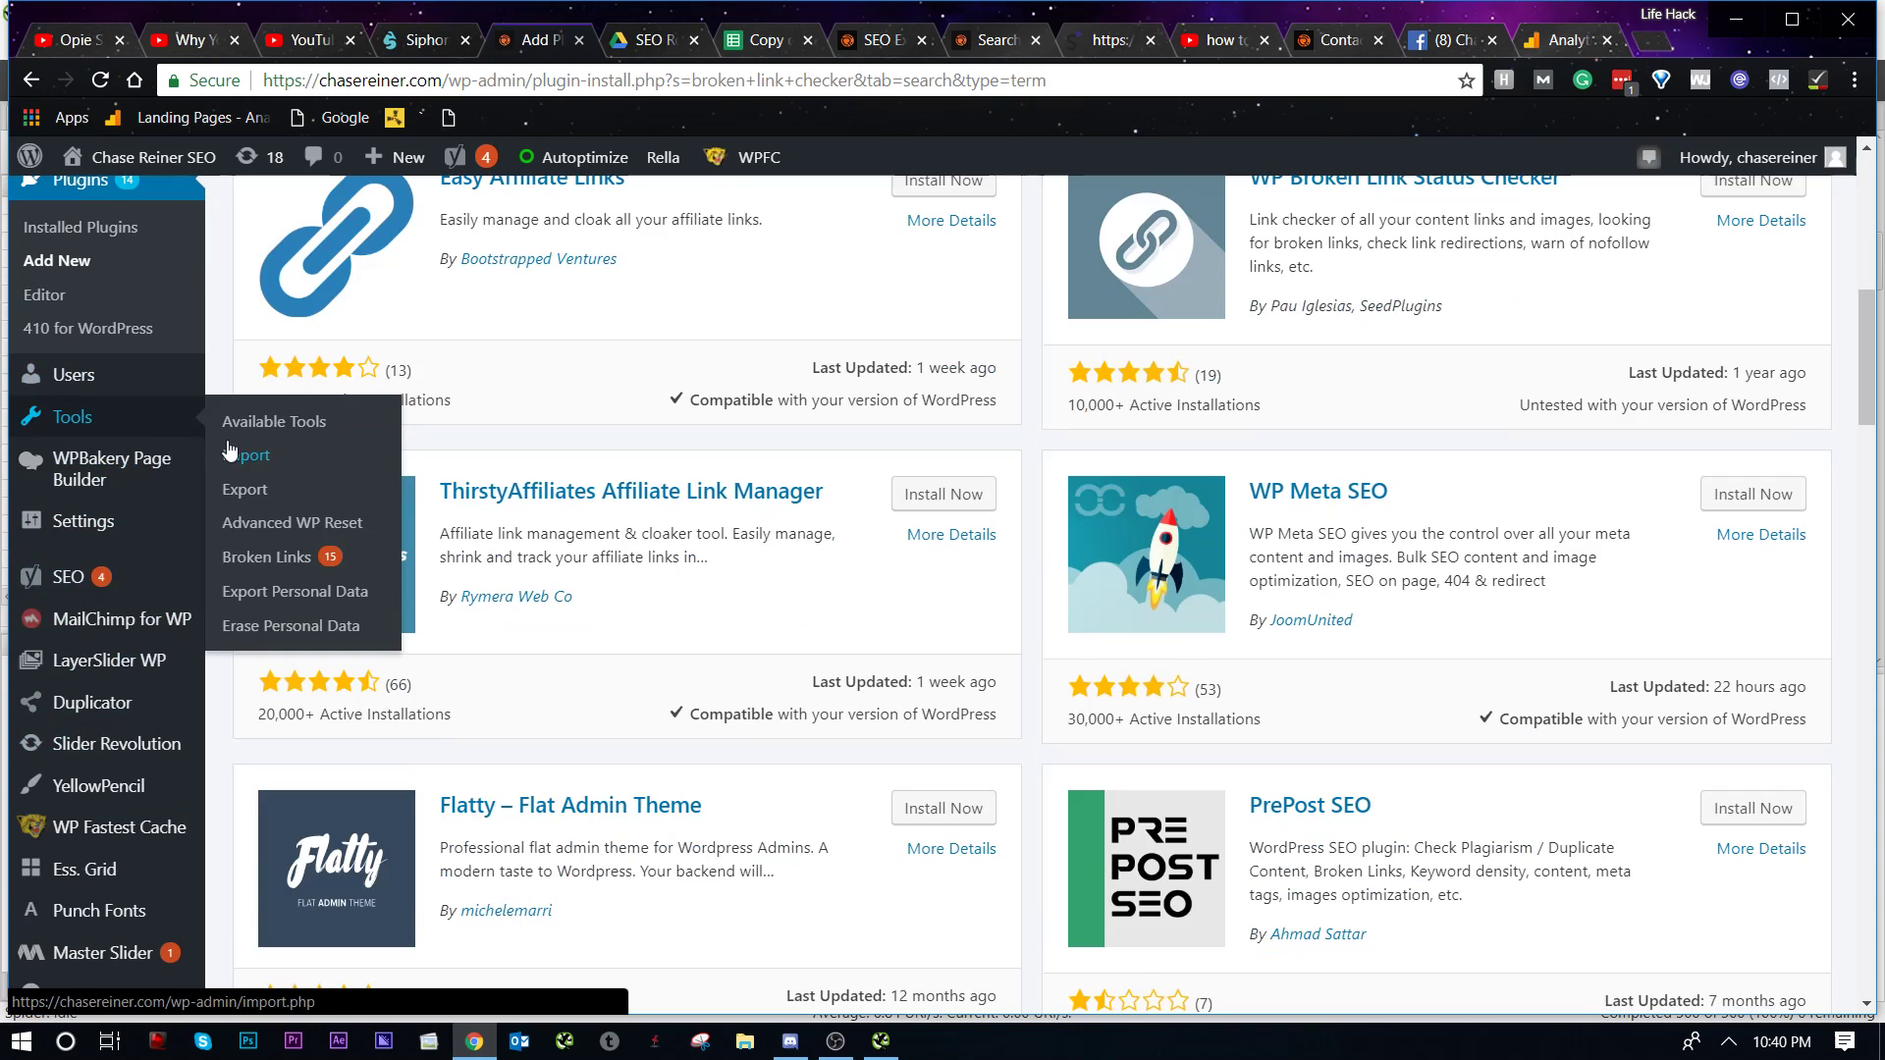
# Step: In Tools > Broken Links, bulk-apply Fix redirects to all links, replacing 2 with direct links
pyautogui.click(301, 558)
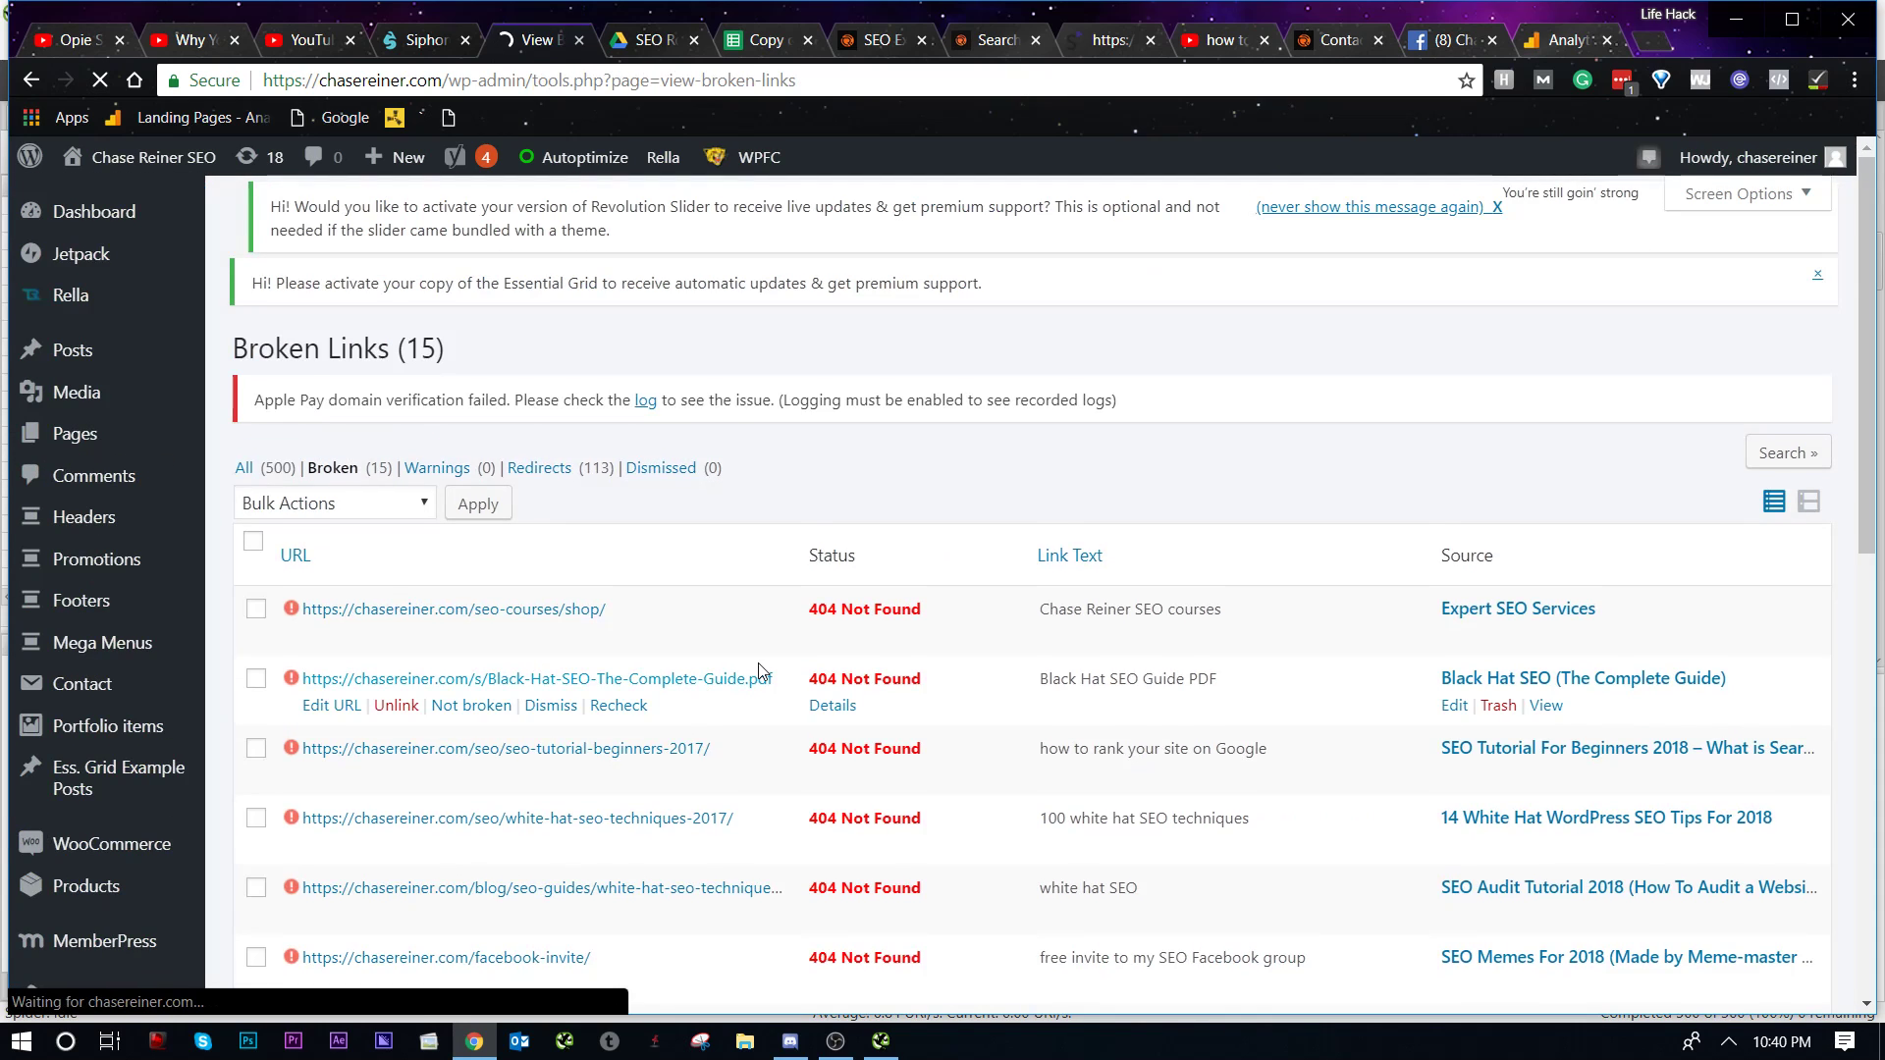
pyautogui.scroll(-4, 709, 581)
pyautogui.scroll(-5, 709, 581)
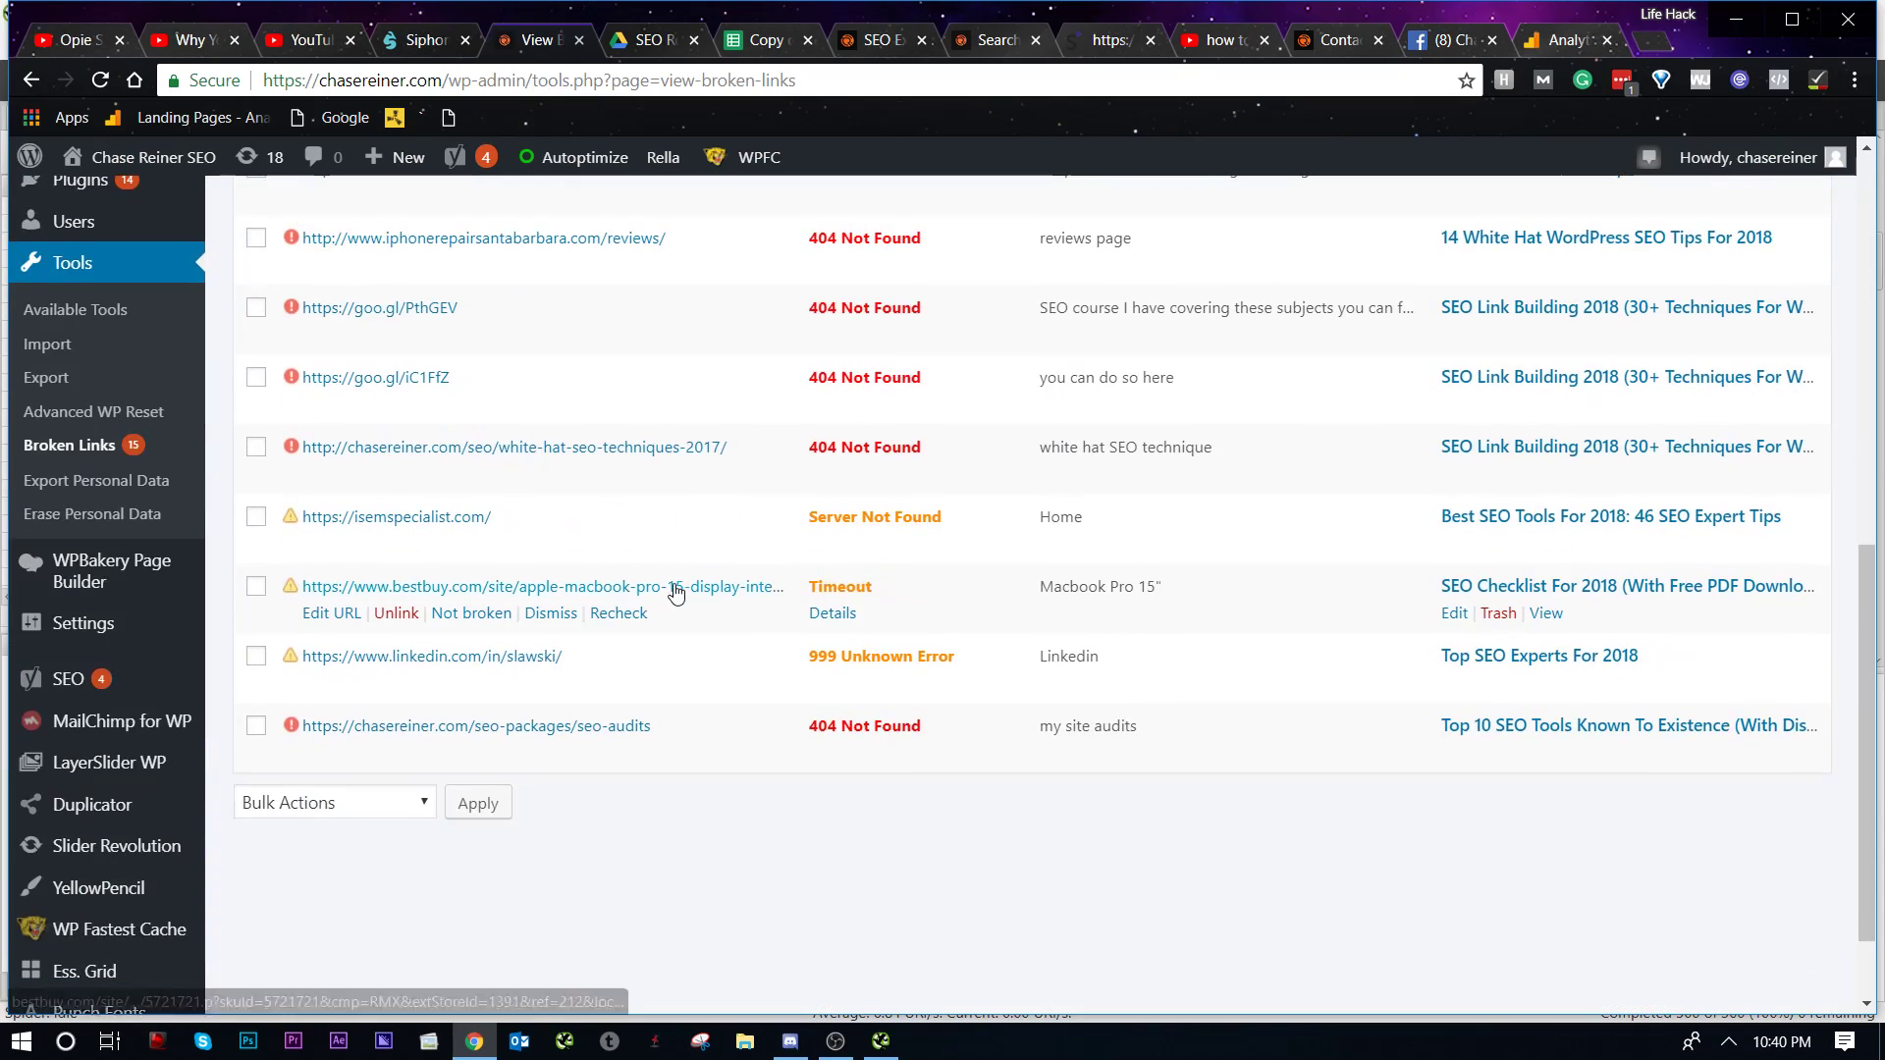
pyautogui.scroll(9, 674, 588)
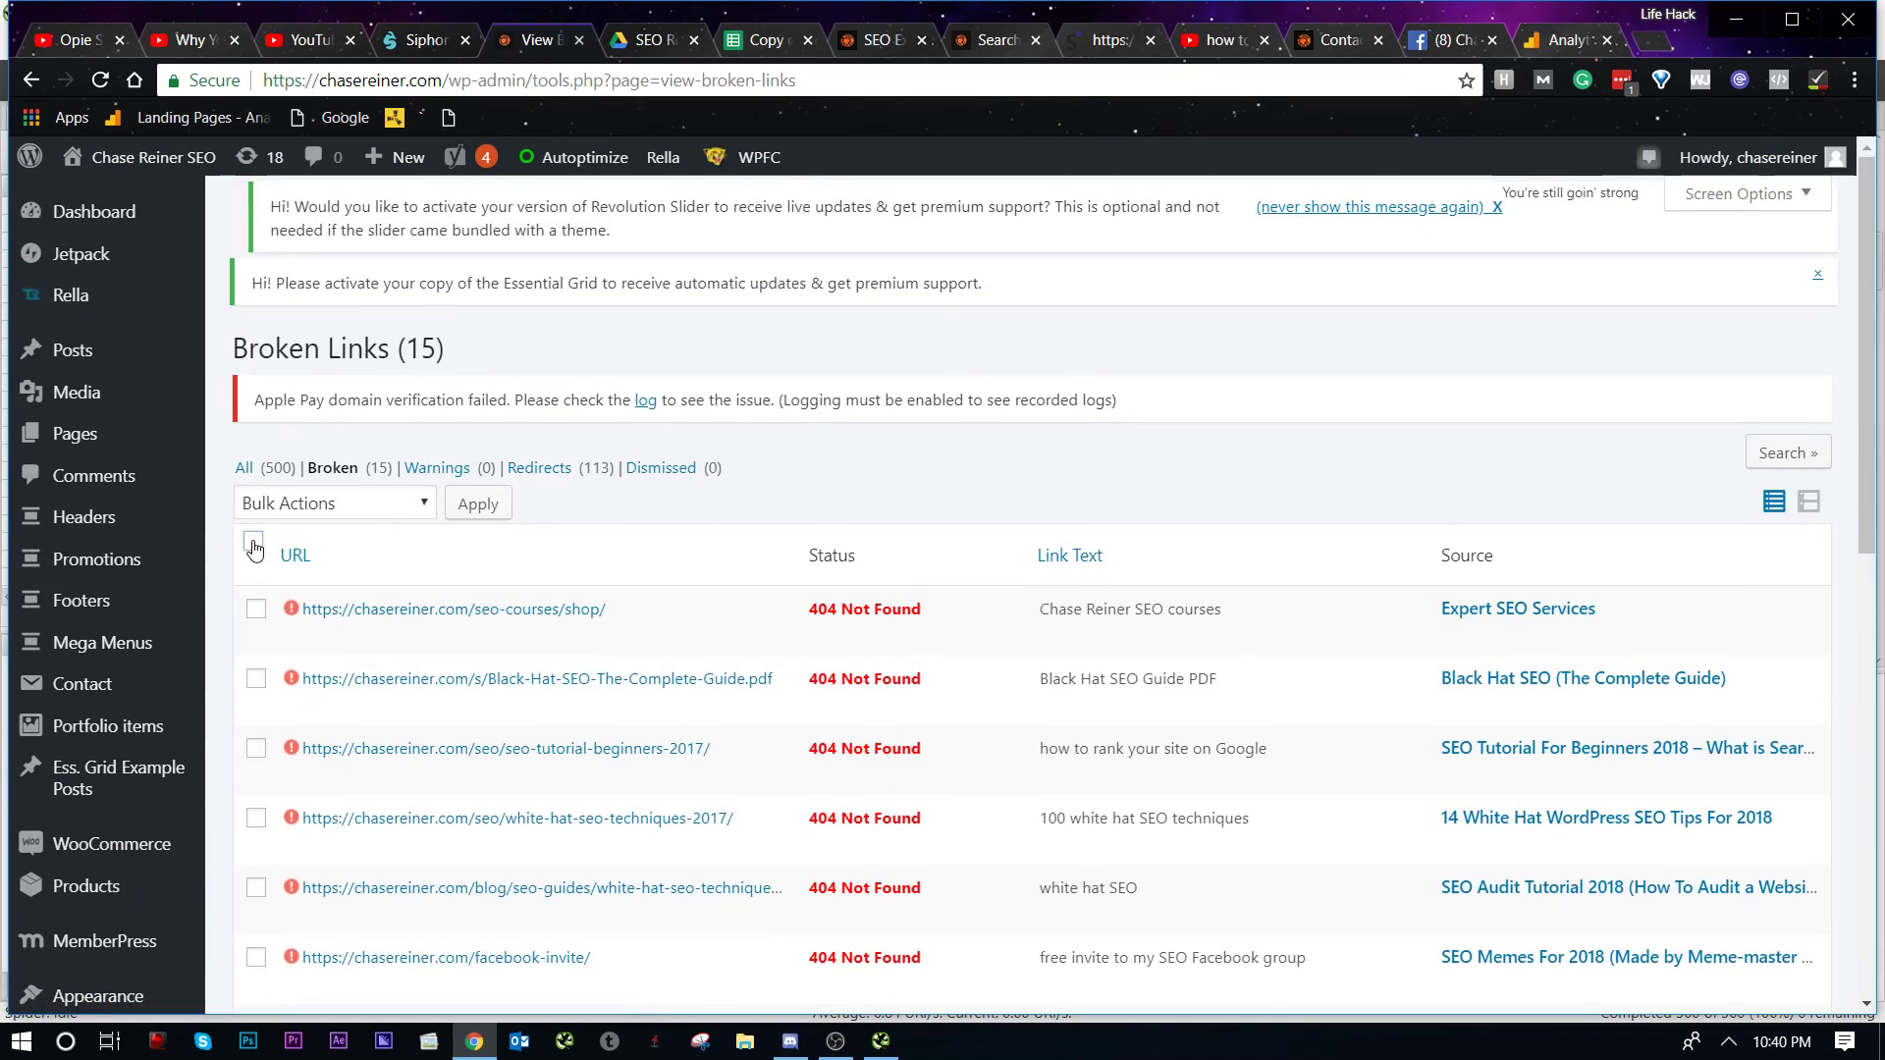
pyautogui.click(253, 543)
pyautogui.click(420, 503)
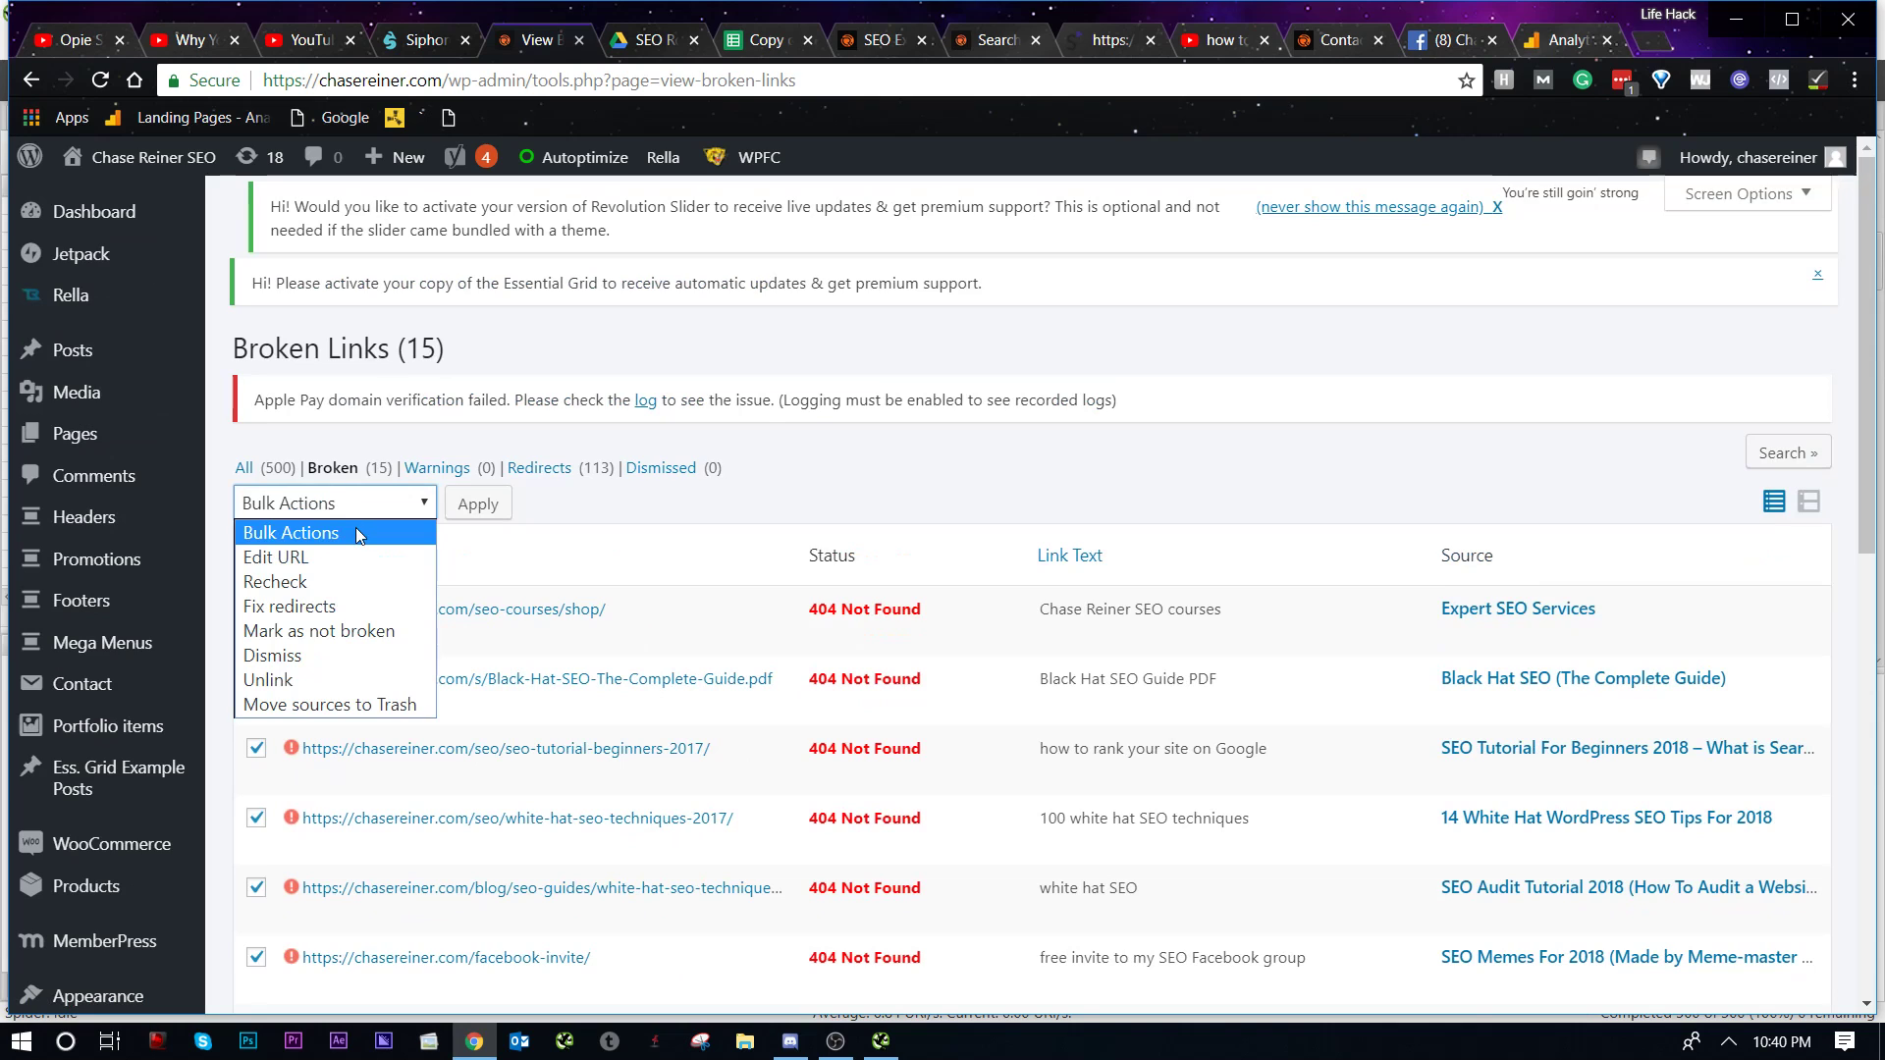
pyautogui.click(349, 608)
pyautogui.scroll(-7, 467, 501)
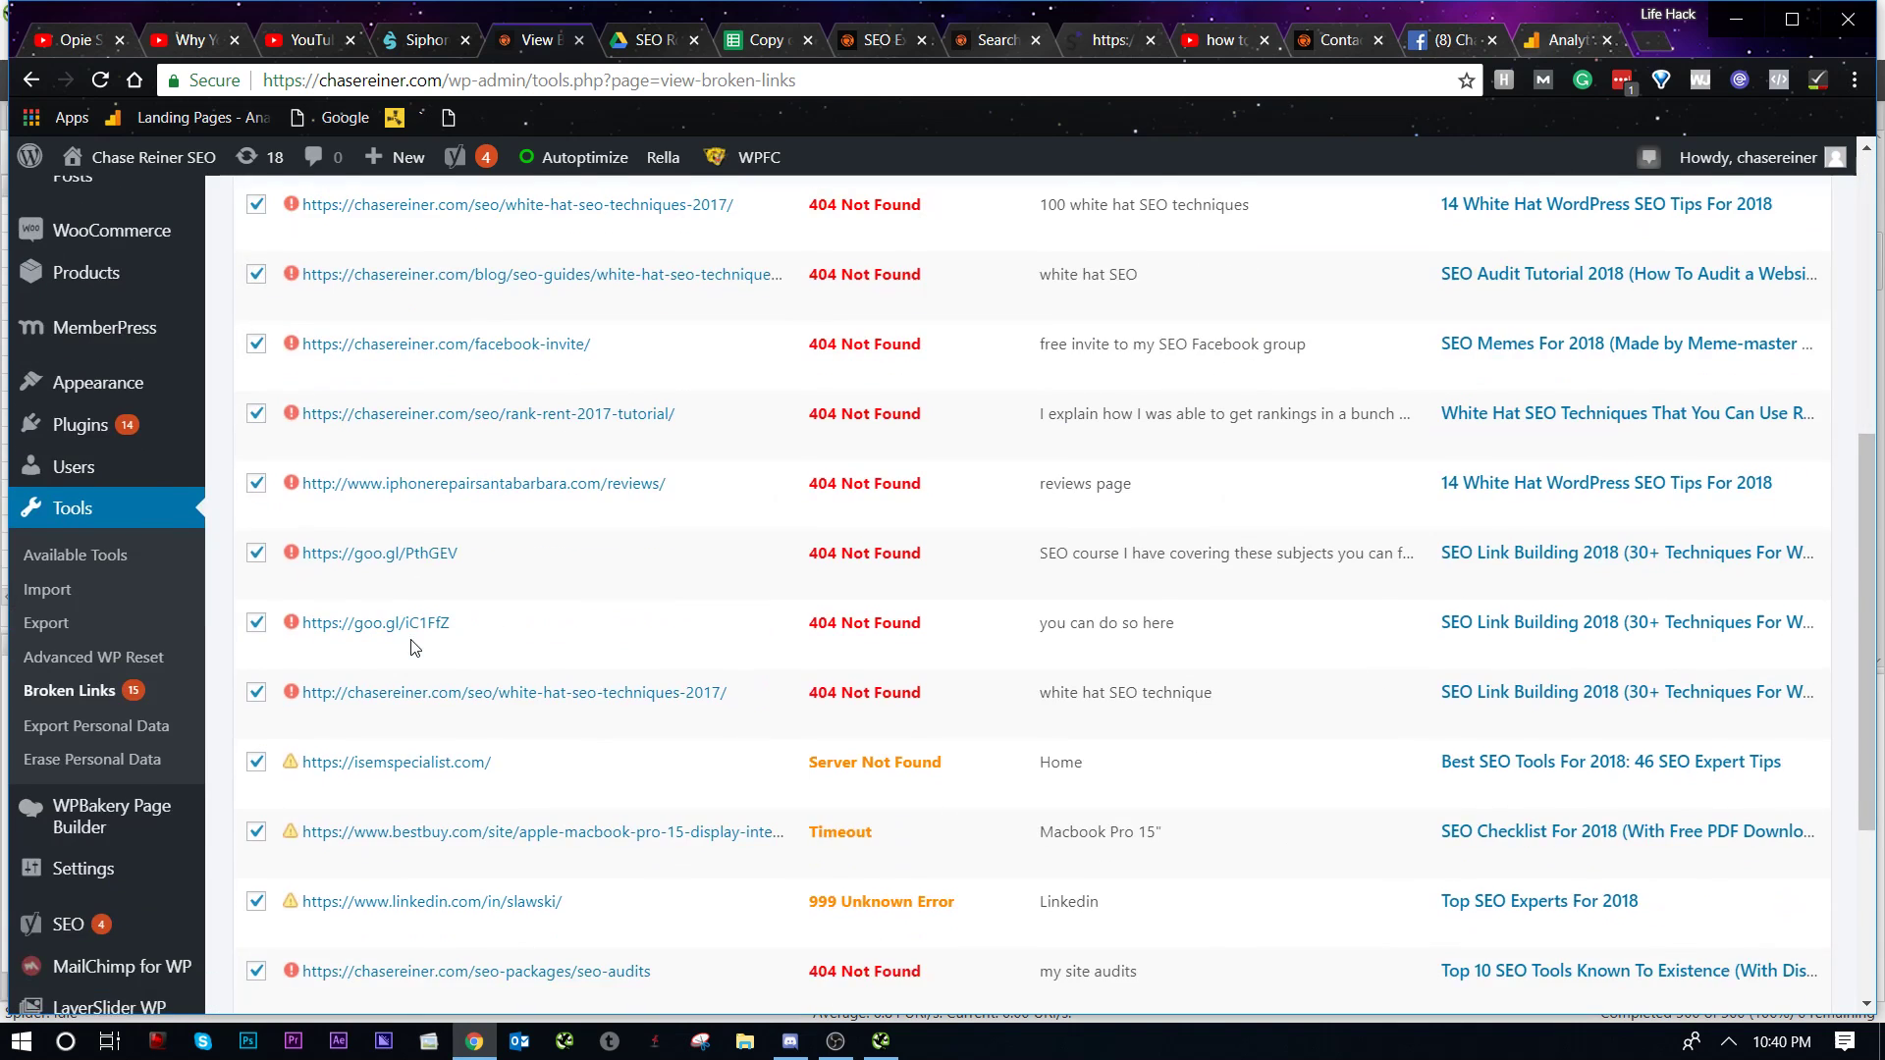
pyautogui.scroll(7, 456, 638)
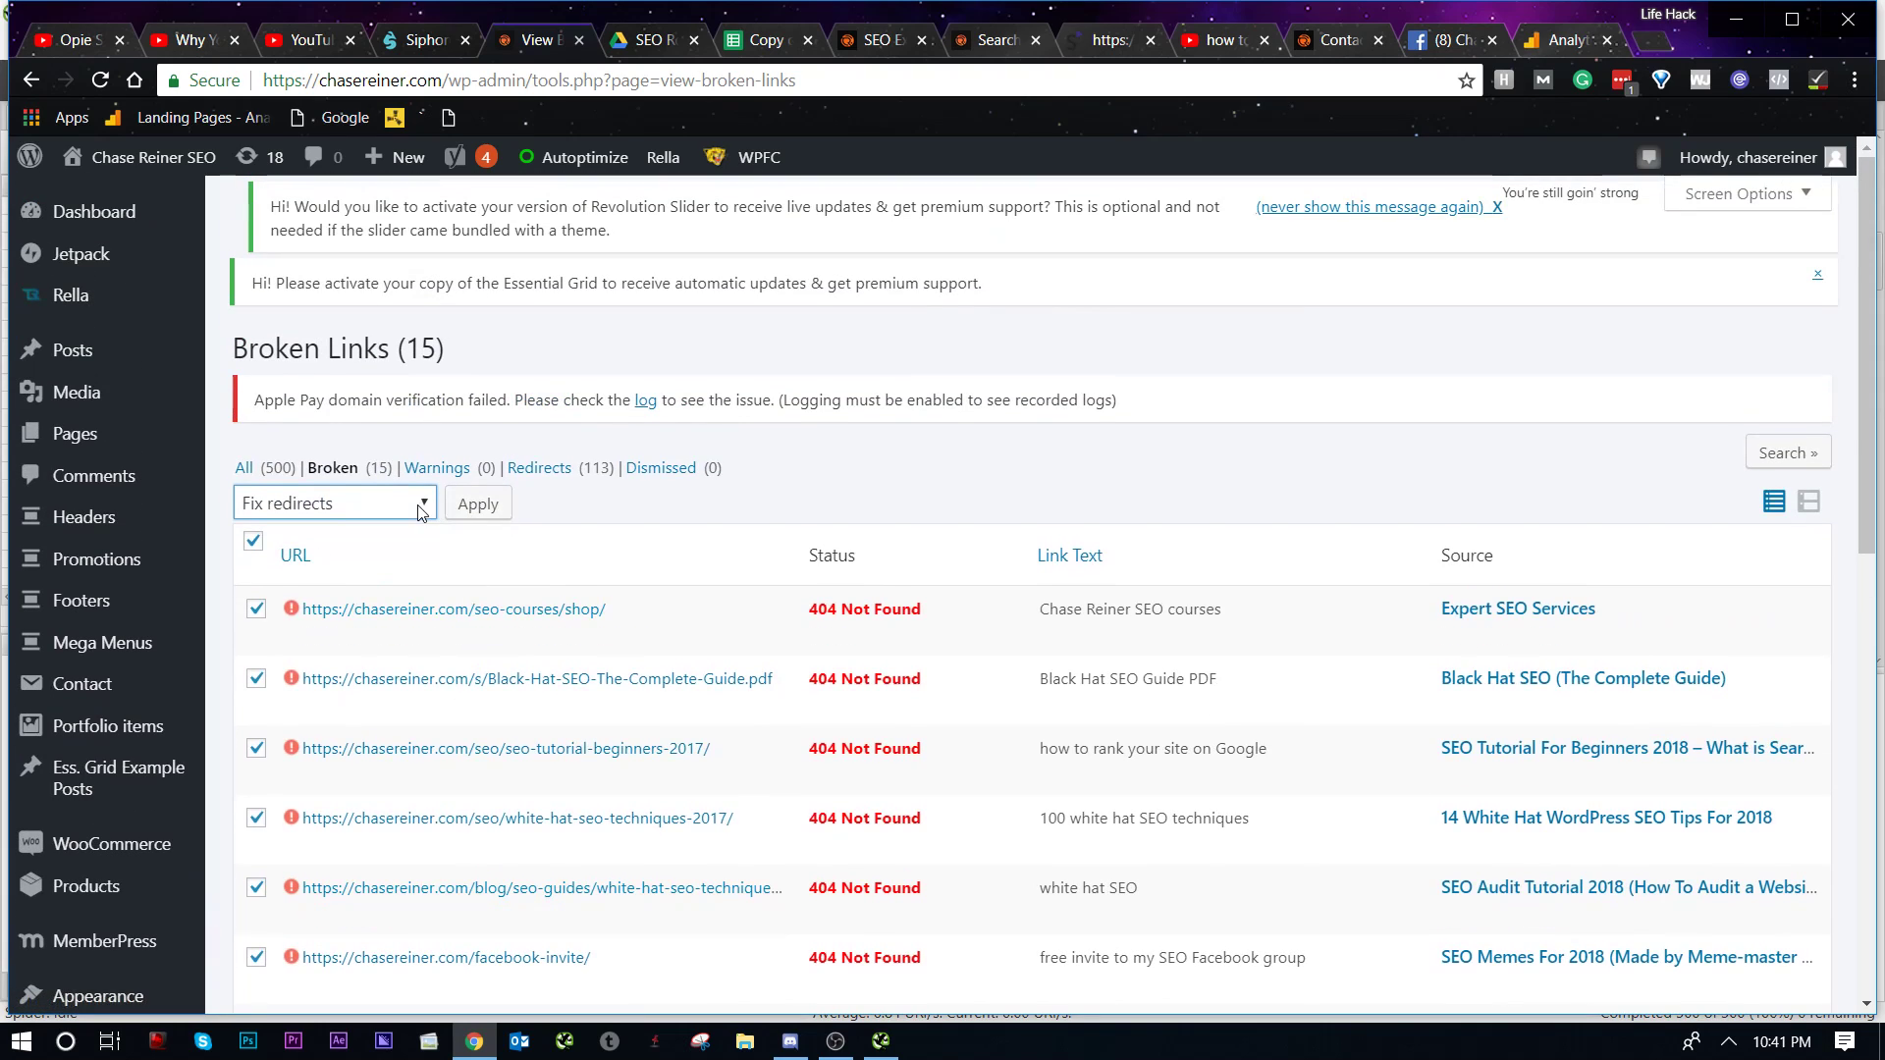
pyautogui.click(478, 504)
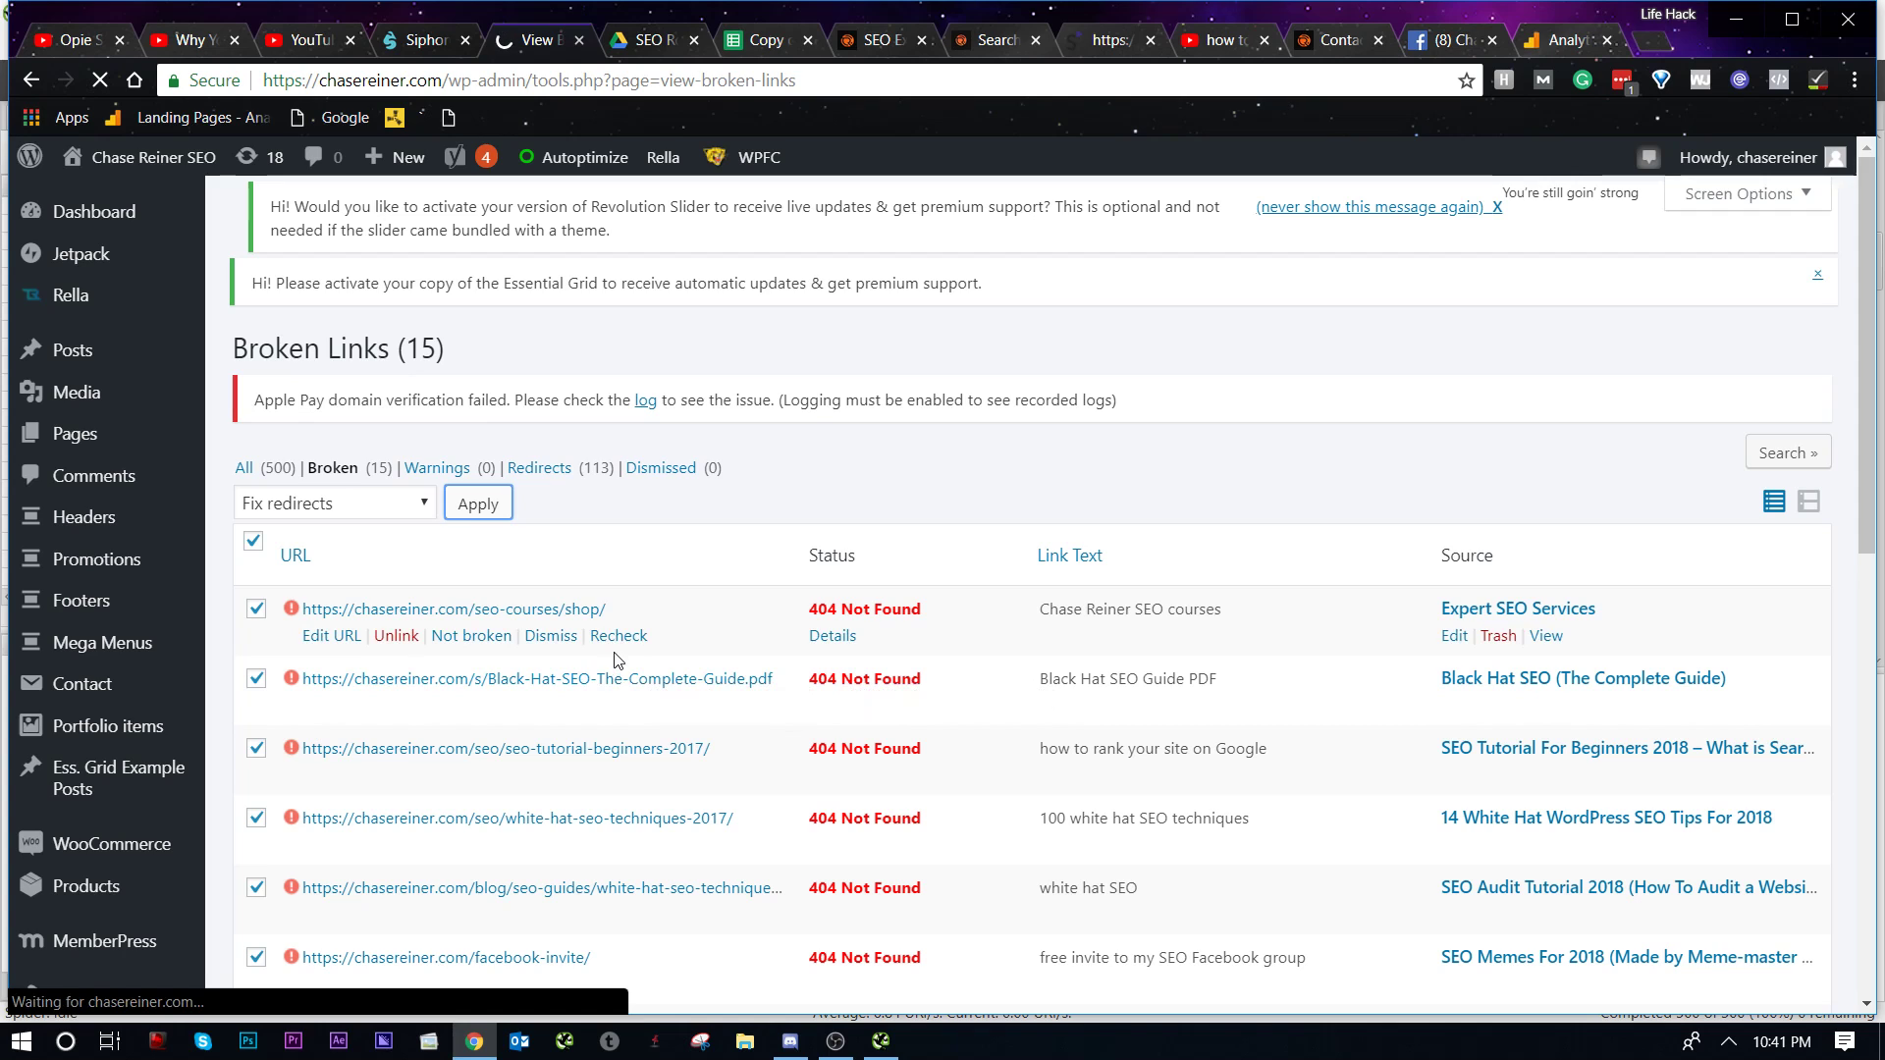
pyautogui.scroll(-7, 638, 628)
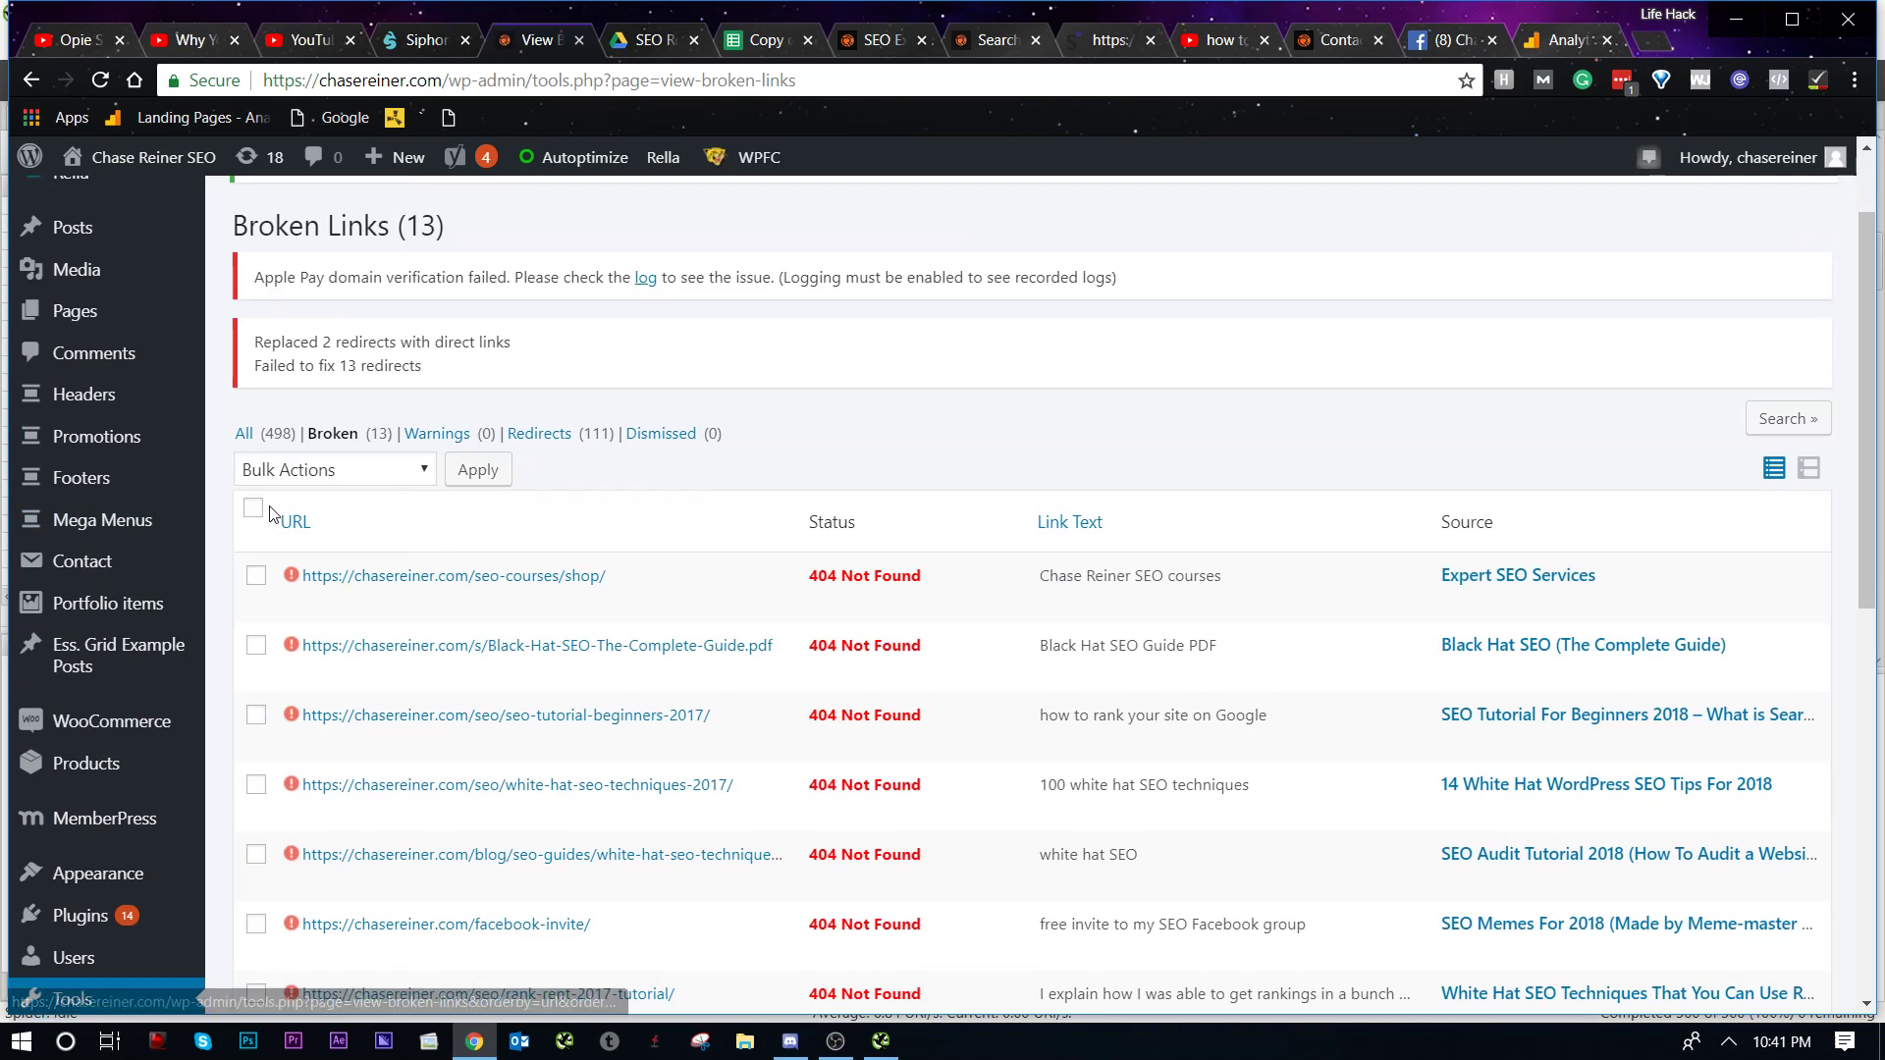
# Step: Select all 13 broken links and choose Unlink as the bulk action without applying
pyautogui.click(254, 508)
pyautogui.click(298, 475)
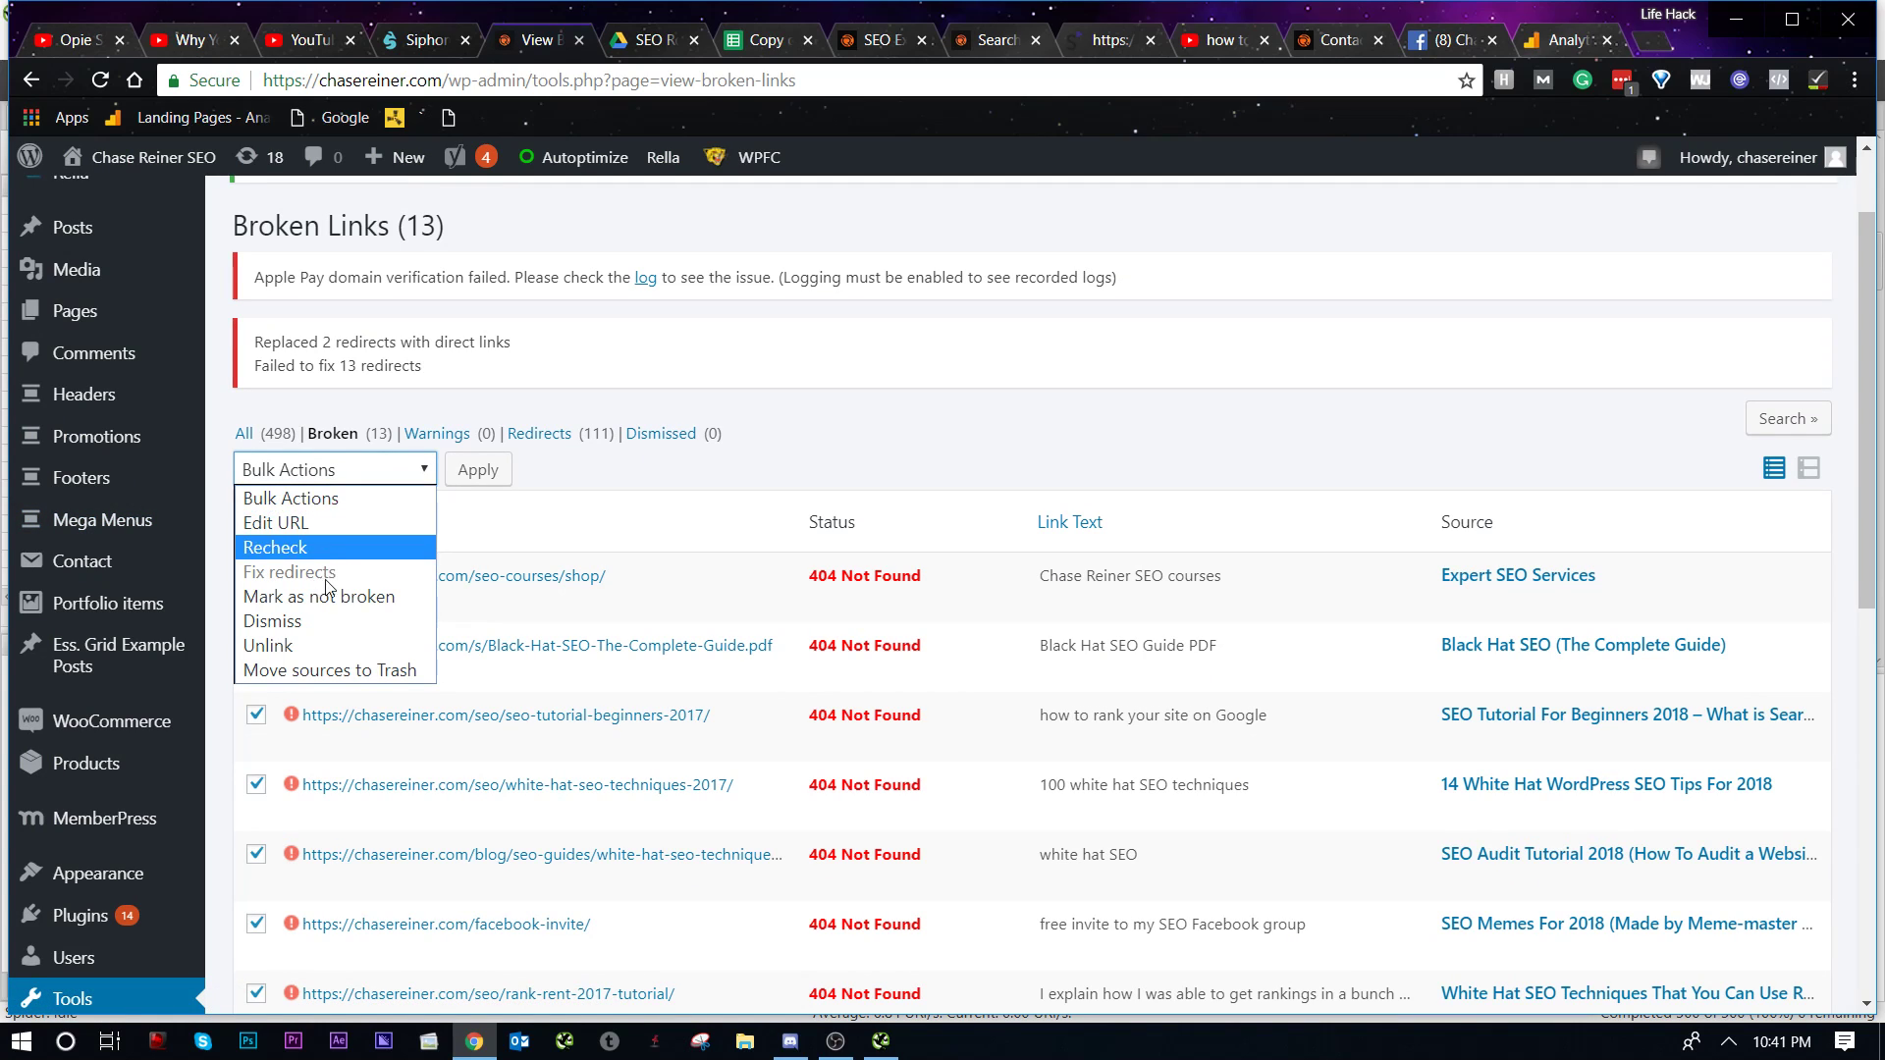
pyautogui.click(329, 645)
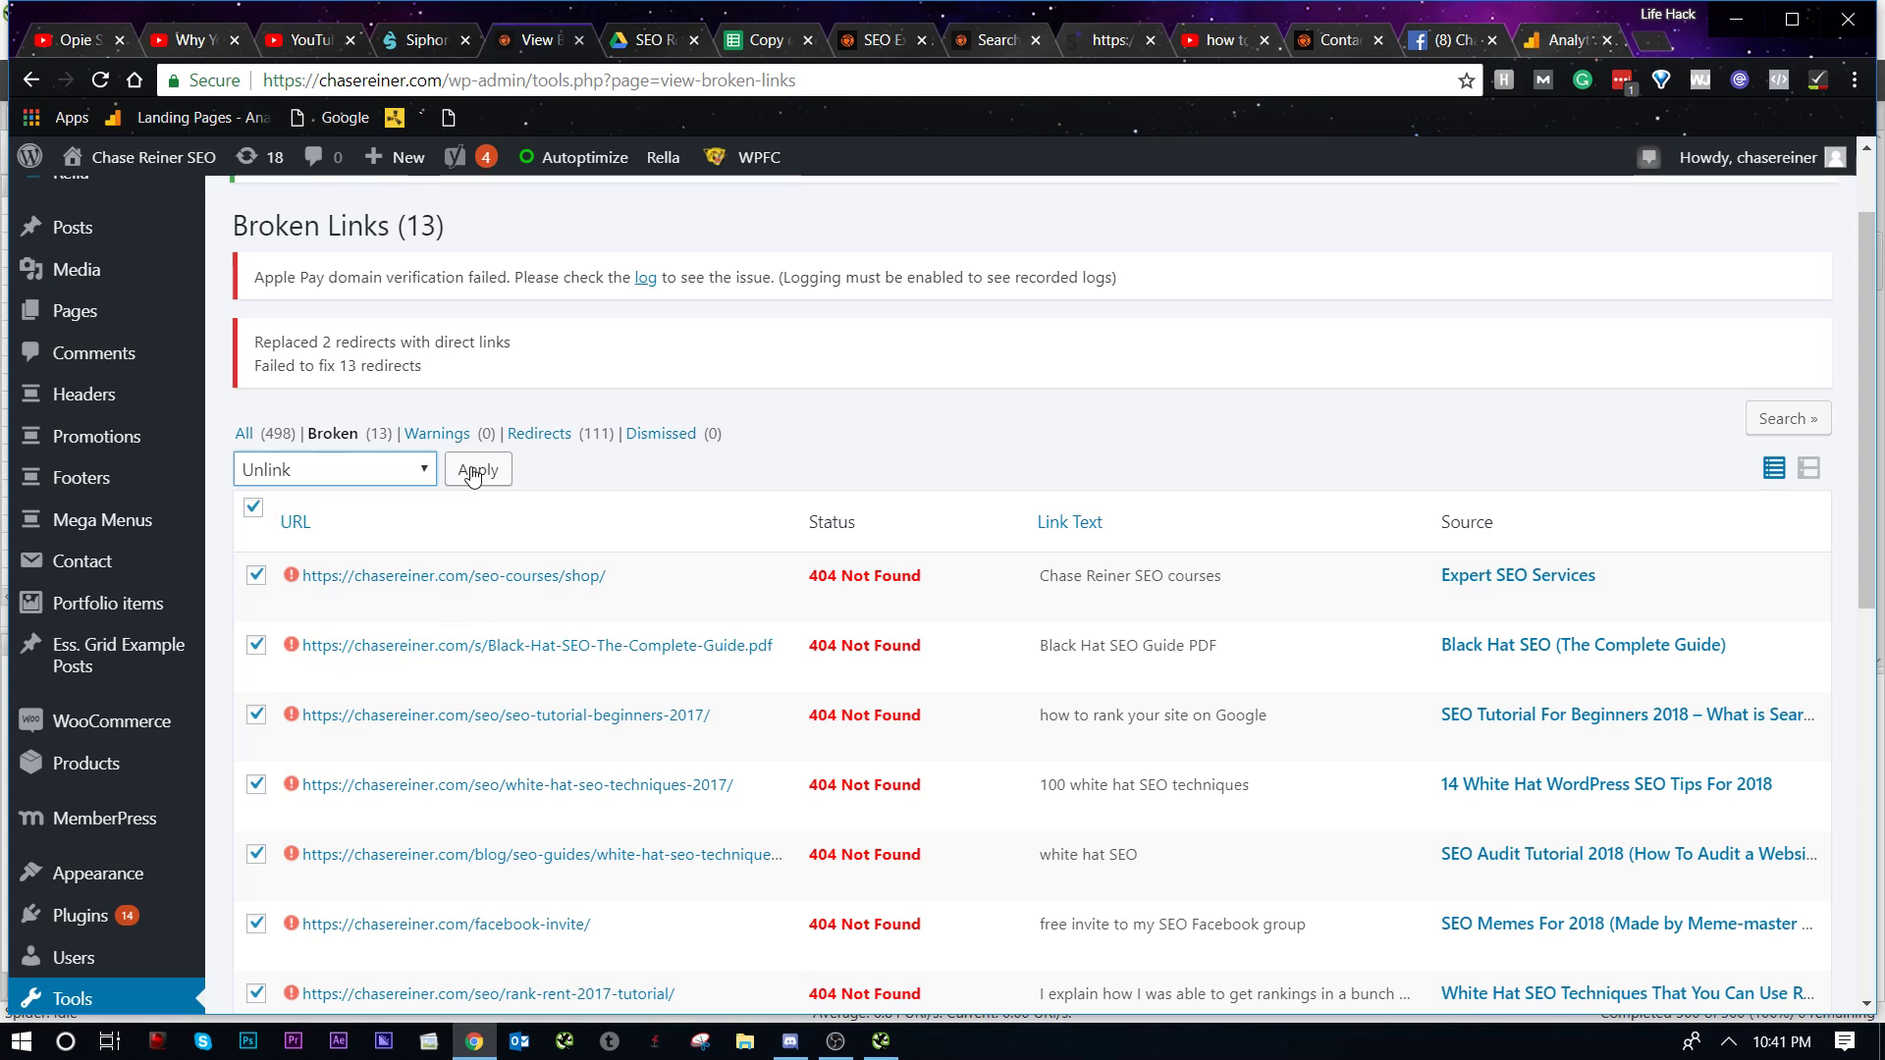
pyautogui.scroll(-2, 320, 572)
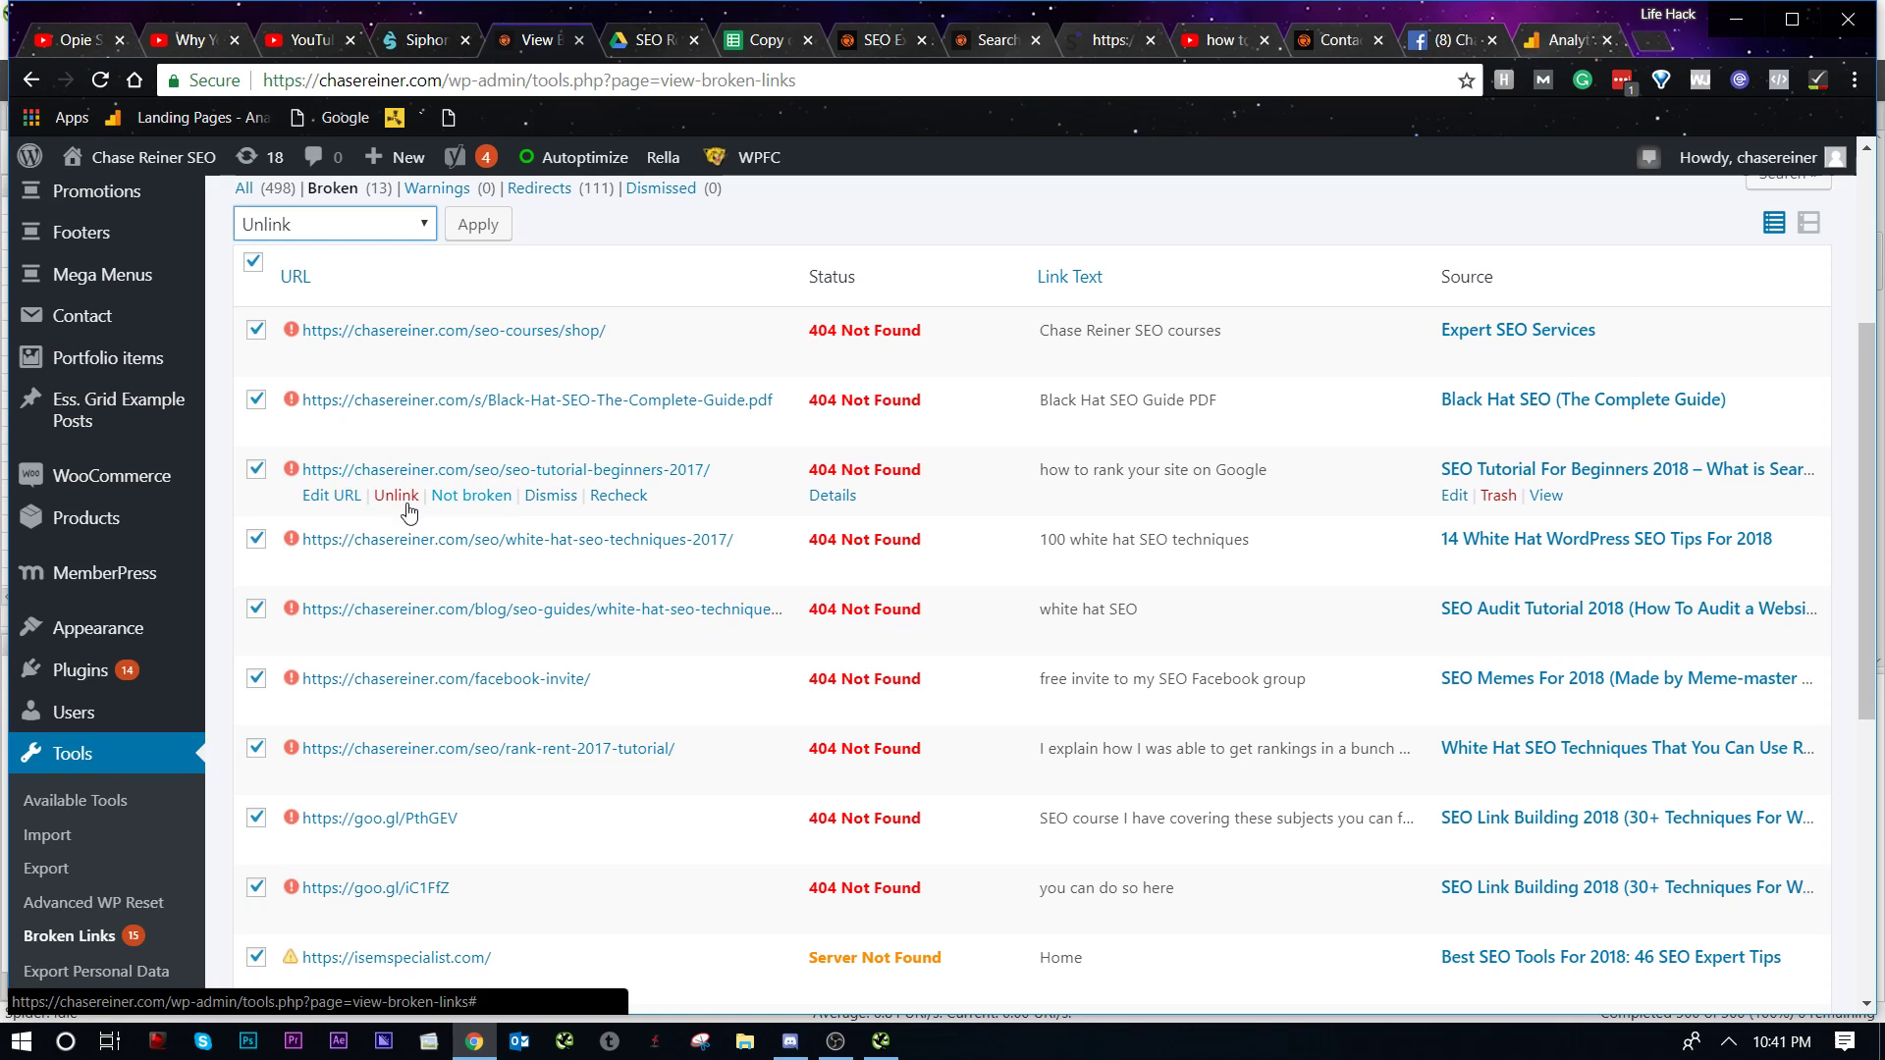
# Step: Add /blog to the beginners tutorial link's URL and update it
pyautogui.click(346, 497)
pyautogui.click(477, 564)
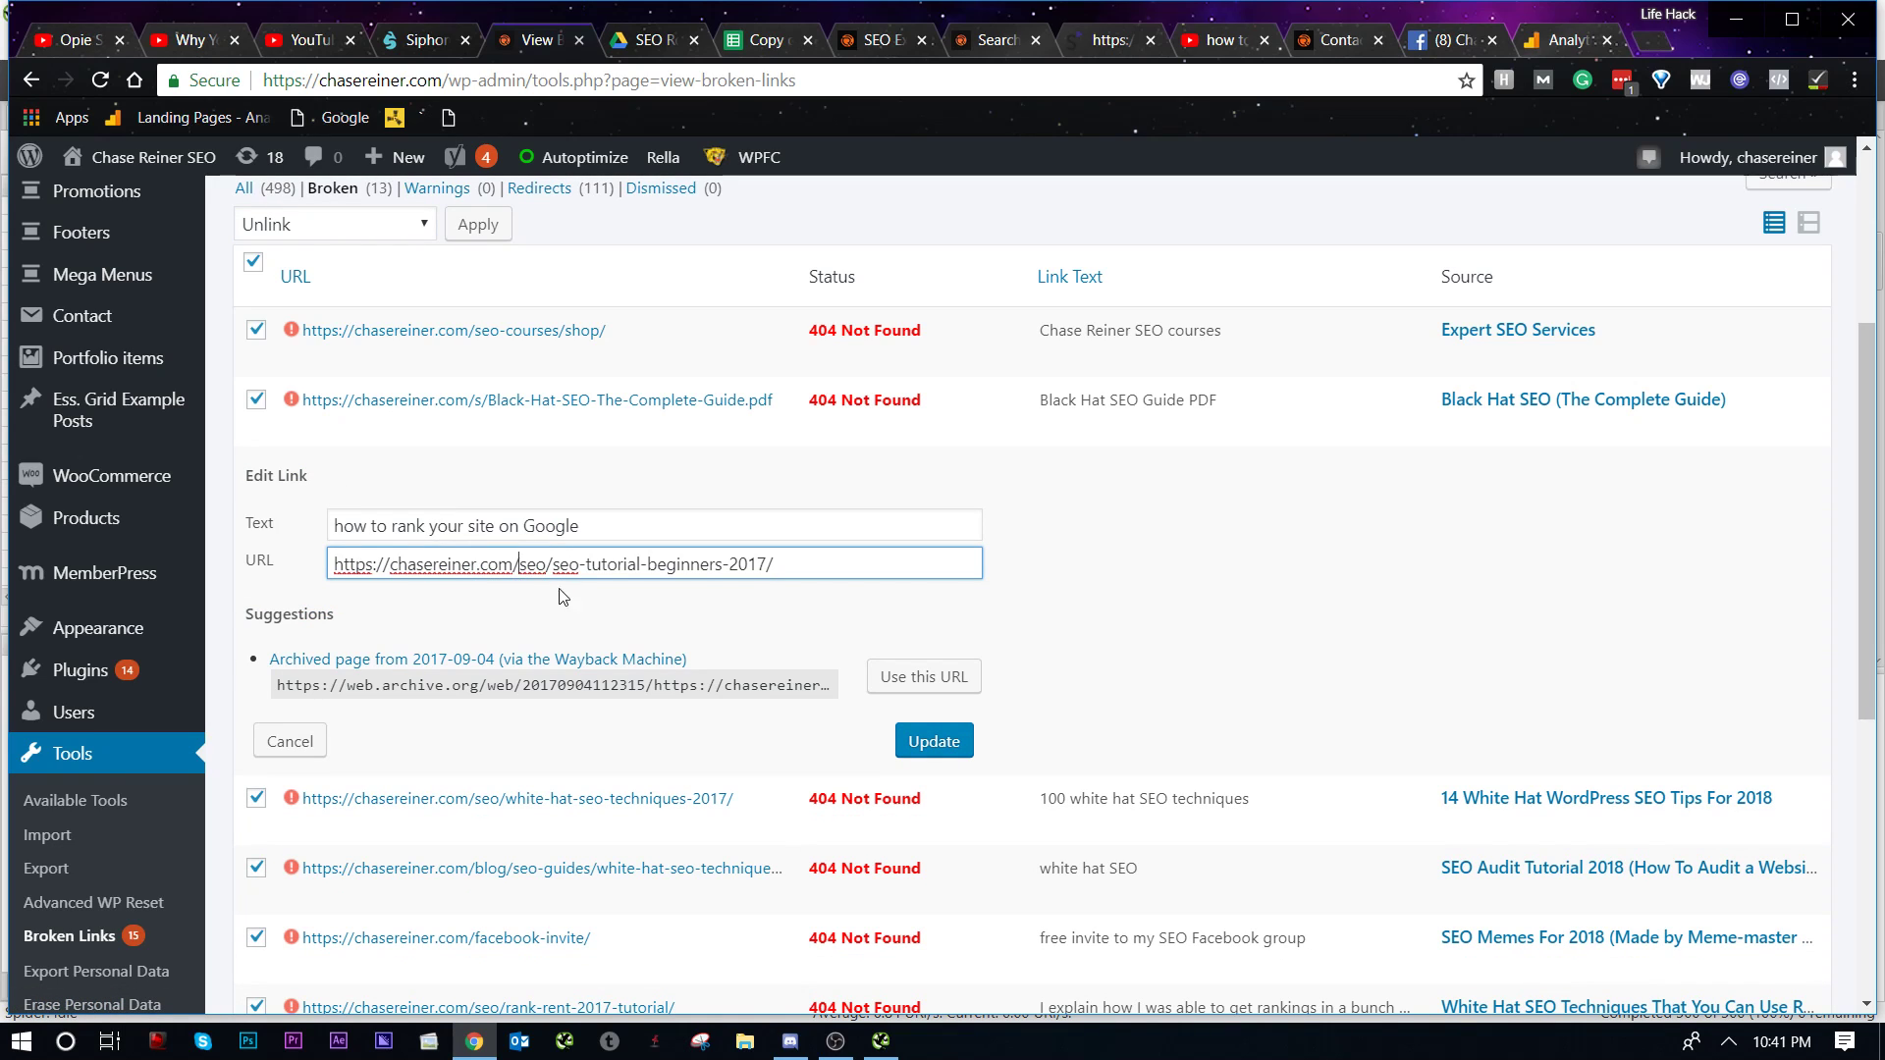
pyautogui.write('/blog')
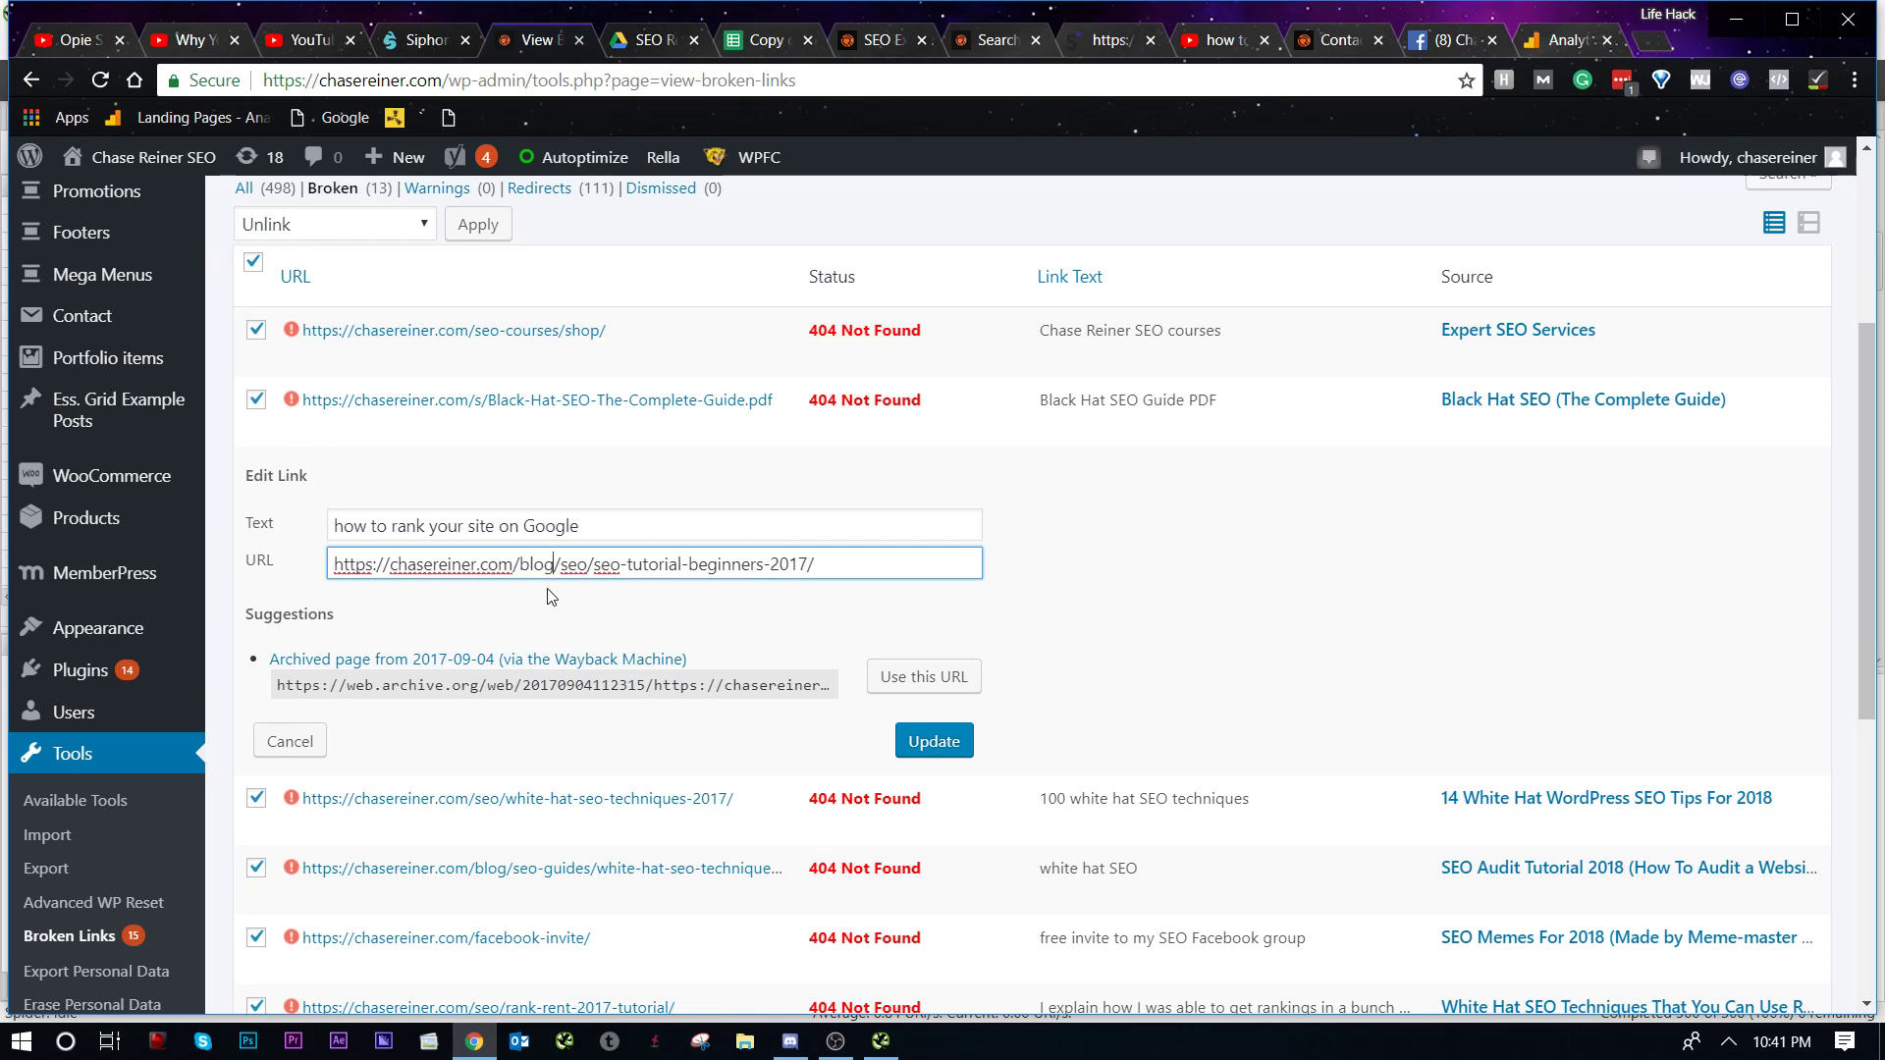
pyautogui.click(938, 743)
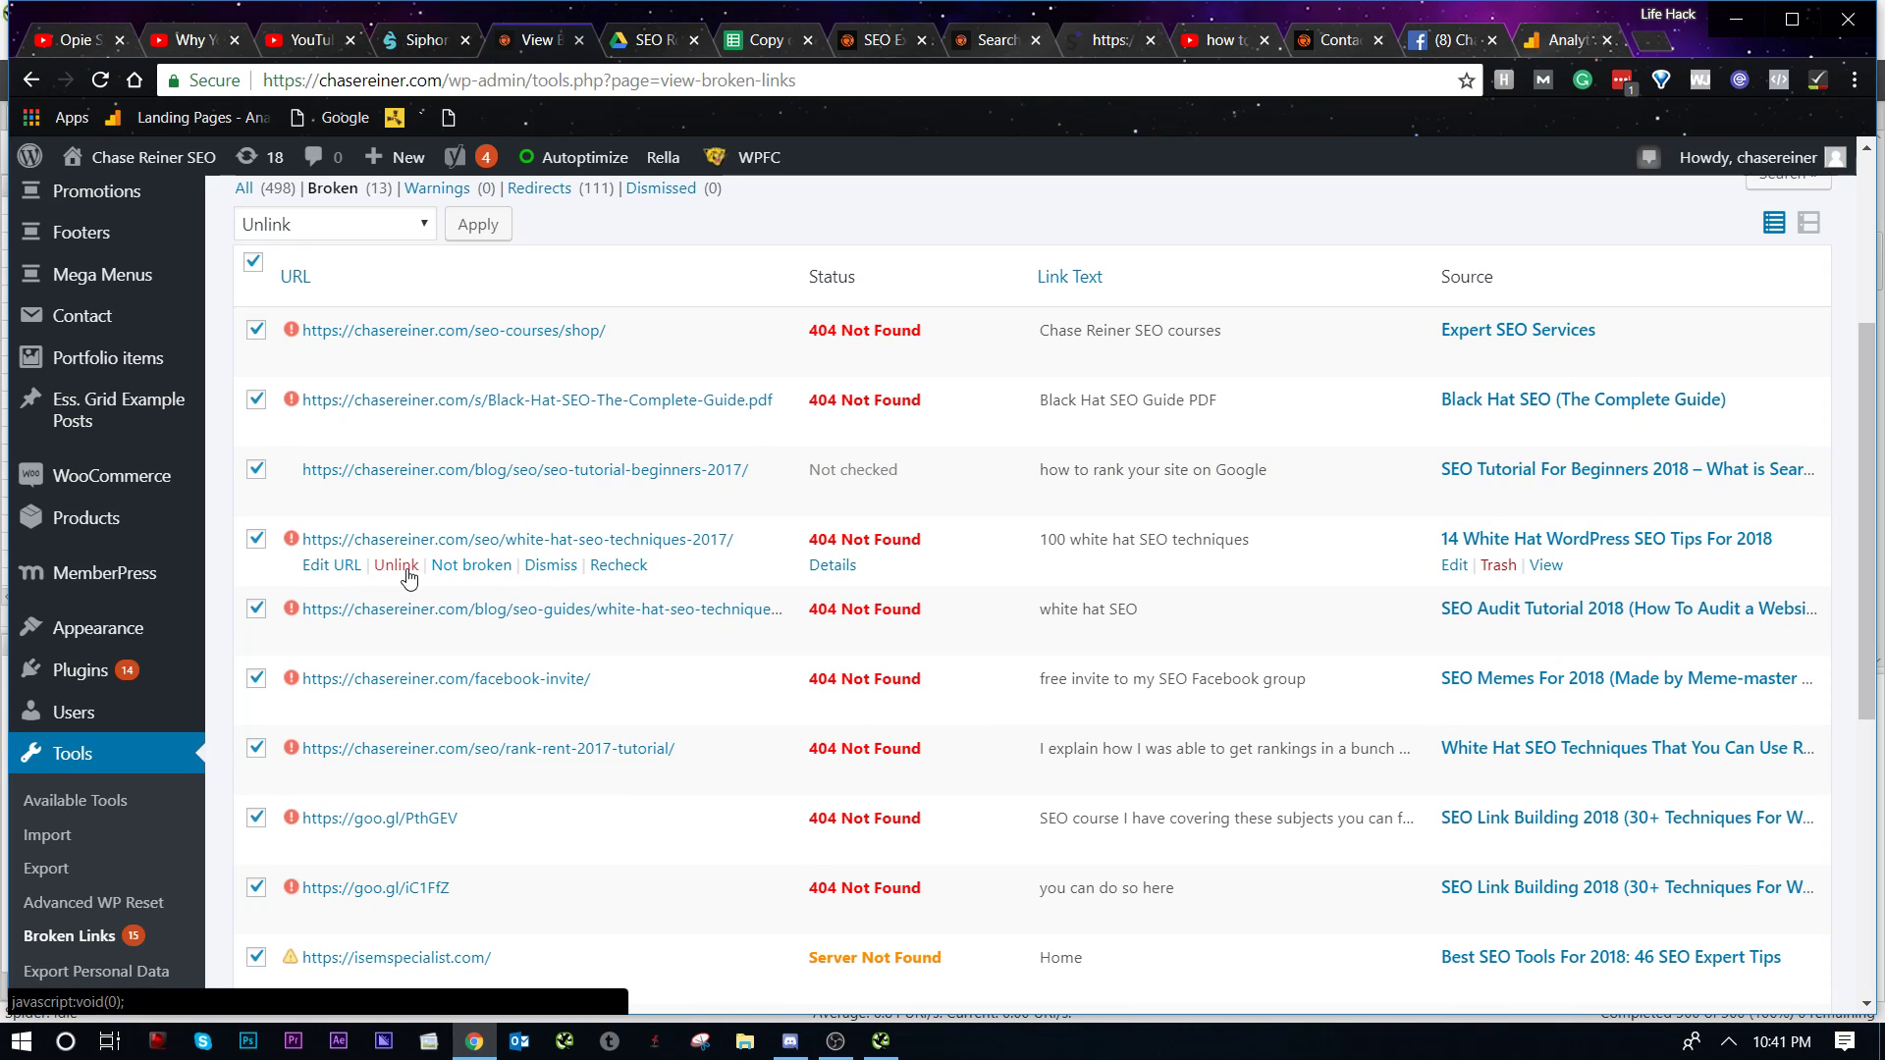
pyautogui.click(332, 565)
pyautogui.click(828, 640)
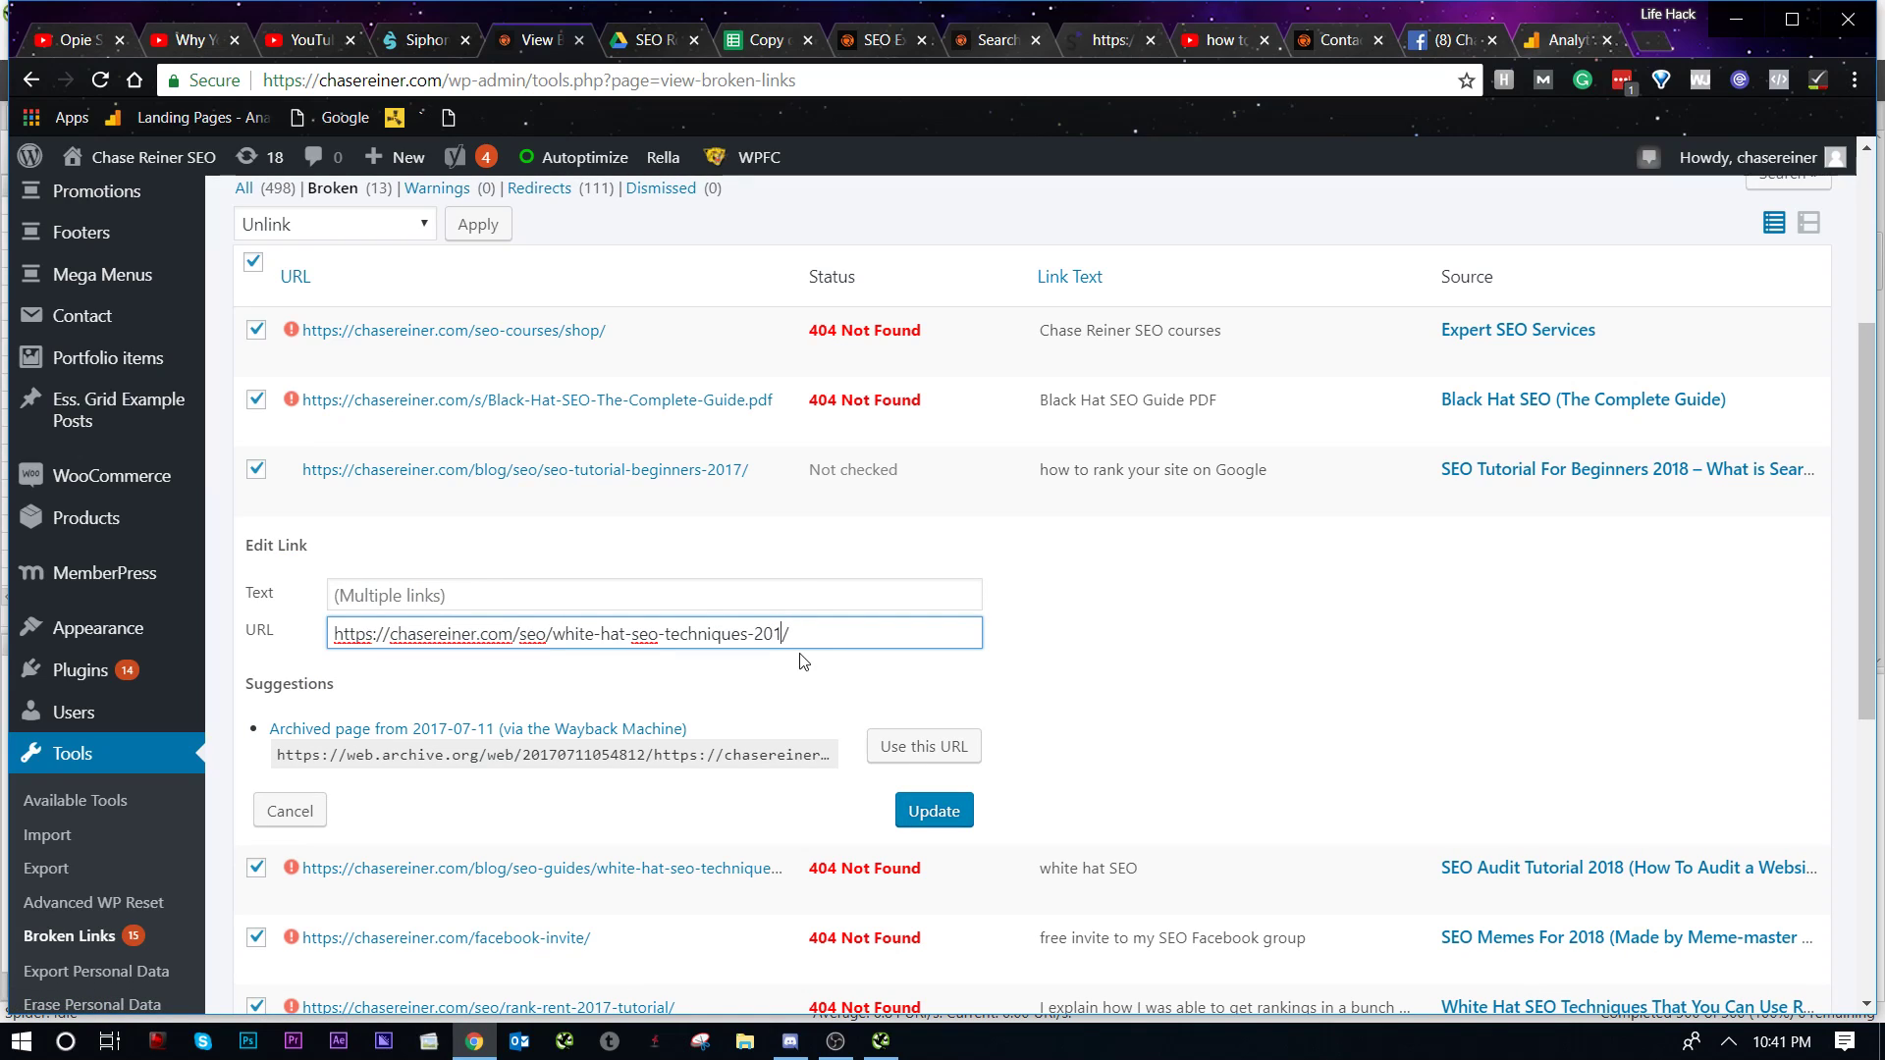
pyautogui.write('8')
pyautogui.write('/blog')
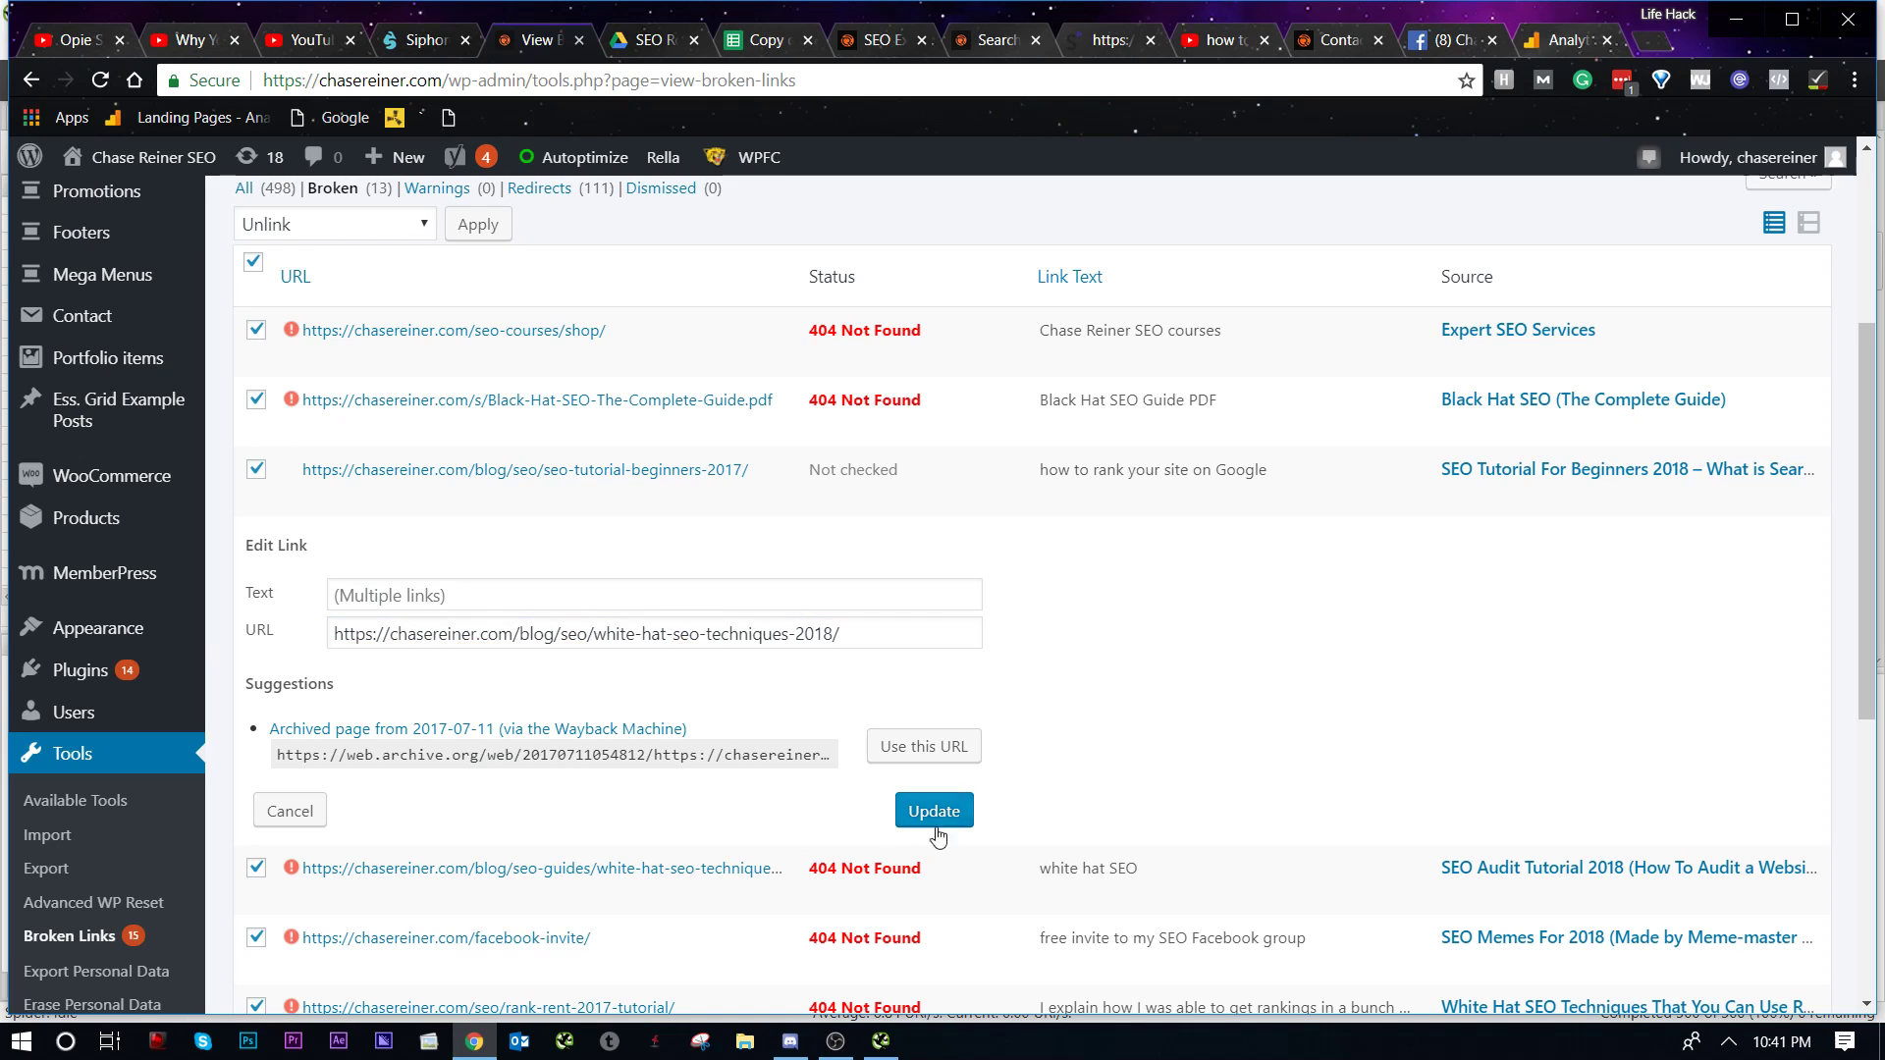
pyautogui.click(933, 814)
pyautogui.scroll(-2, 960, 771)
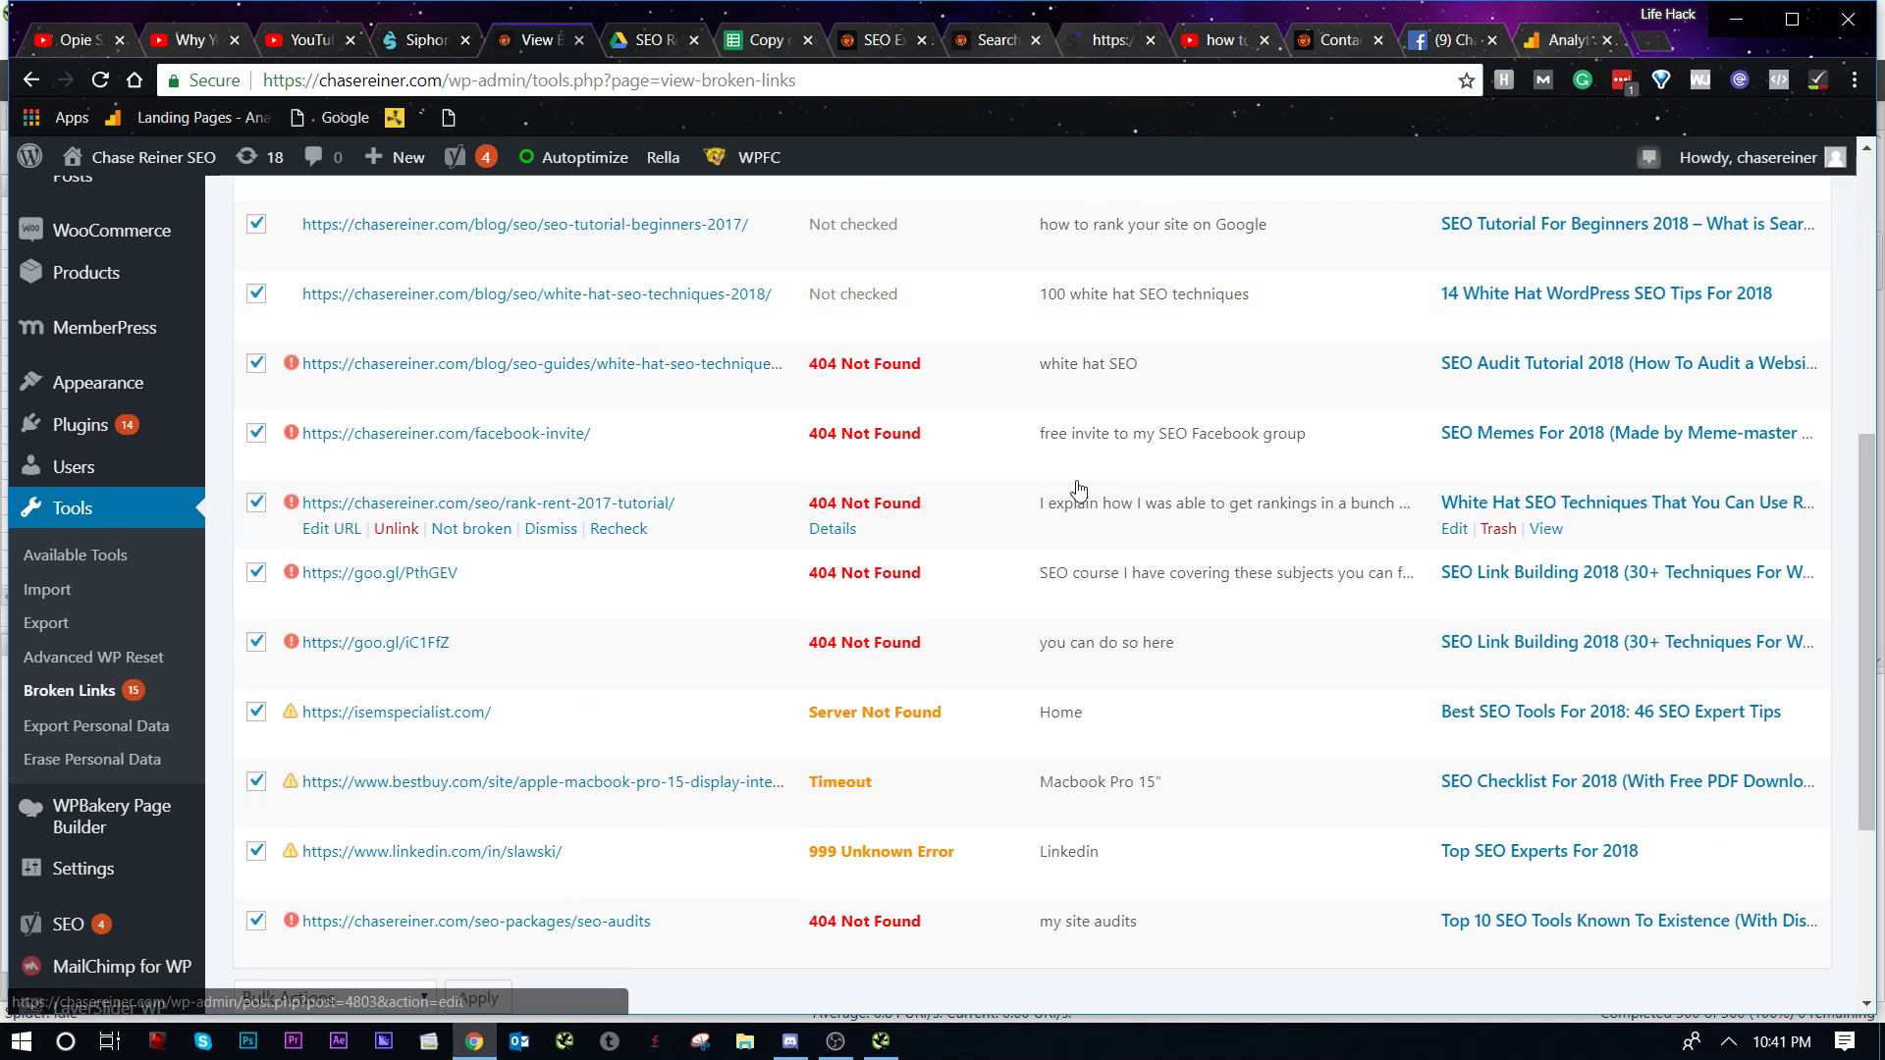
pyautogui.scroll(3, 1520, 307)
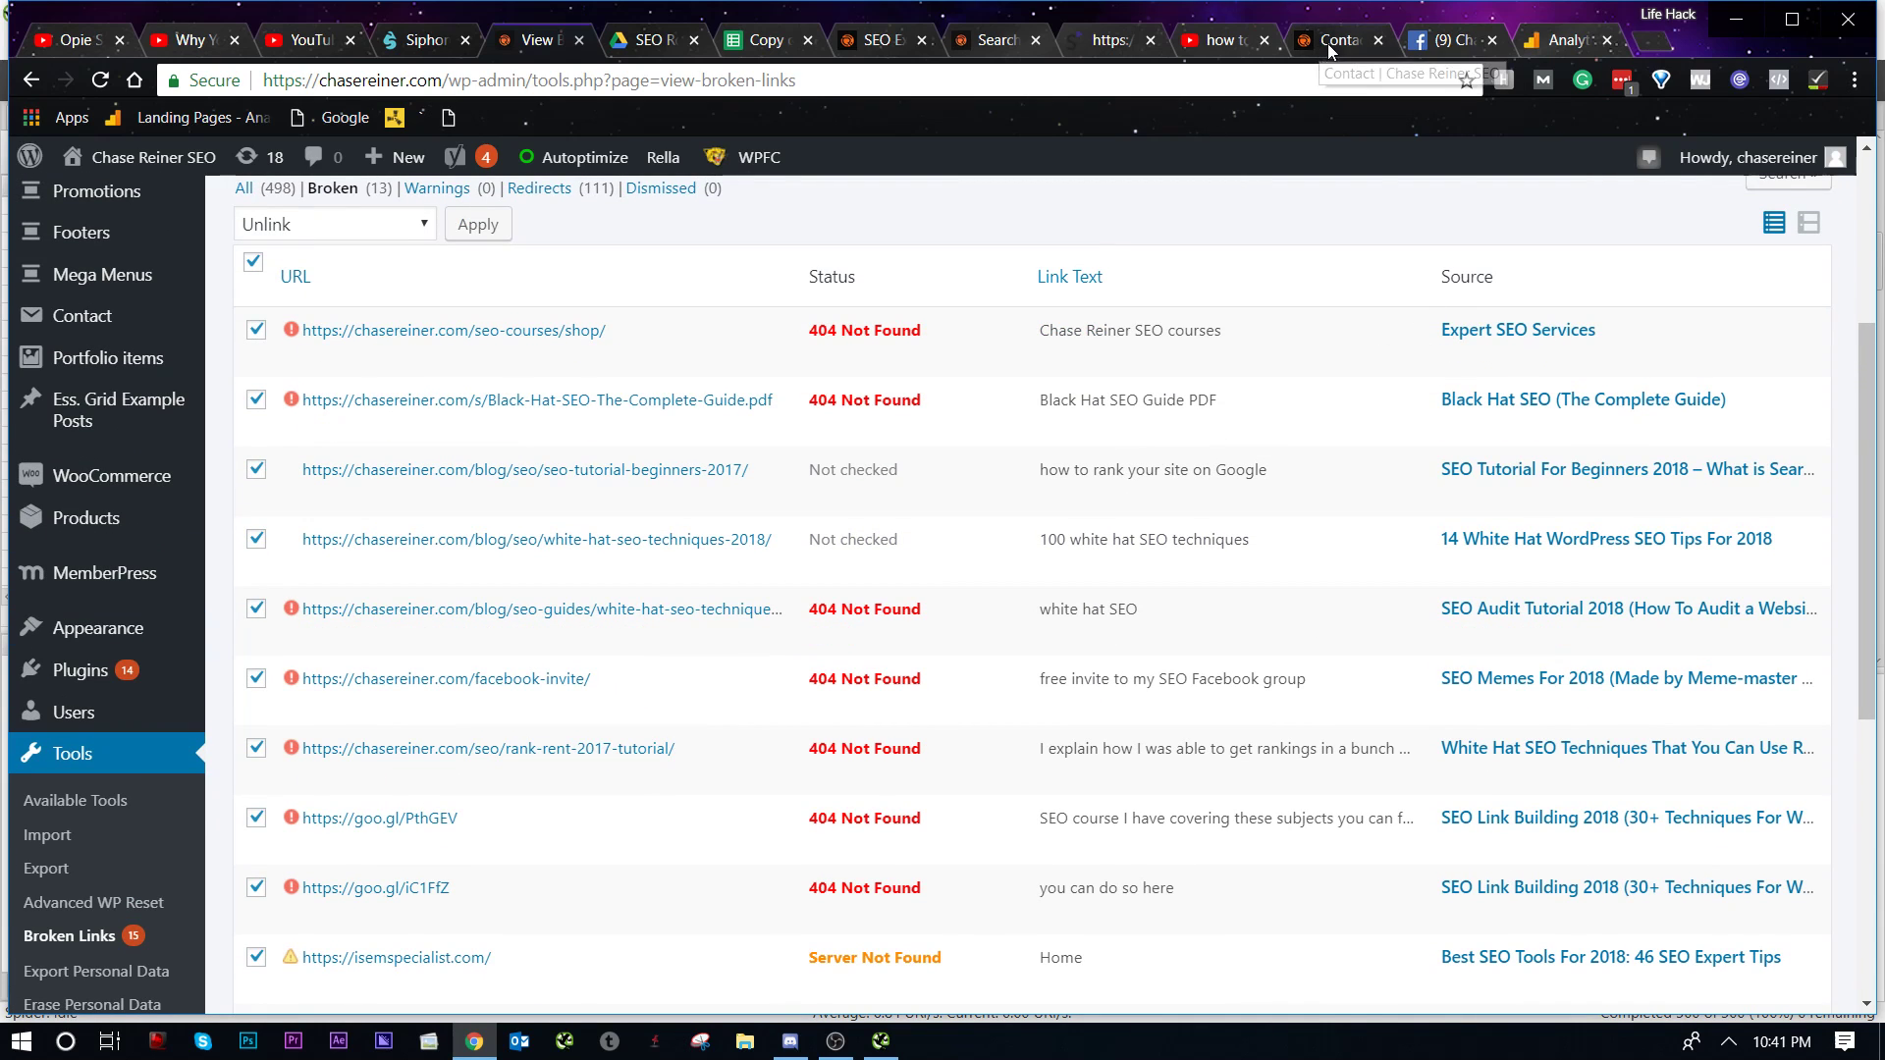
# Step: Reload the chasereiner.com 'Let's Talk' contact page in its Chrome tab
pyautogui.click(1322, 41)
pyautogui.press('F5')
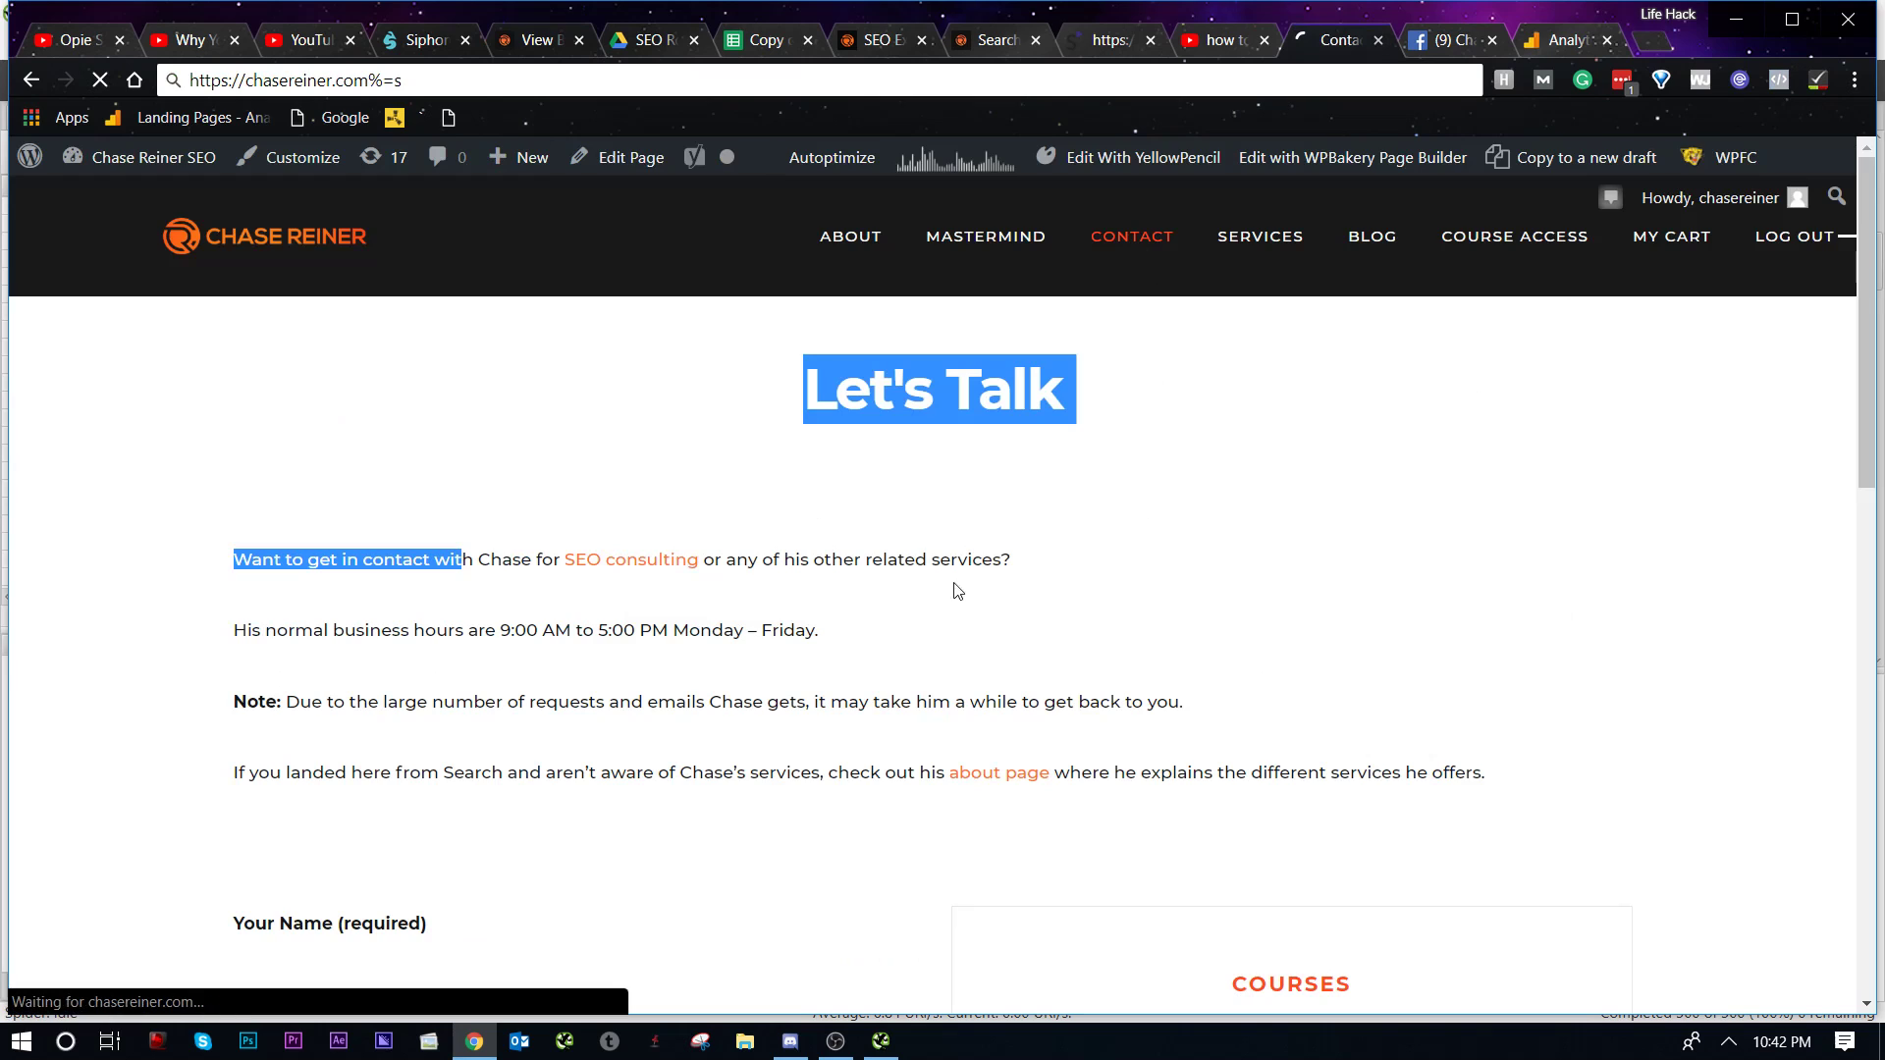